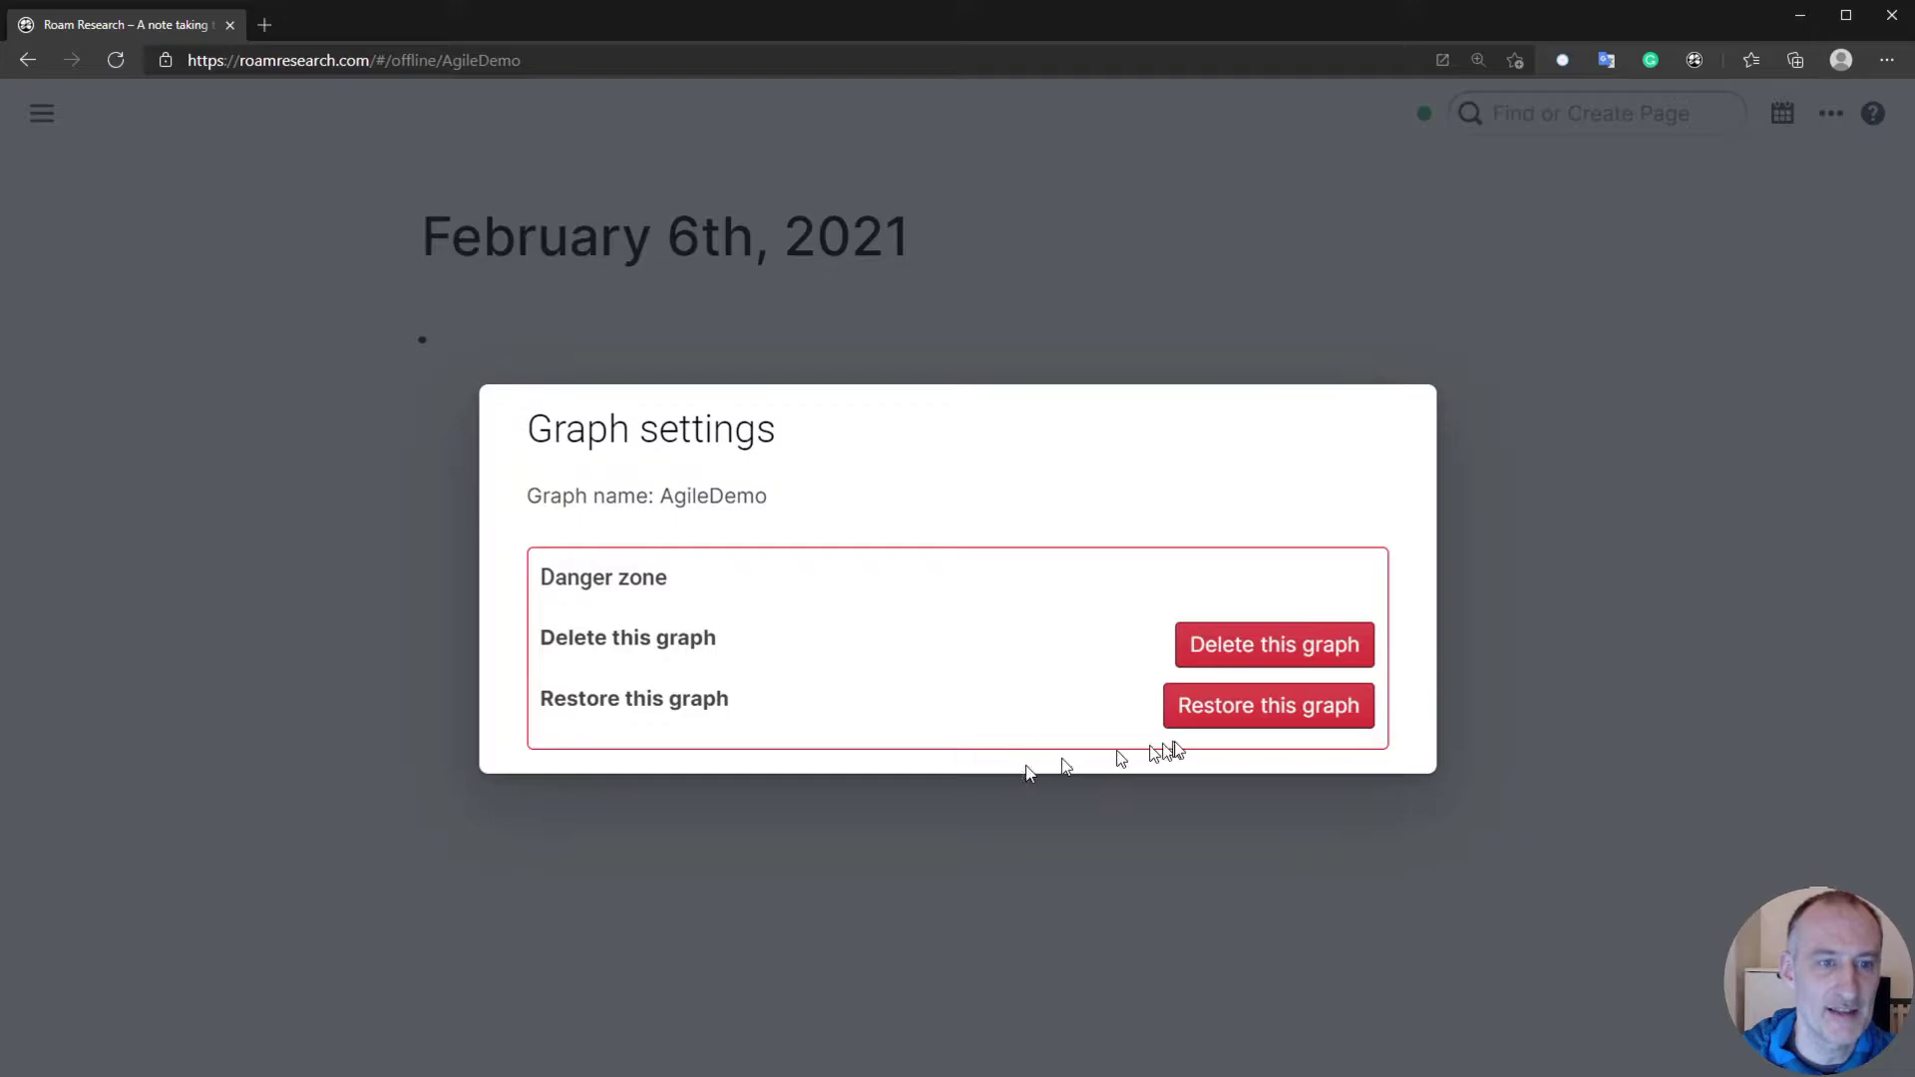
- Restore the AgileDemo graph from the RoamAgileRelease.edn backup, confirming with the graph name AgileDemo
left_click(1229, 716)
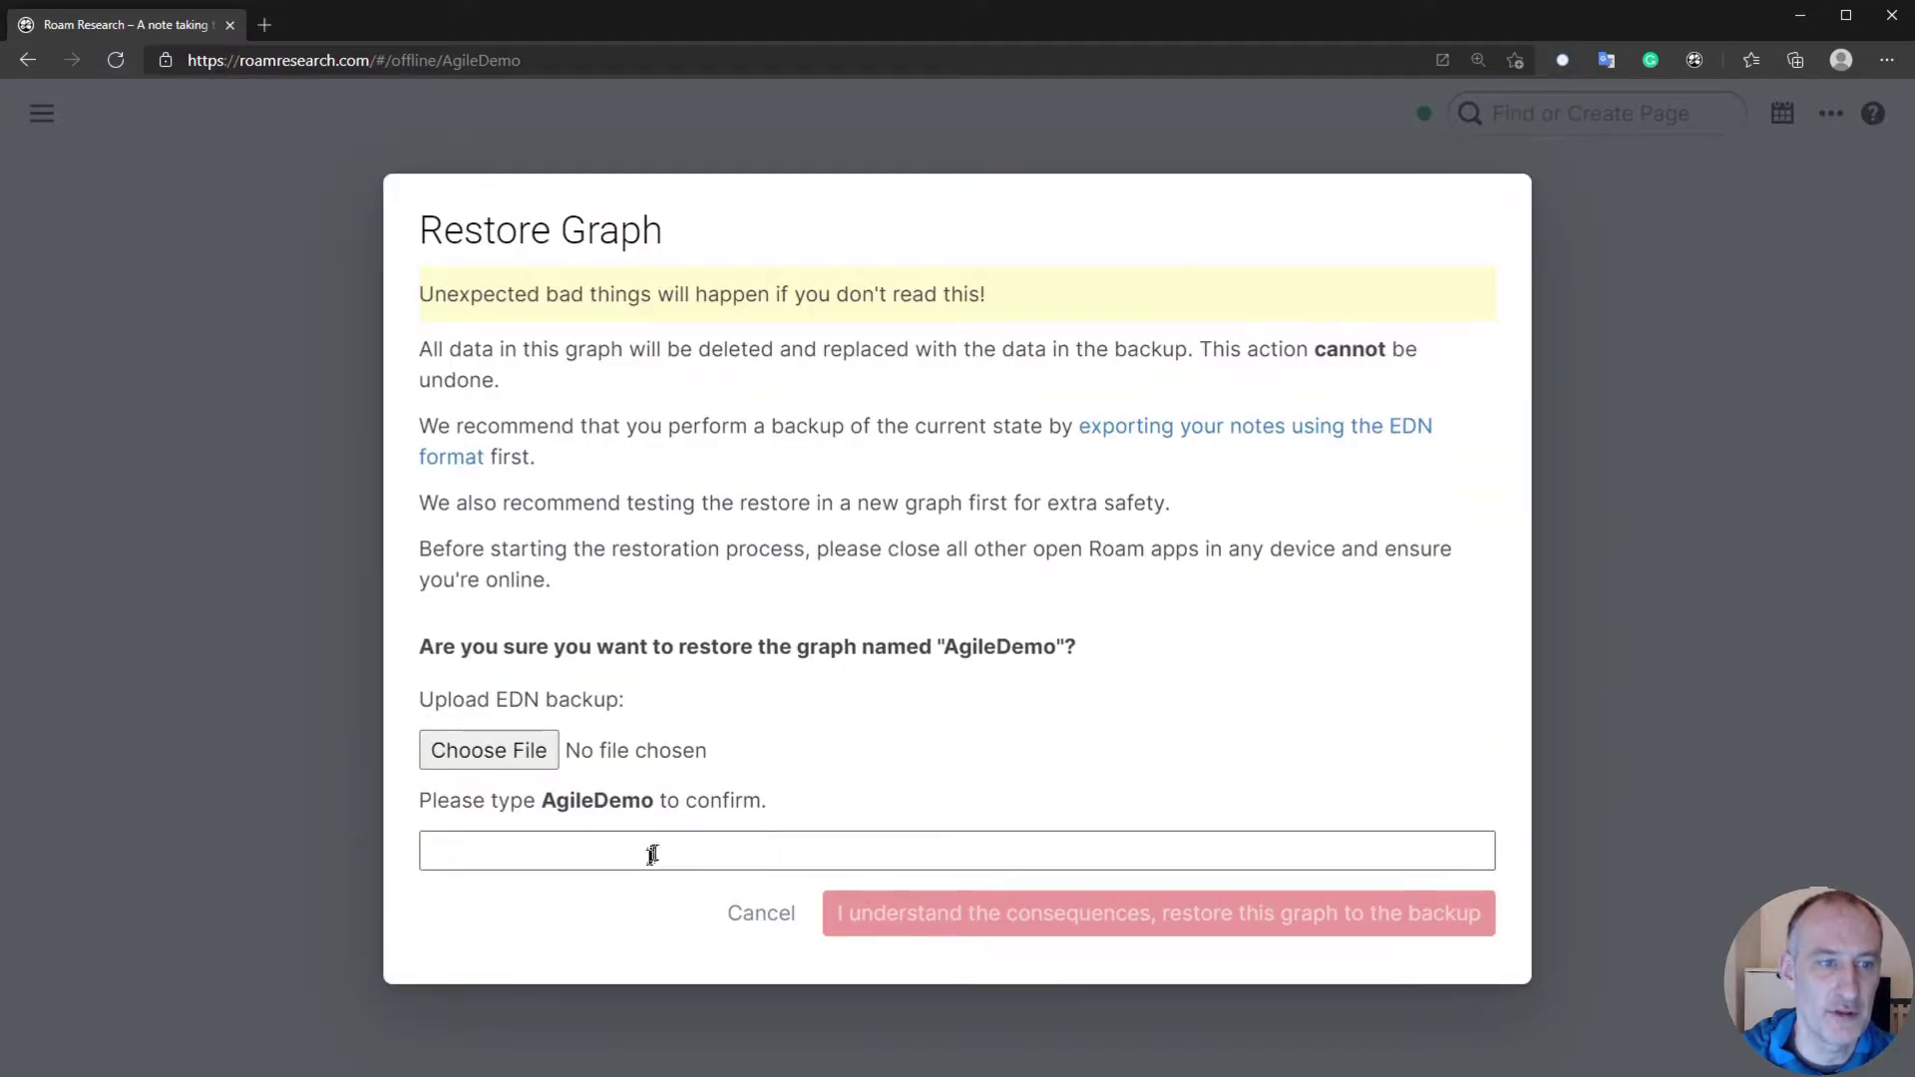
left_click(539, 758)
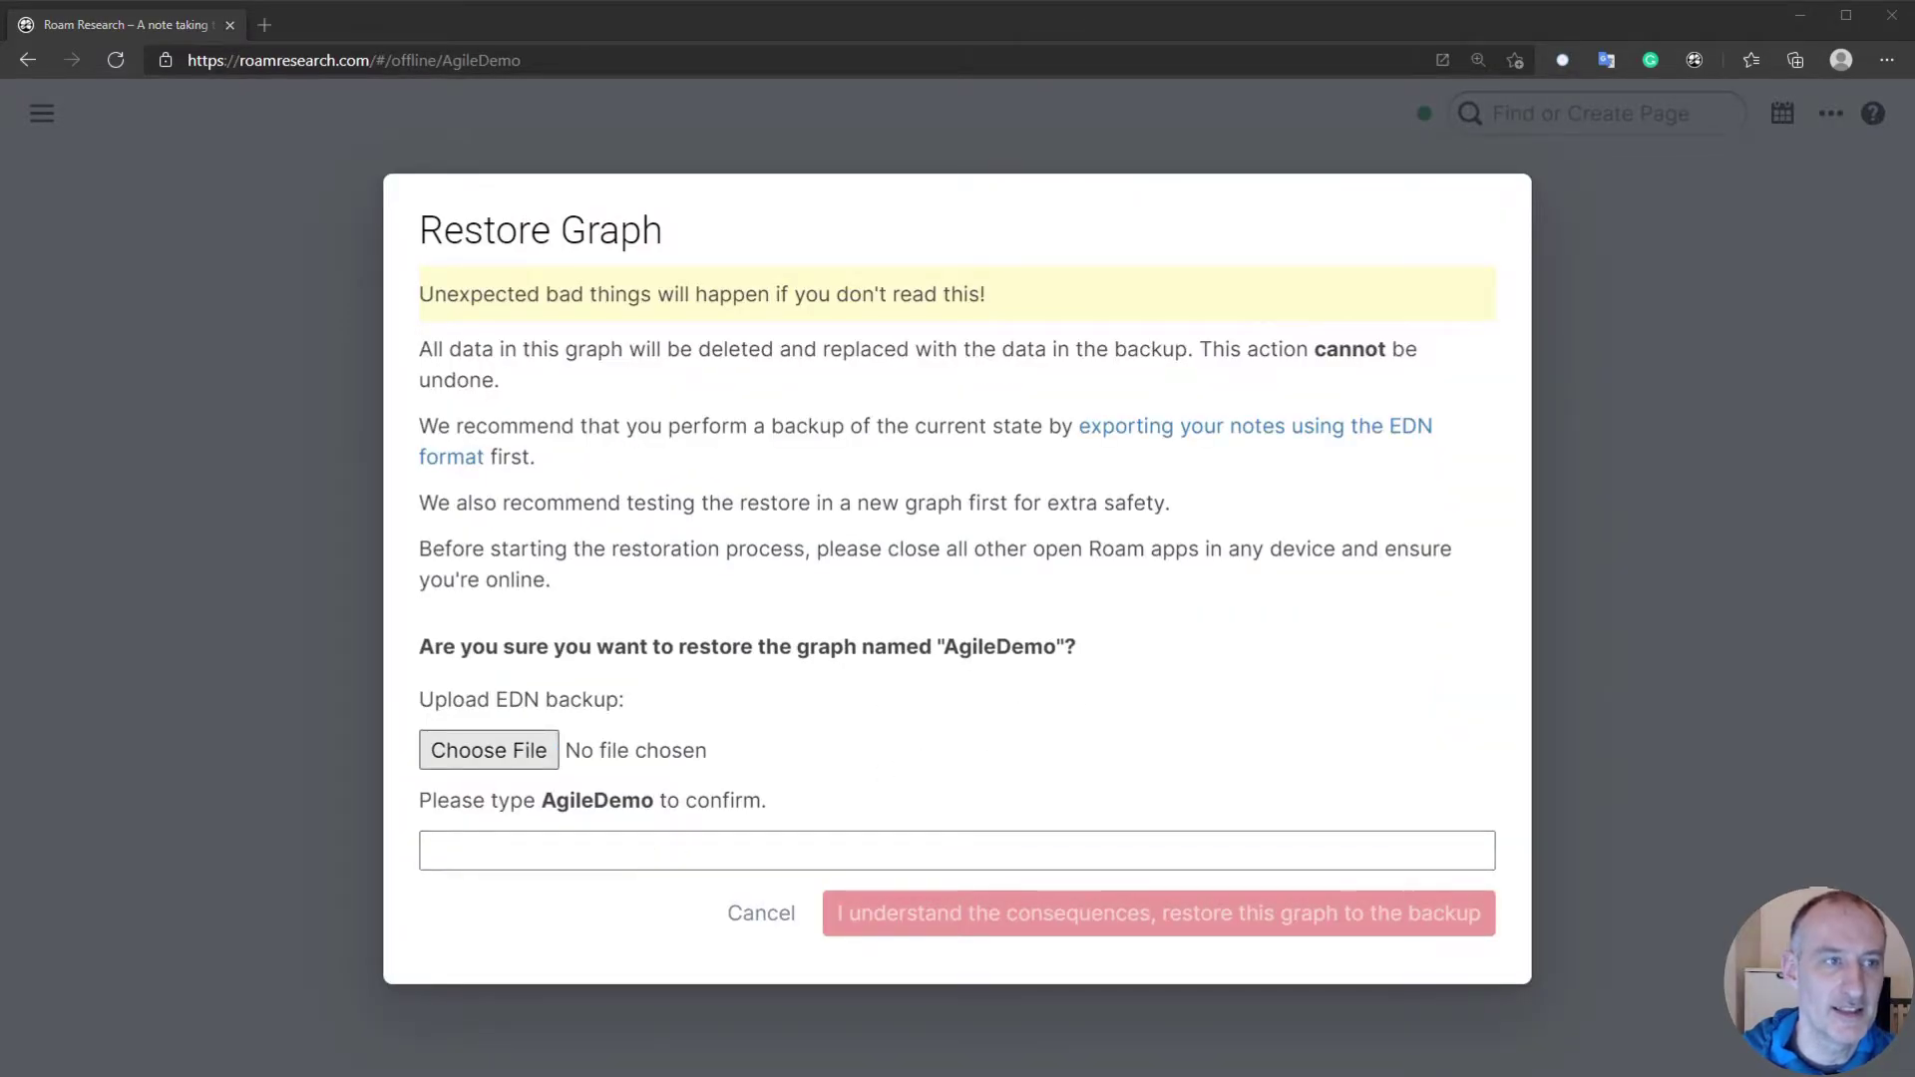
key("Return")
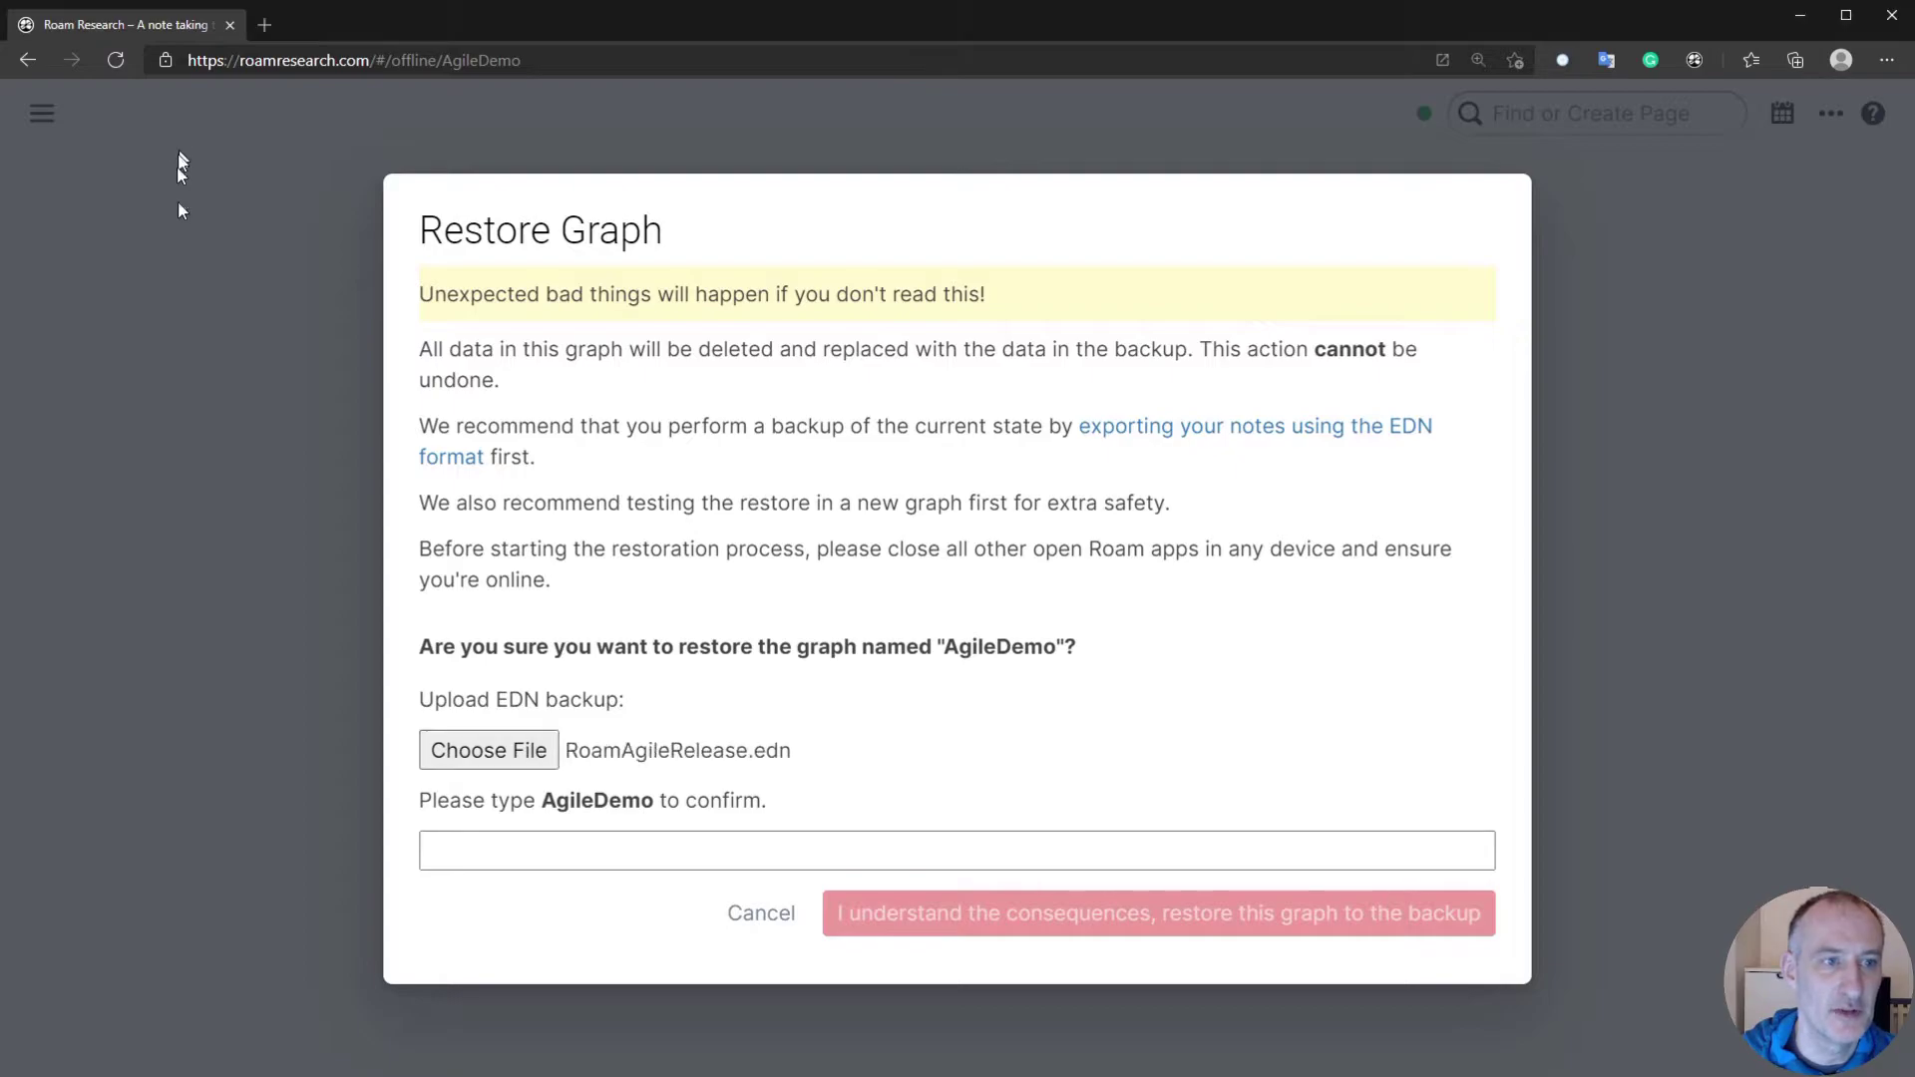
left_click(530, 859)
type("Ag")
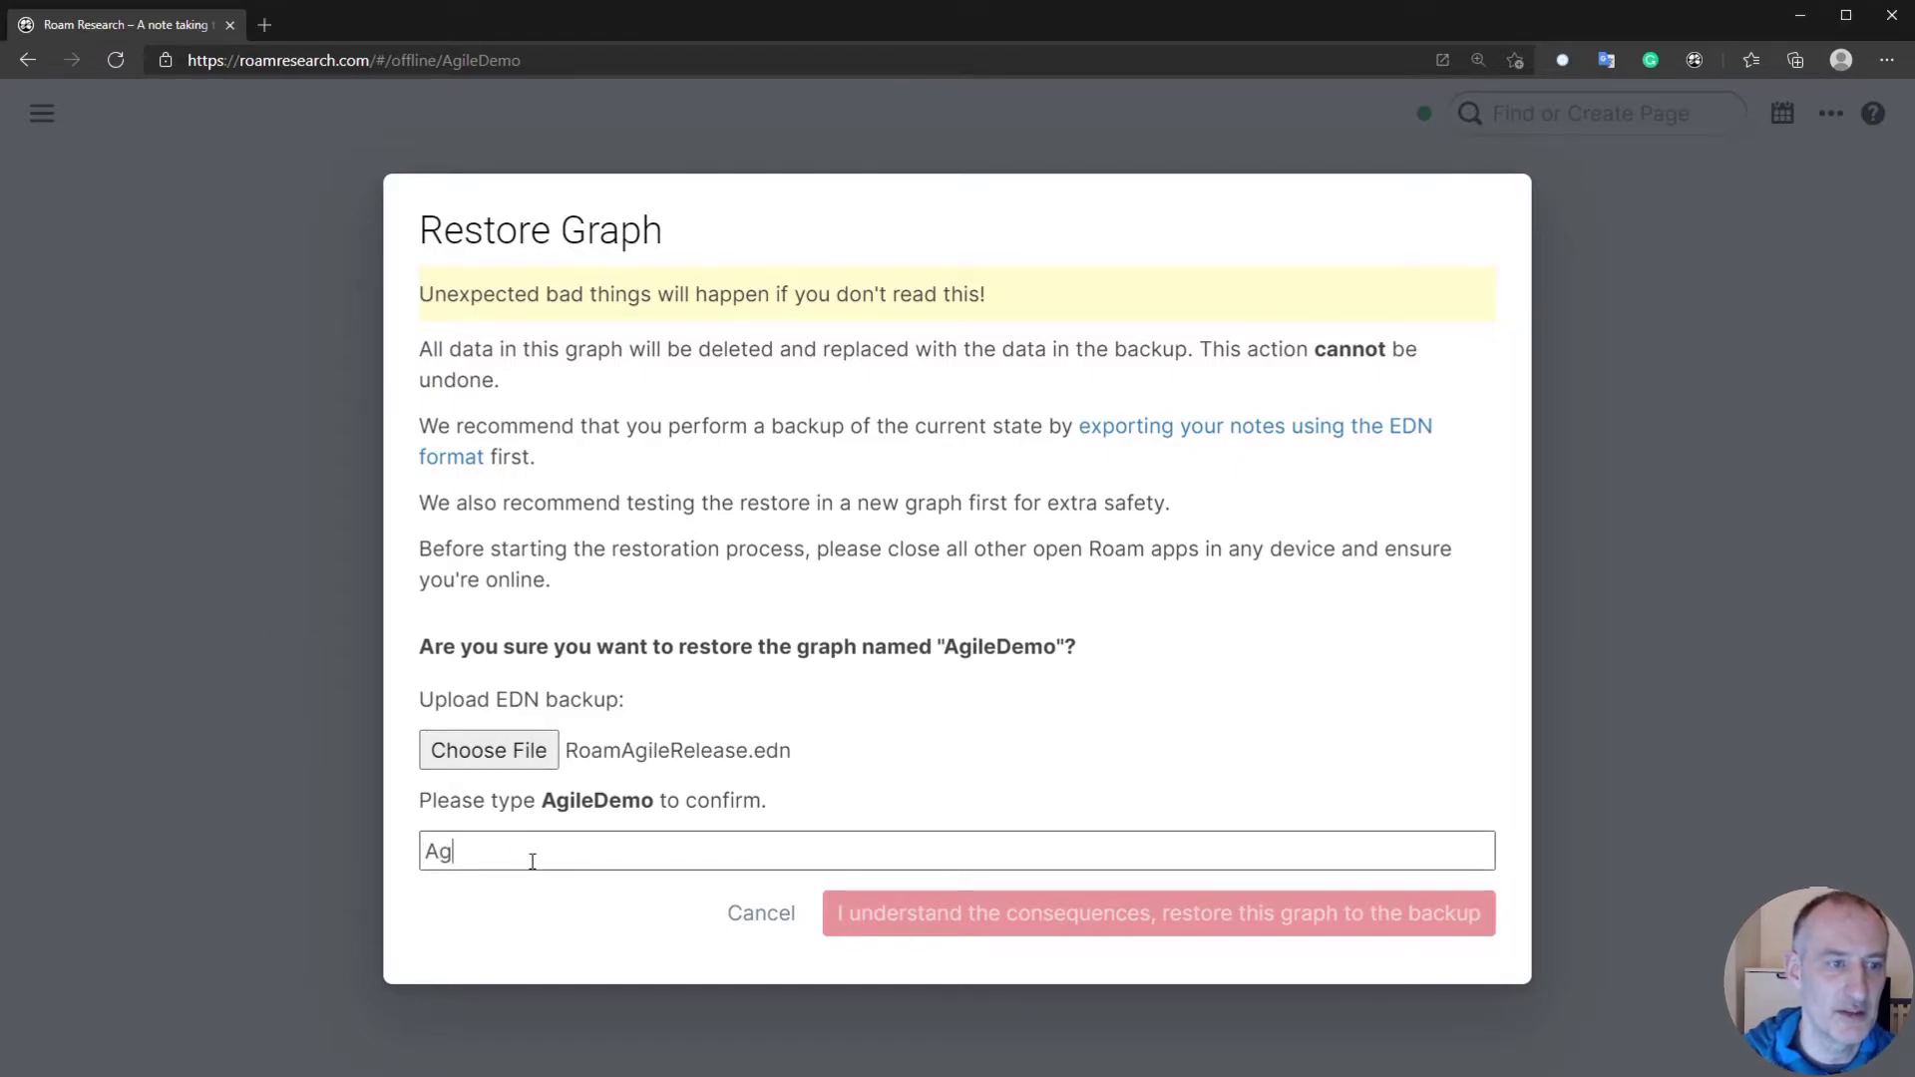
type("ileDemo")
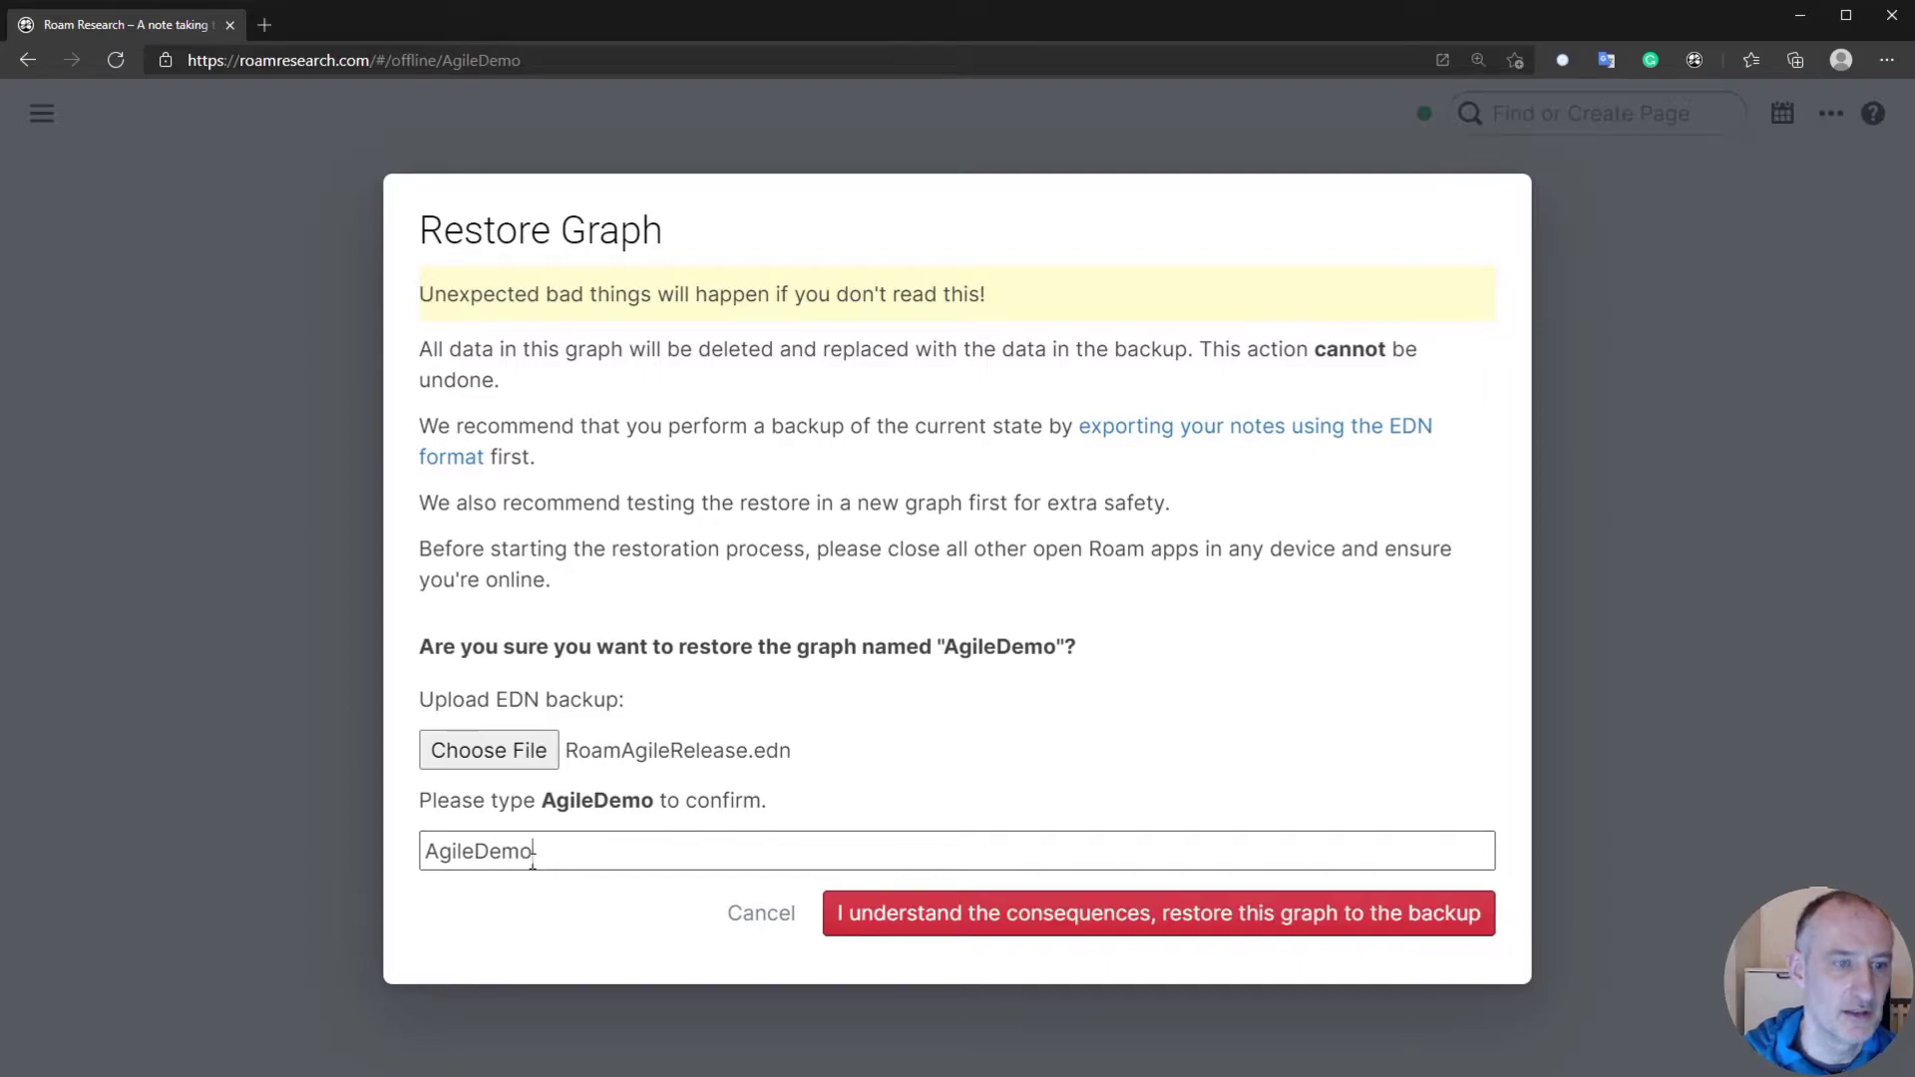
left_click(1199, 919)
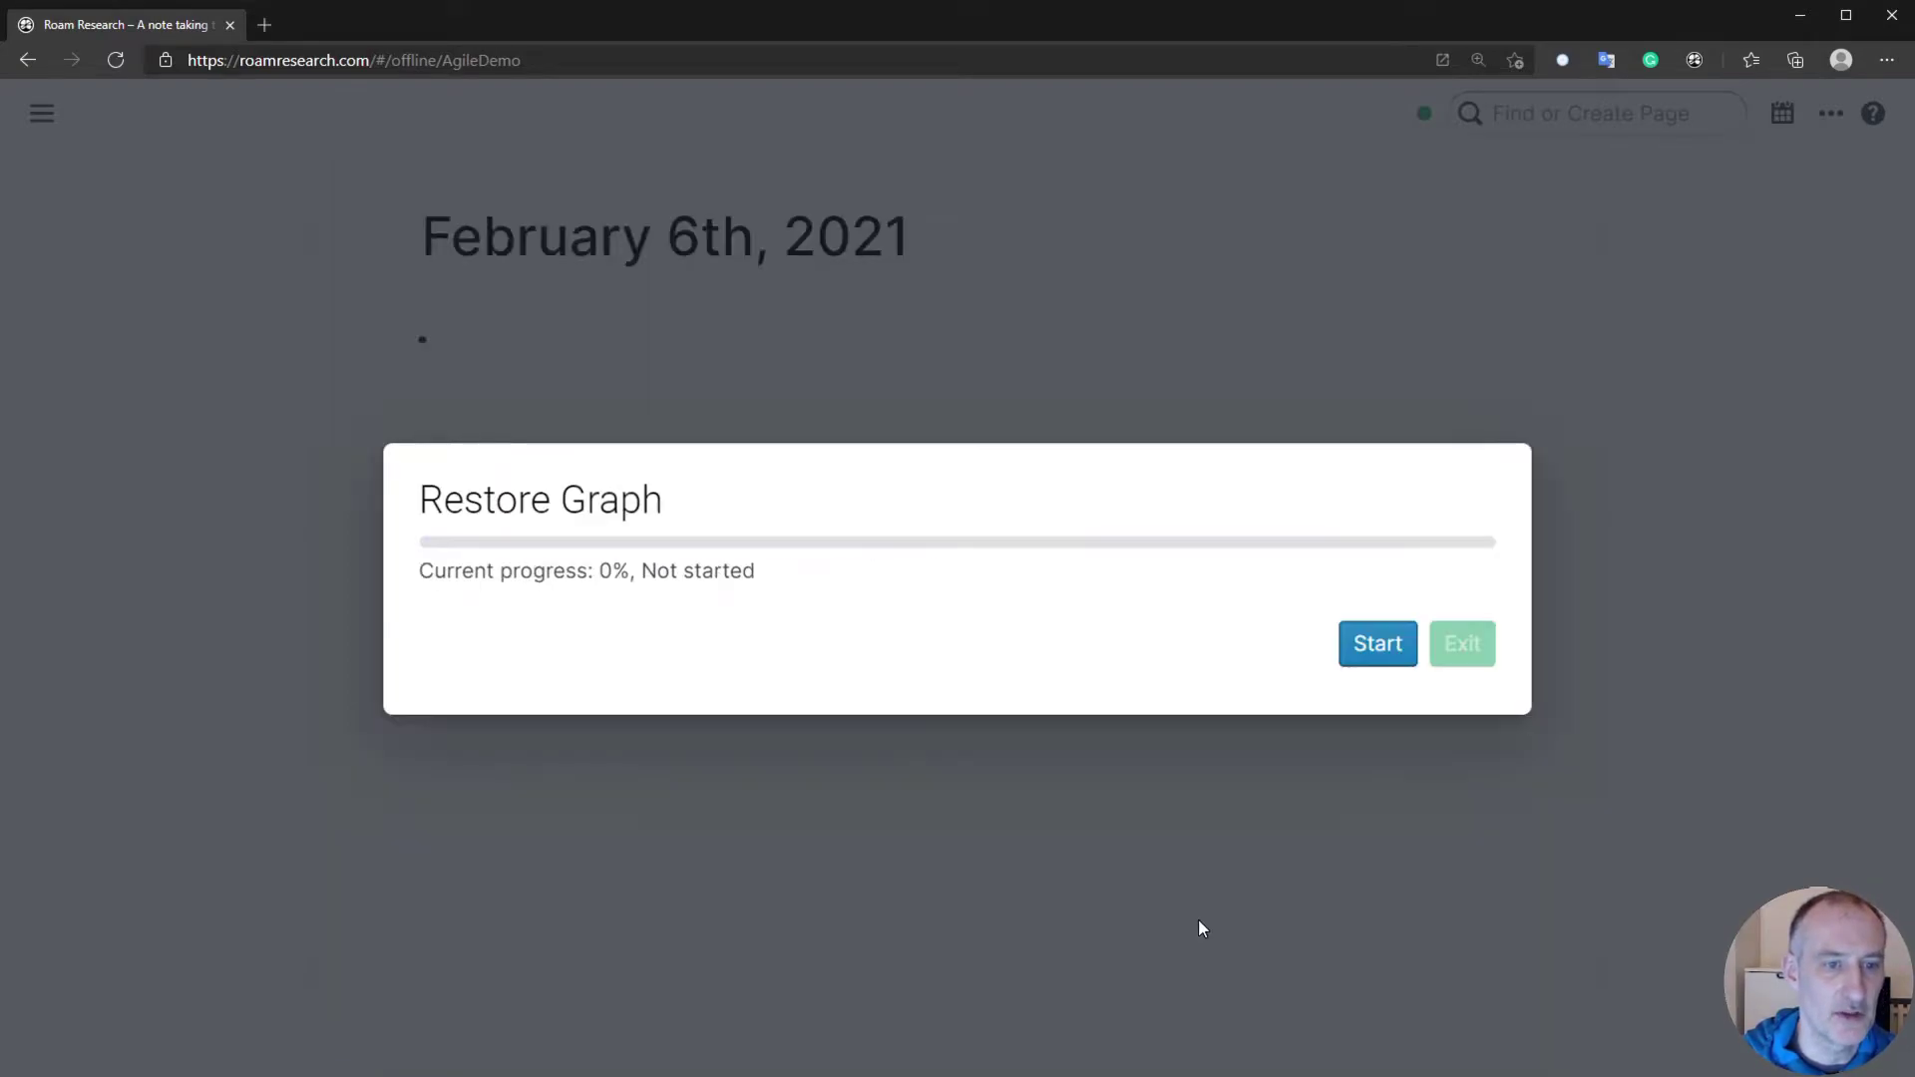
left_click(1378, 644)
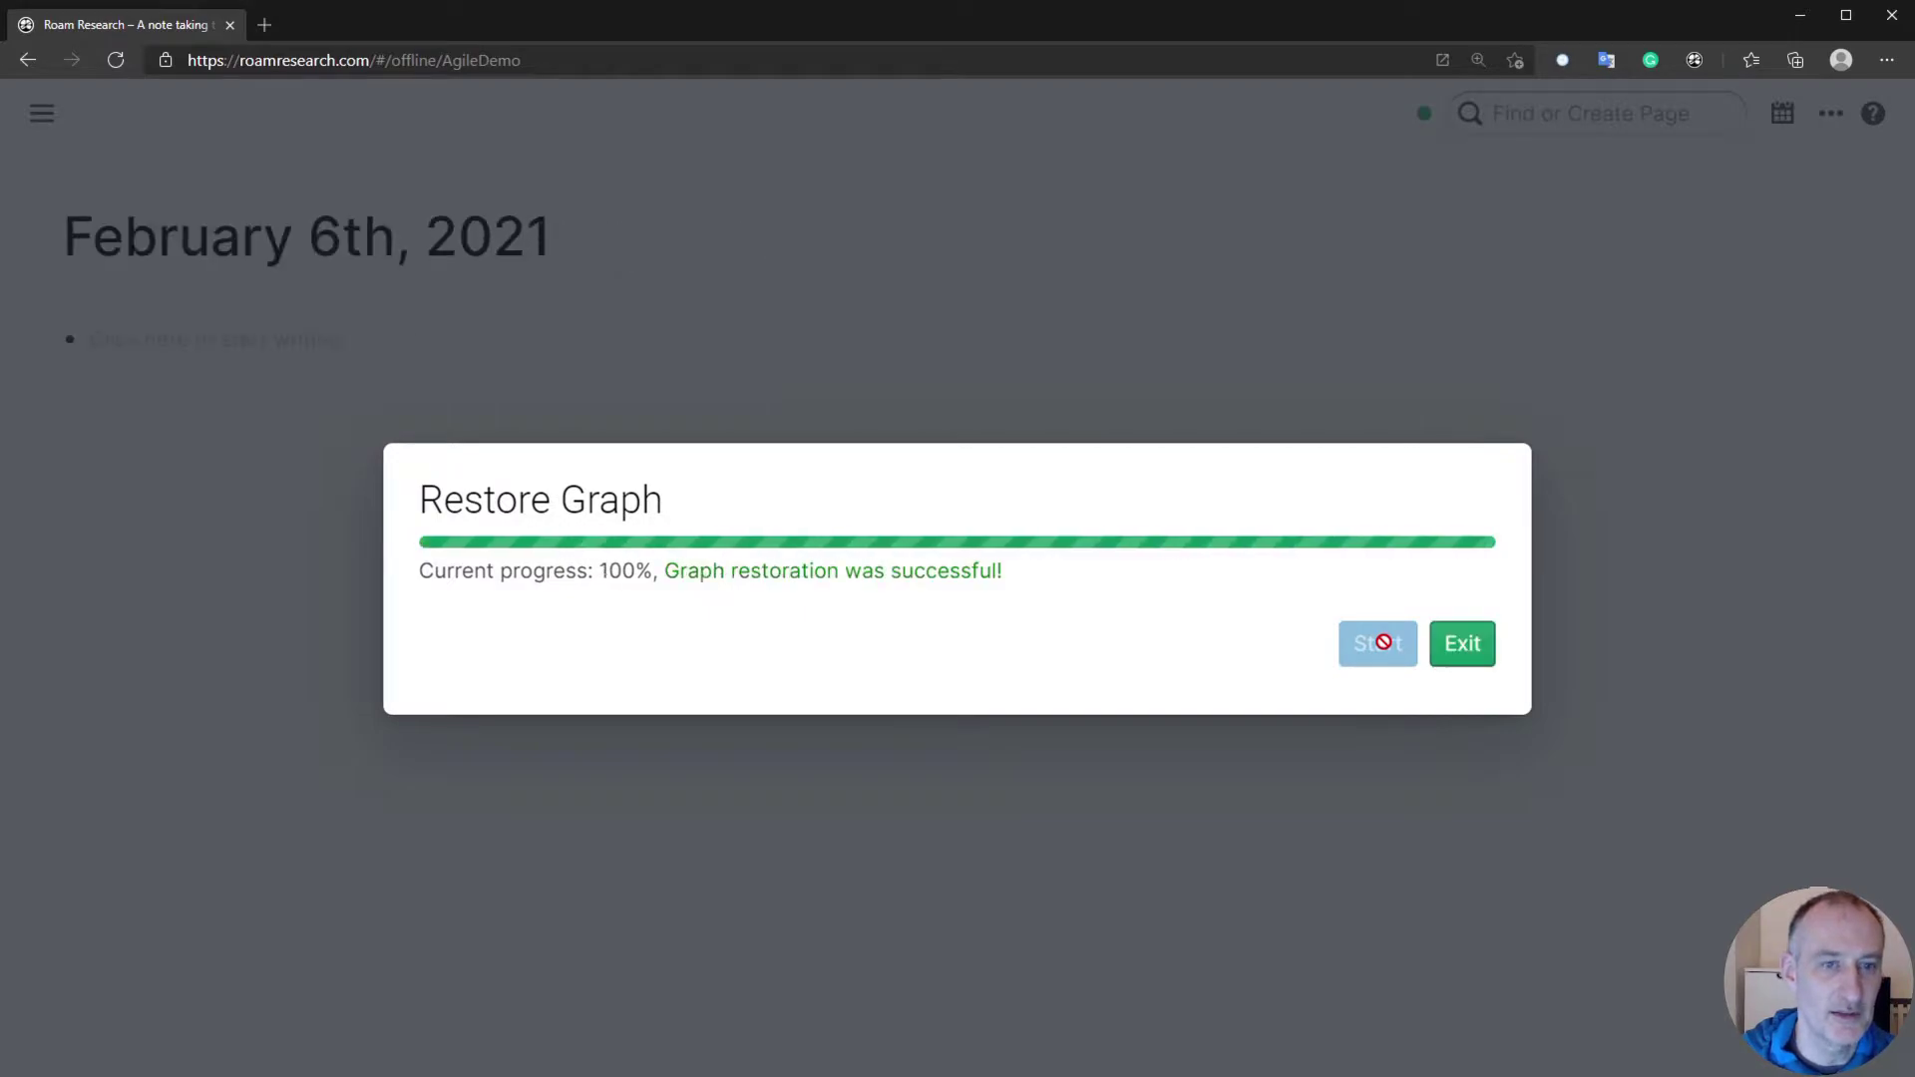
left_click(1464, 662)
- Open the roam/js page from Start Here and examine the nested Roam JS and RoamAgile script blocks
mouse_move(42, 114)
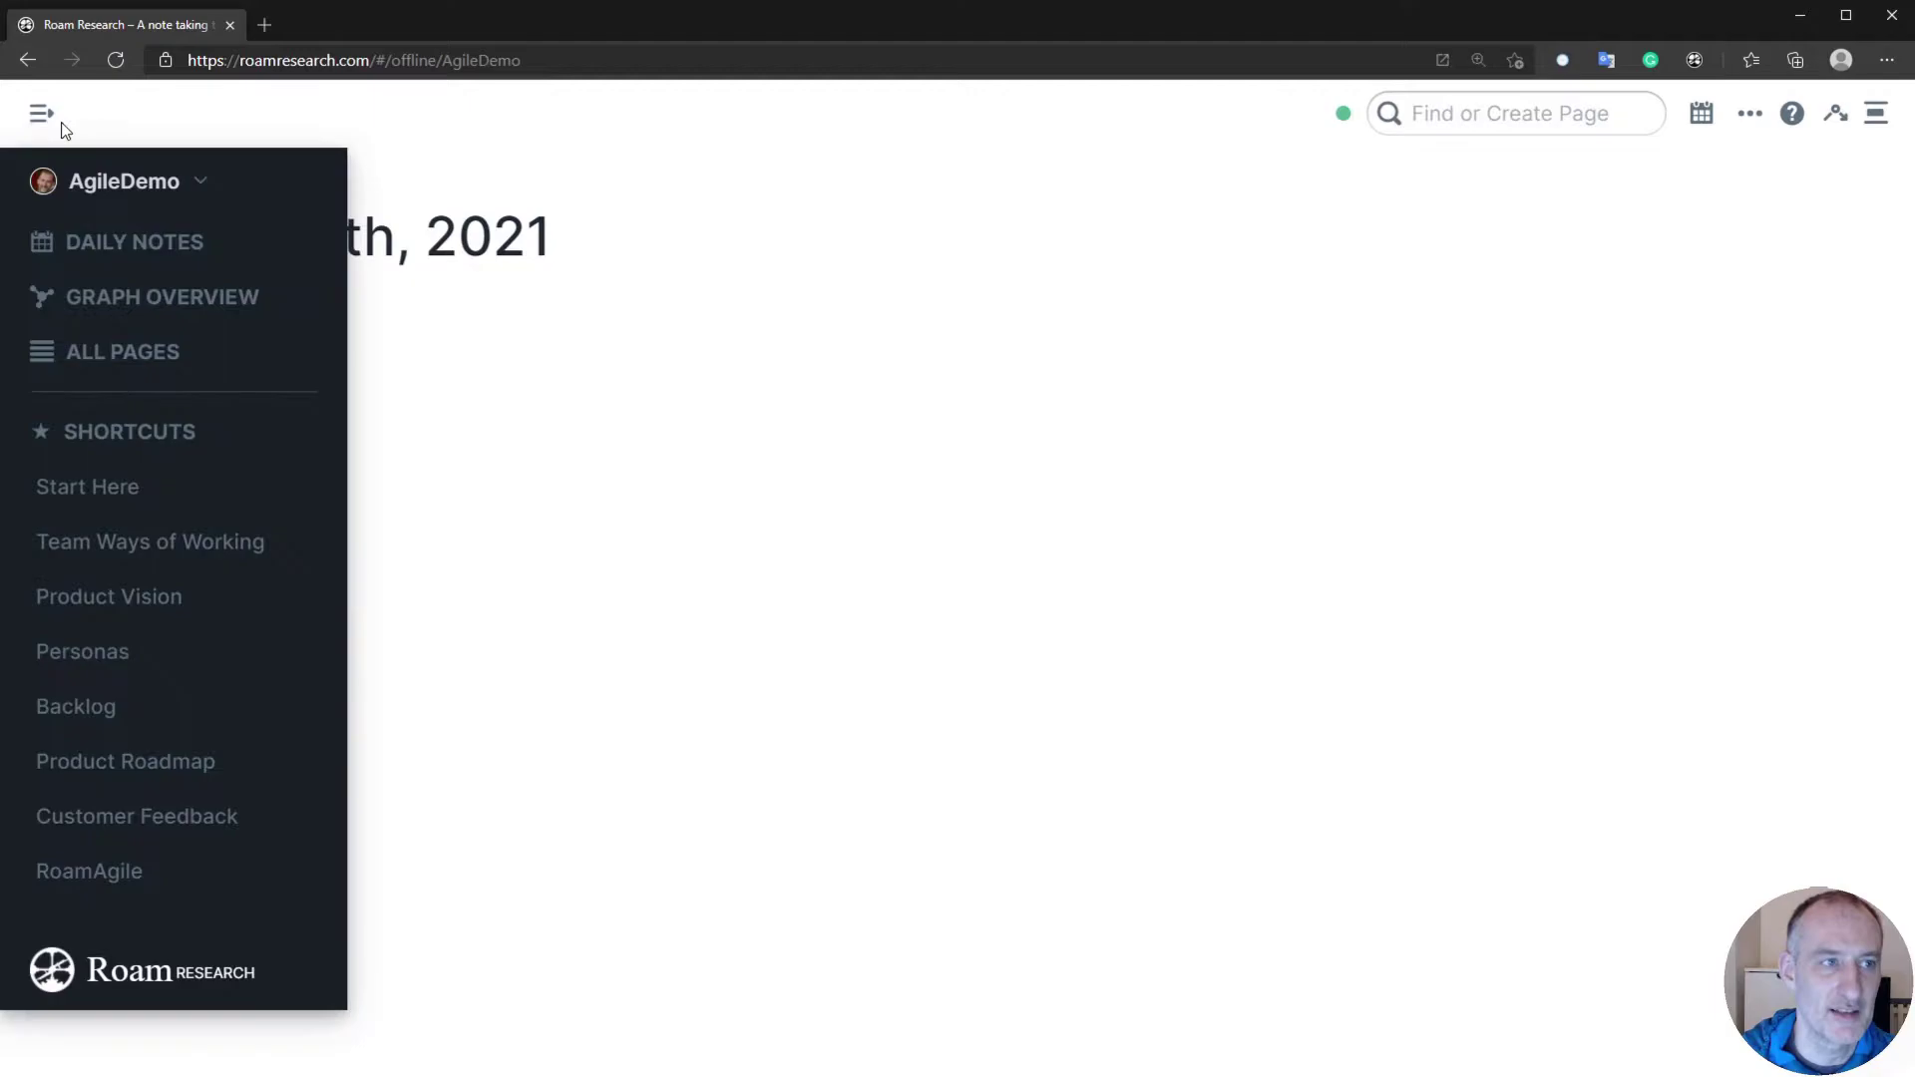
left_click(140, 495)
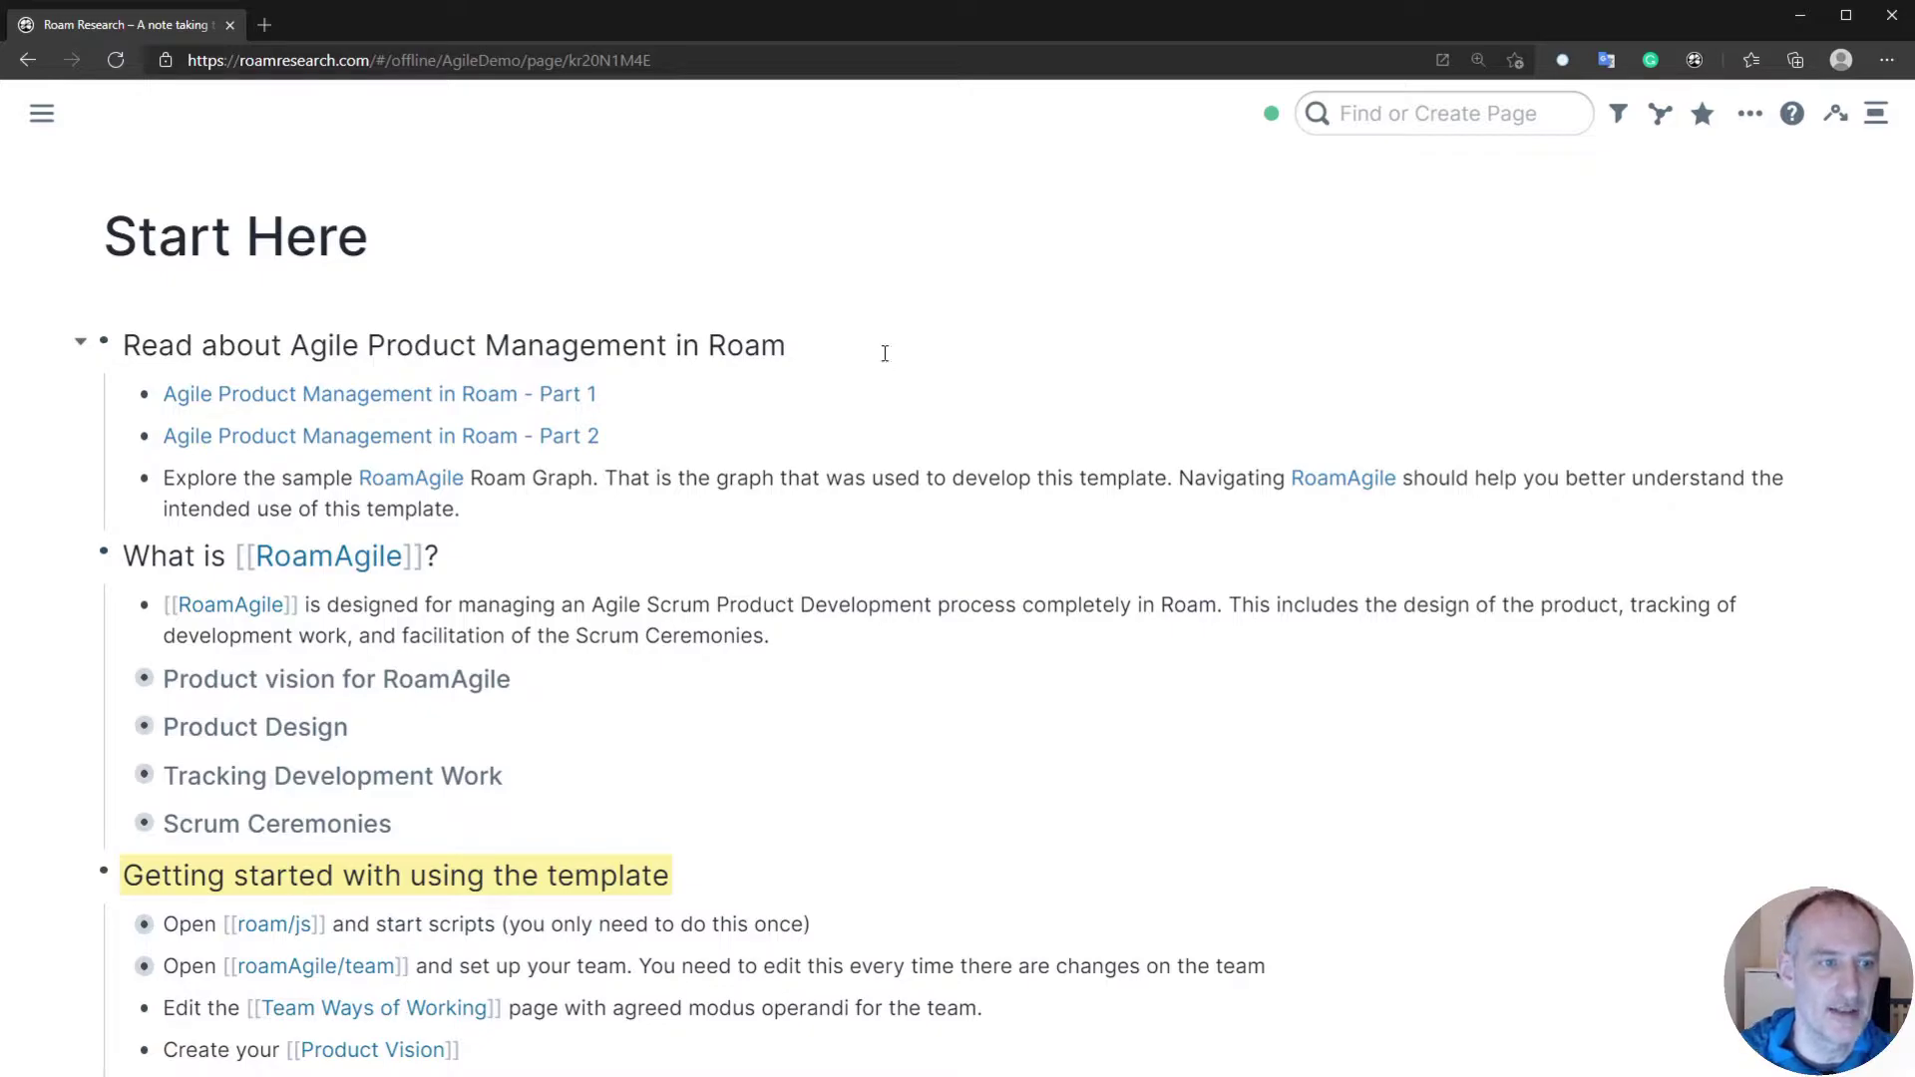
left_click(267, 938)
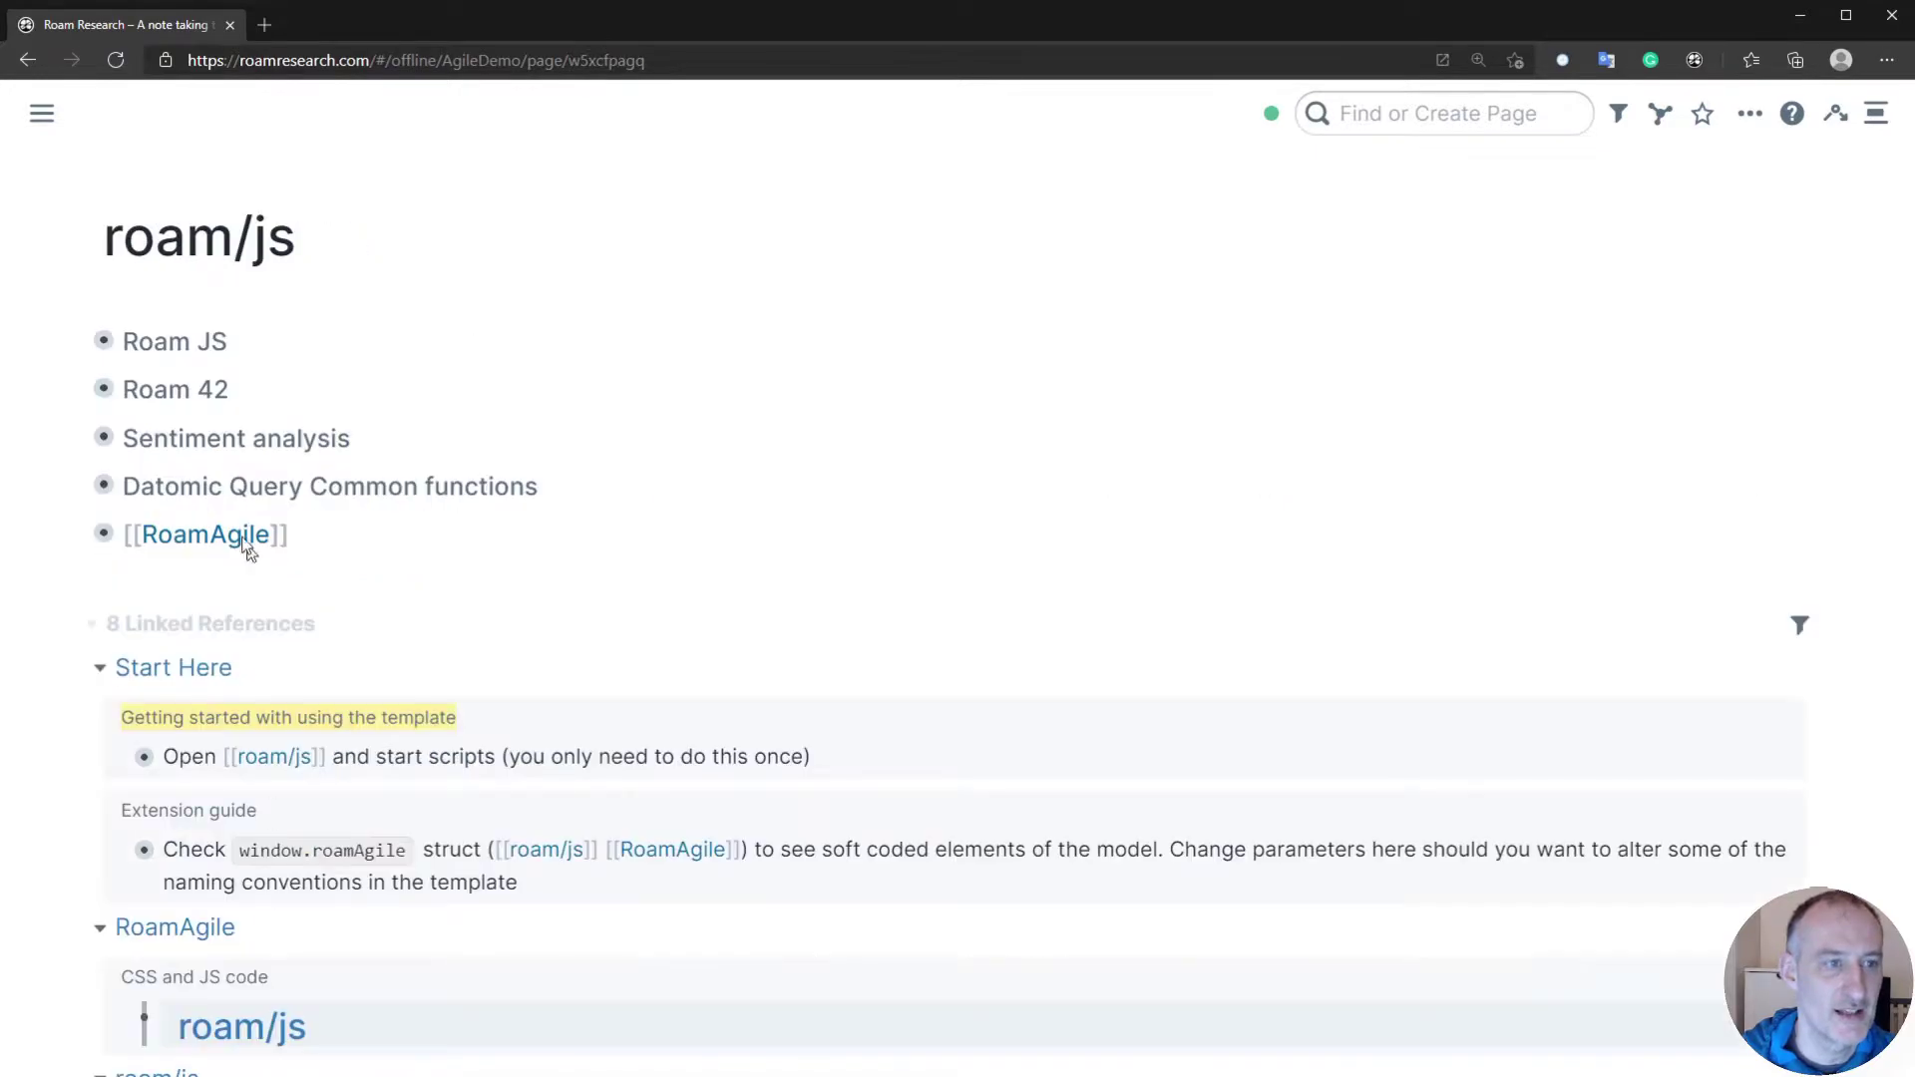
left_click(81, 342)
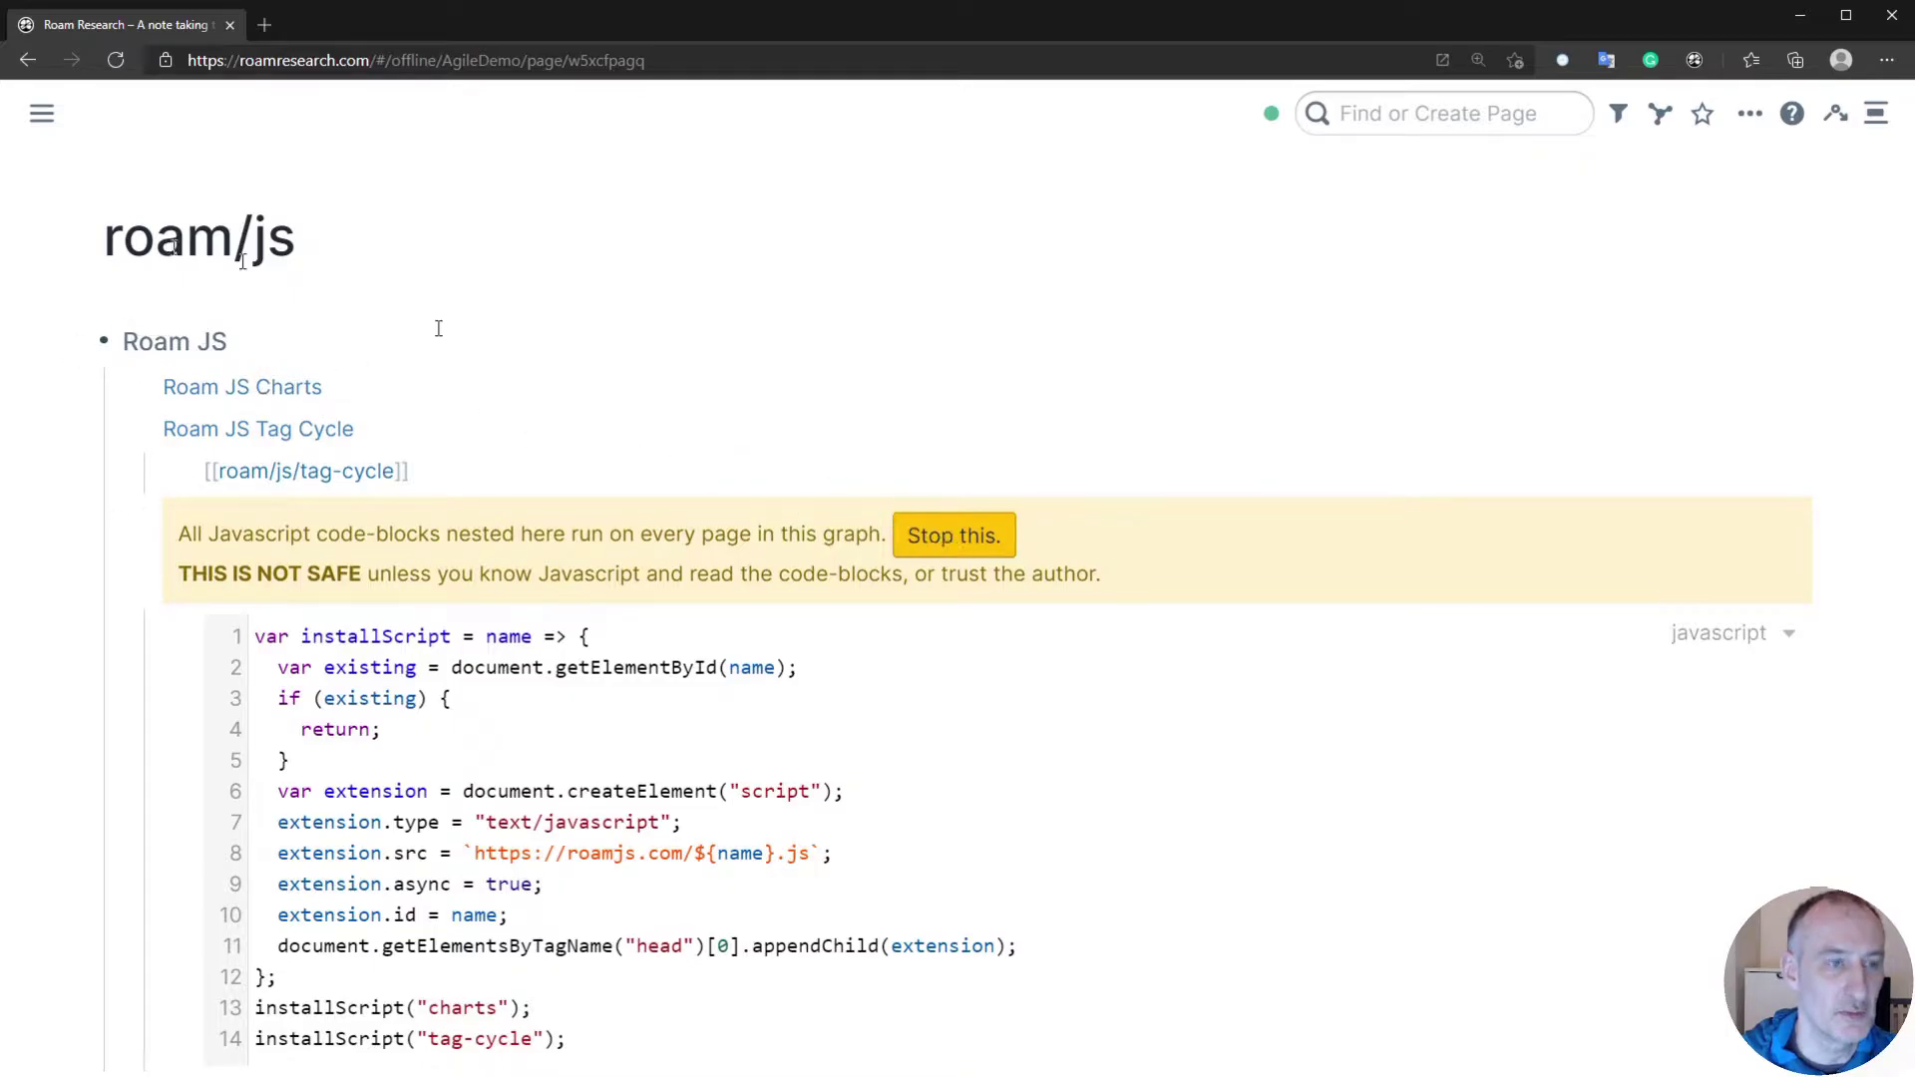
left_click(83, 345)
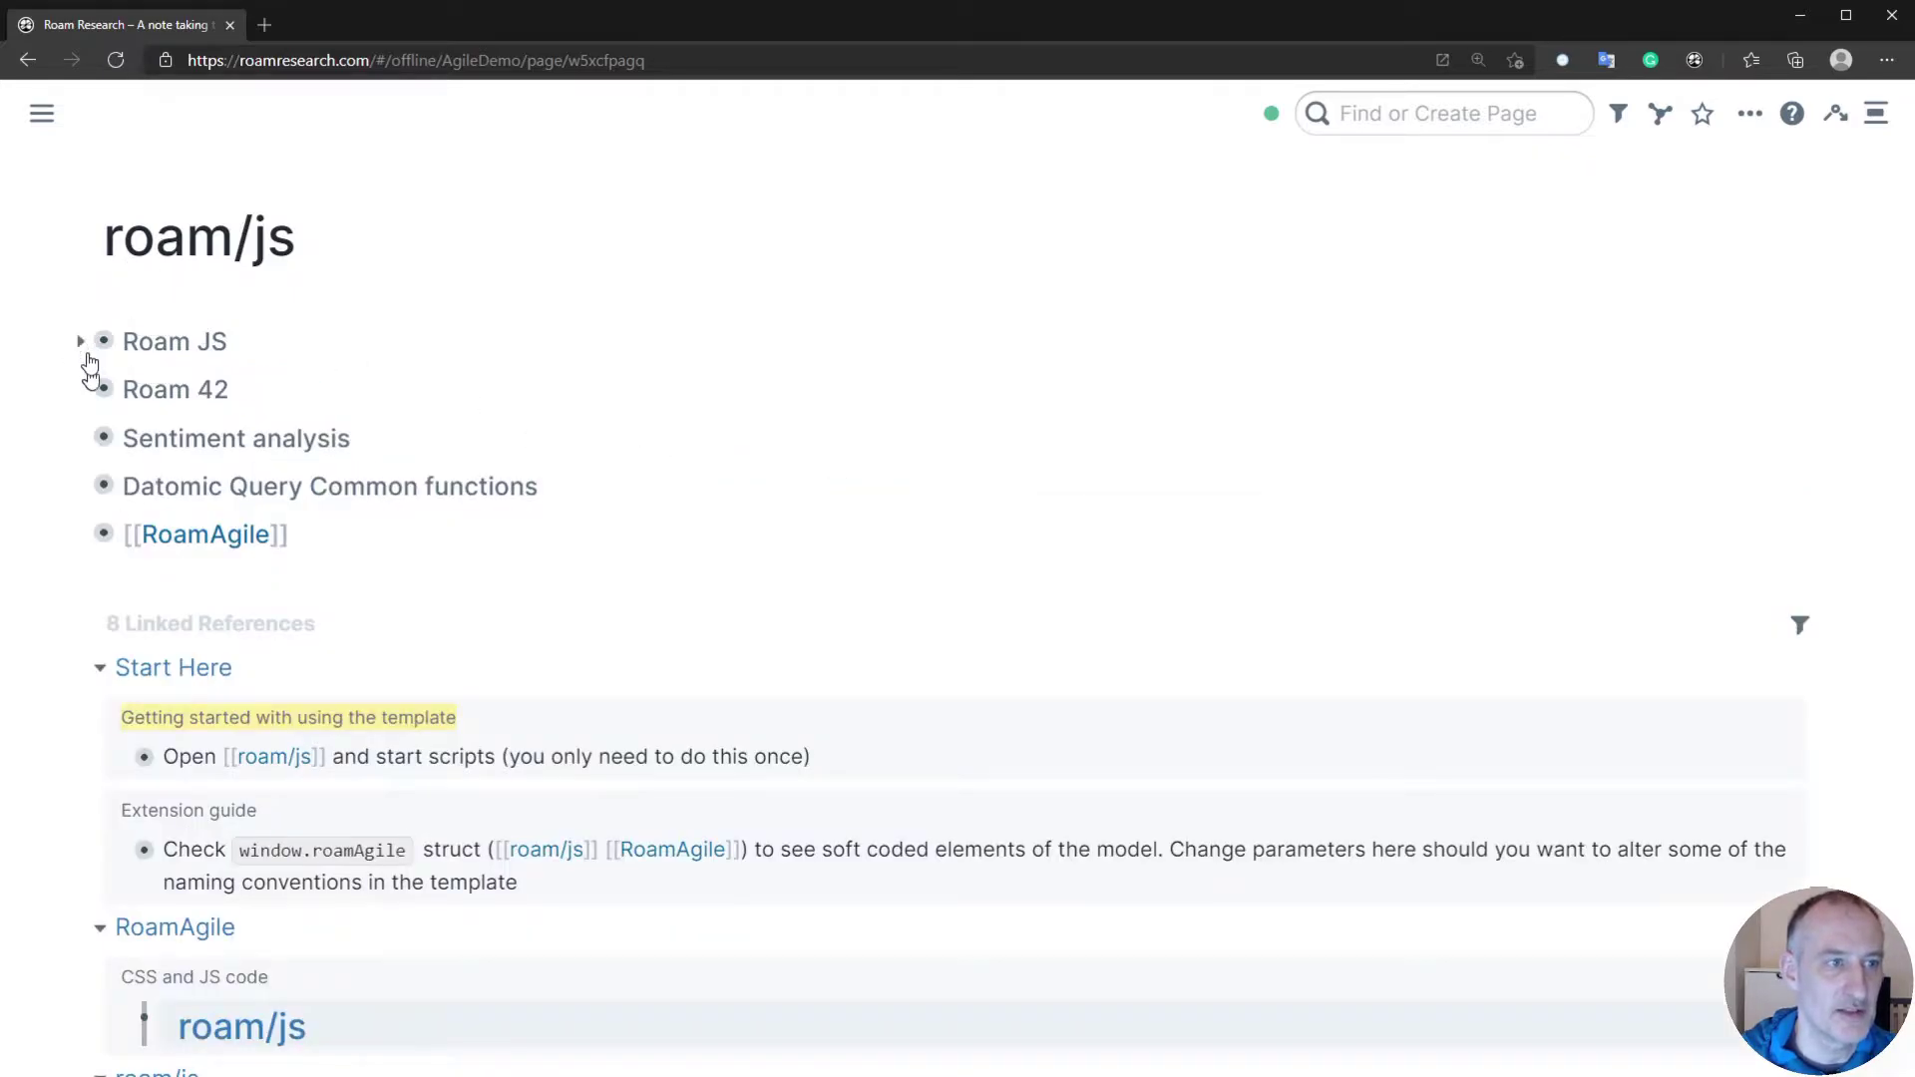
left_click(80, 536)
left_click(80, 539)
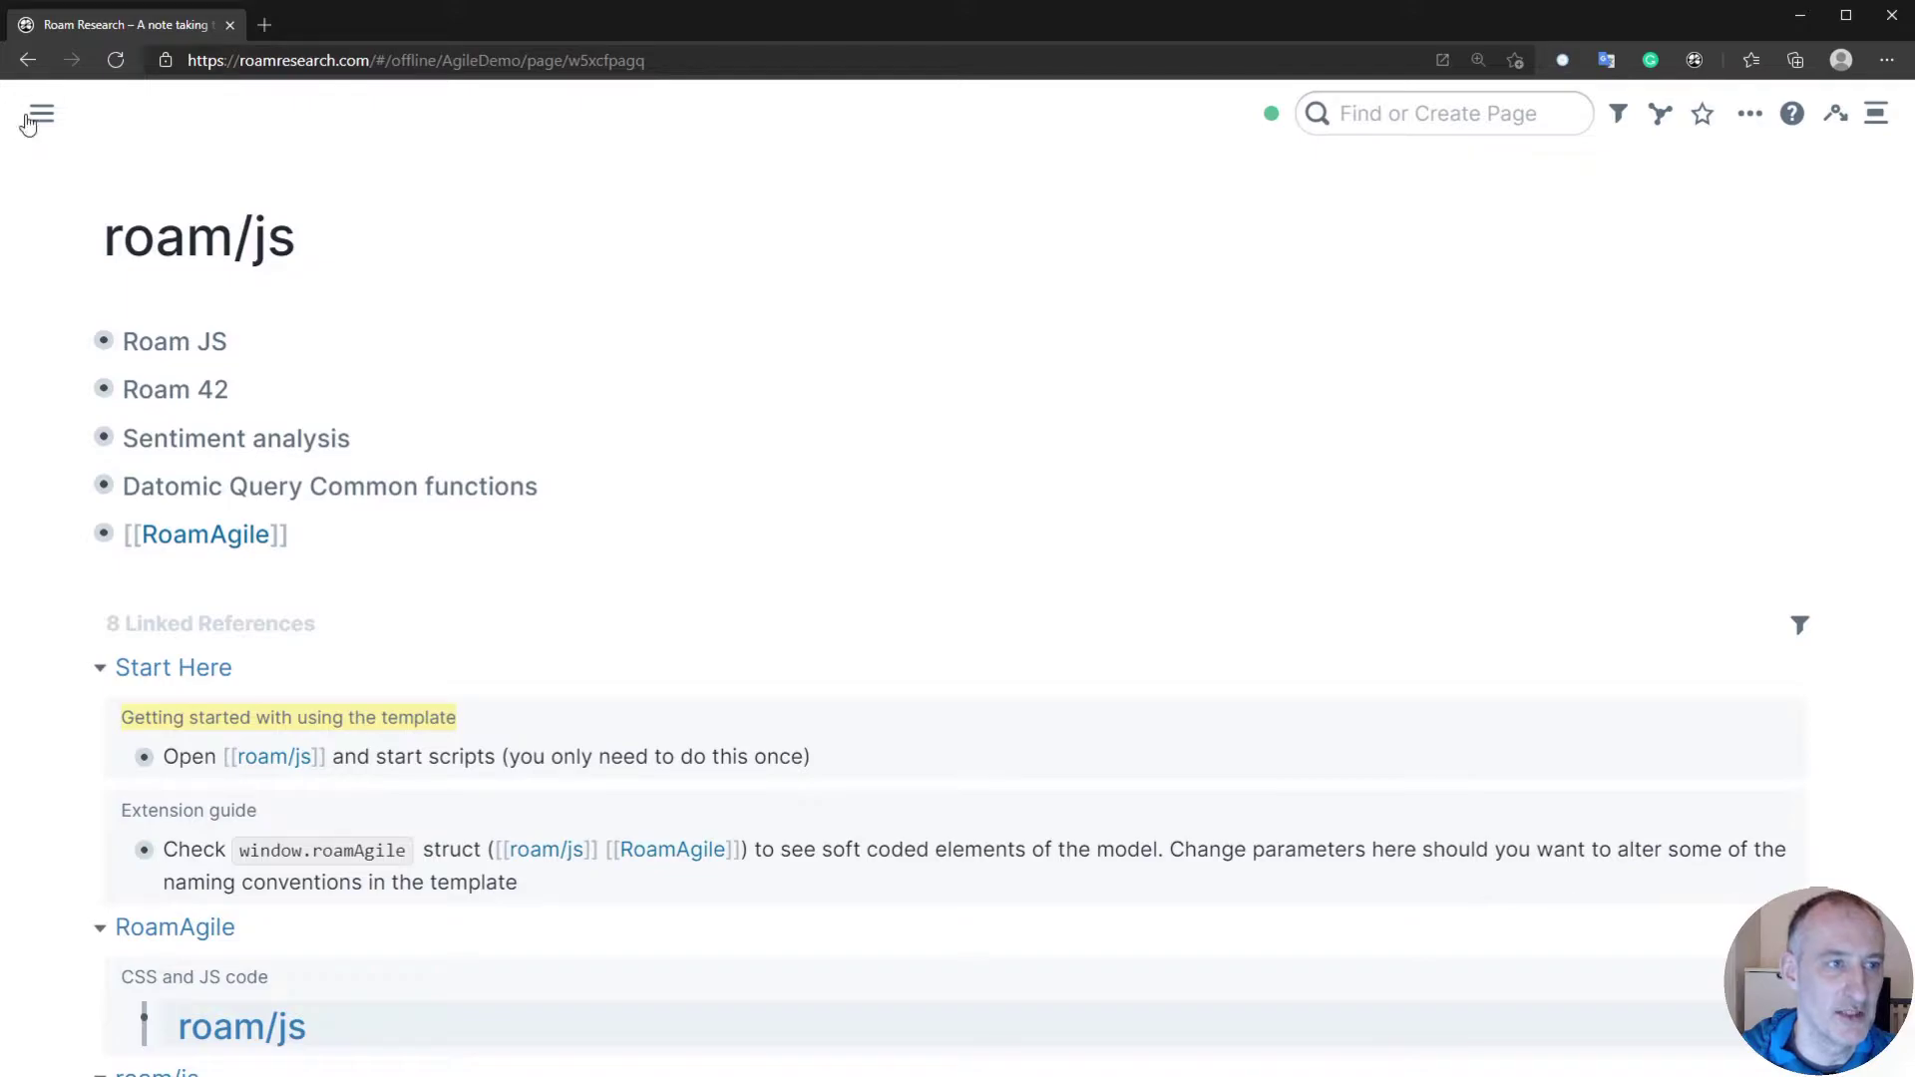
- Open the roamAgile/team page from Start Here and add a third team member's name as a page link
mouse_move(40, 114)
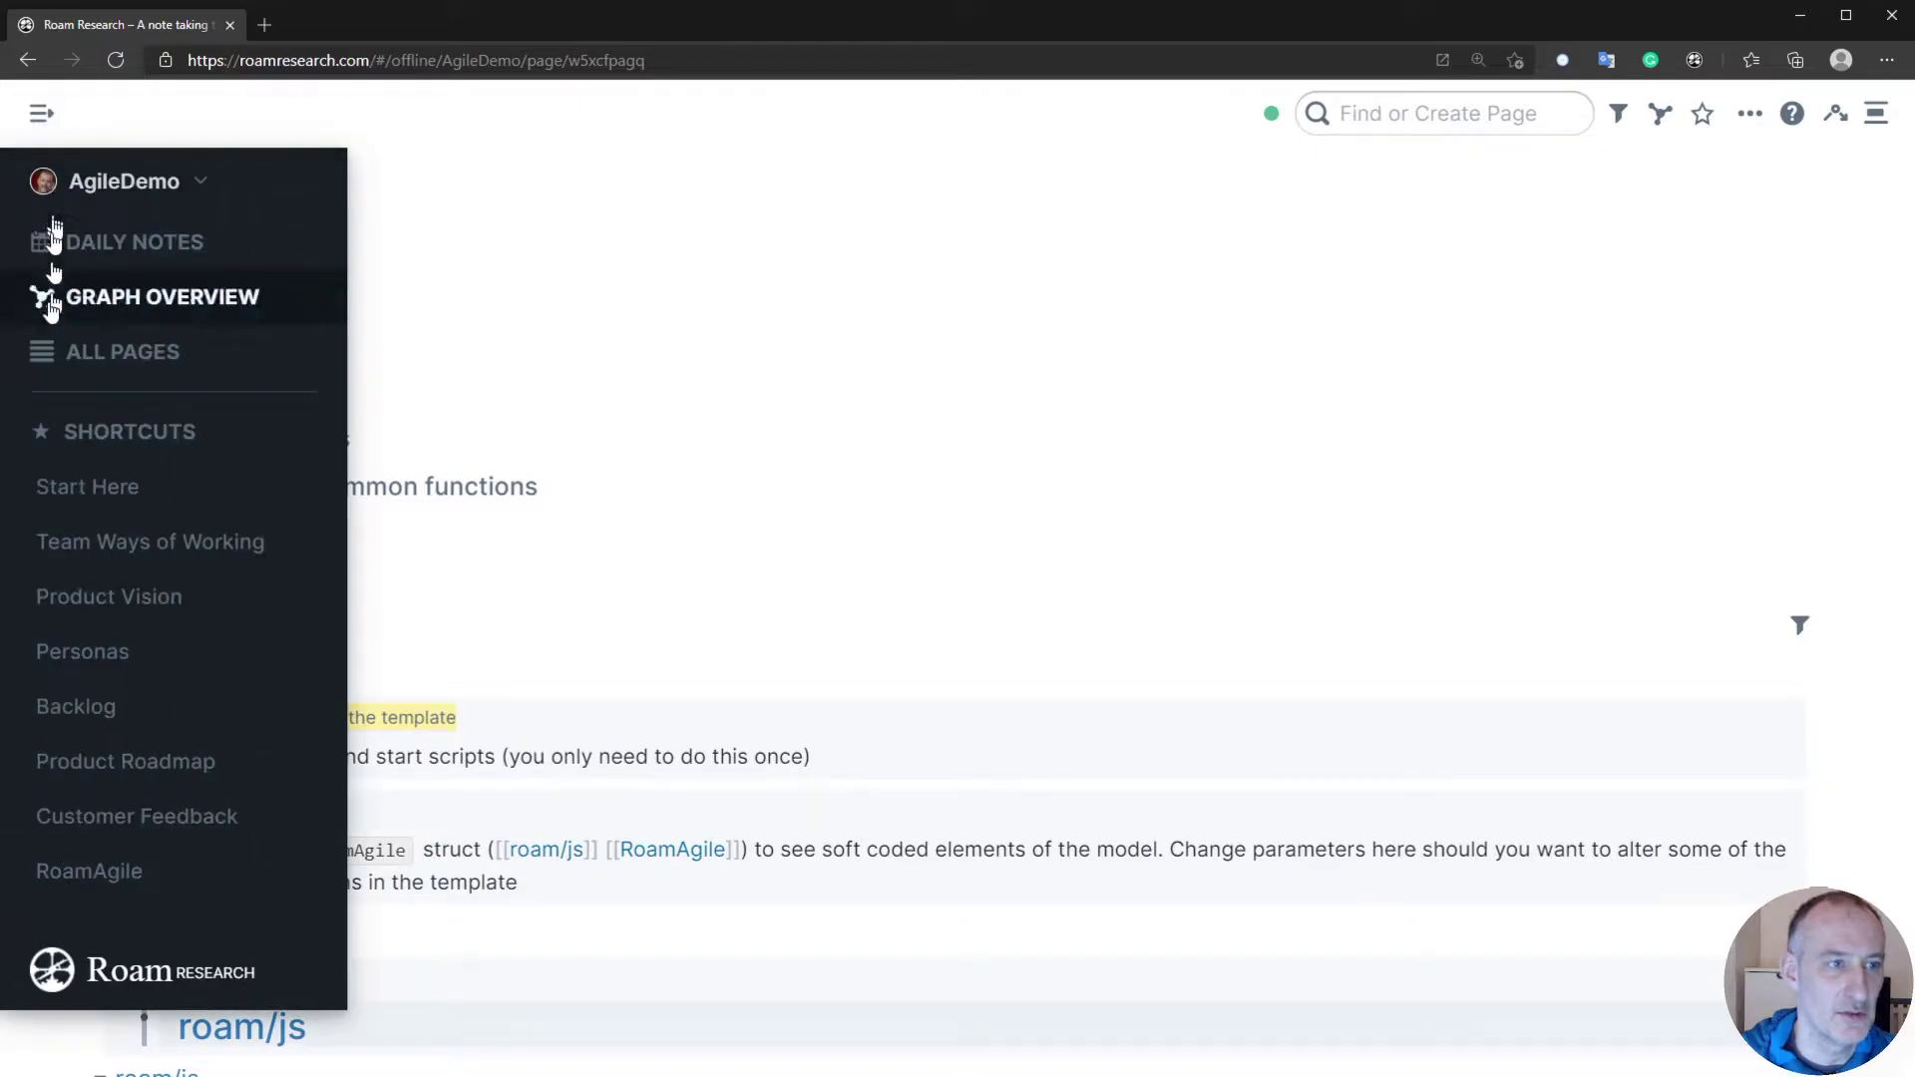
left_click(170, 501)
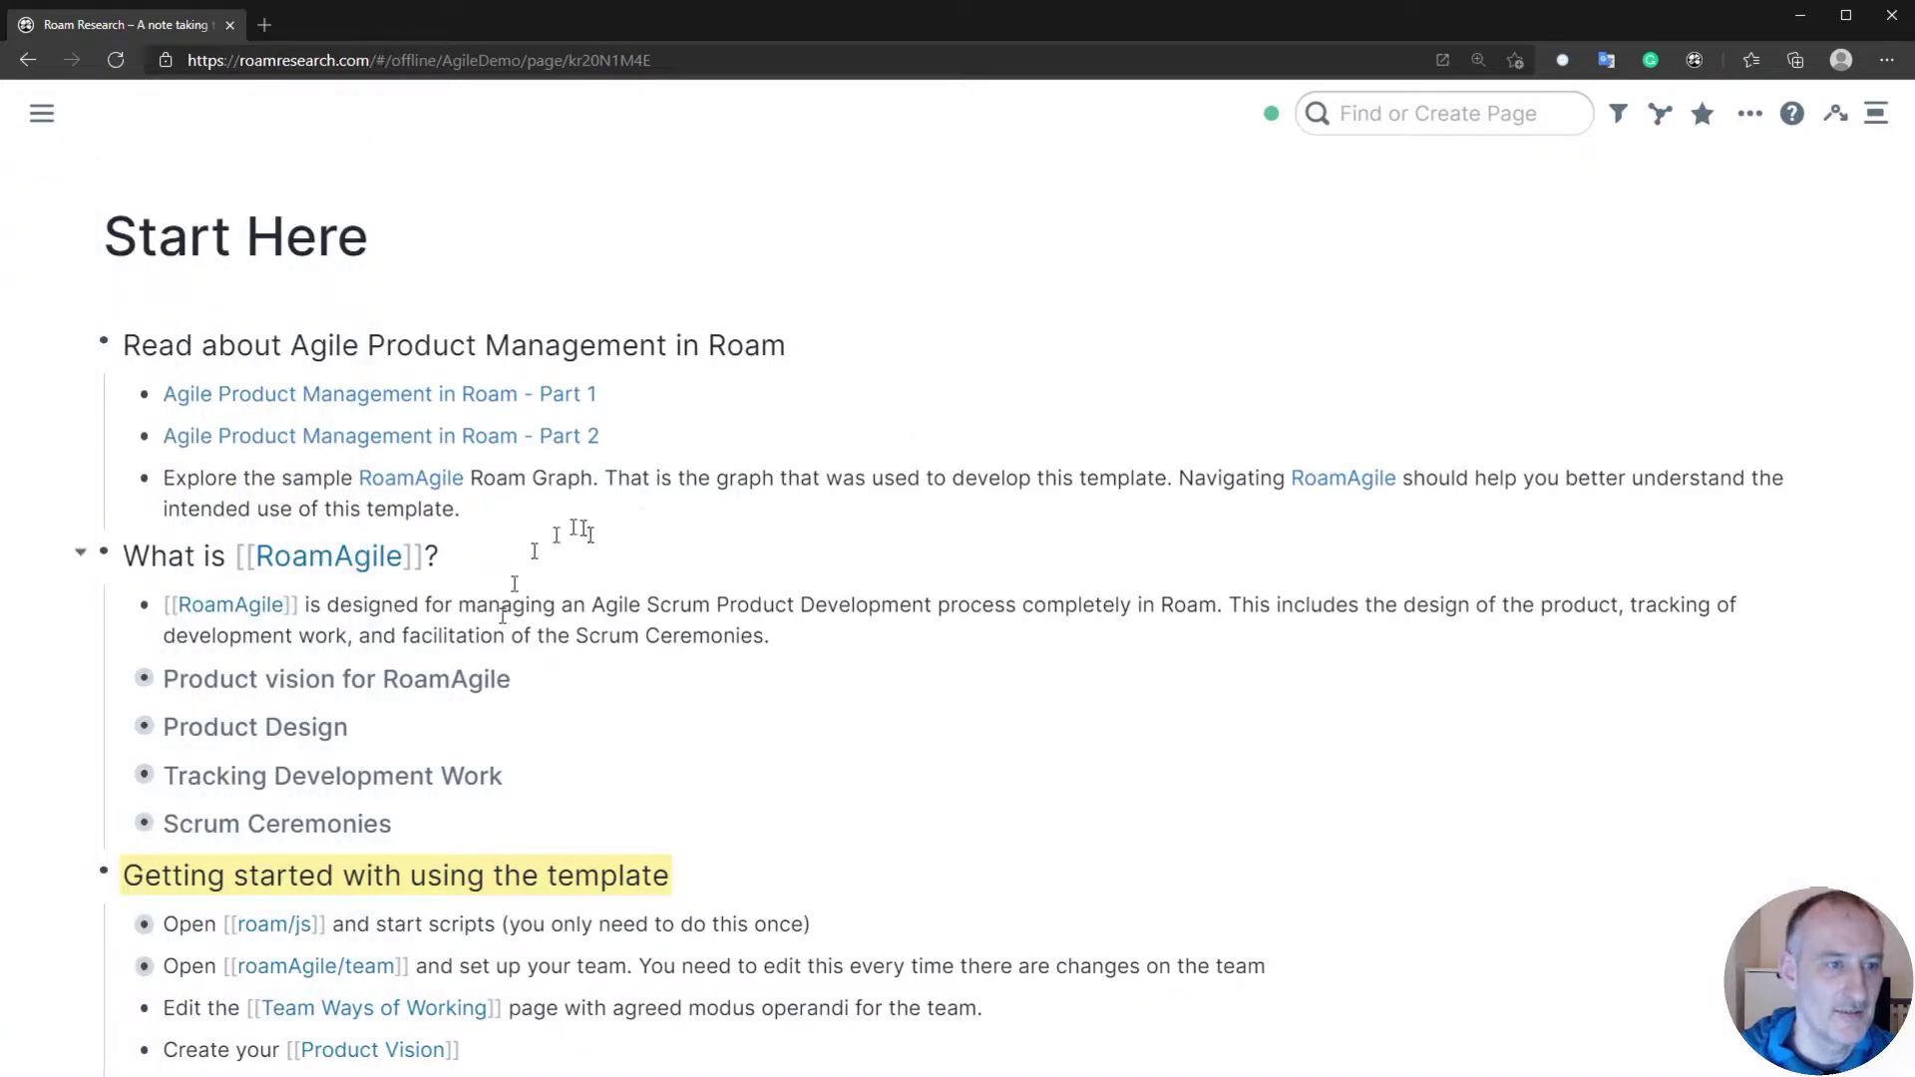
scroll(407, 647, "down", 3)
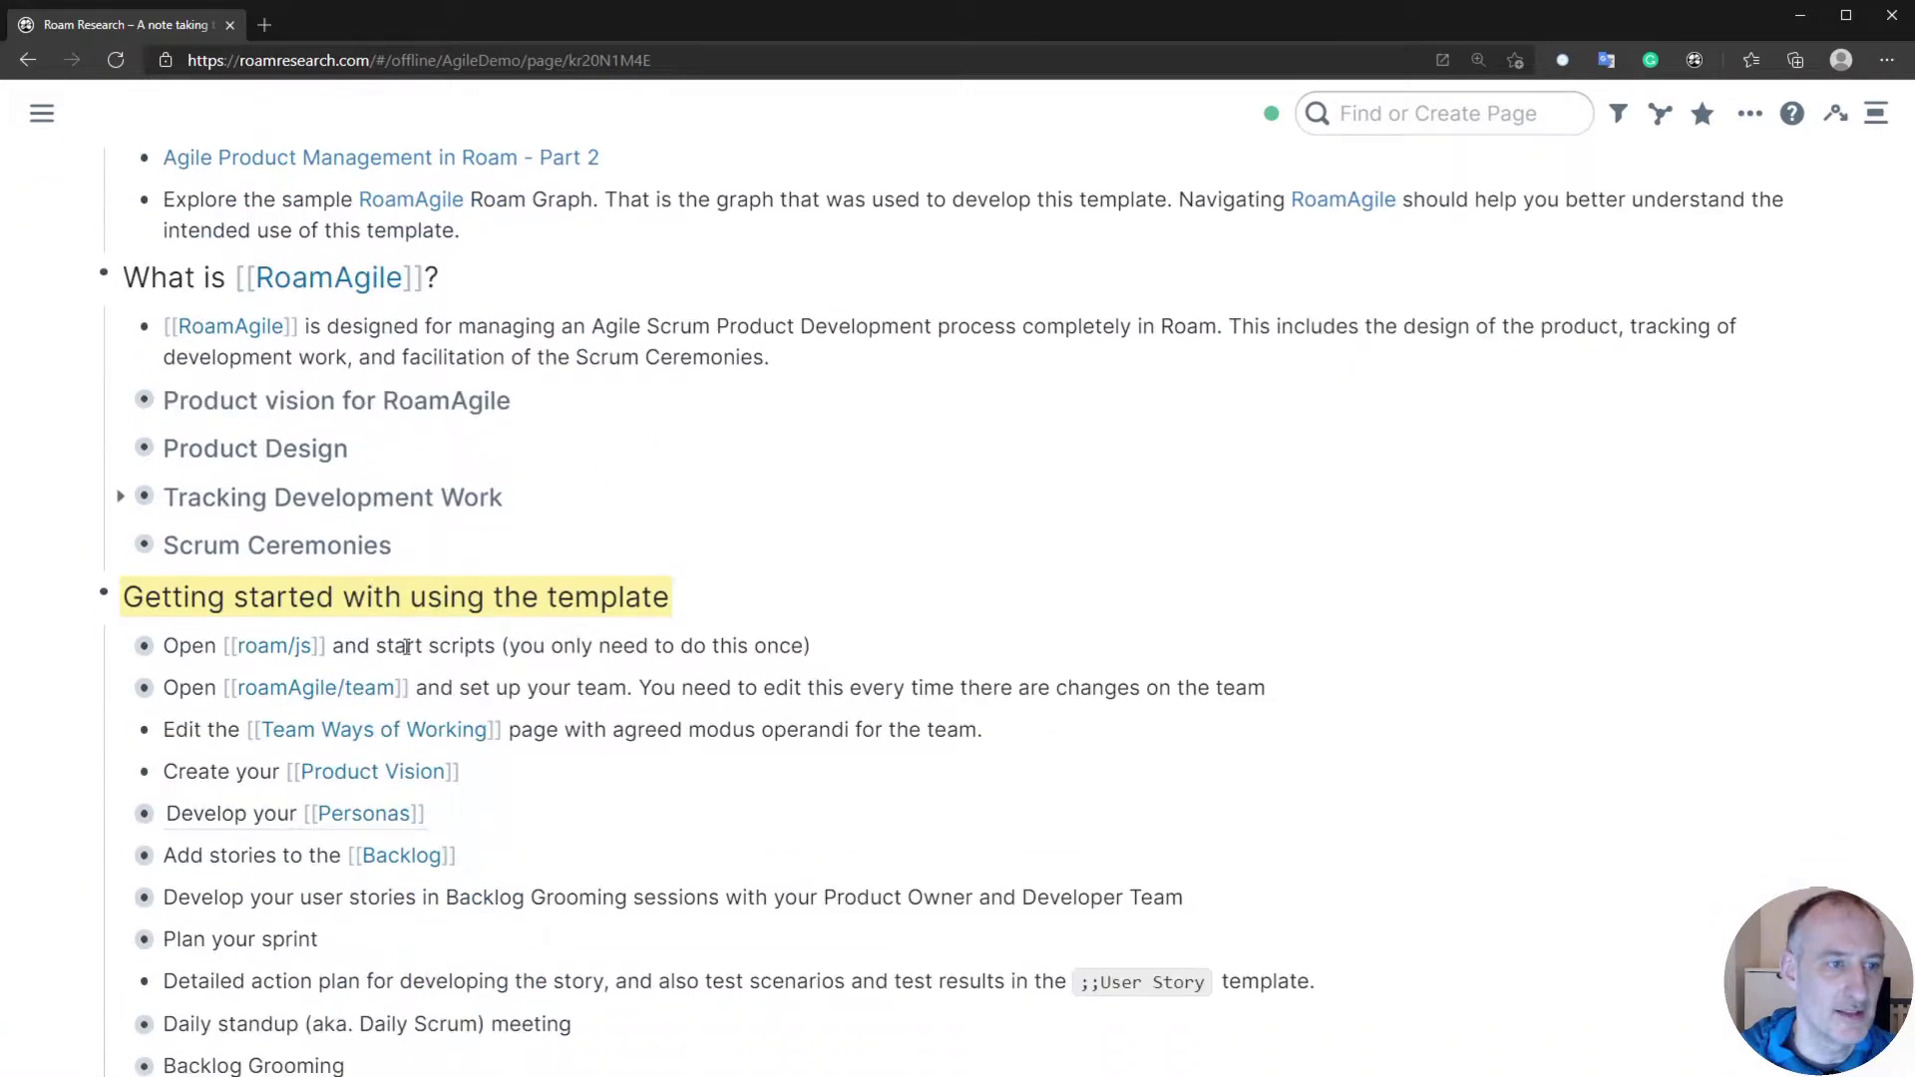
scroll(407, 646, "down", 3)
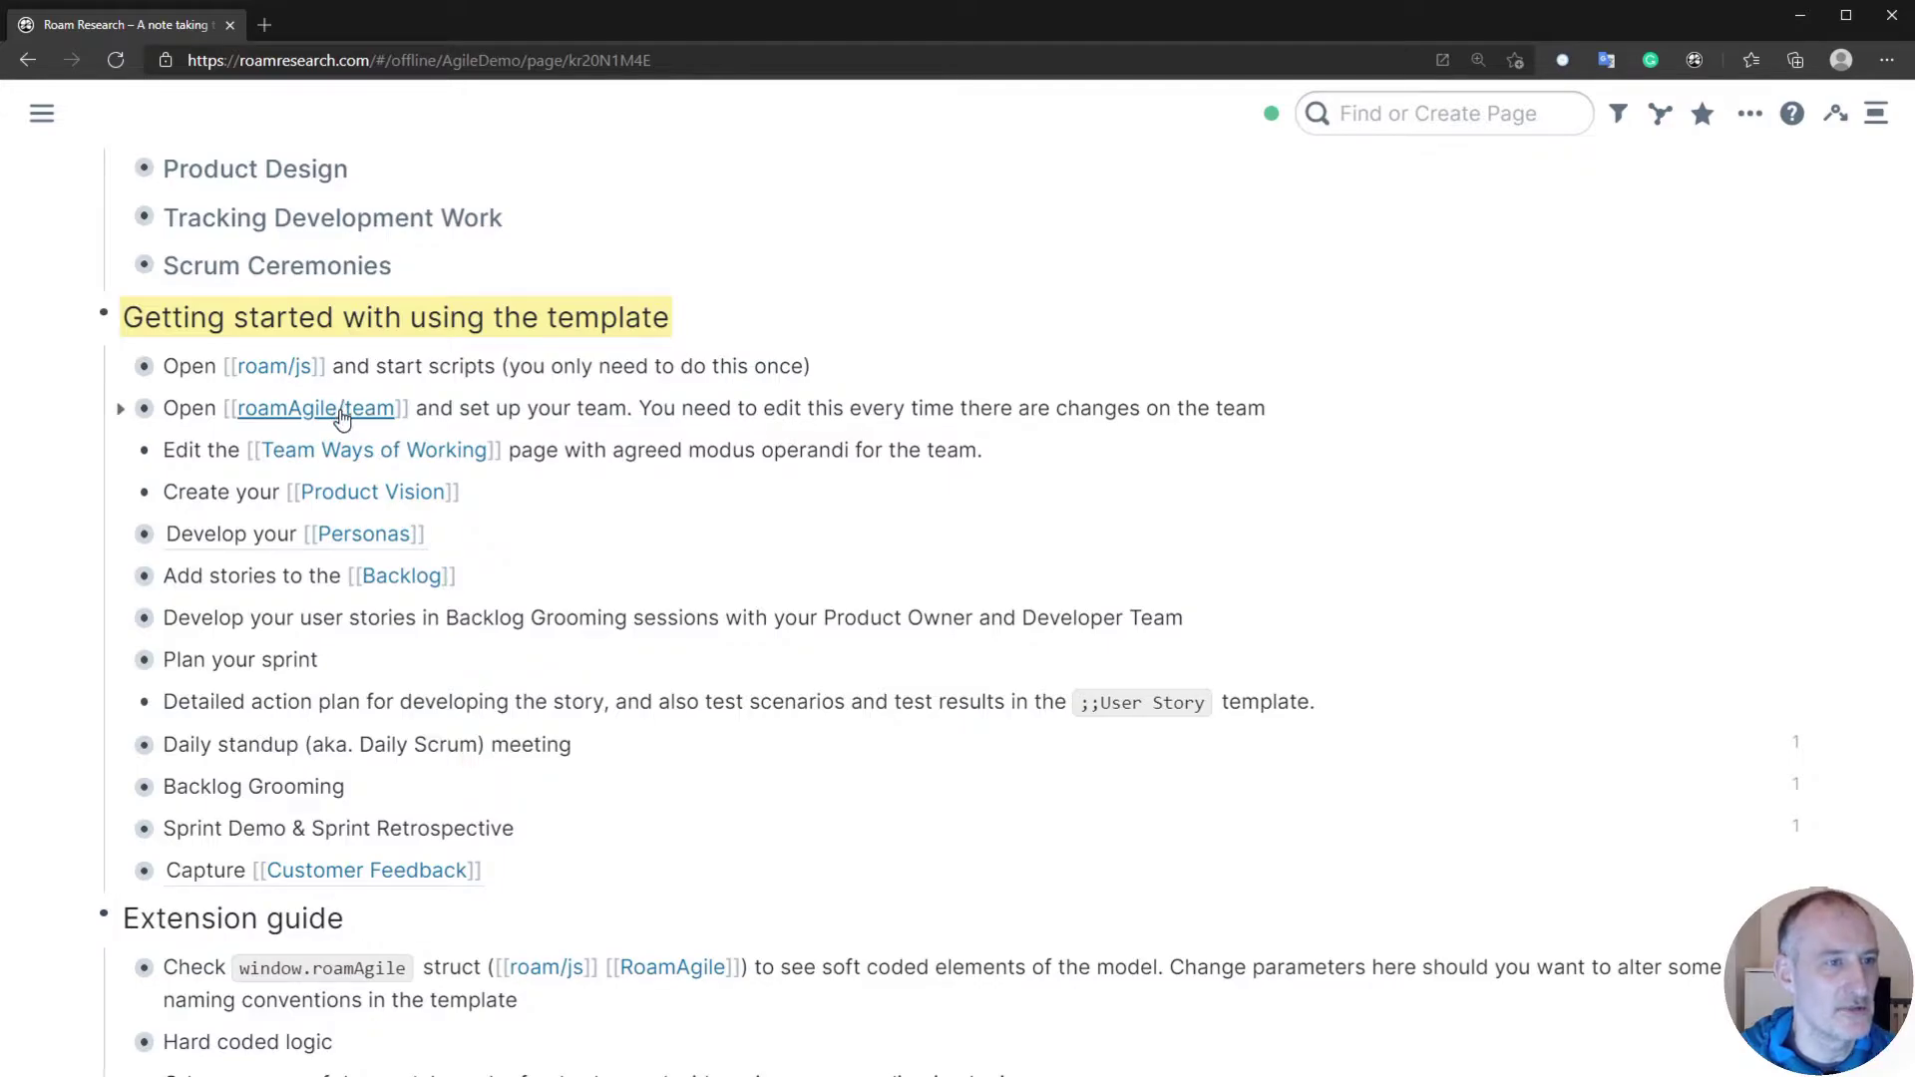
left_click(342, 417)
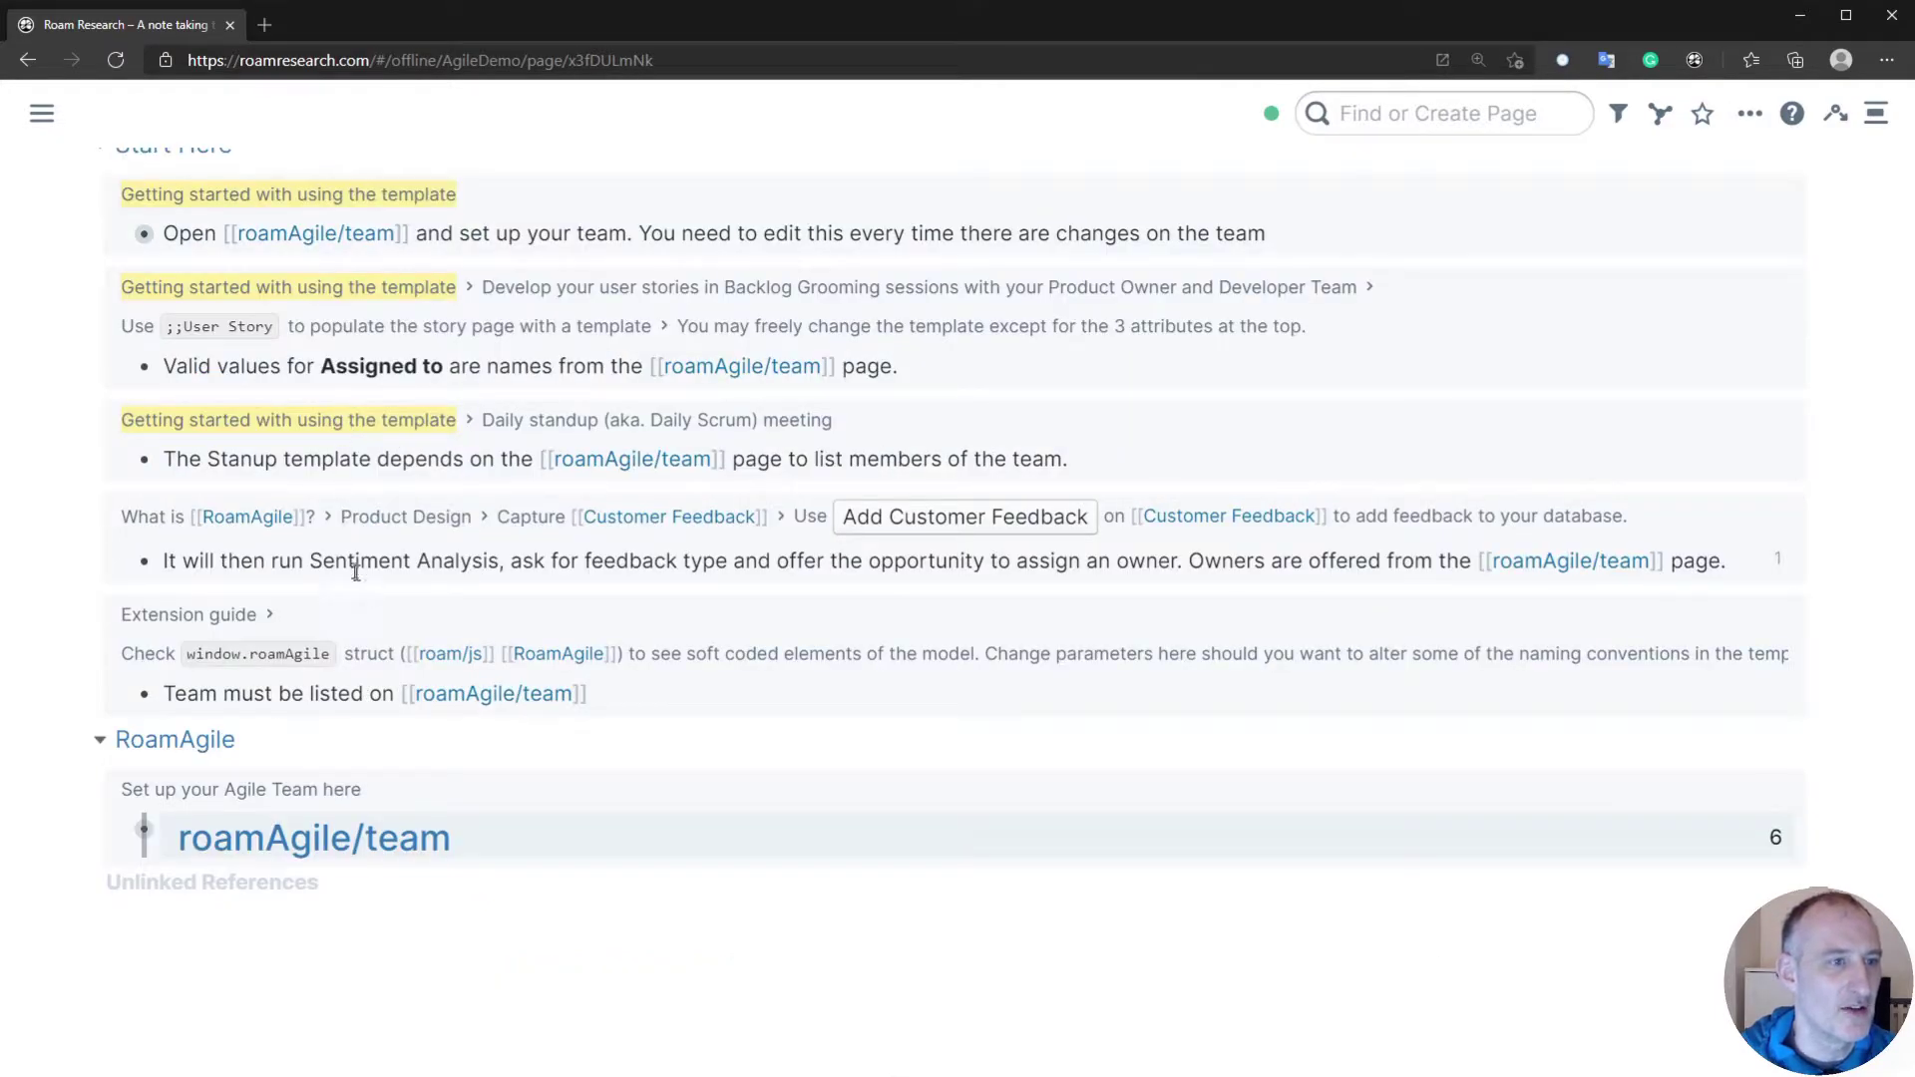
scroll(324, 569, "up", 3)
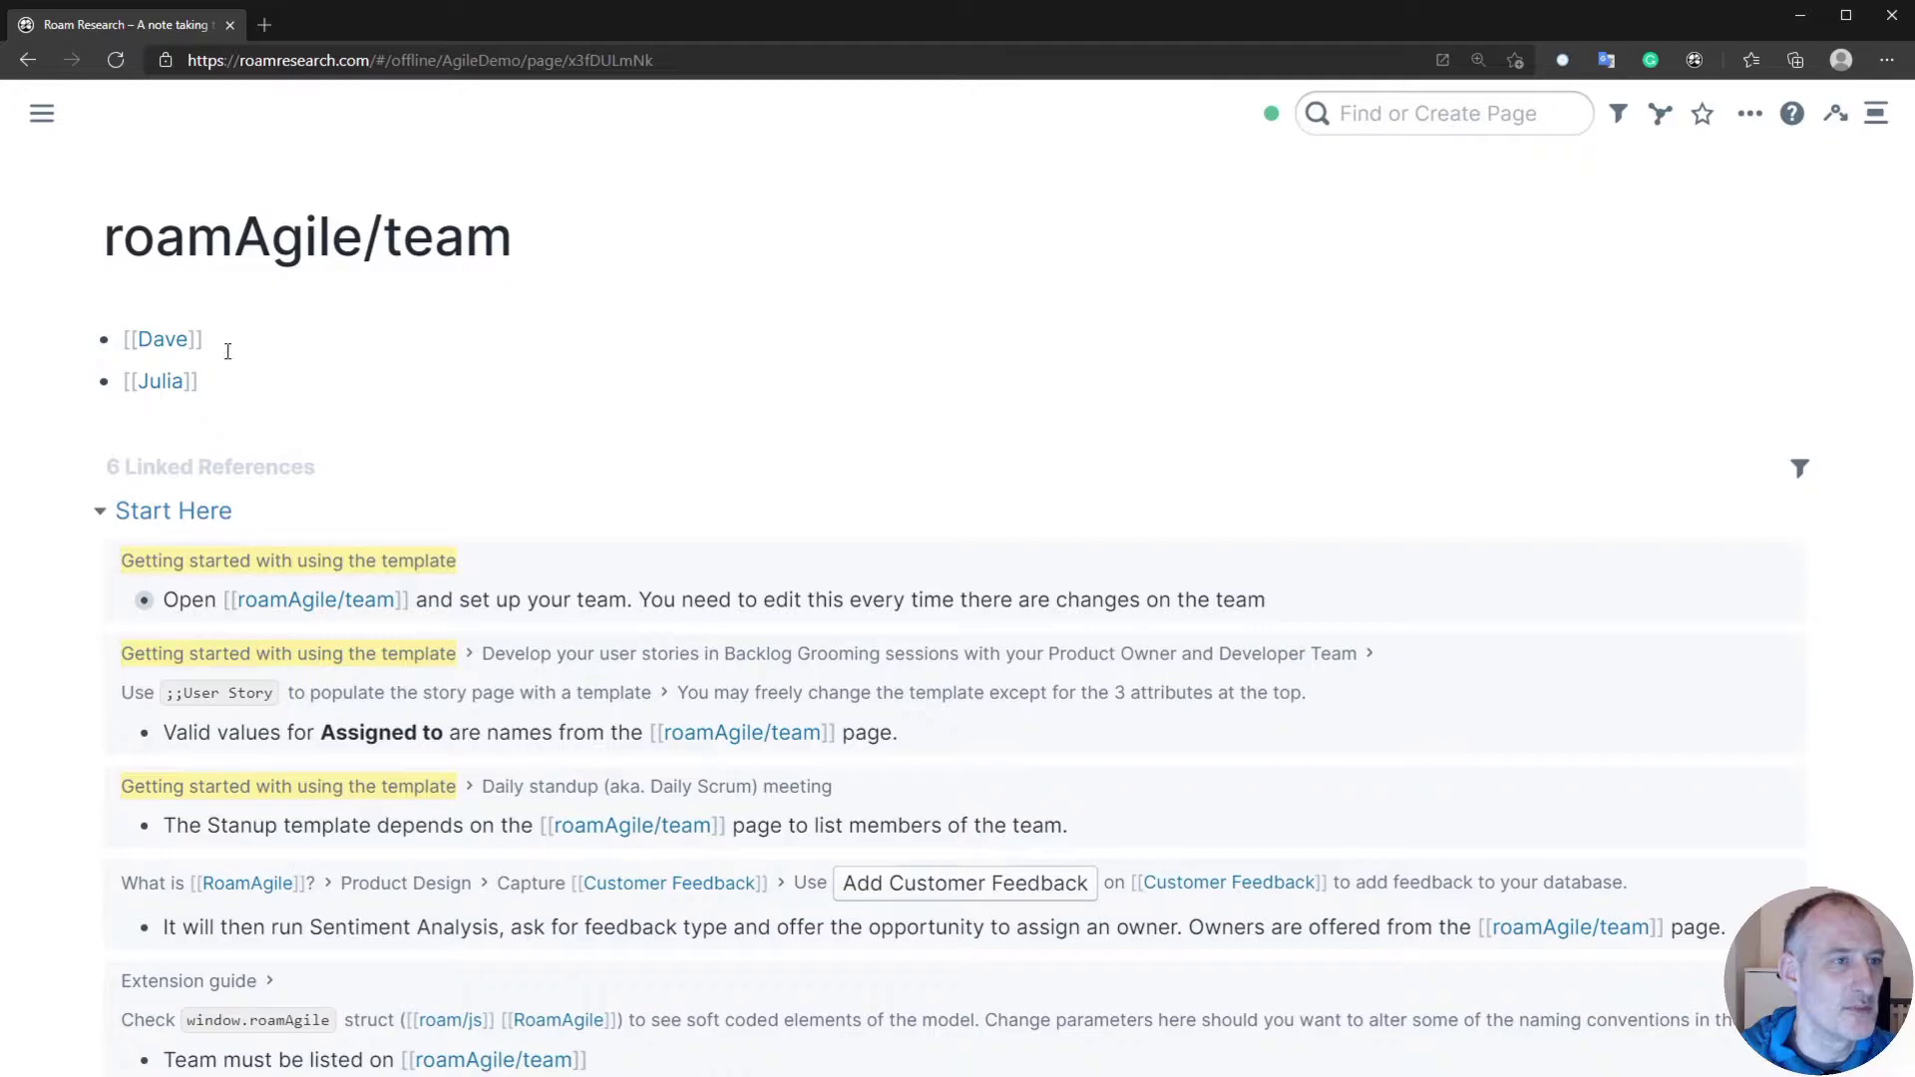
left_click(238, 380)
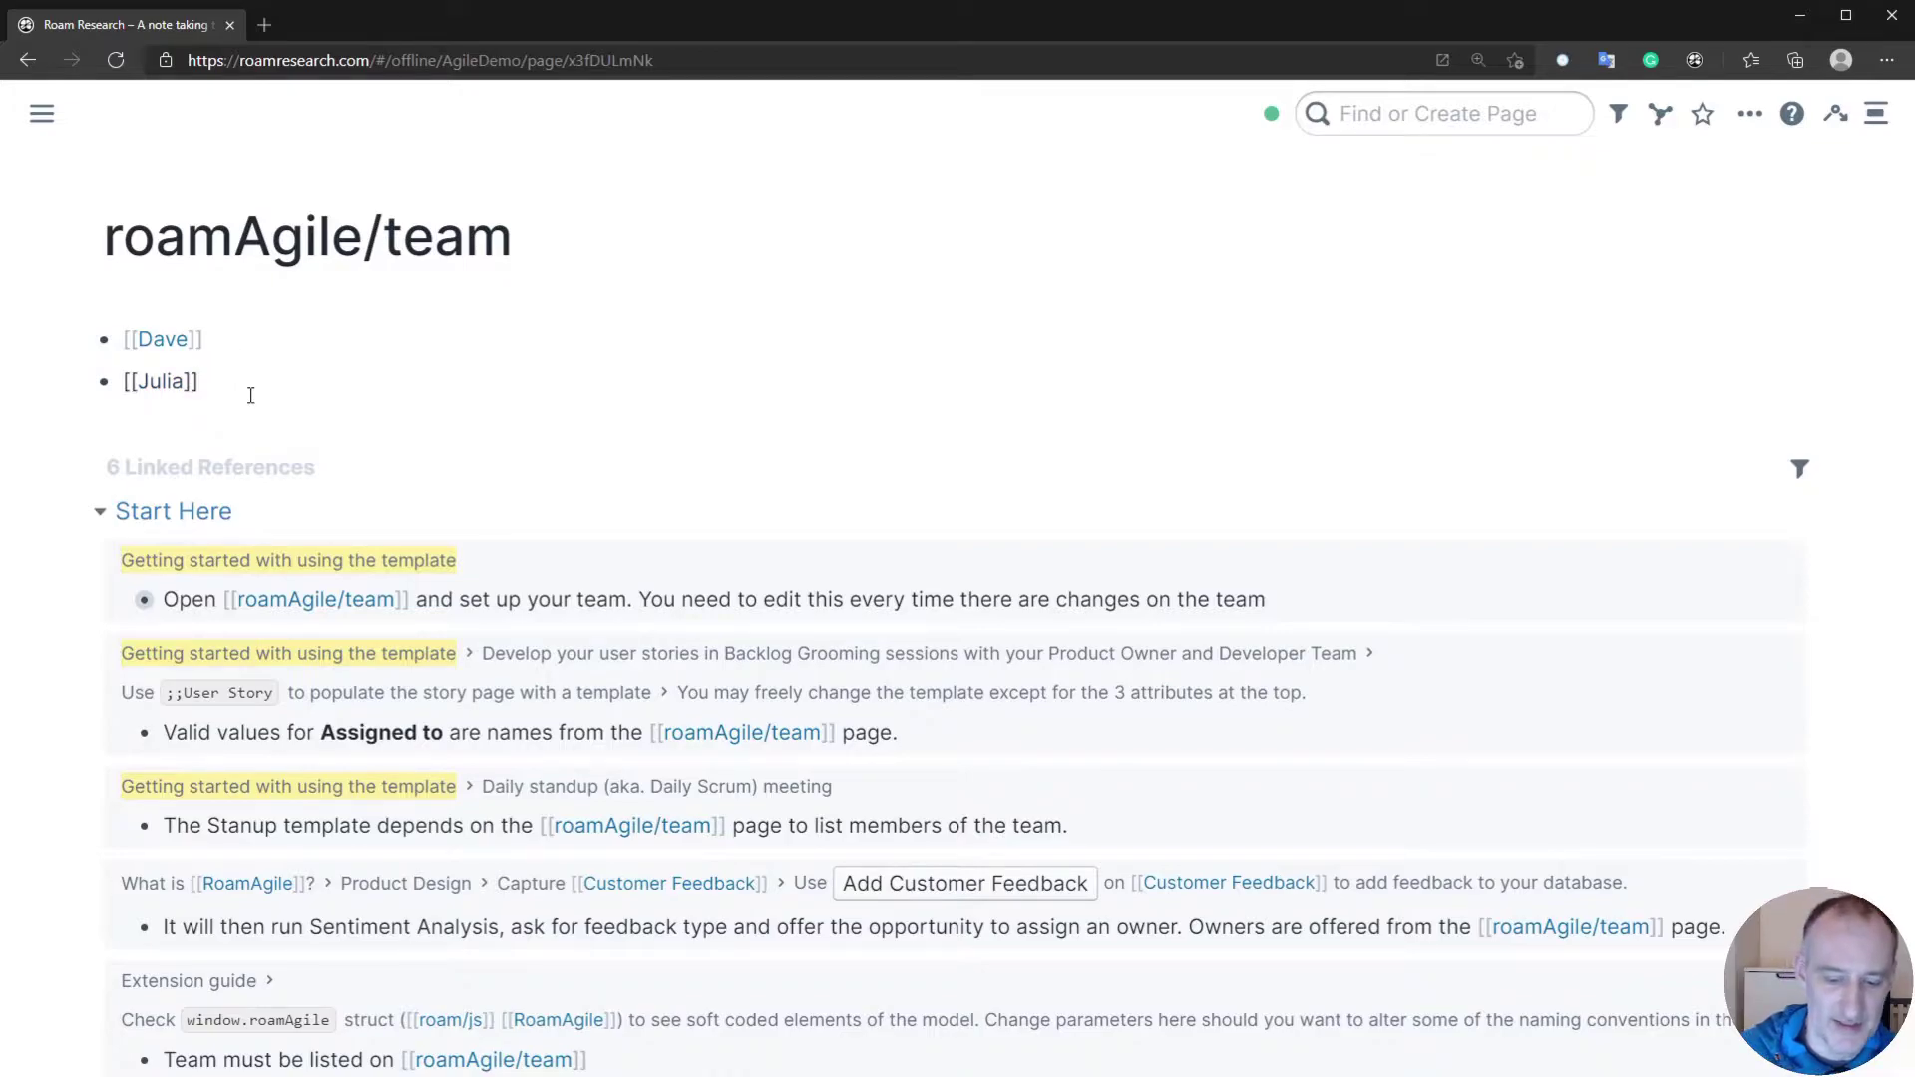
key("Return")
type("[[George")
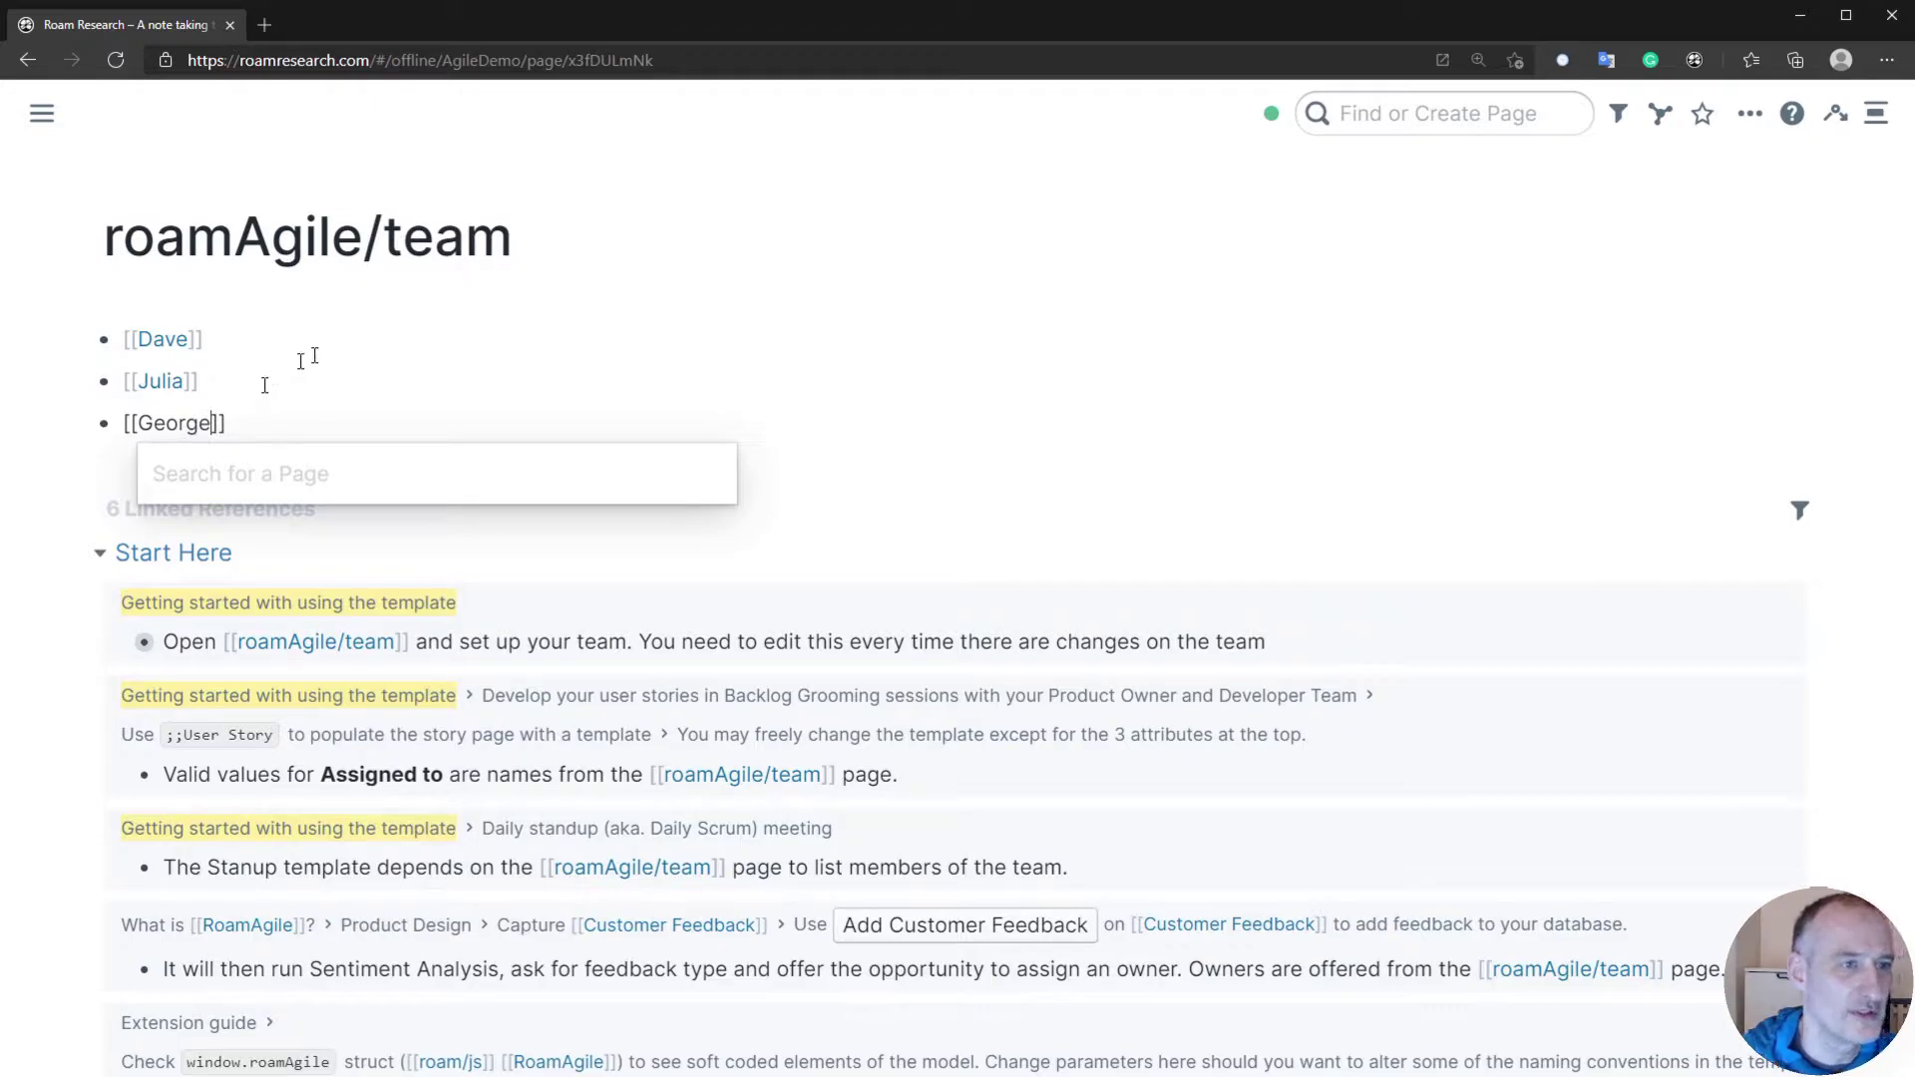
- On the Backlog page, replace the sample epic/One outline with epic/Garden holding sprint/1 and sprint/2 and epic/Inside holding sprint/3, including their stories
mouse_move(43, 115)
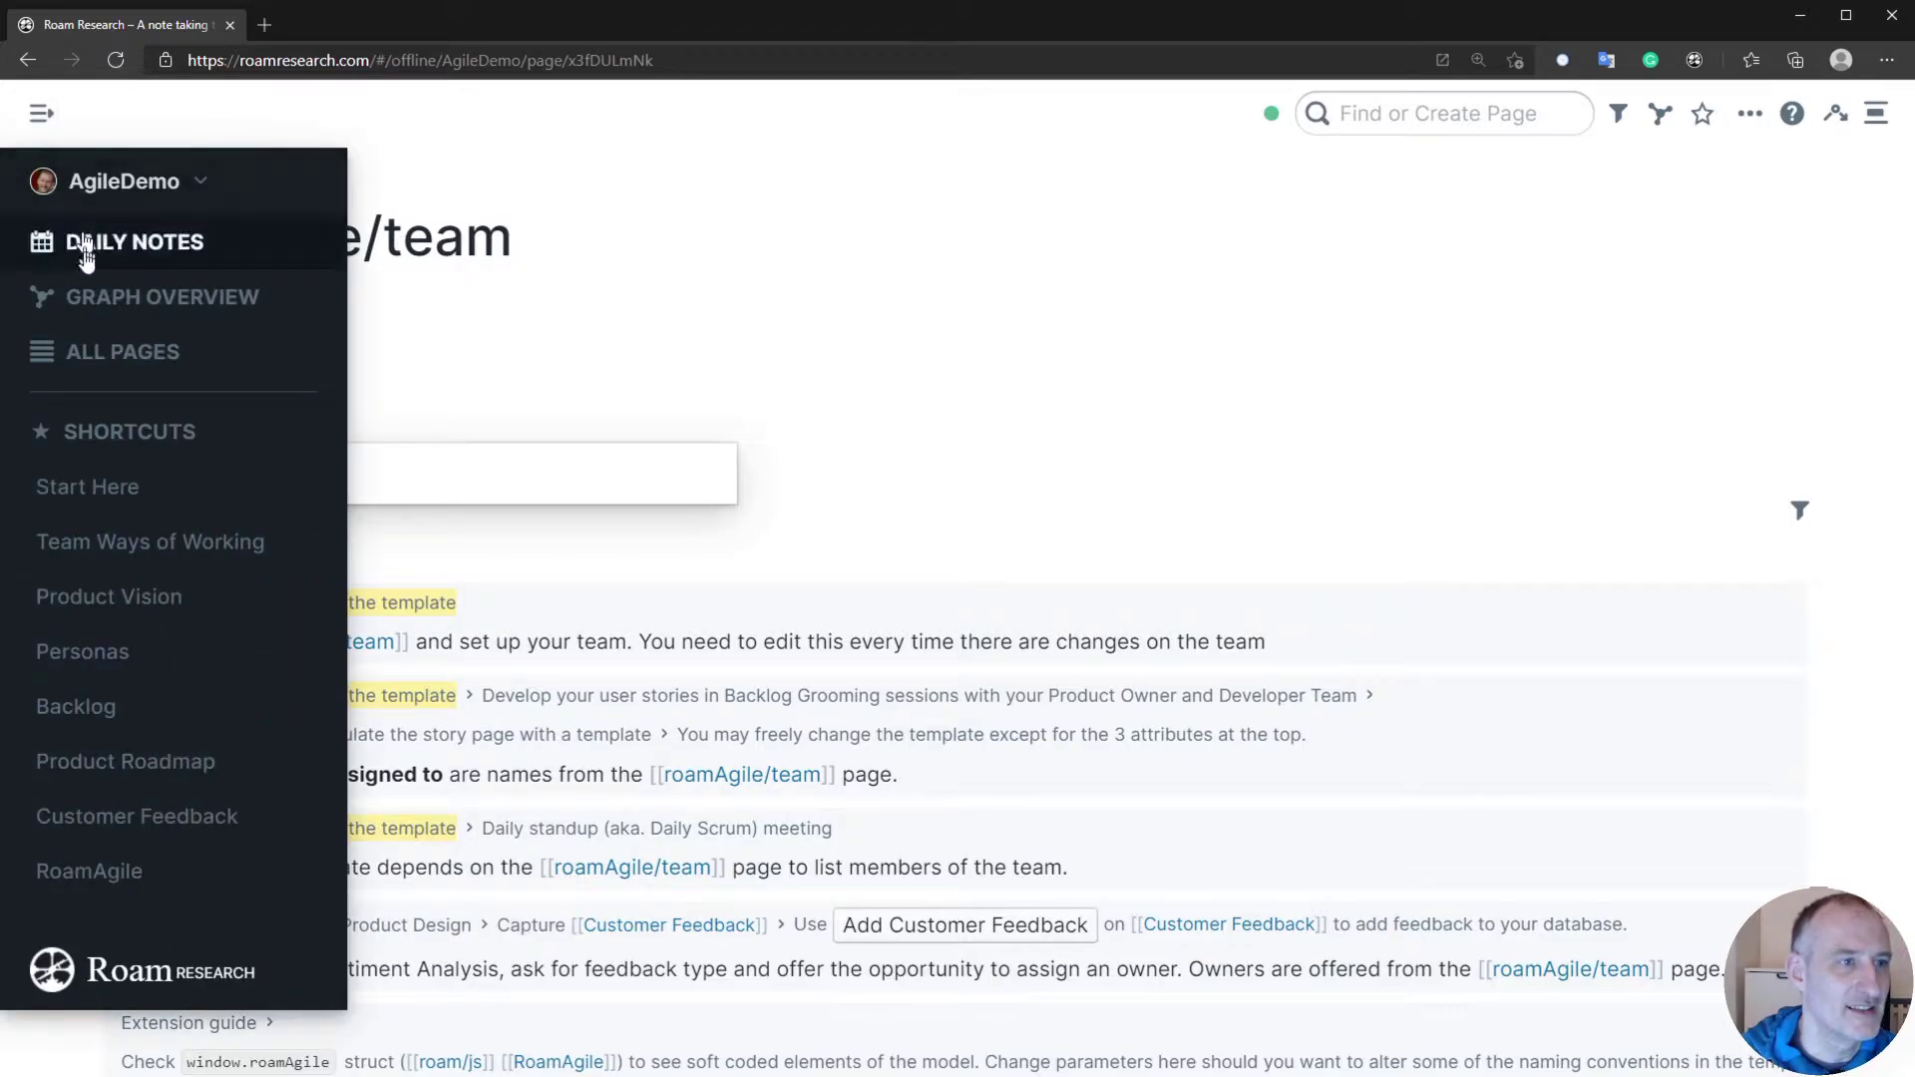
left_click(120, 497)
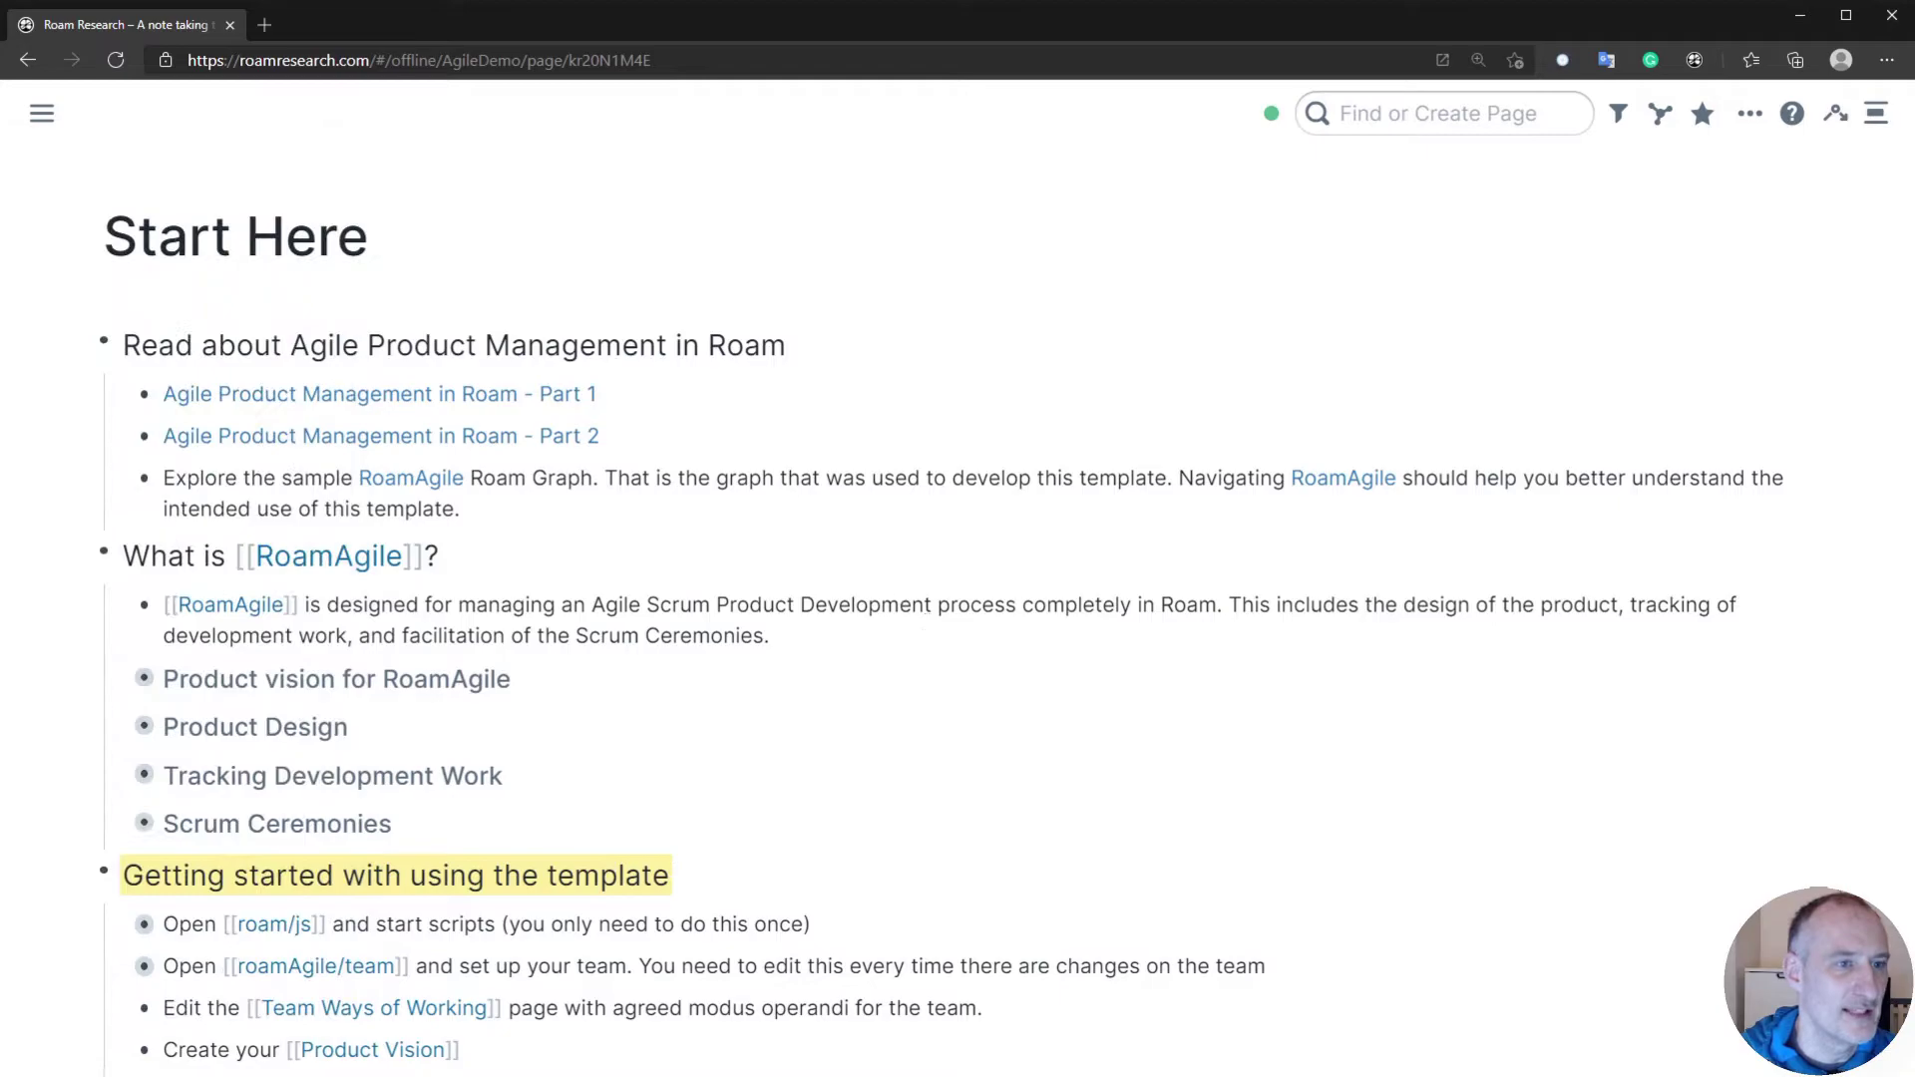
scroll(509, 607, "down", 2)
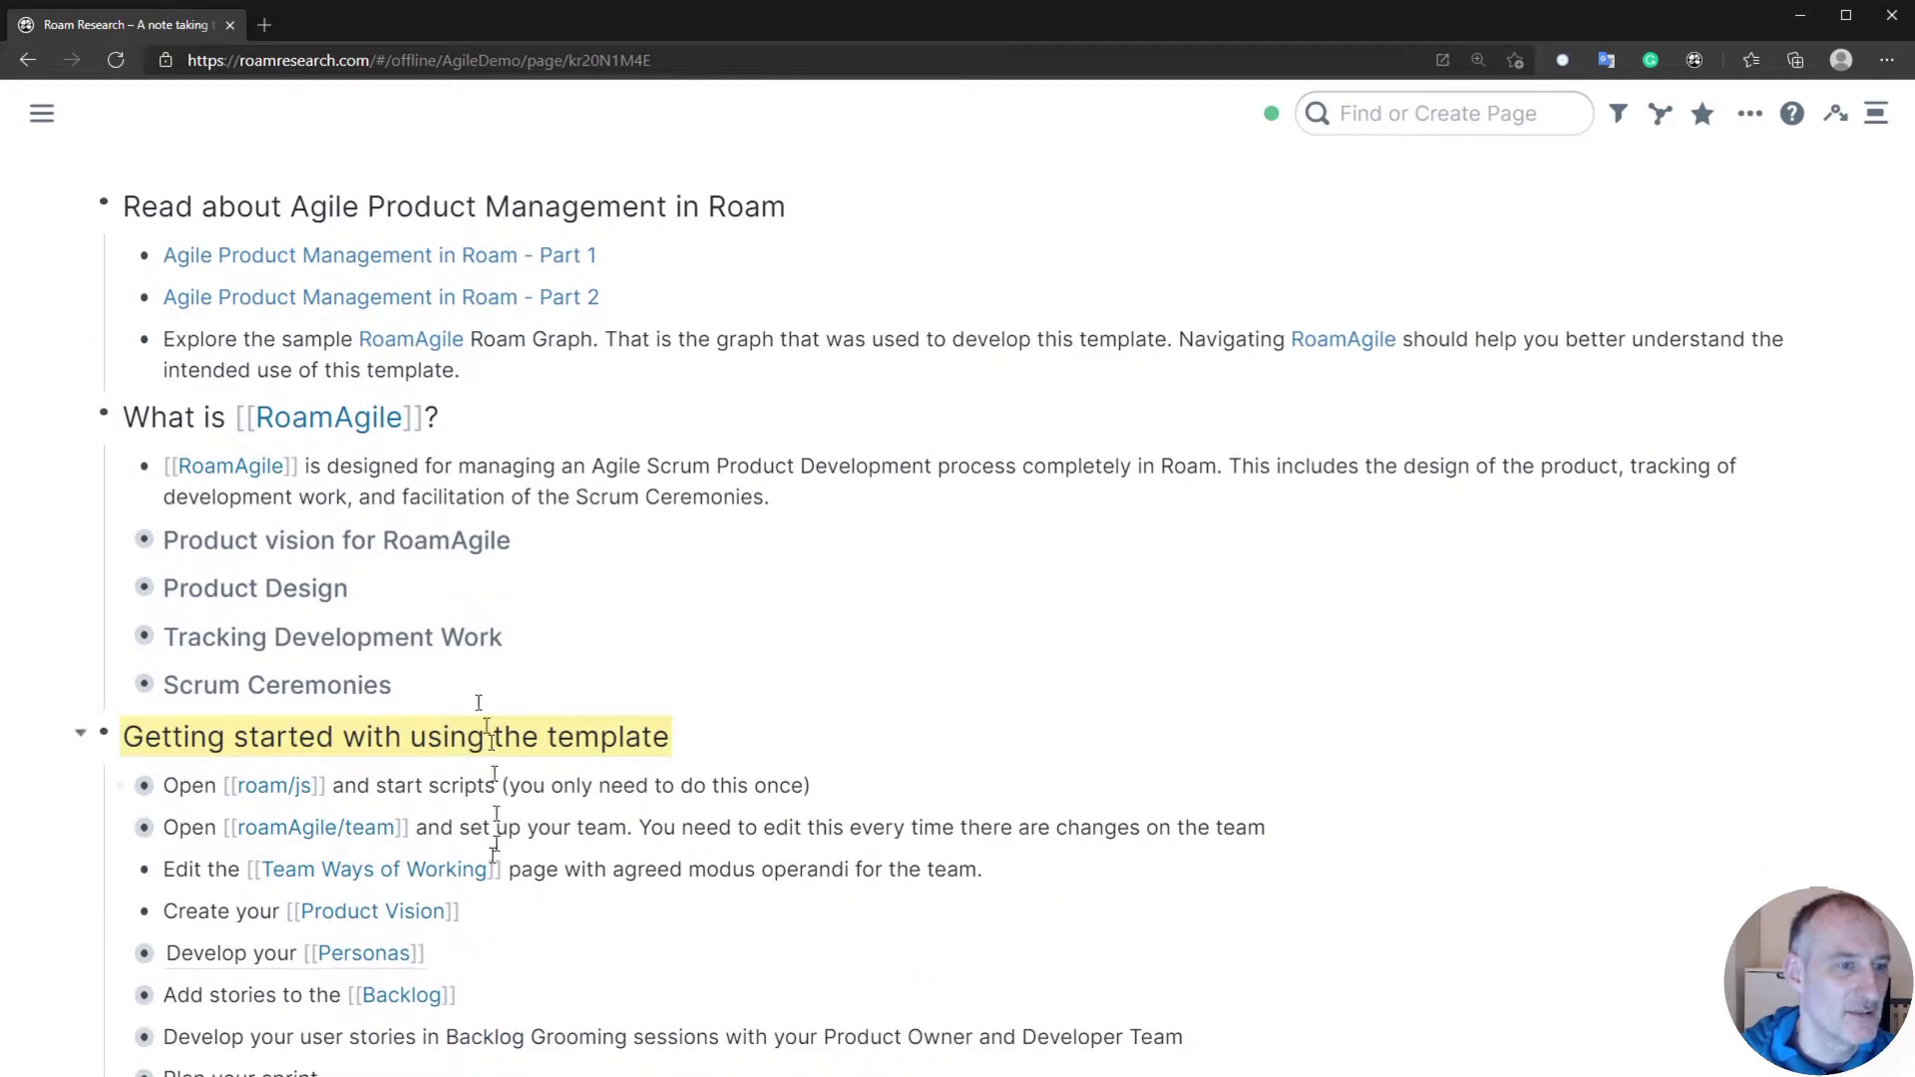
left_click(402, 996)
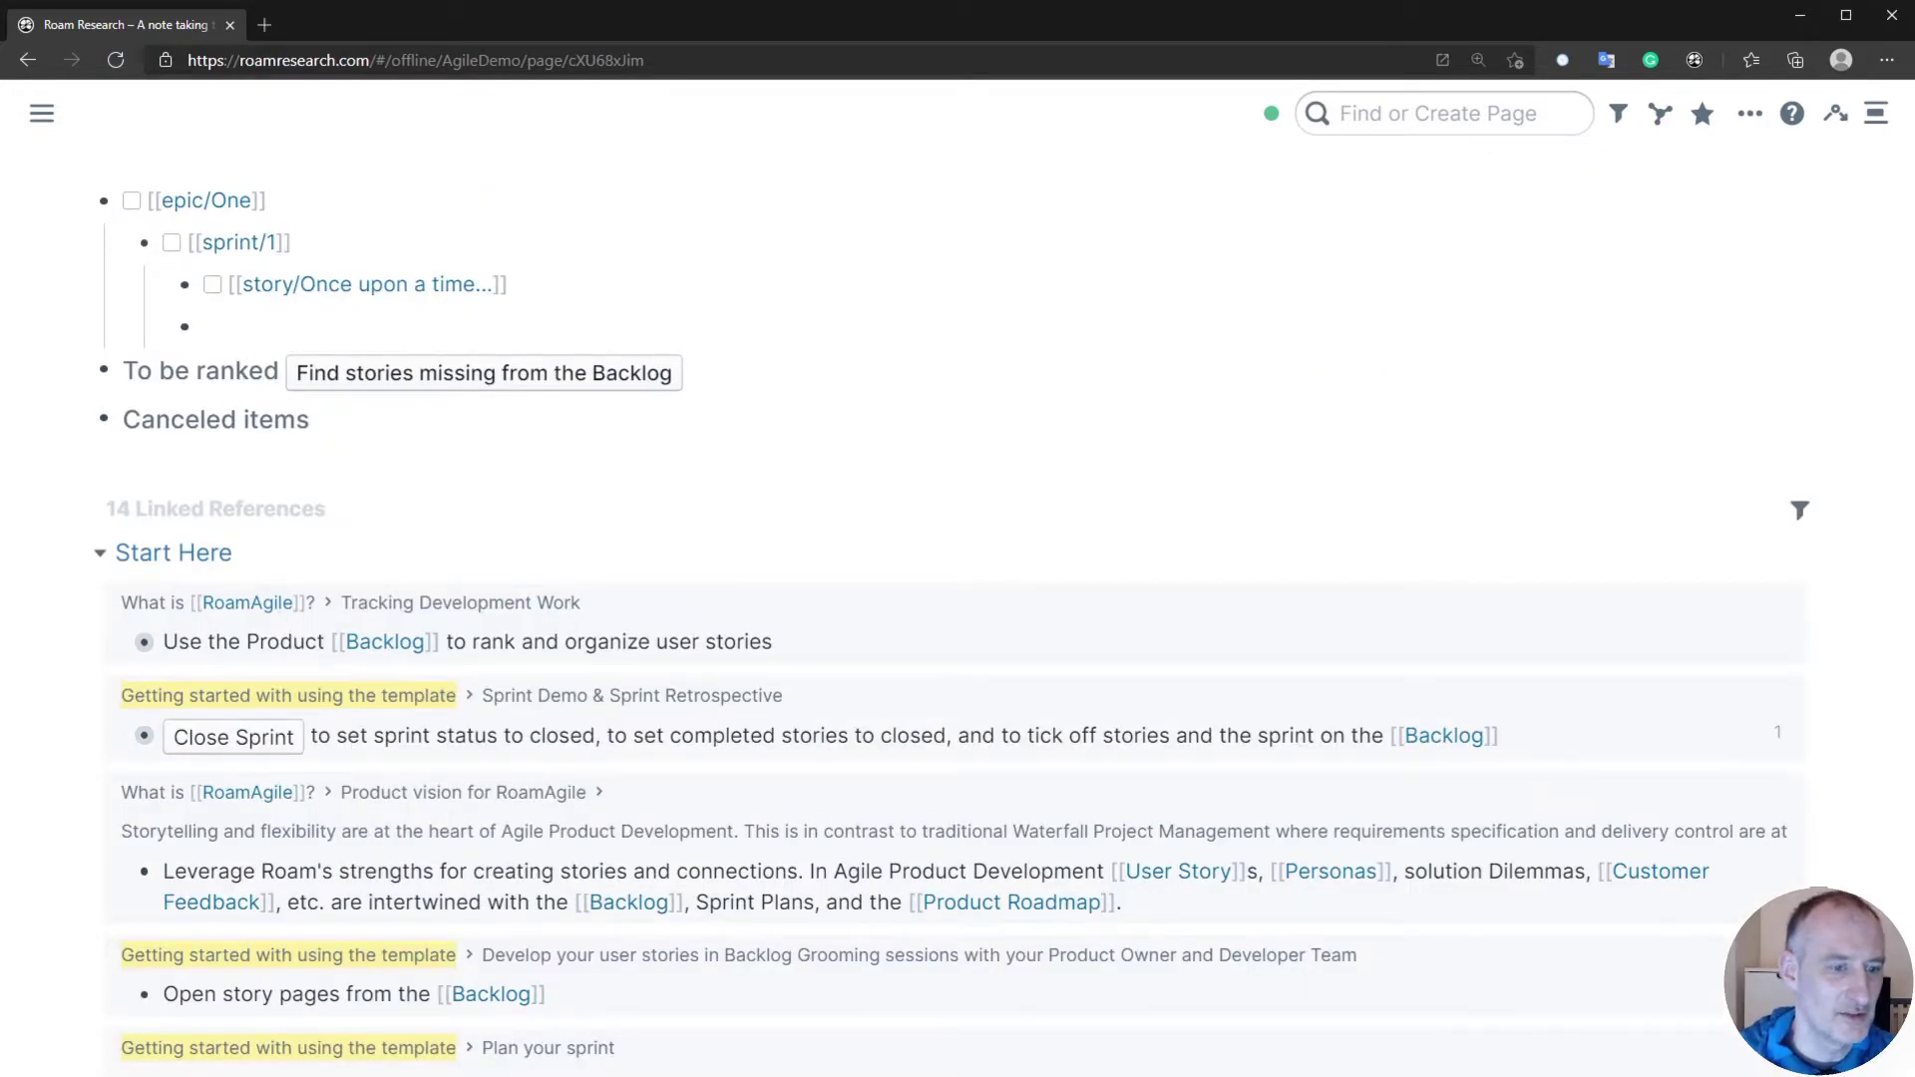
left_click_drag(240, 321, 228, 183)
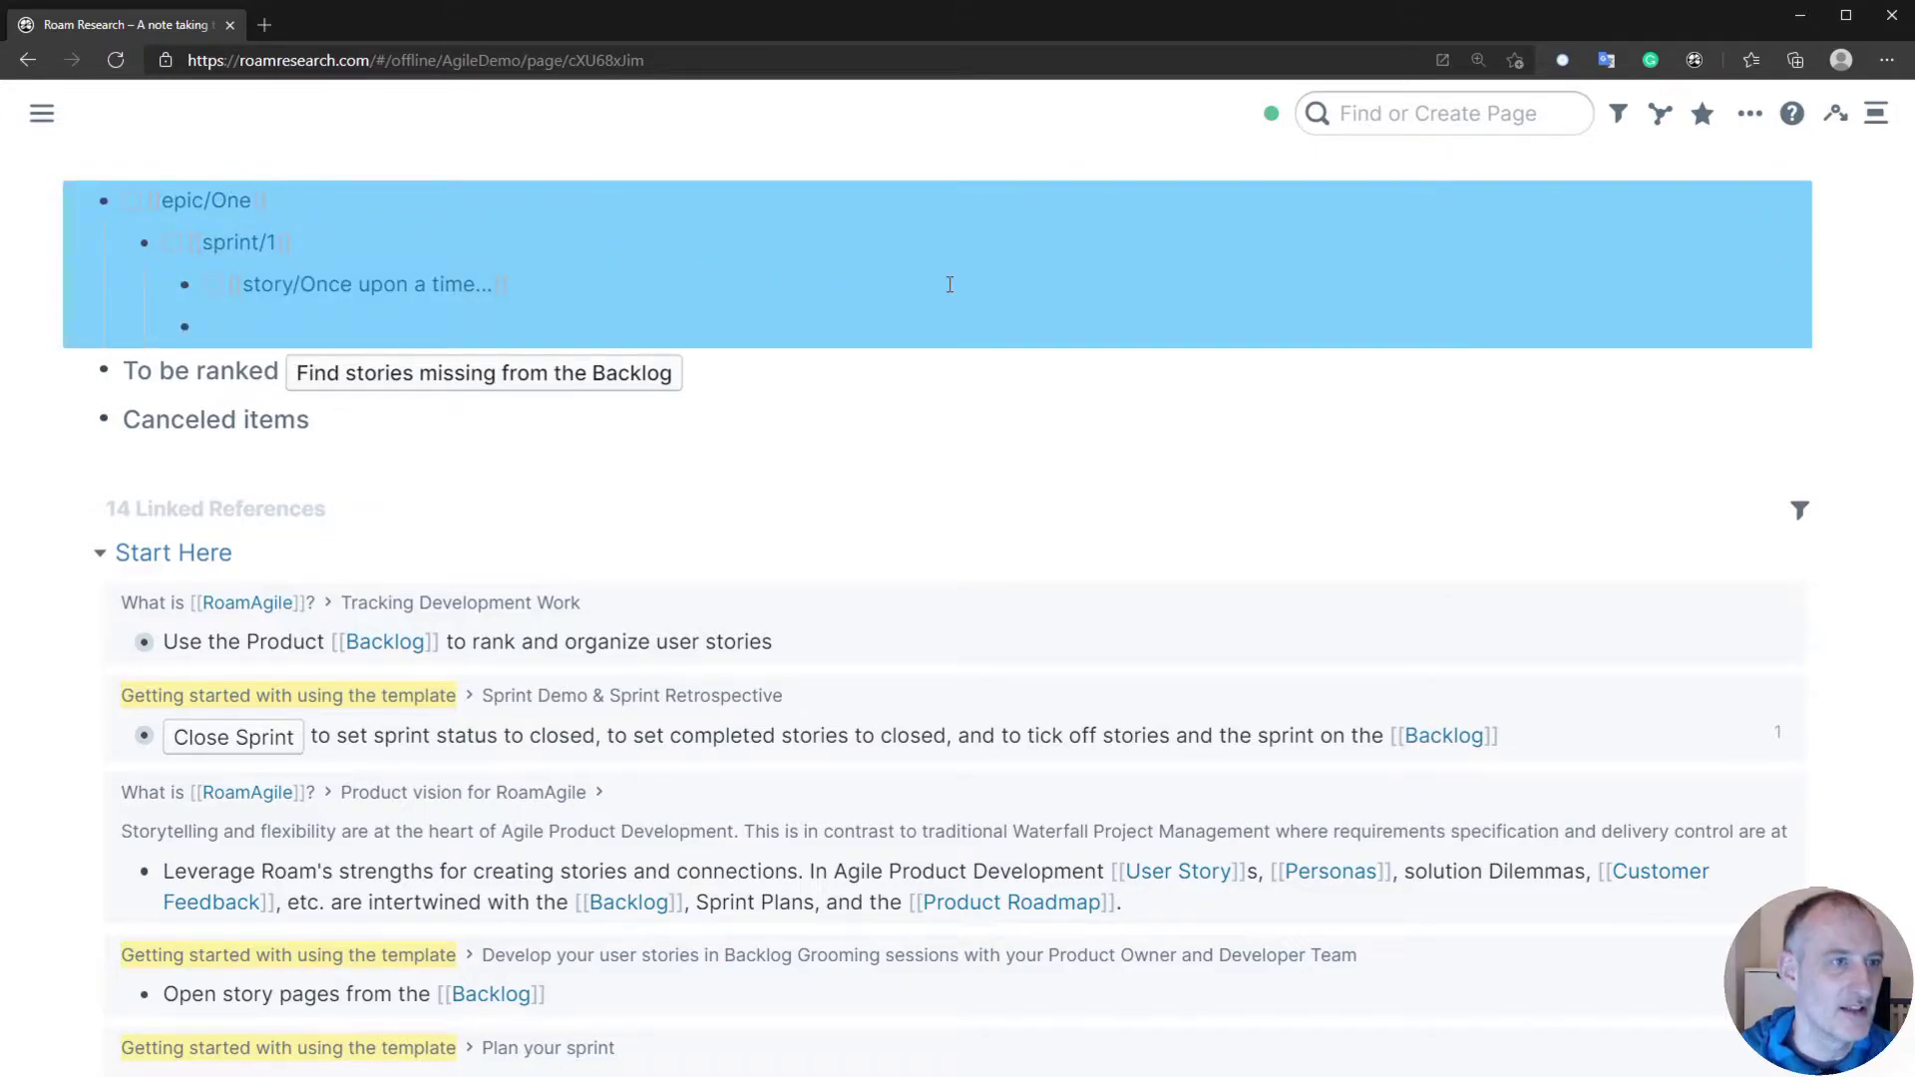
type("{{[[TODO]]}} [[epic/Garden]] {{[[TODO]]}} [[sprint/1]] {{[[TODO]]}} [[story/Mow the lawn]] {{[[TODO]]}} [[story/Trim the bush]] {{[[TODO]]}} [[story/Take the curtain down]] {{[[TODO]]}} [[story/Set up the shades]] {{[[TODO]]}} [[story/Organize the flowers]] {{[[TODO]]}} [[sprint/2]] {{[[TODO]]}} [[story/Set up the tables]] {{[[TODO]]}} ... {{[[TODO]]}} [[epic/Inside]] [[sprint/3]] [[story/Fold the napkins]] ...")
left_click(589, 536)
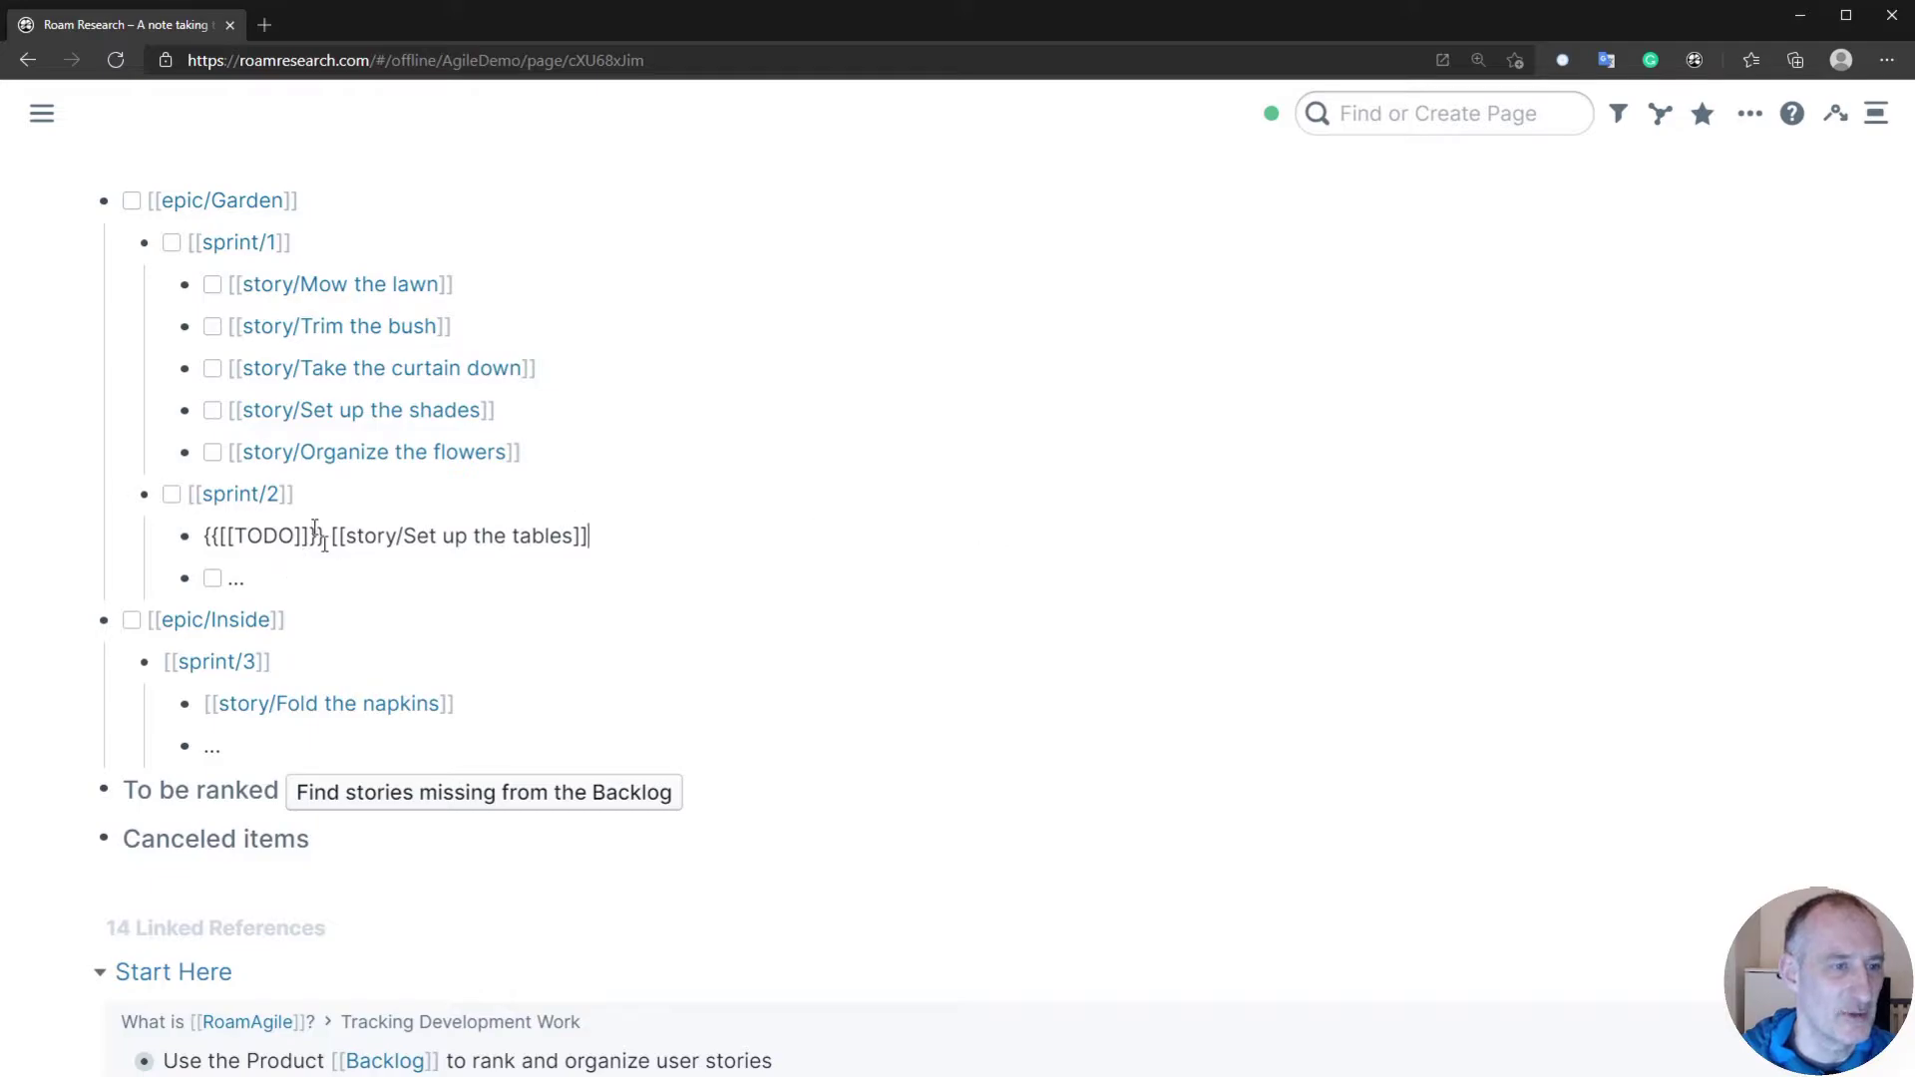
left_click(343, 576)
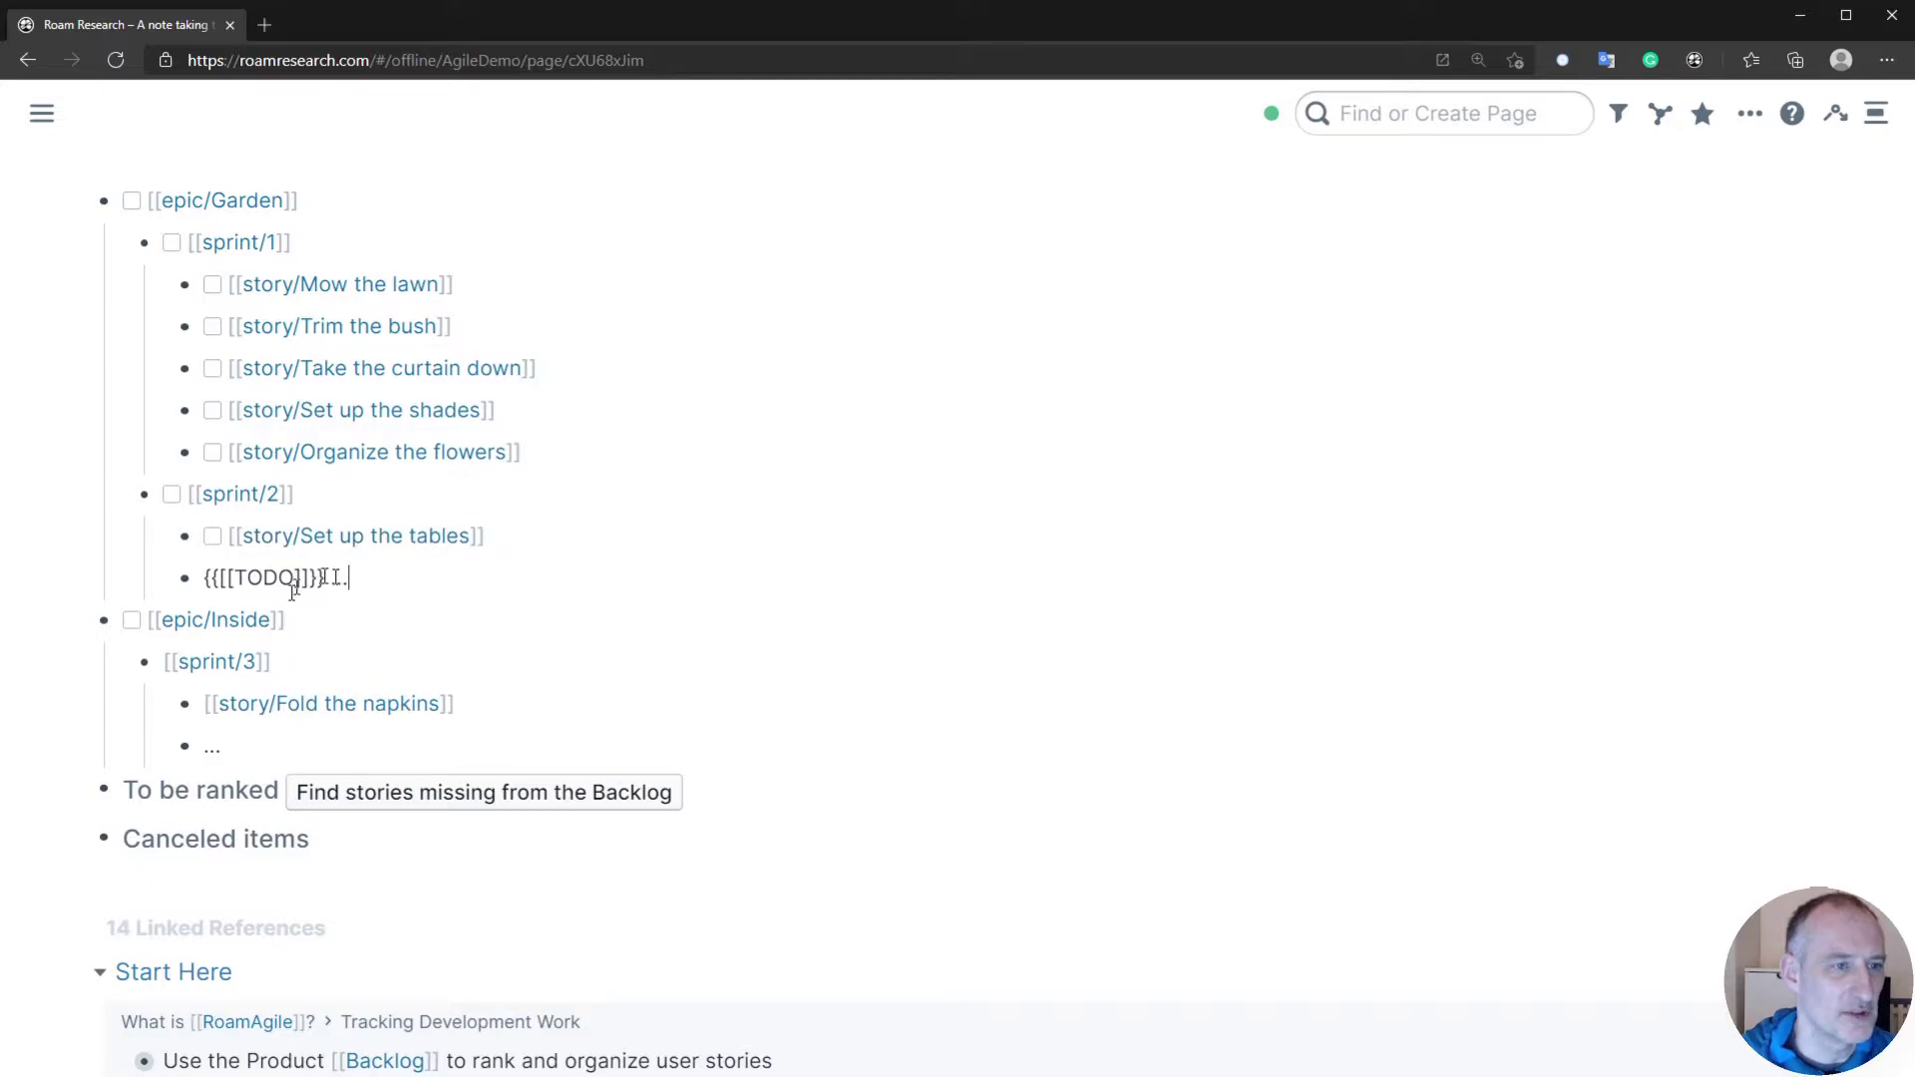
- Open story/Mow the lawn in the sidebar and fill it with the User Story template
left_click(359, 289, "shift")
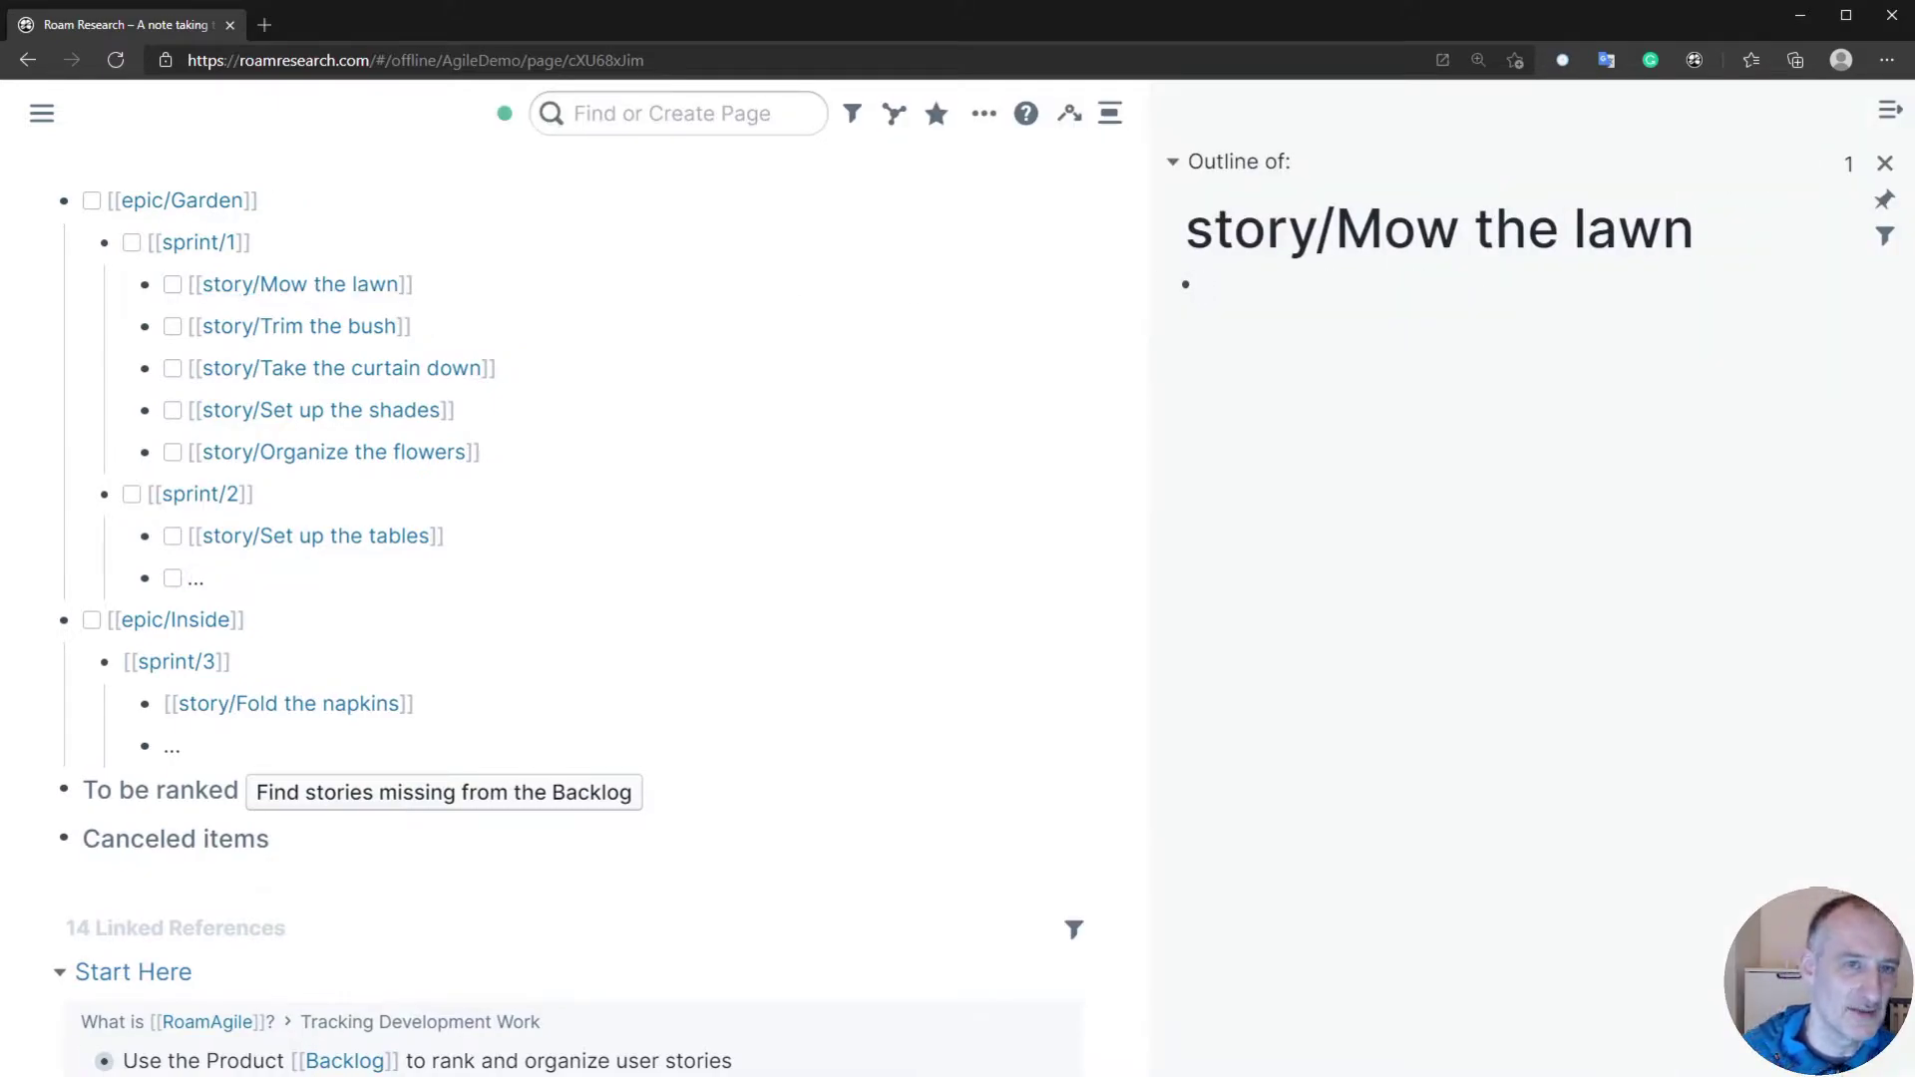
type(";;")
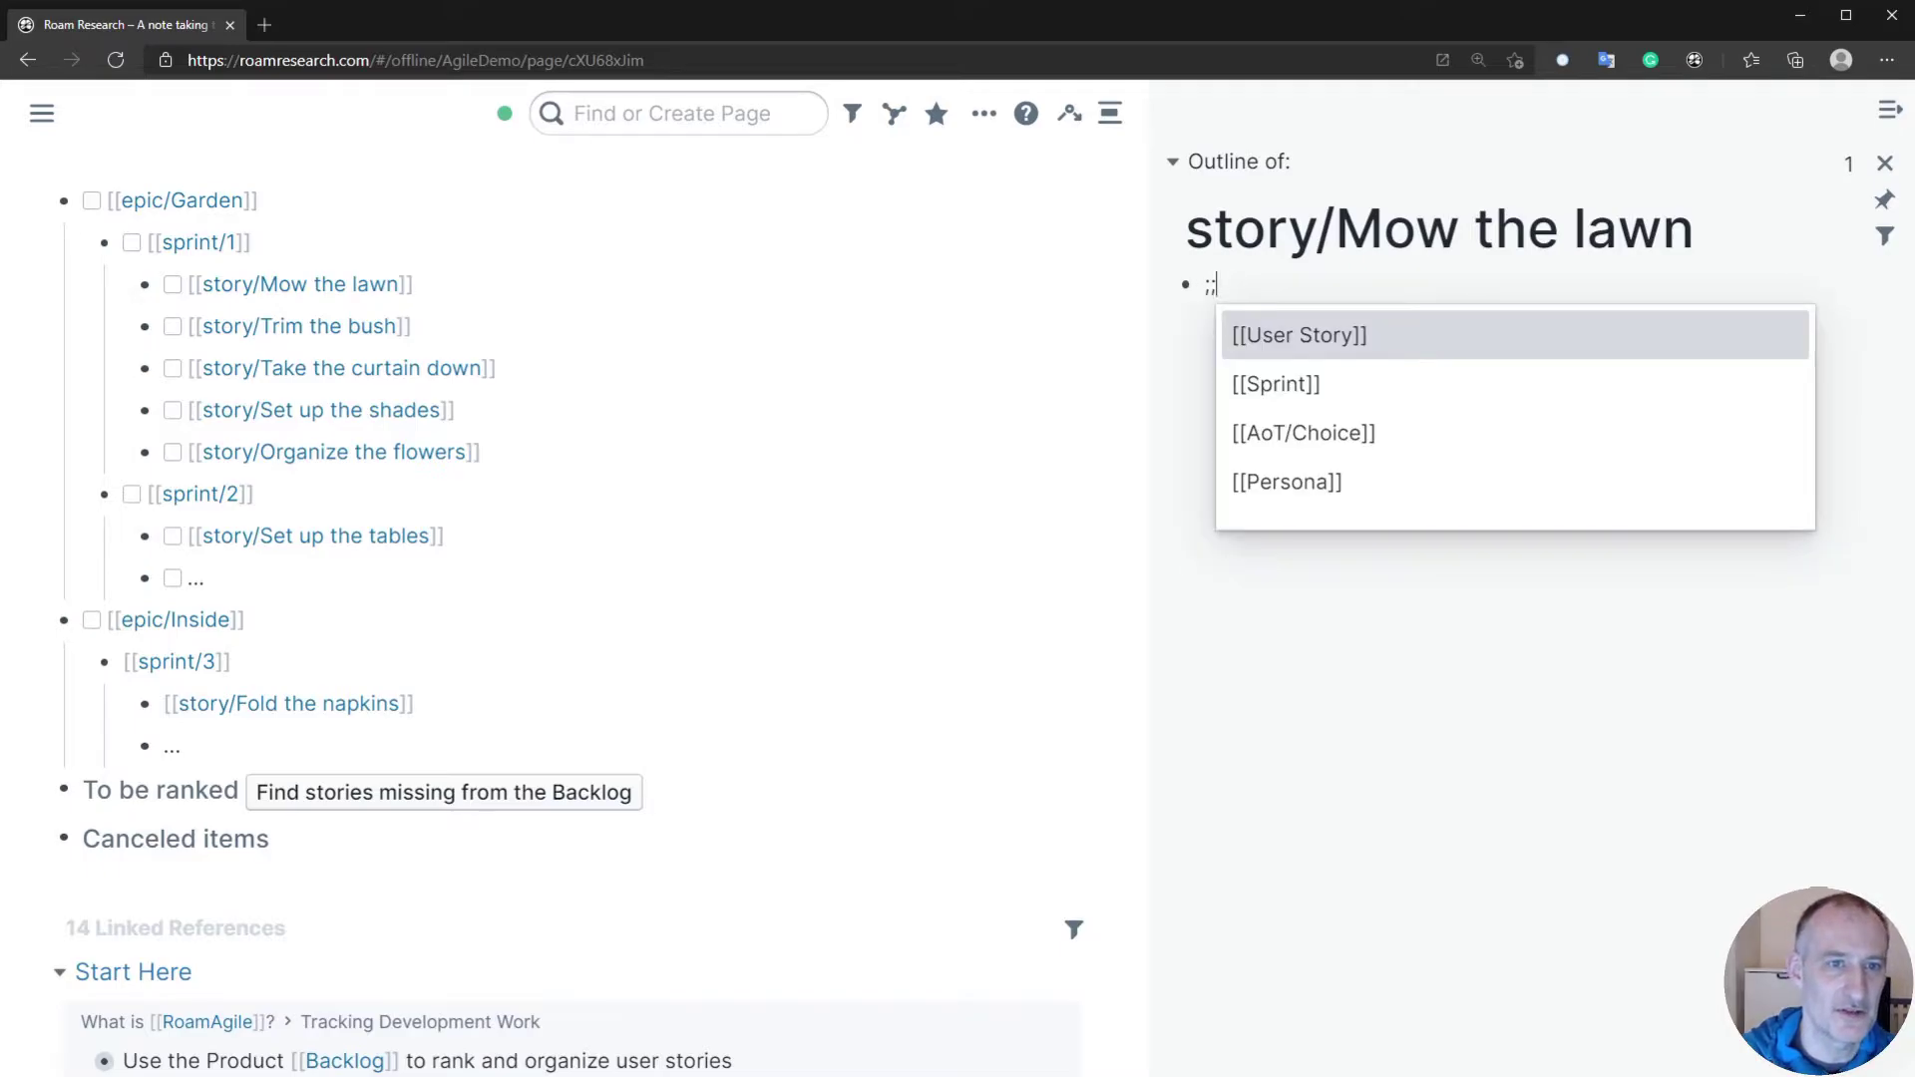
key("Return")
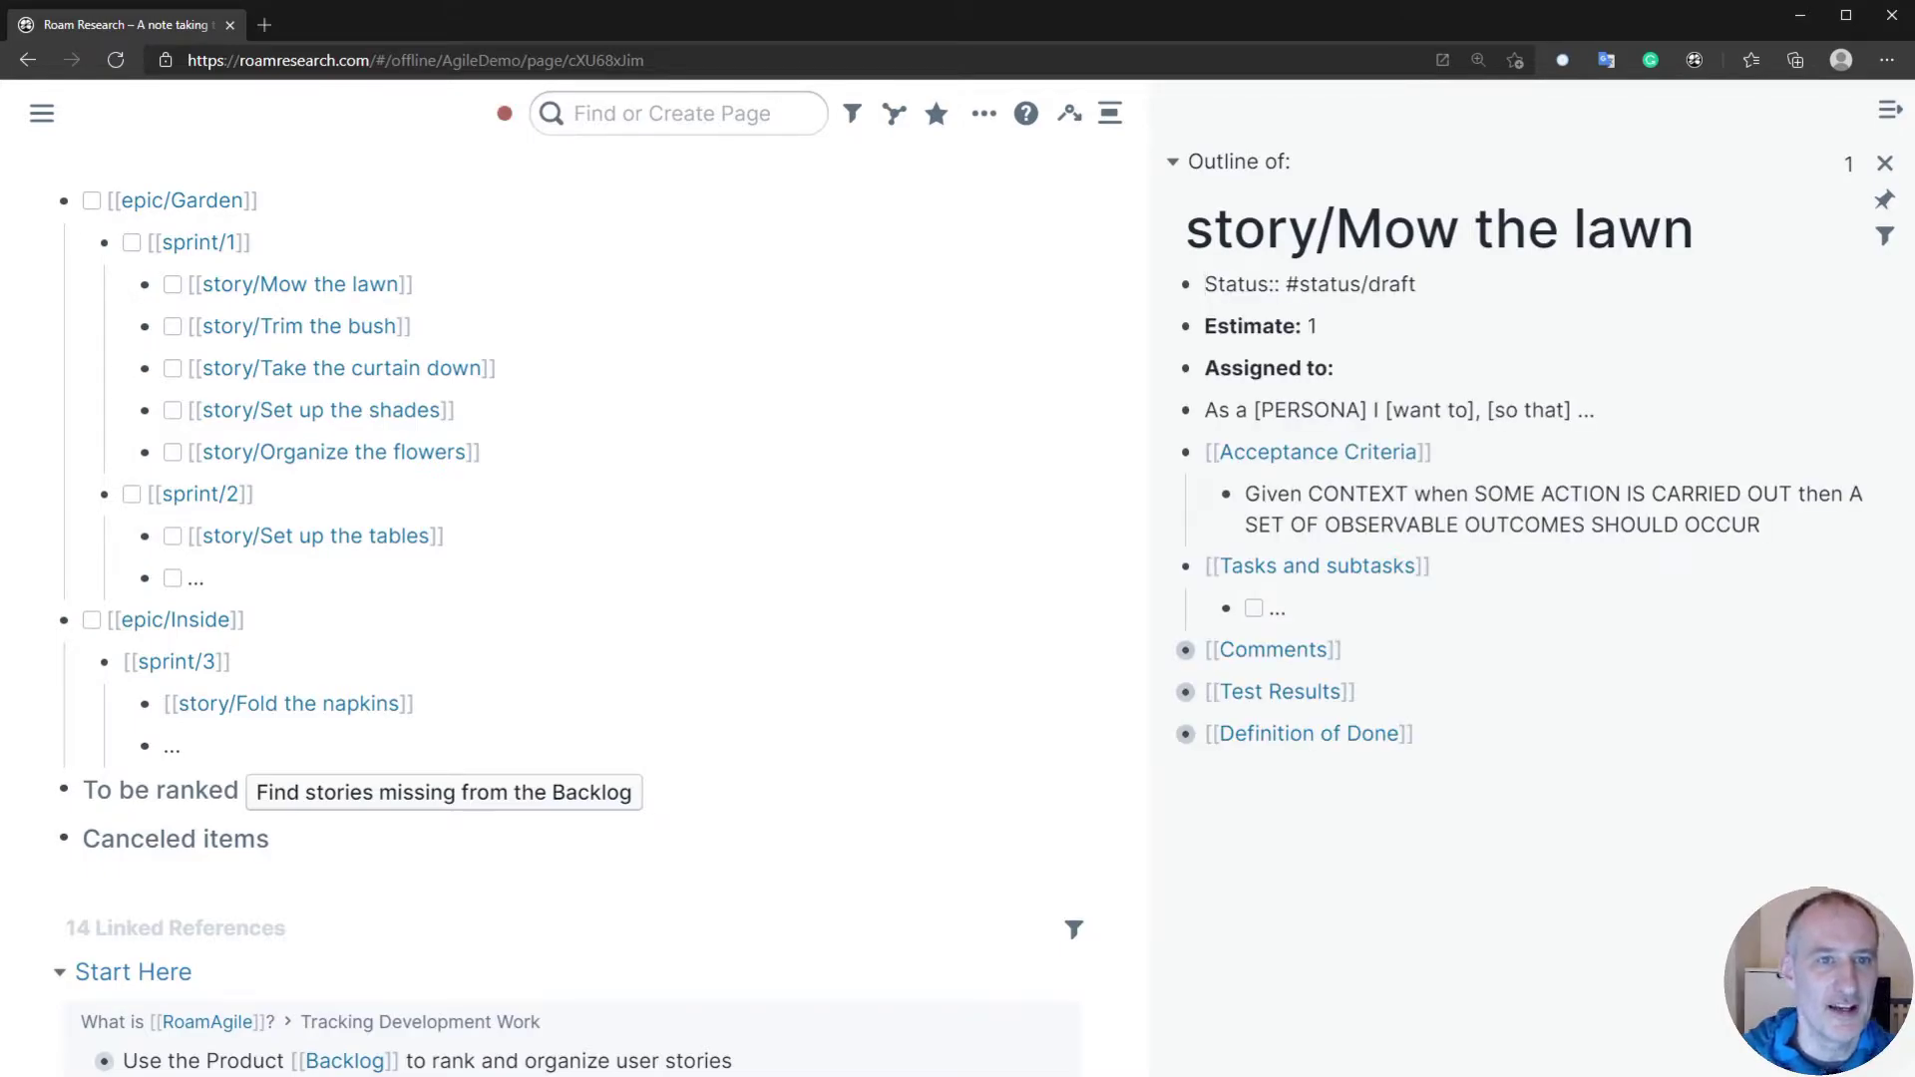
- Set the Mow the lawn story's estimate to 3 and assign it to the first listed team member
left_click(1361, 324)
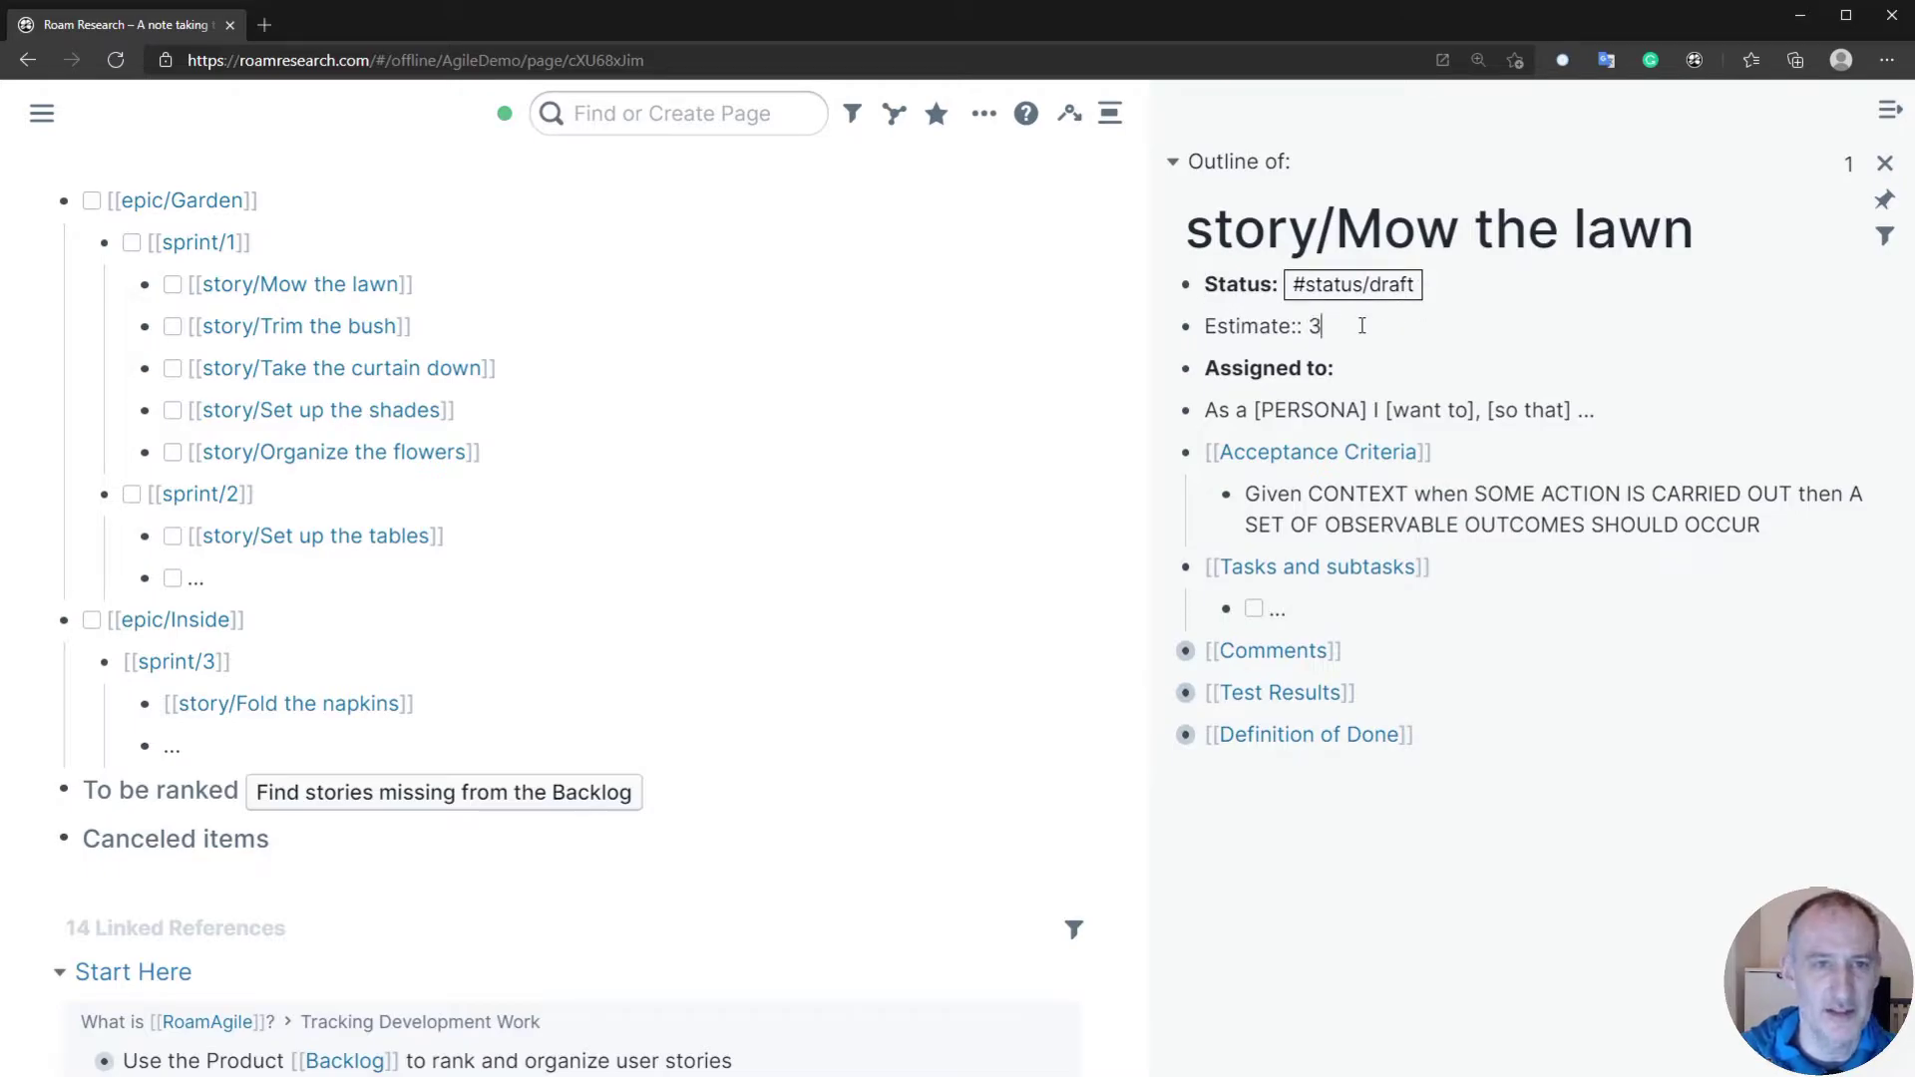
left_click(1382, 368)
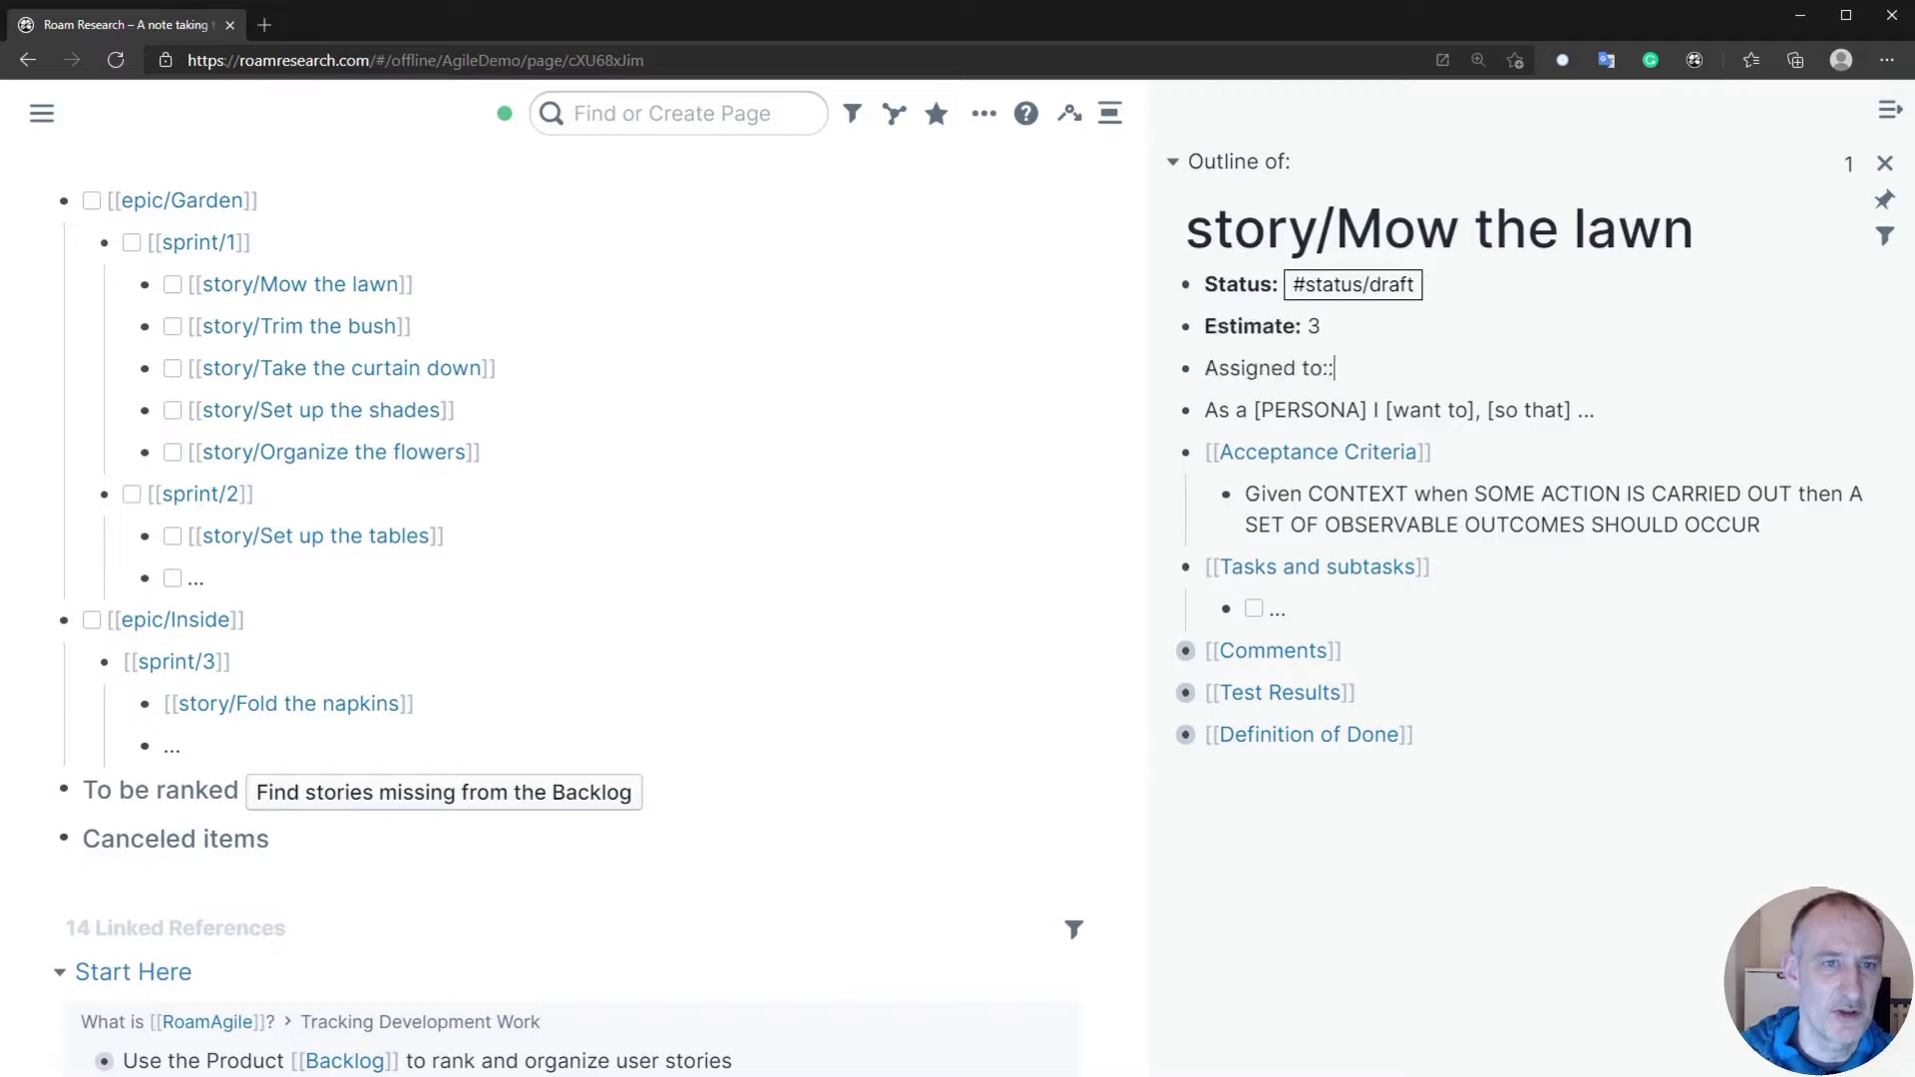
type("[[Dav")
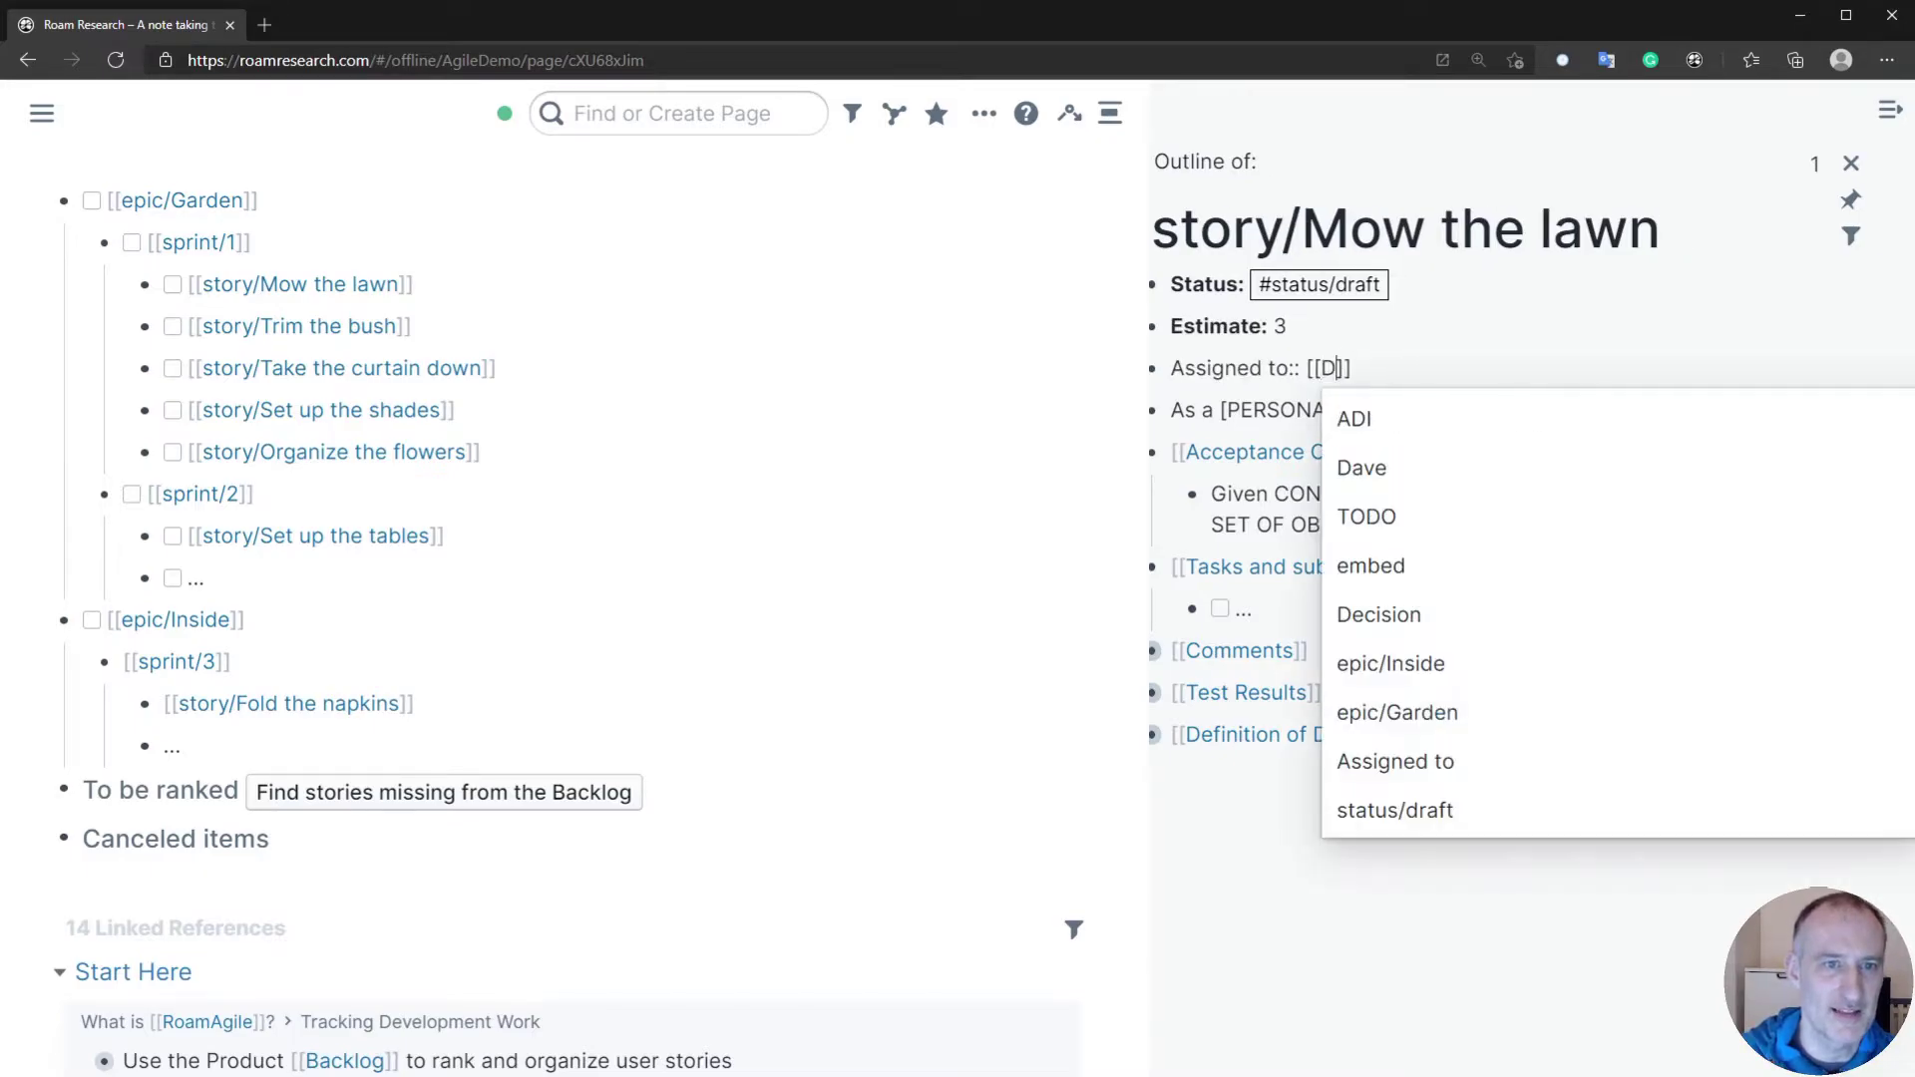
key("Return")
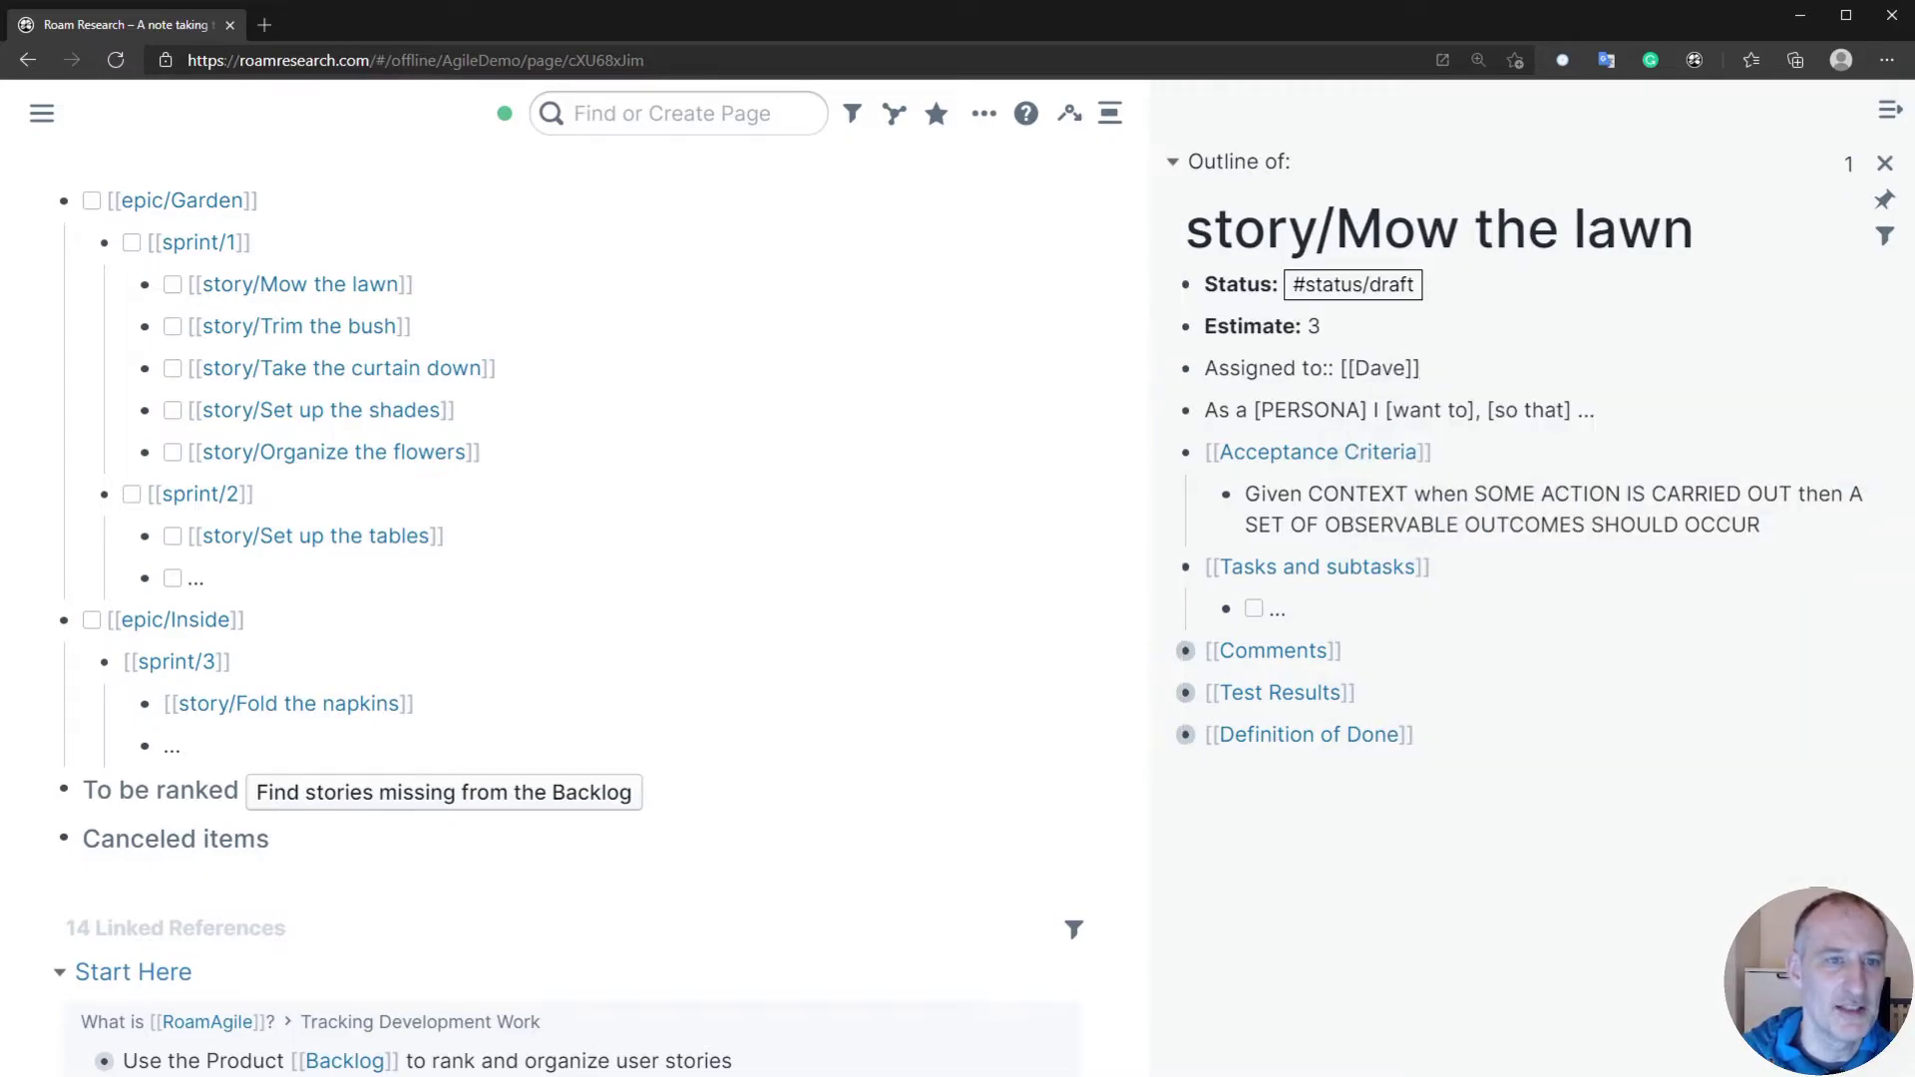
- Open story/Trim the bush in the sidebar and fill it with the User Story template
left_click(310, 339, "shift")
left_click(1249, 296)
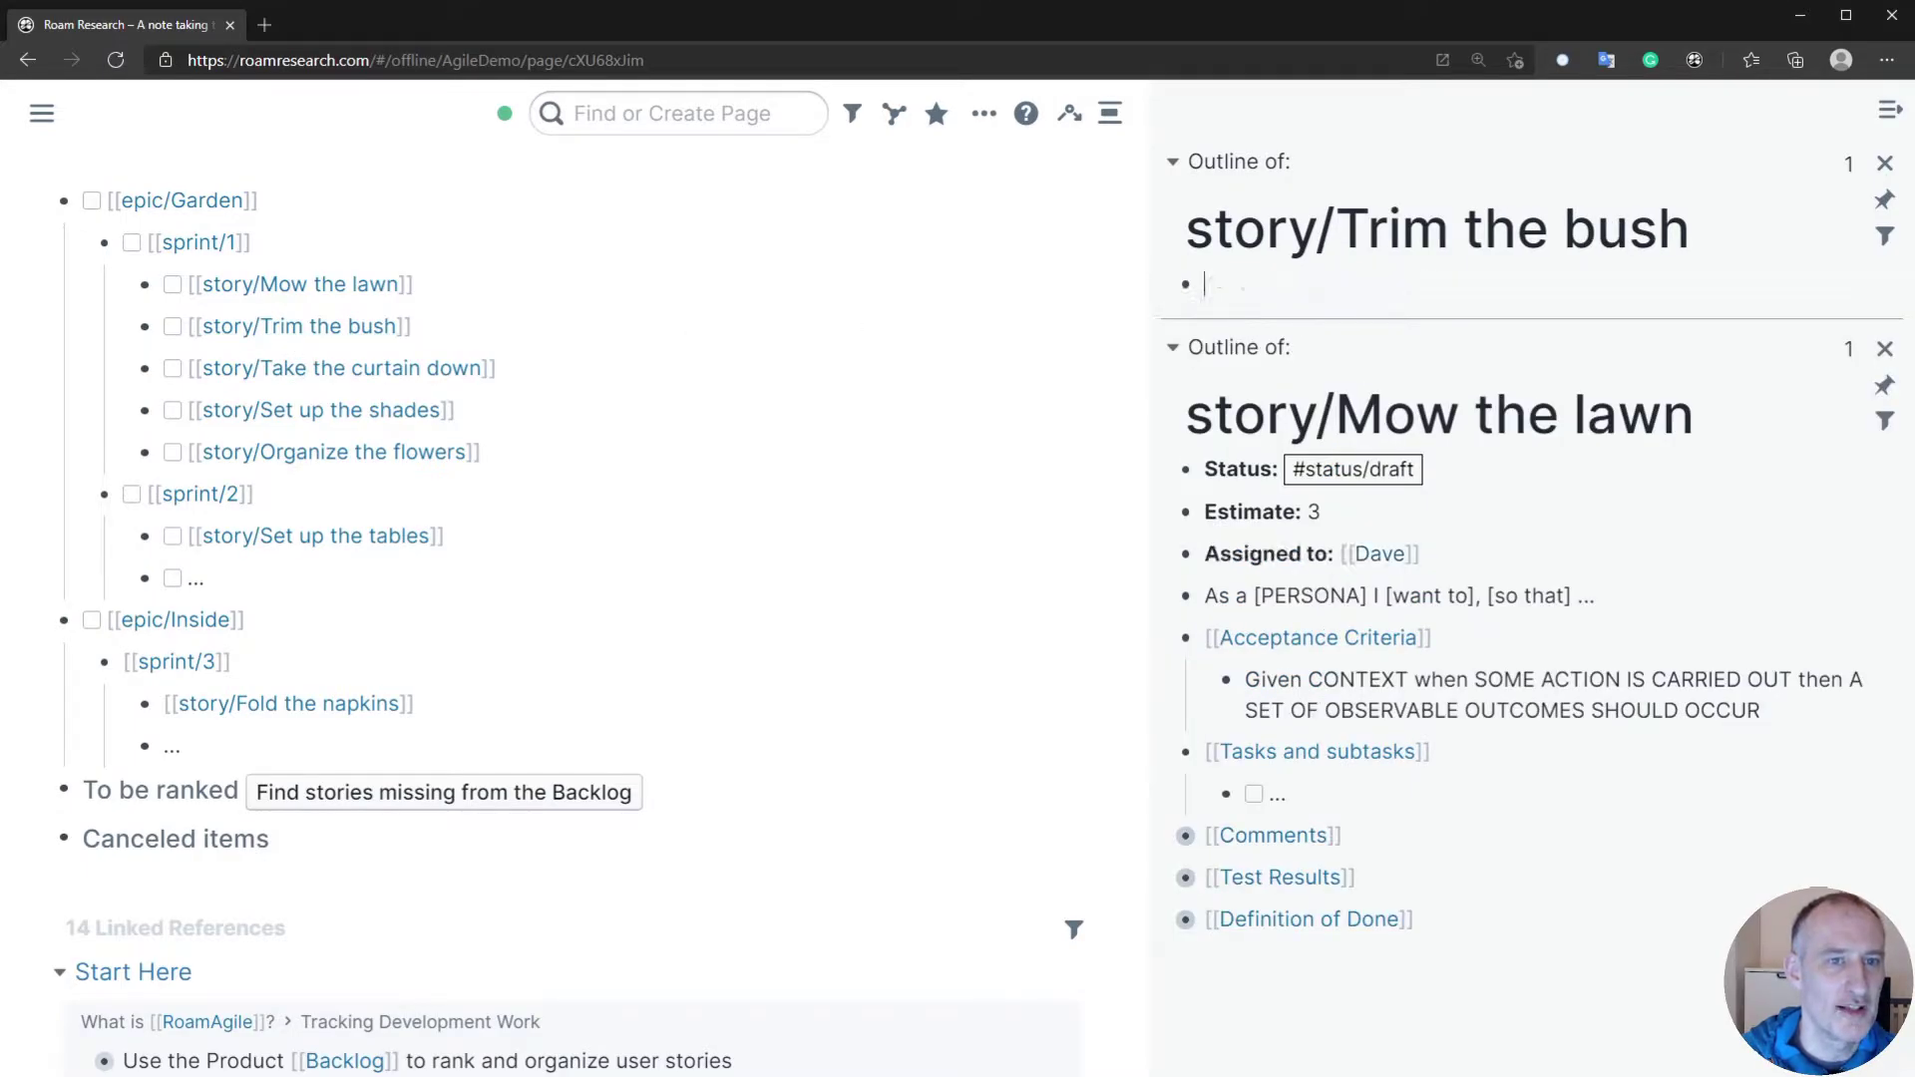
type(";;")
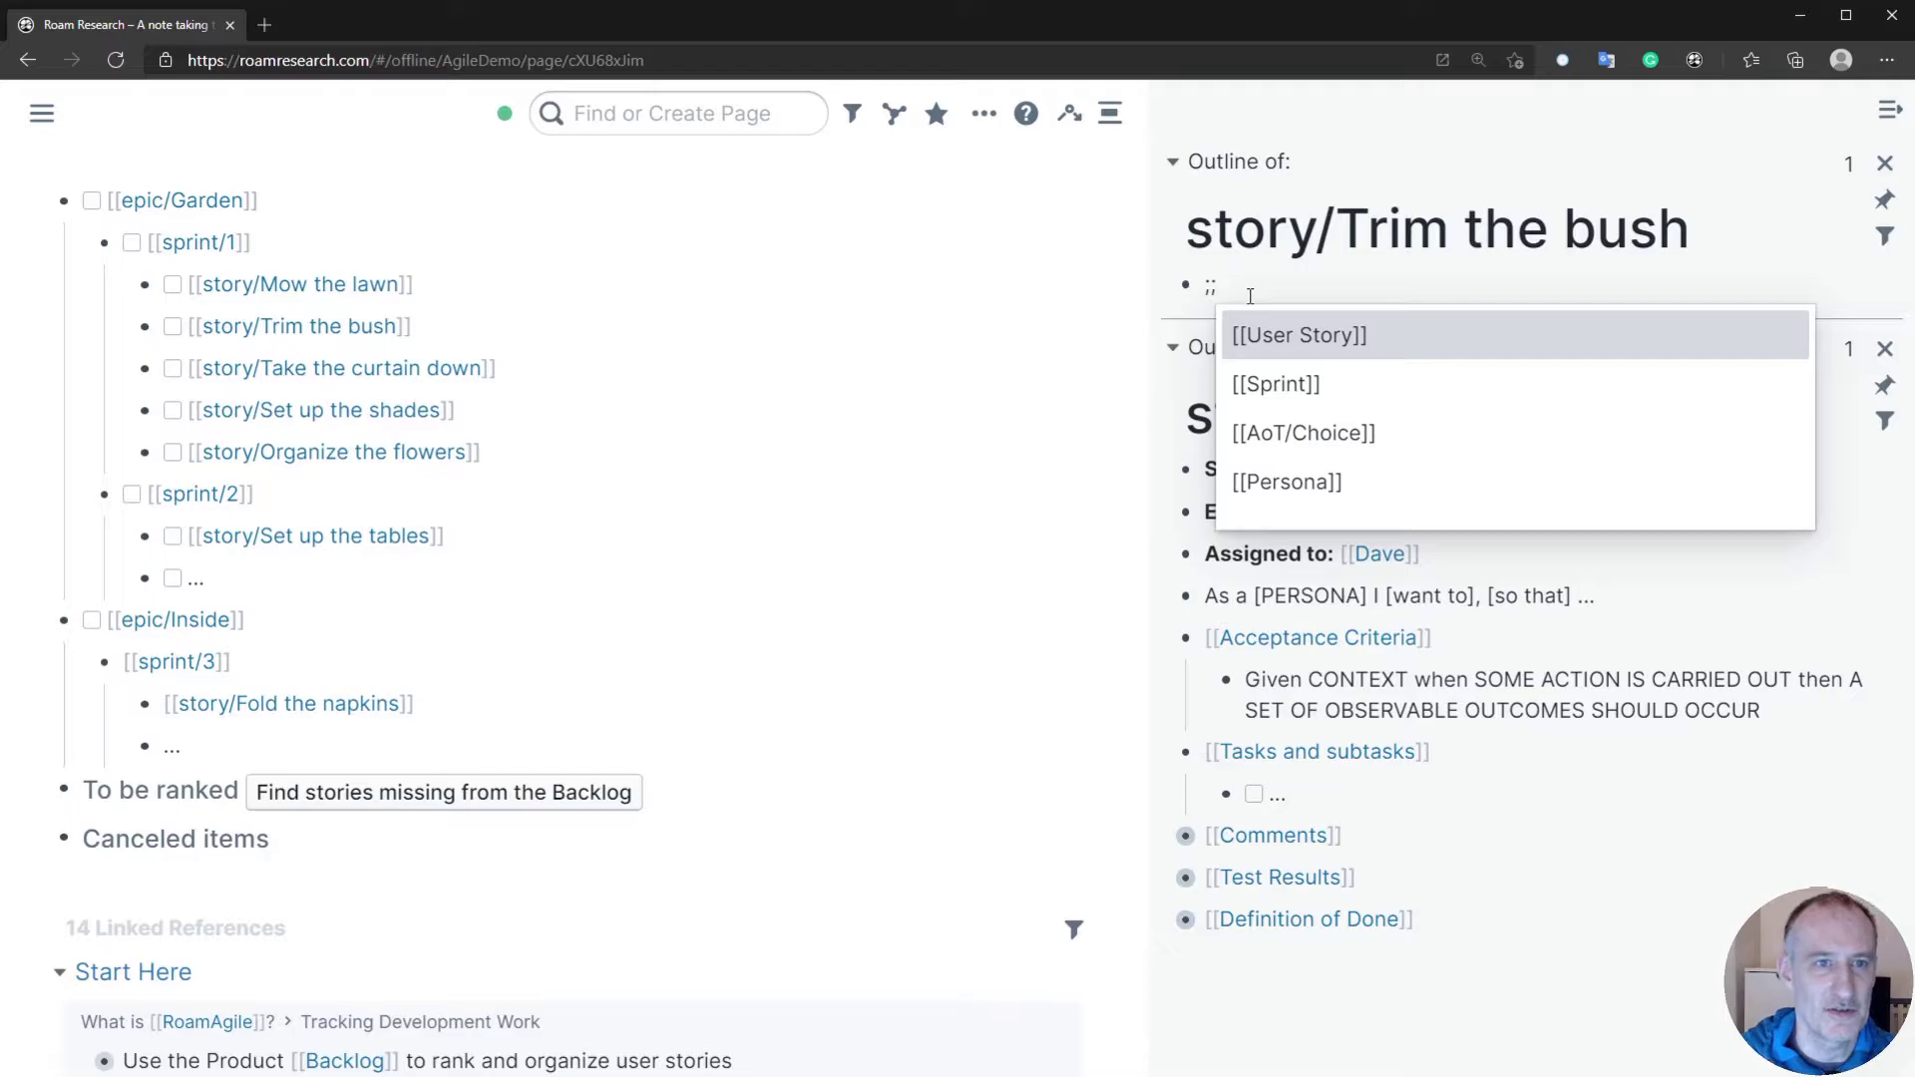
key("Return")
- Set the Trim the bush story's estimate to 2 and assign it to a second team member through a page link
left_click(1421, 316)
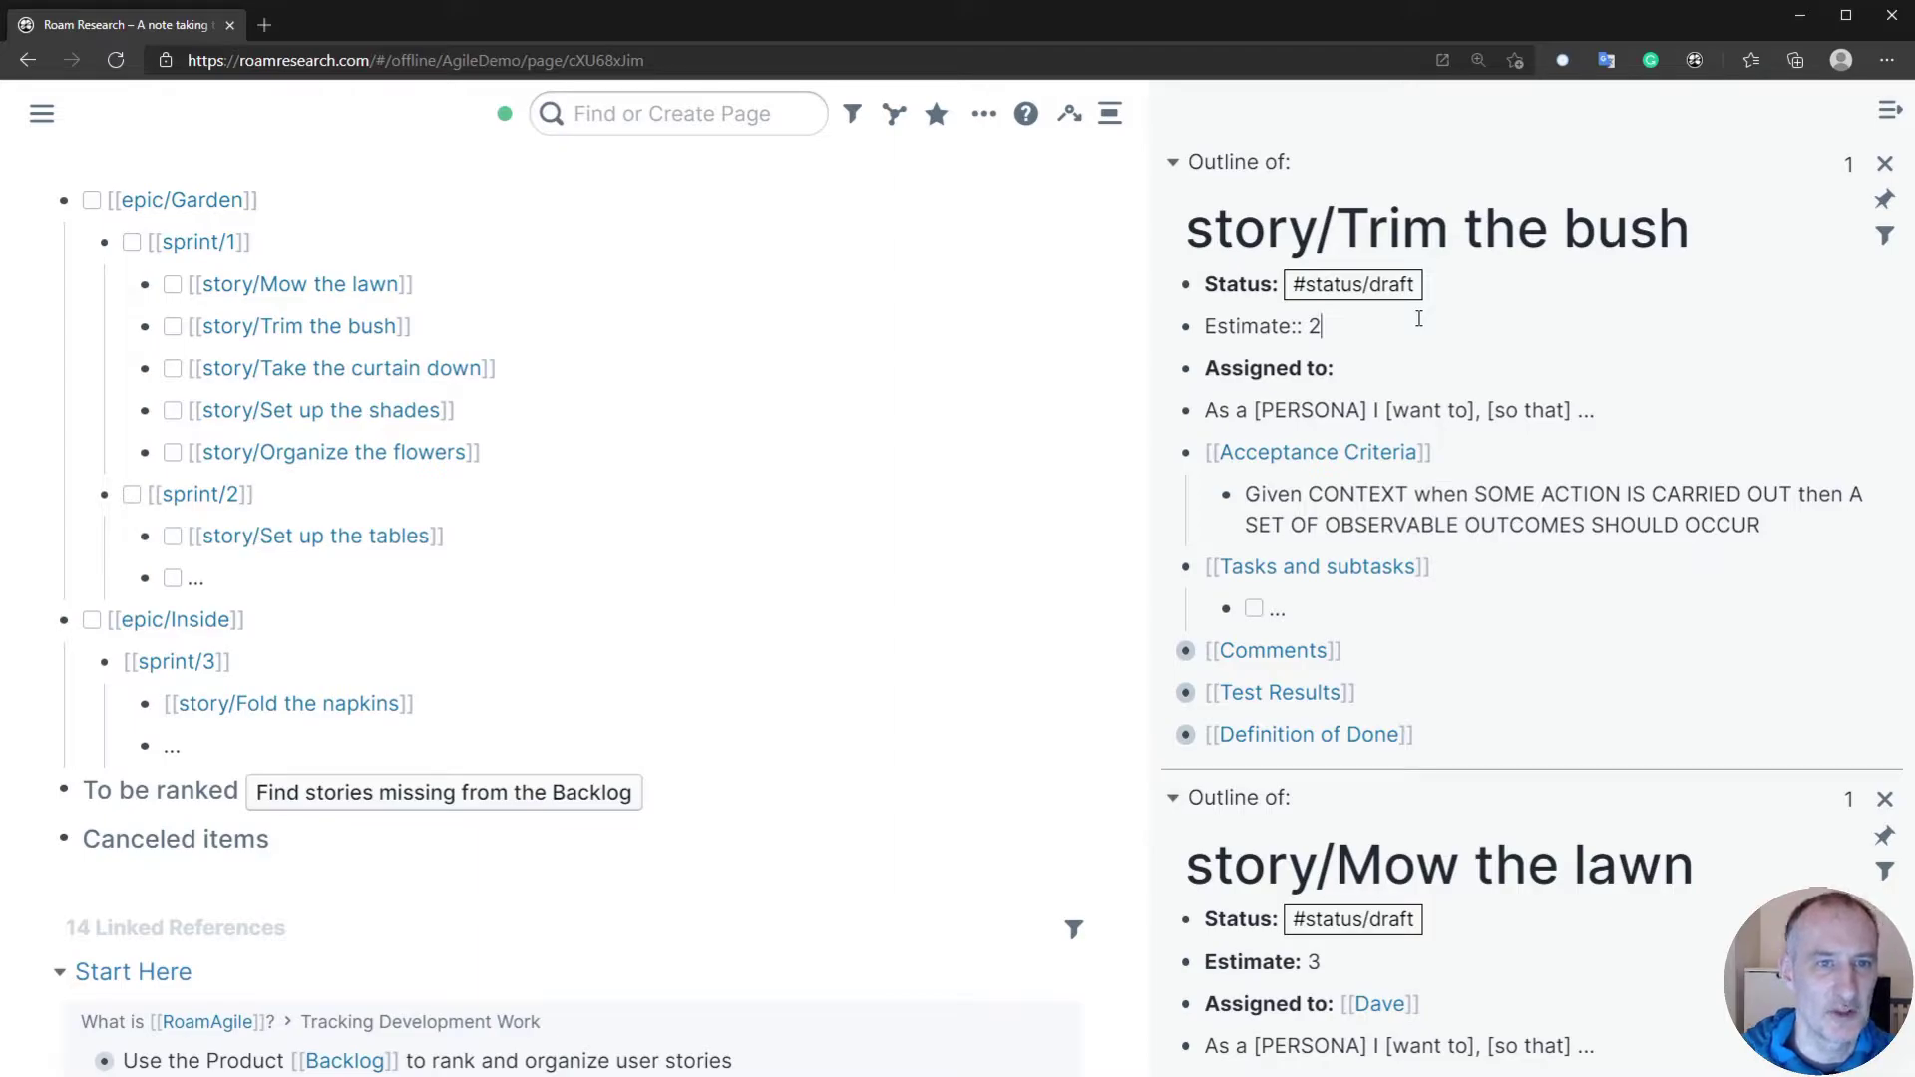
left_click(1384, 370)
type("[[Geo")
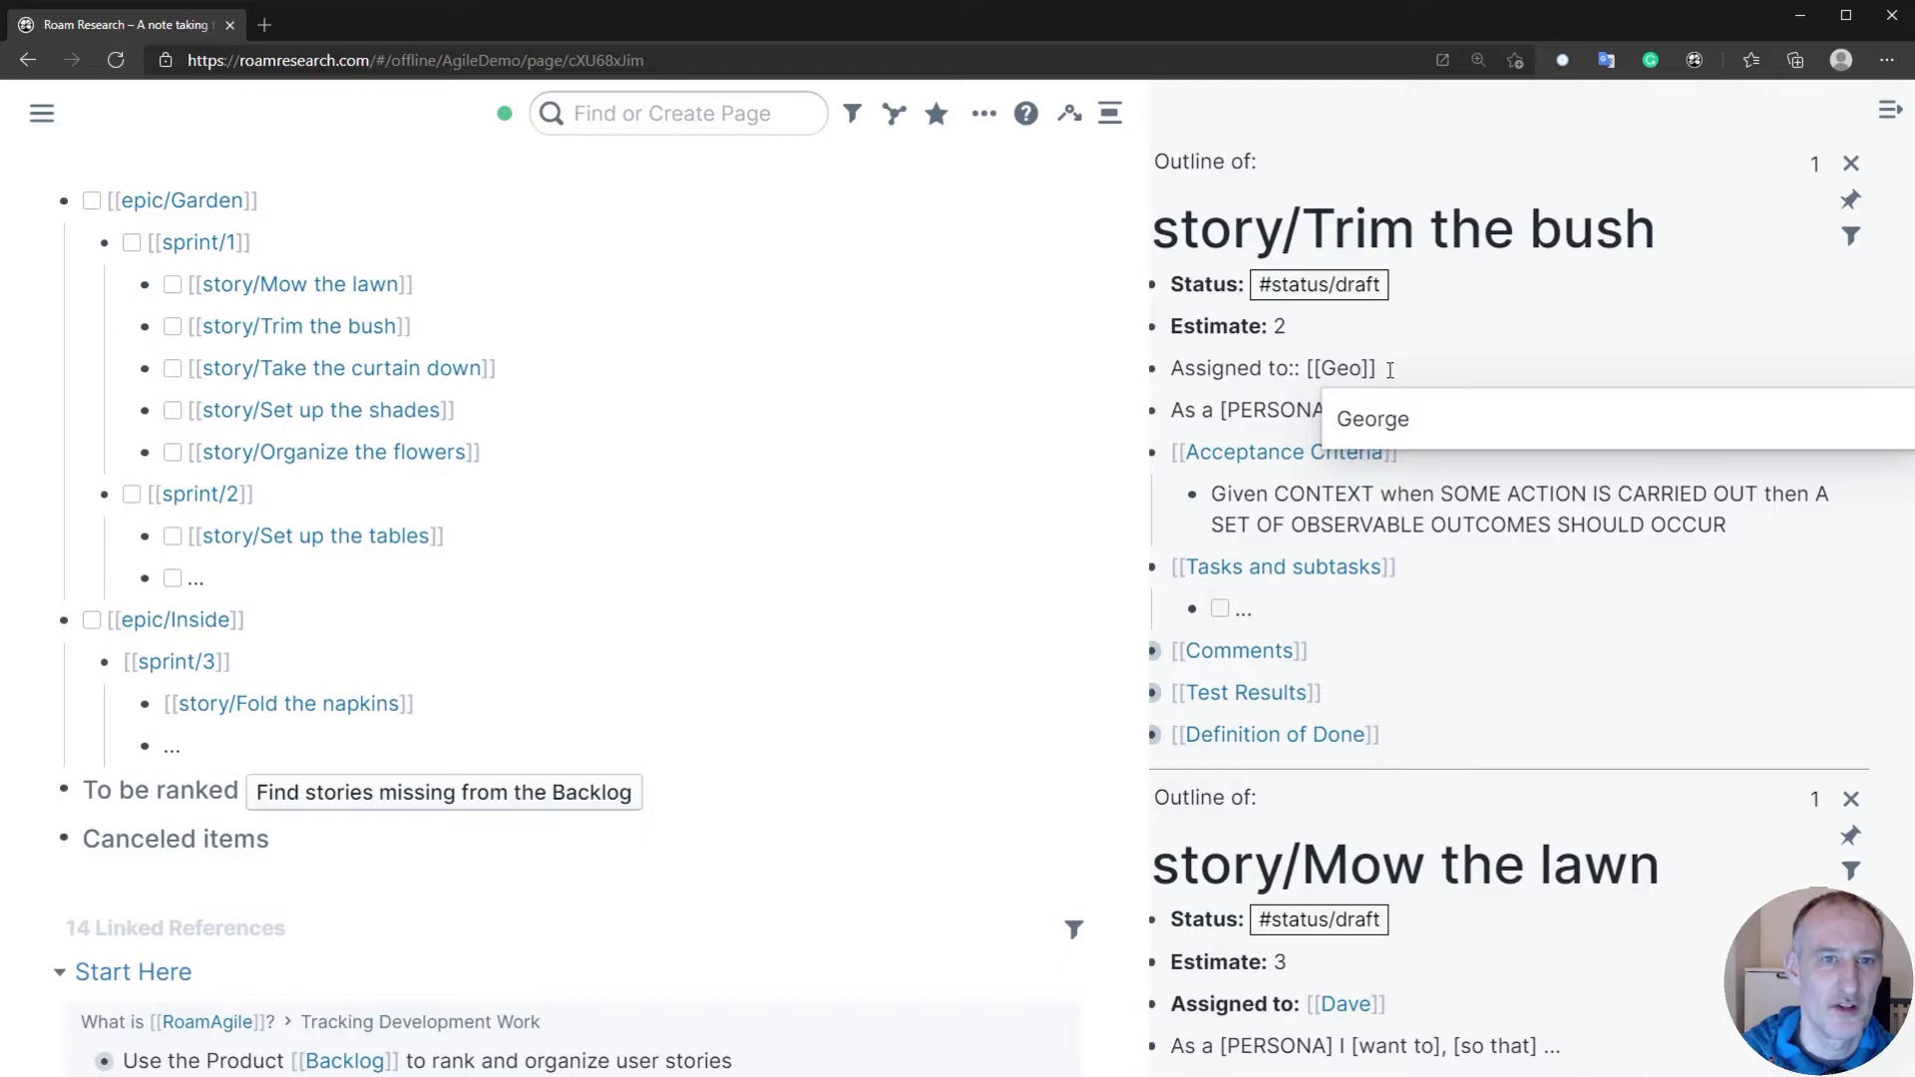
left_click(1368, 418)
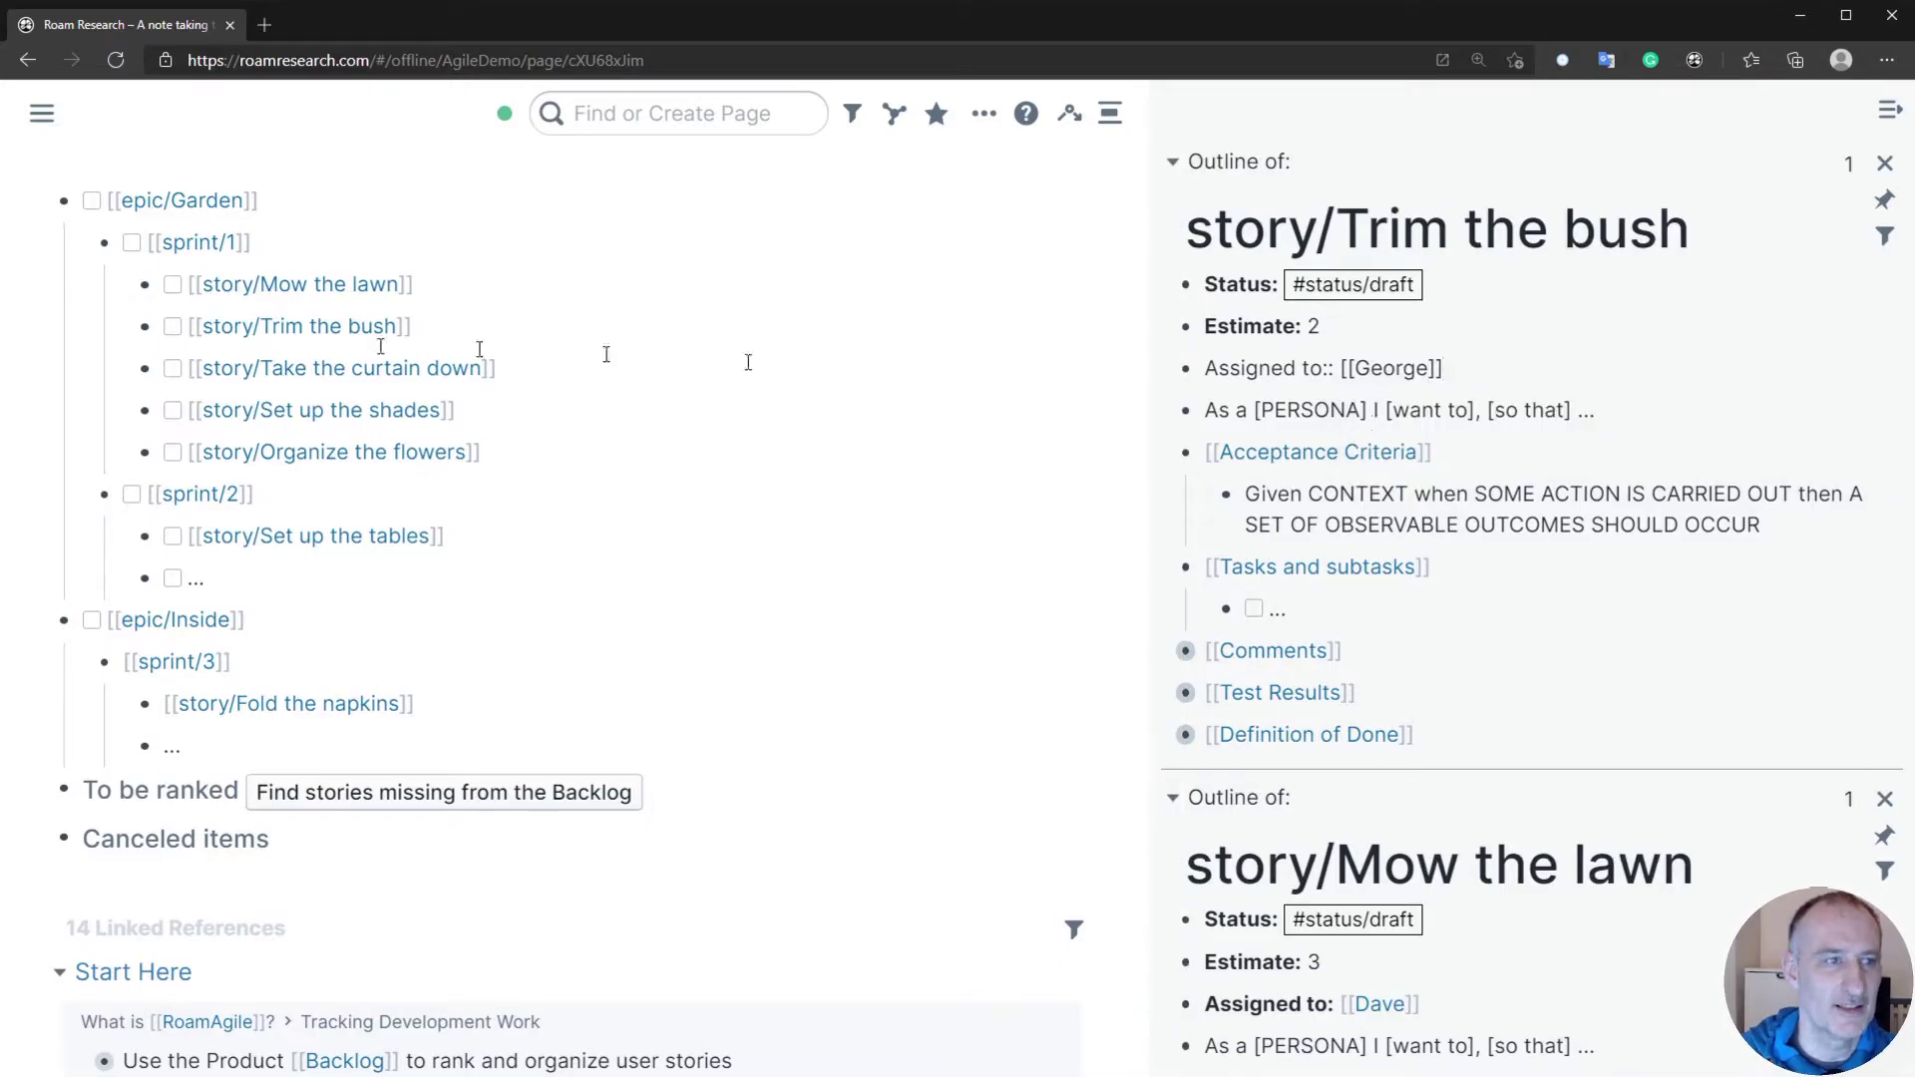
- Open story/Take the curtain down in the sidebar and fill it with the User Story template
left_click(399, 375, "shift")
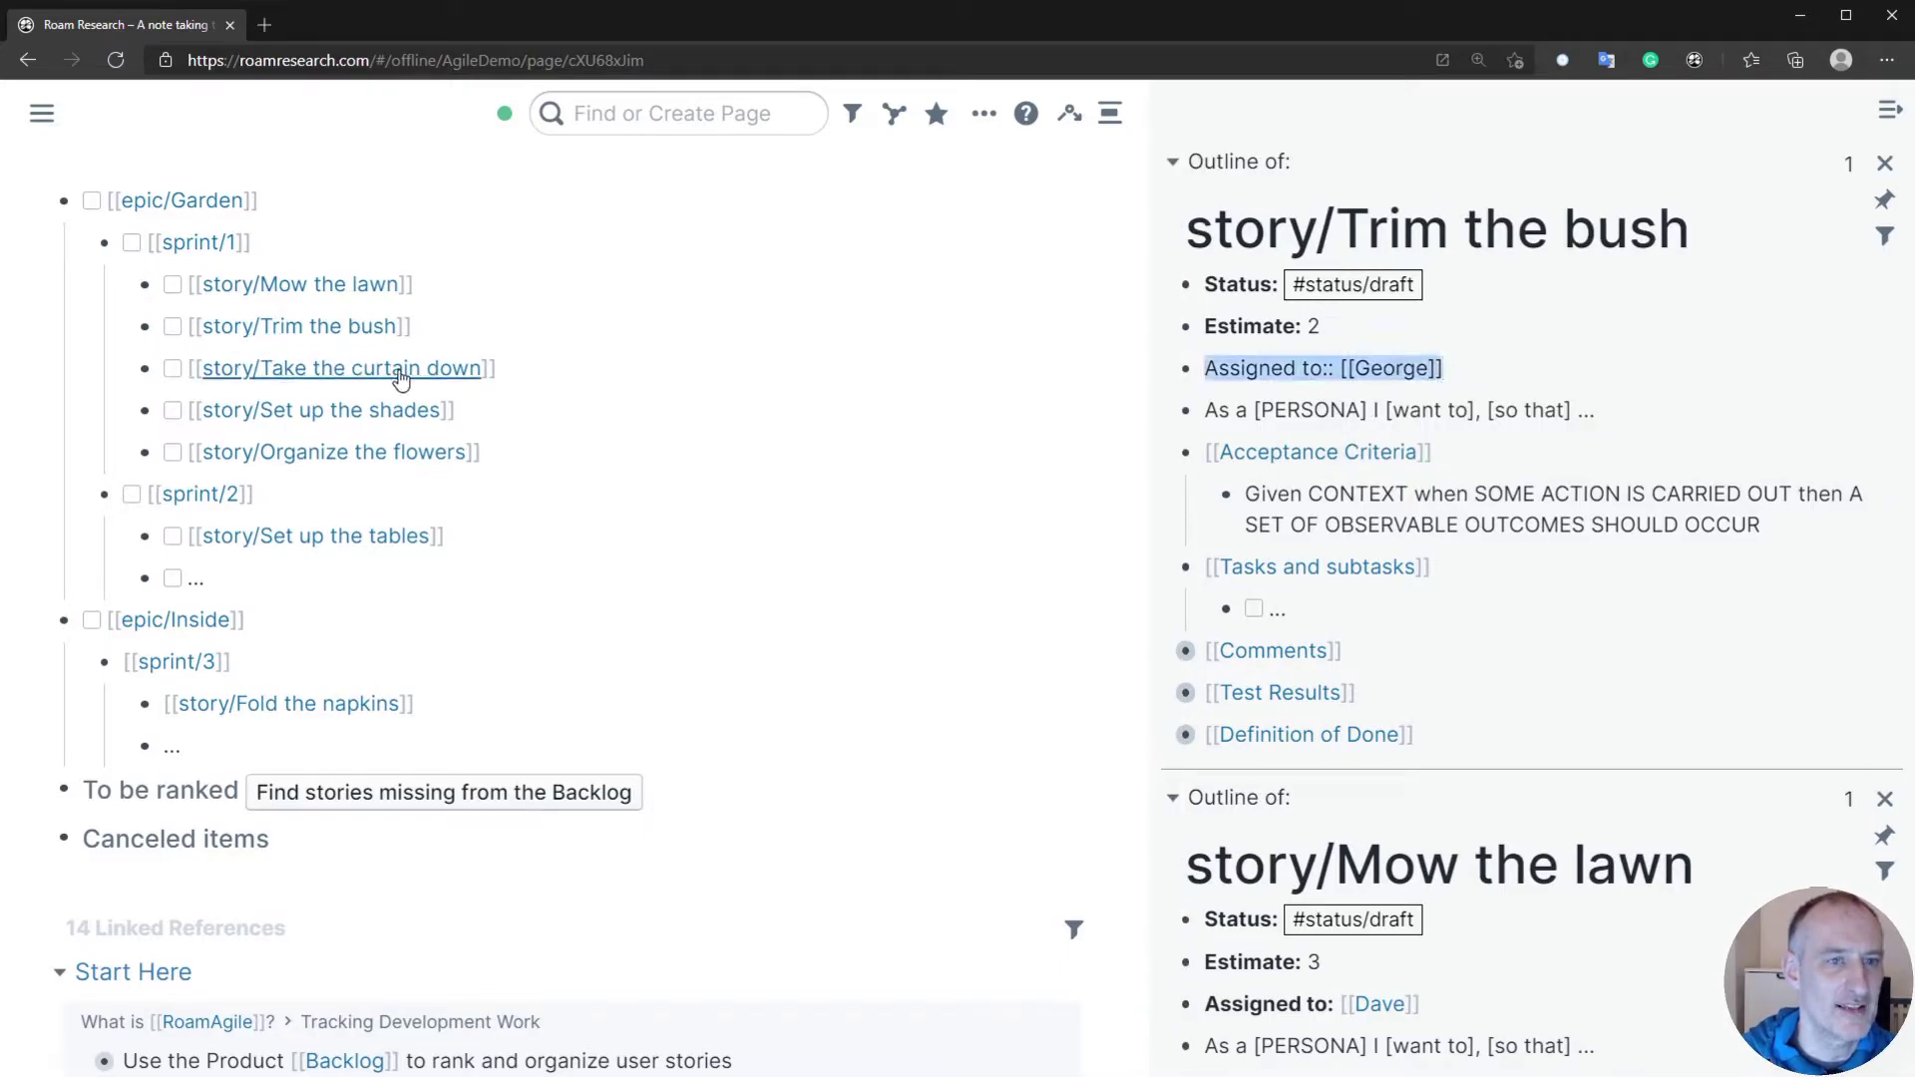
left_click(1328, 363)
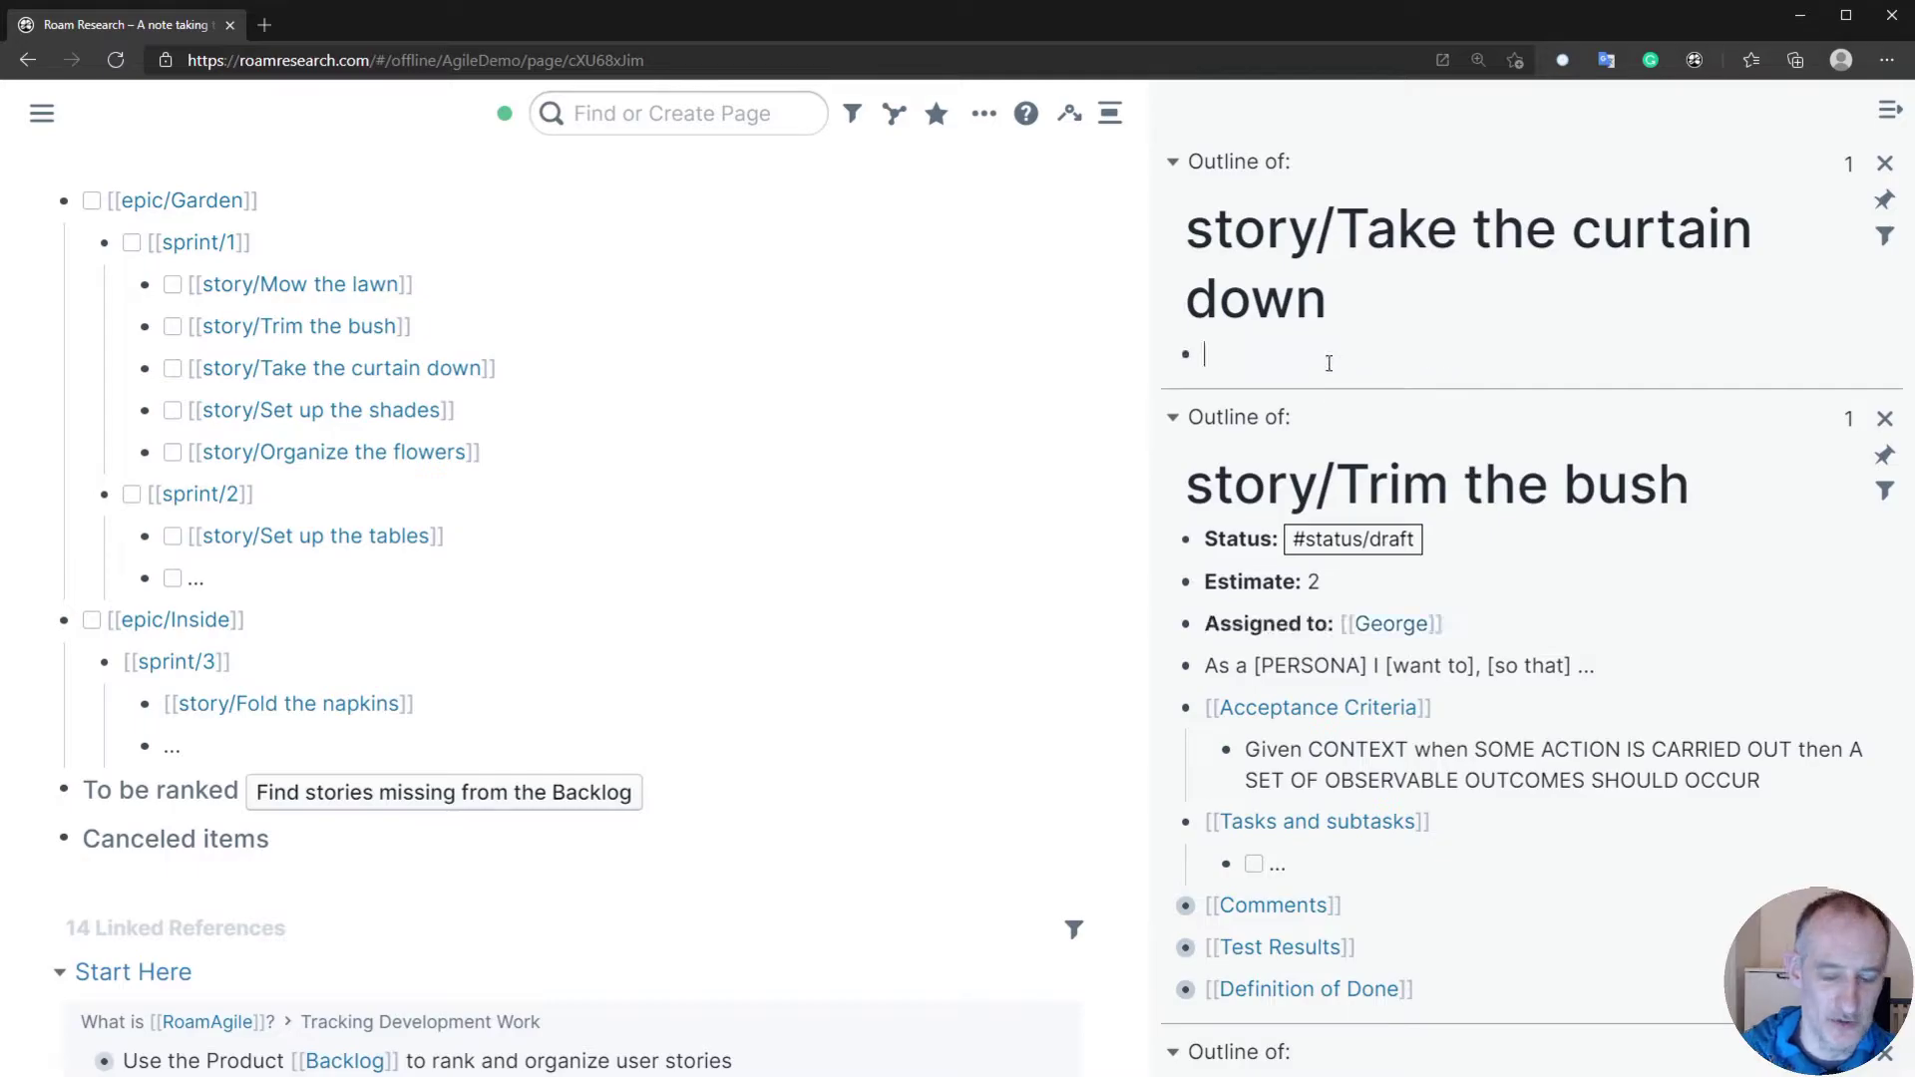
type(";;")
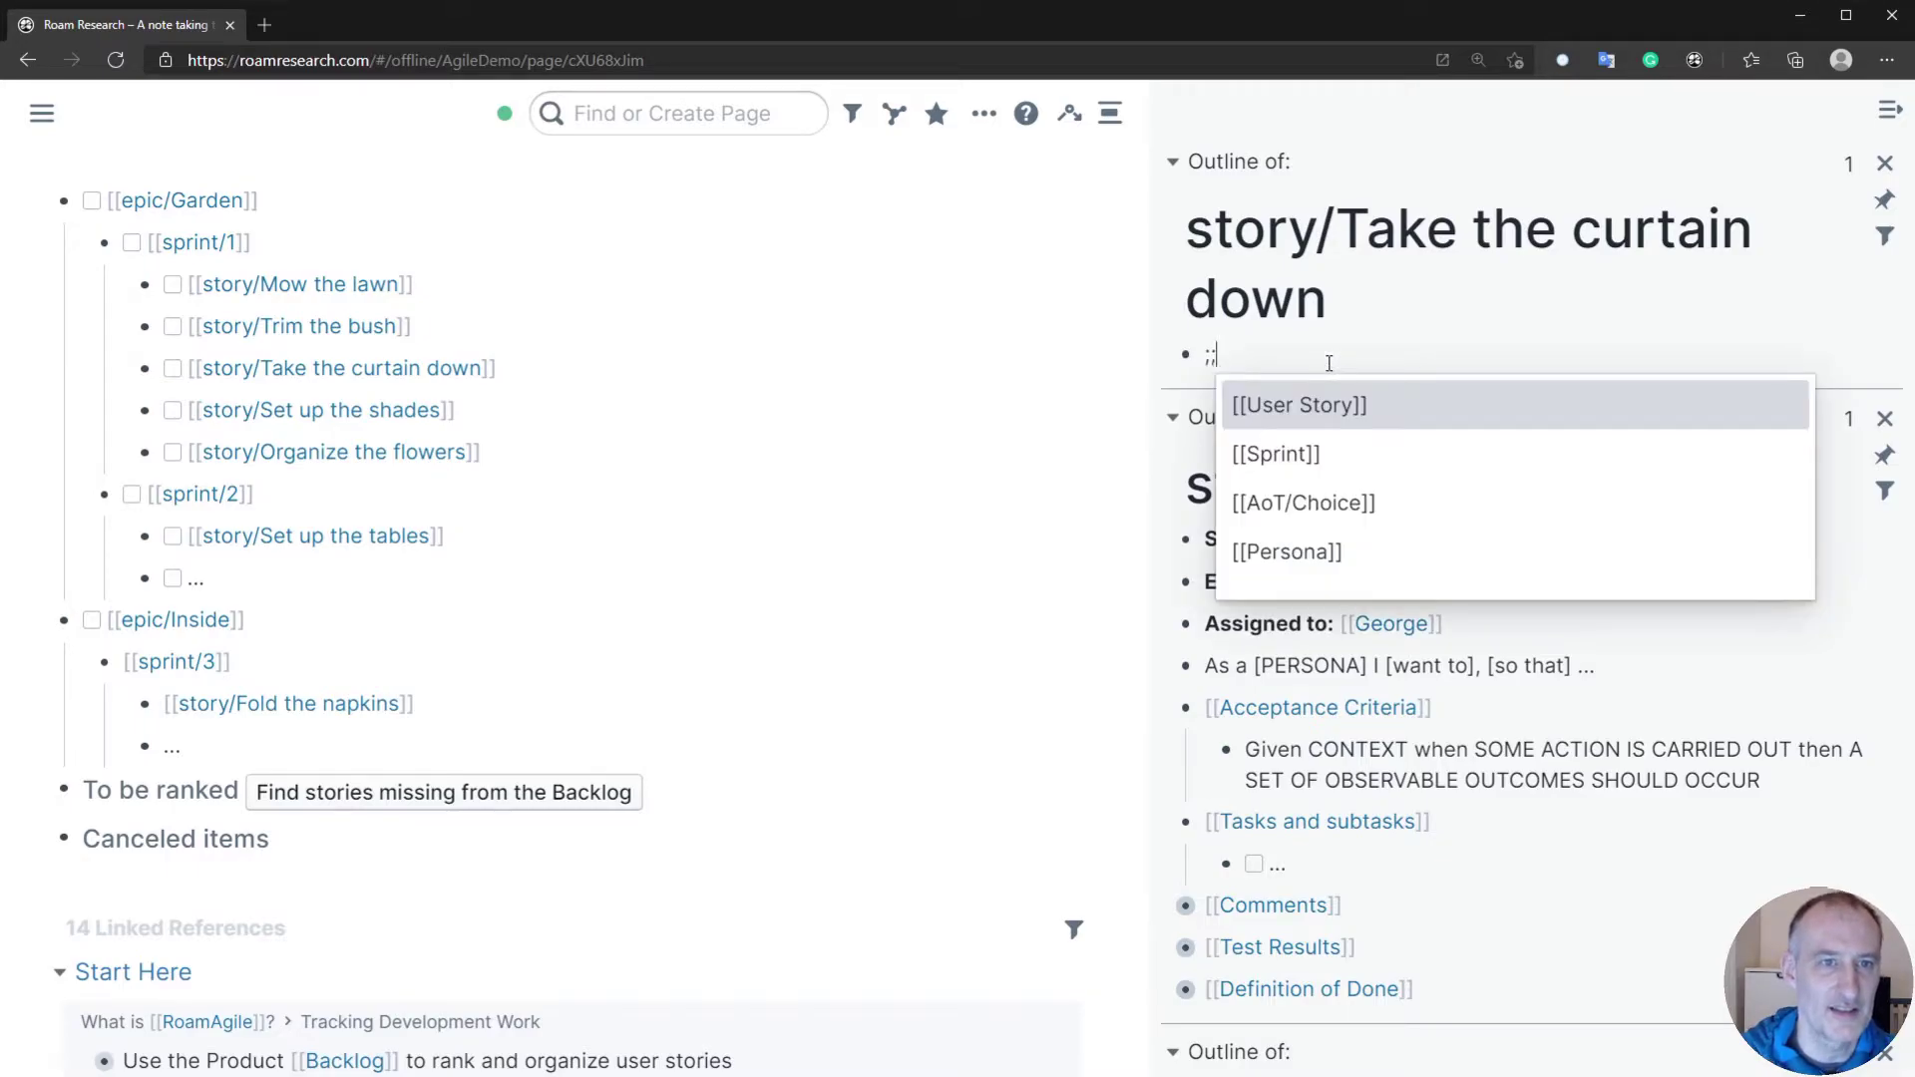
key("Return")
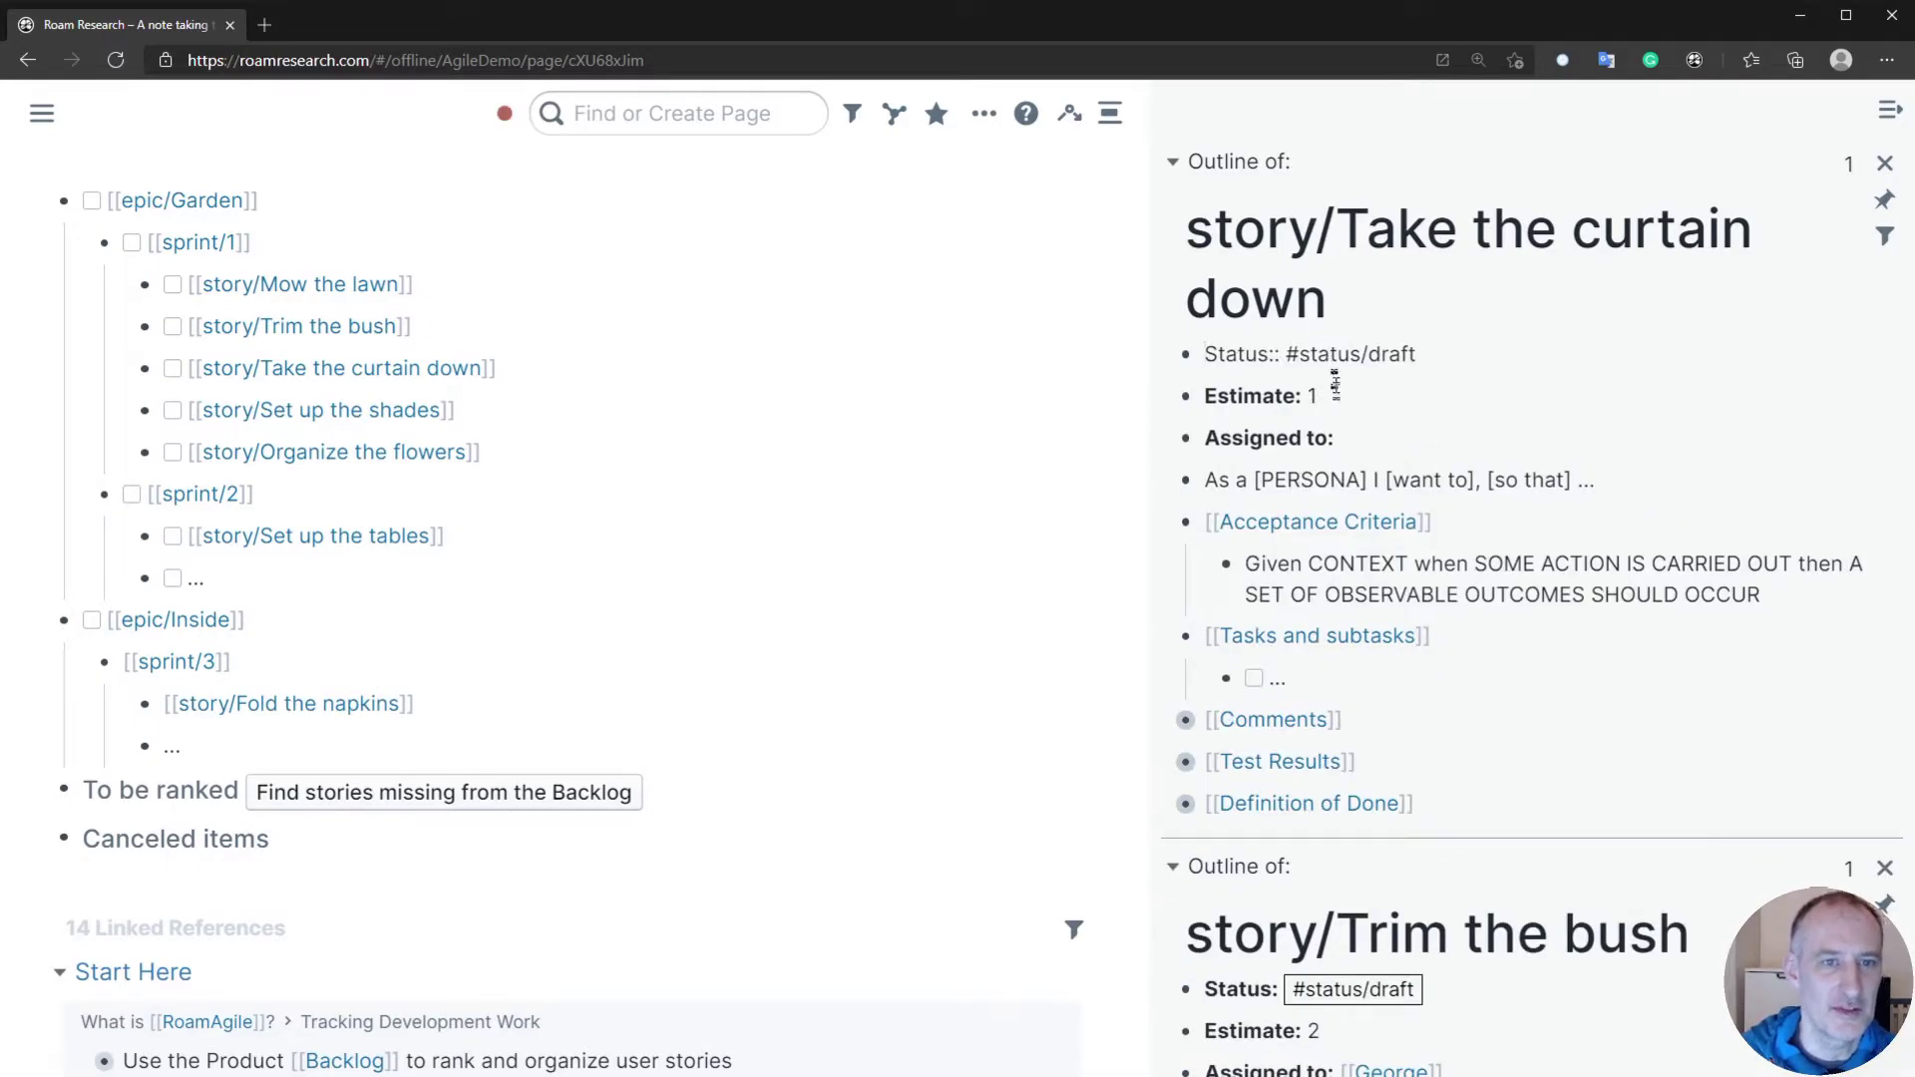
- Assign the Take the curtain down story to a third team member through a page link, keeping its estimate at 1
left_click(1336, 399)
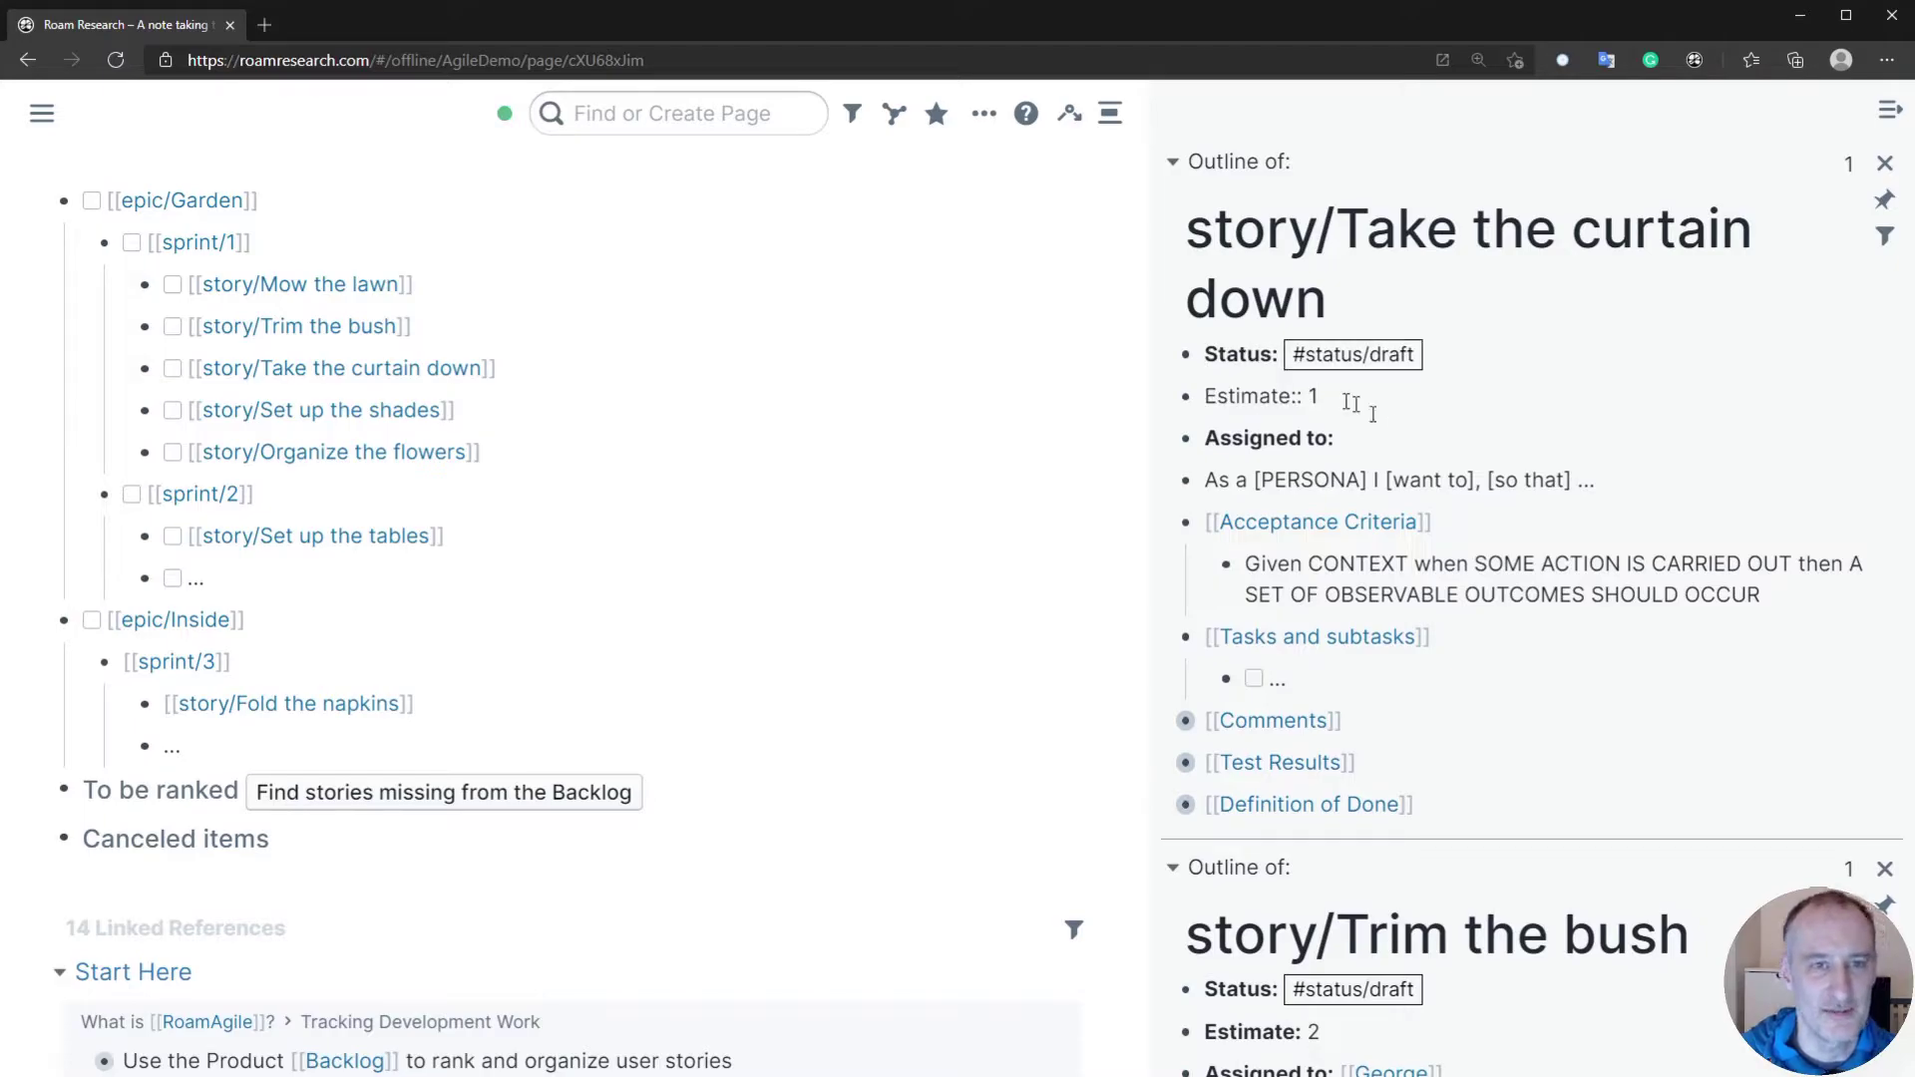
left_click(1400, 435)
type("[[Jul")
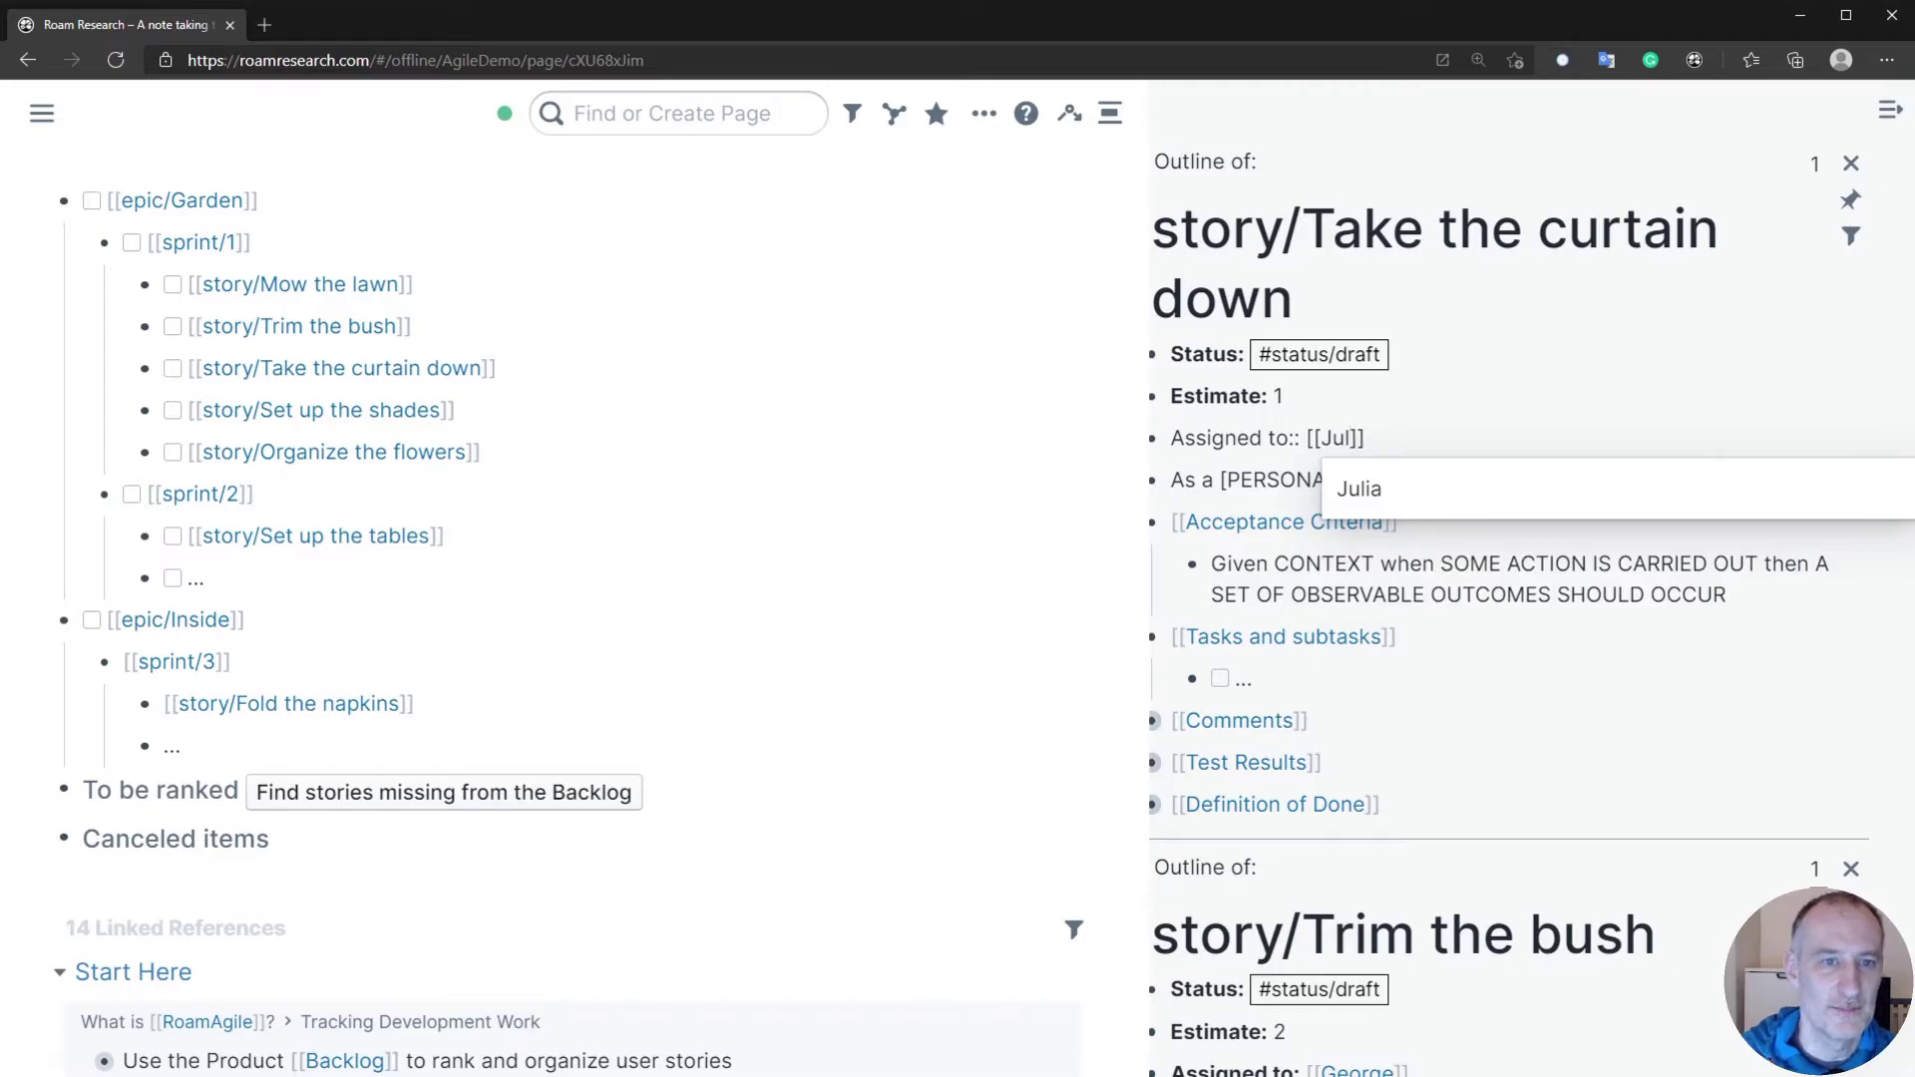
left_click(1402, 498)
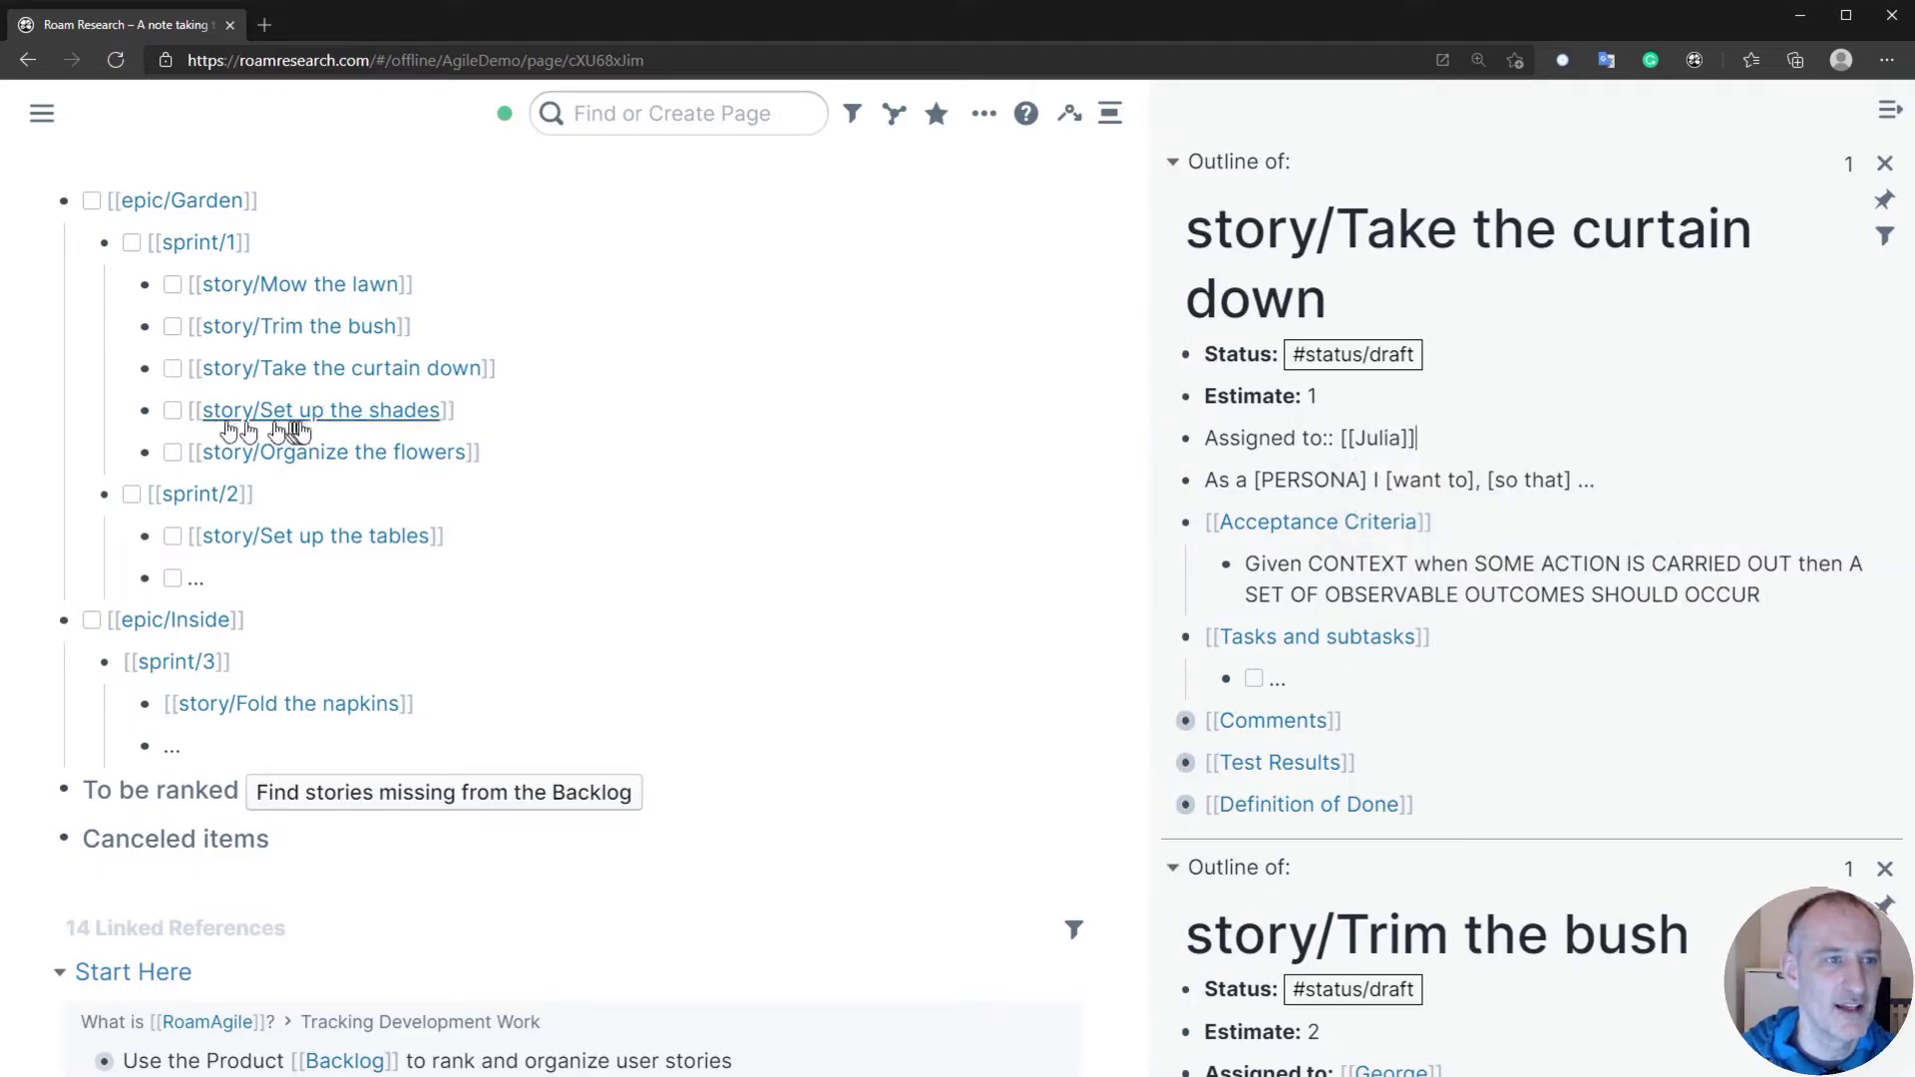
- Open the story/Set up the shades page from the Backlog and fill it with the User Story template
left_click(362, 418)
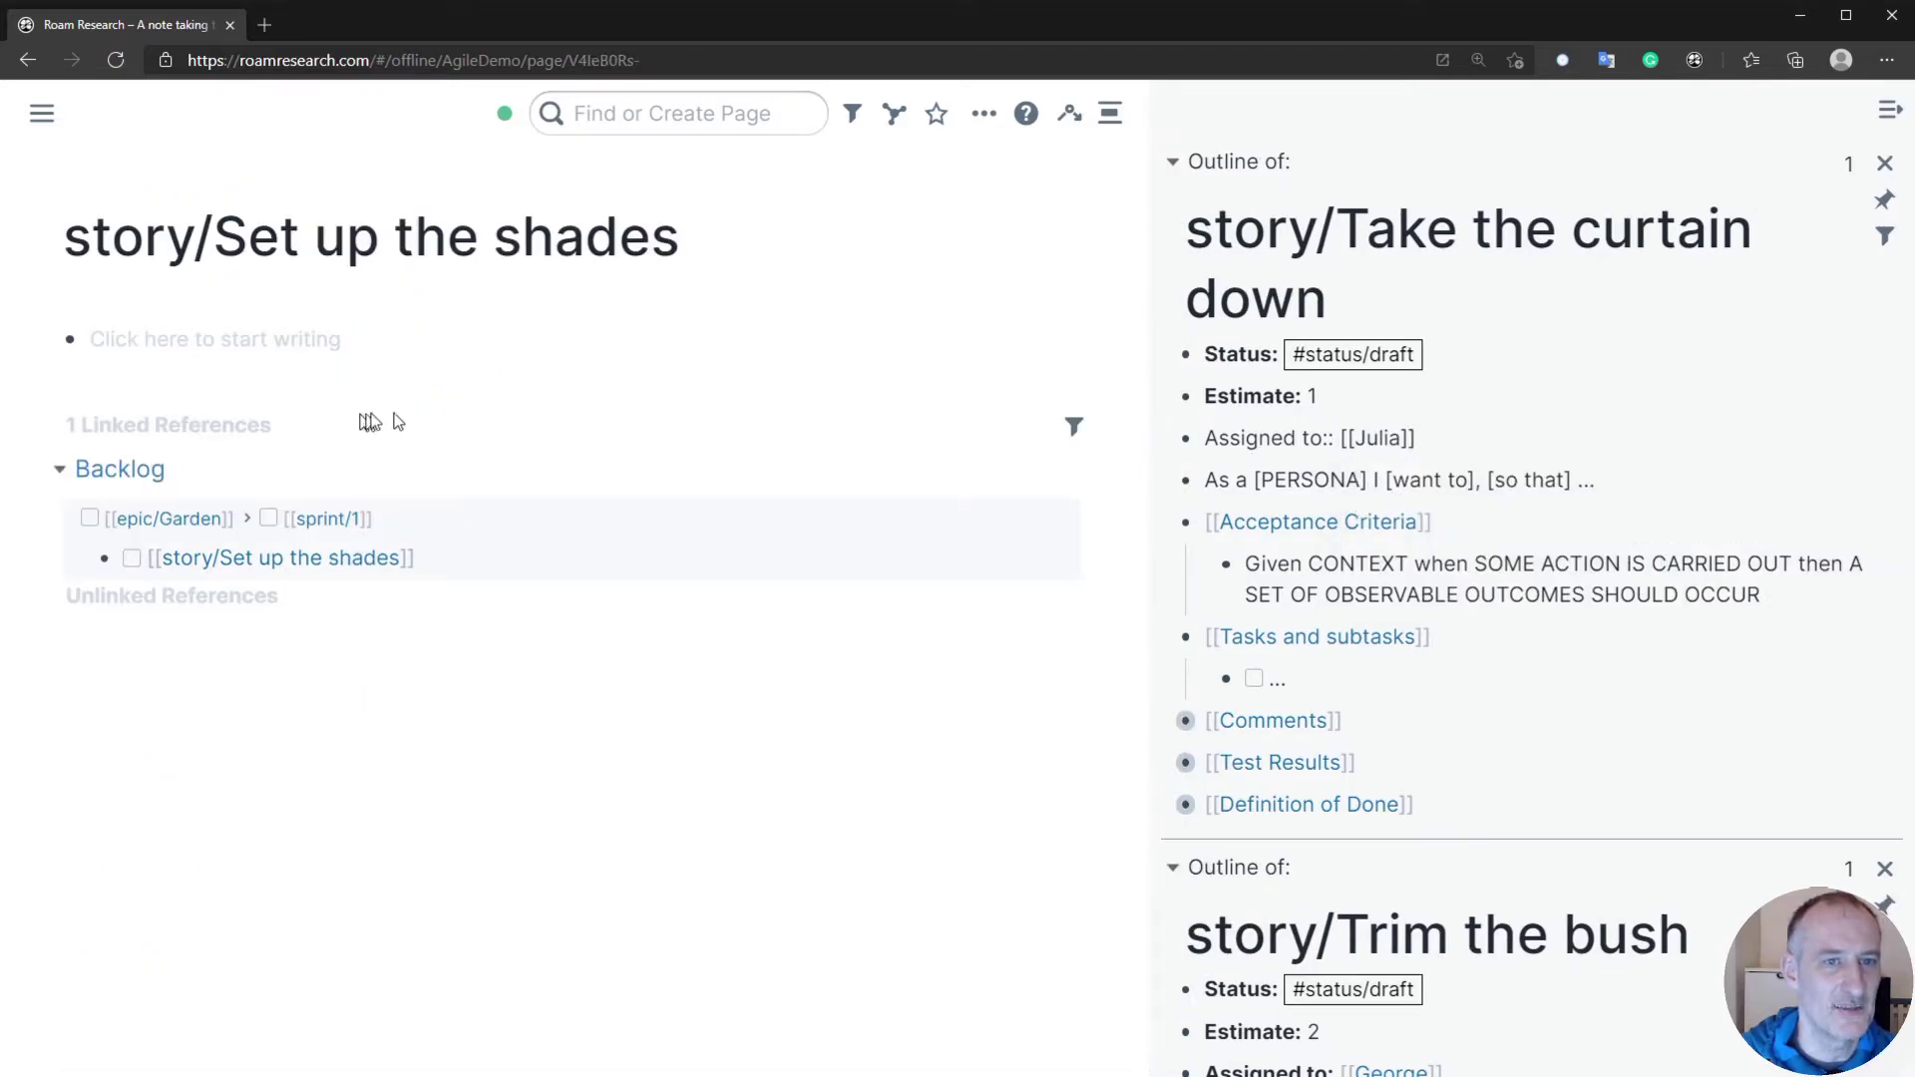
left_click(321, 340)
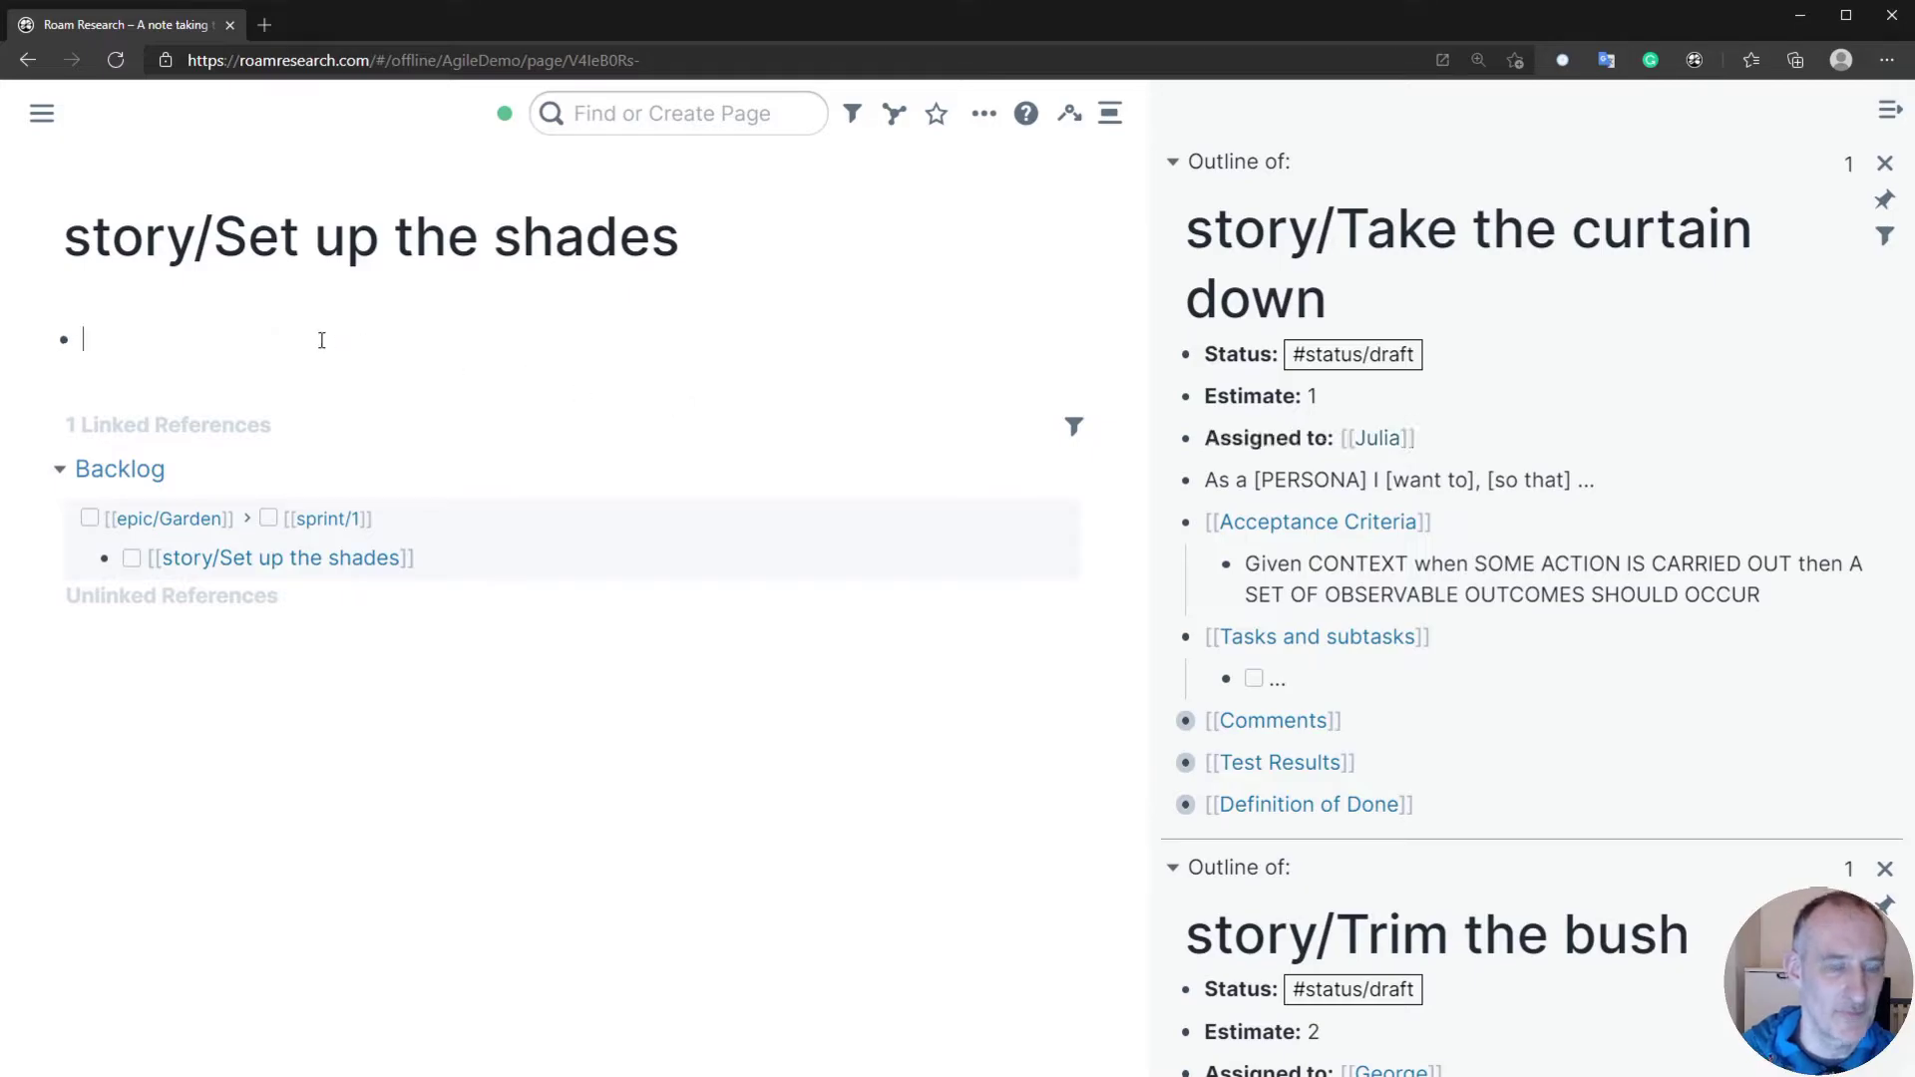
type(";;")
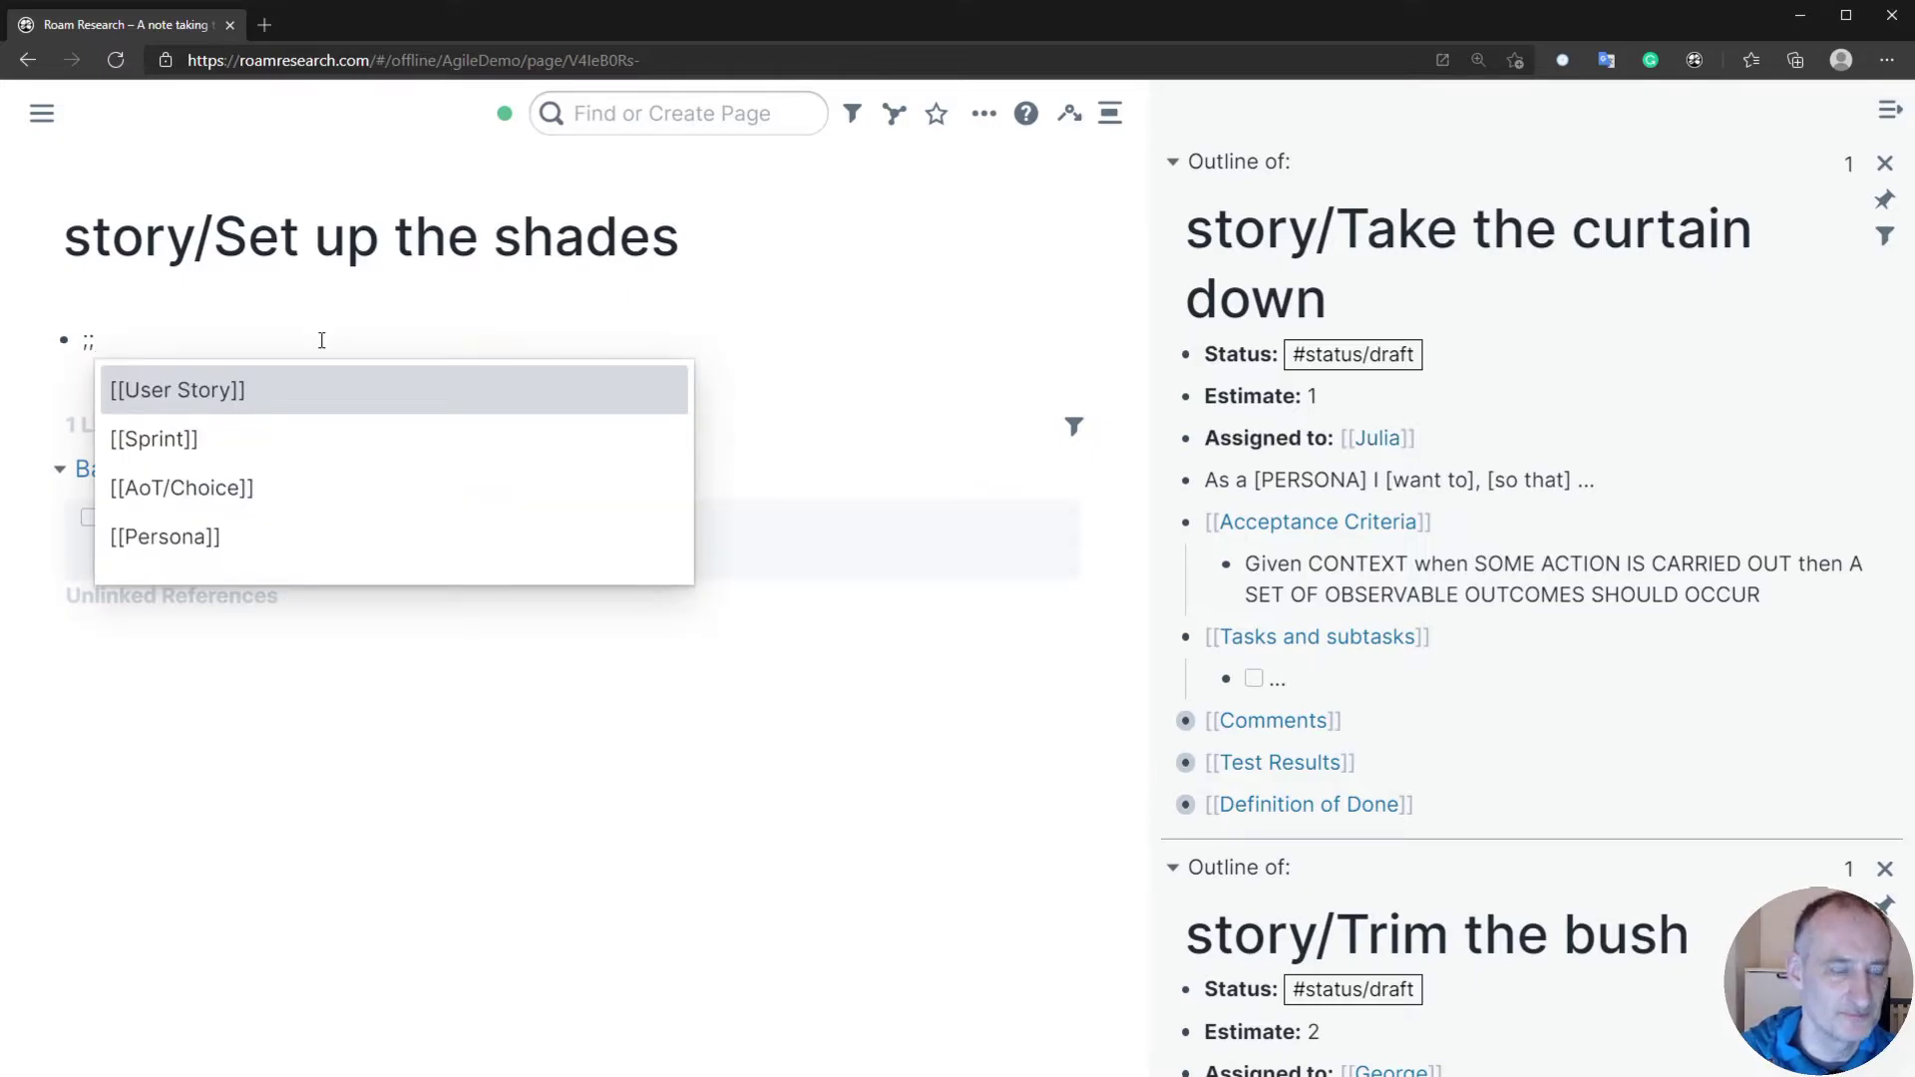
key("Return")
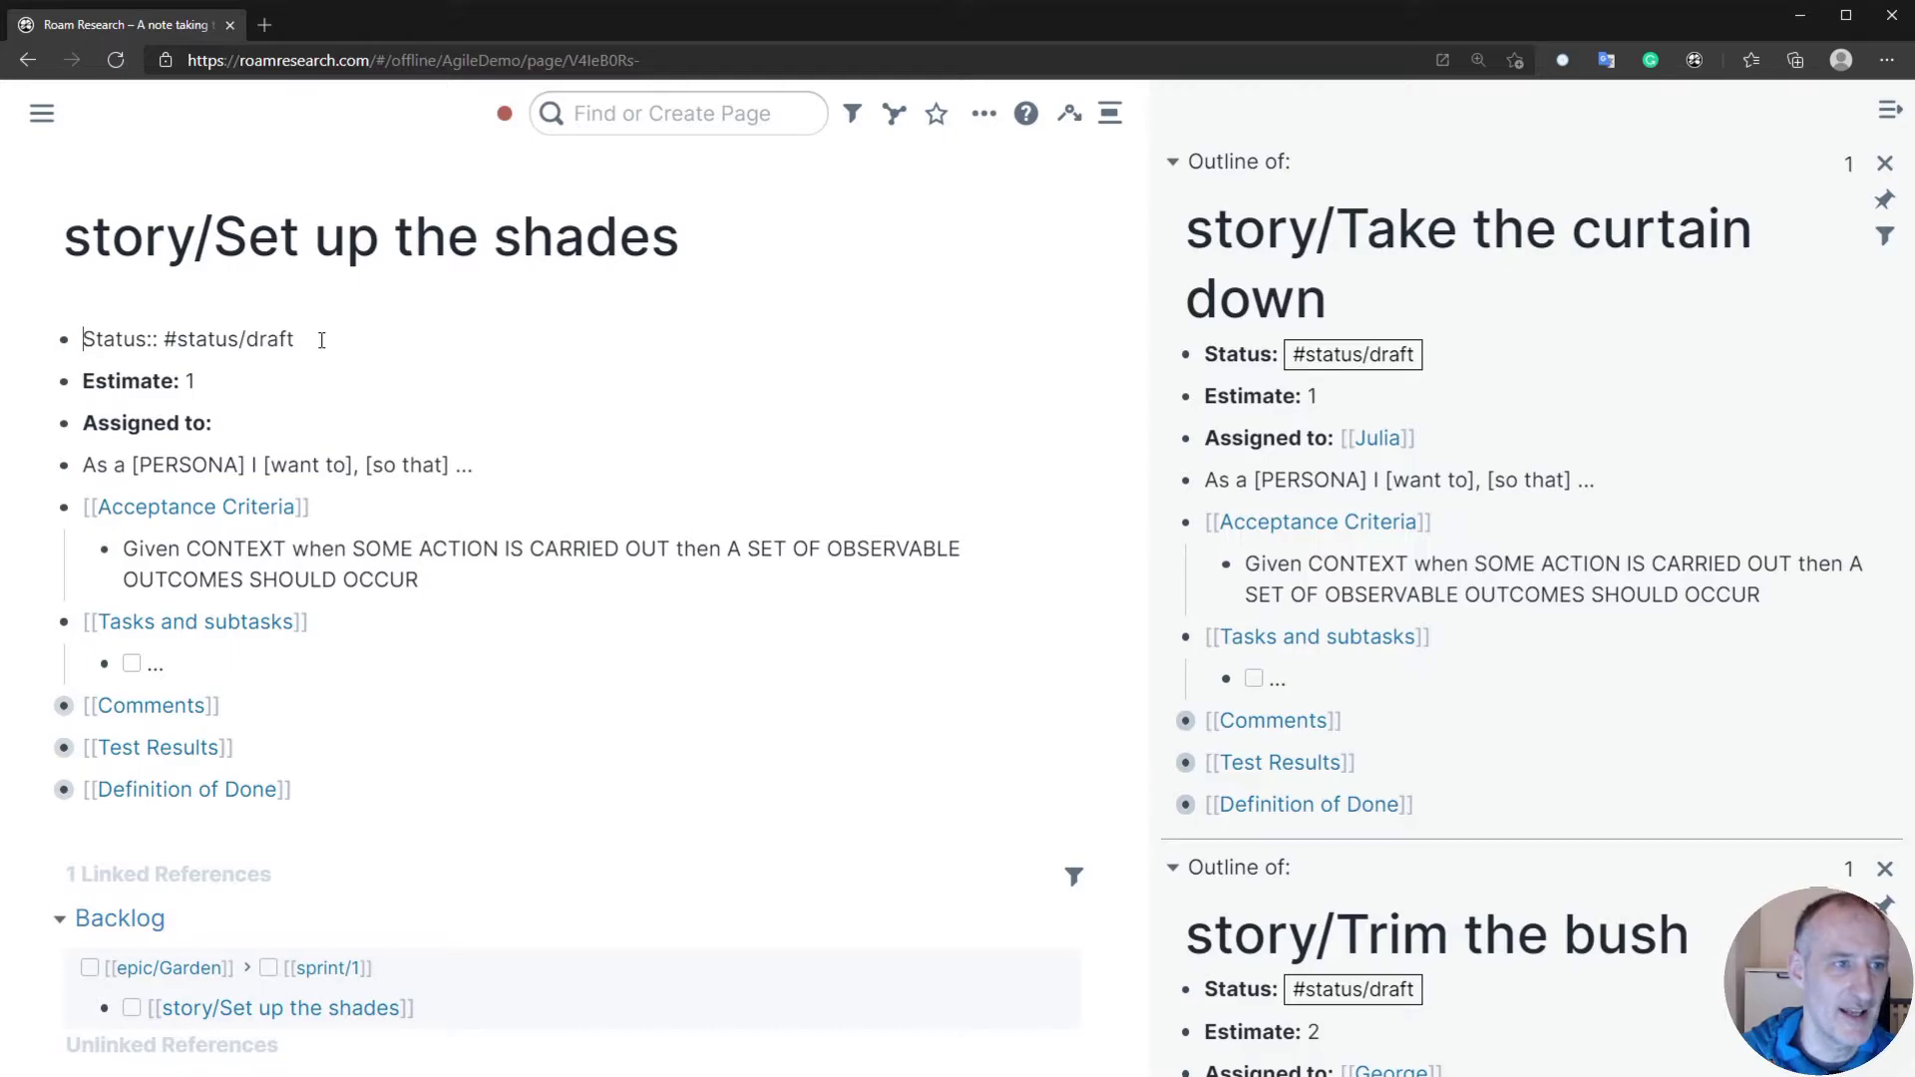
- Assign the Set up the shades story to the same team member as Take the curtain down and set its estimate to 3
left_click(252, 422)
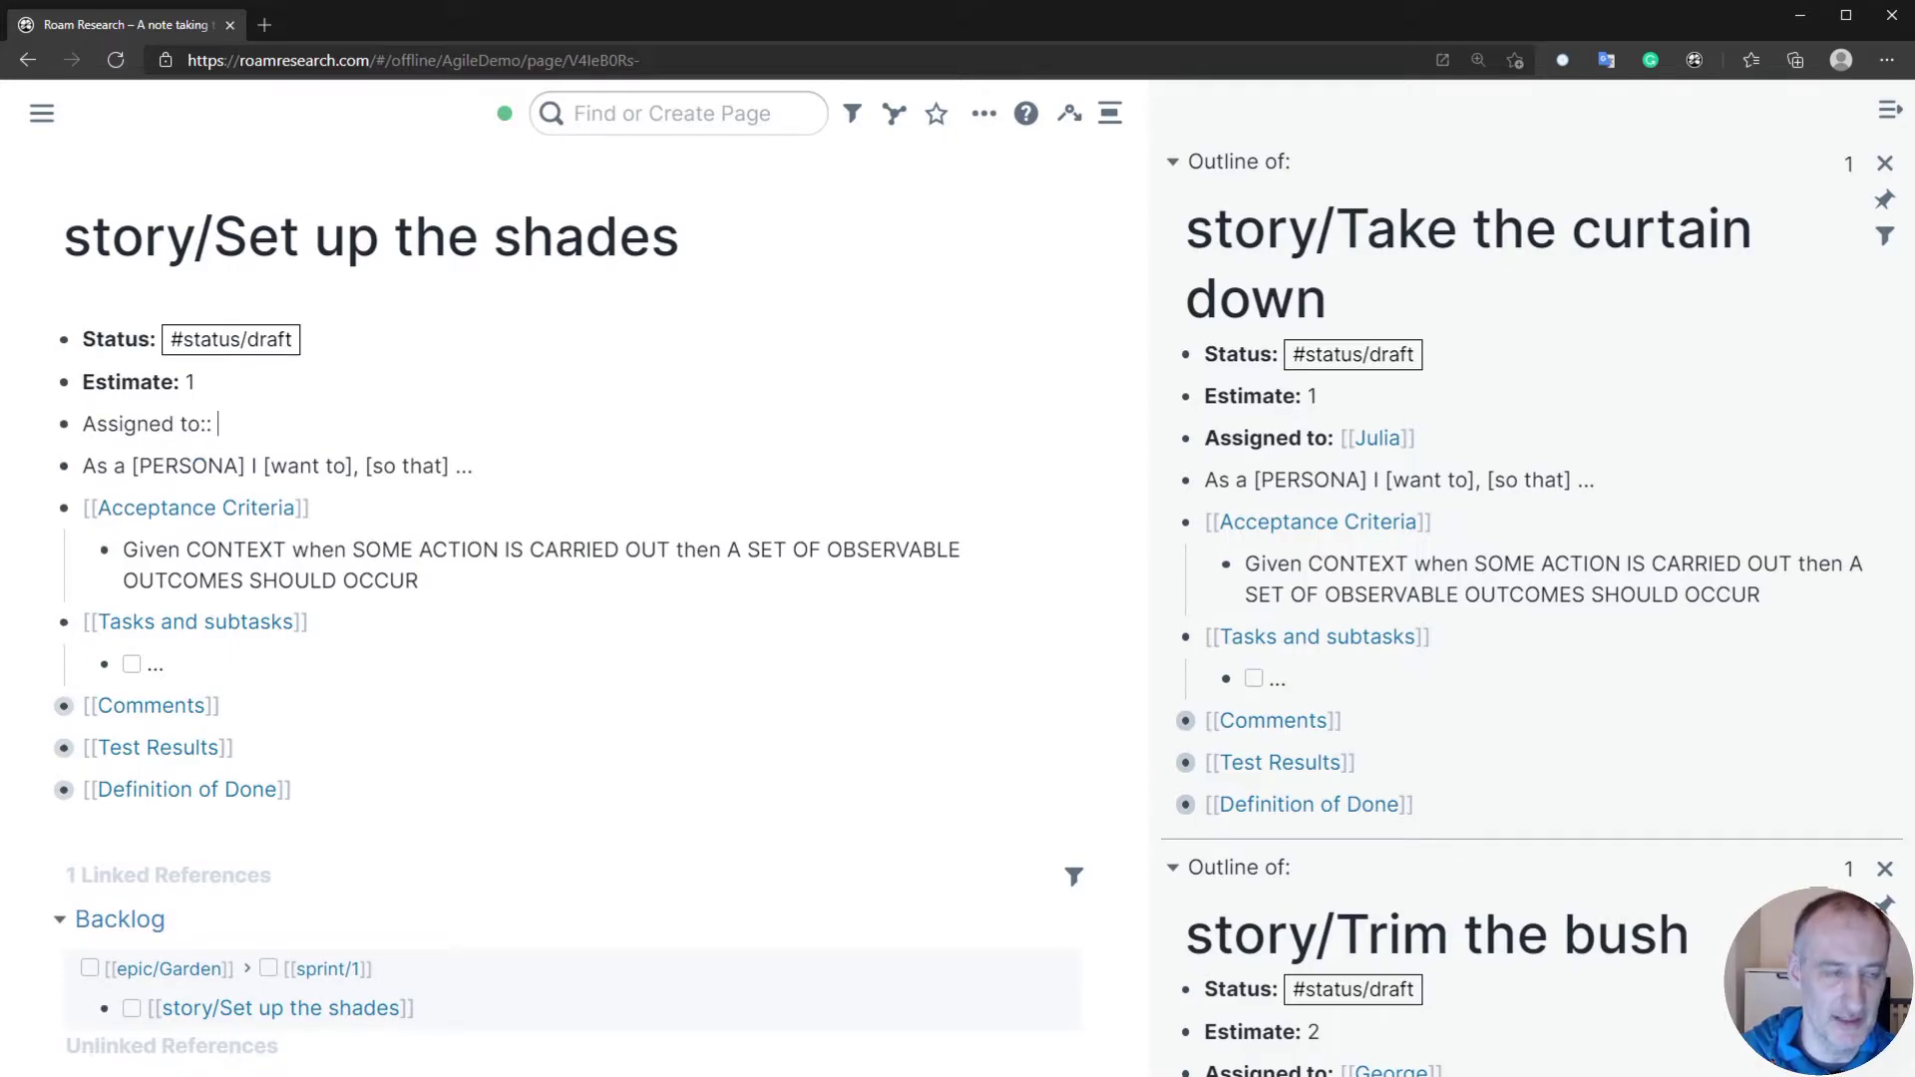
type("[[Ju")
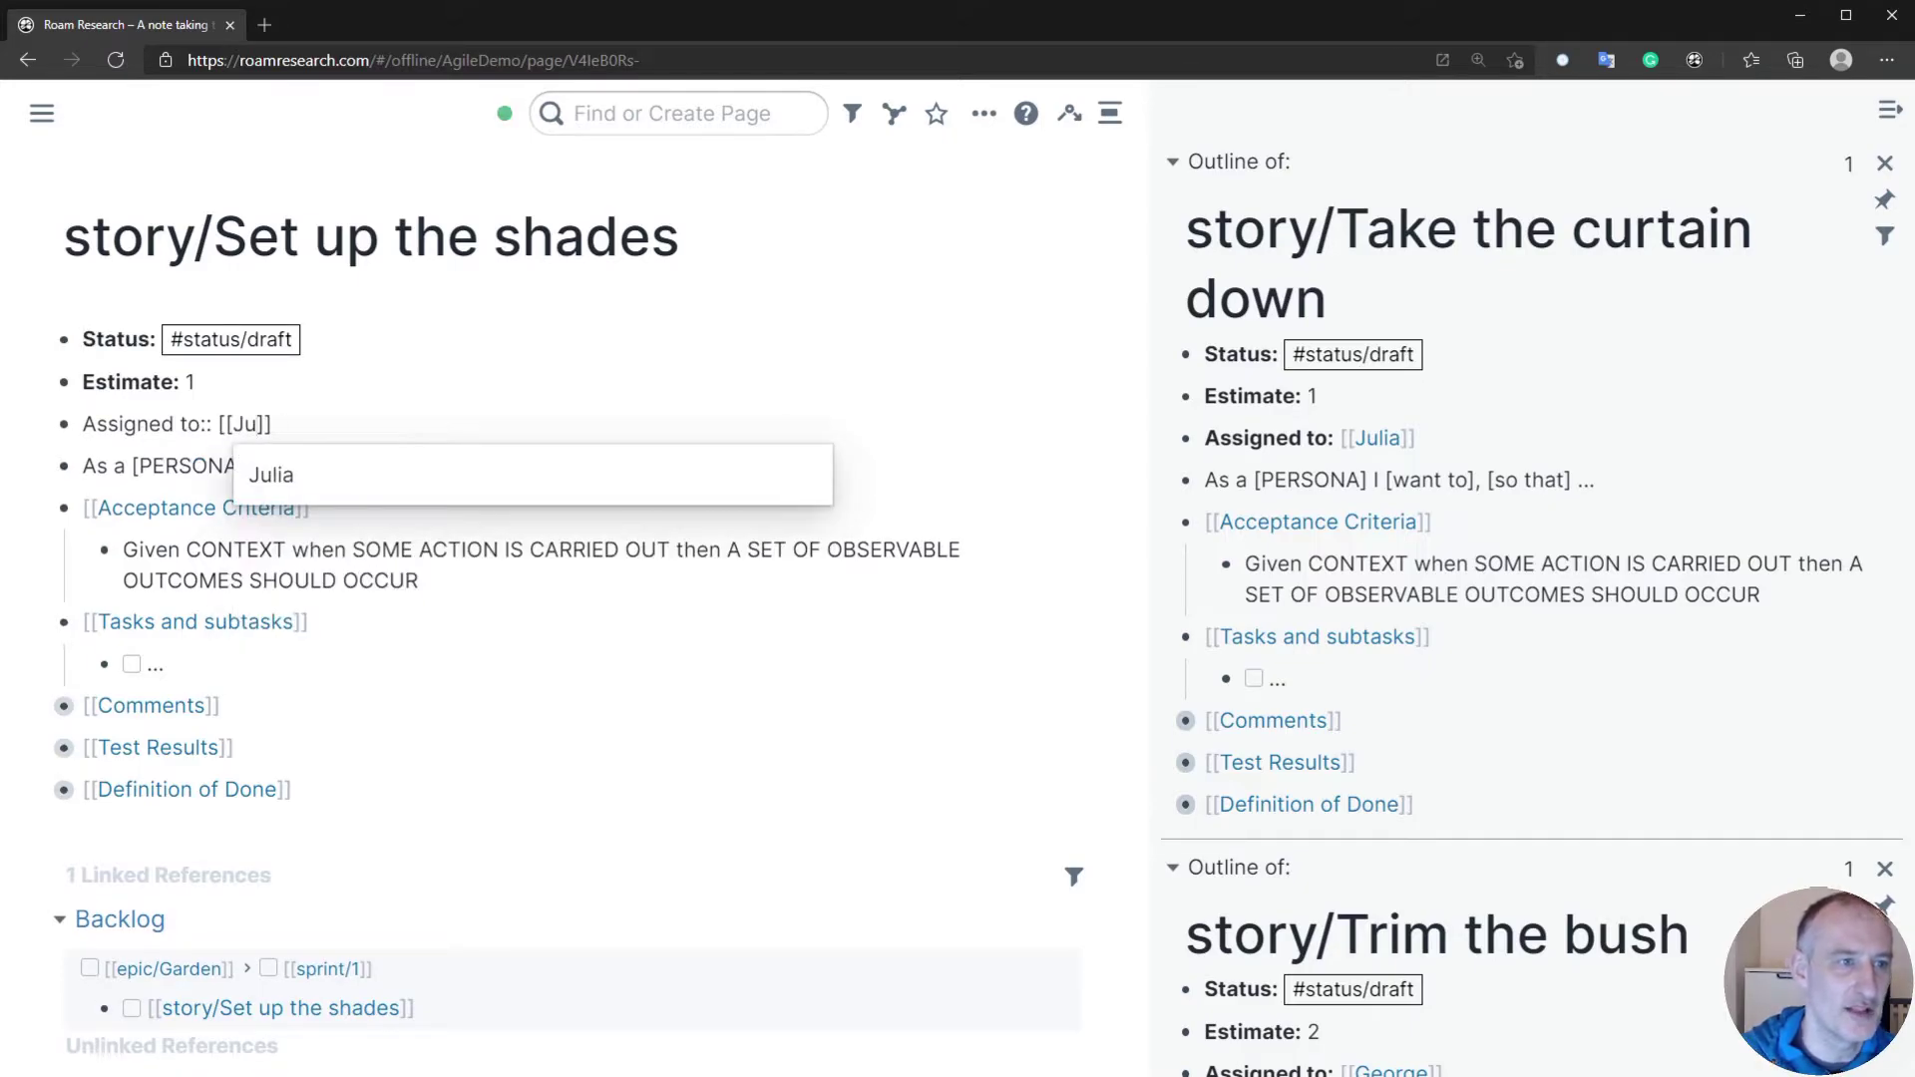
key("Return")
left_click(239, 383)
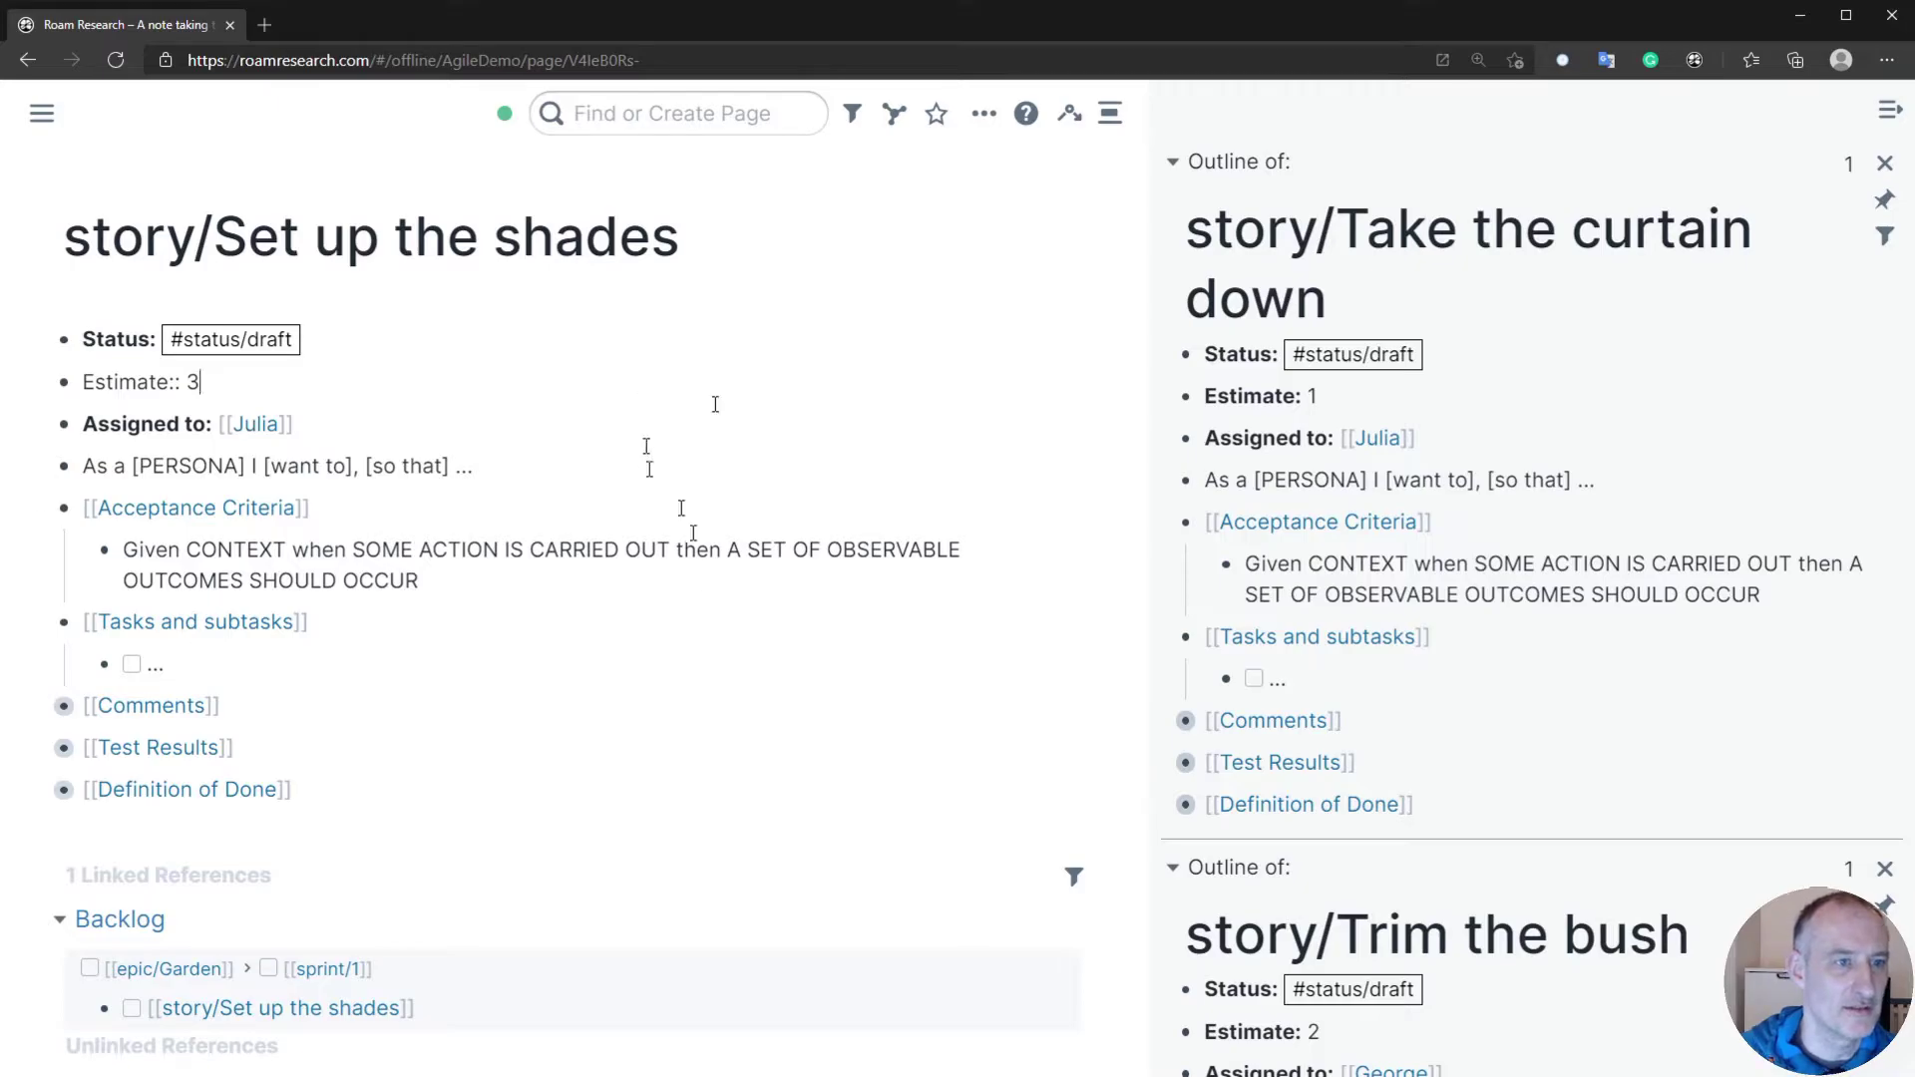
left_click(705, 648)
key("Escape")
- From the Backlog page, open story/Organize the flowers in the sidebar and fill it with the User Story template
key("alt+Left")
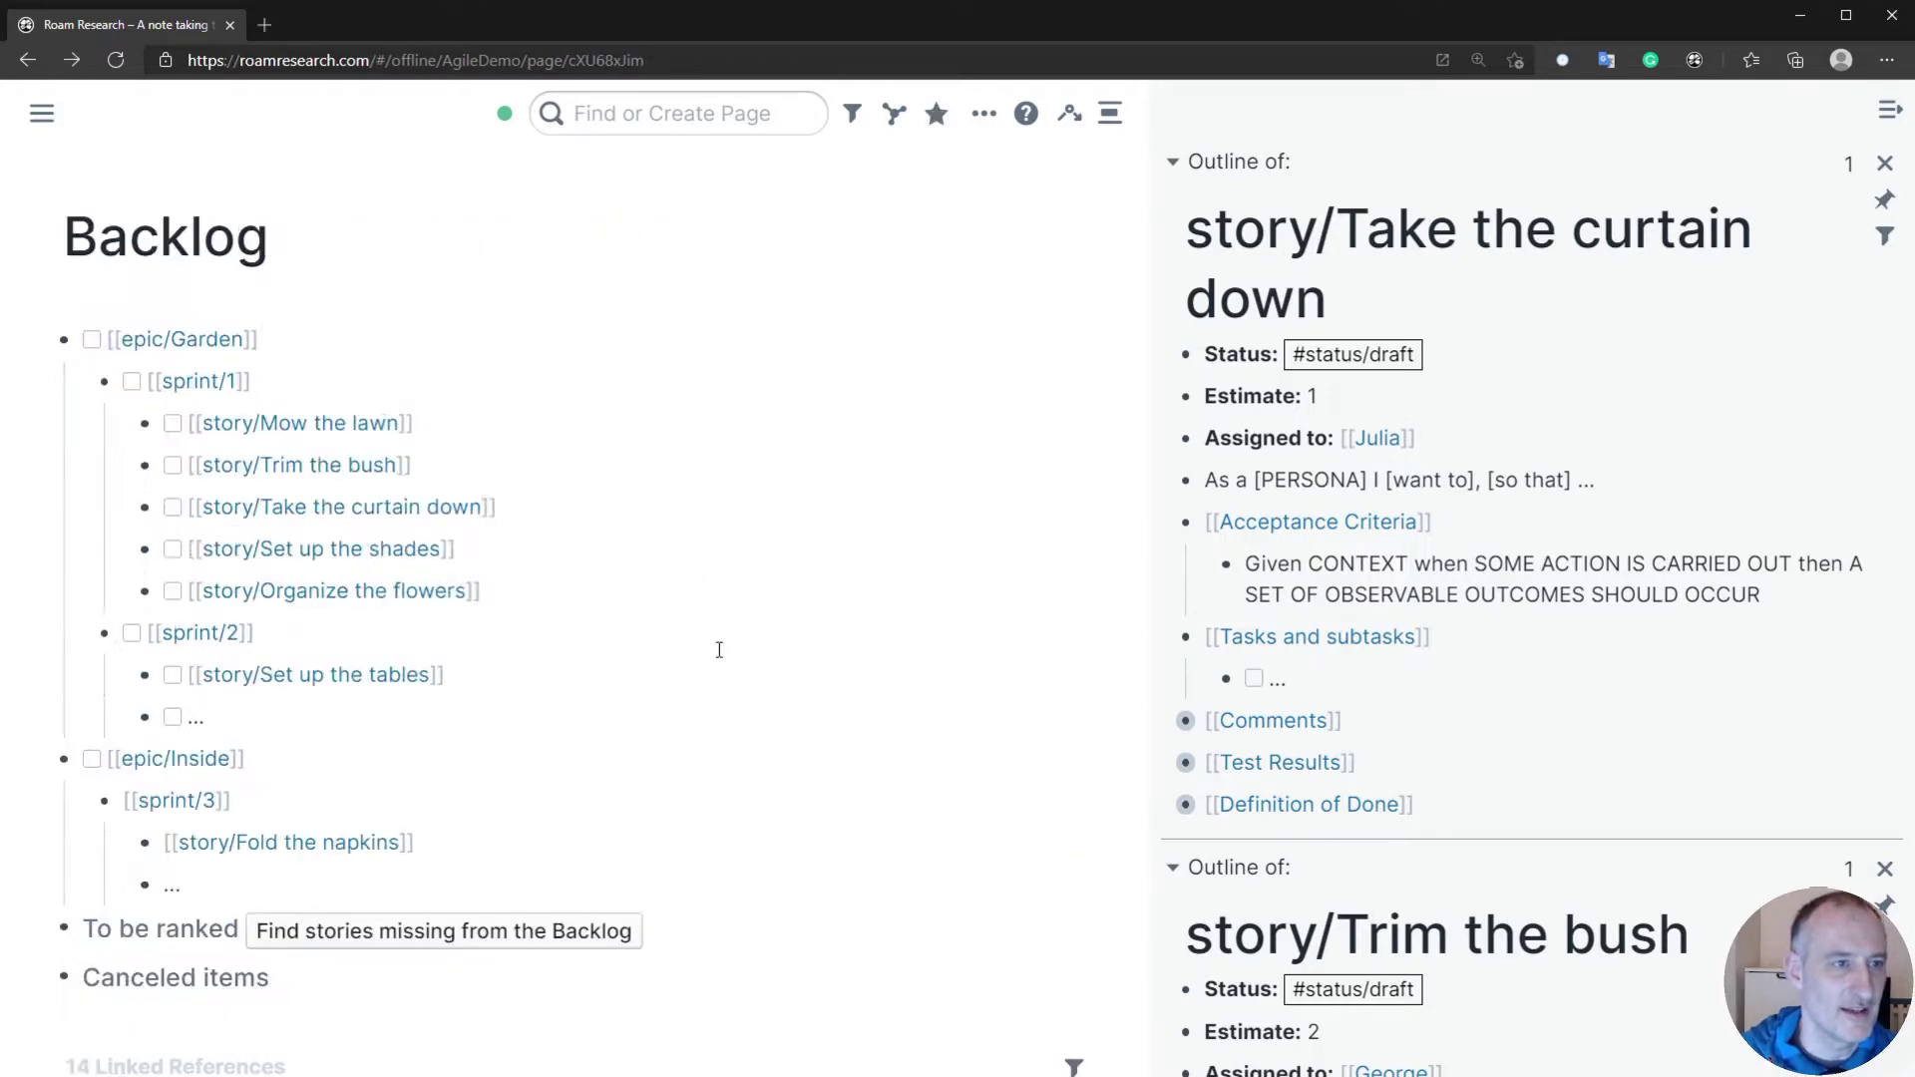
left_click(382, 599, "shift")
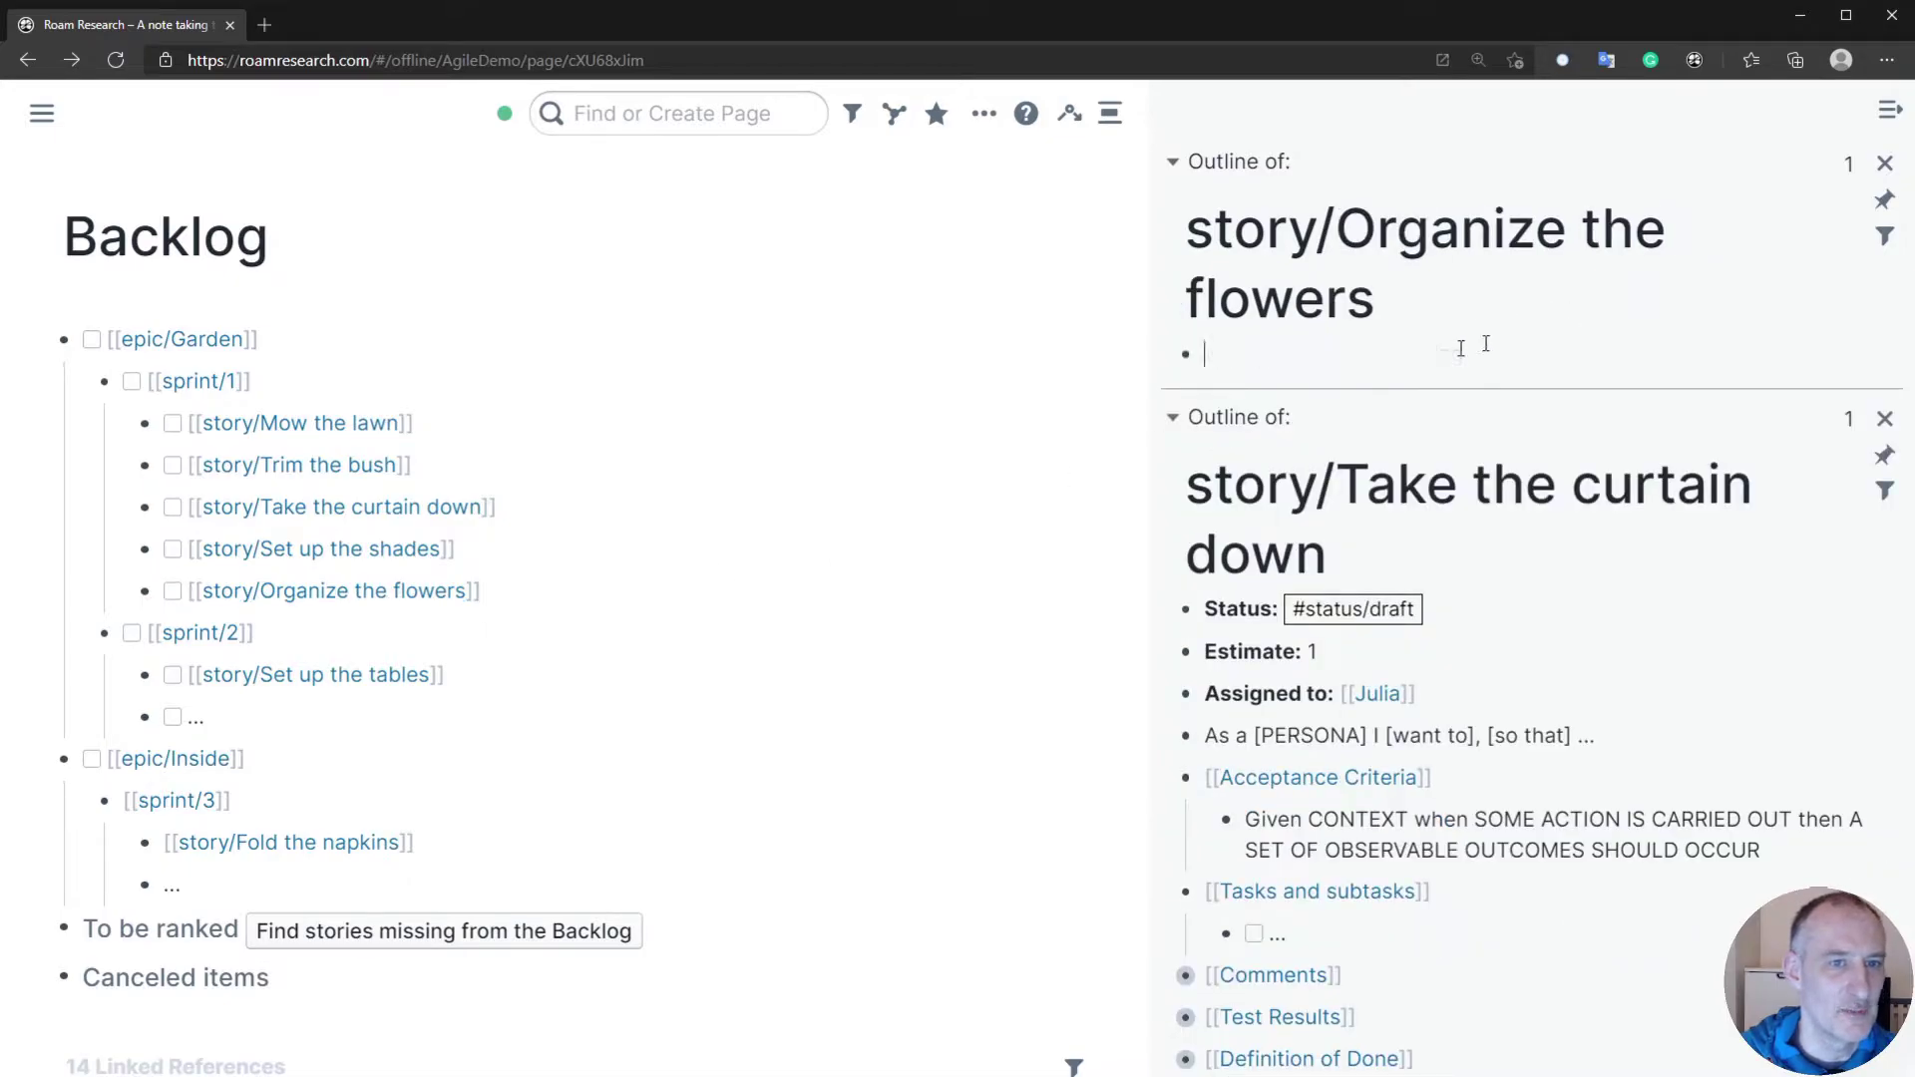
left_click(1427, 354)
type(";;")
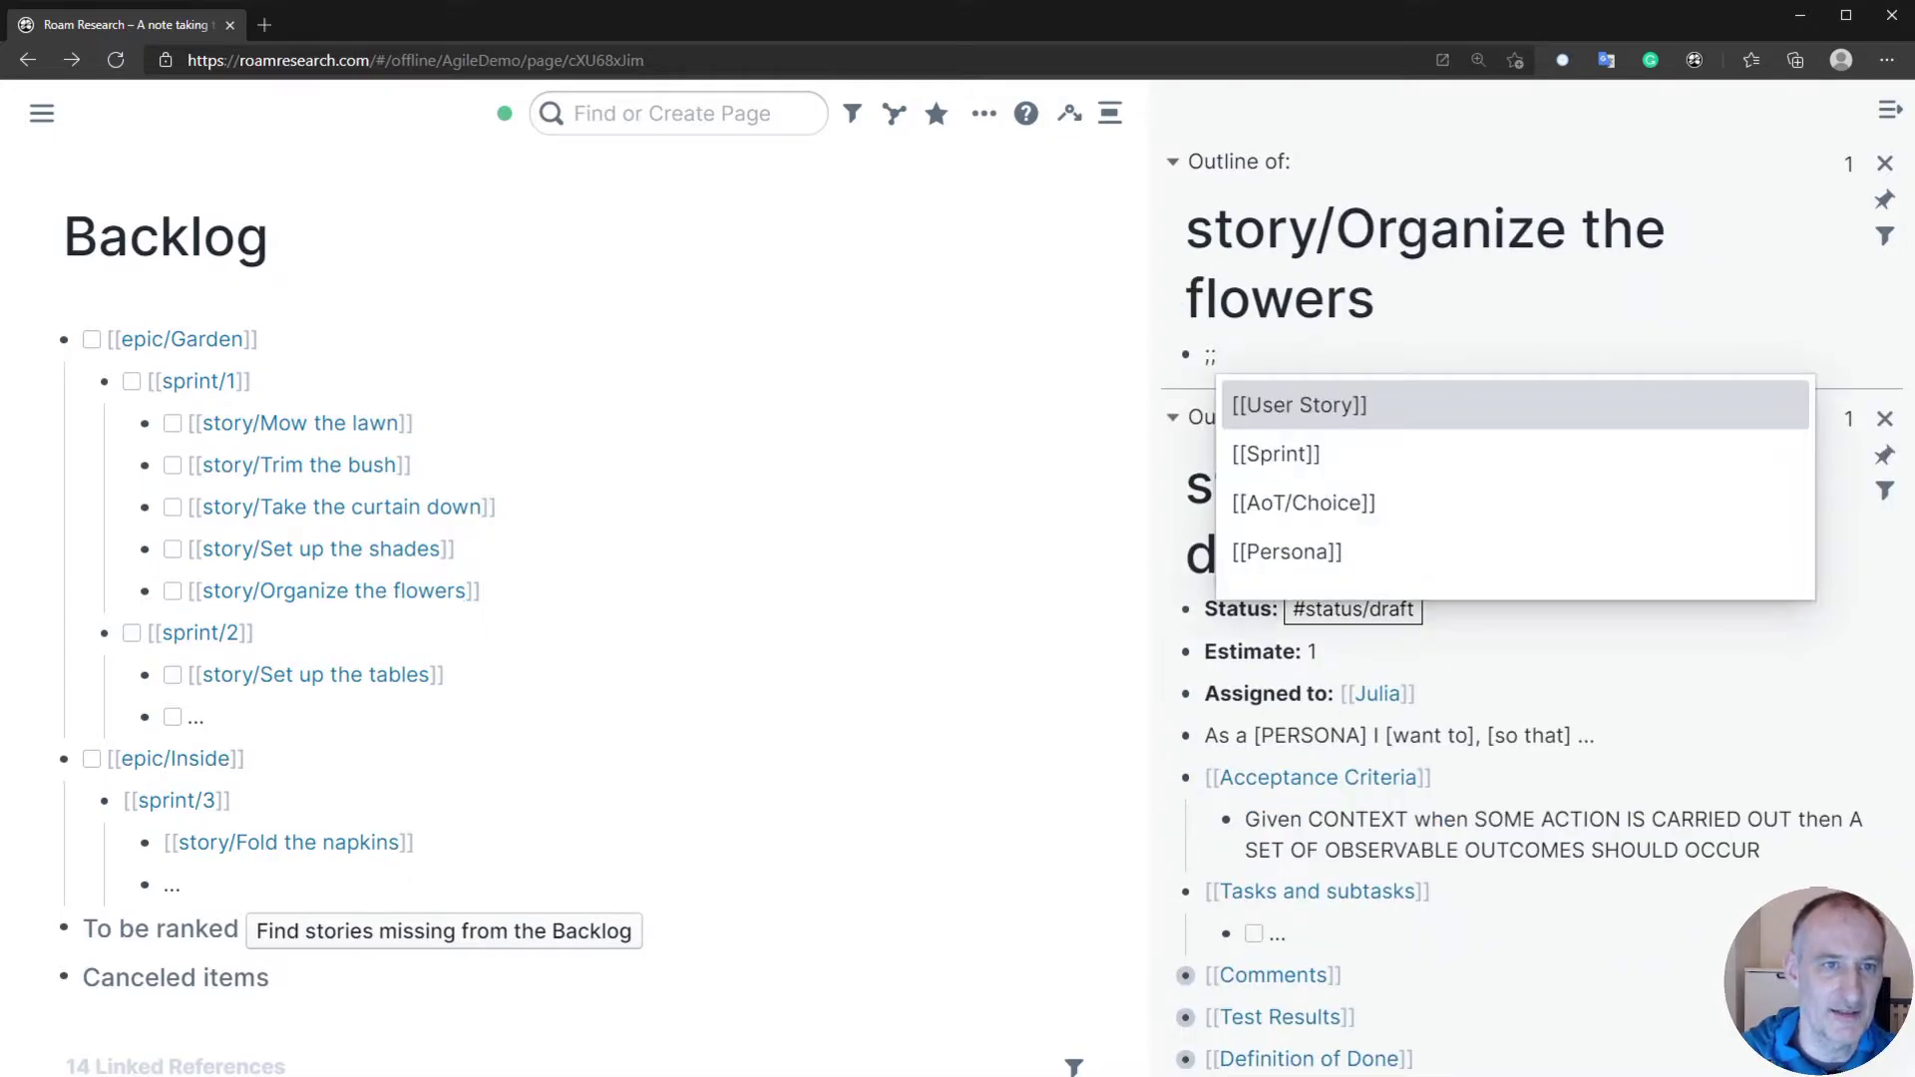
key("Return")
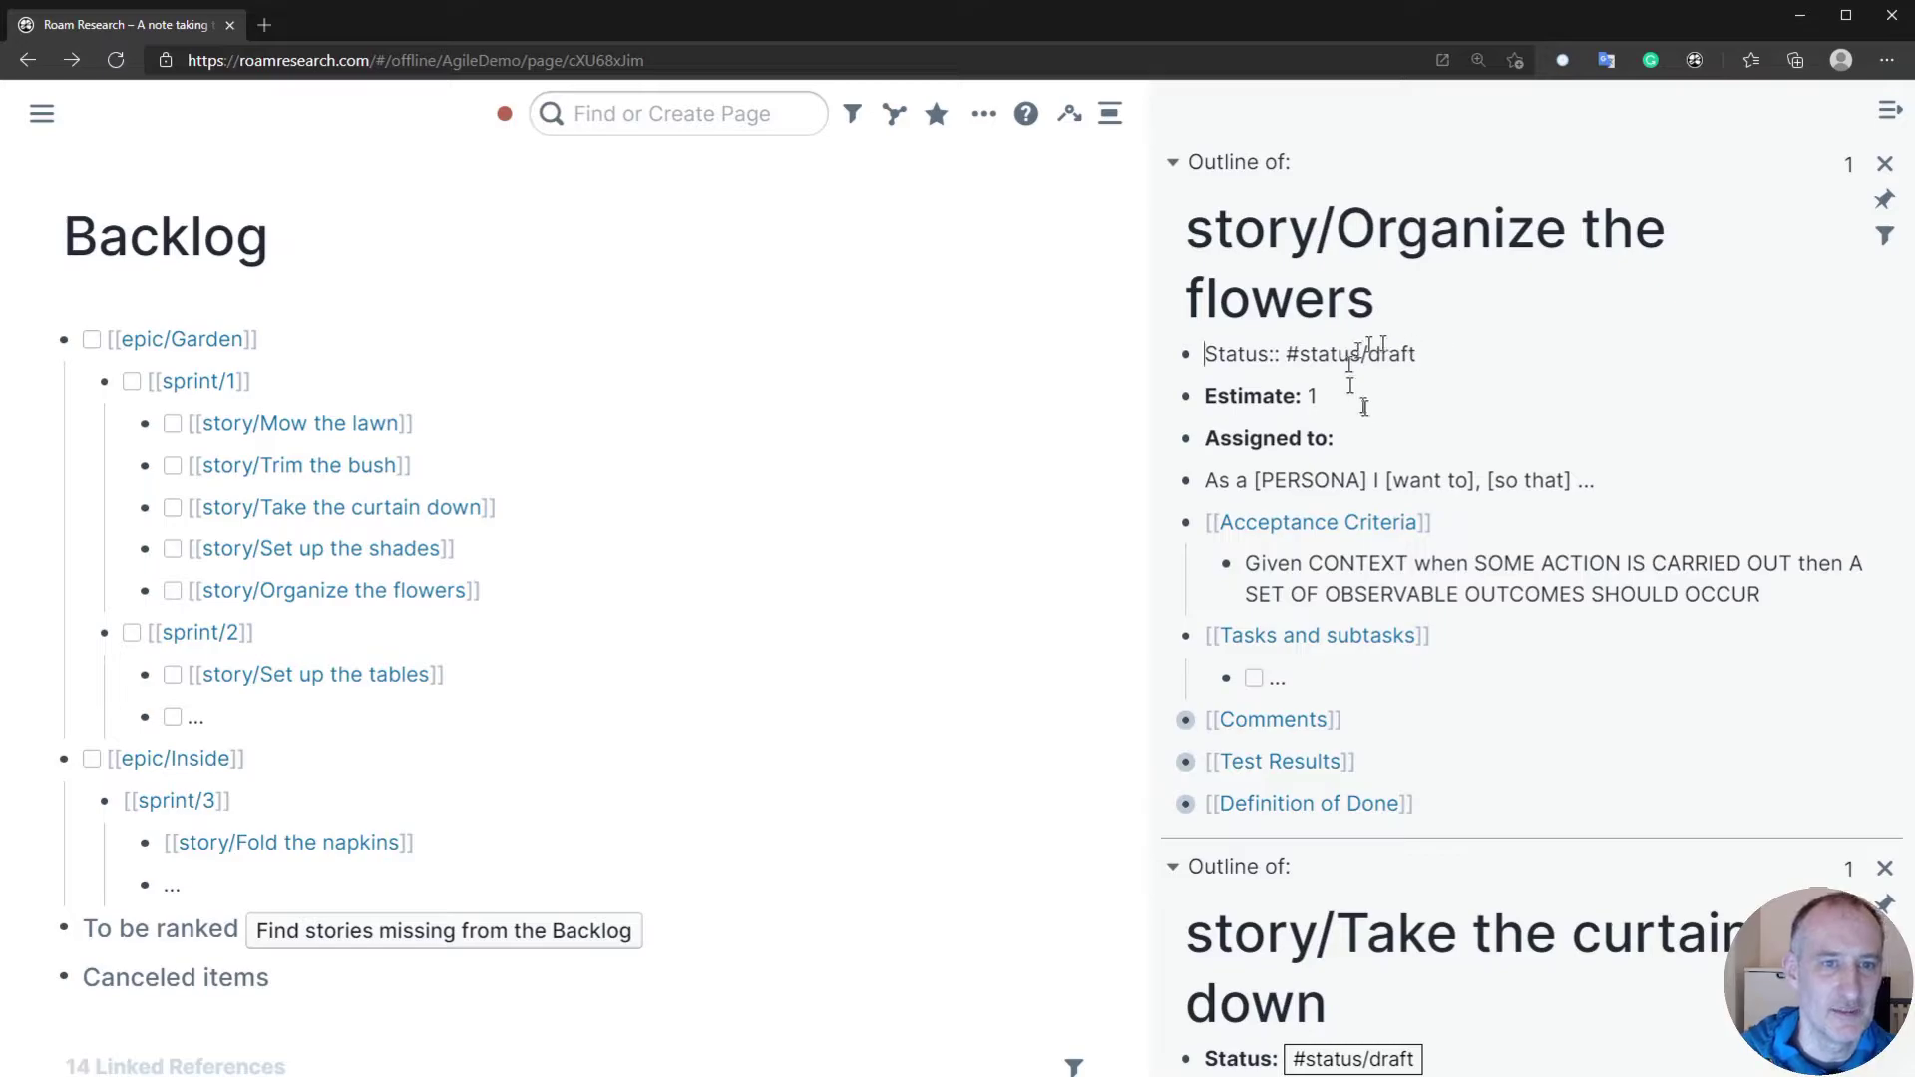
- Assign the Organize the flowers story to the same team member as Trim the bush, keeping its estimate at 1
left_click(1382, 438)
type("[[geo")
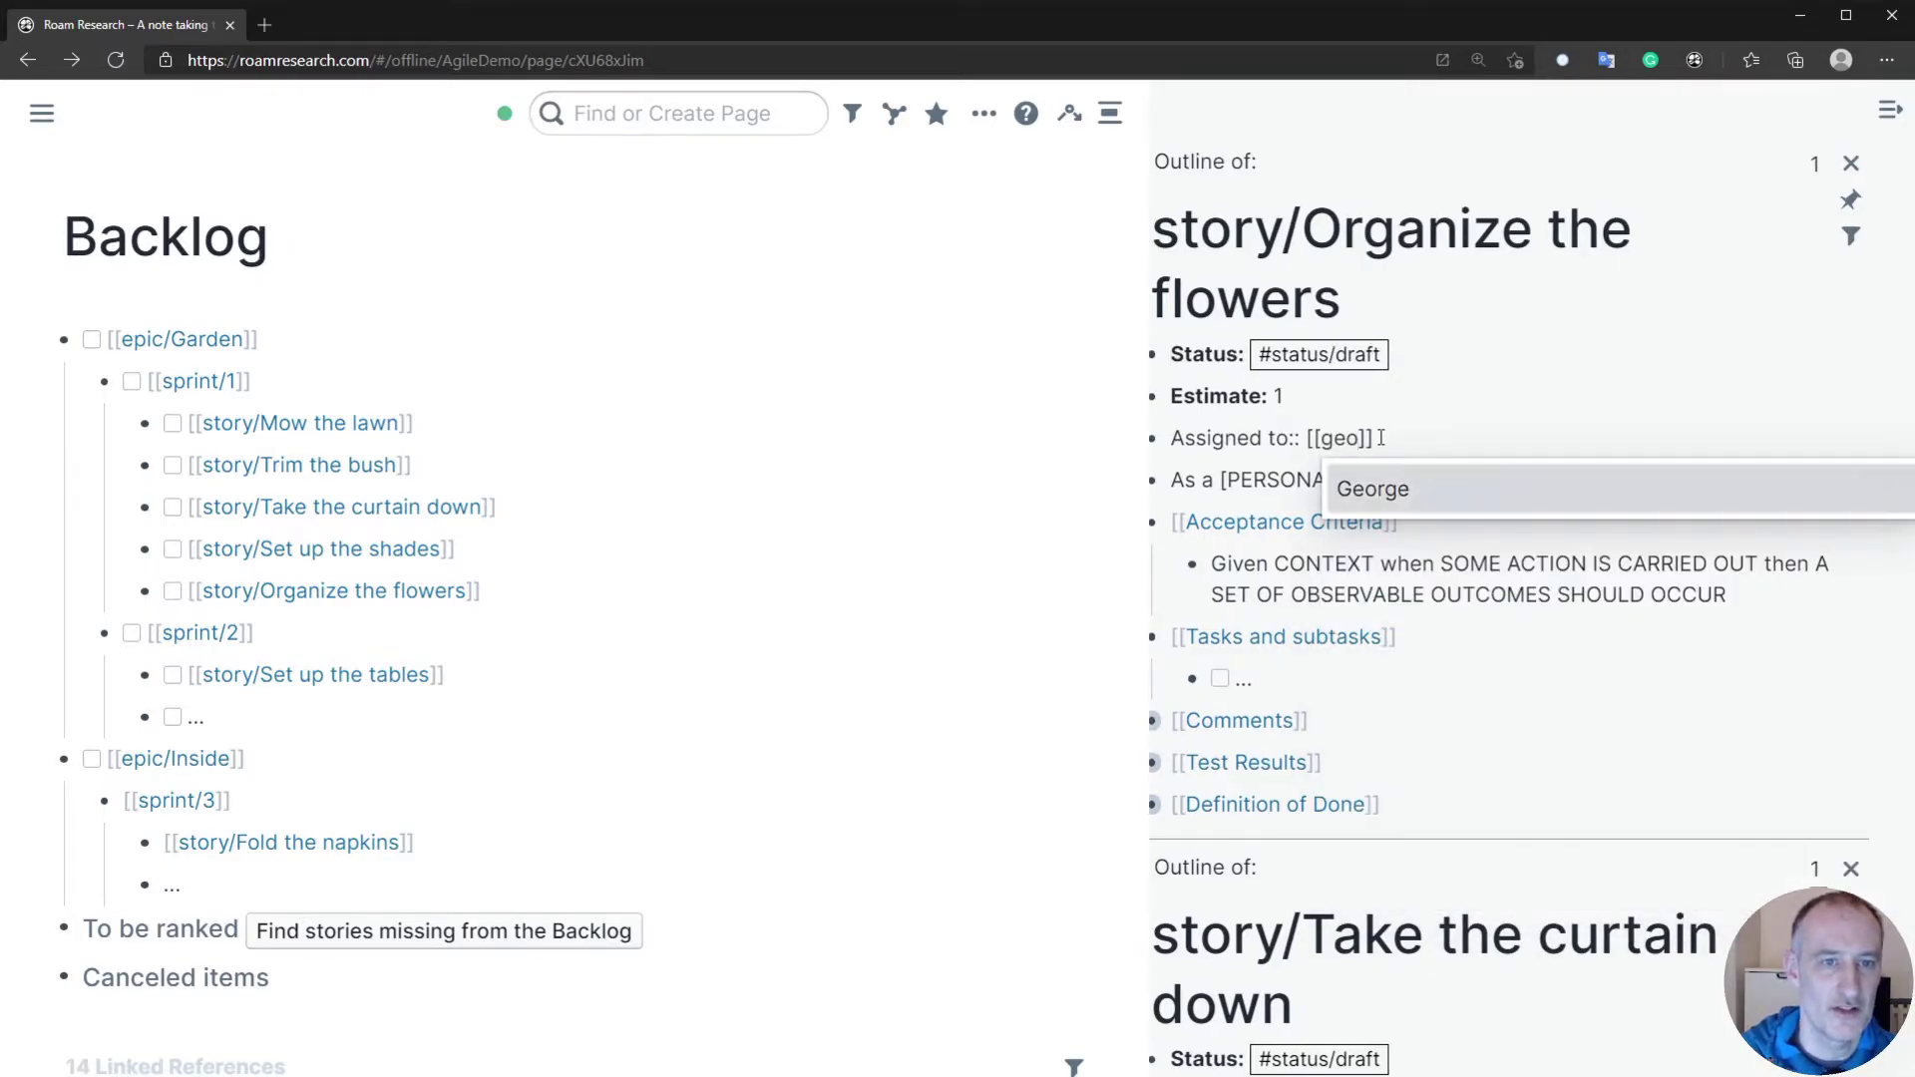
key("Return")
left_click(1396, 398)
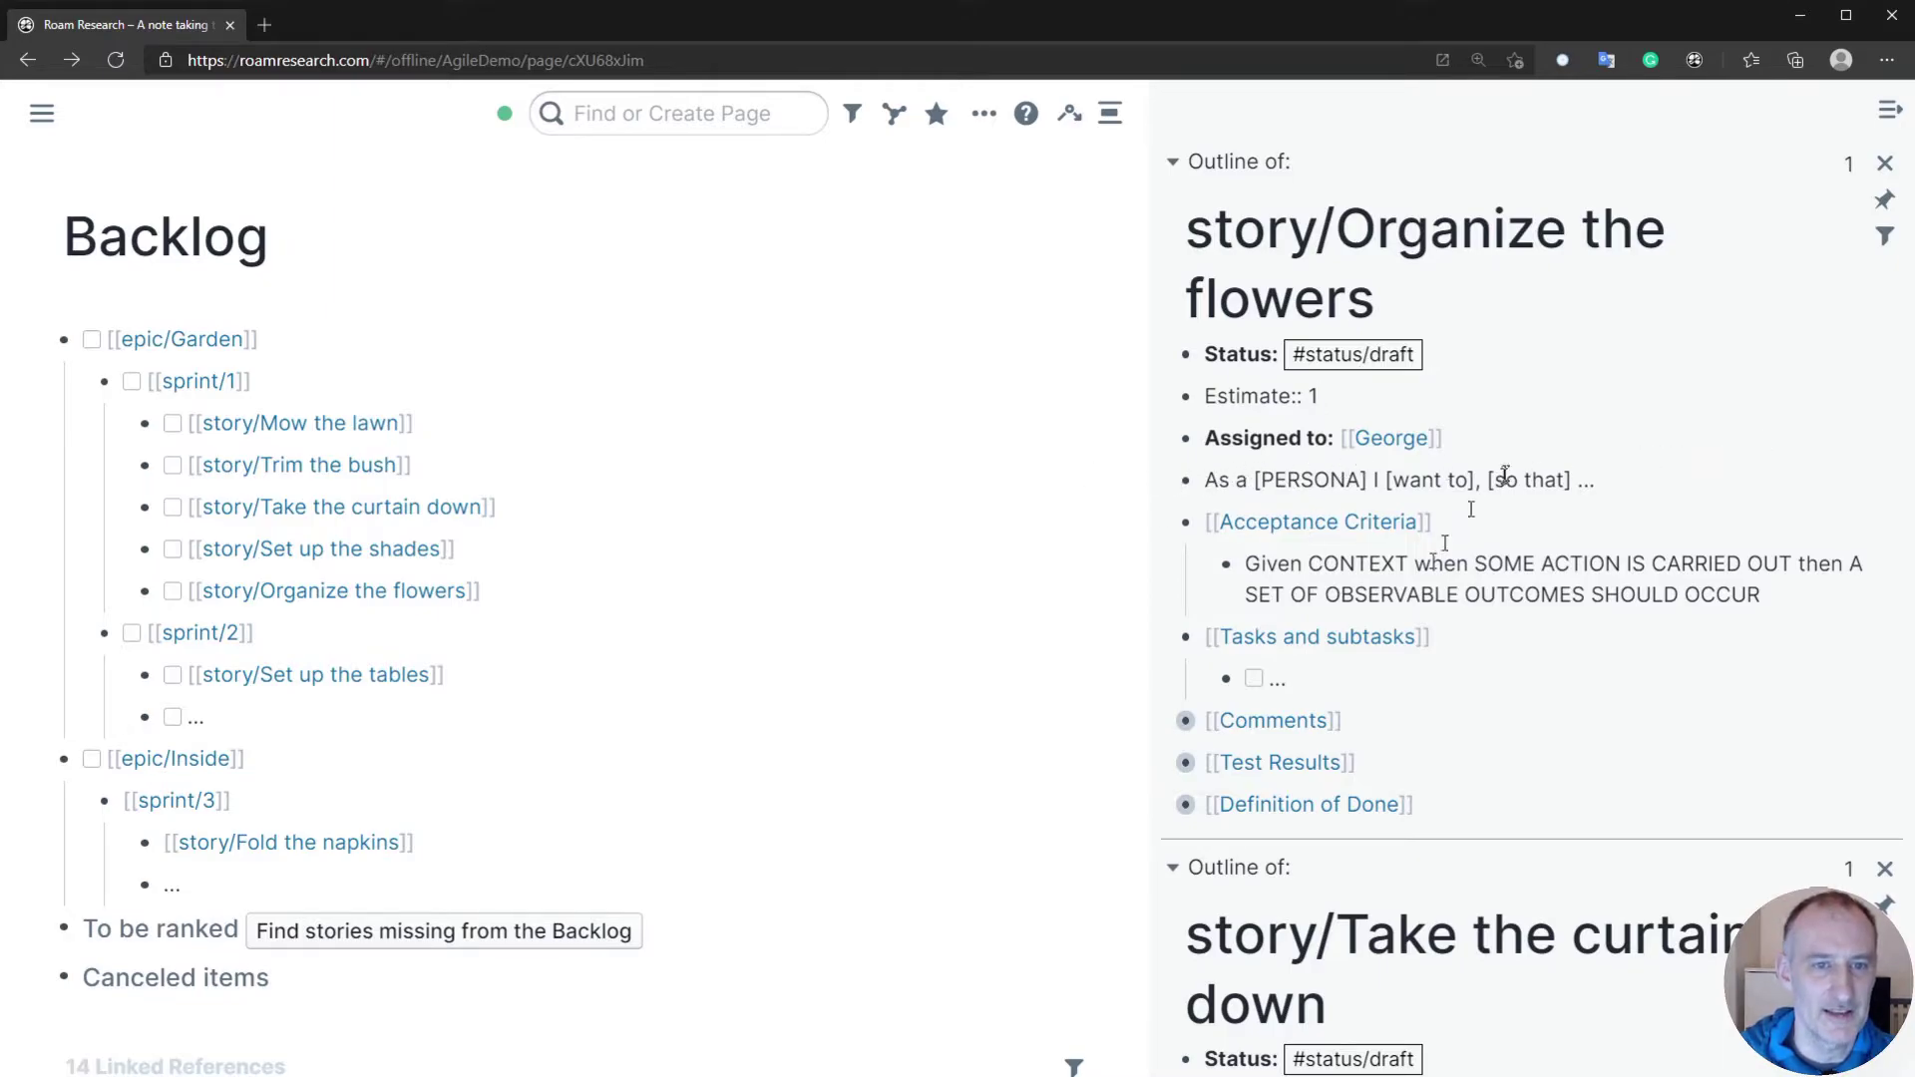
- Close all story outlines in the sidebar and open the Backlog page there instead
left_click(1888, 167)
left_click(1889, 166)
left_click(1888, 166)
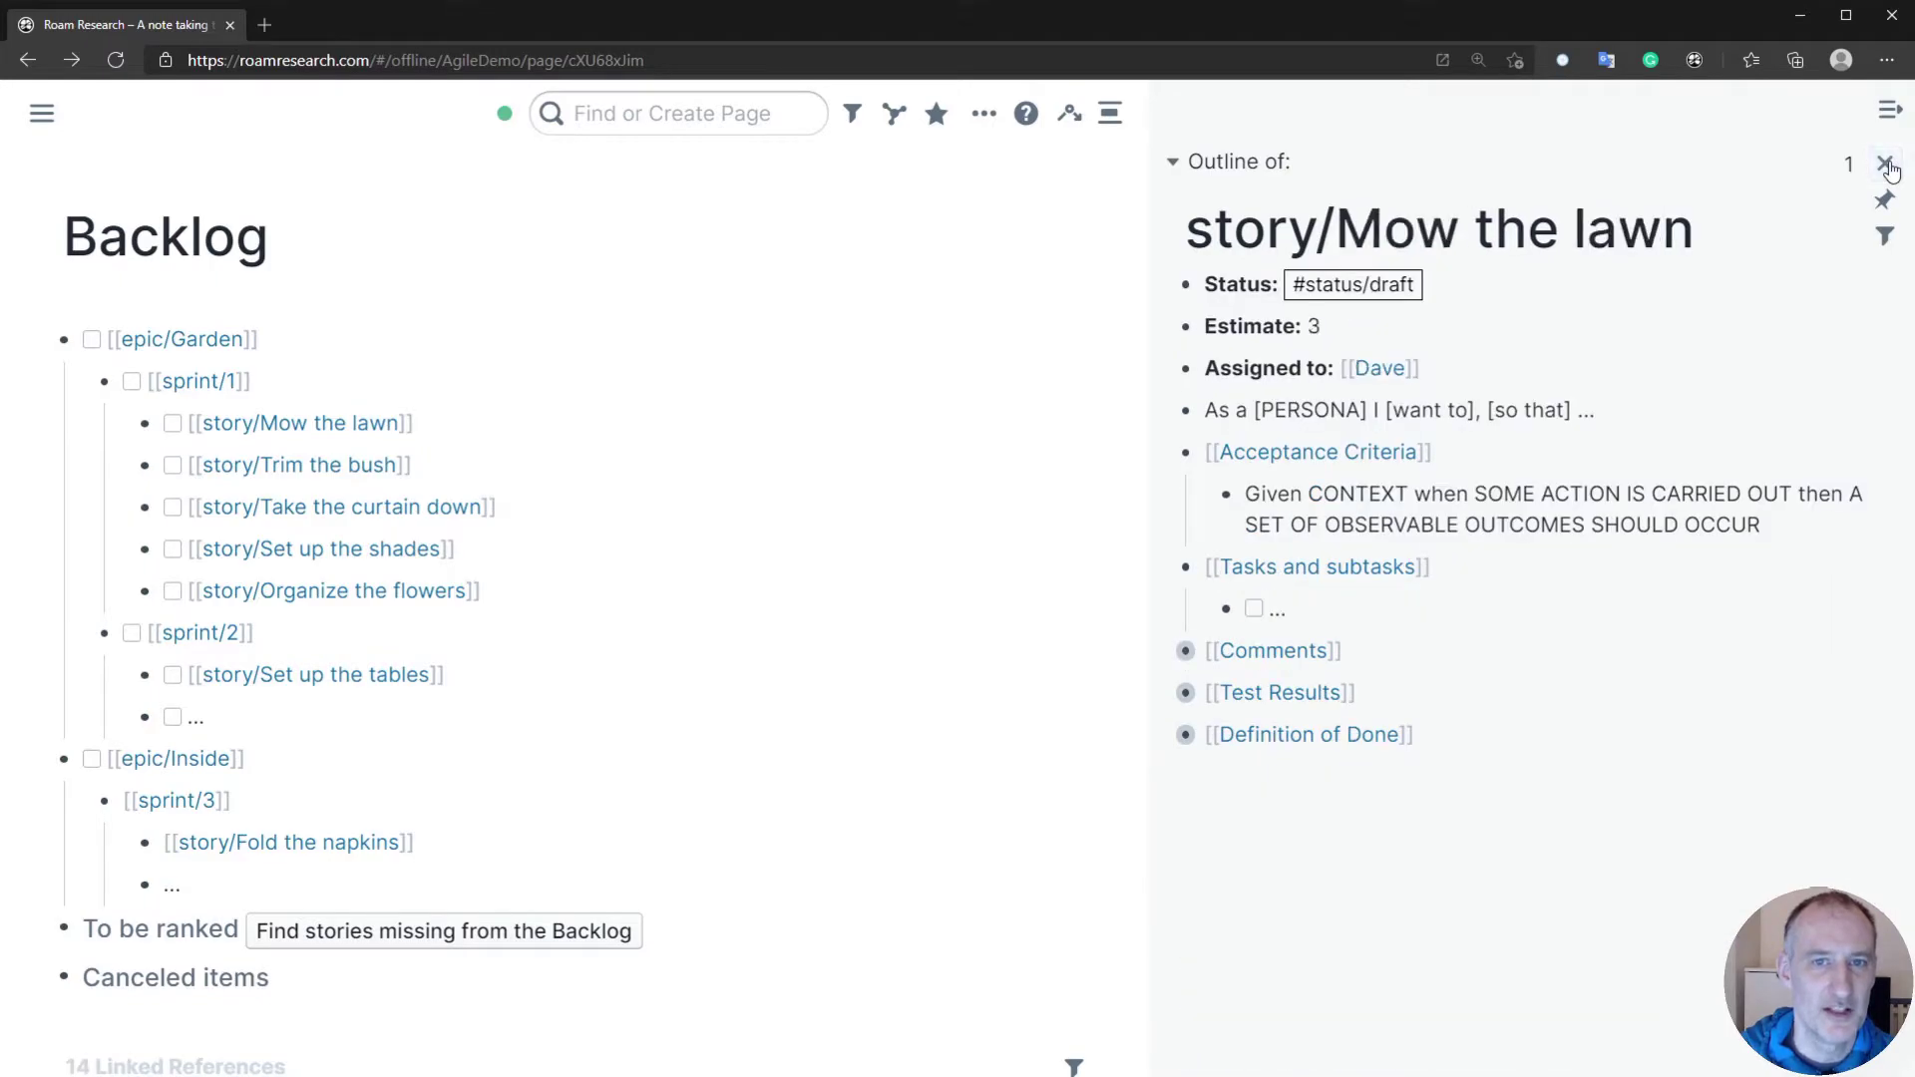
left_click(1888, 166)
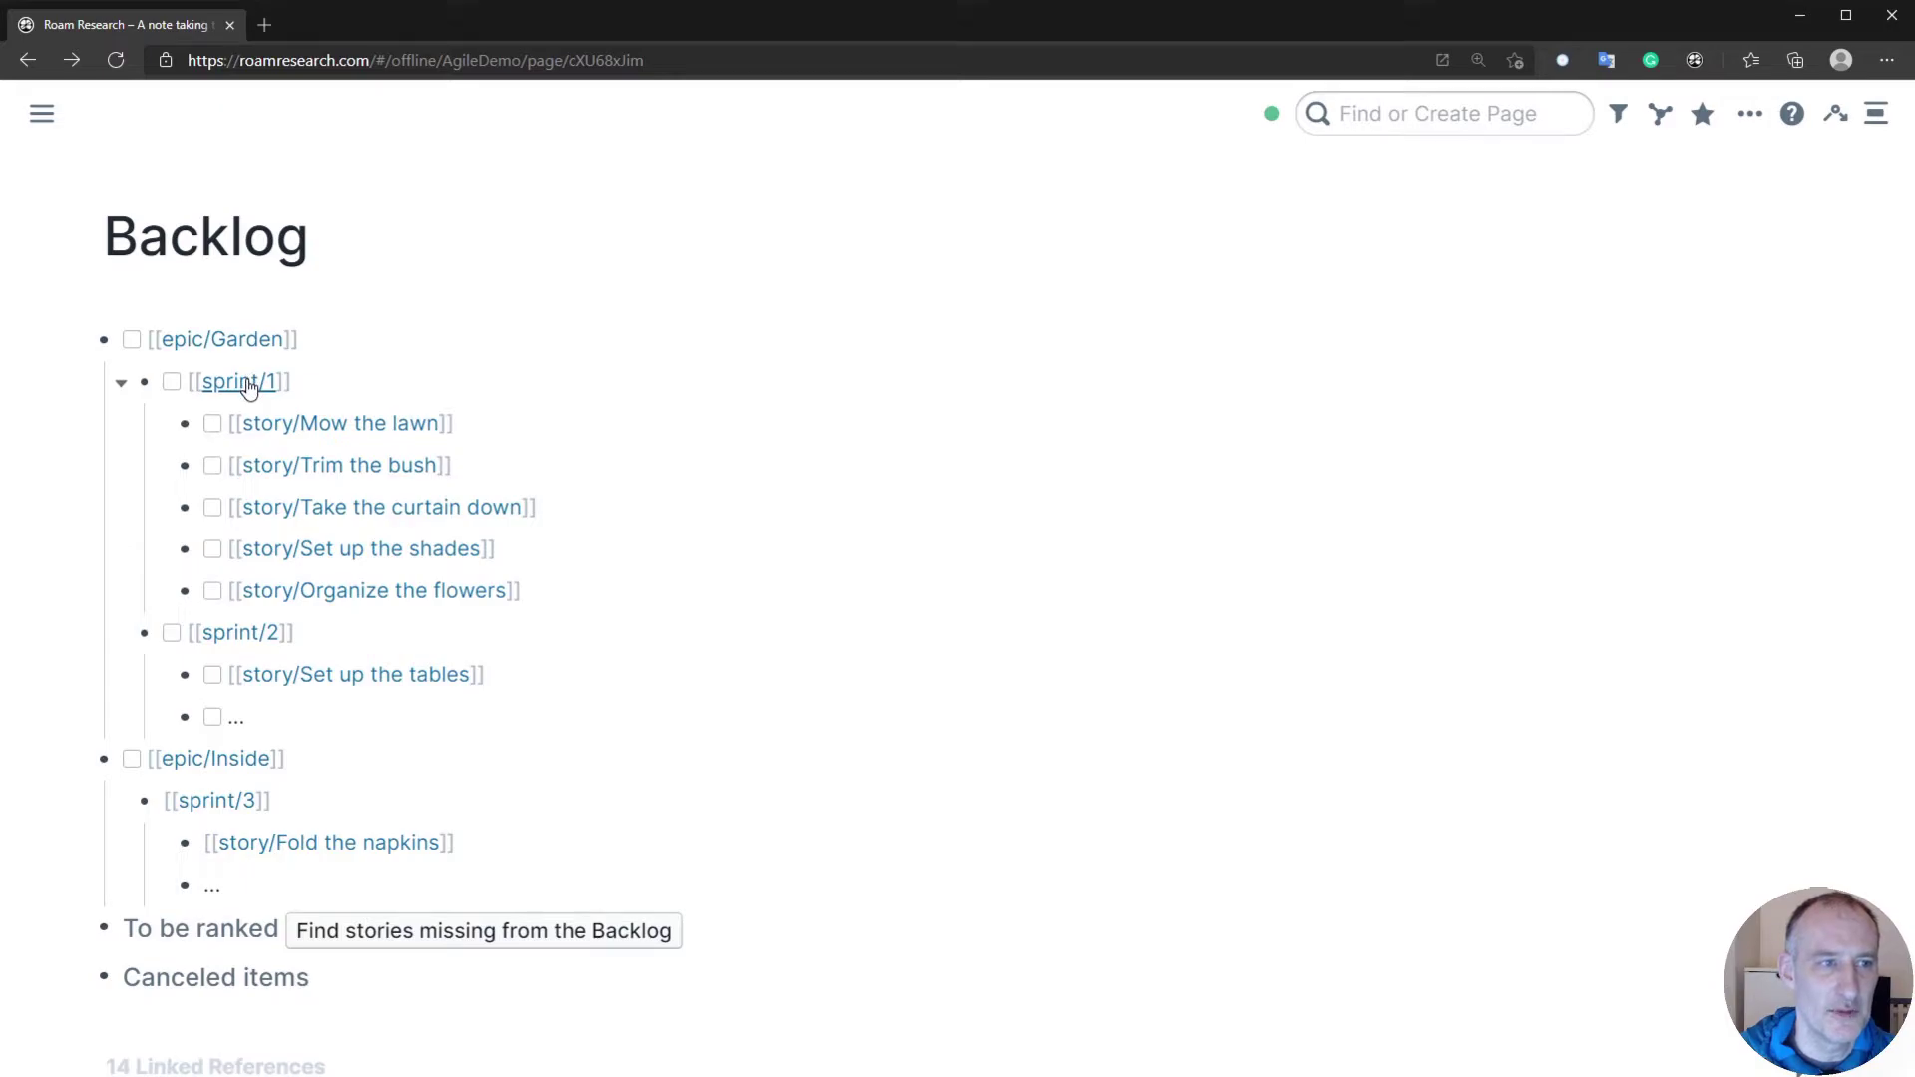
right_click(301, 244)
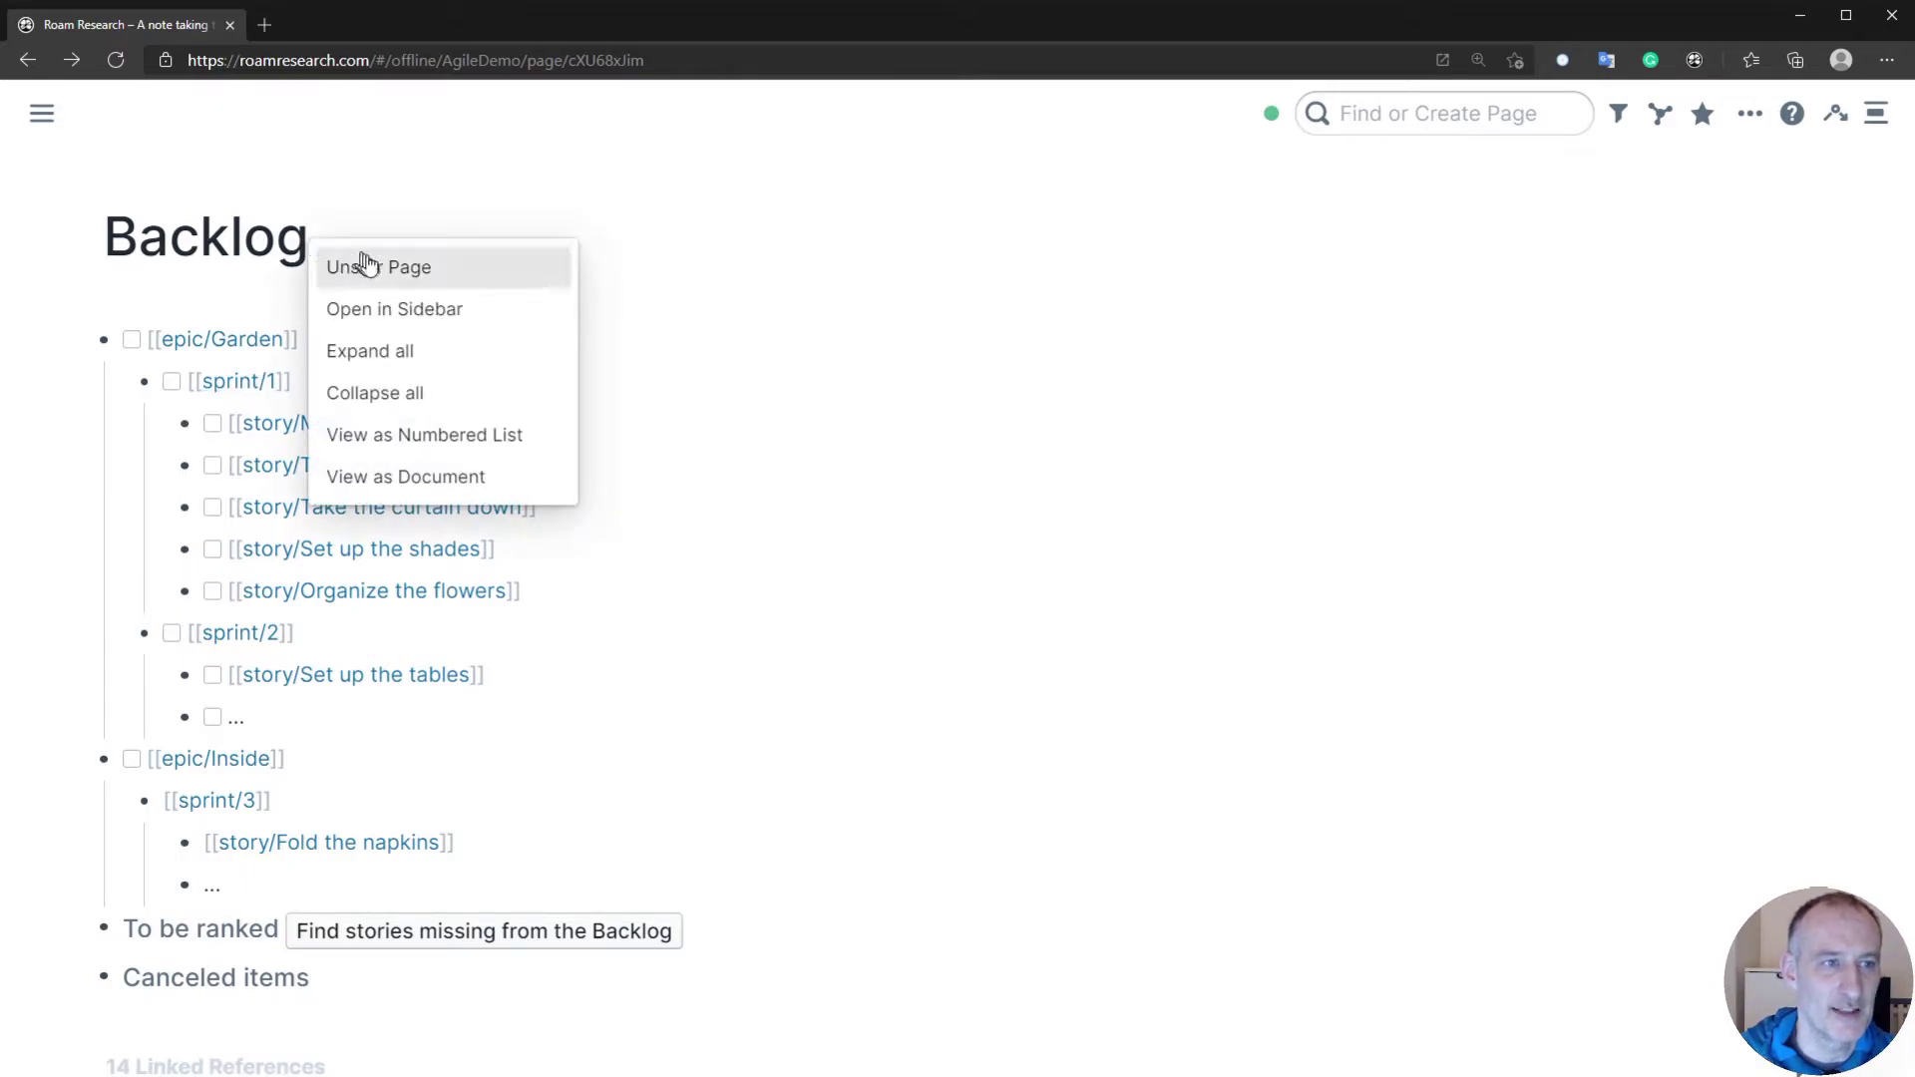
left_click(459, 315)
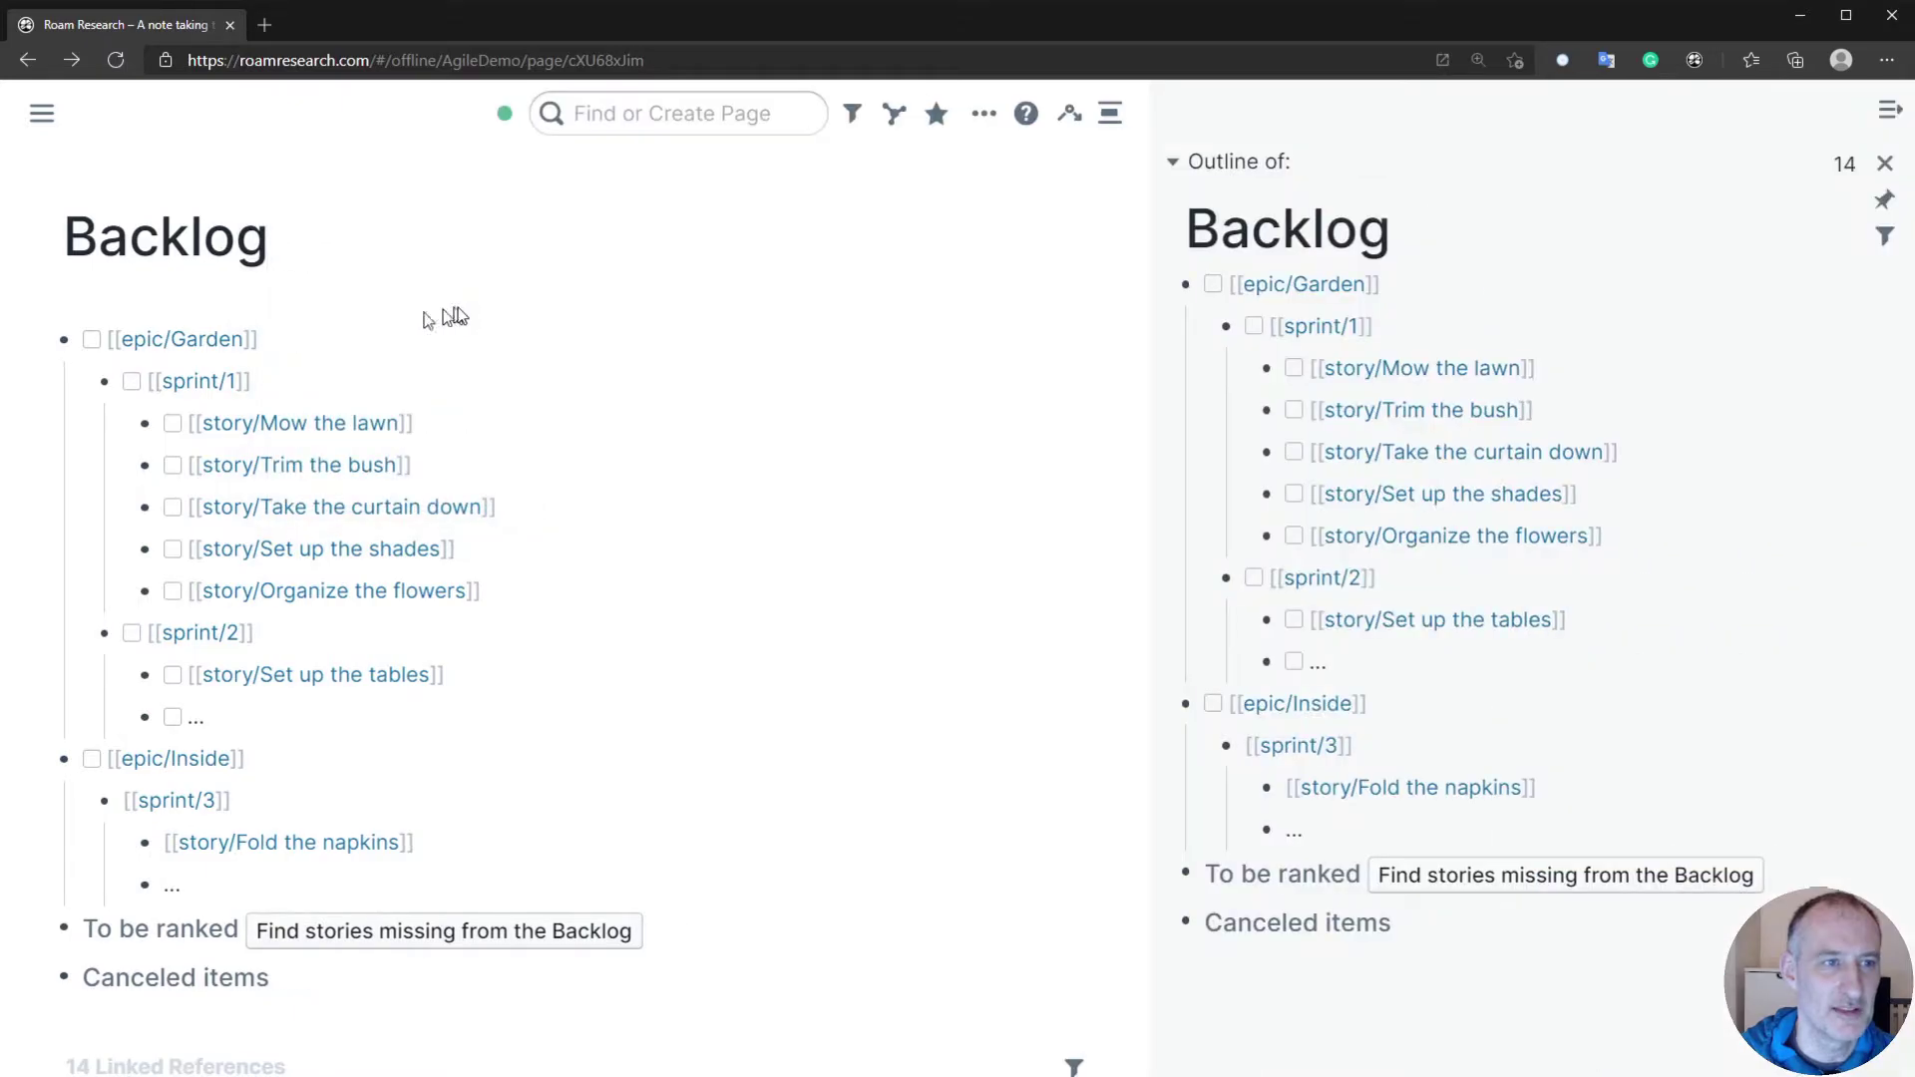
- Open the sprint/1 page from the Backlog and fill it with the Sprint template
left_click(211, 384)
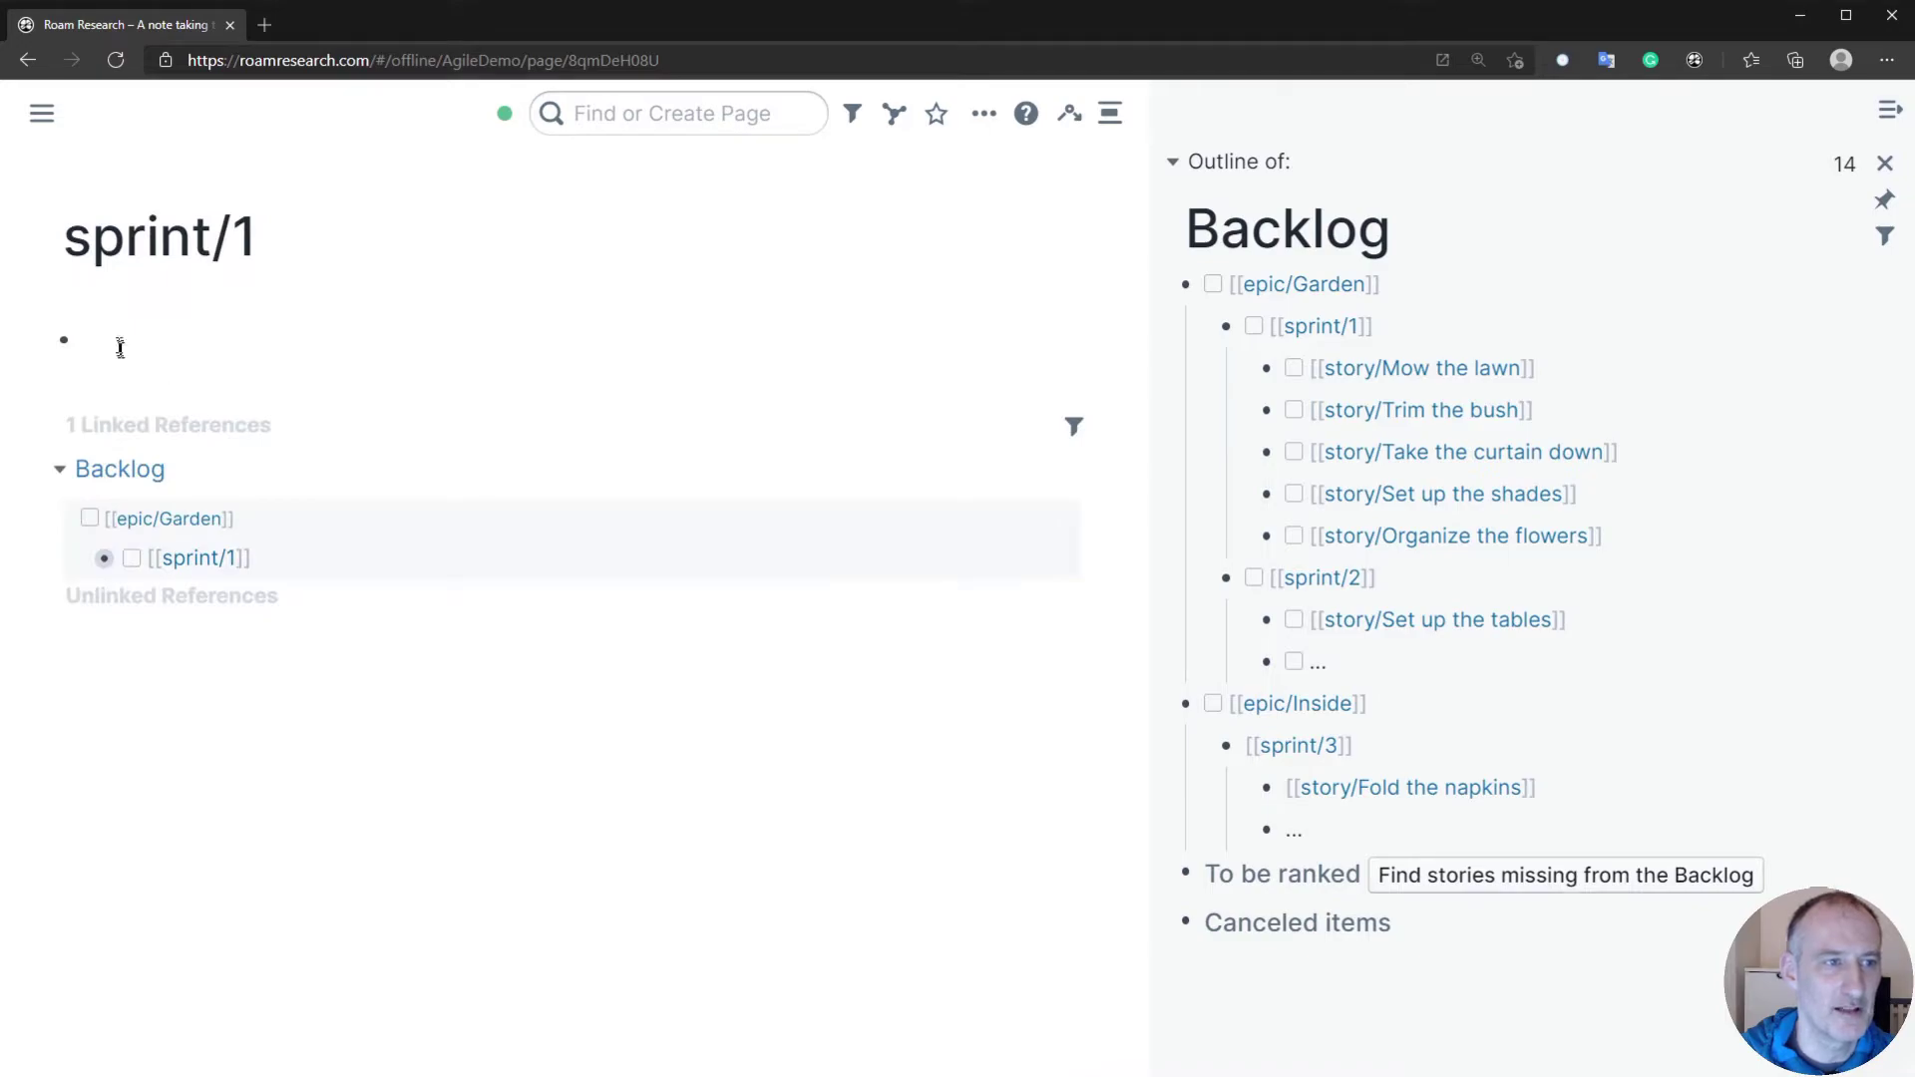
type(";")
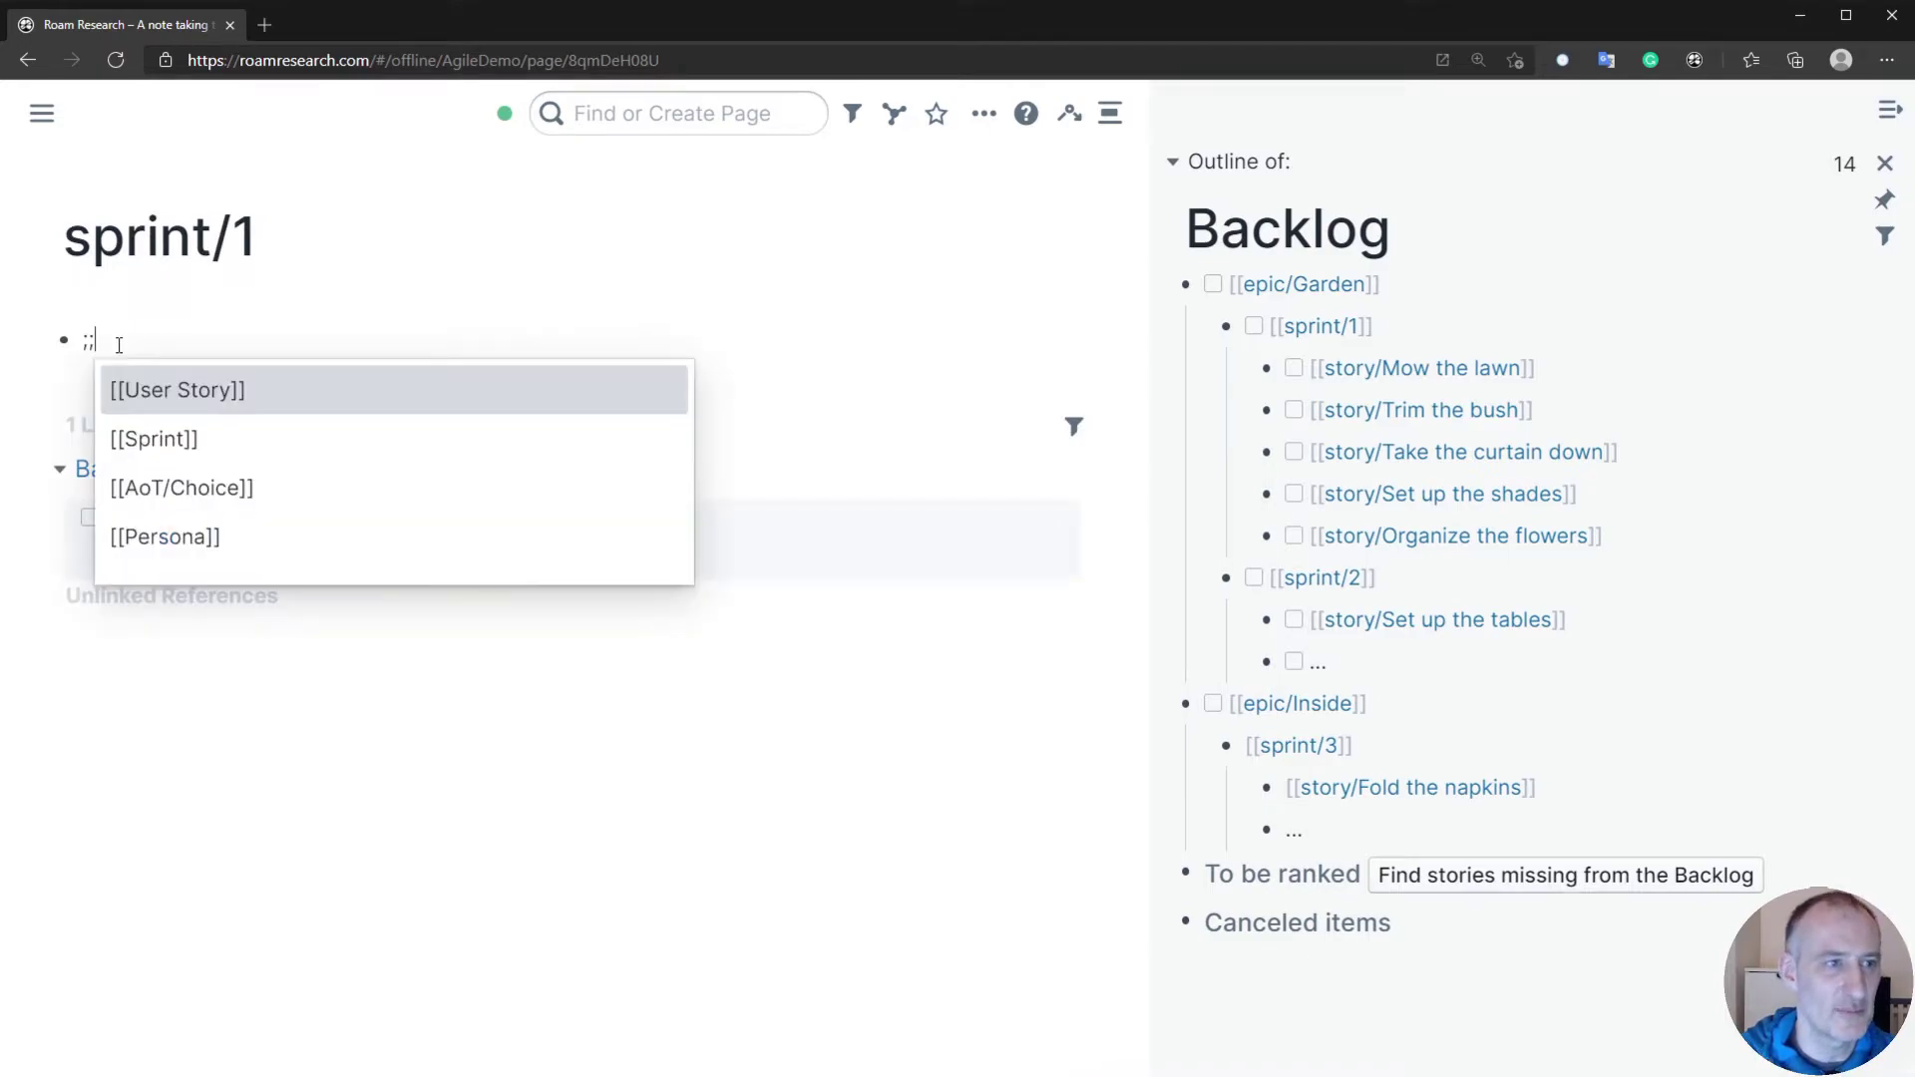
type("sp")
key("Return")
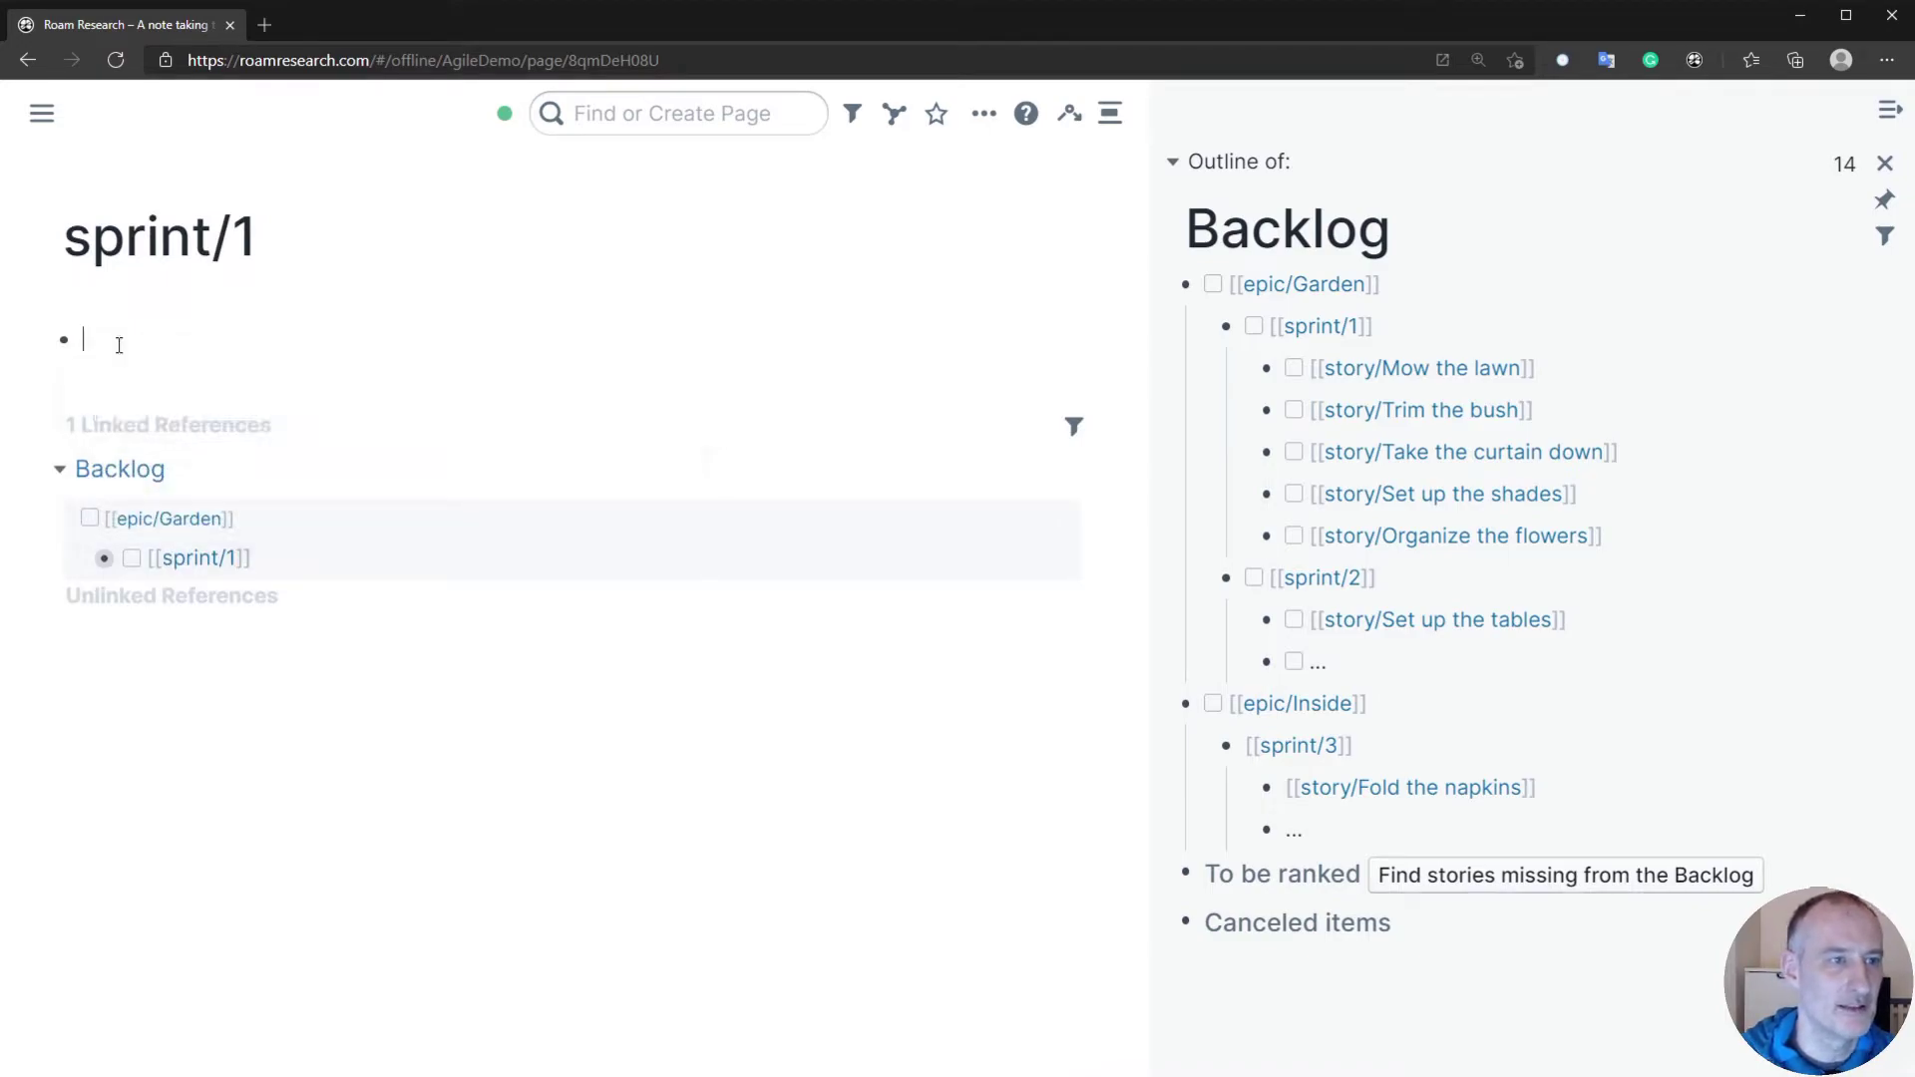
left_click(439, 212)
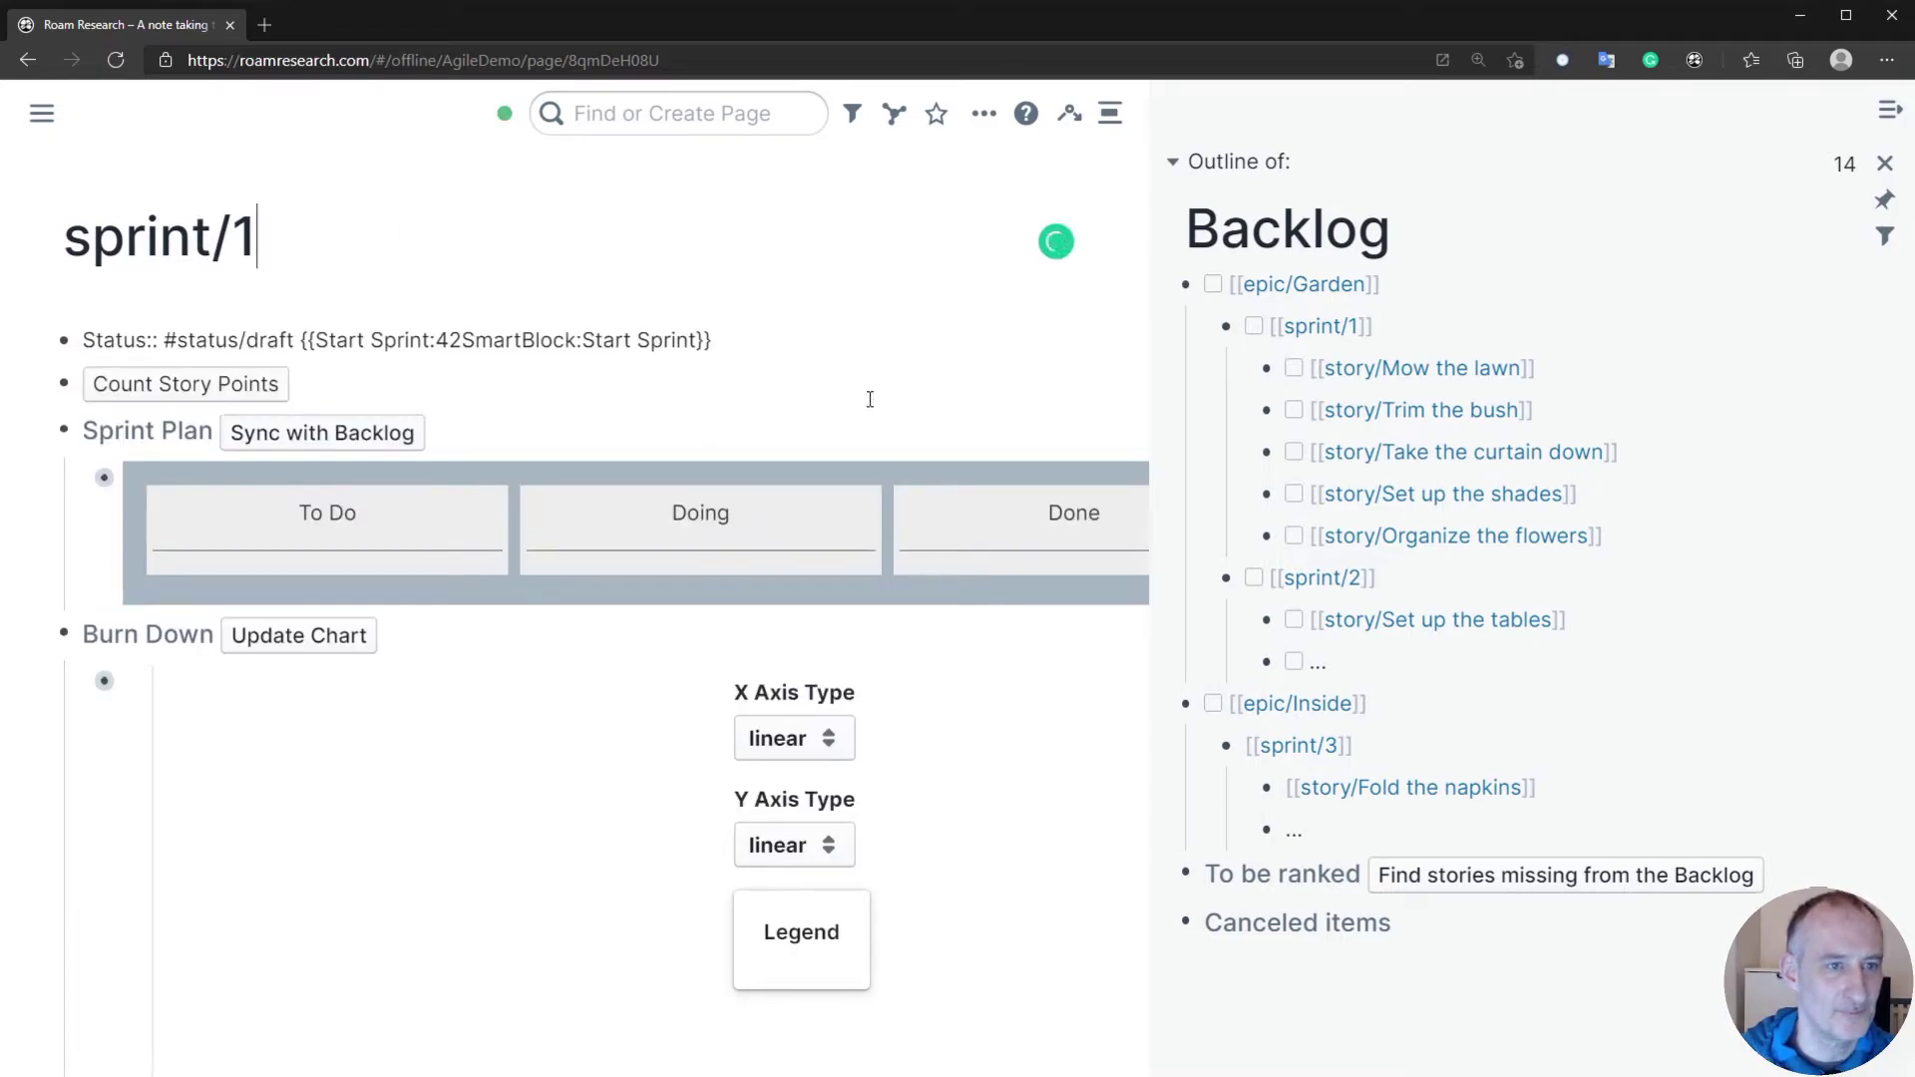
- Sync the sprint/1 Sprint Plan with the Backlog and count its story points
left_click(354, 435)
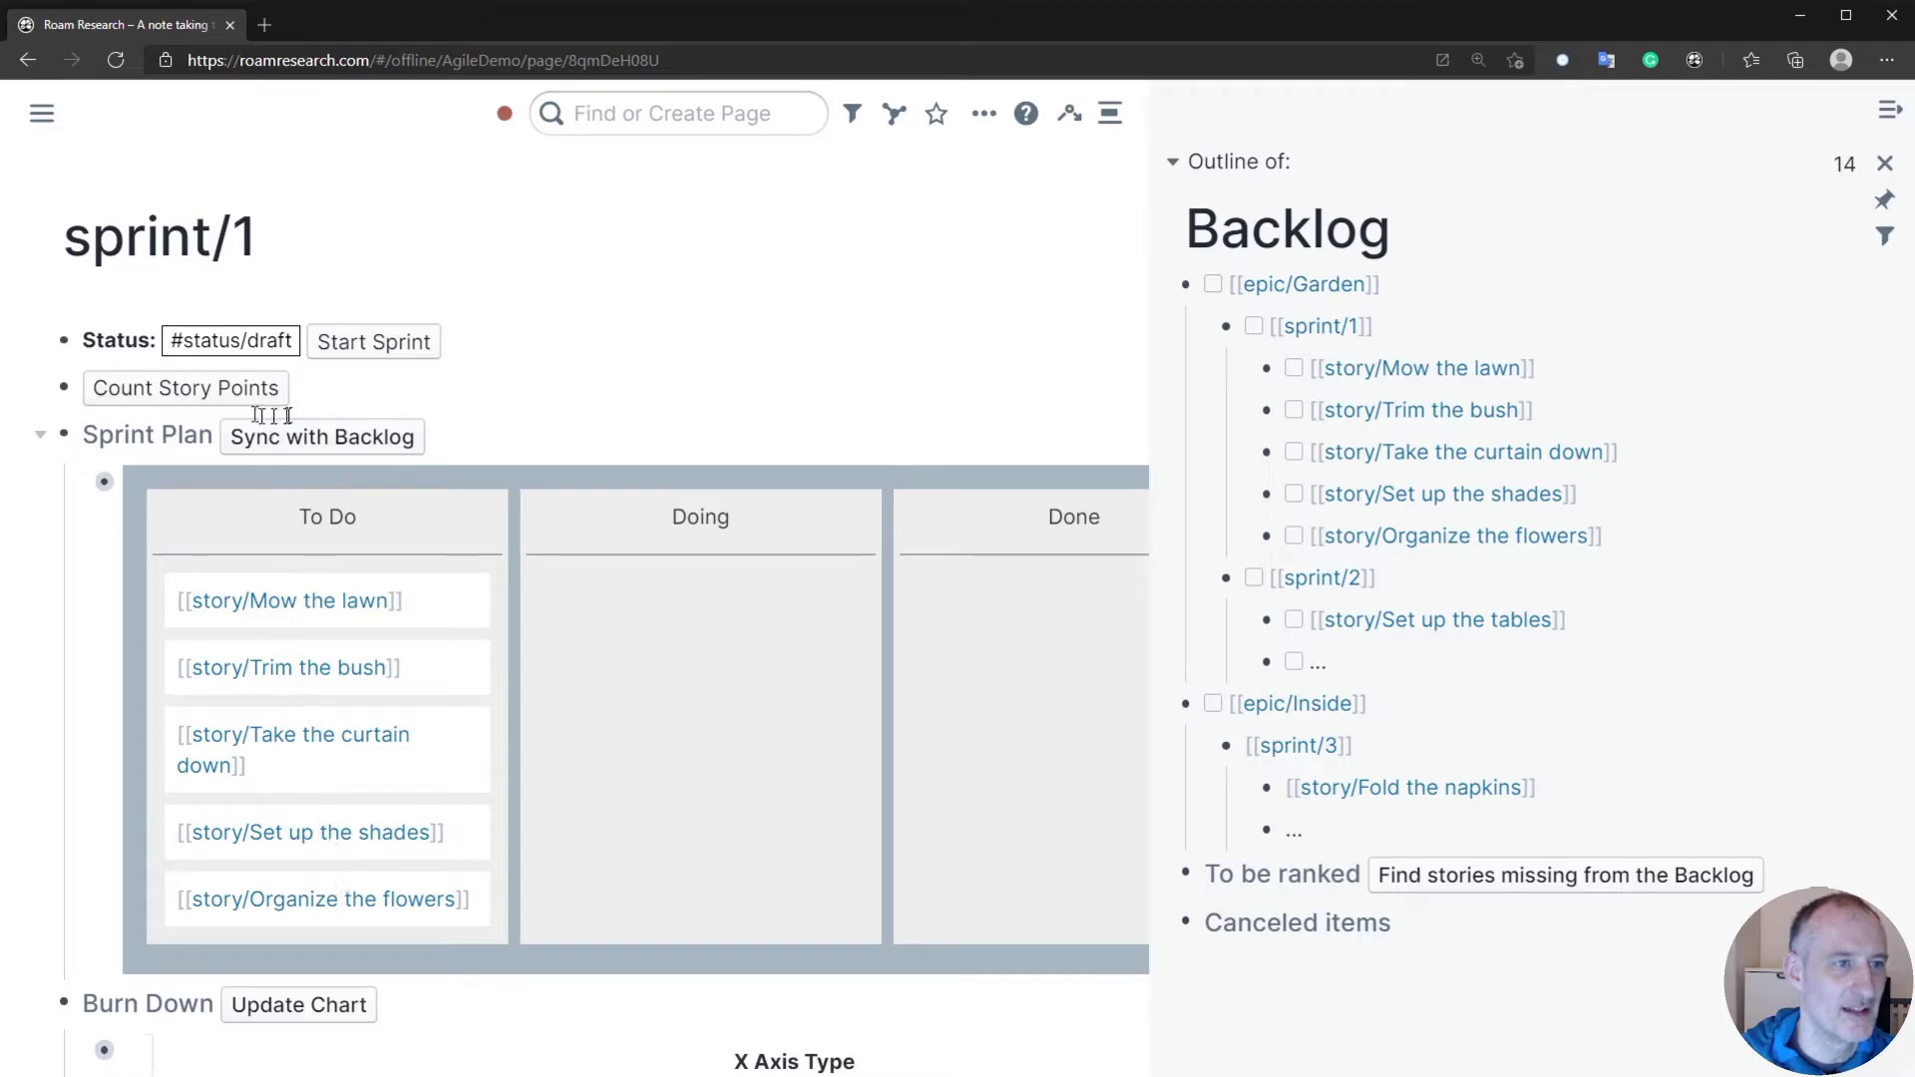
left_click(211, 399)
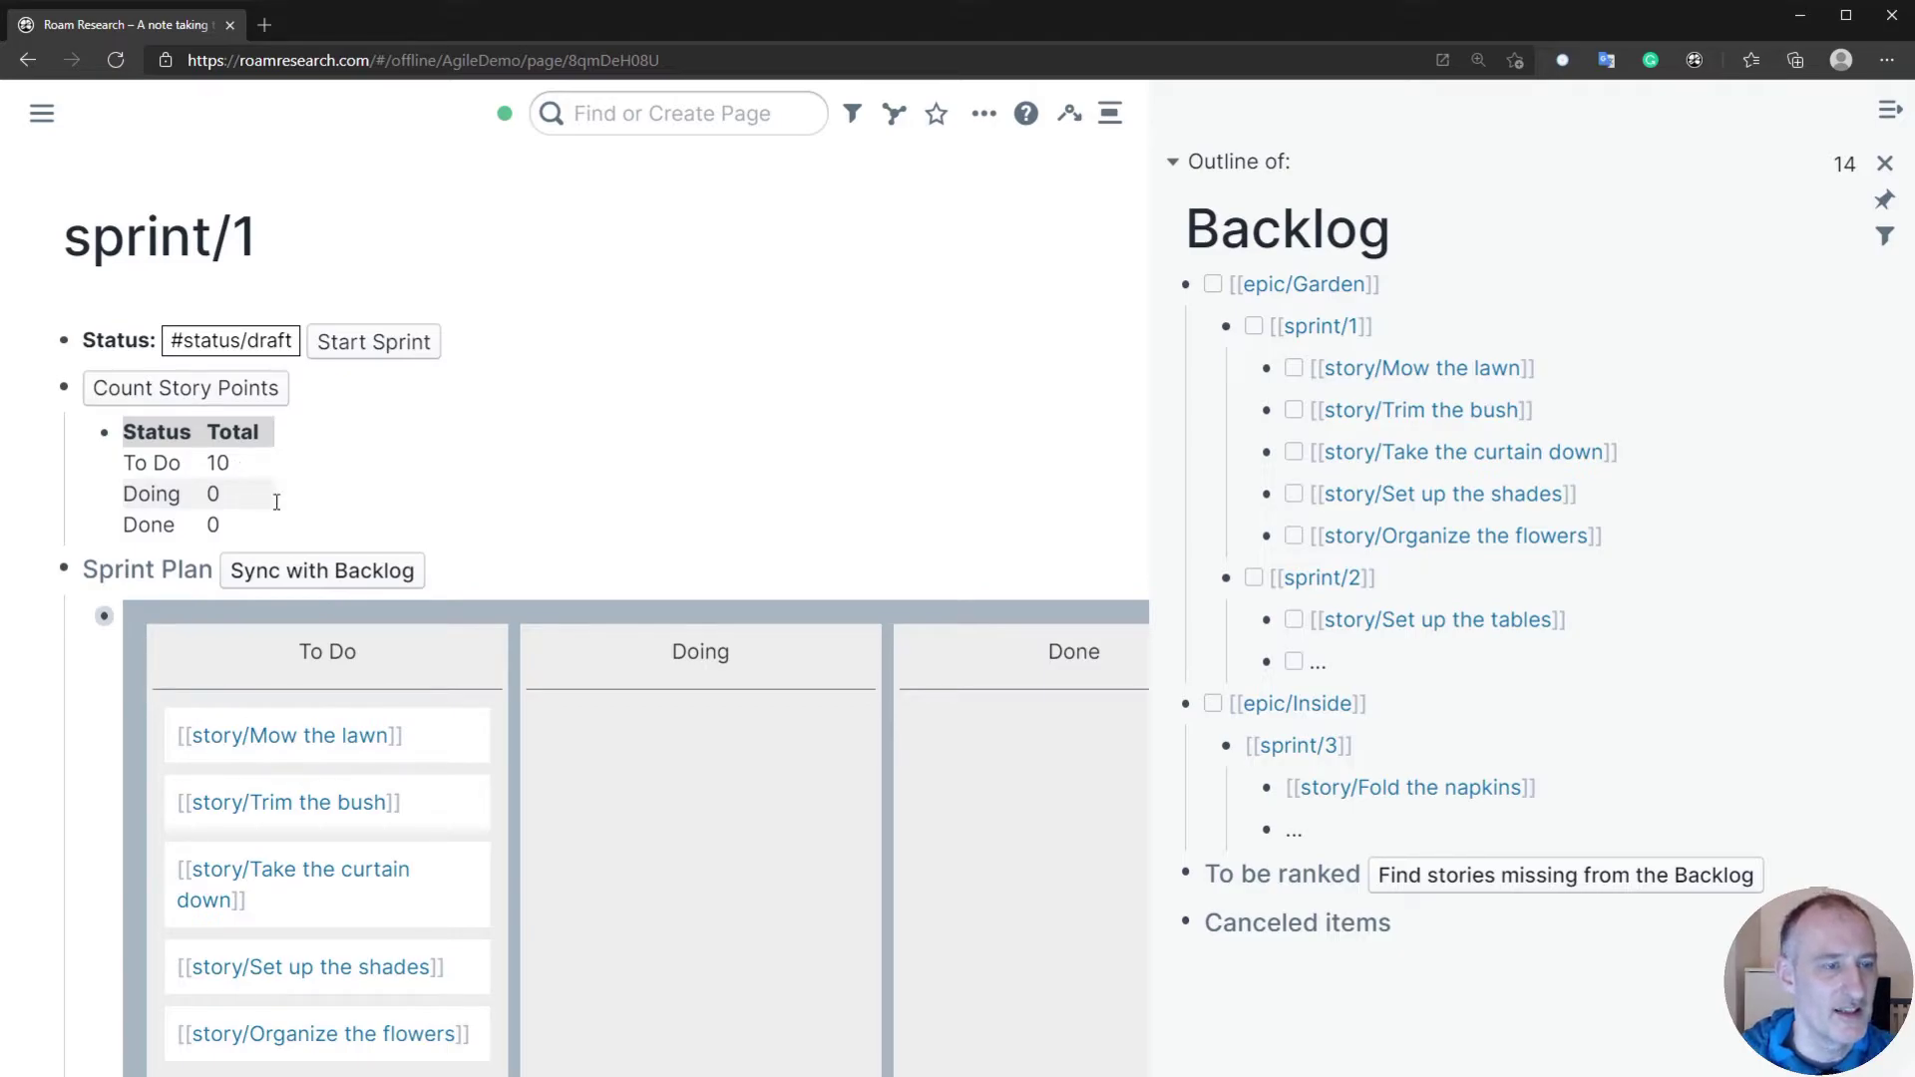
- Start sprint/1 from its Status line and view its Burn Down chart
scroll(283, 507, "down", 1)
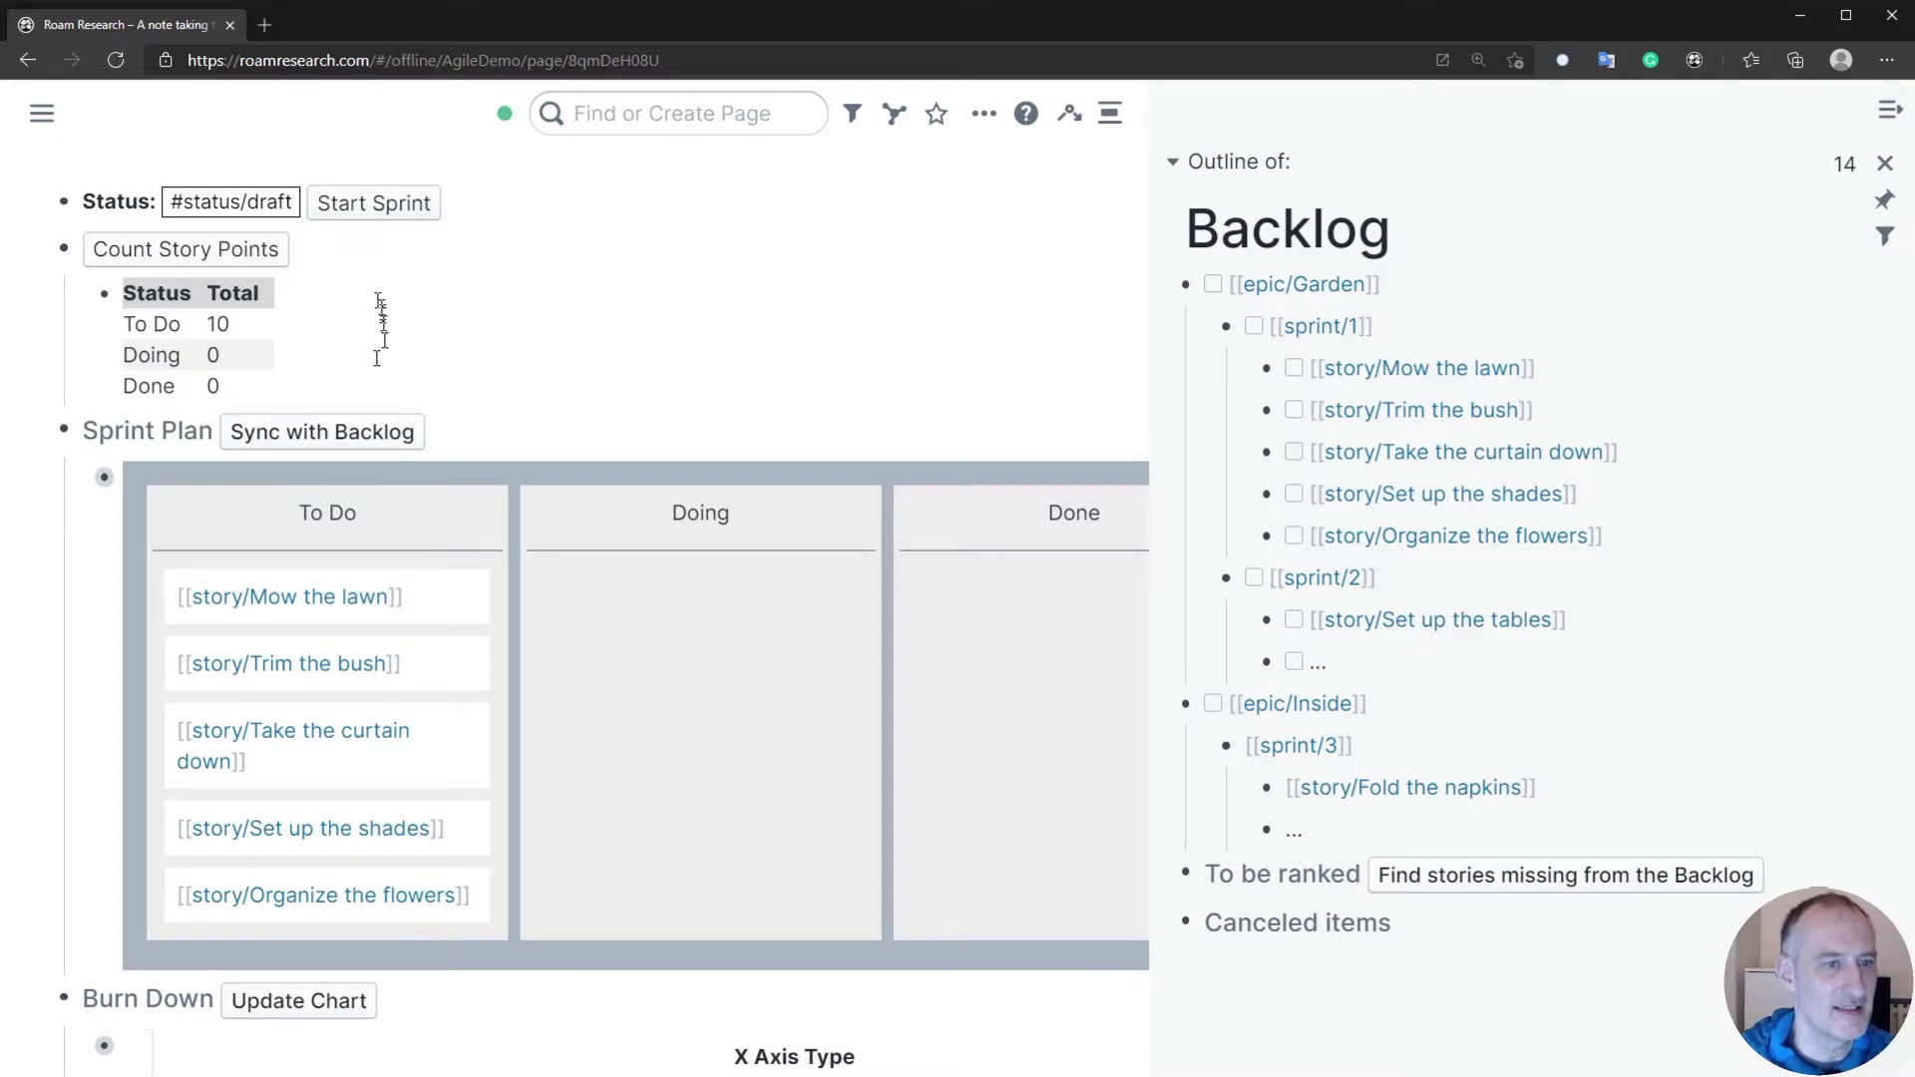
left_click(370, 205)
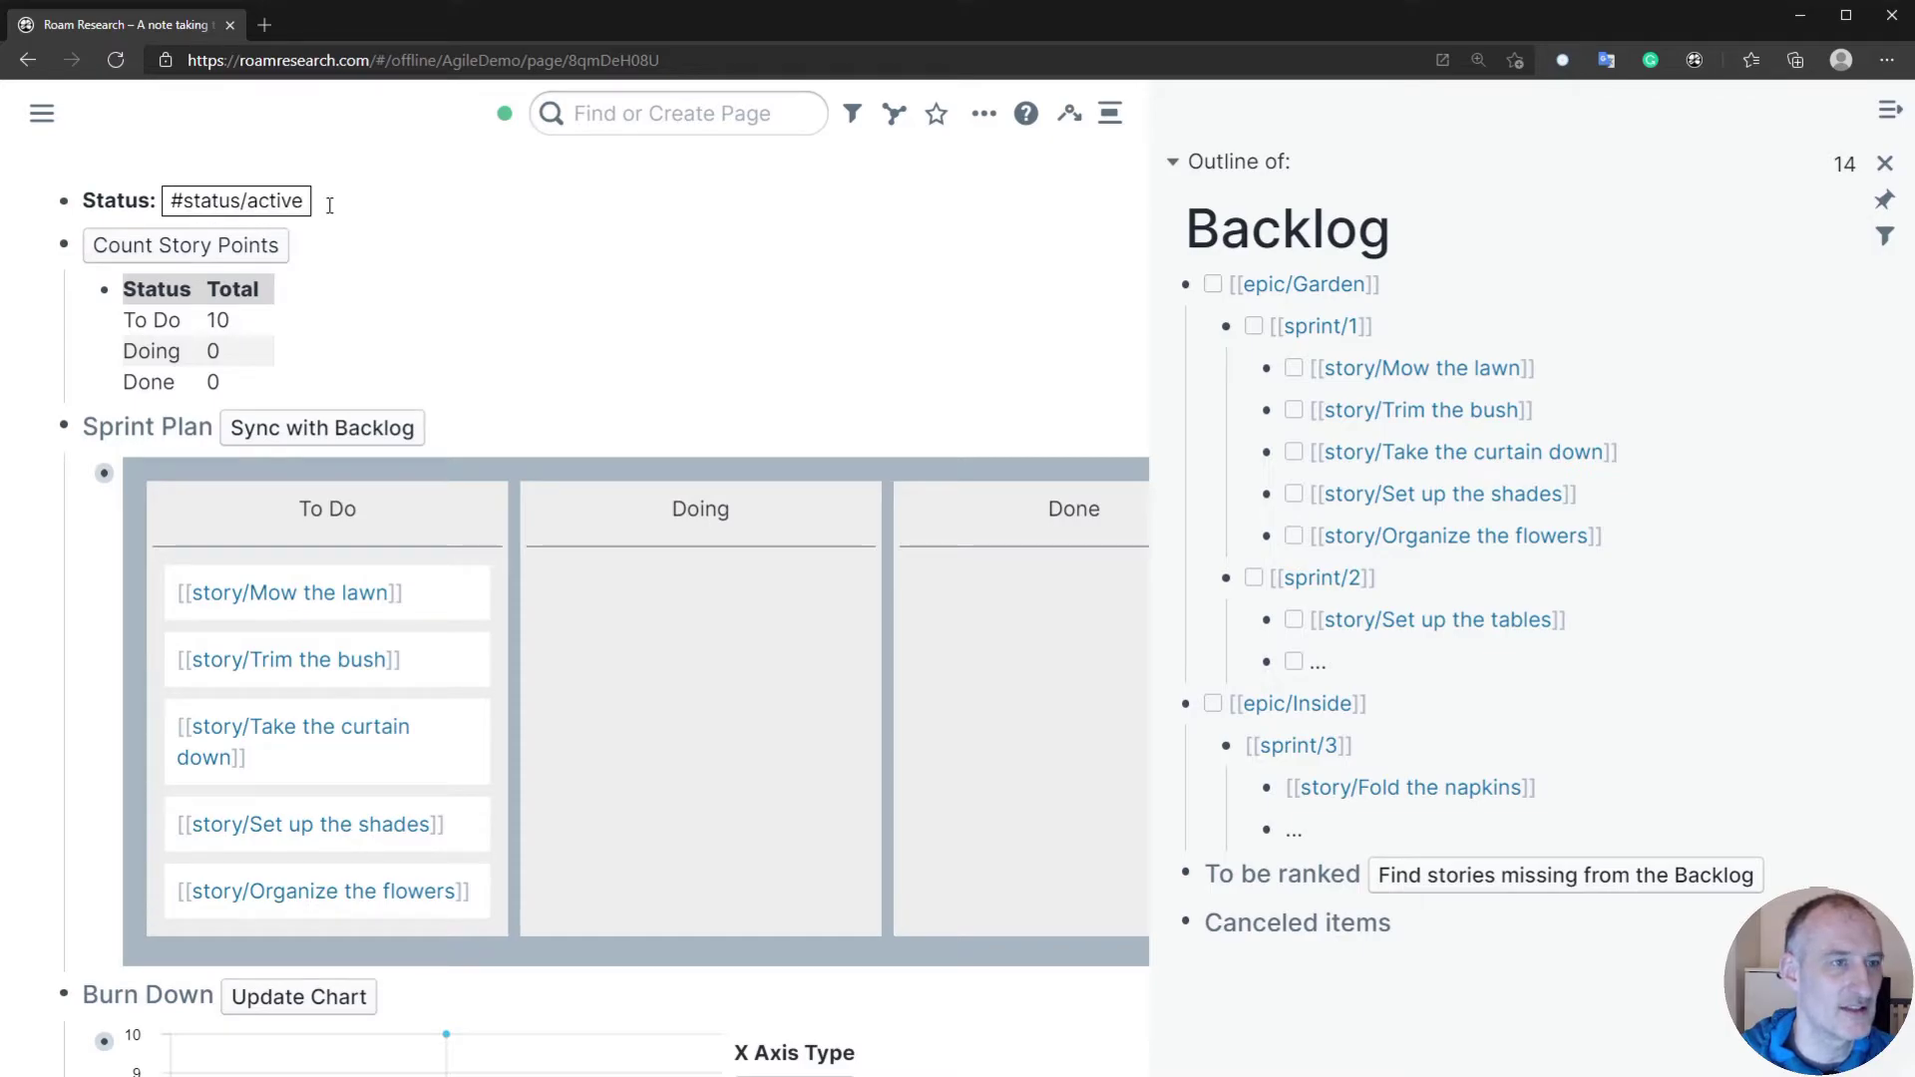
scroll(436, 470, "down", 5)
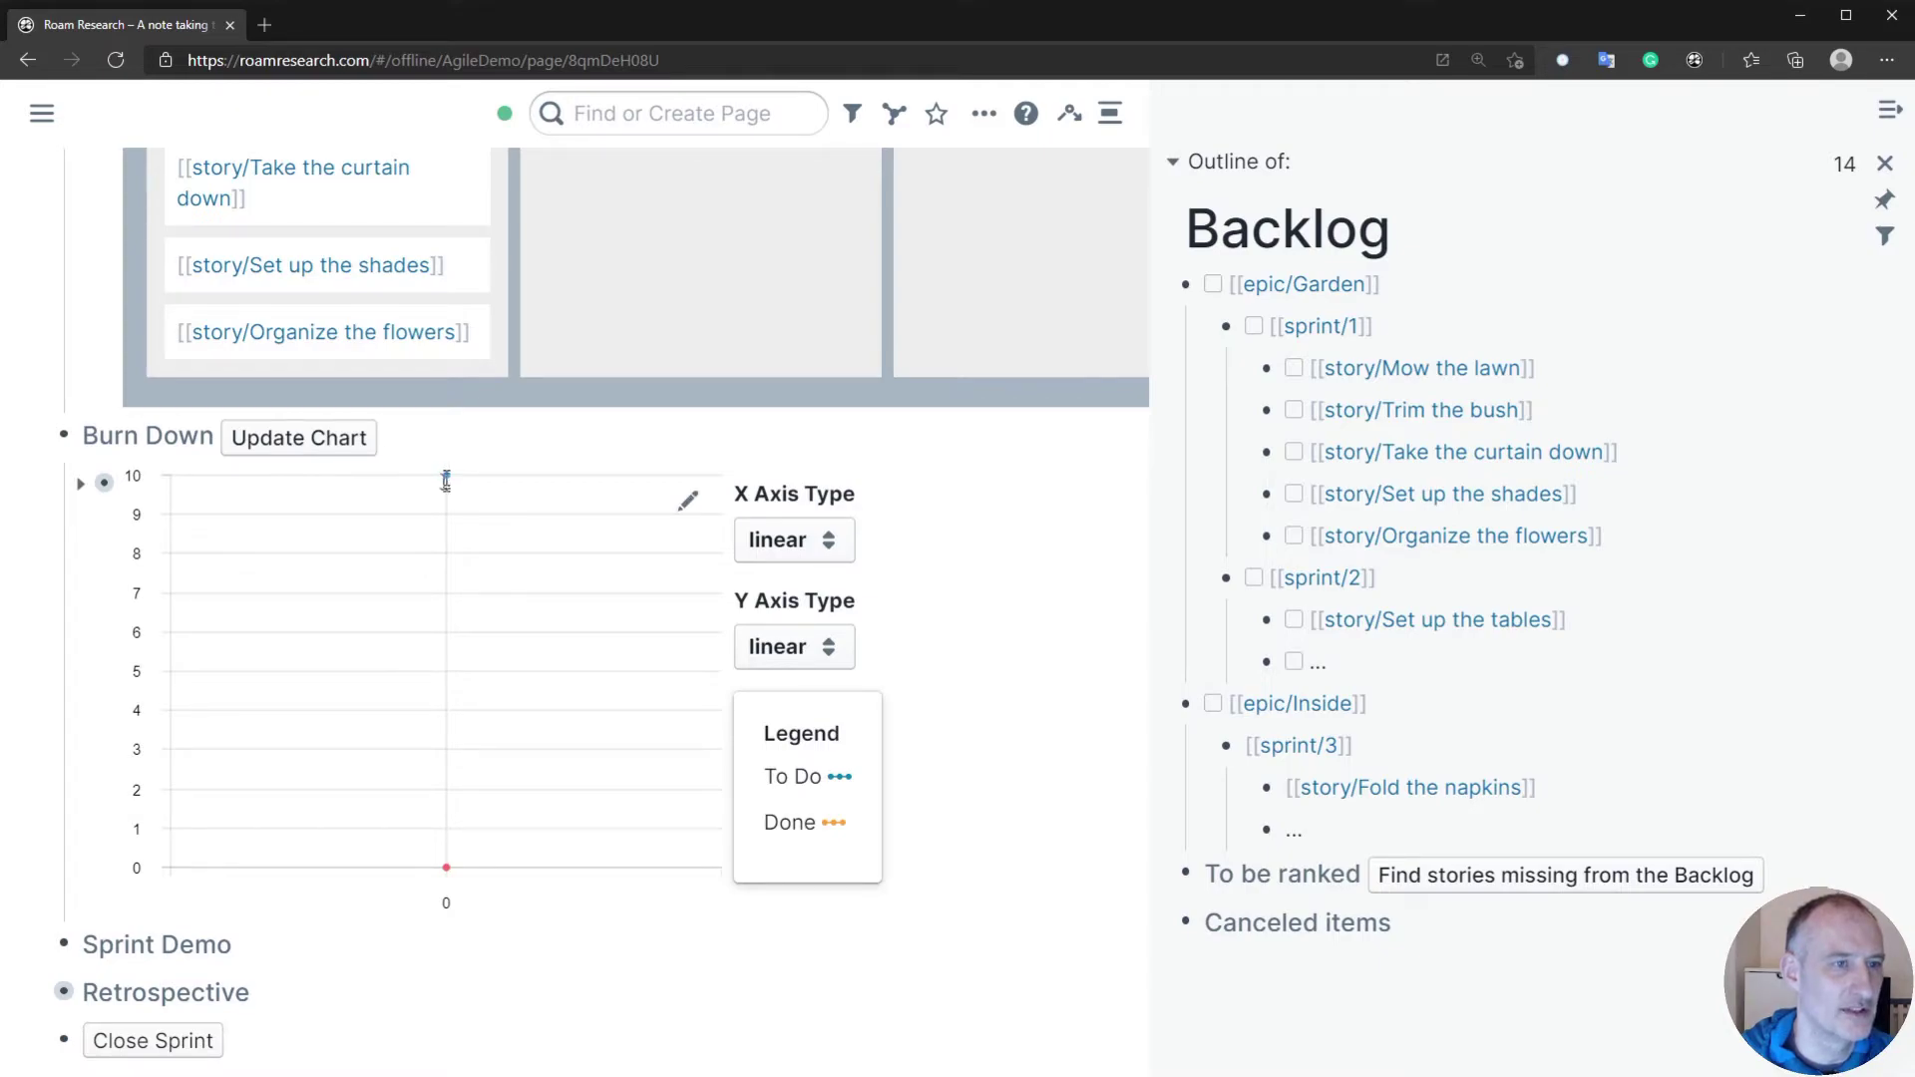
- Check the status of the Mow the lawn story in the sidebar, and close its outline and the Backlog outline
scroll(440, 474, "up", 4)
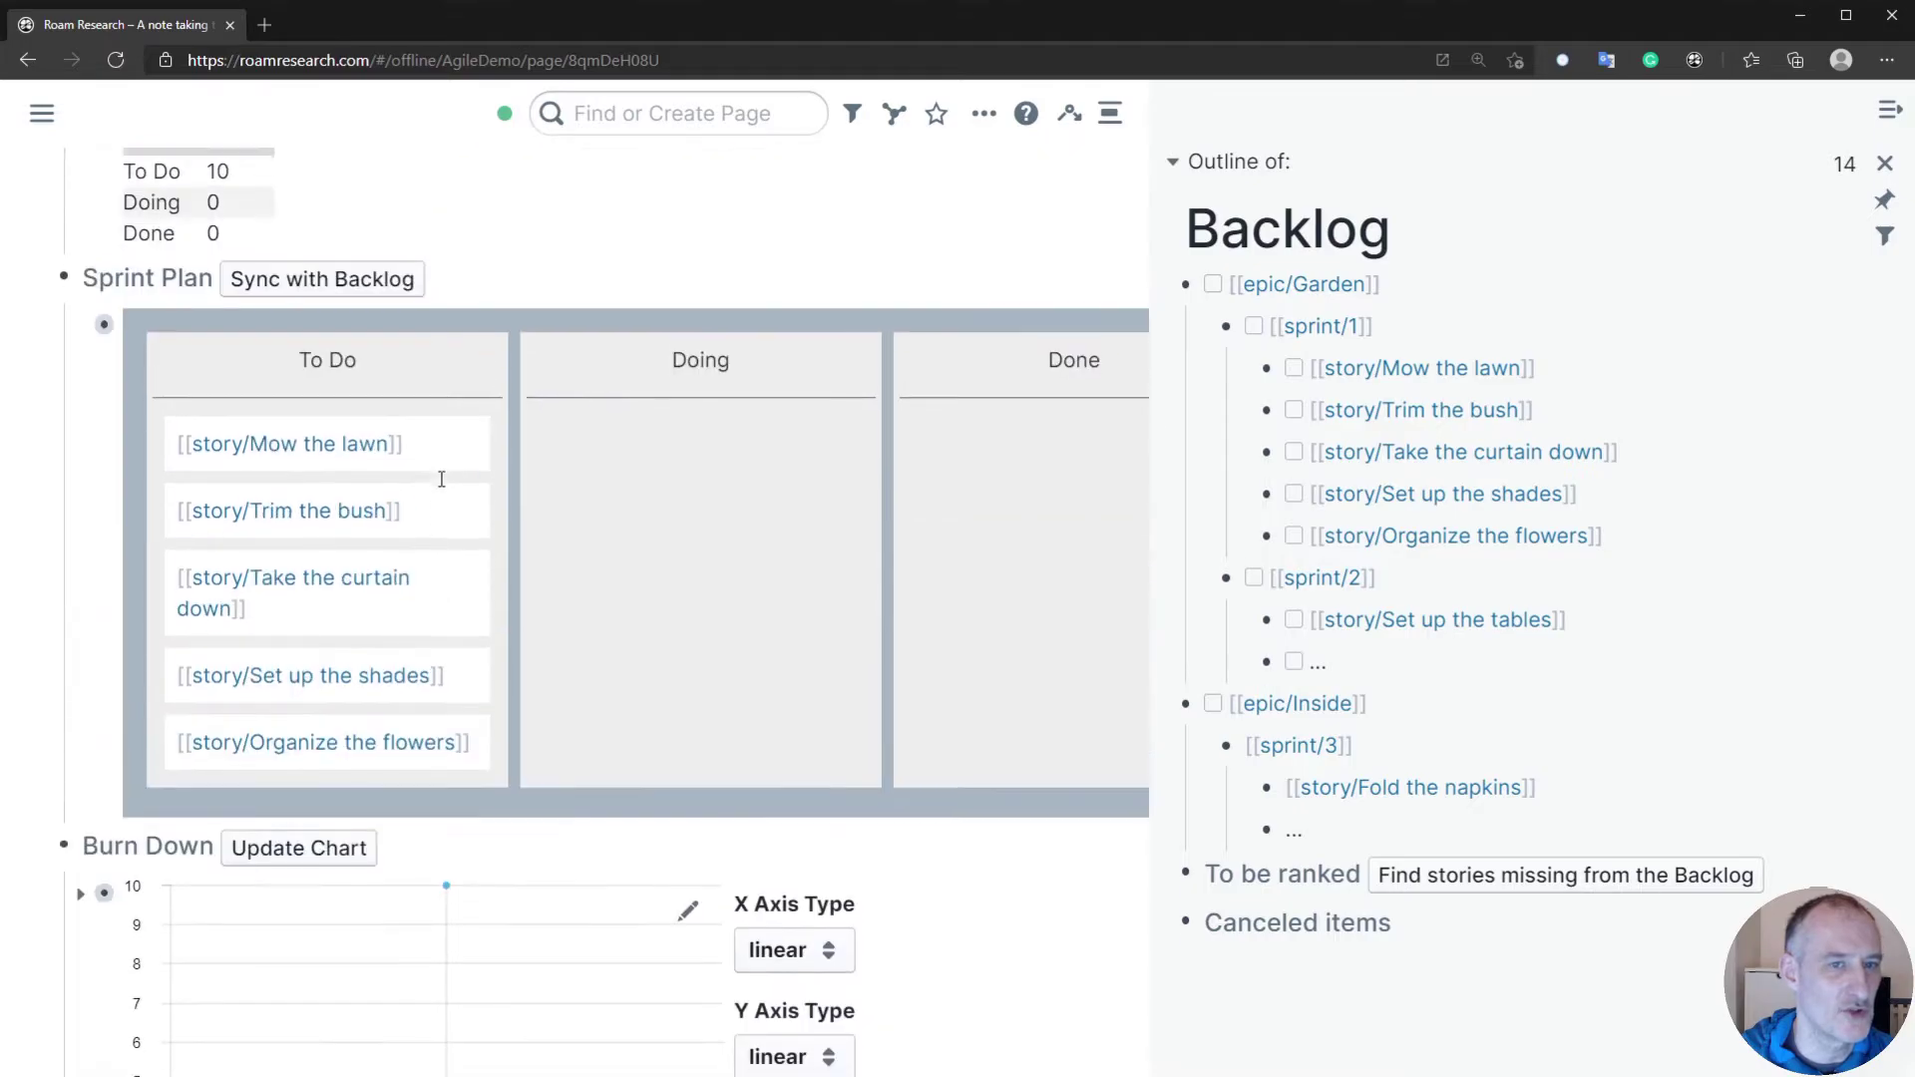
left_click(1445, 374, "shift")
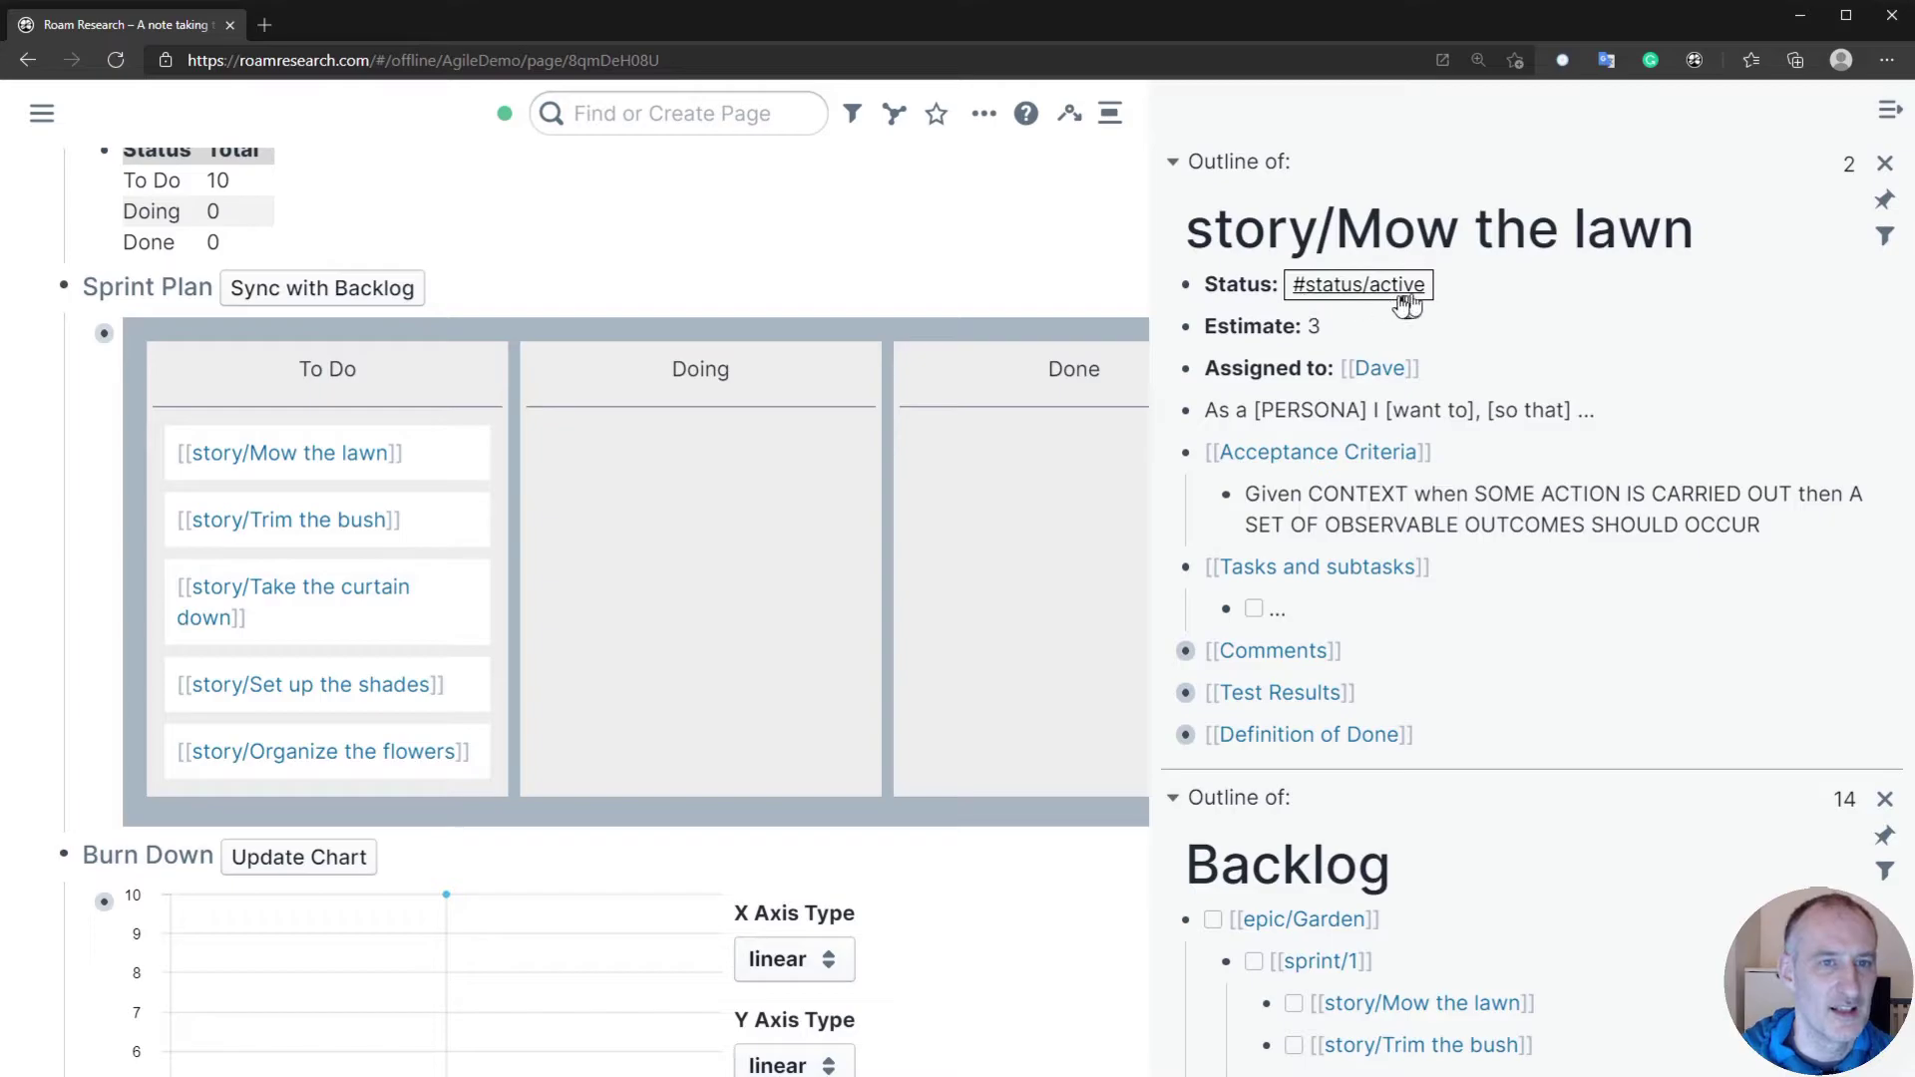
left_click(1884, 166)
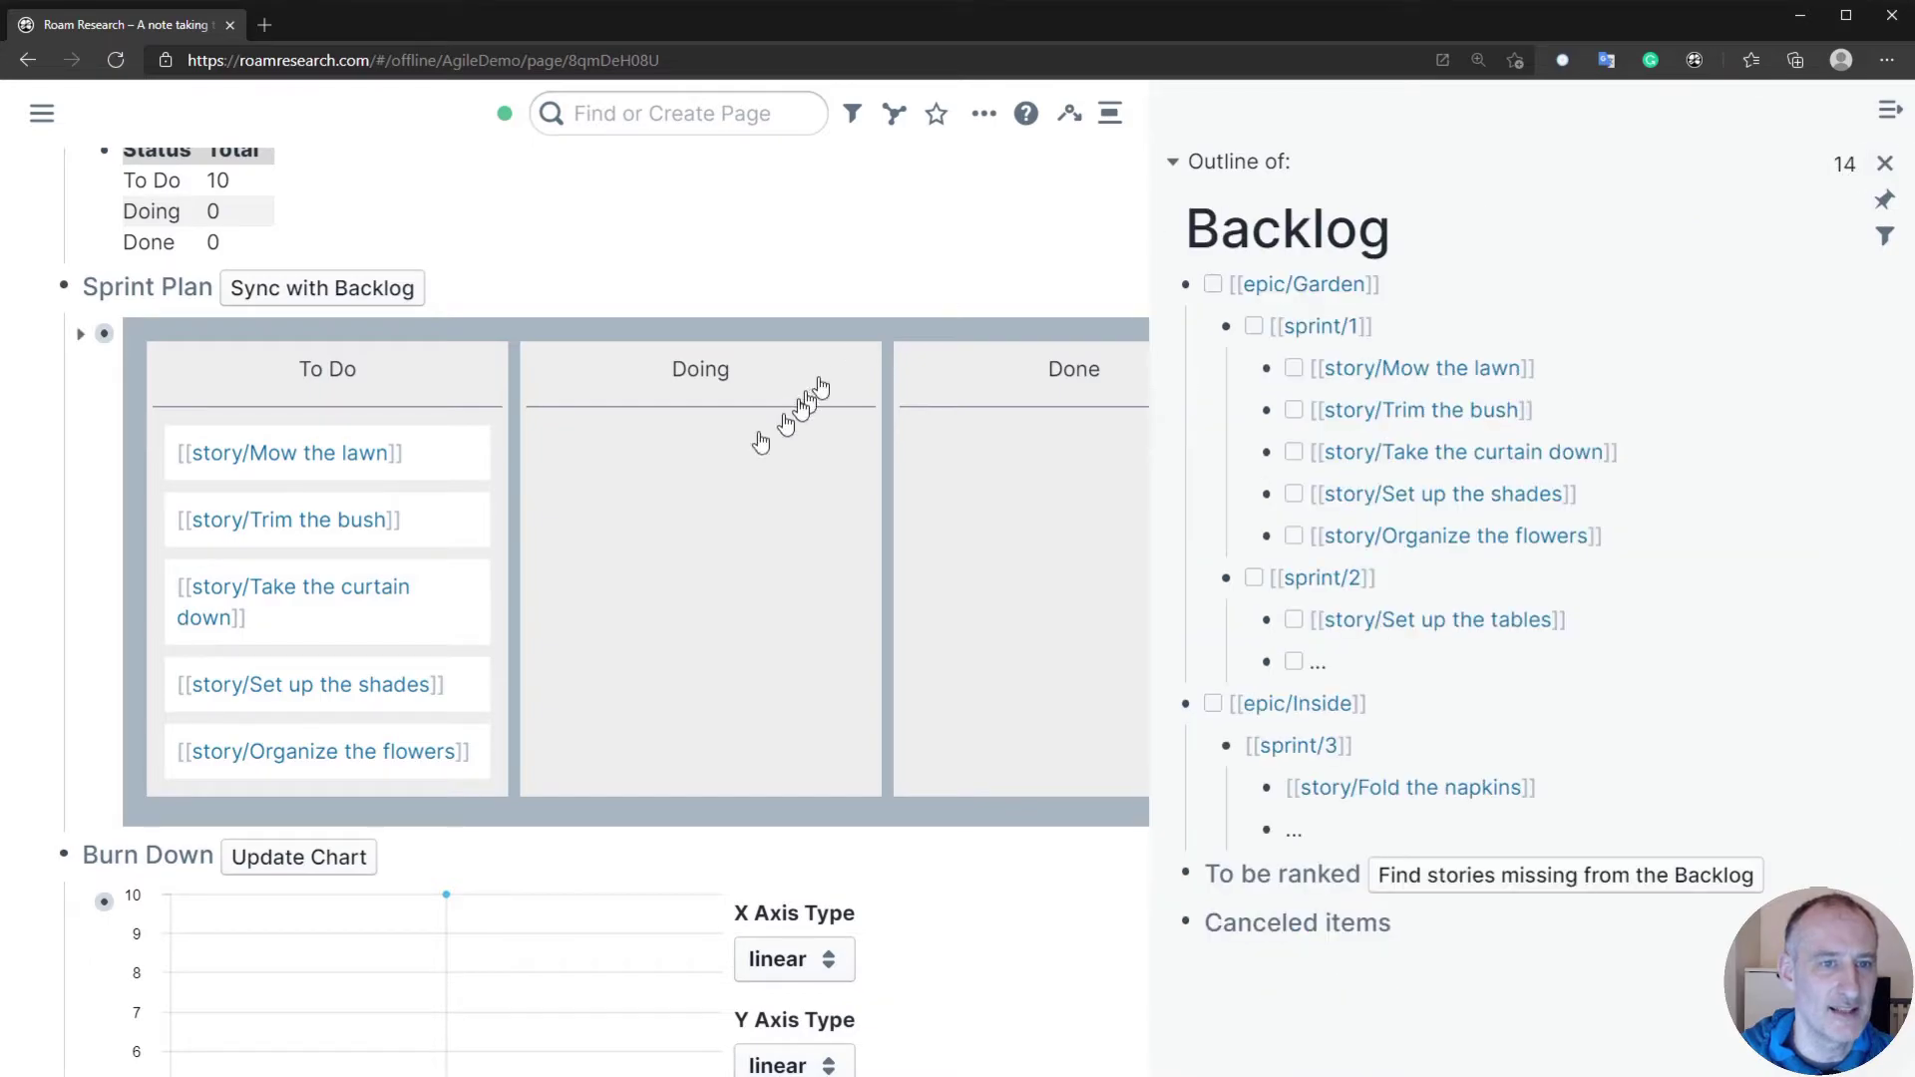
left_click(1884, 166)
- Move Mow the lawn, Organize the flowers and Set up the shades to Doing, and Take the curtain down and Trim the bush to Done
left_click_drag(427, 454, 952, 461)
left_click_drag(1091, 458, 1091, 451)
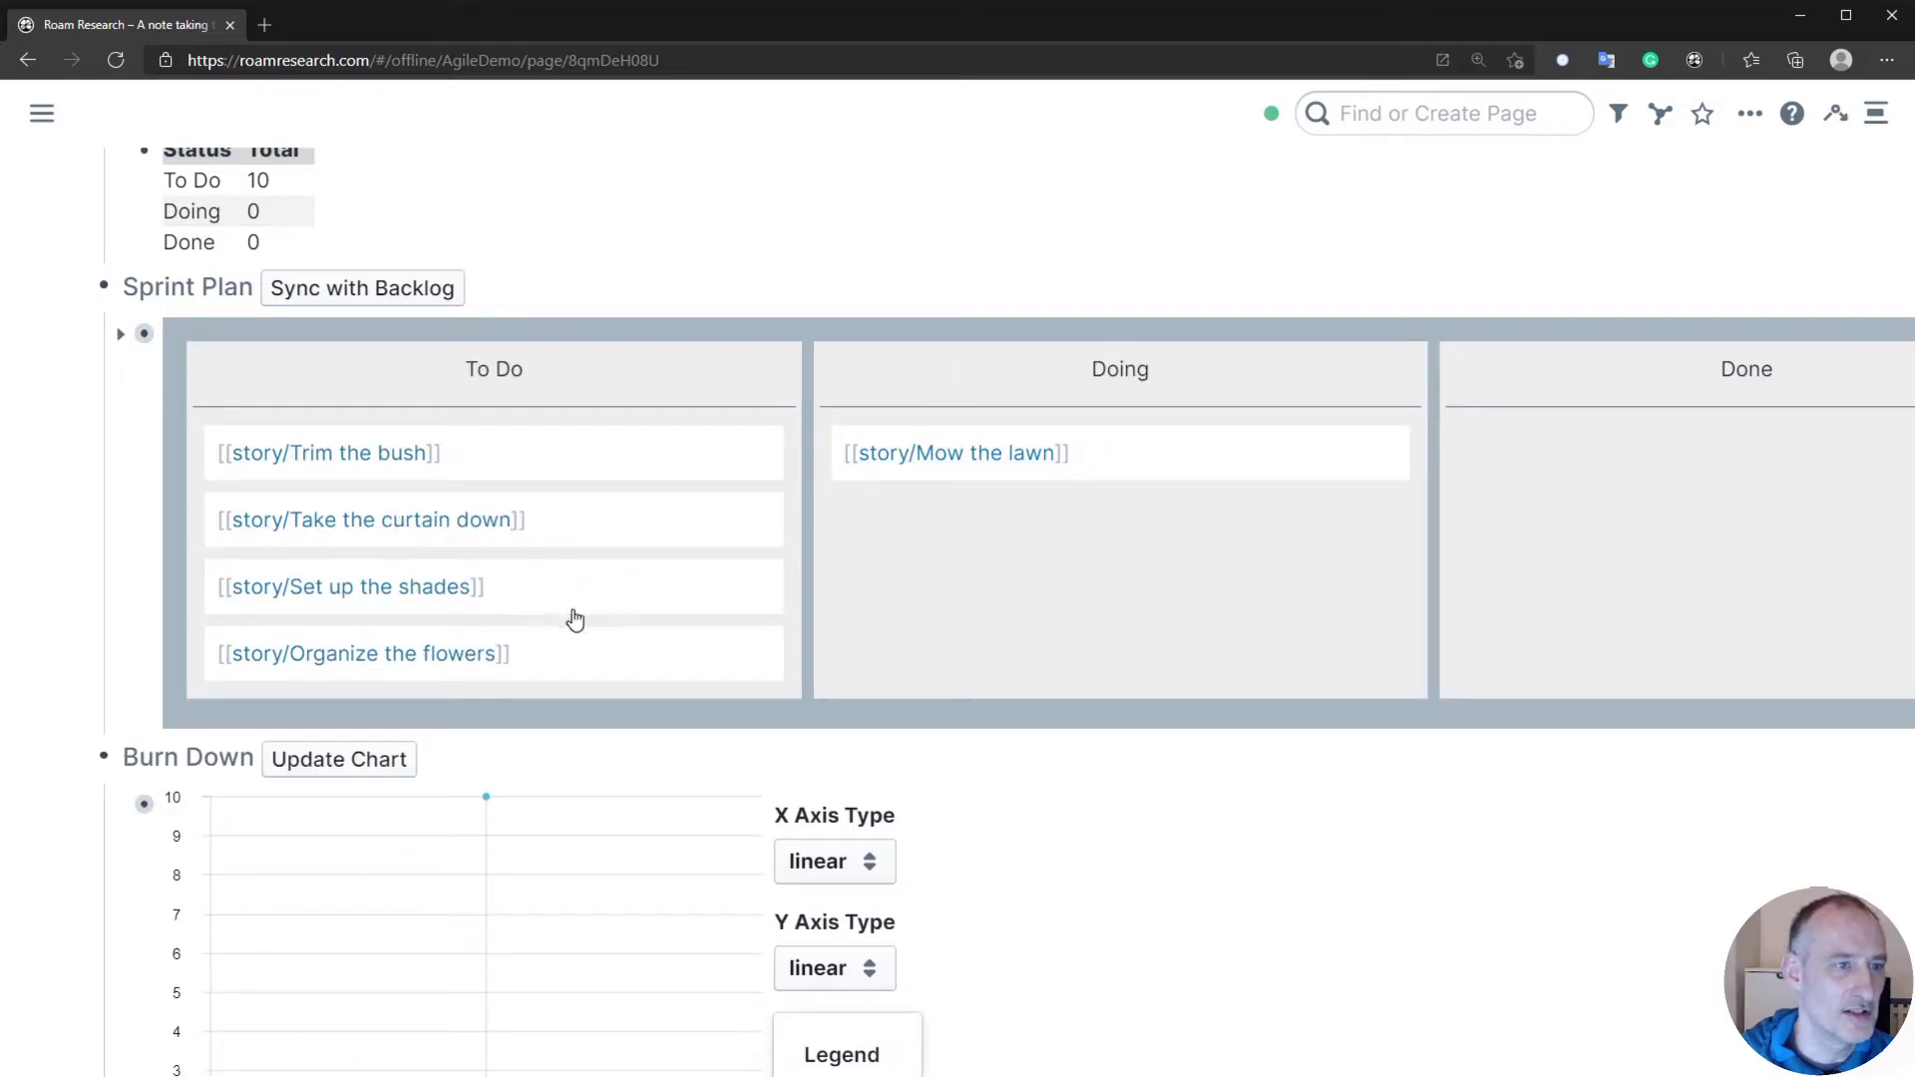
left_click_drag(576, 516, 1754, 481)
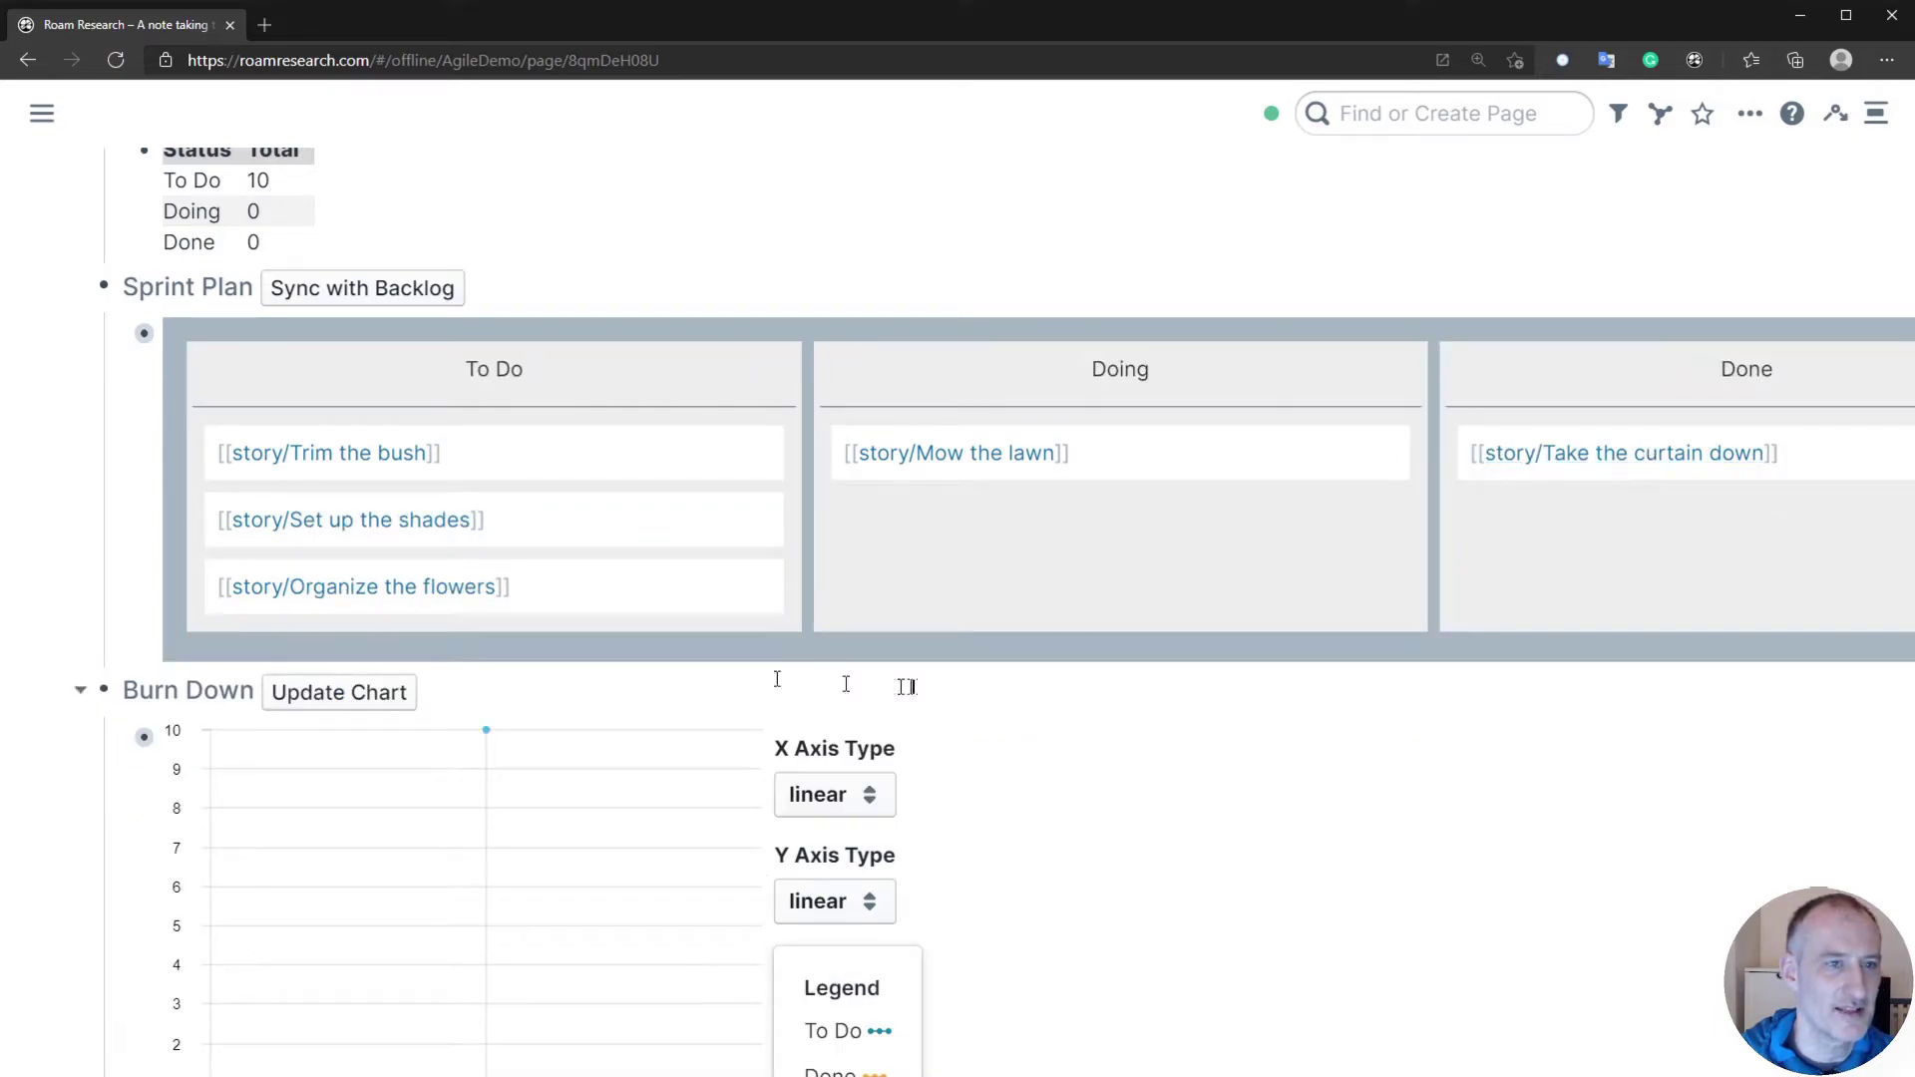
left_click_drag(488, 458, 1564, 548)
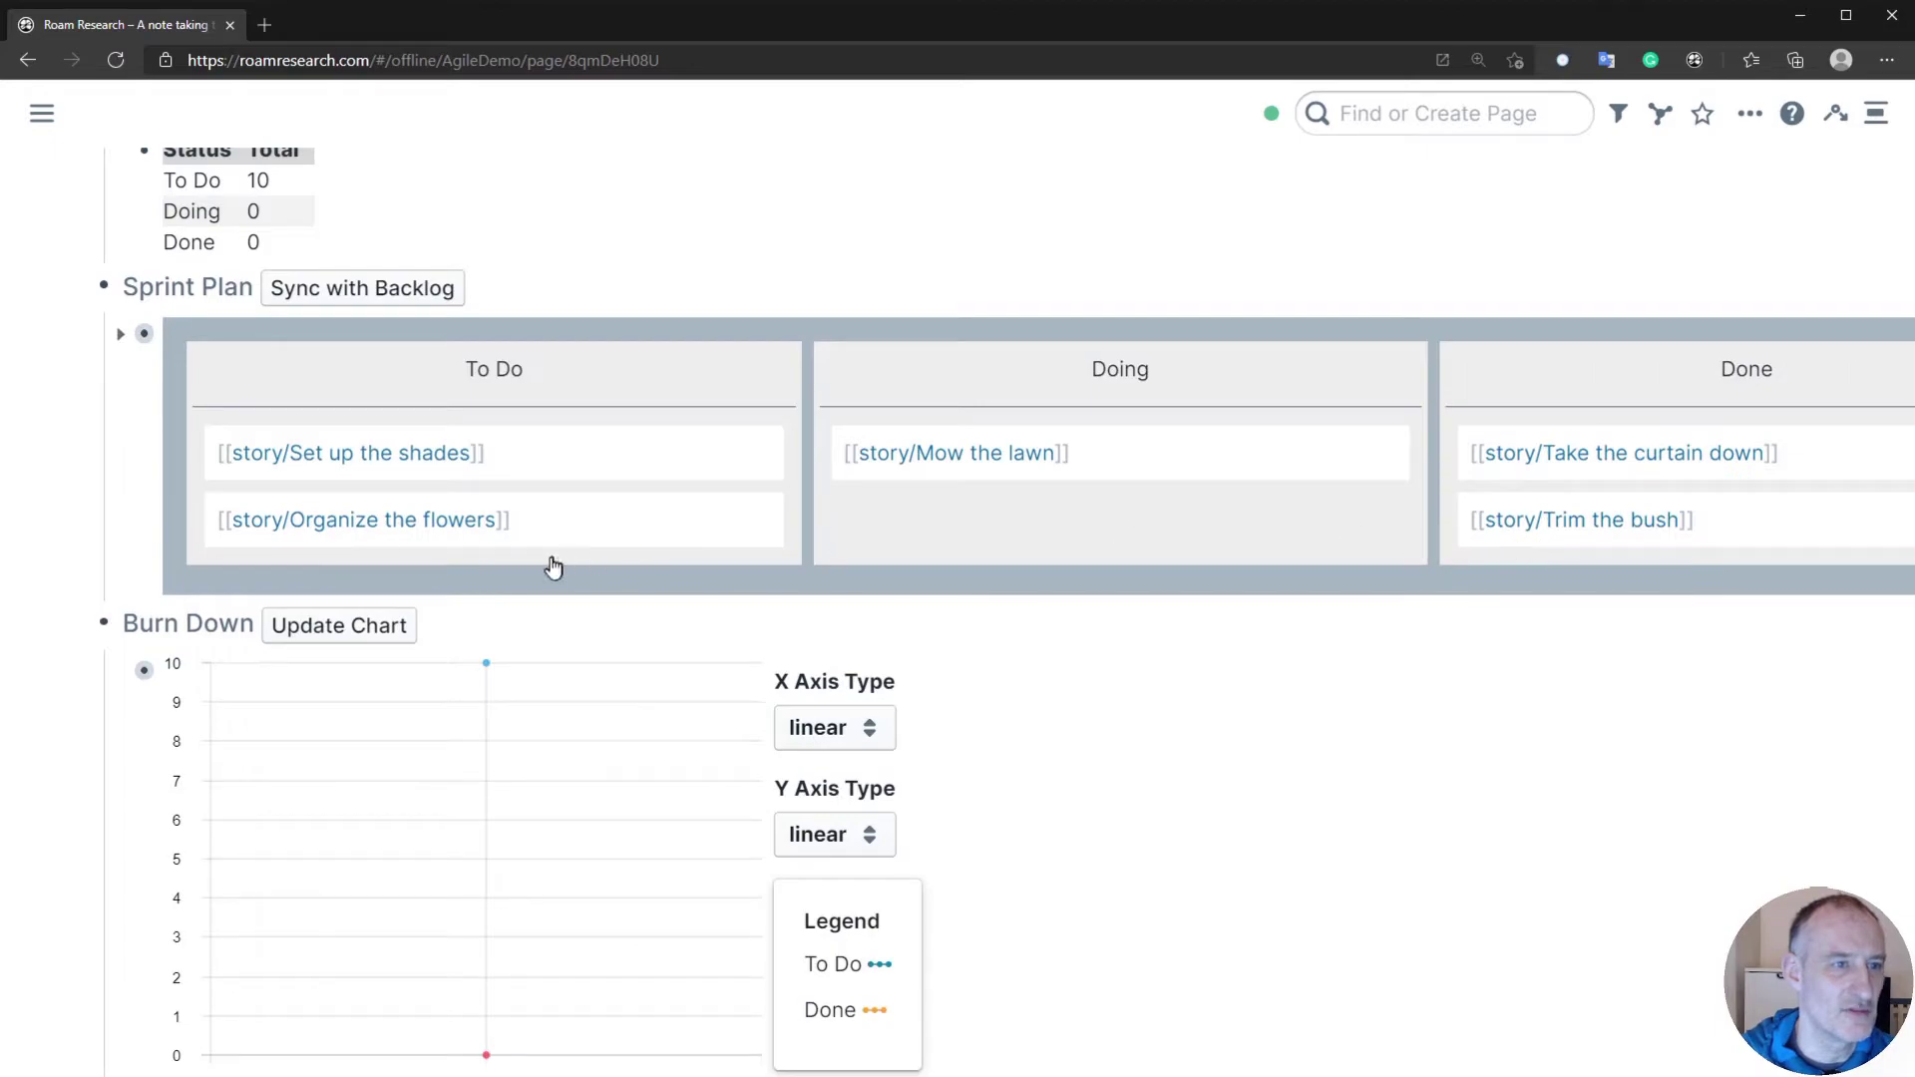
left_click_drag(554, 532, 1163, 539)
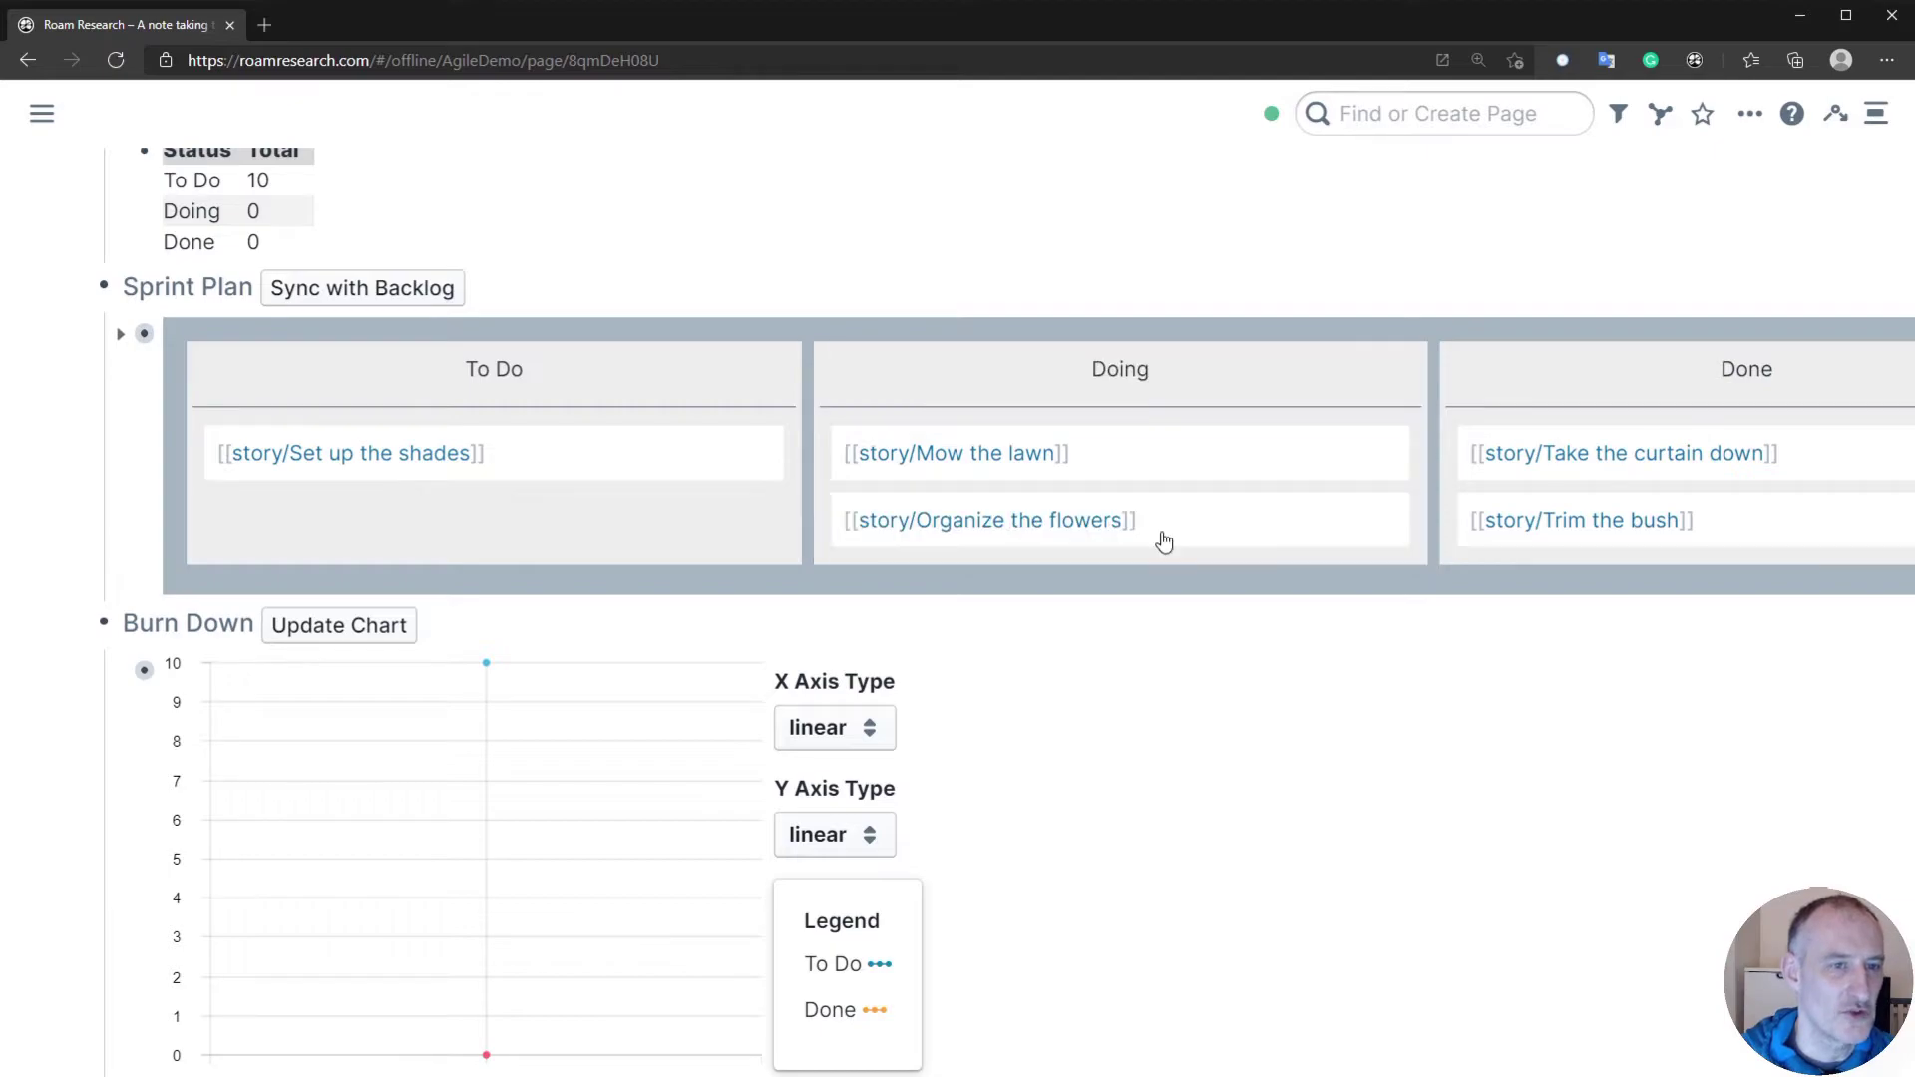
left_click_drag(513, 466, 1068, 521)
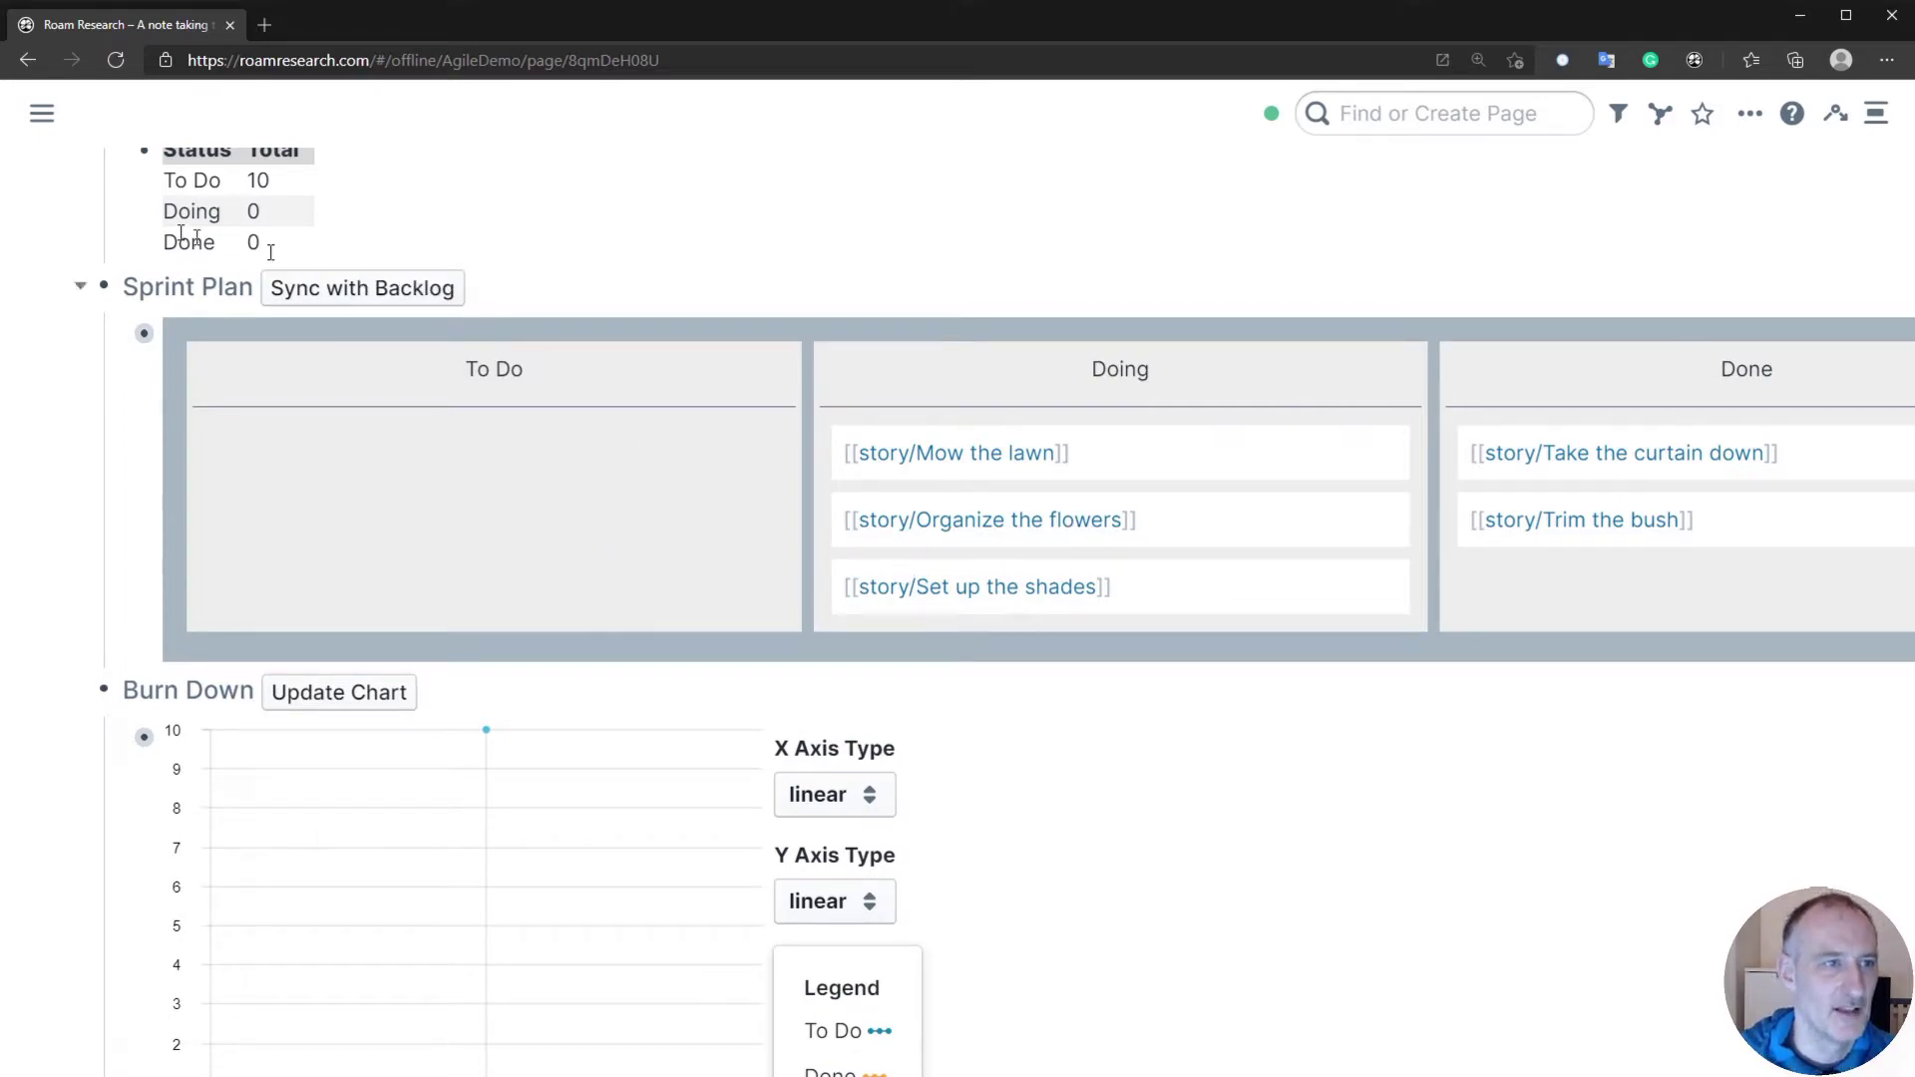
- Insert the Standup template in today's daily note and accept updating the Burn Down chart for the current sprint
mouse_move(50, 118)
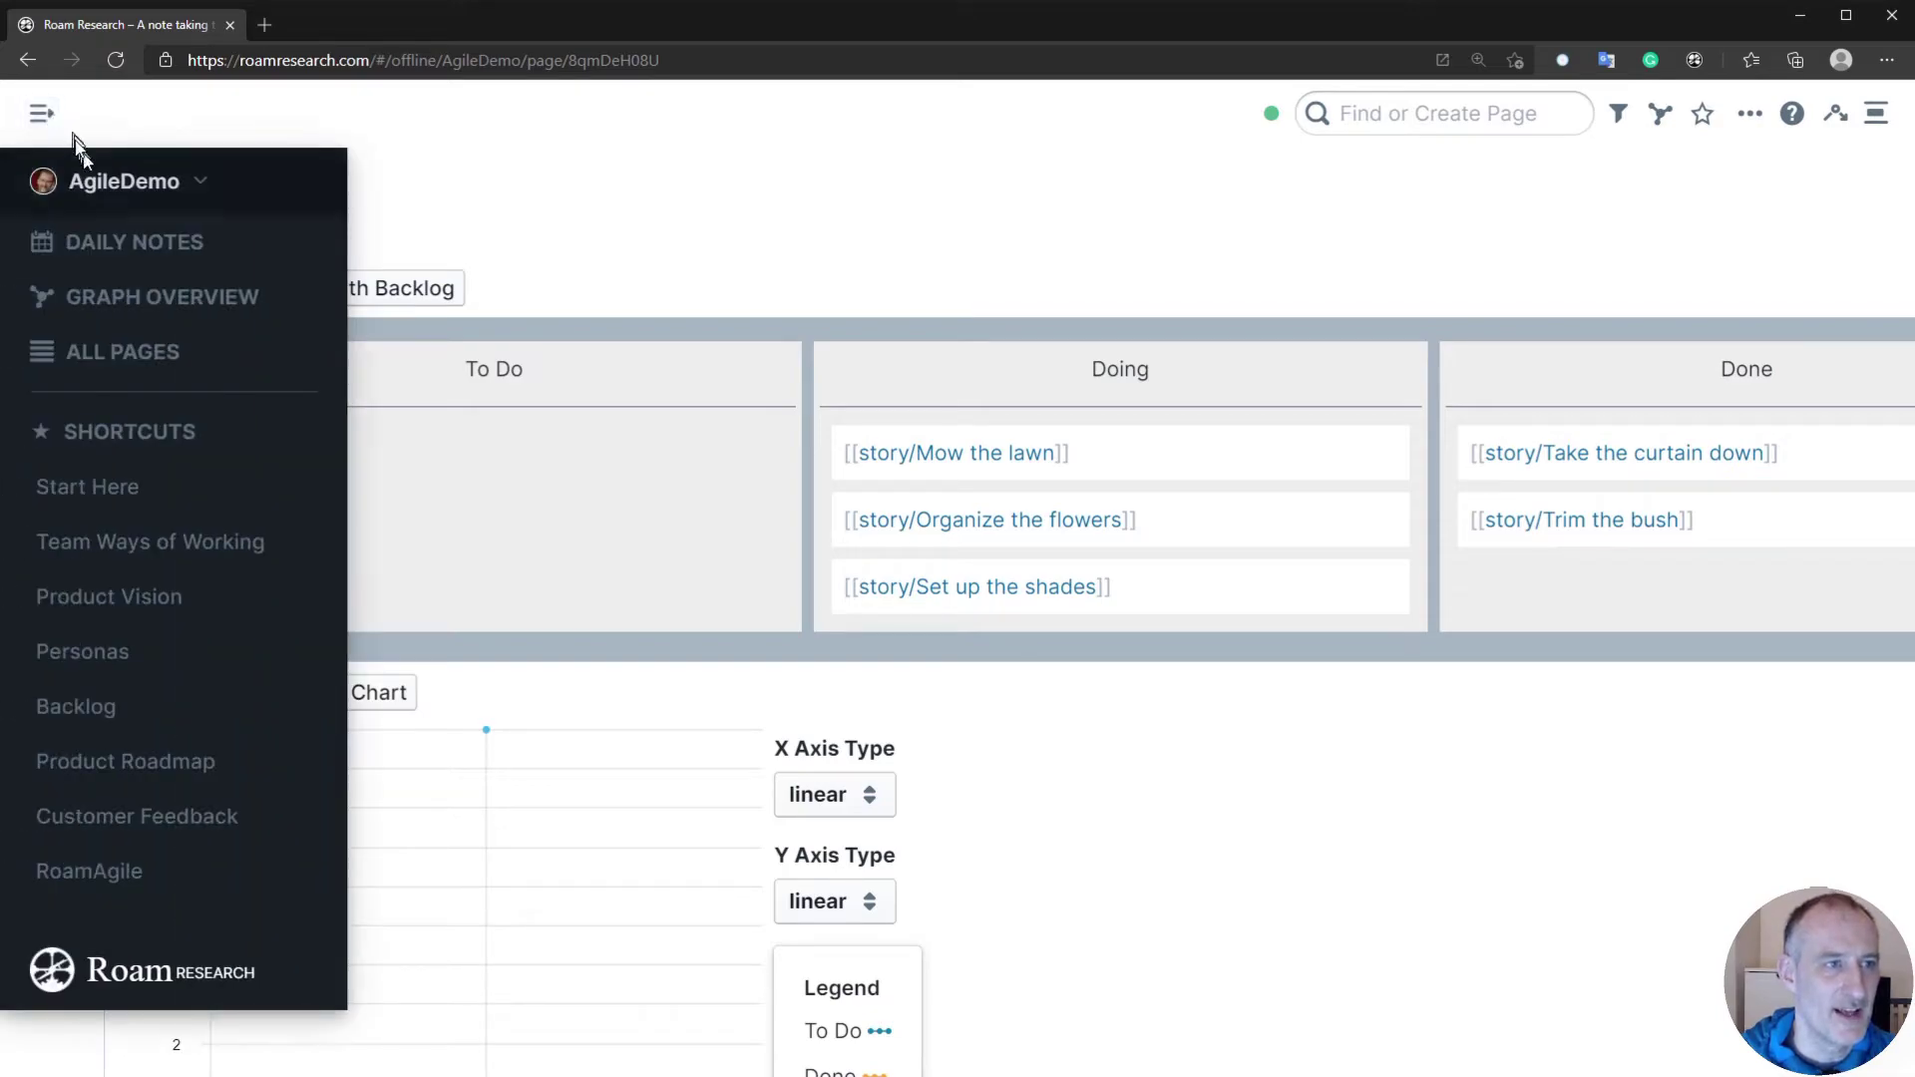
left_click(150, 244)
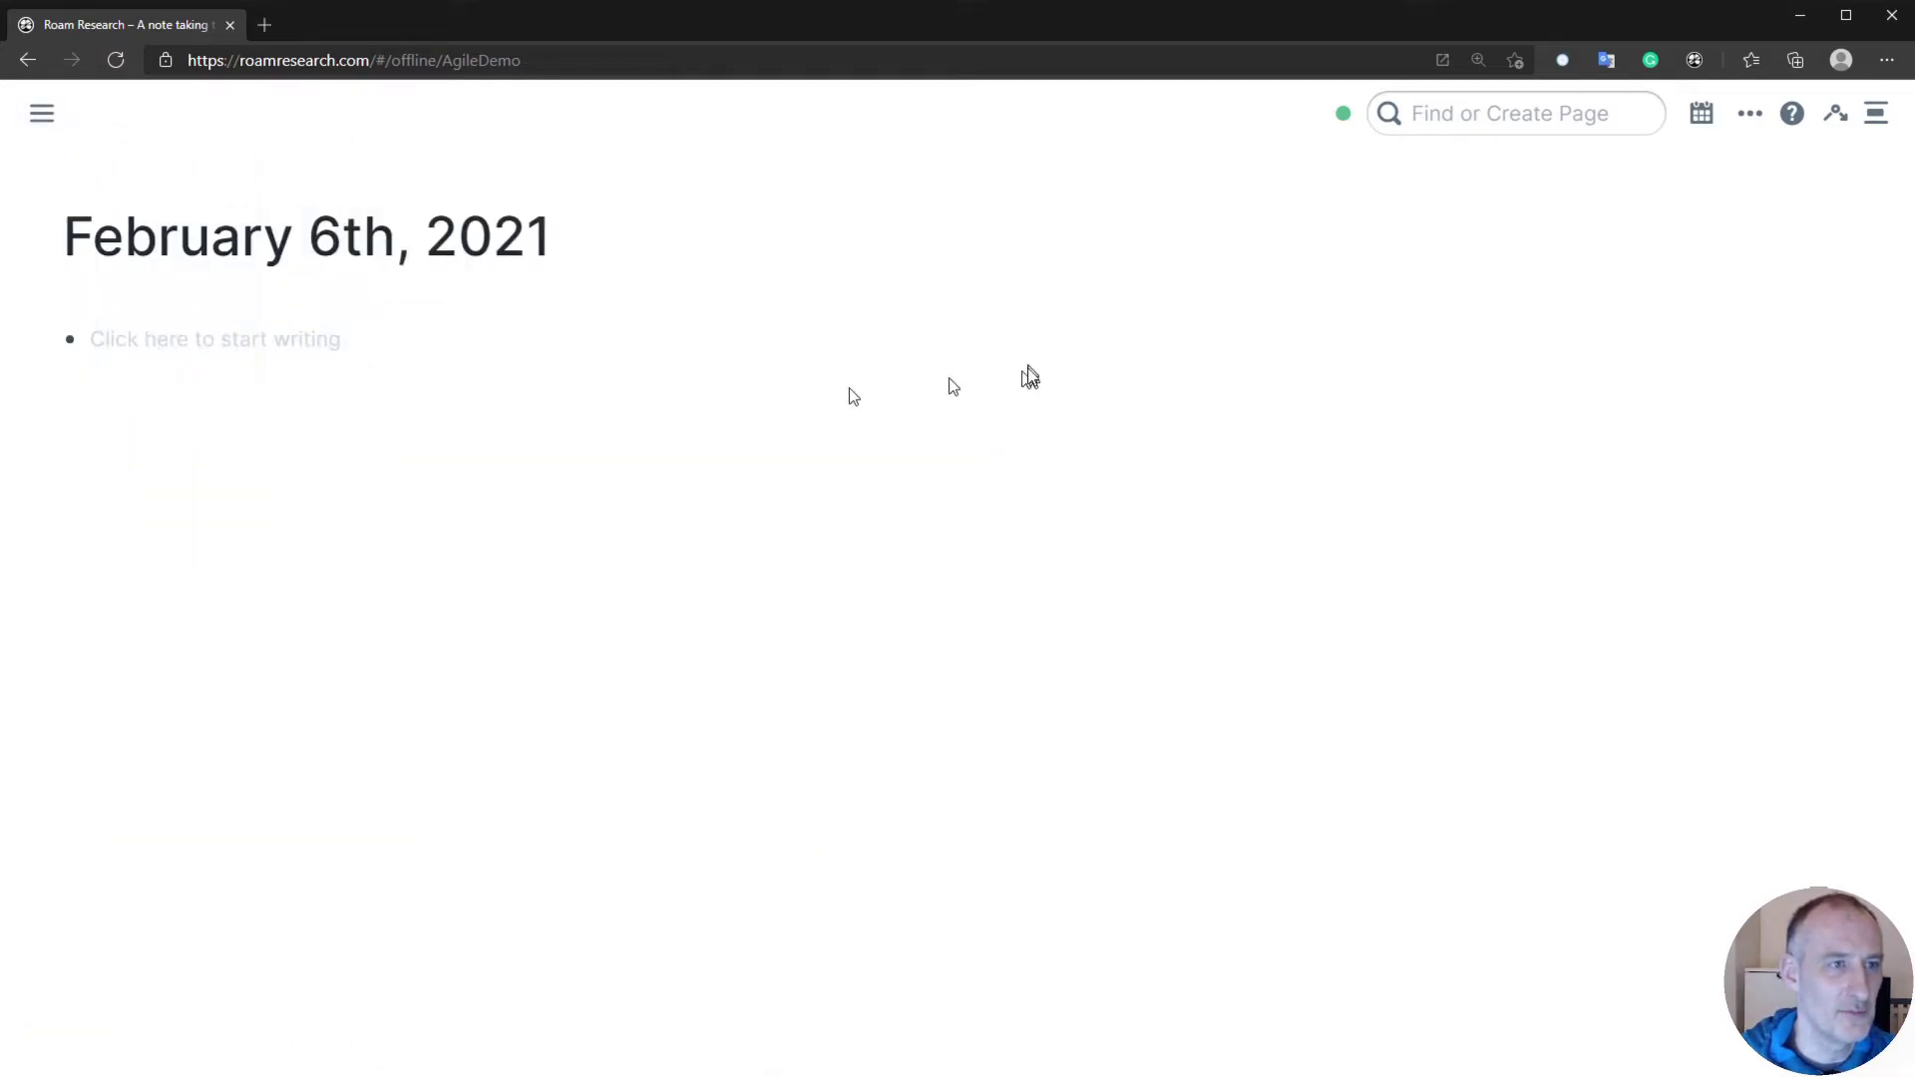
left_click(295, 354)
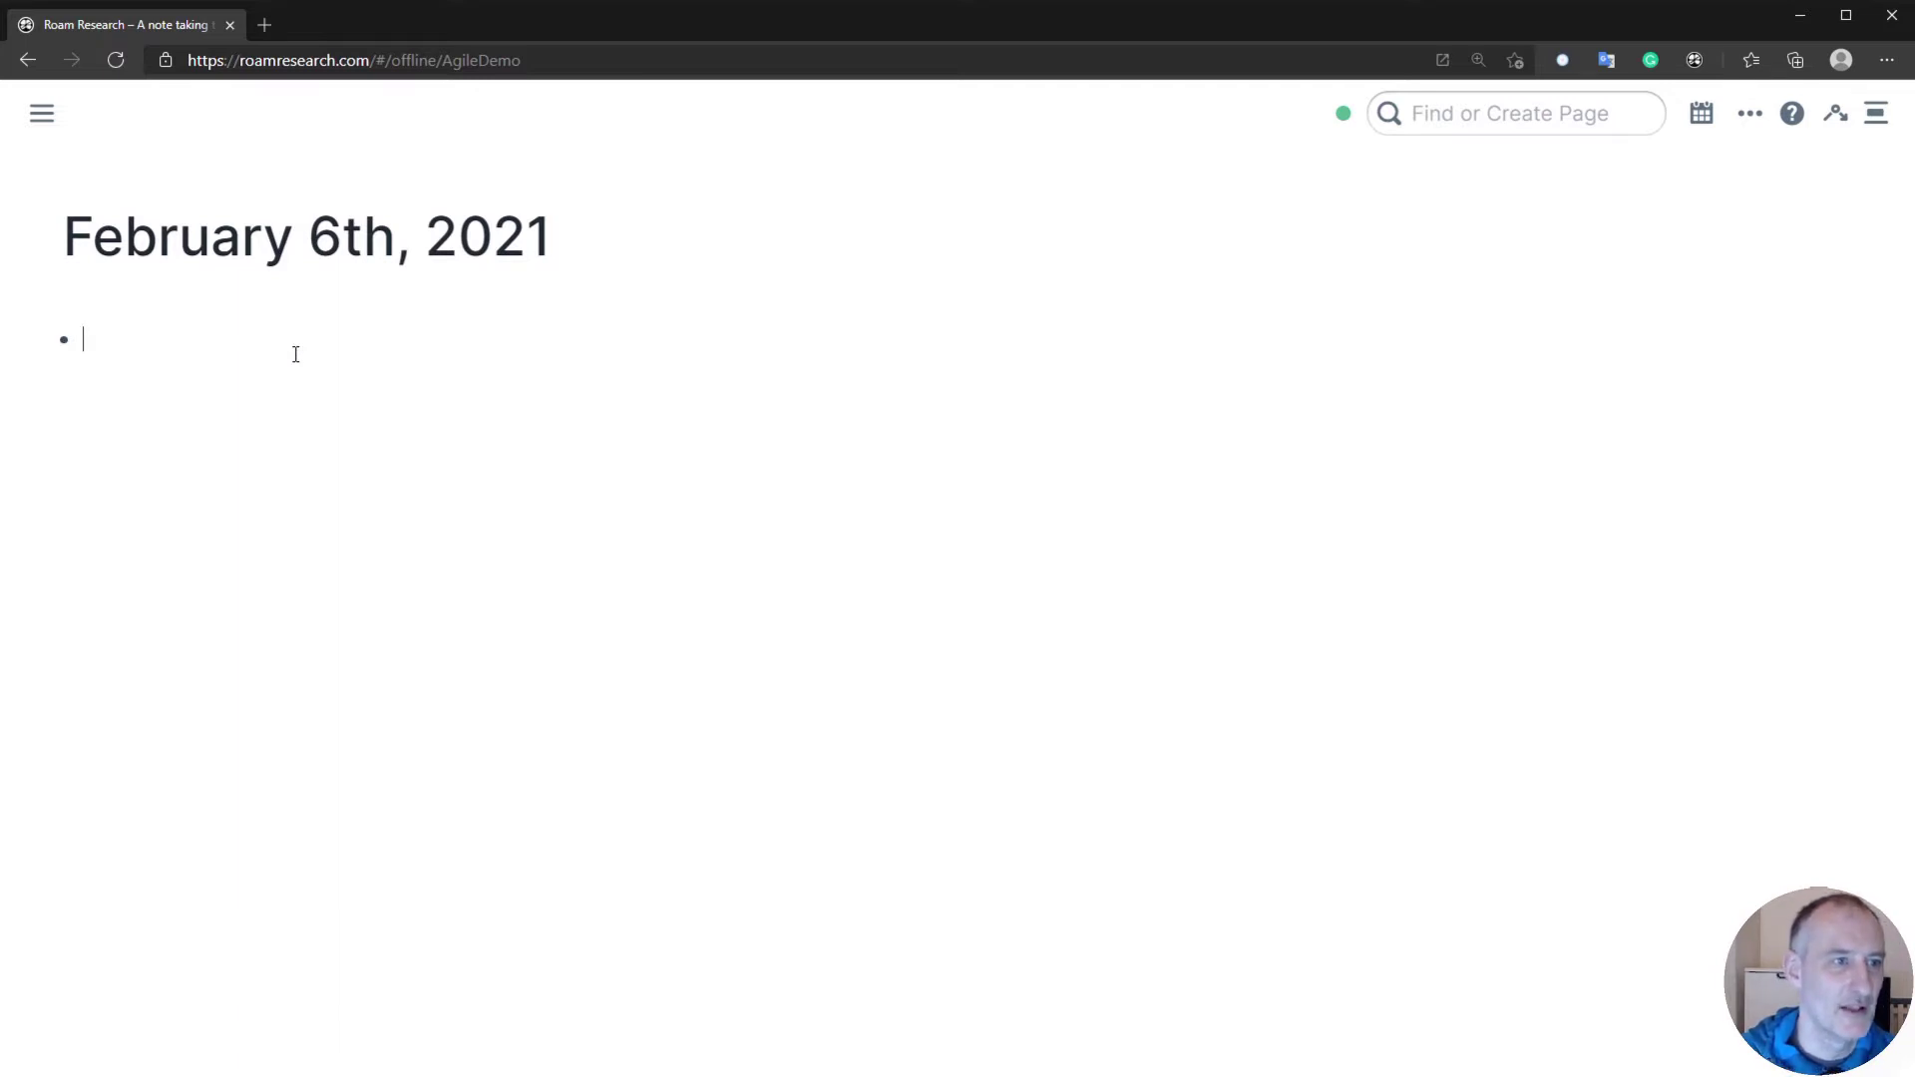
type("jjs")
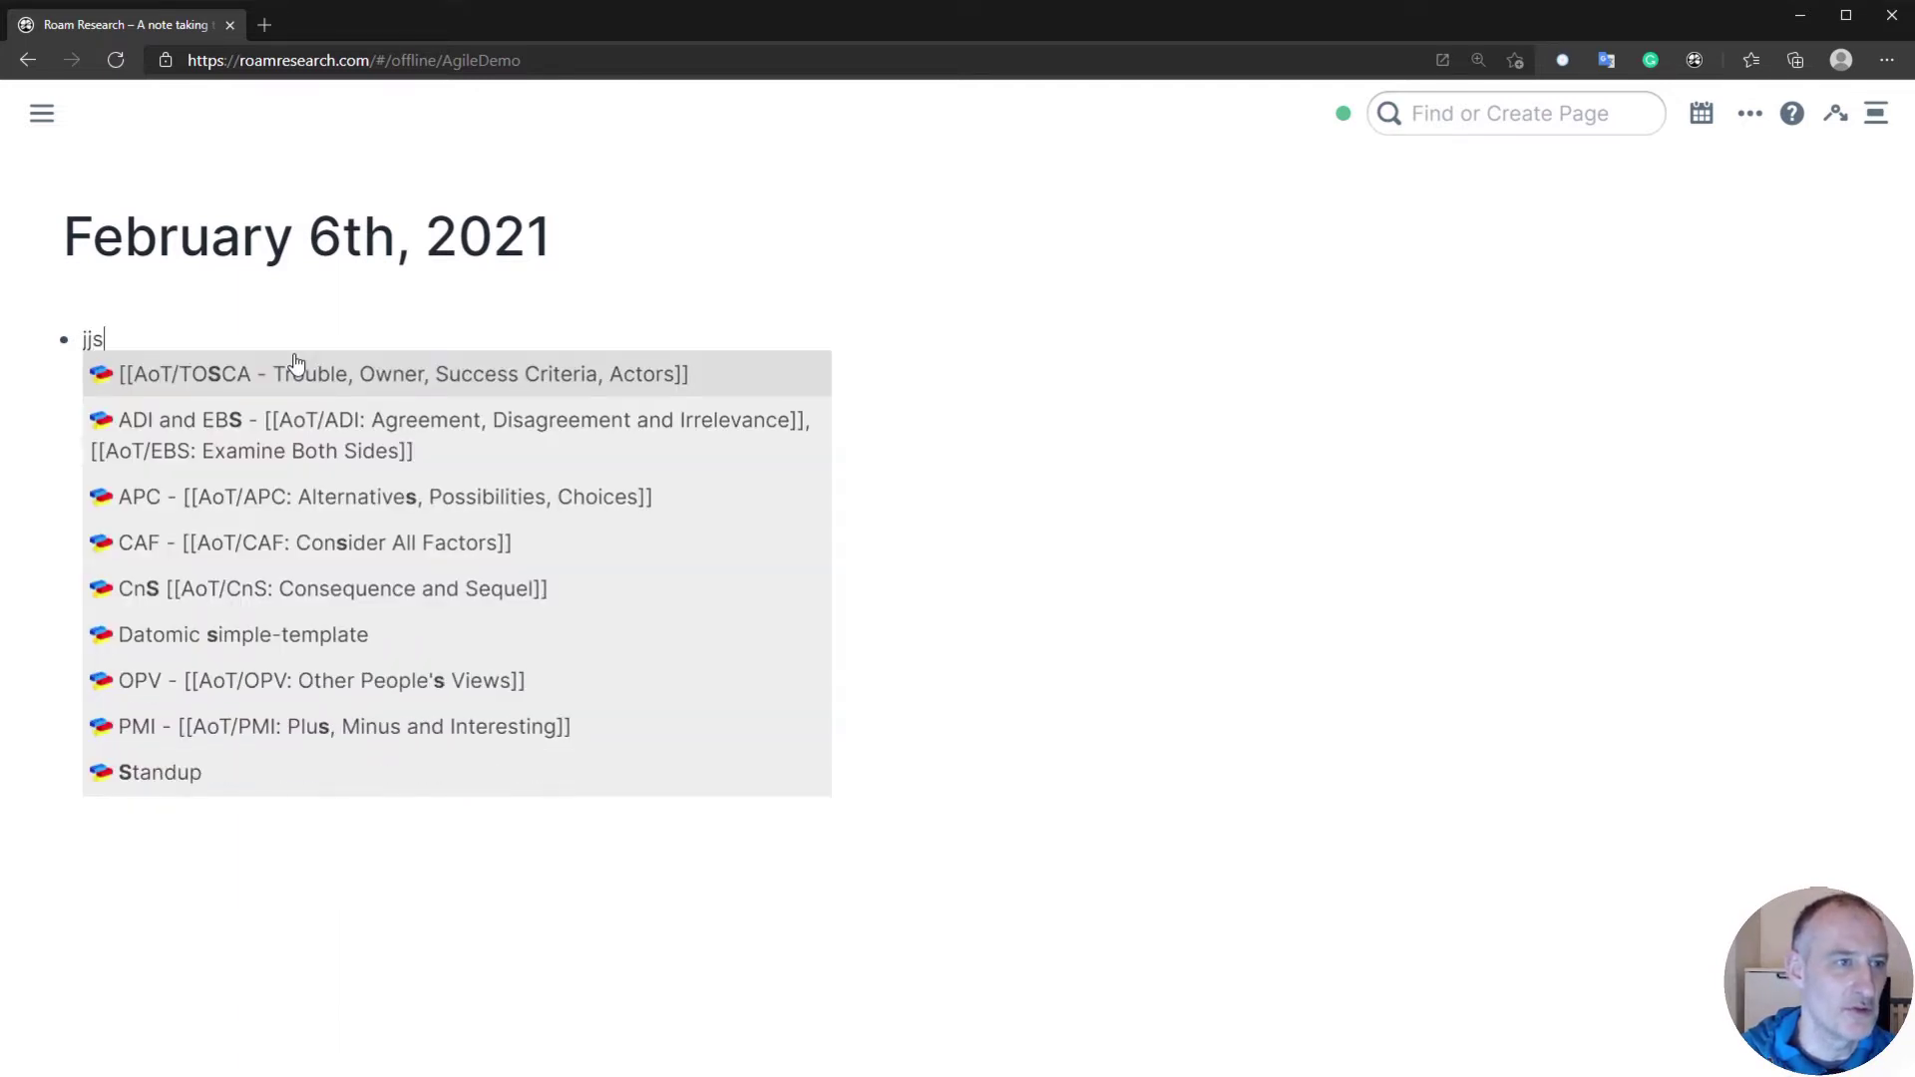
type("tan")
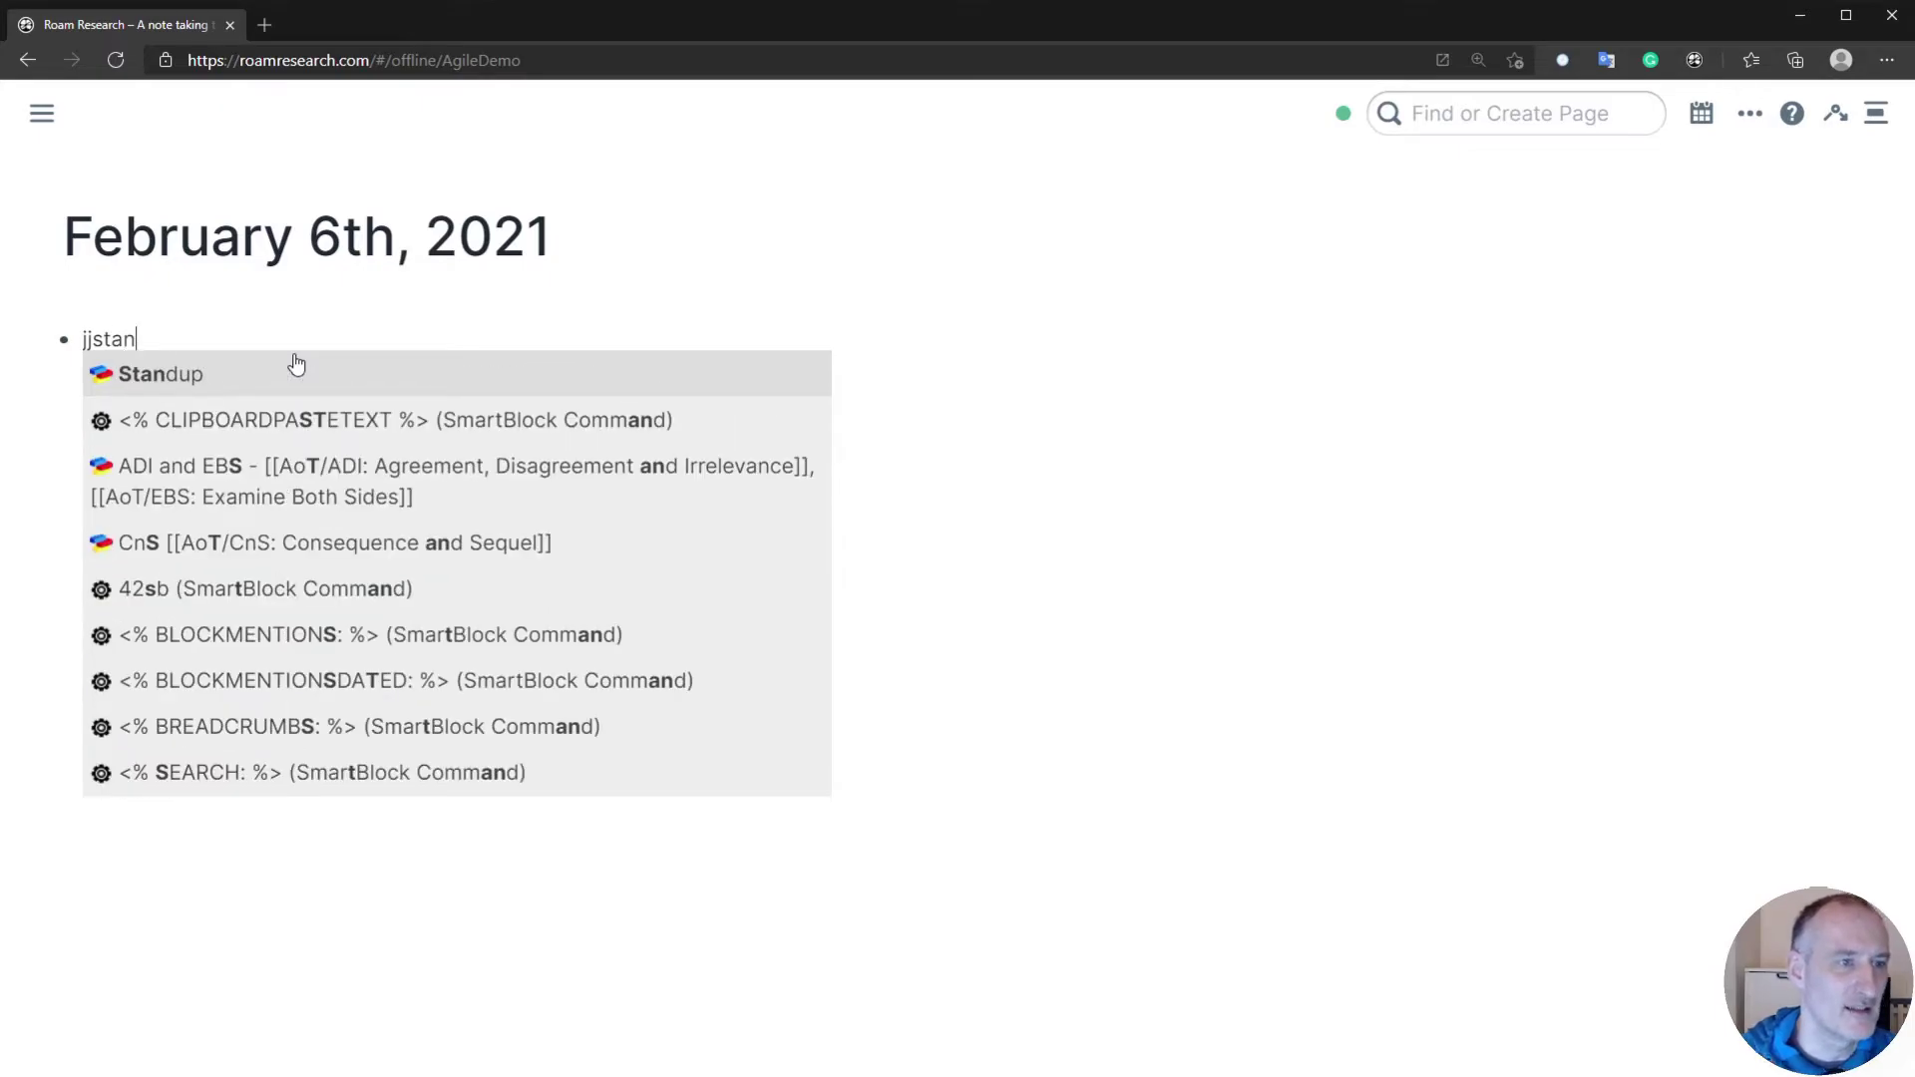
left_click(174, 377)
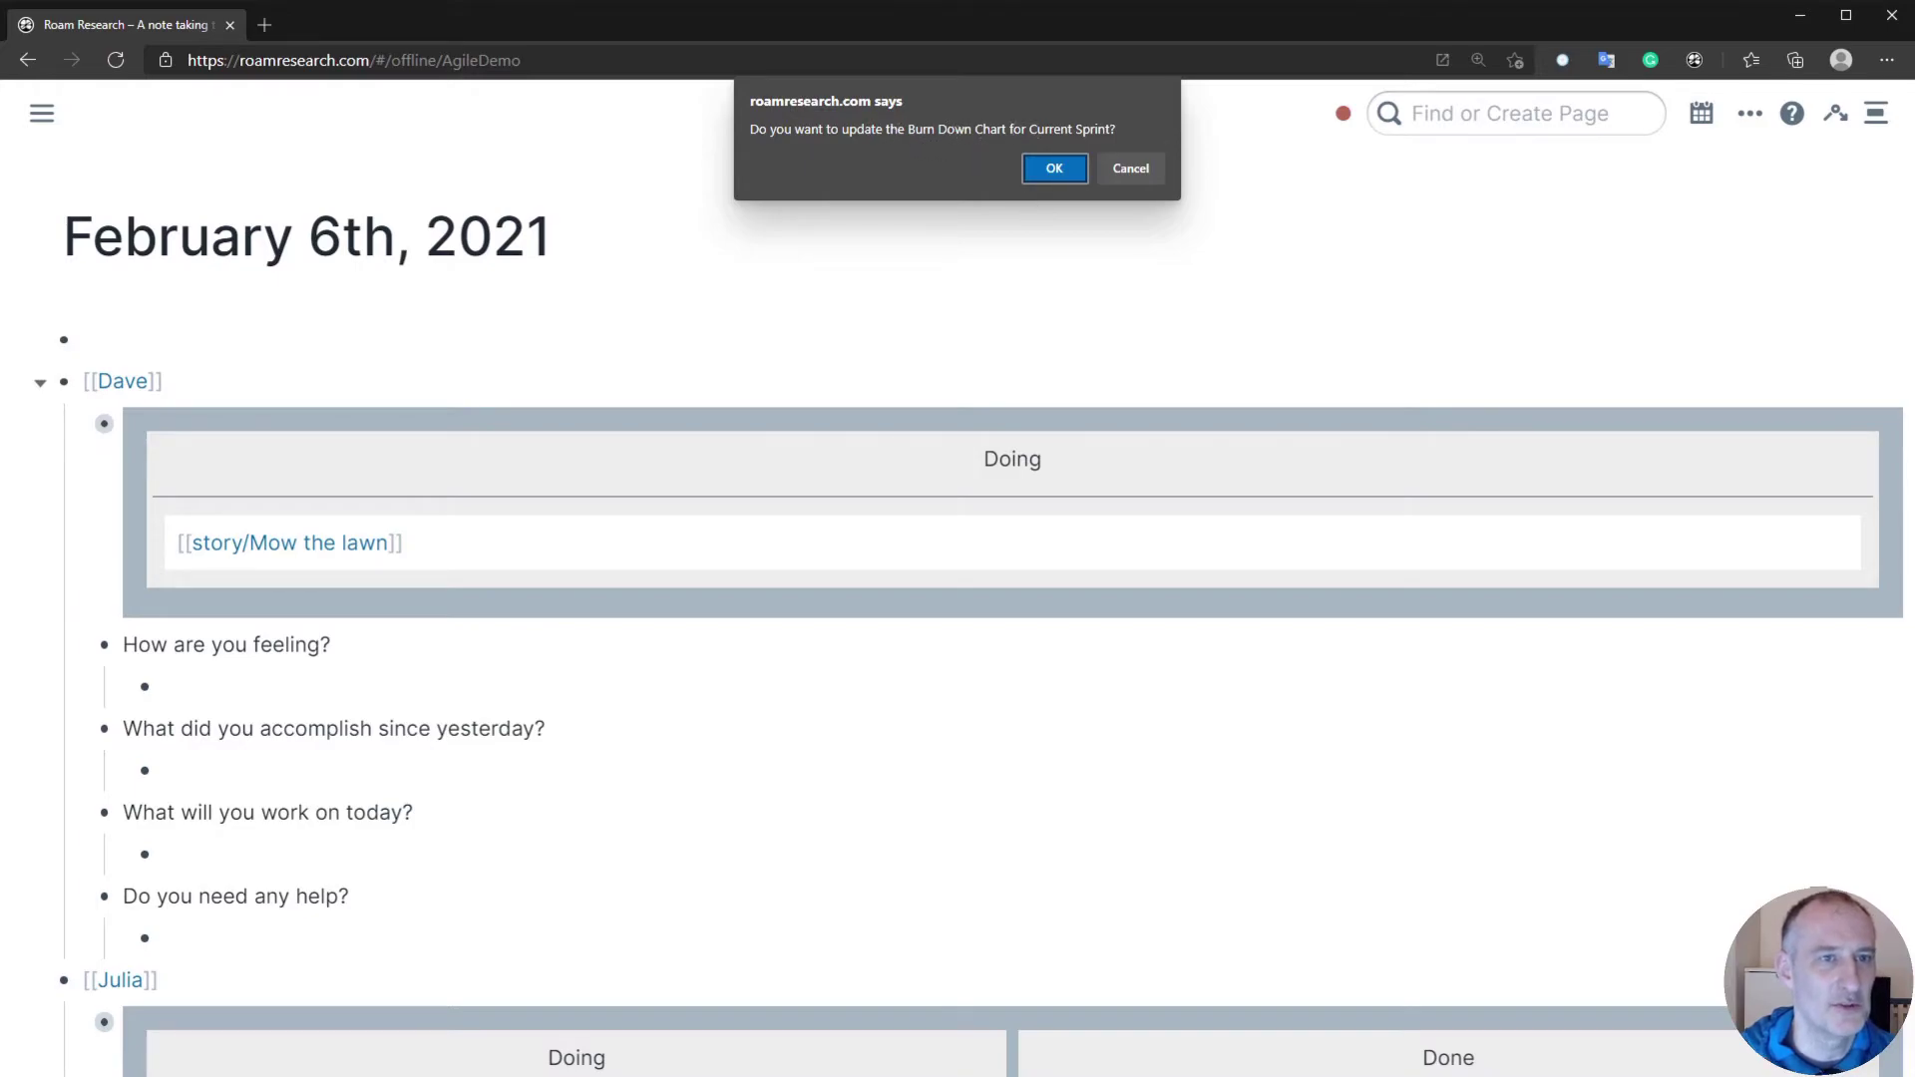
left_click(1079, 171)
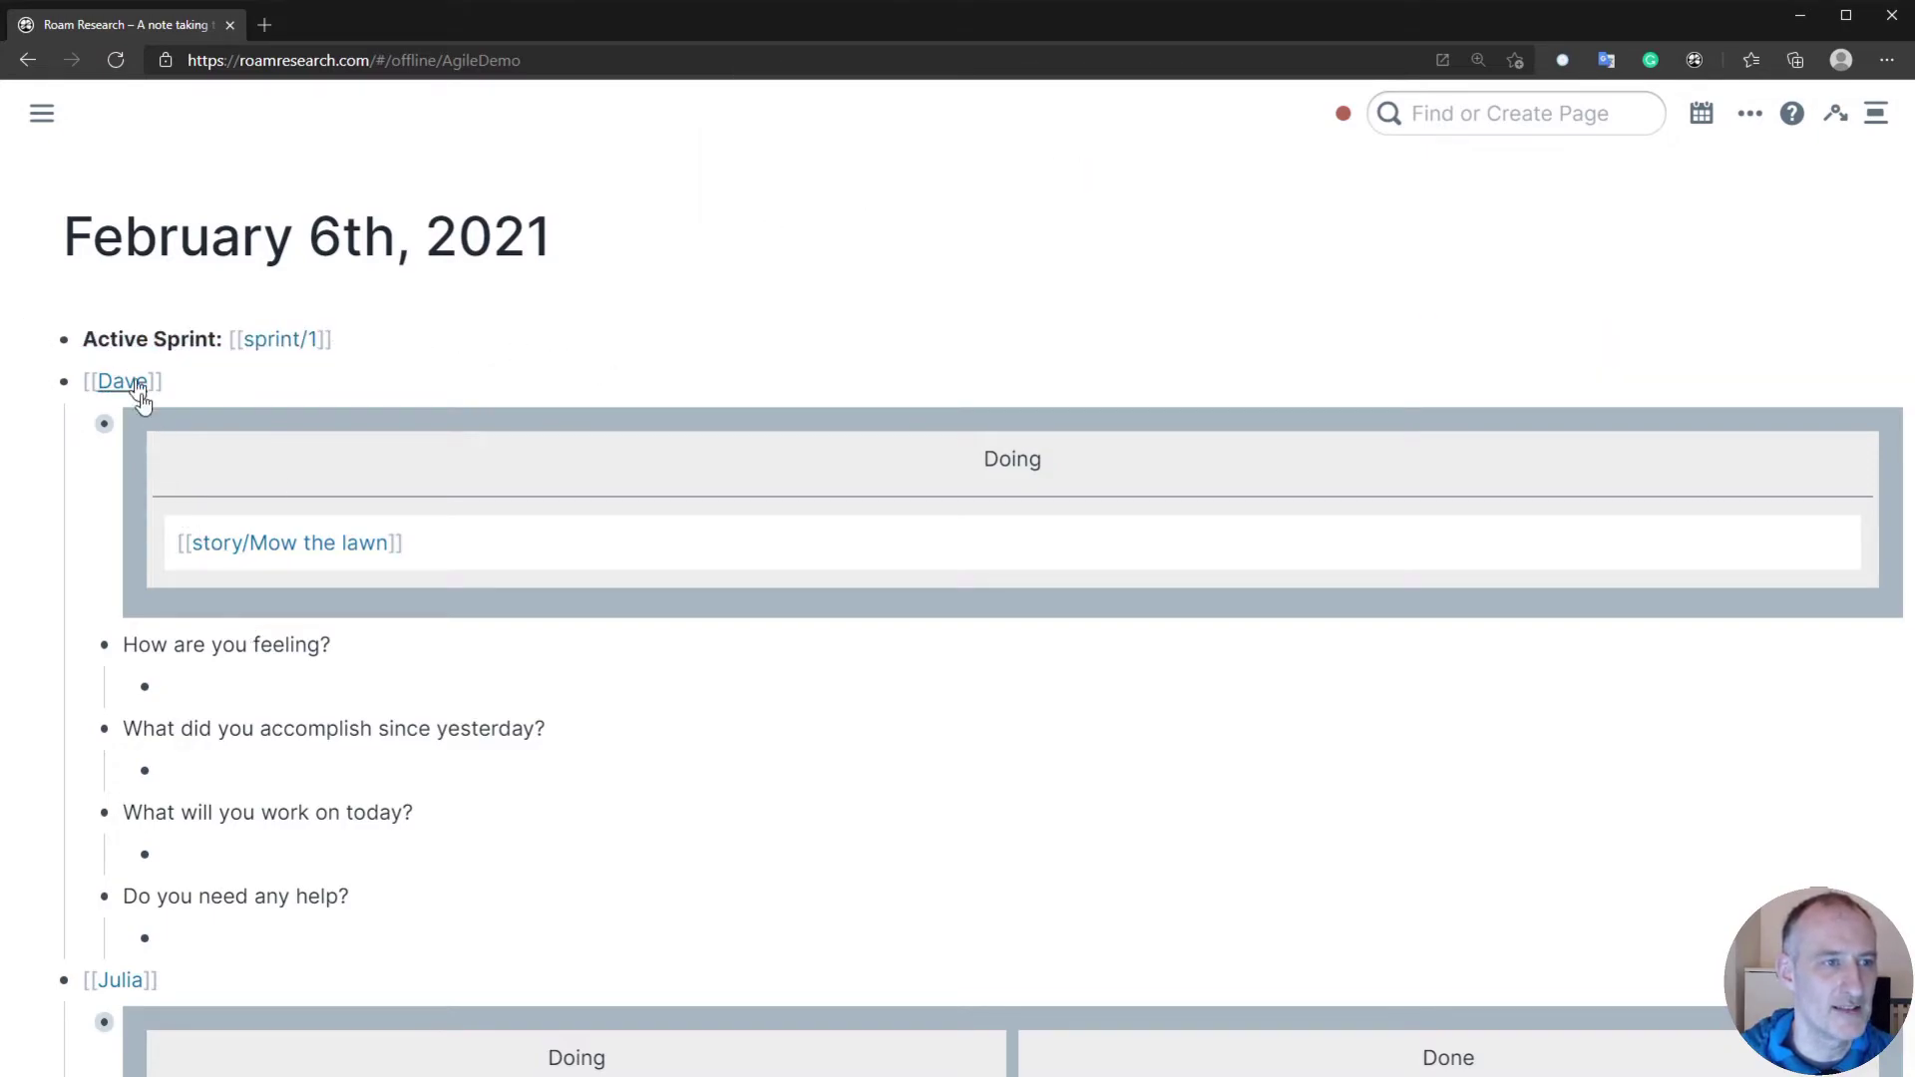
- Review each team member's Doing and Done stories and the stand-up questions in the daily note
scroll(281, 650, "down", 4)
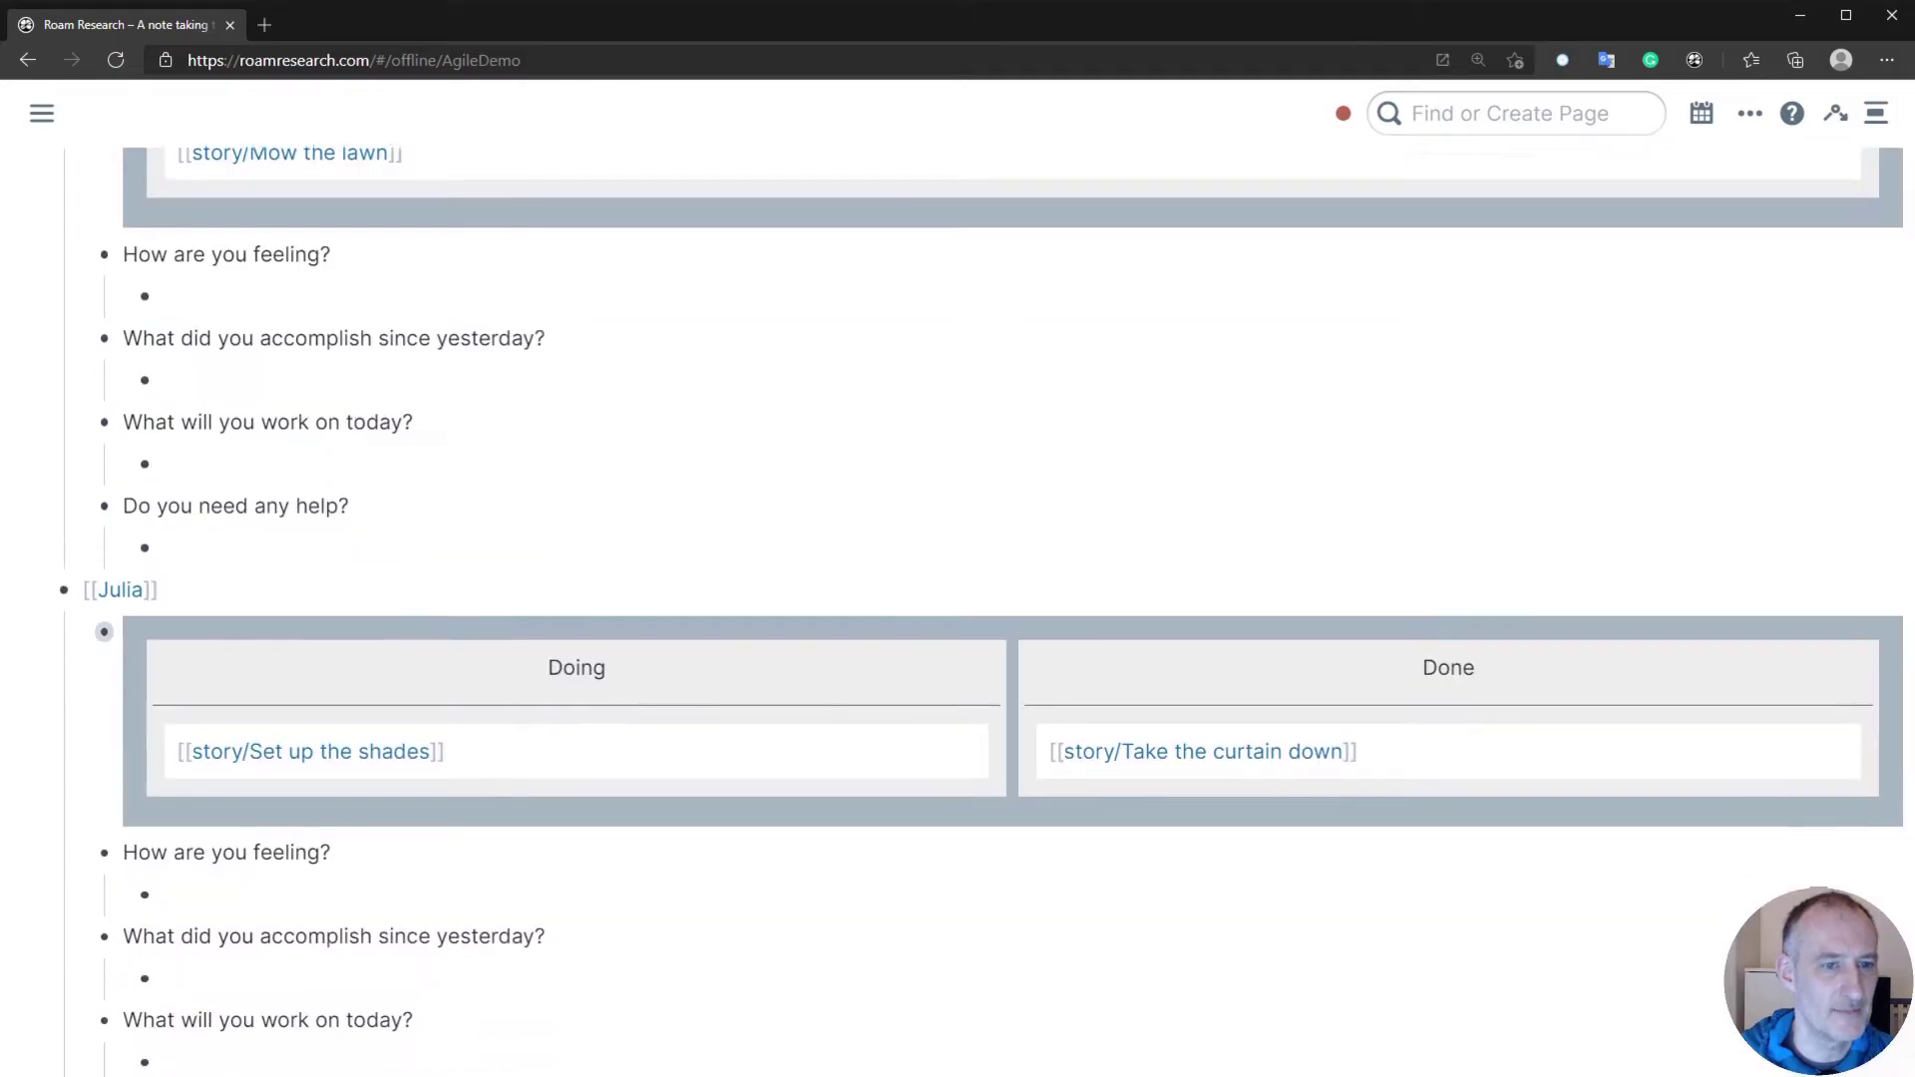
scroll(281, 674, "down", 1)
scroll(188, 492, "down", 1)
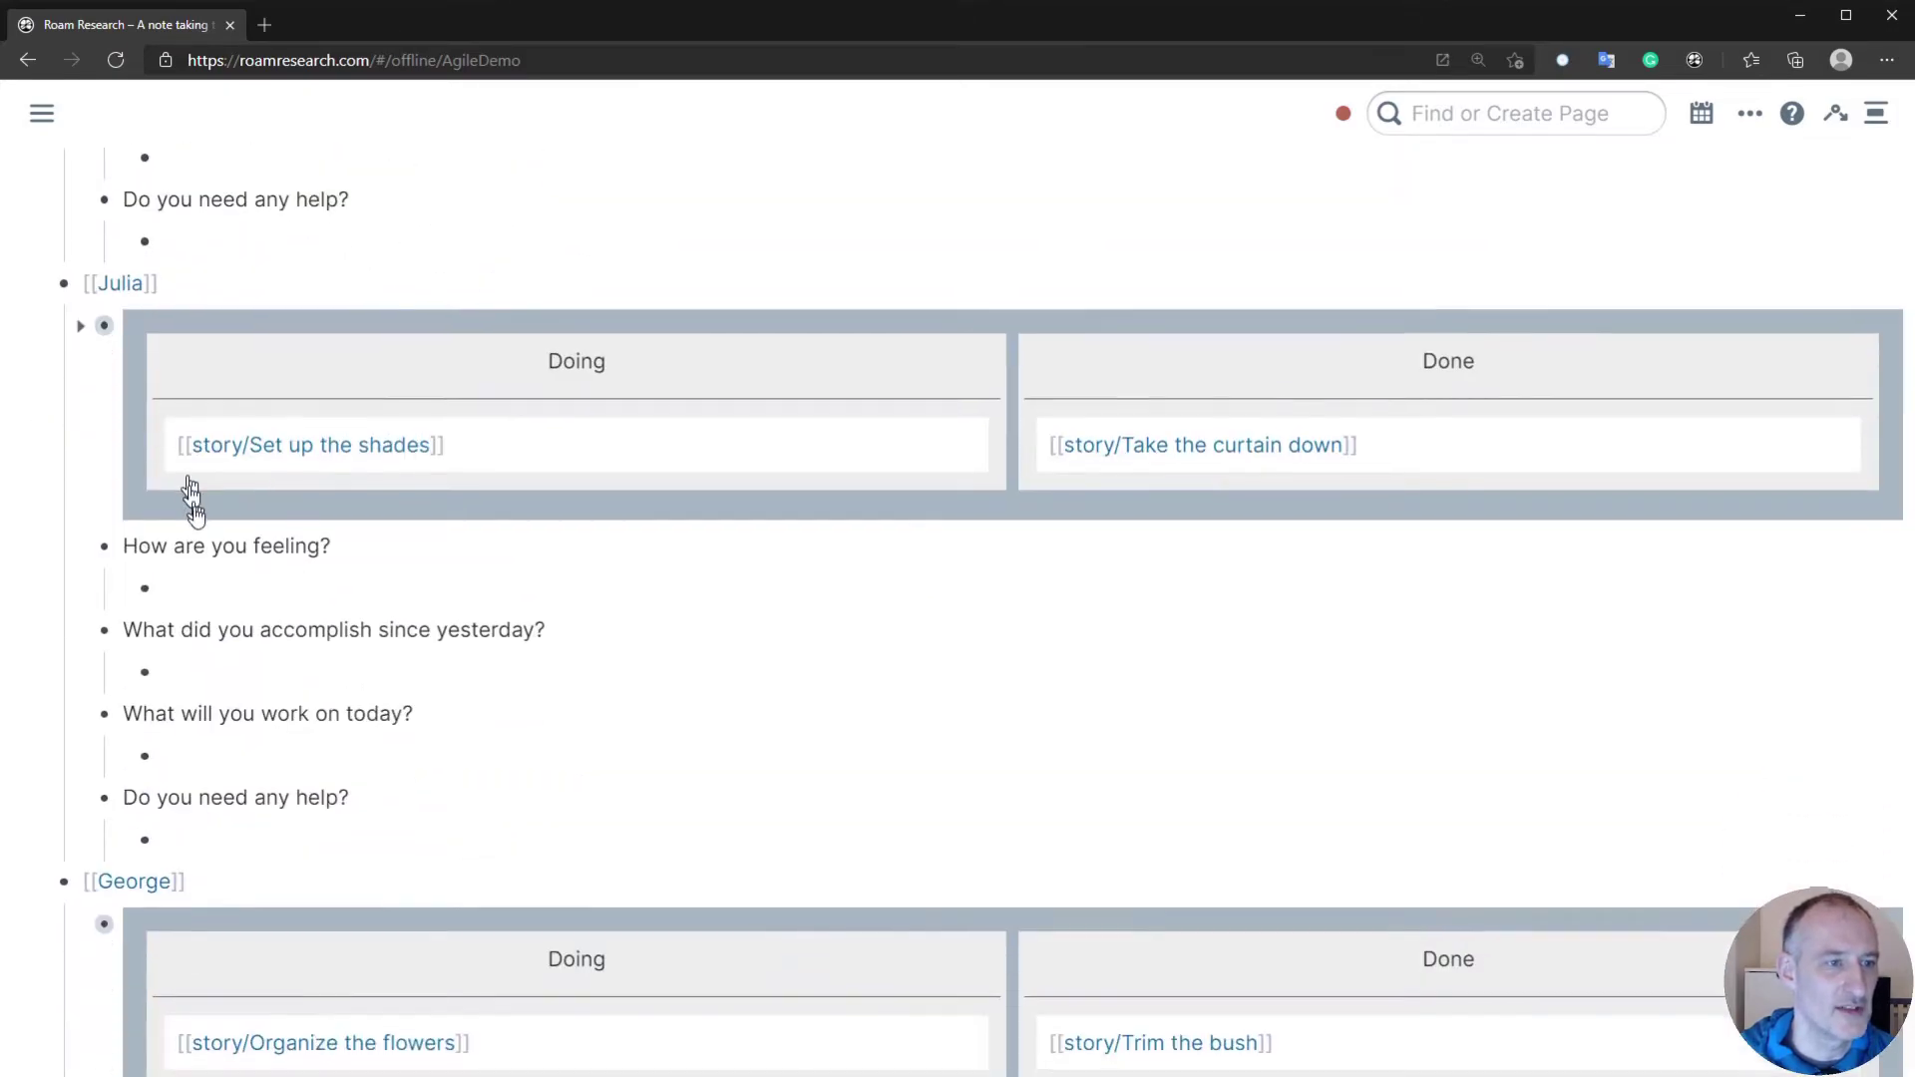
scroll(215, 564, "down", 2)
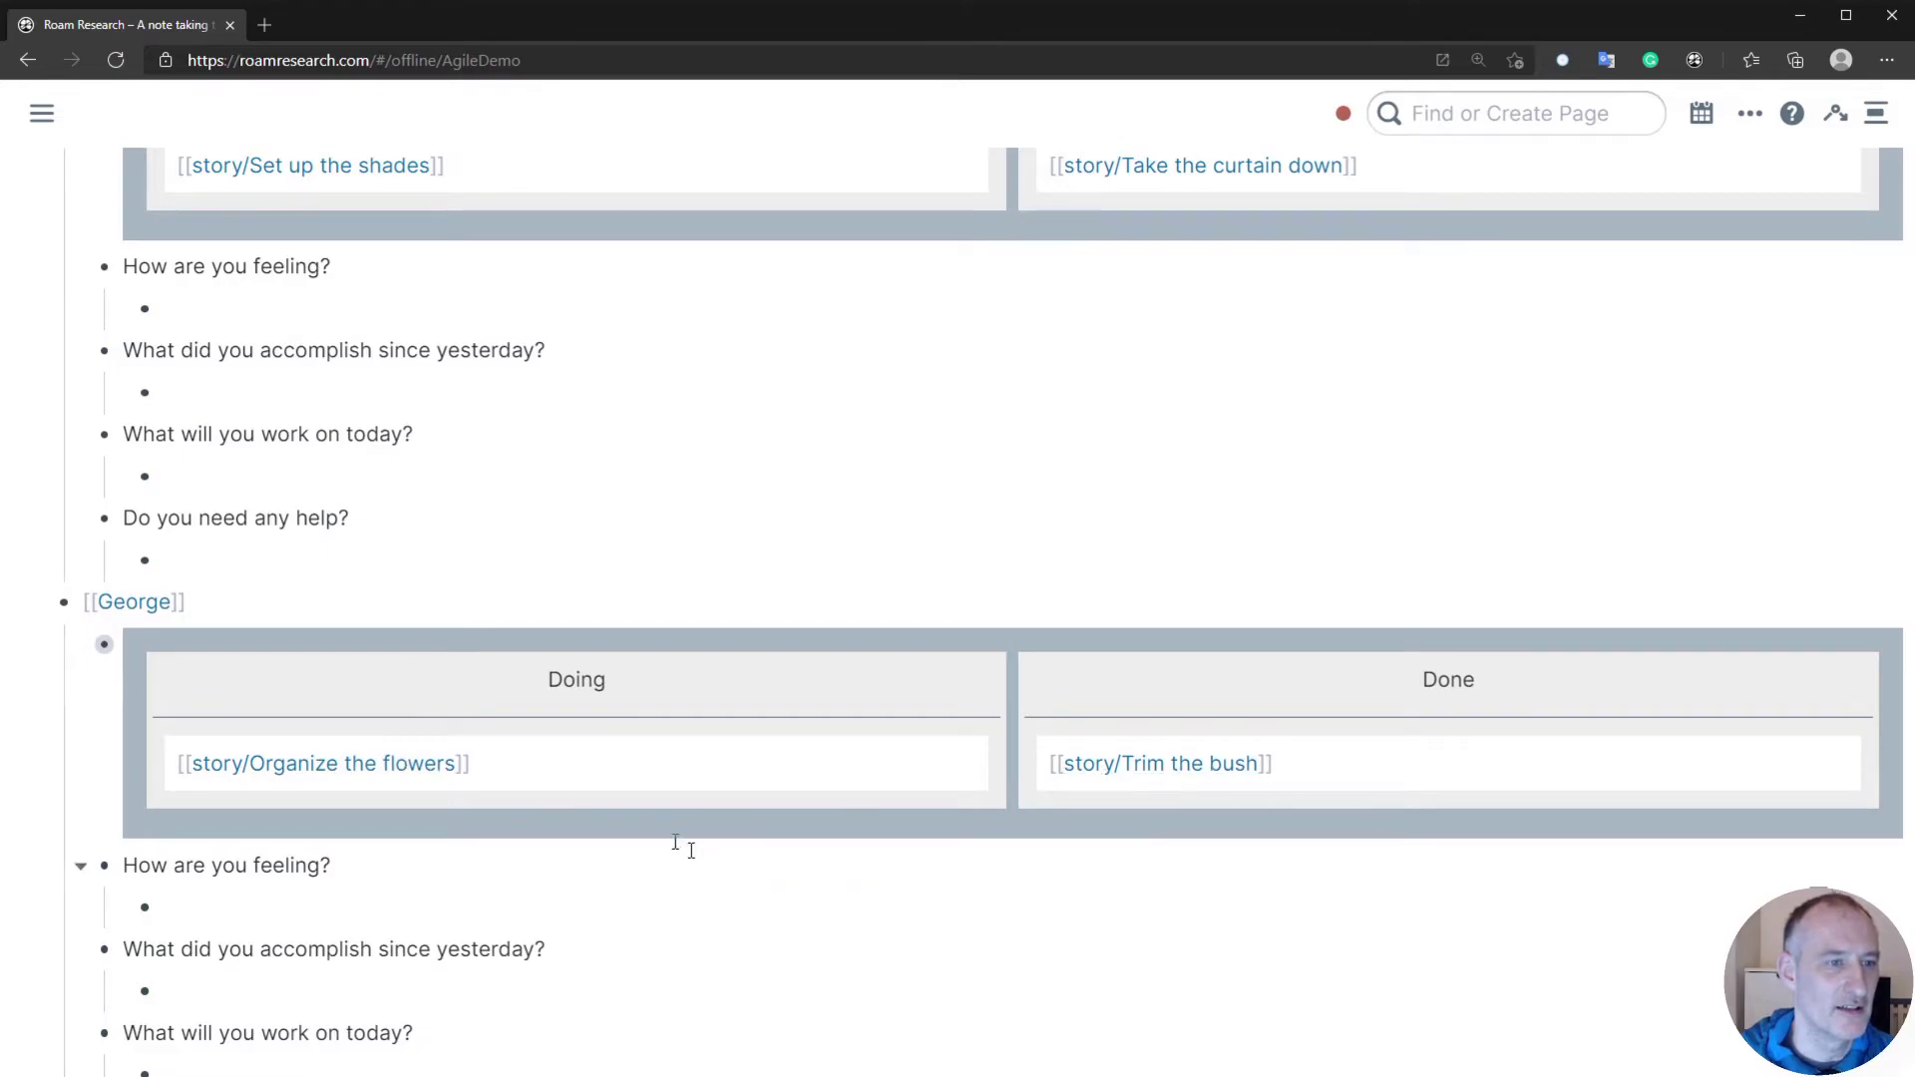
scroll(1174, 477, "up", 1)
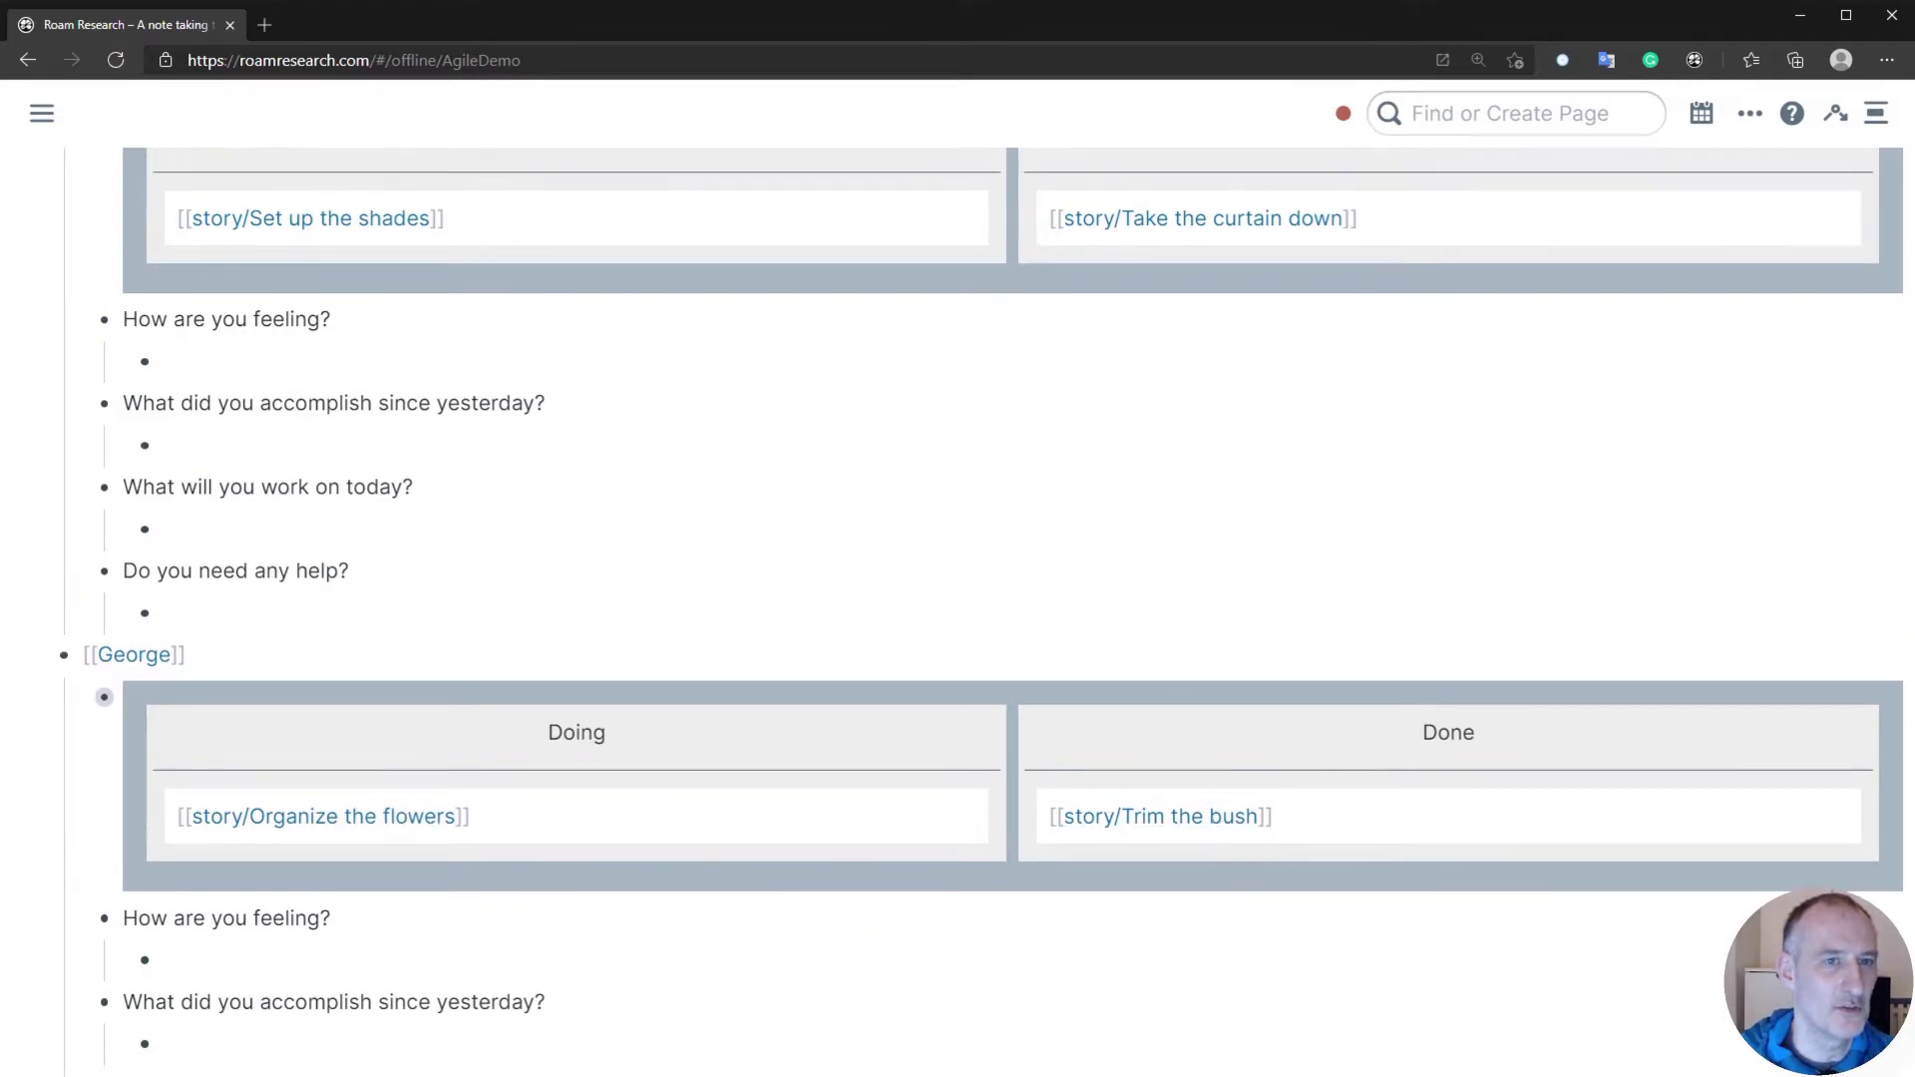
scroll(1174, 477, "up", 3)
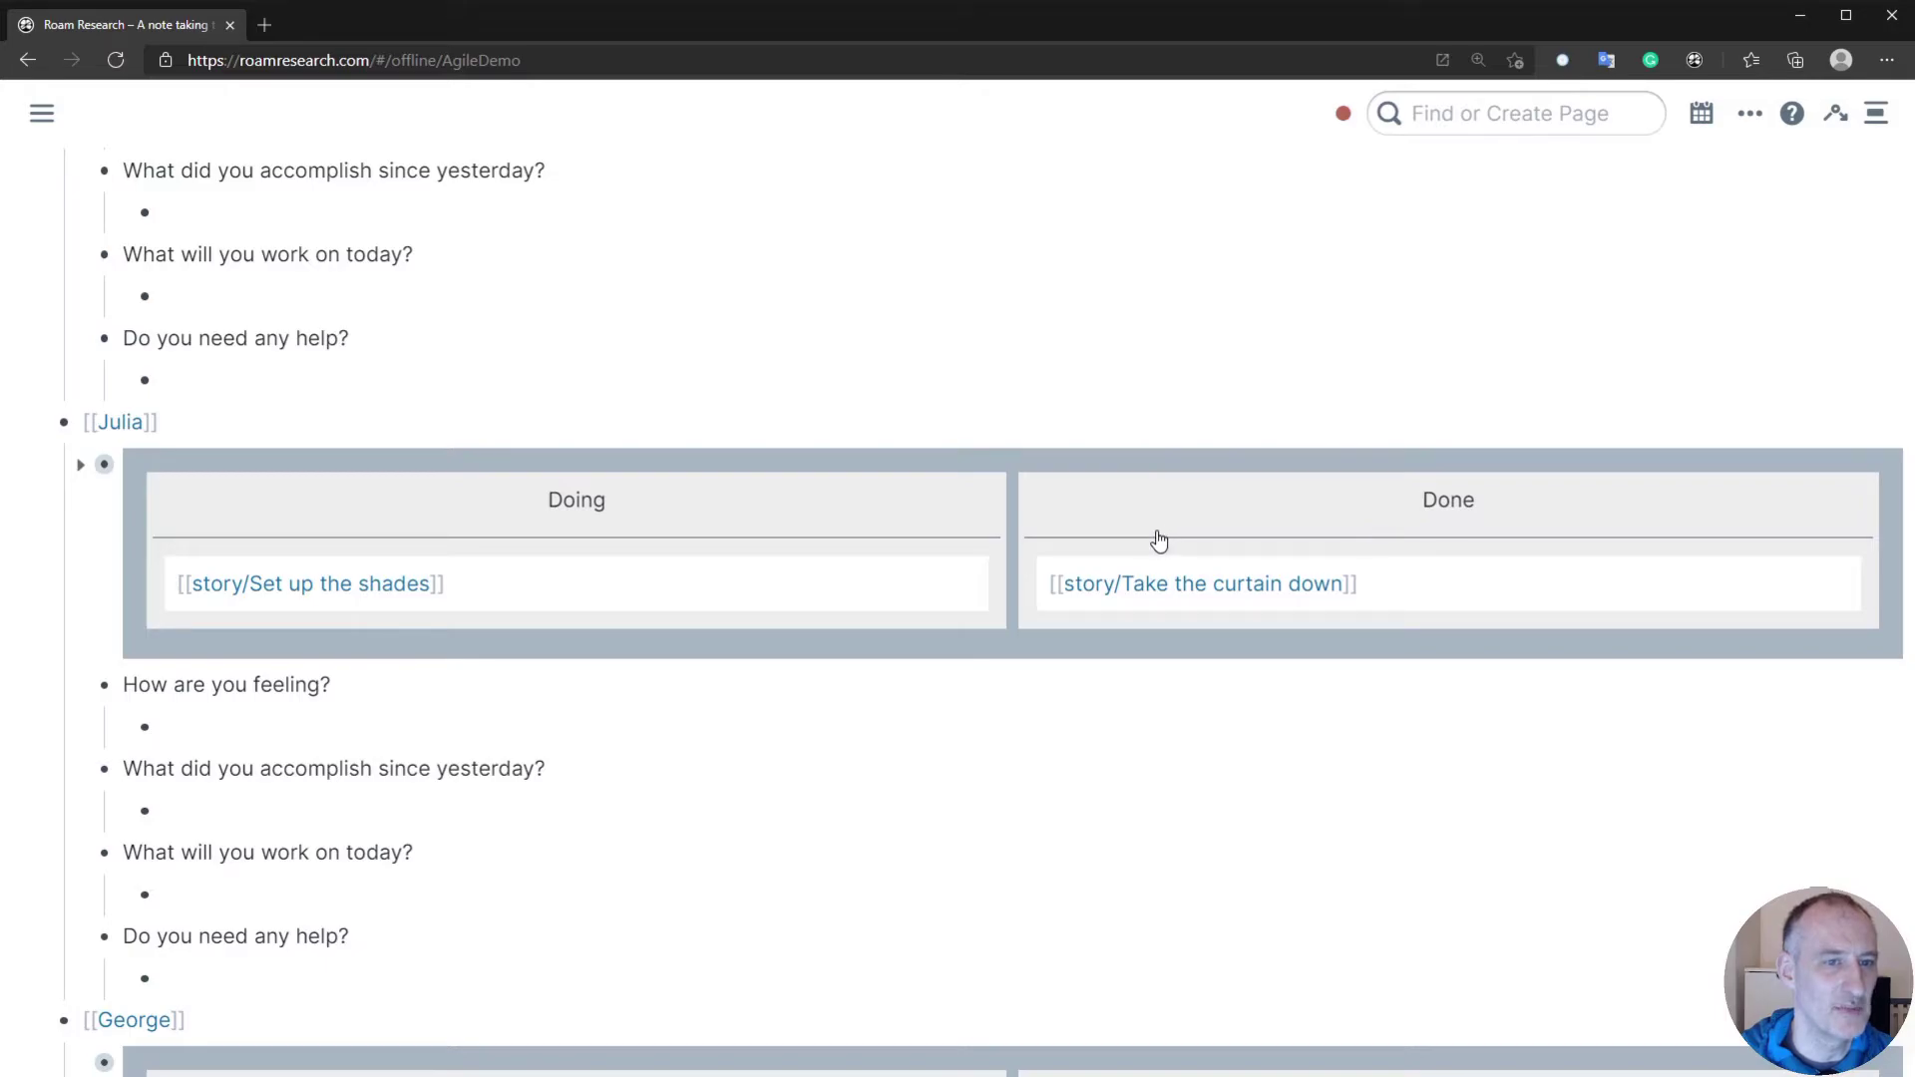
scroll(1146, 534, "up", 4)
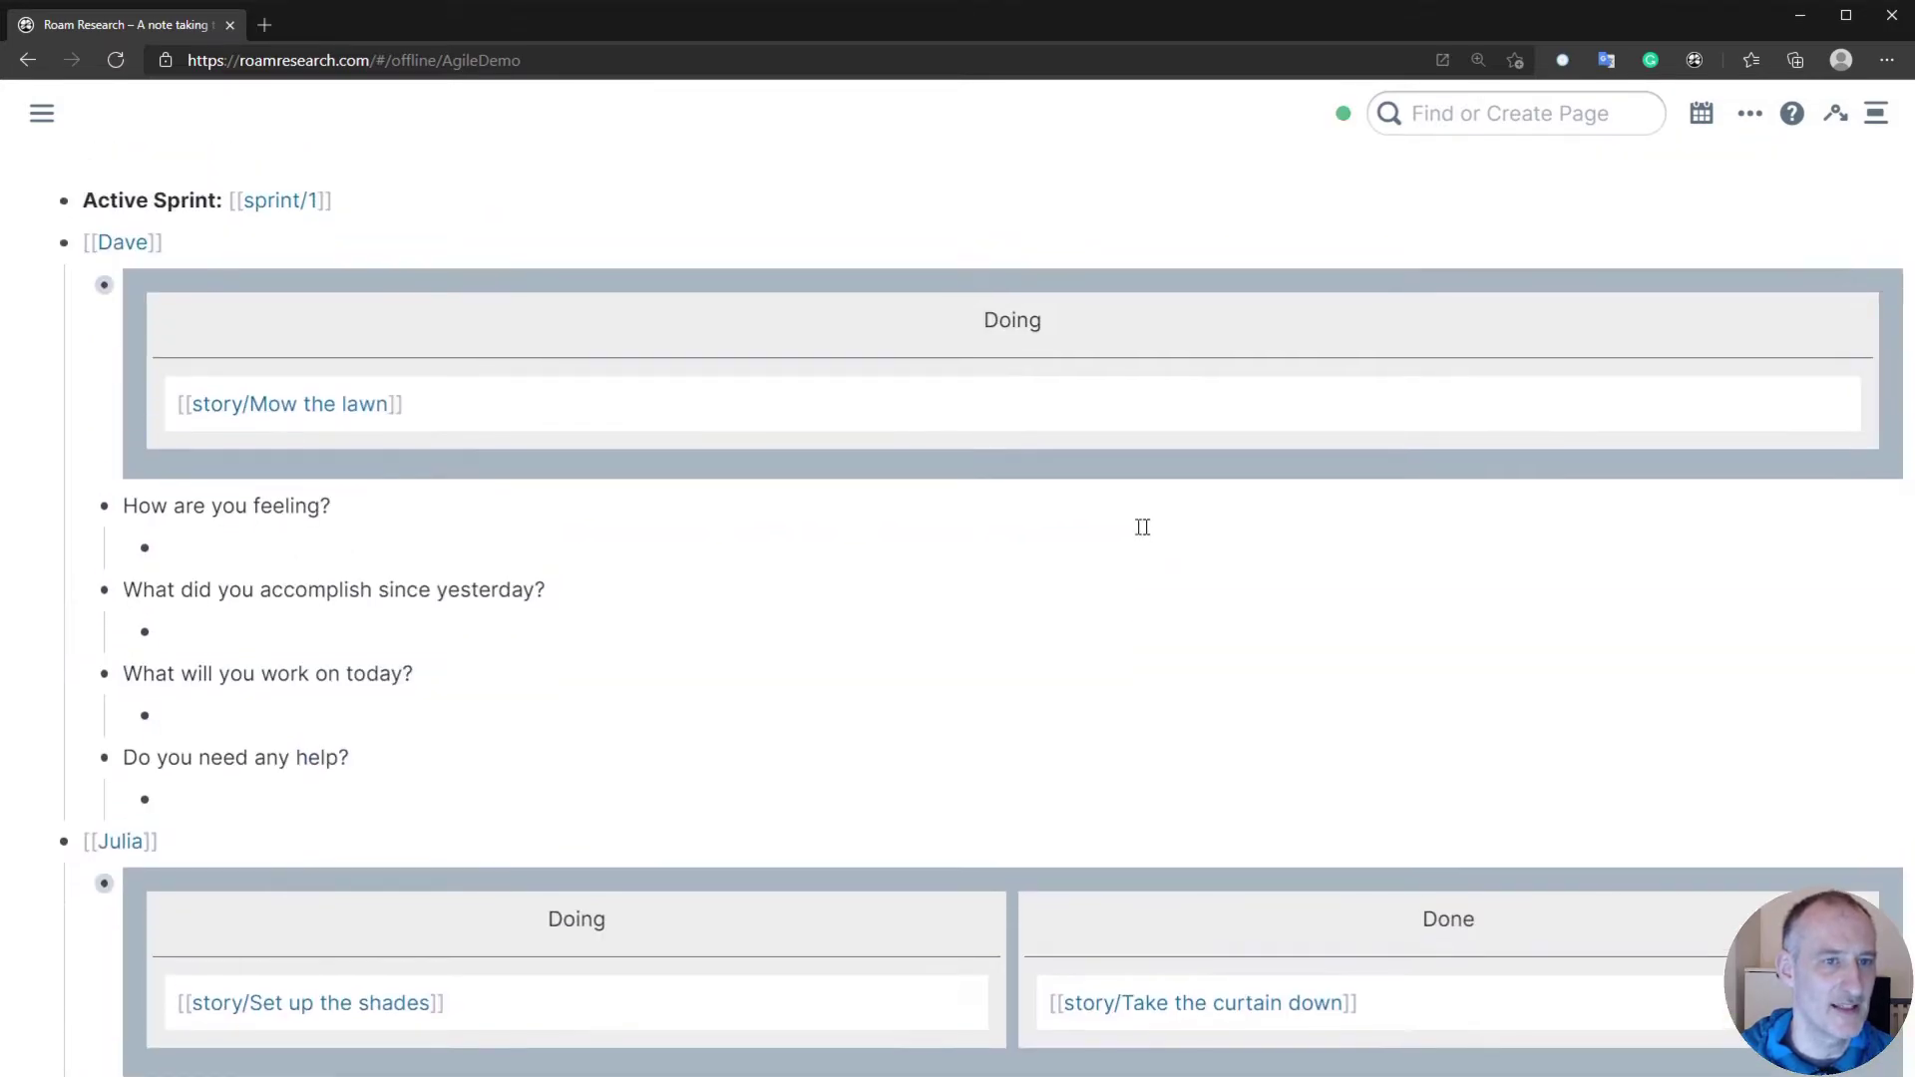
scroll(987, 533, "down", 5)
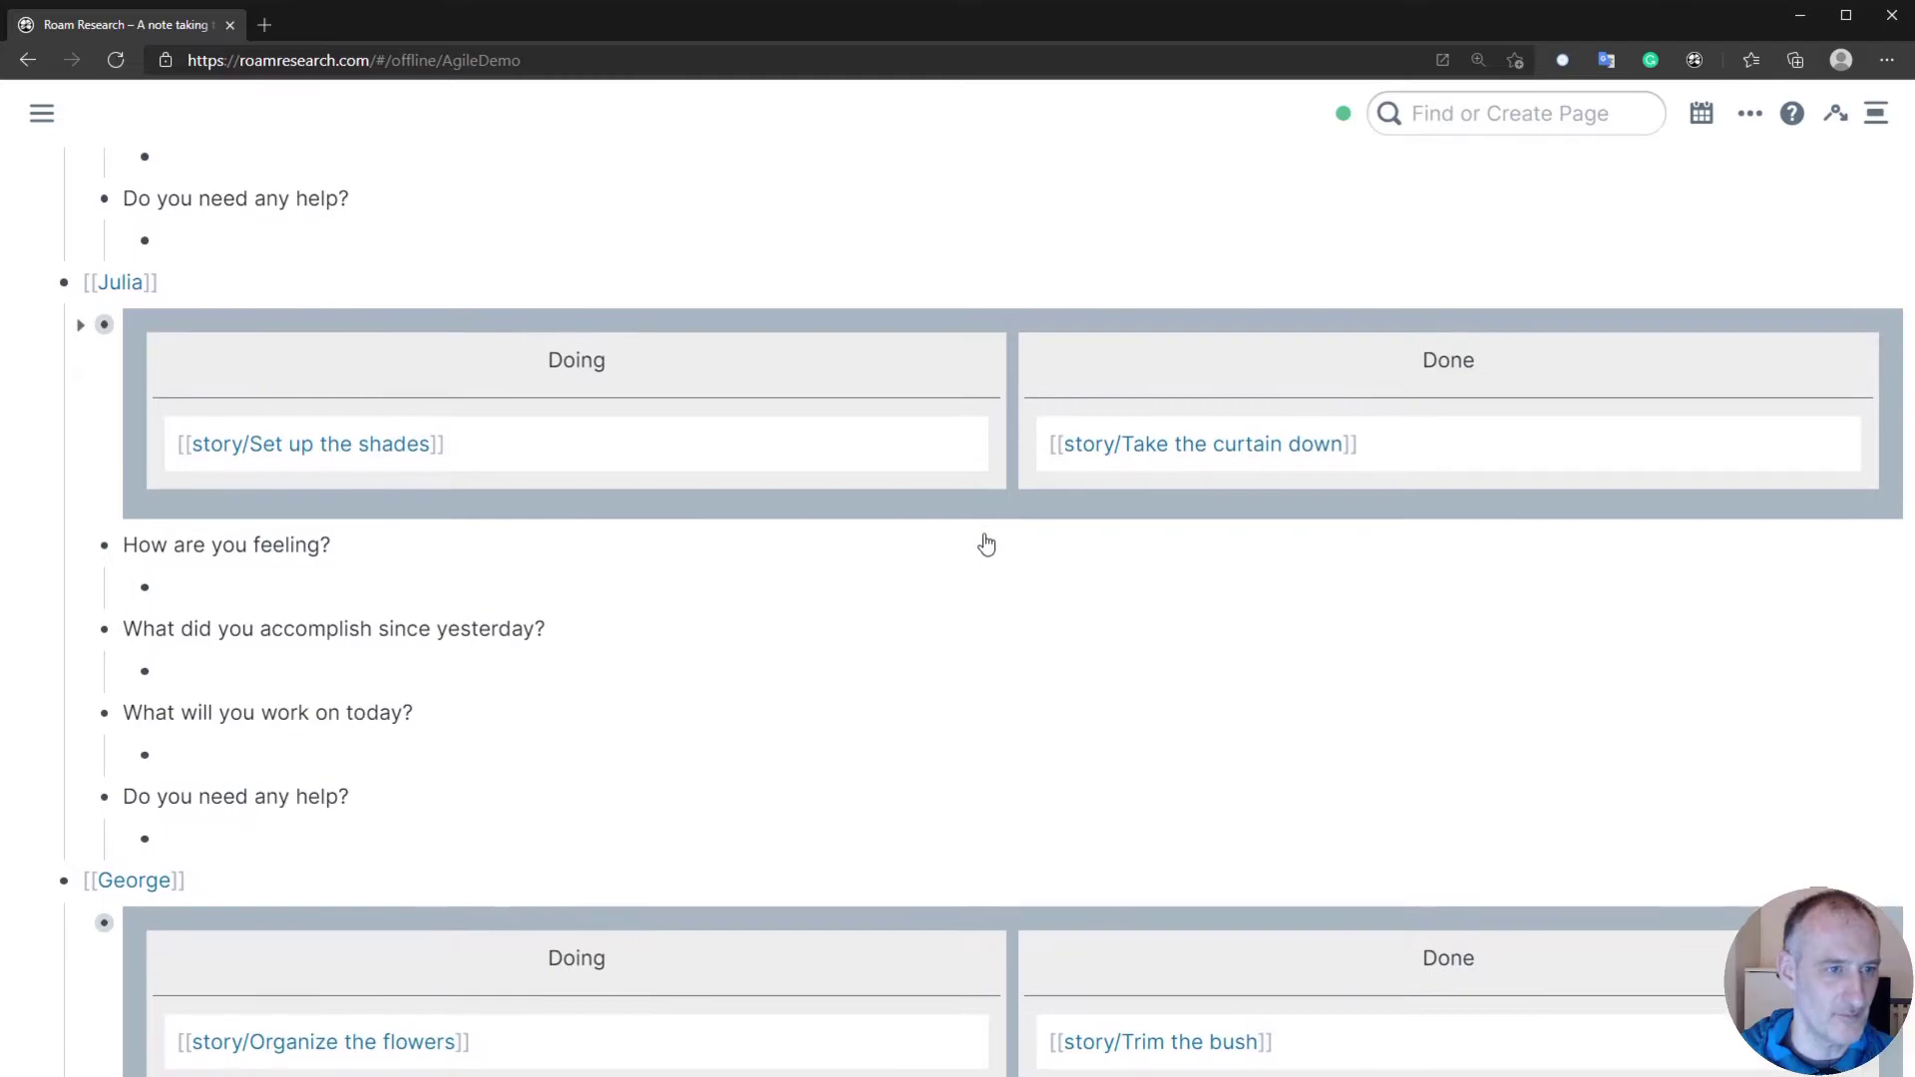
scroll(985, 539, "down", 3)
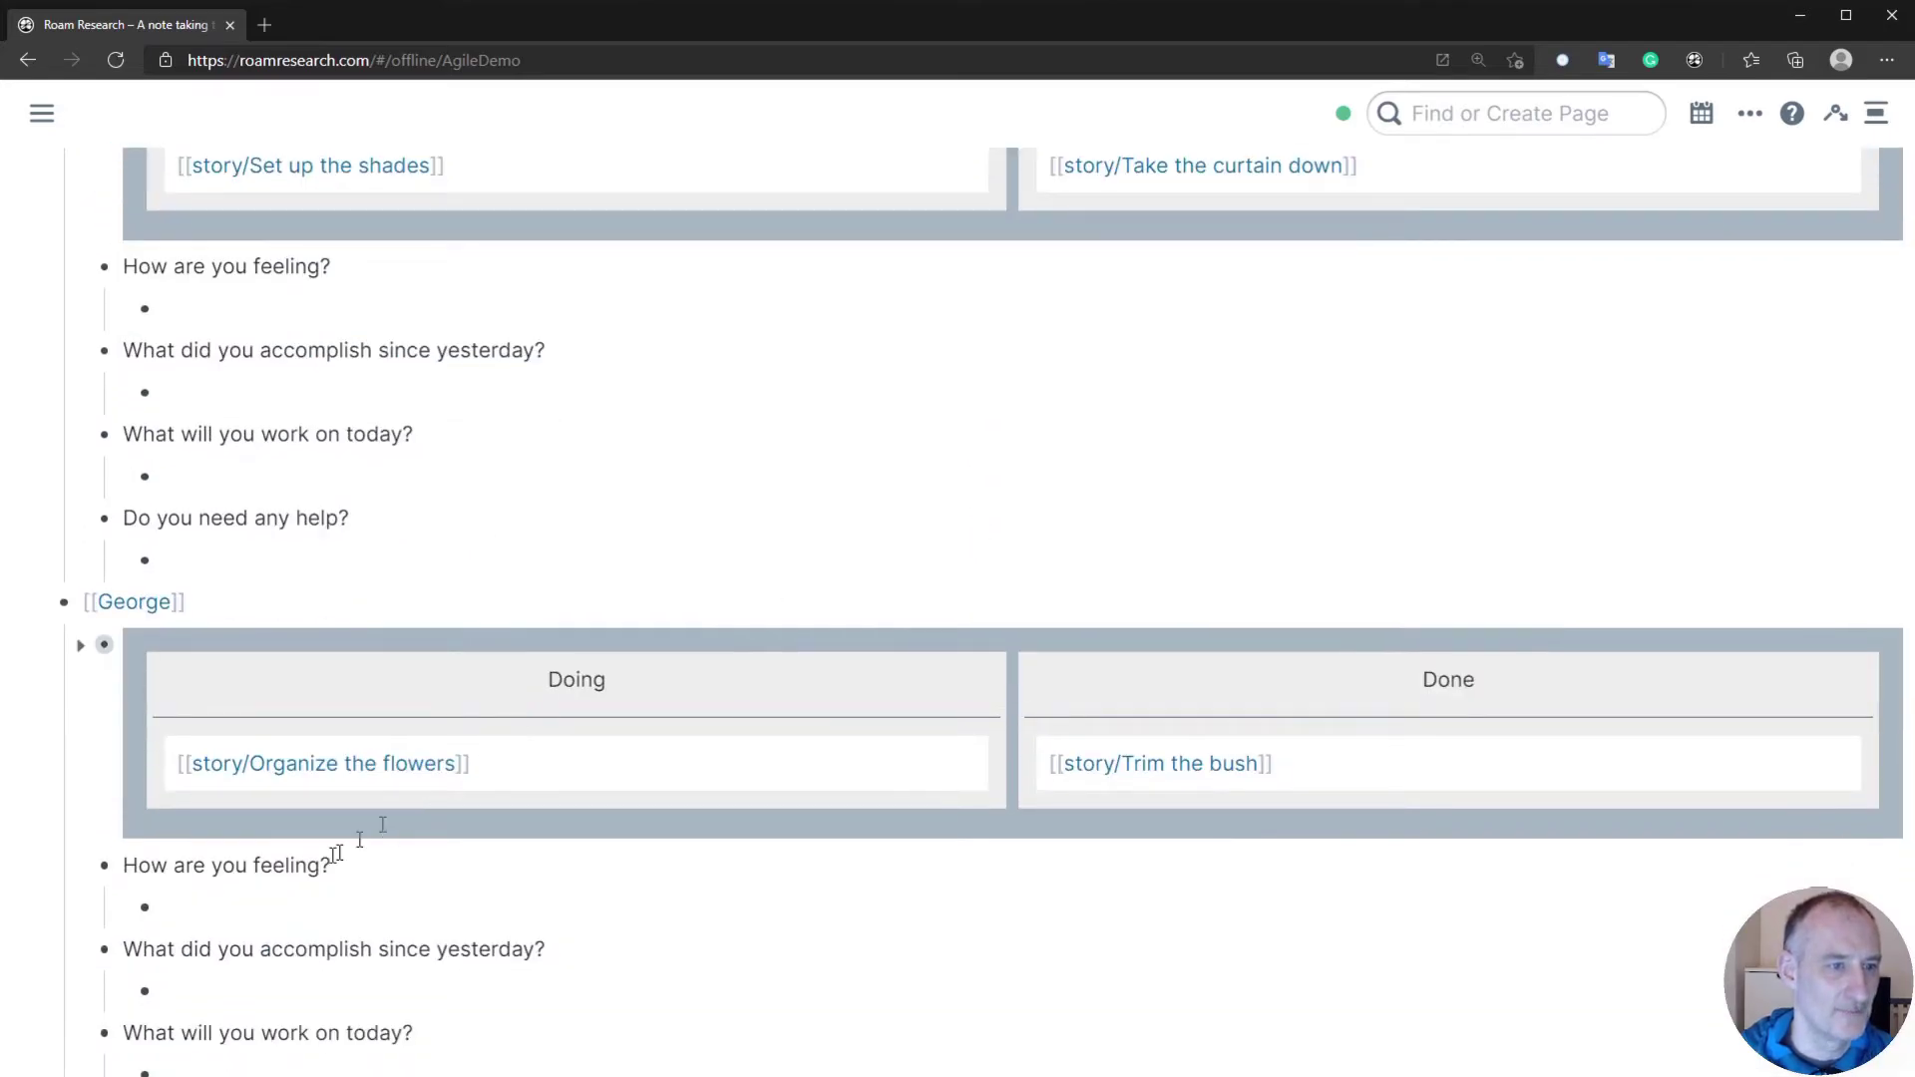
scroll(246, 905, "down", 1)
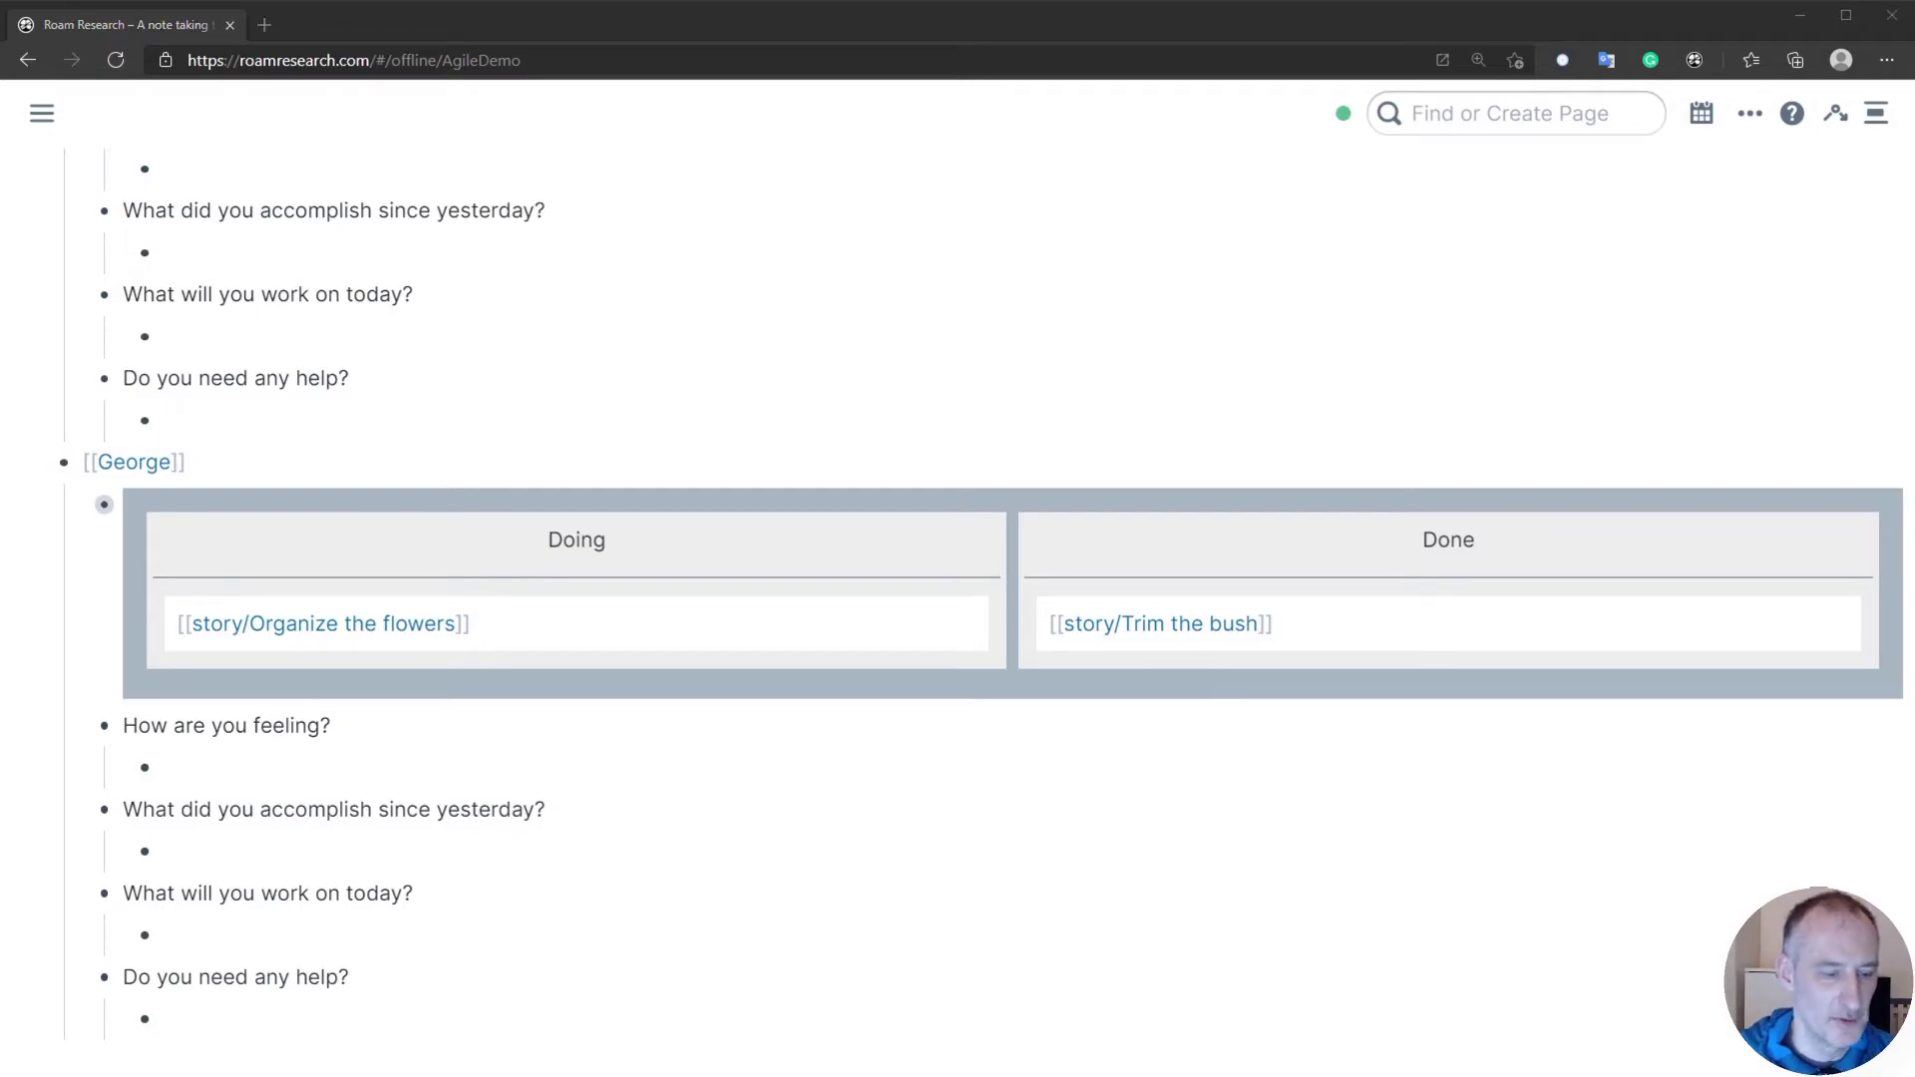
- Answer "How are you feeling?" for the last team member with "I am not feeling happy, because the flower bed is full of weeds."
left_click(190, 1016)
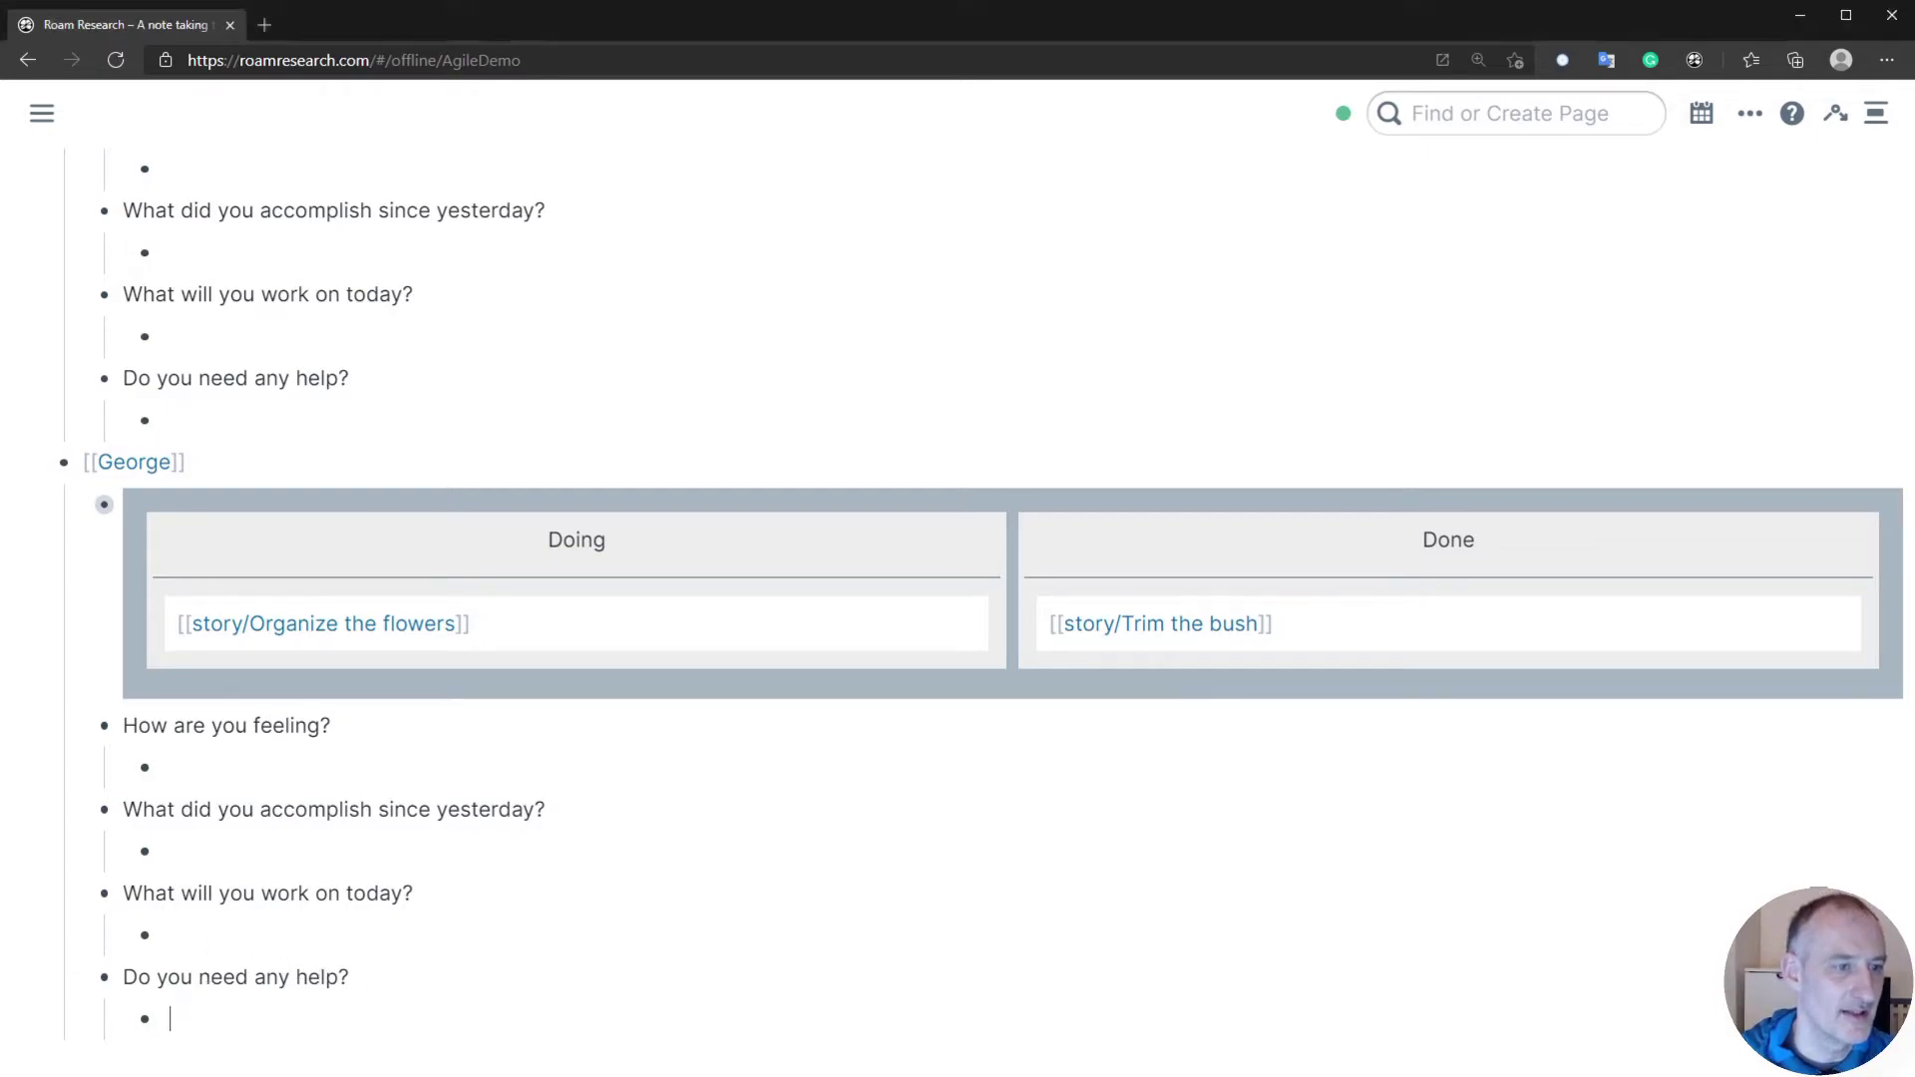
left_click(196, 767)
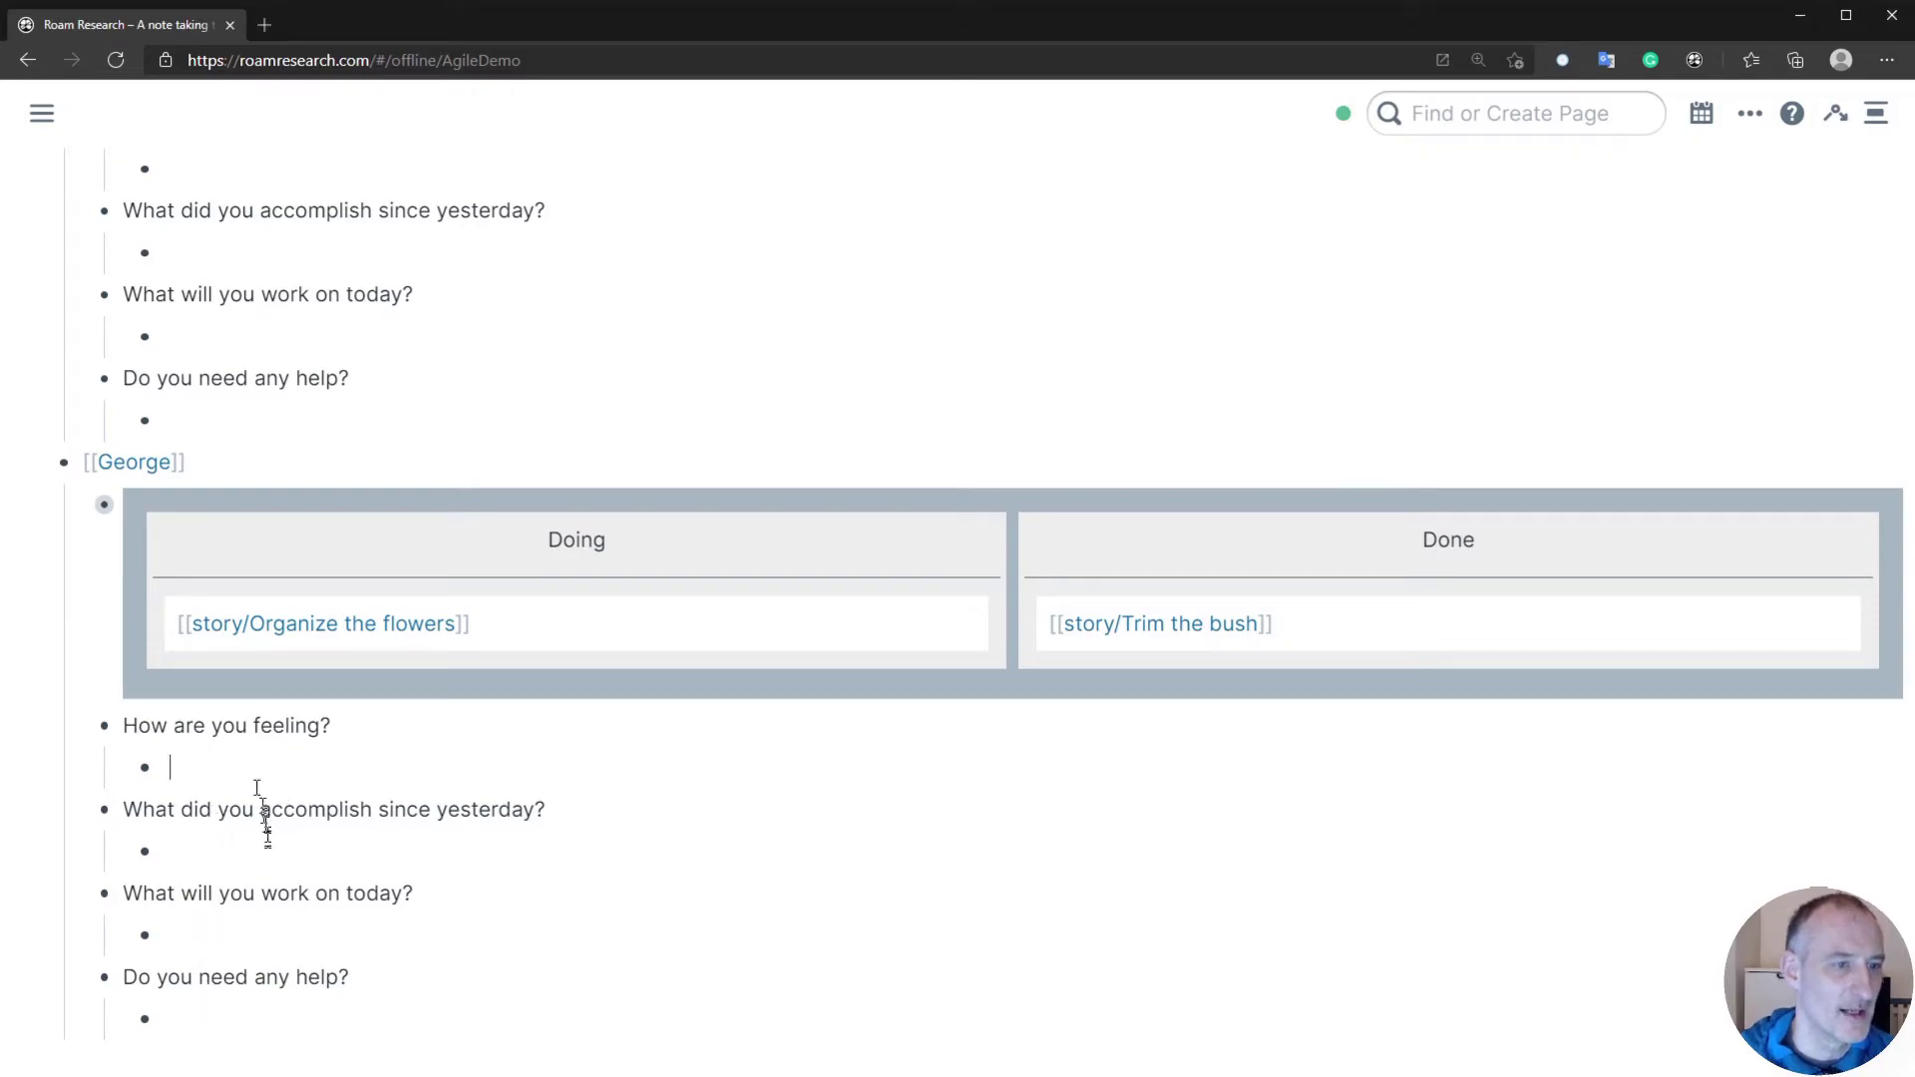
type("I am not feeling he")
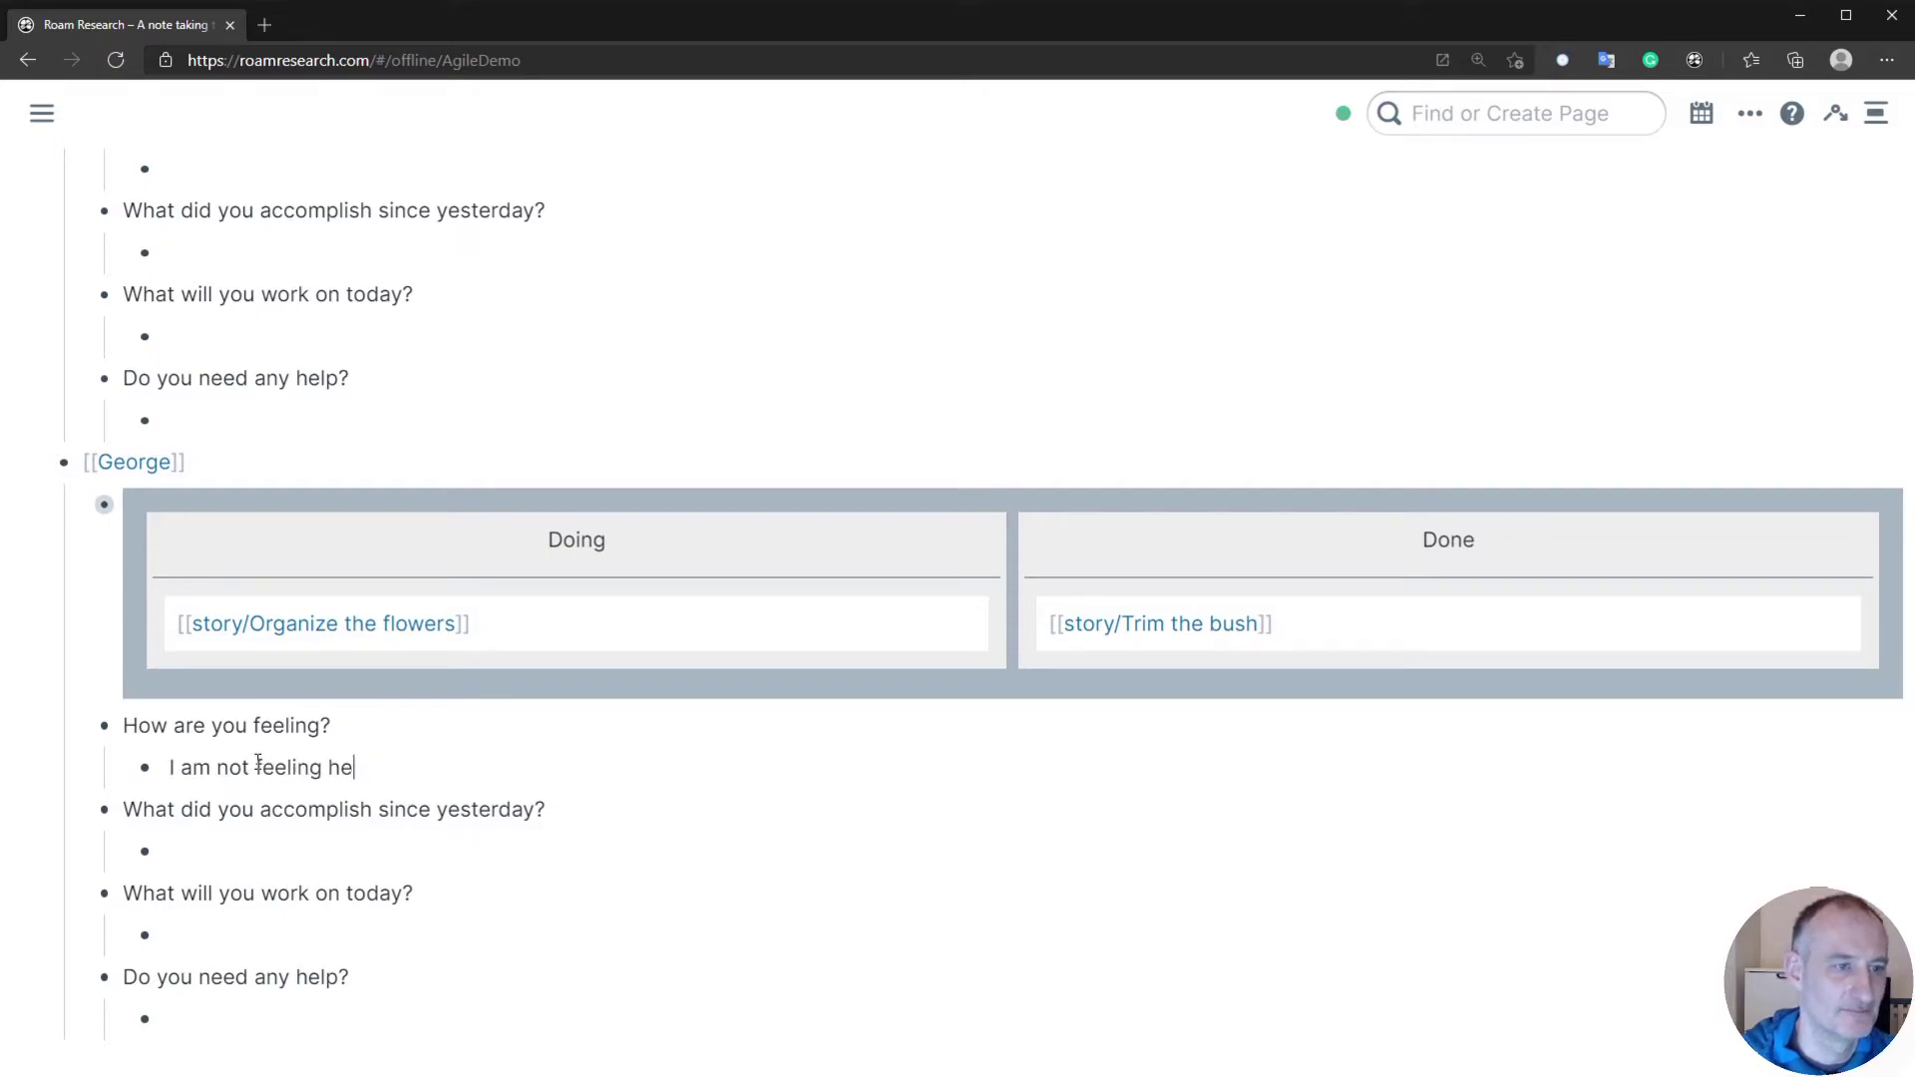
type("ppypy, because the flow")
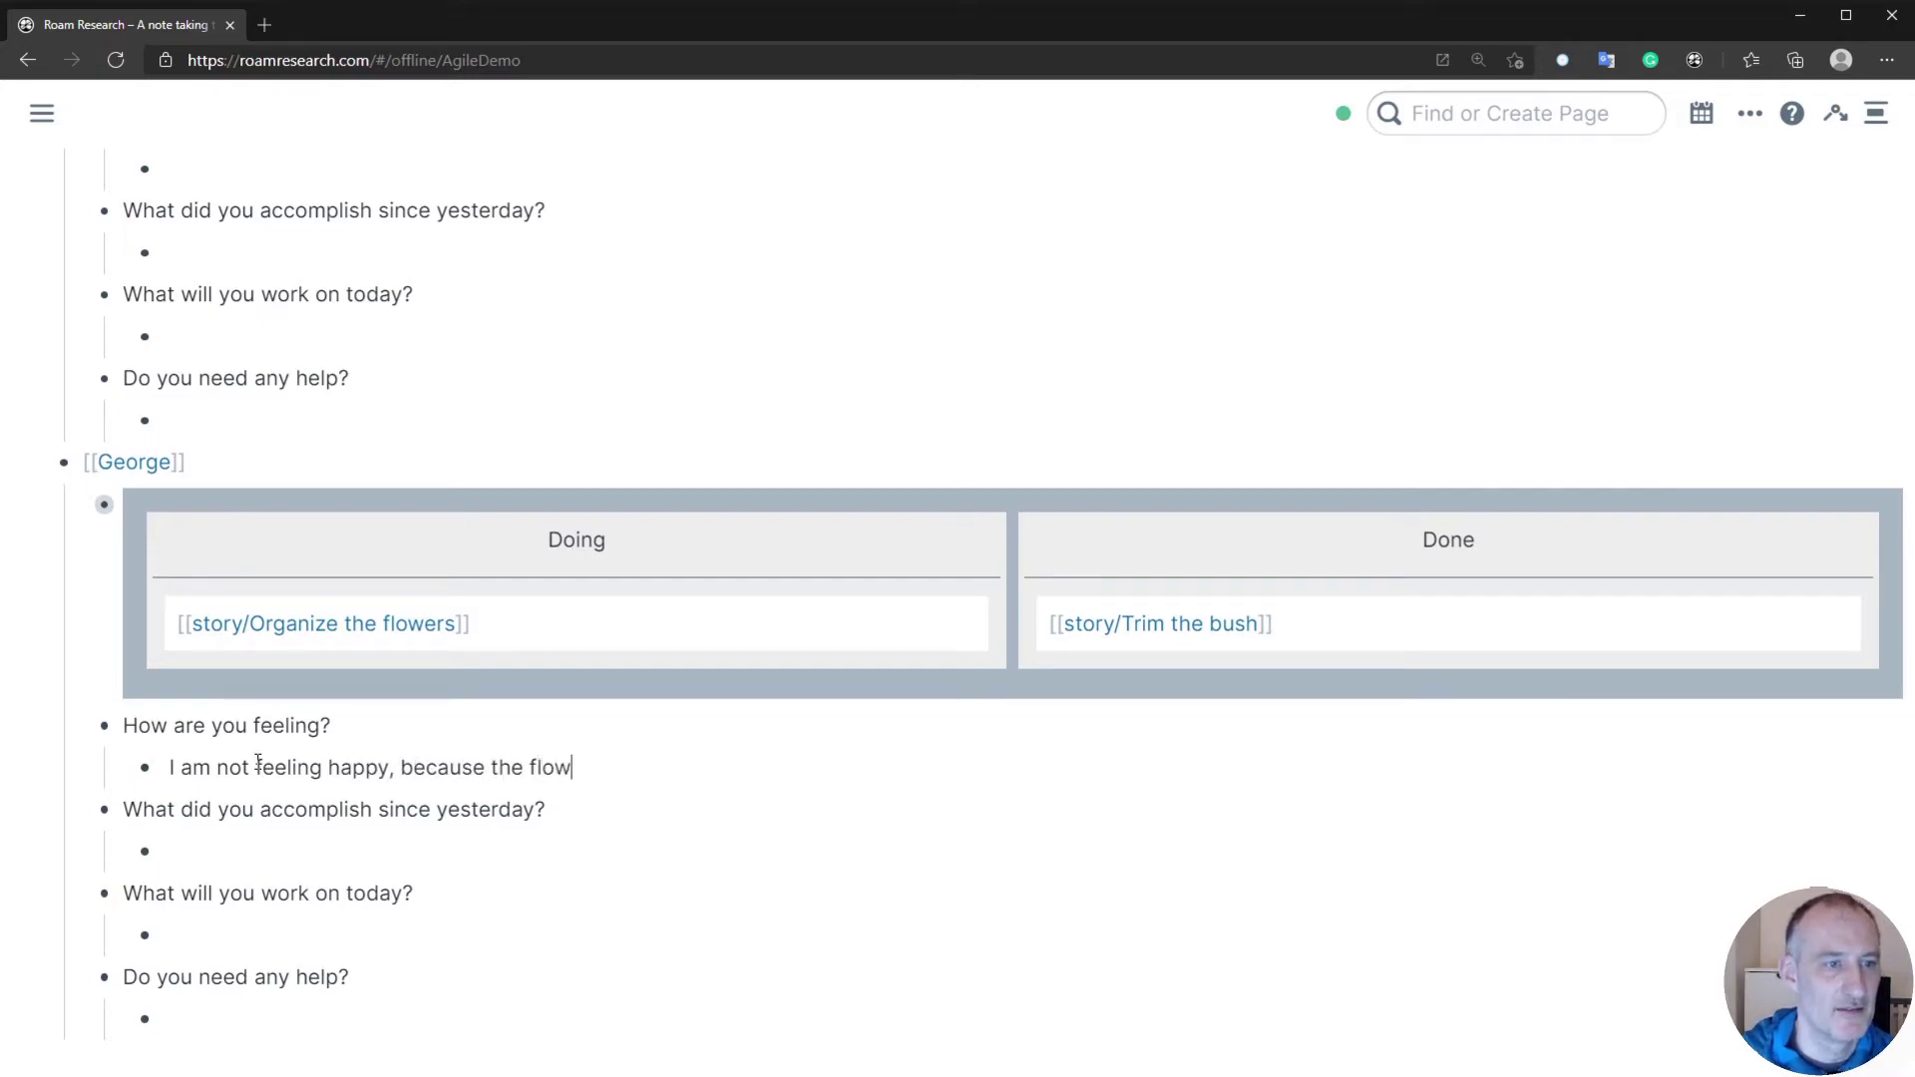
type("er bed i")
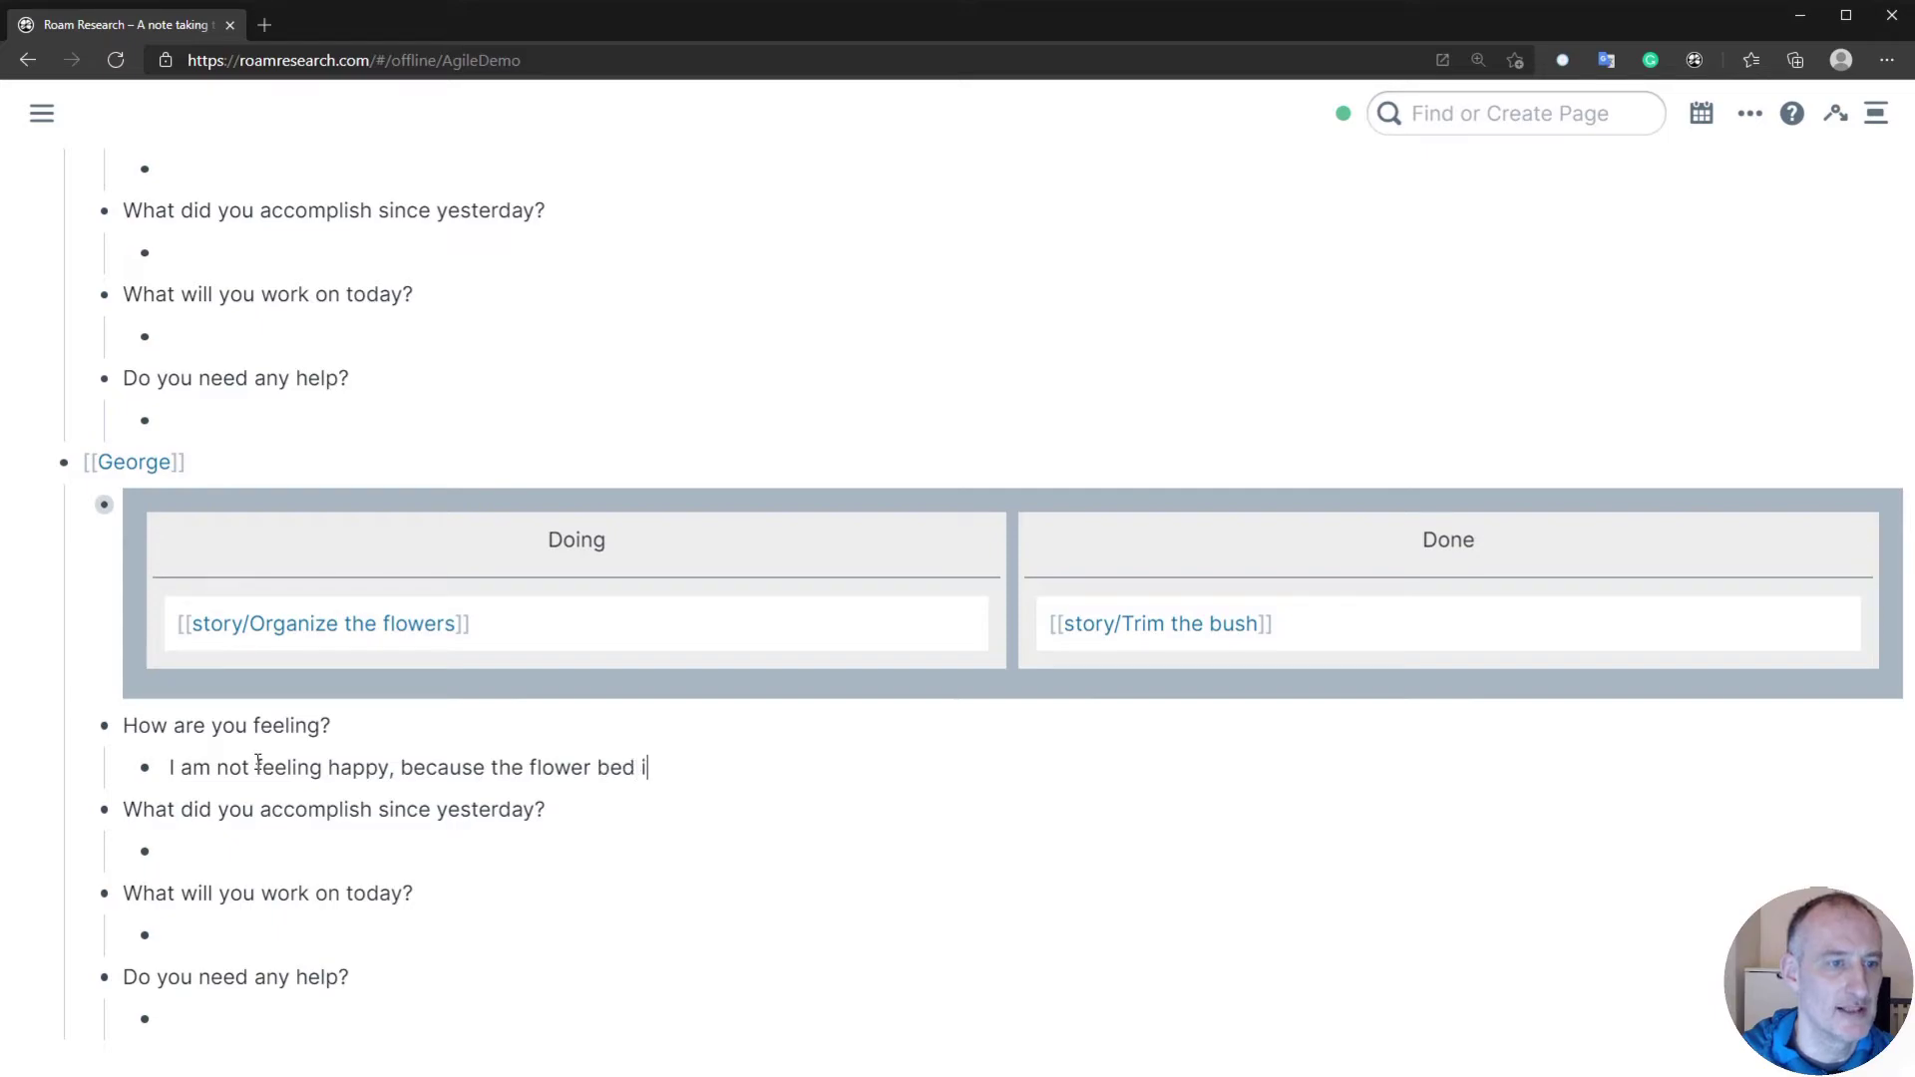
type("s full of weeds.")
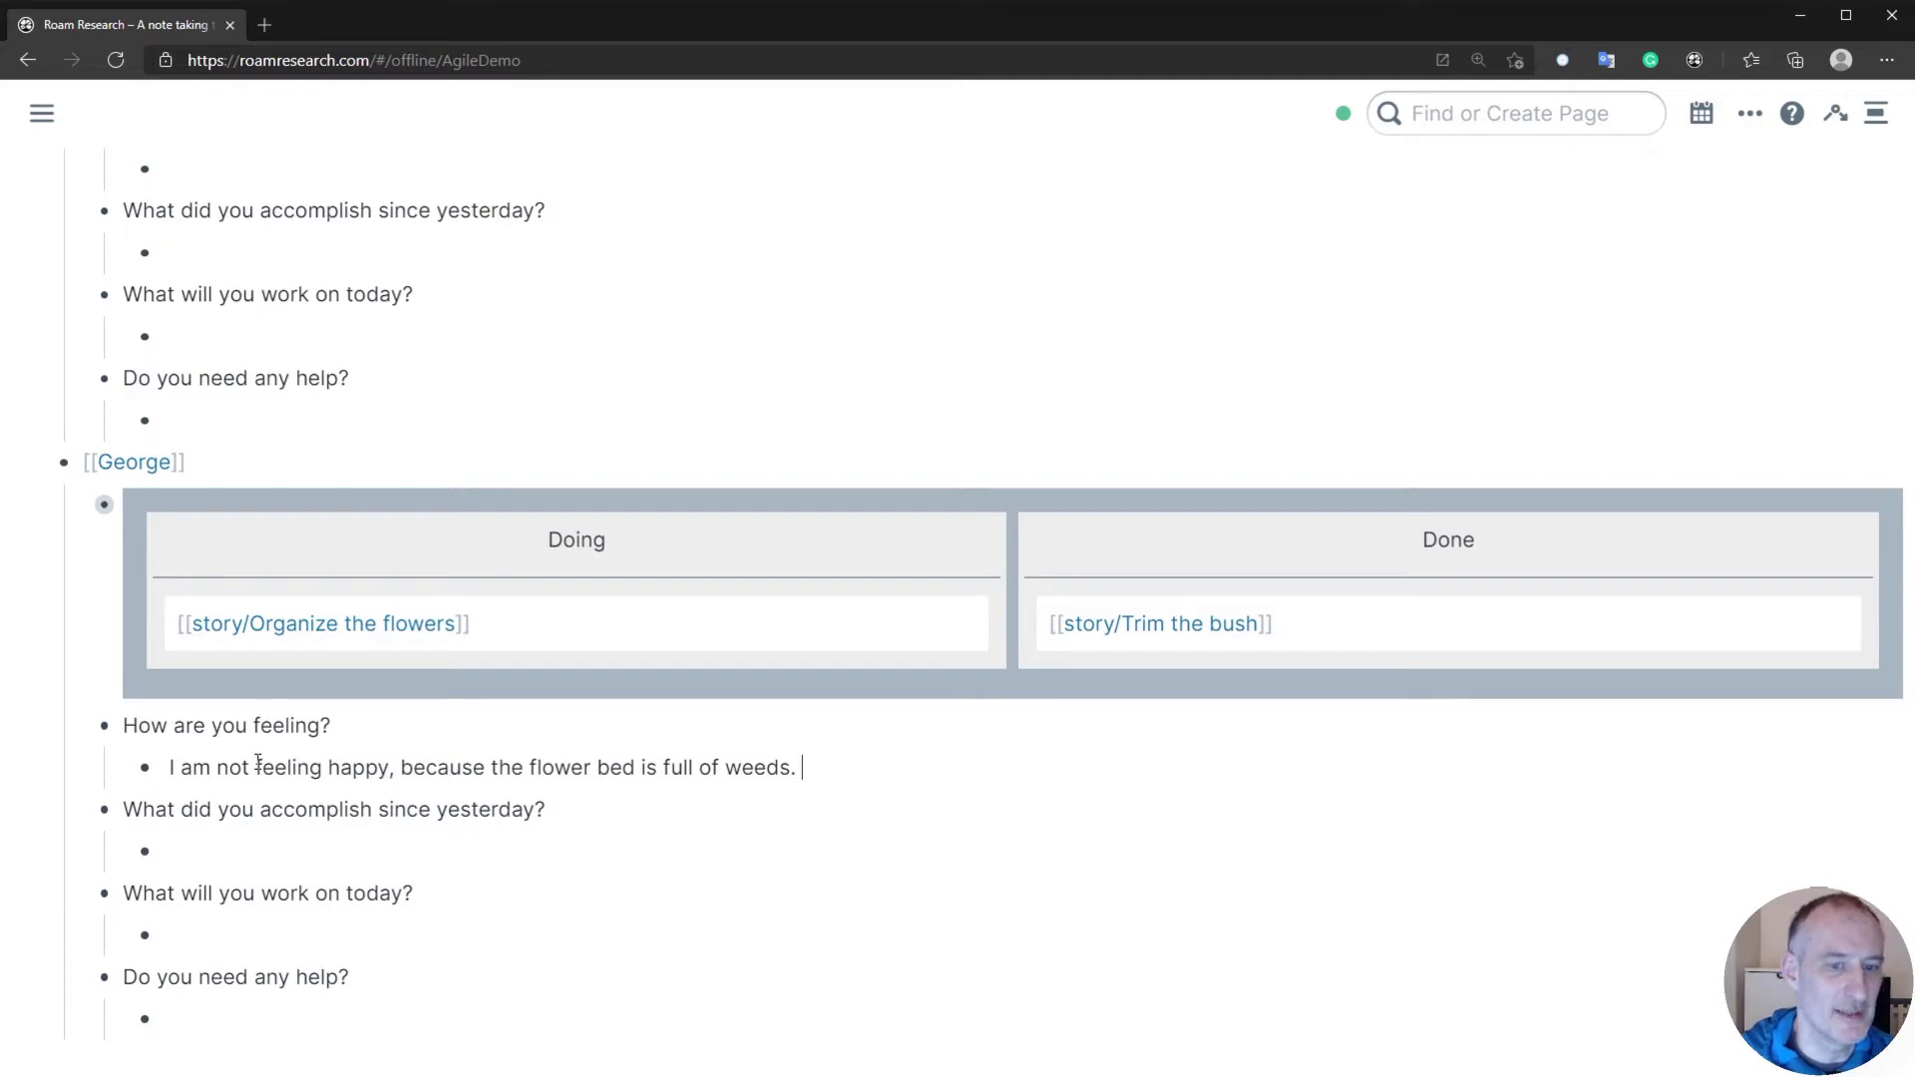
- Add a nested link to a new story, [[story/Weed the flower bed]], under the answer about the weeds
key("Return")
type("[[story/Weed the flower bed]]")
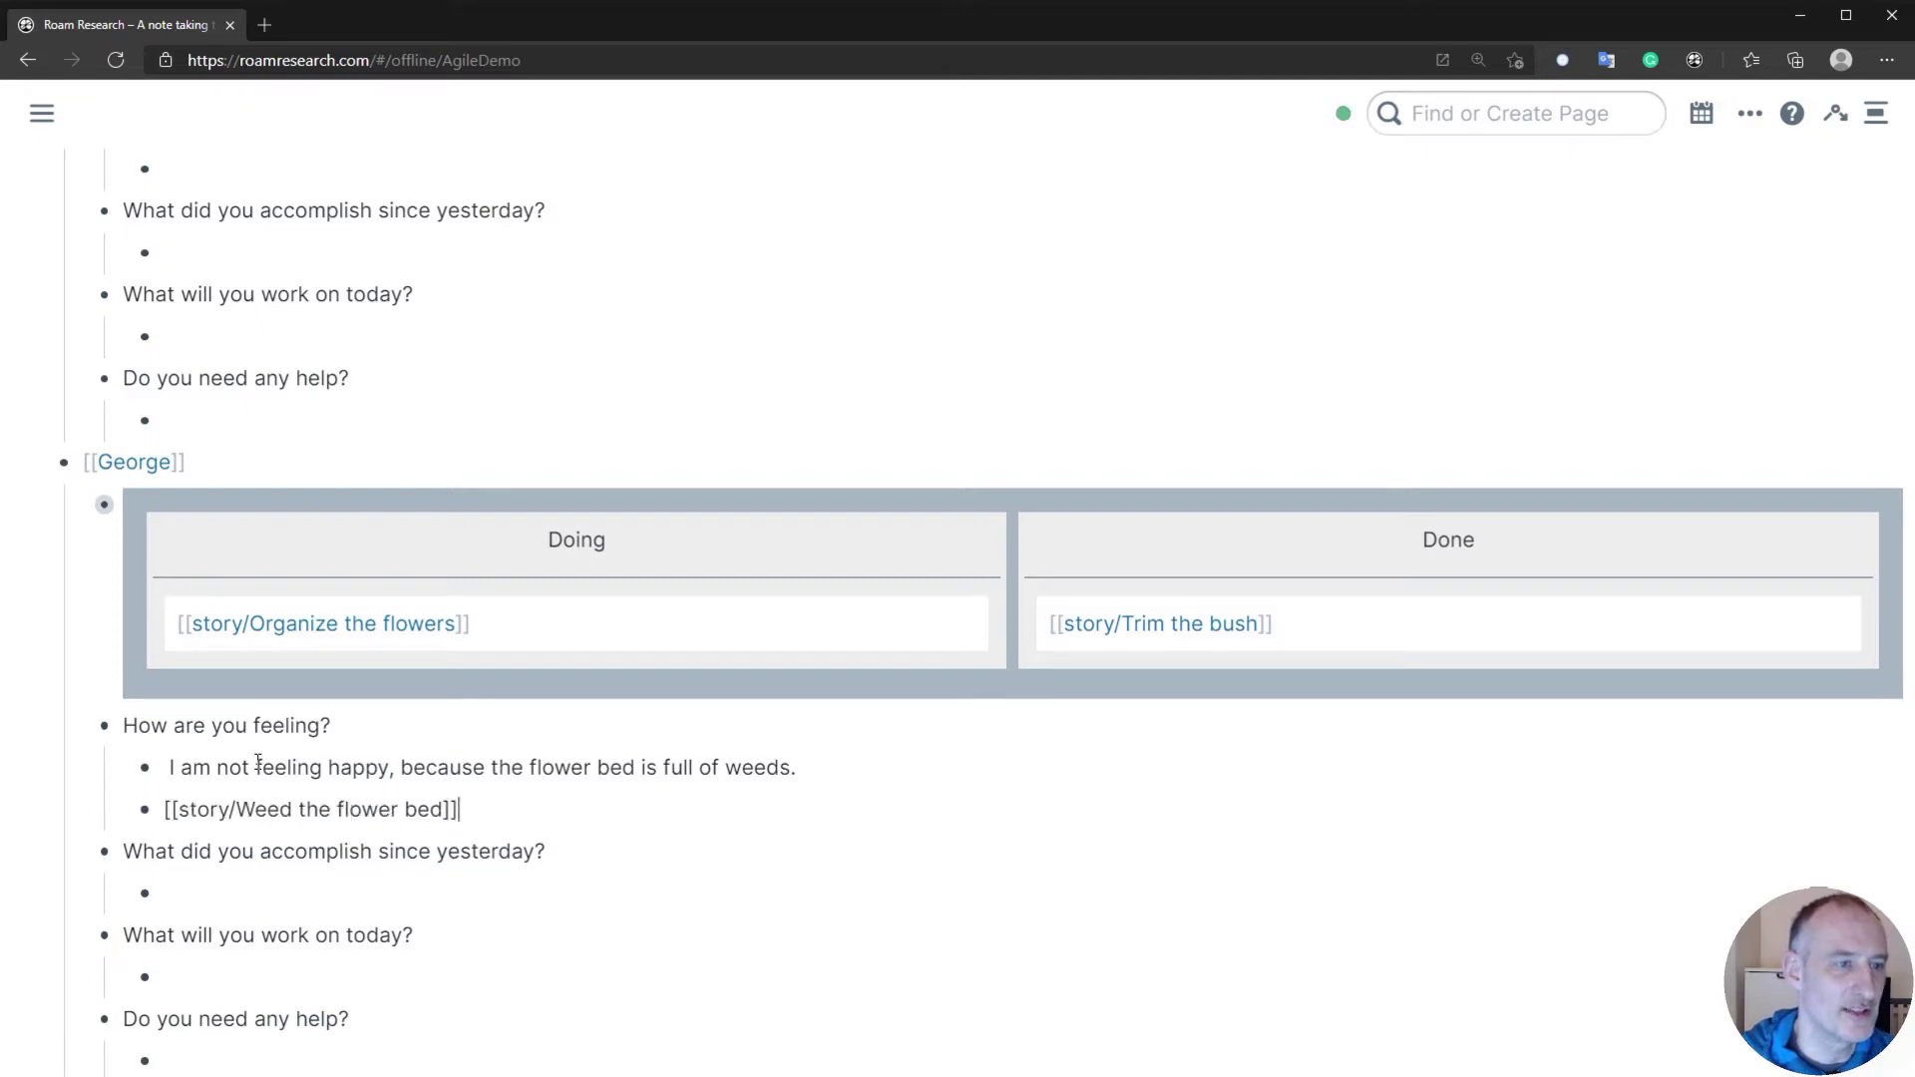
key("Tab")
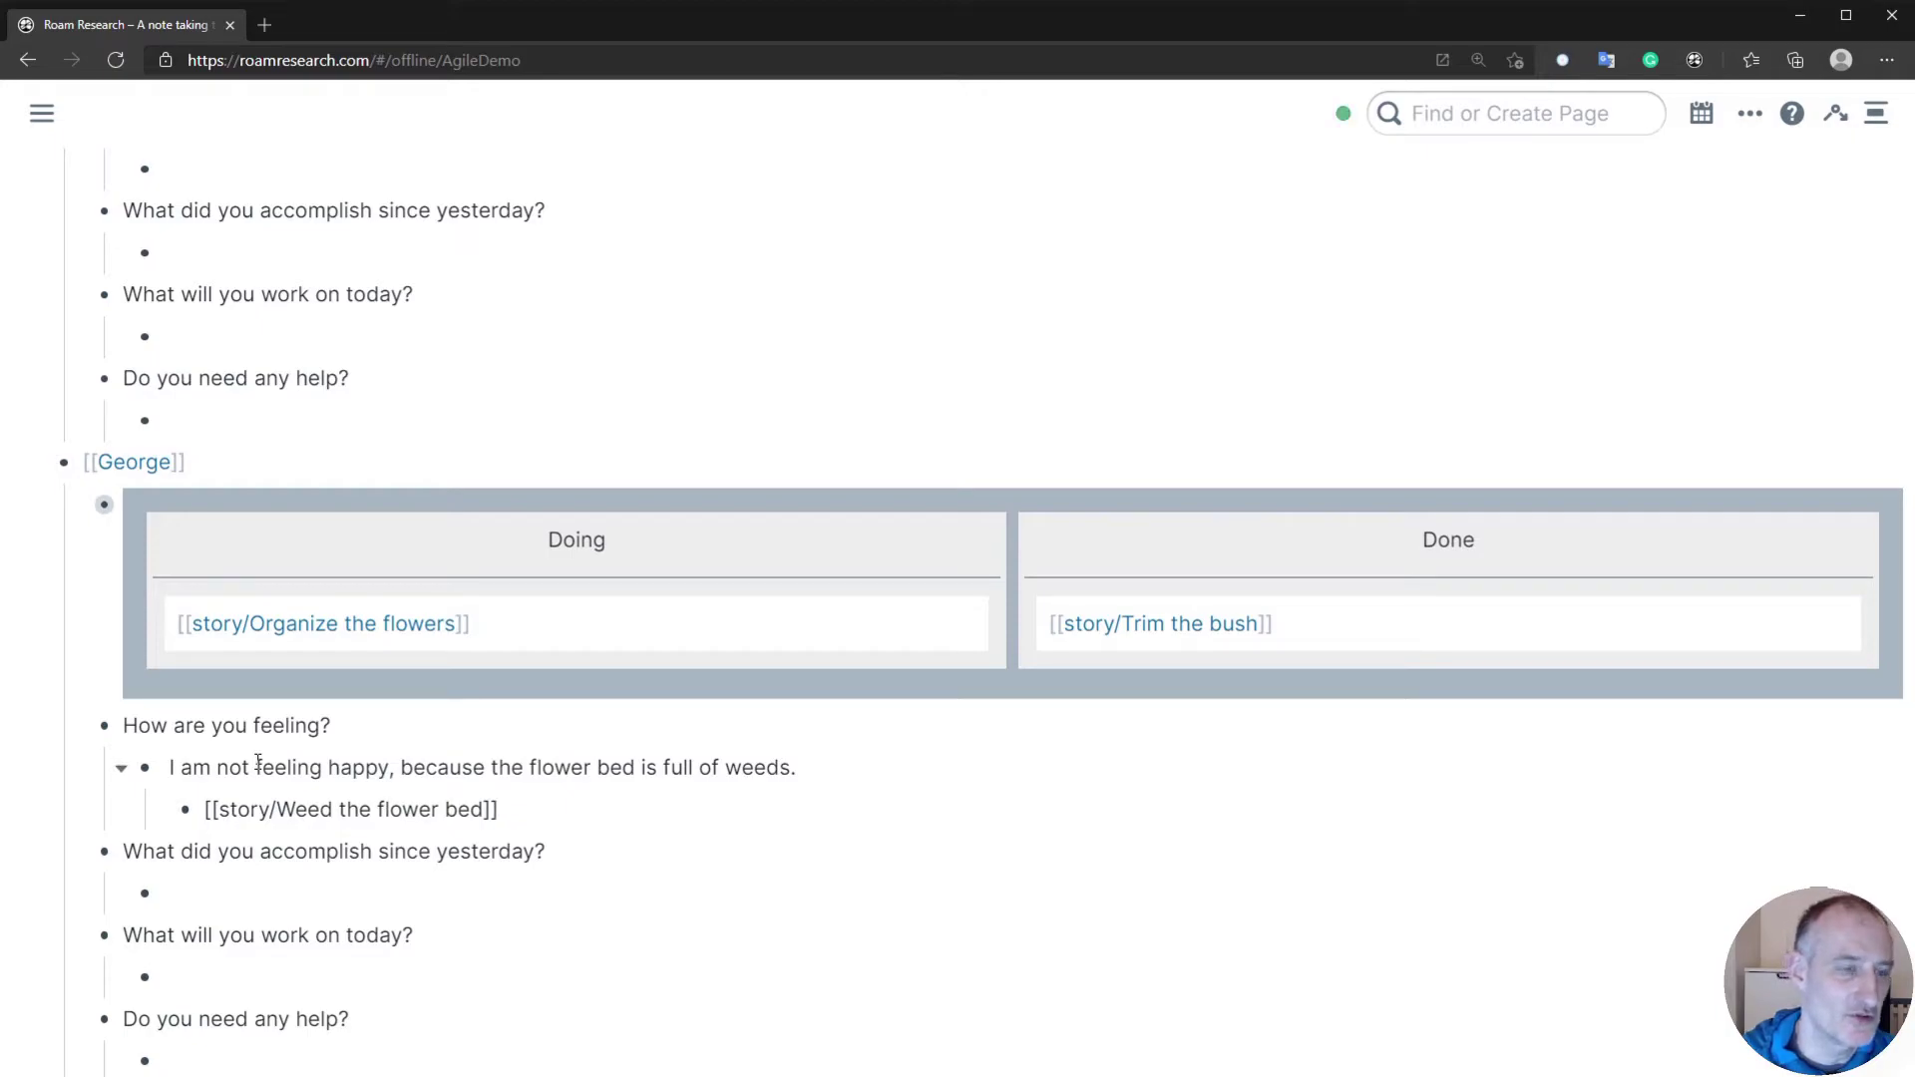
- Open the active sprint/1 page from the daily note and examine its Sprint Plan board and Burn Down chart
left_click(585, 897)
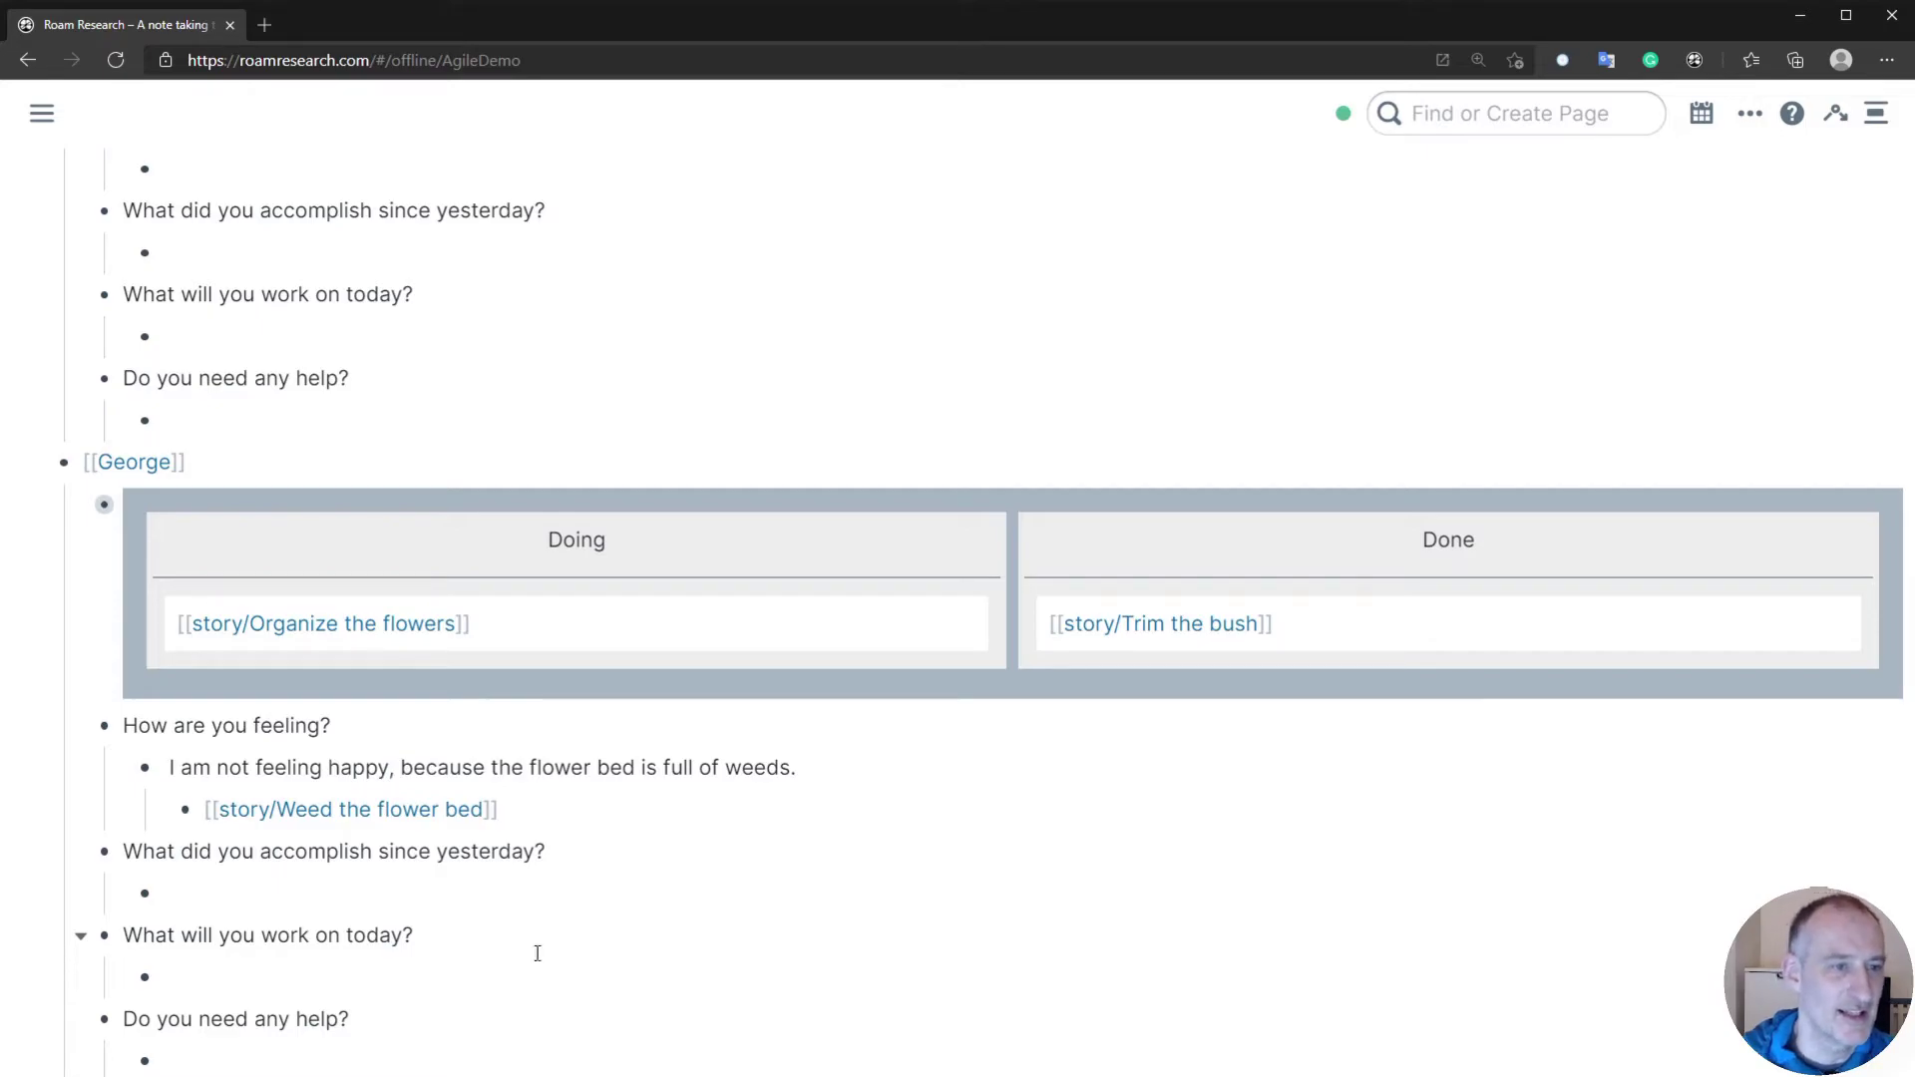
scroll(548, 876, "up", 3)
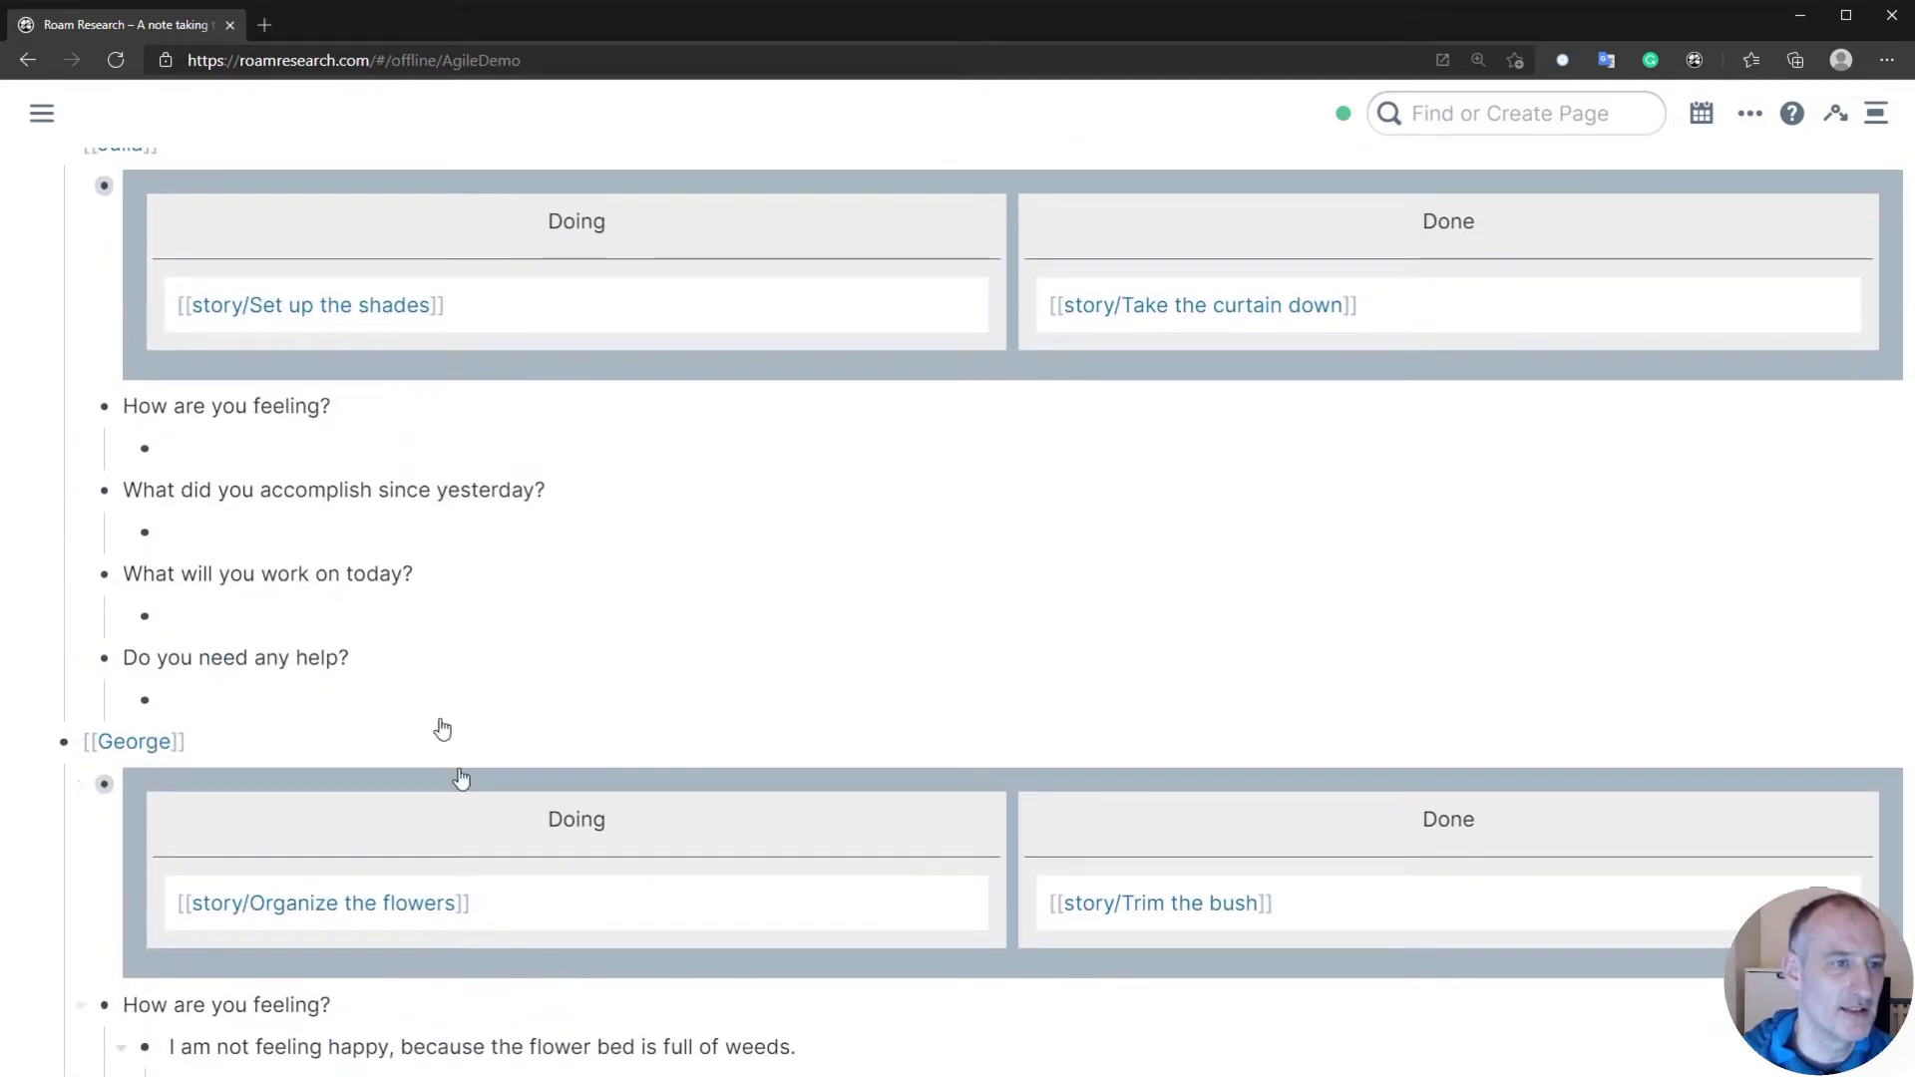
scroll(409, 489, "up", 3)
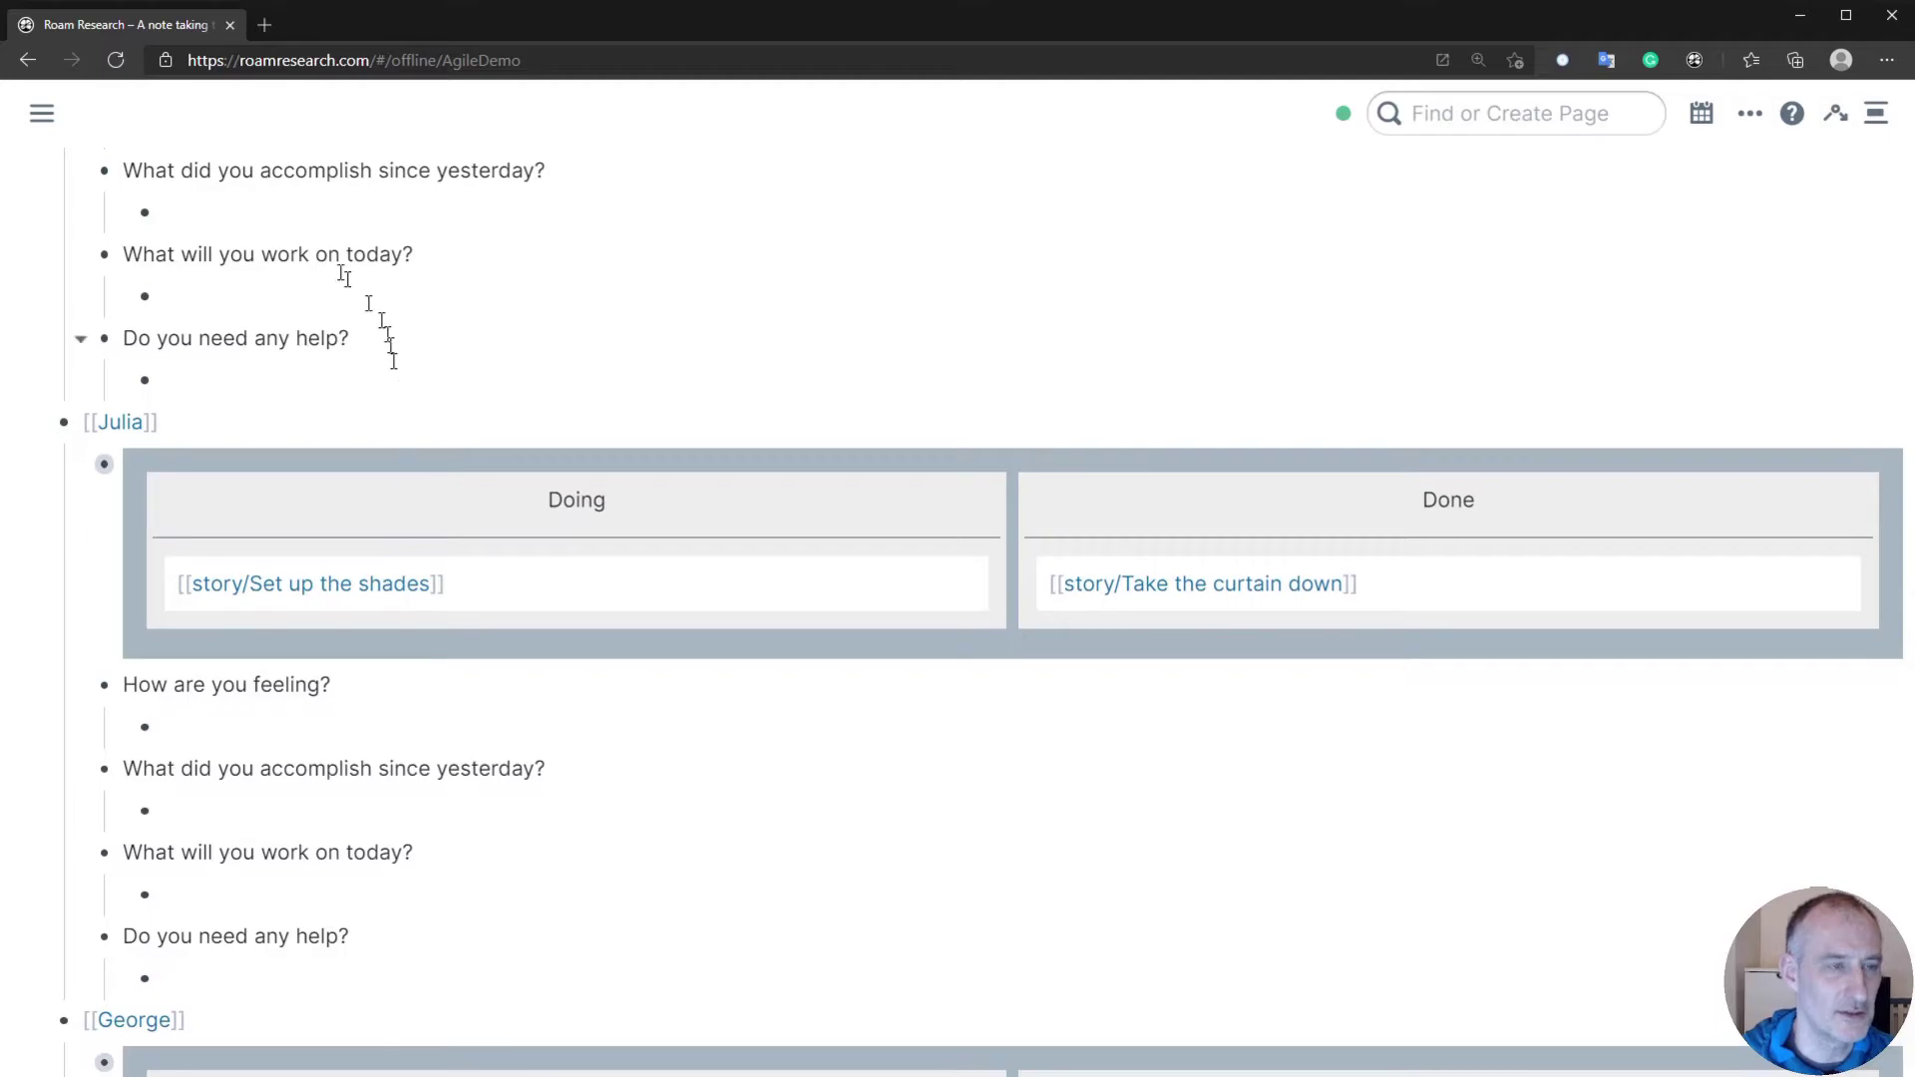
scroll(286, 208, "up", 3)
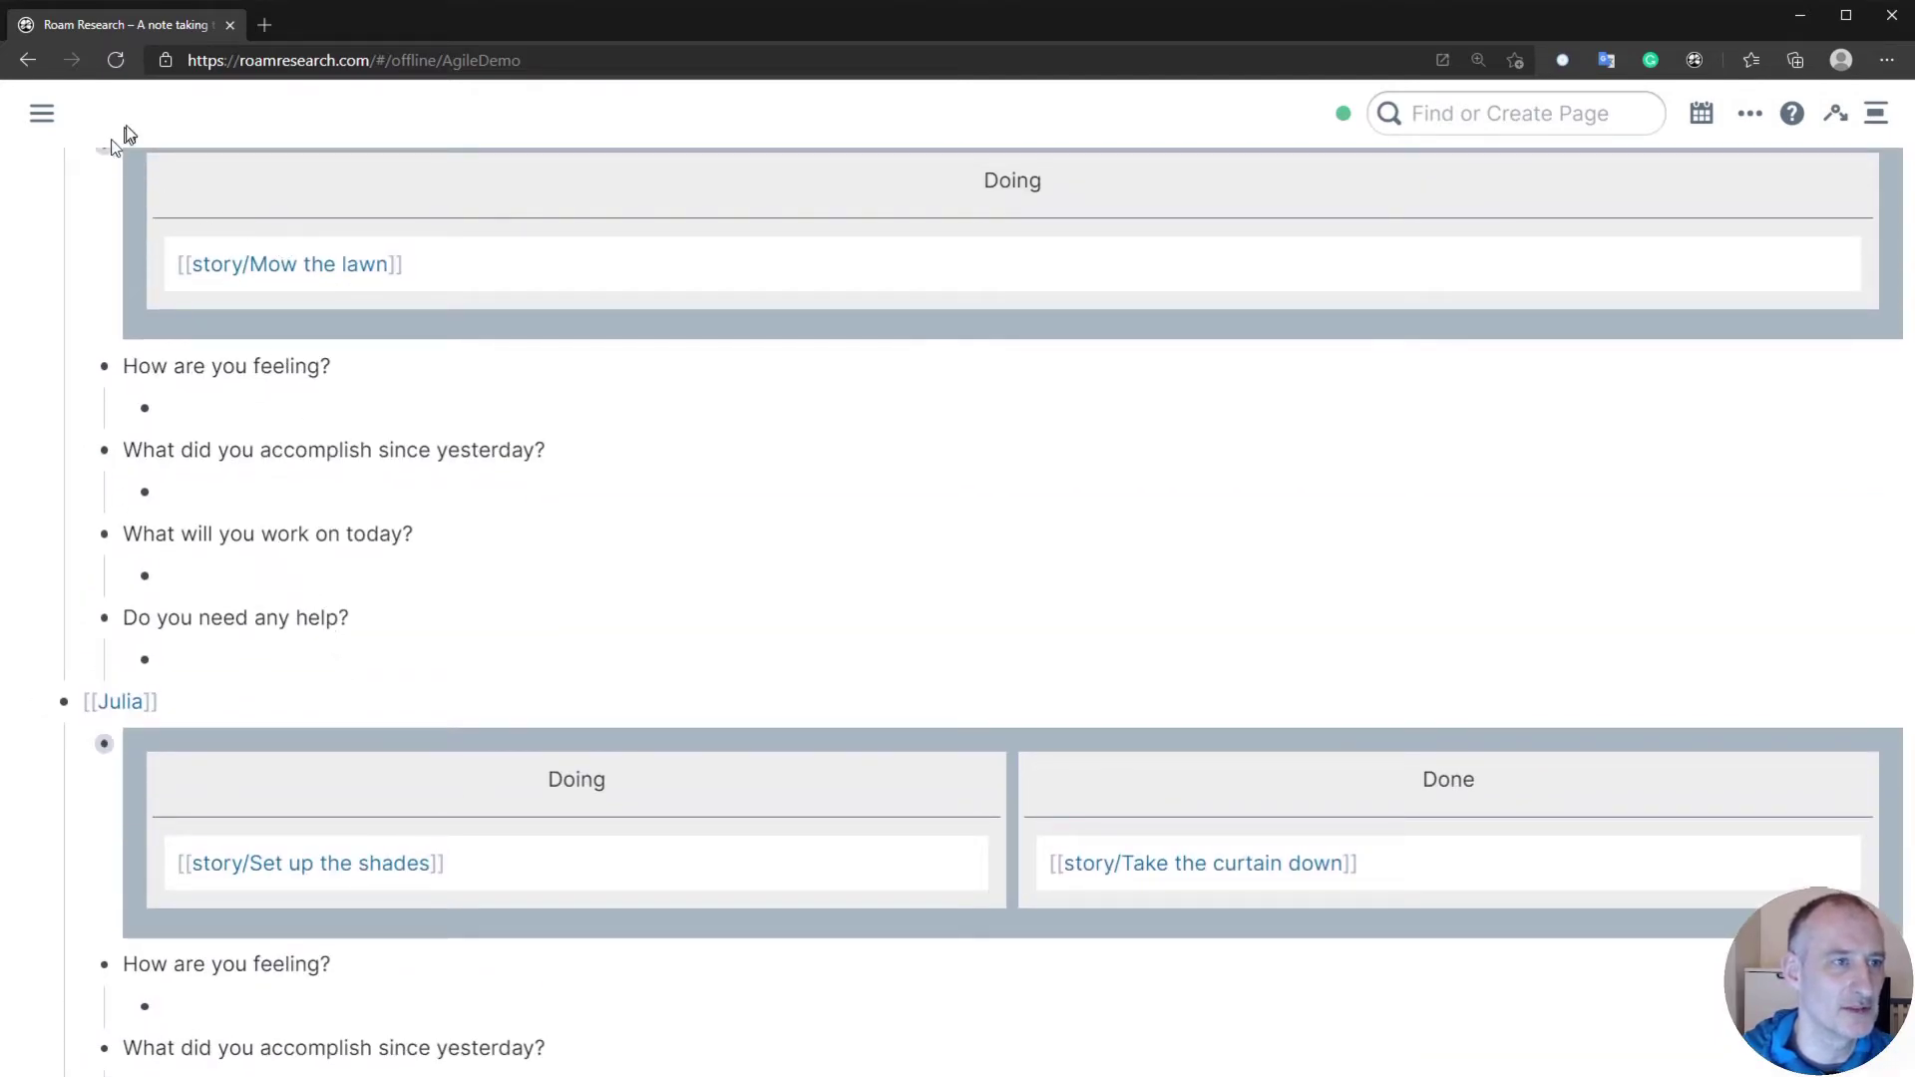
mouse_move(30, 115)
scroll(630, 525, "up", 3)
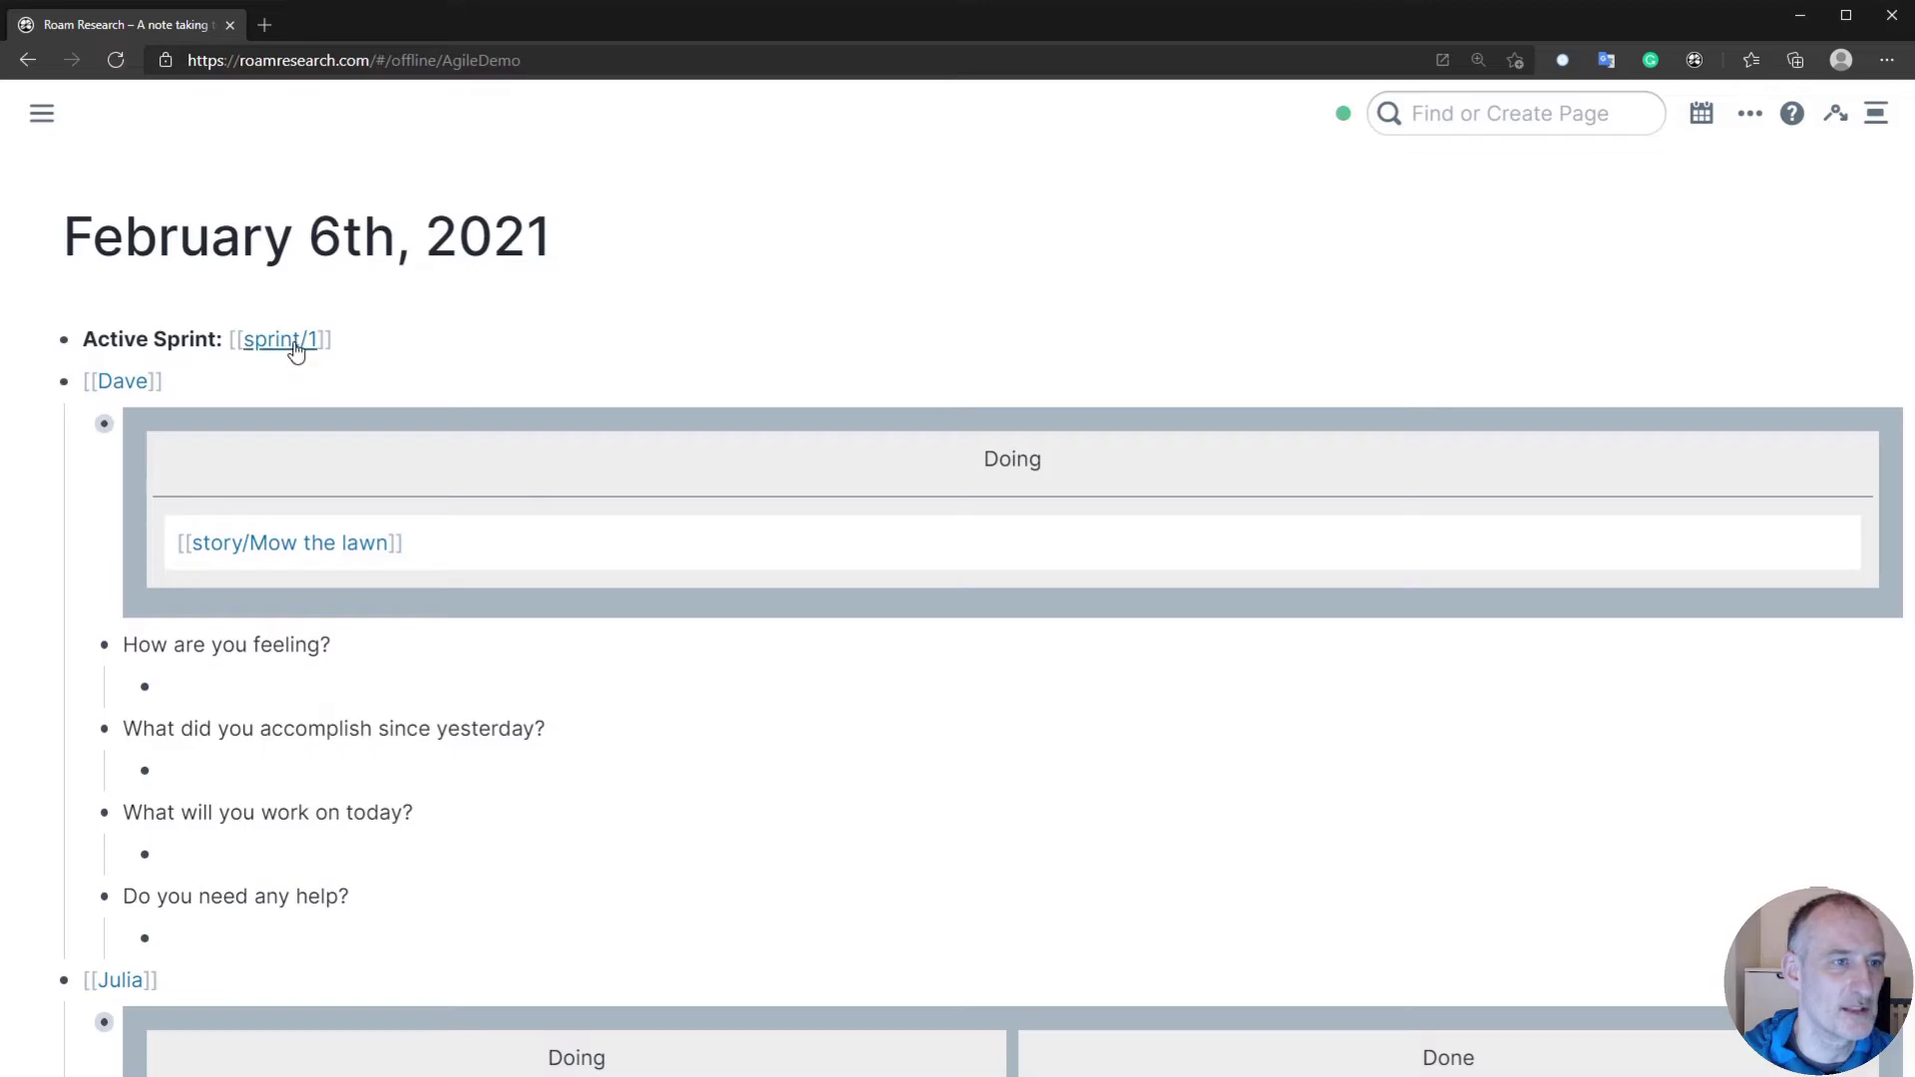
left_click(295, 337)
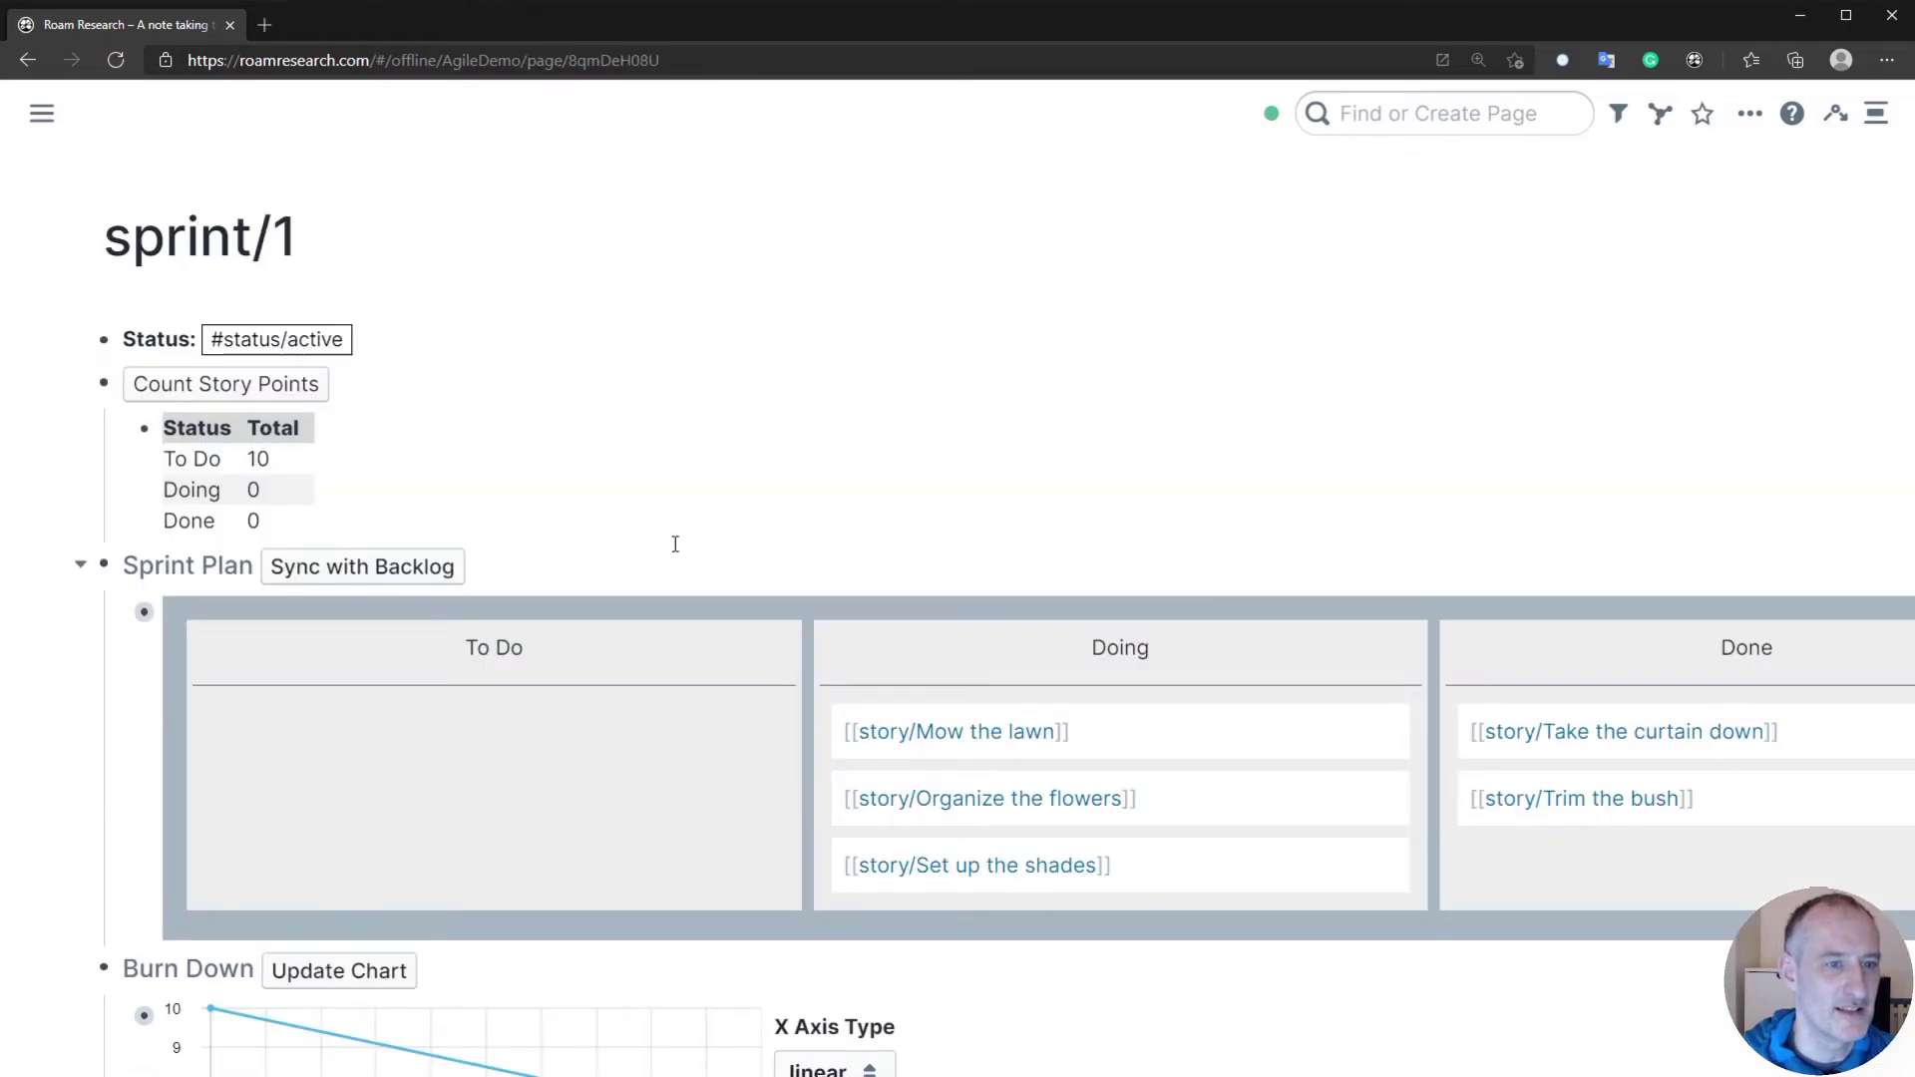
scroll(673, 544, "down", 2)
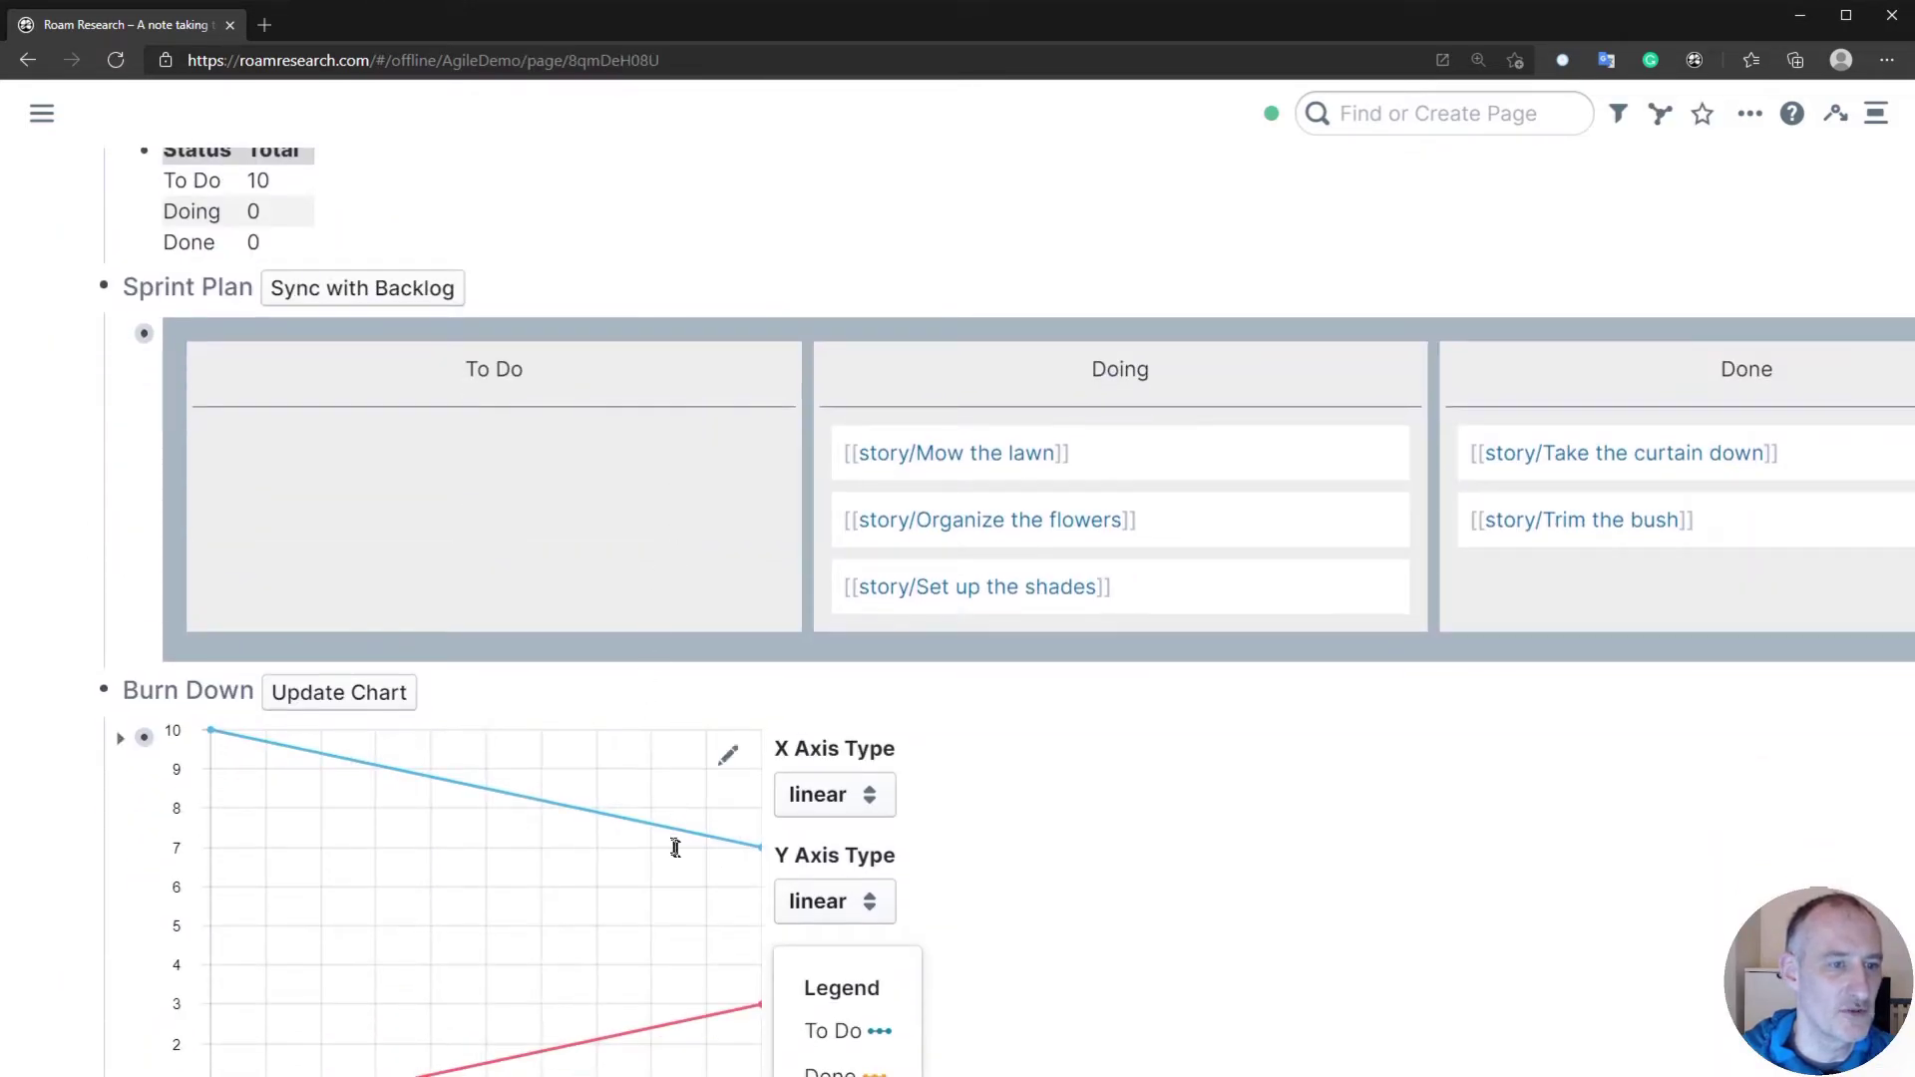
scroll(660, 842, "down", 1)
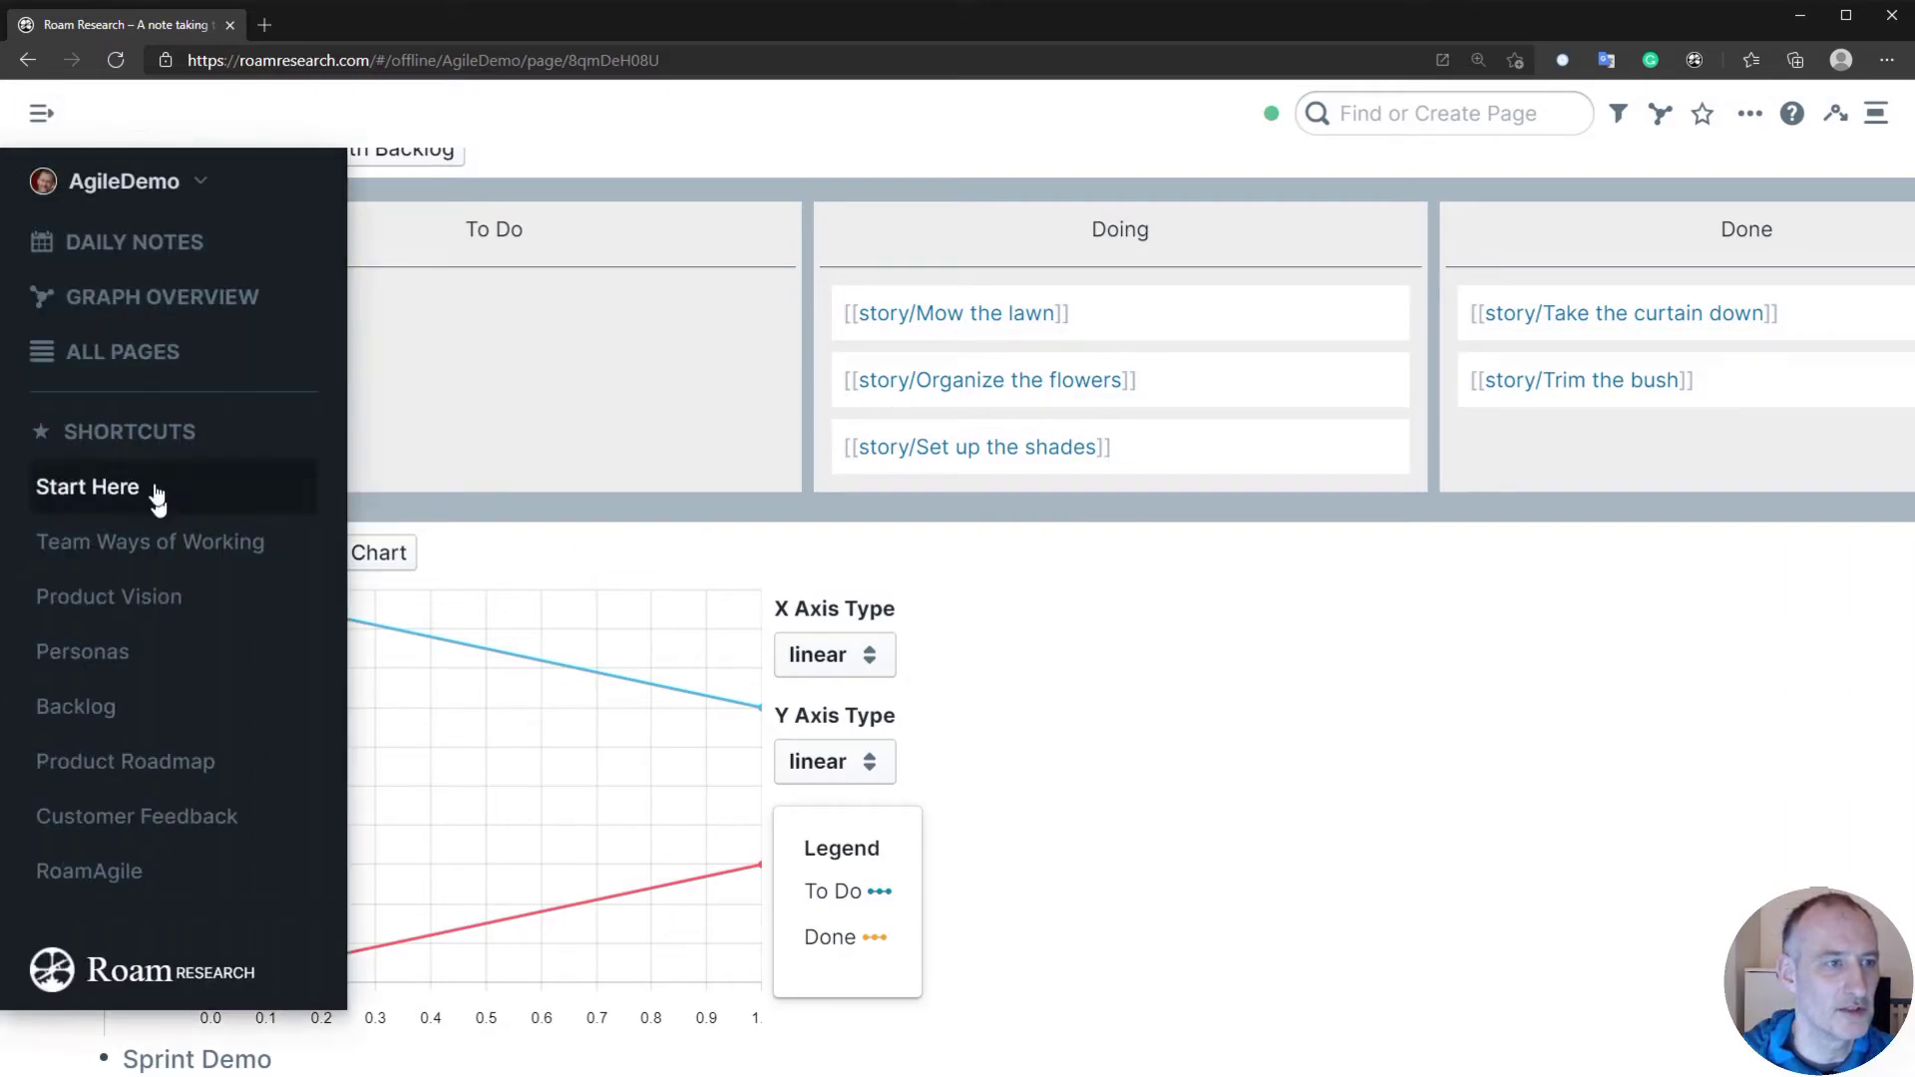
- Open the Backlog page and find the stories missing from it to list them under To be ranked
left_click(148, 706)
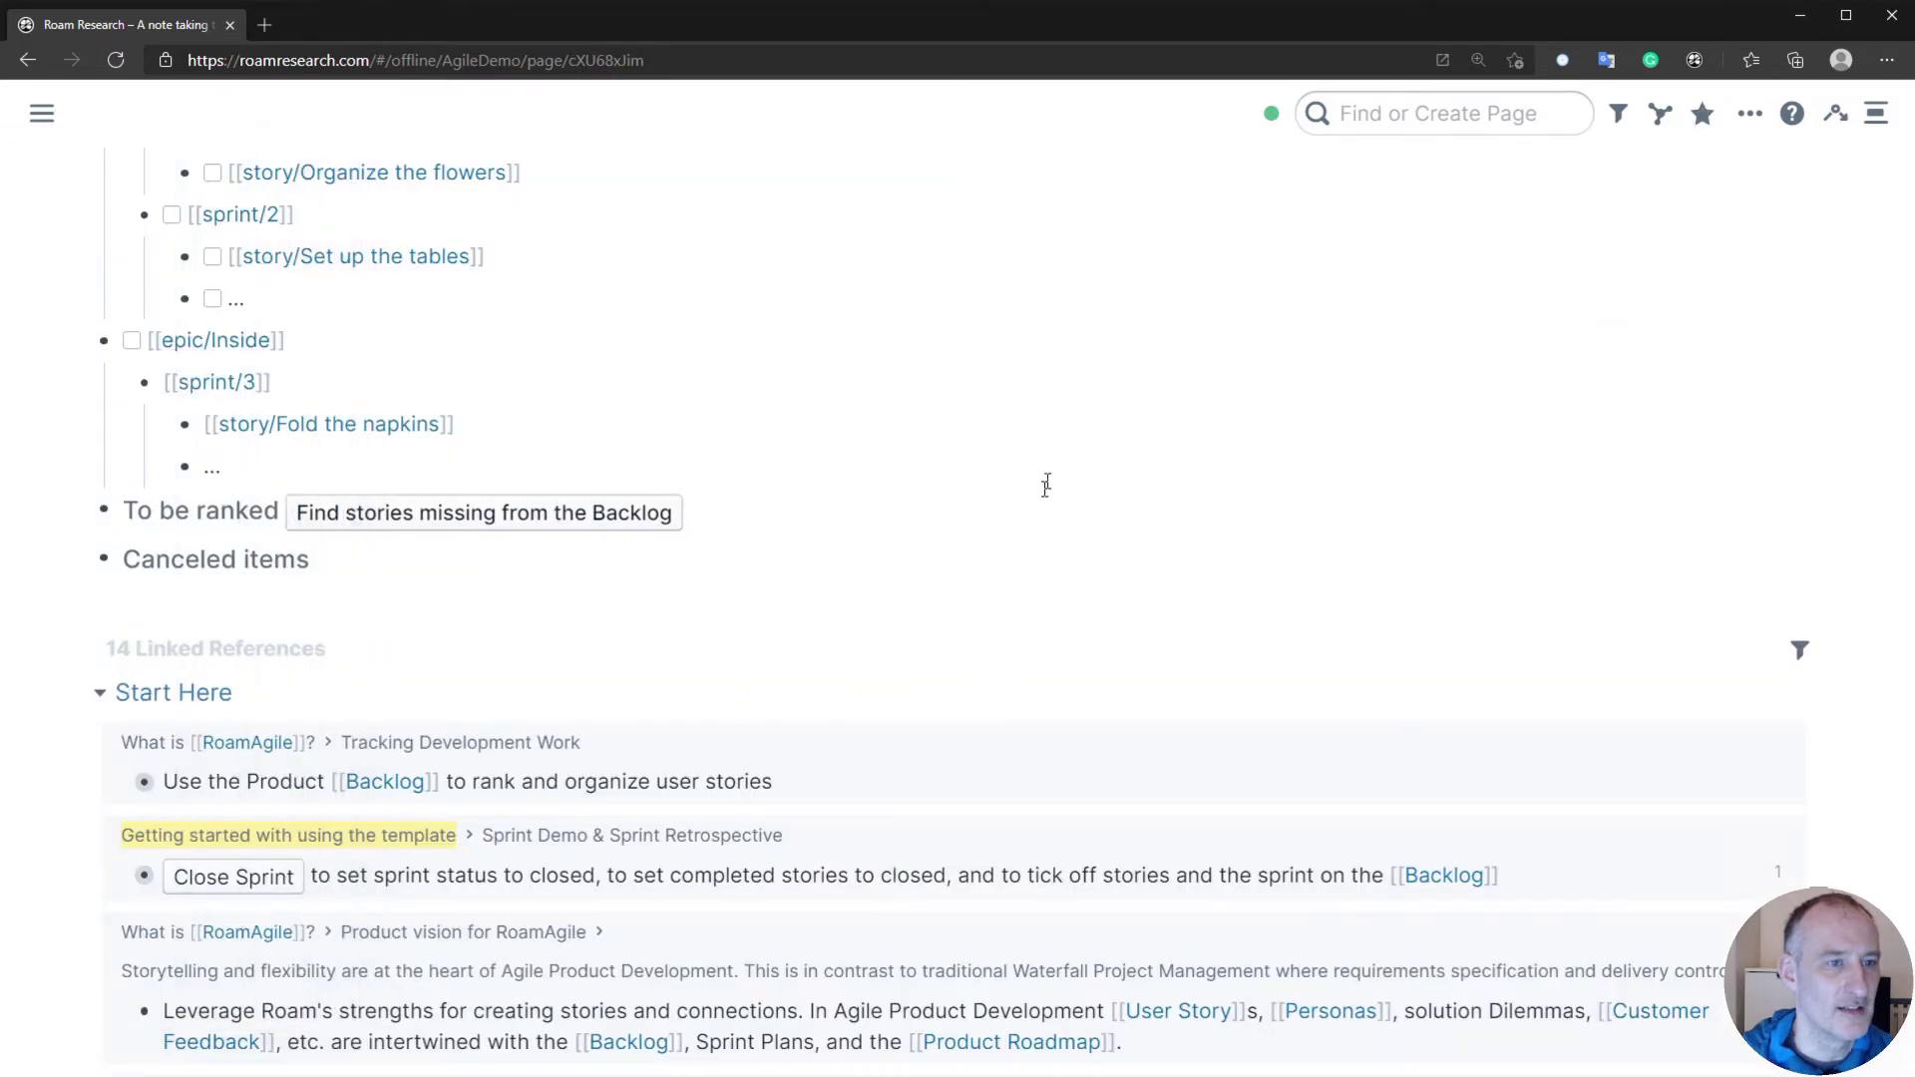
scroll(639, 419, "up", 3)
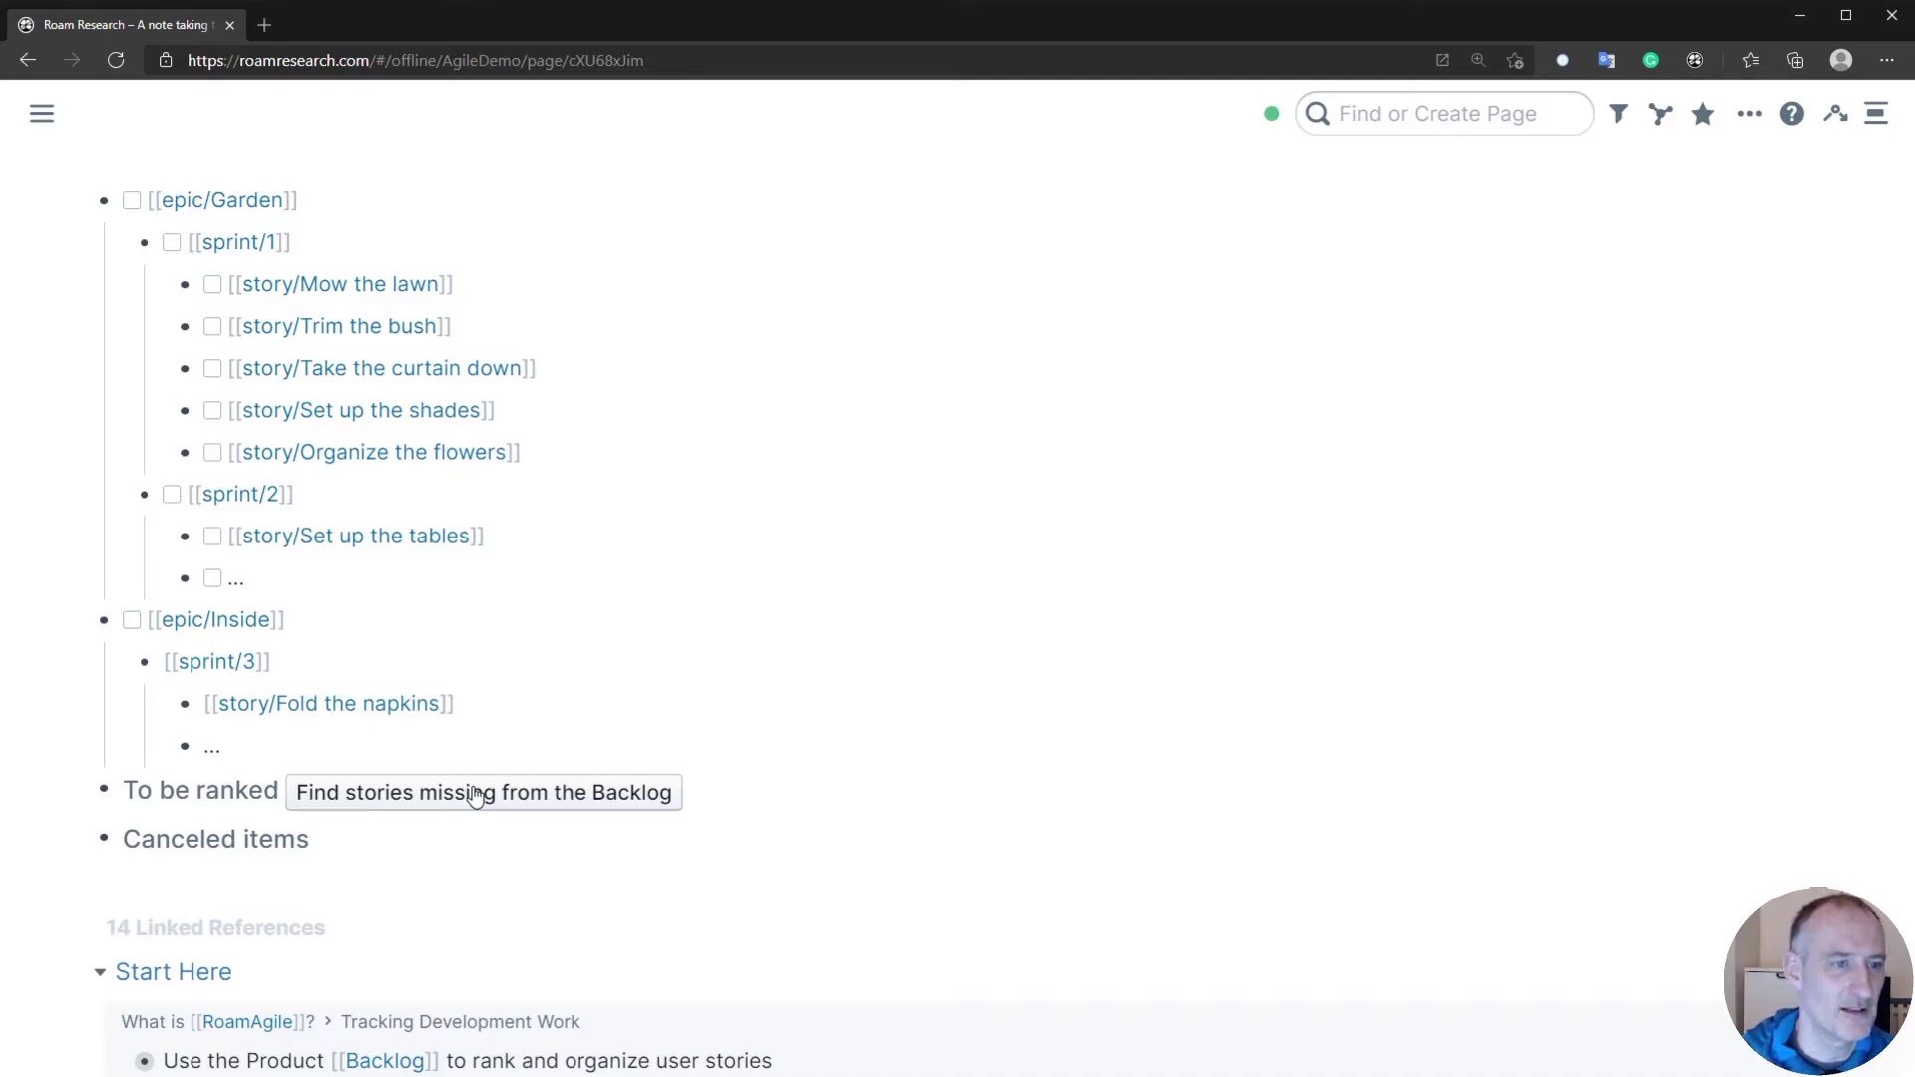
left_click(528, 798)
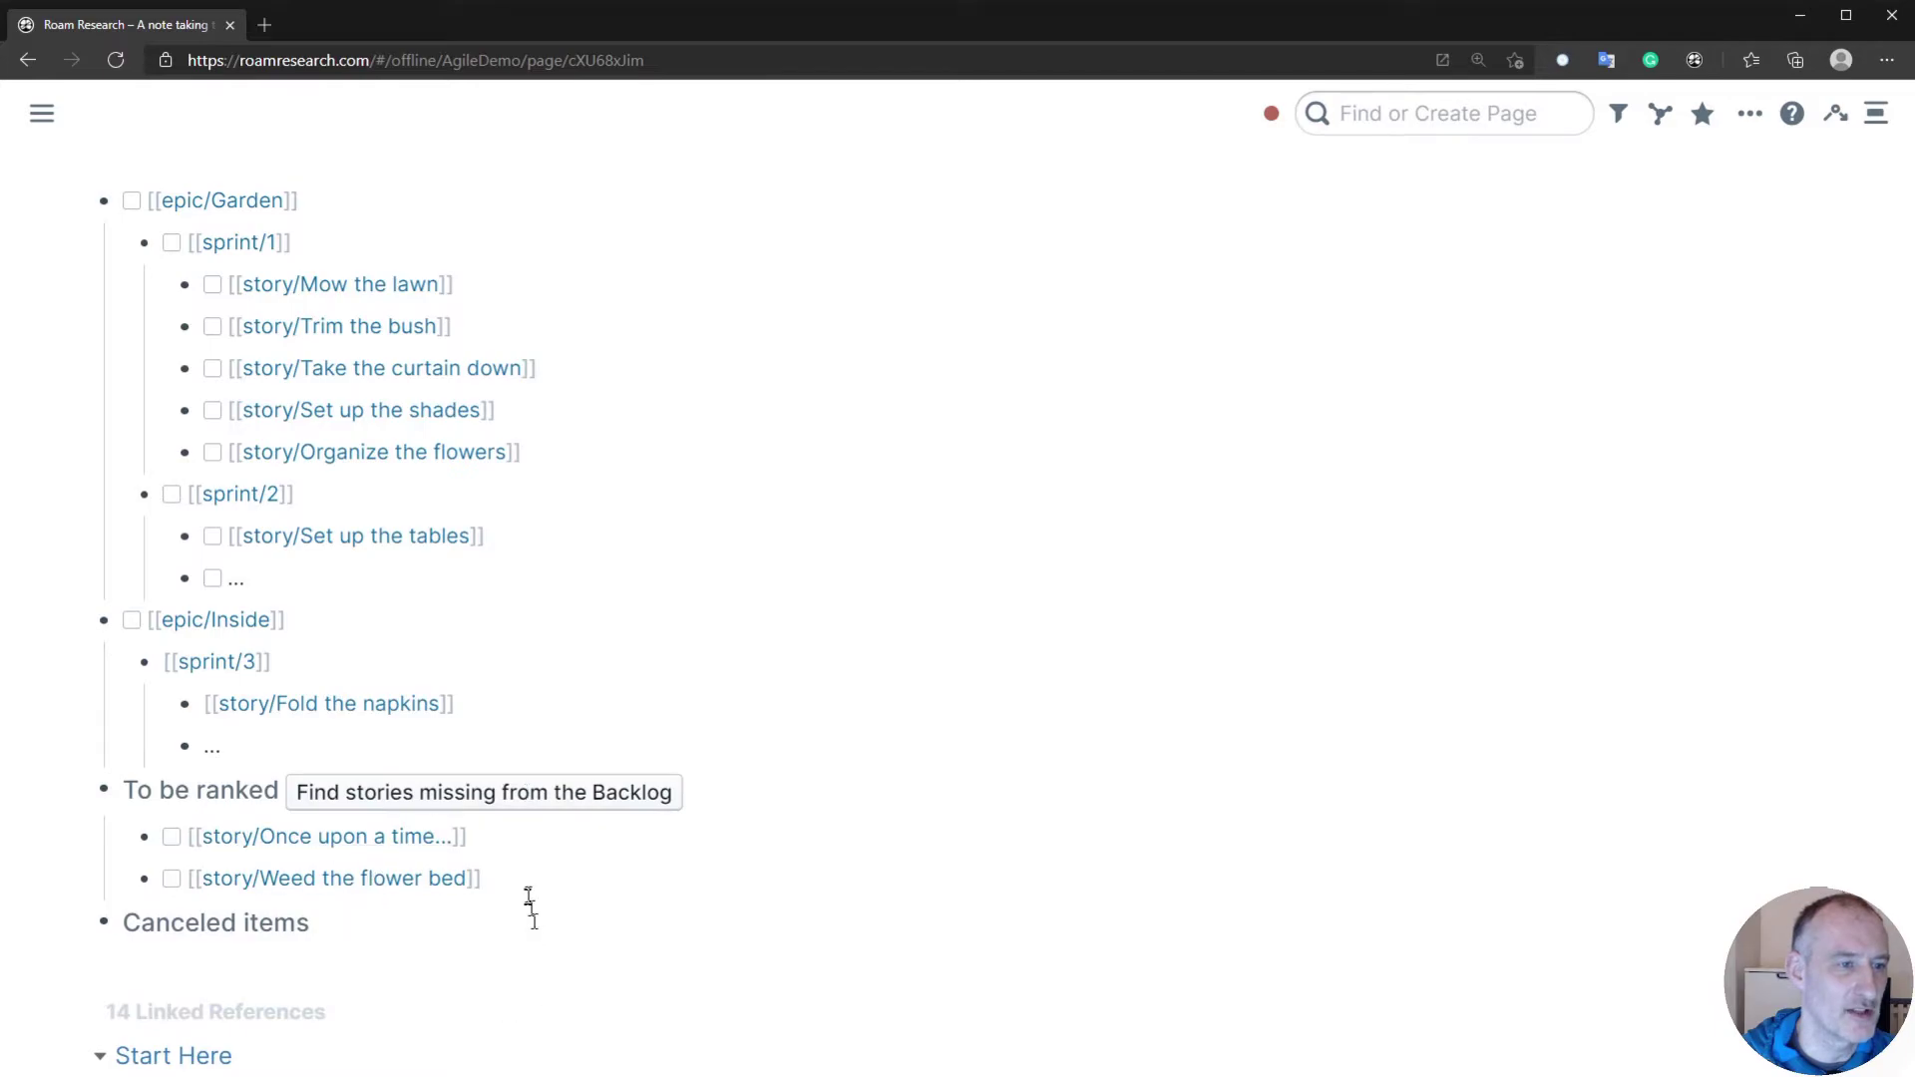
- Move story/Once upon a time... from To be ranked into Canceled items and collapse that section
left_click(496, 846)
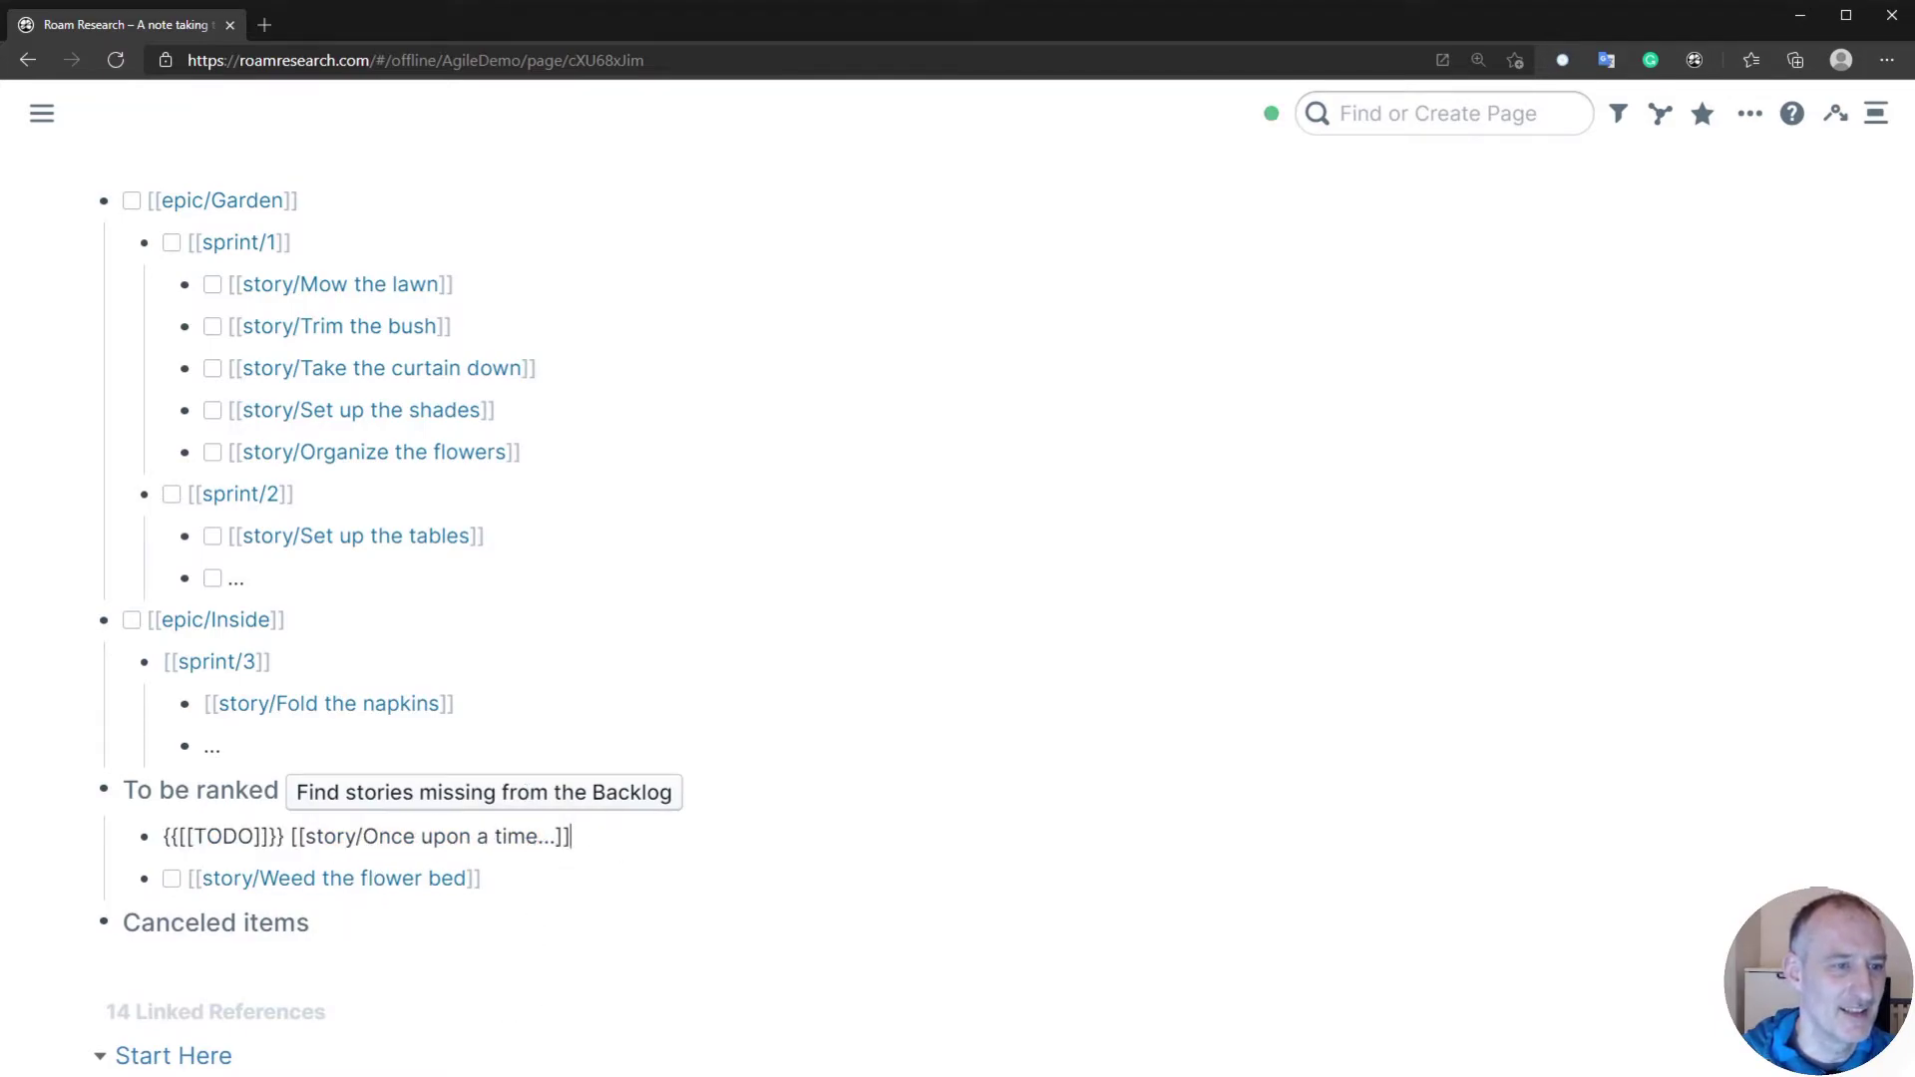
left_click(691, 922)
key("Up")
key("Up")
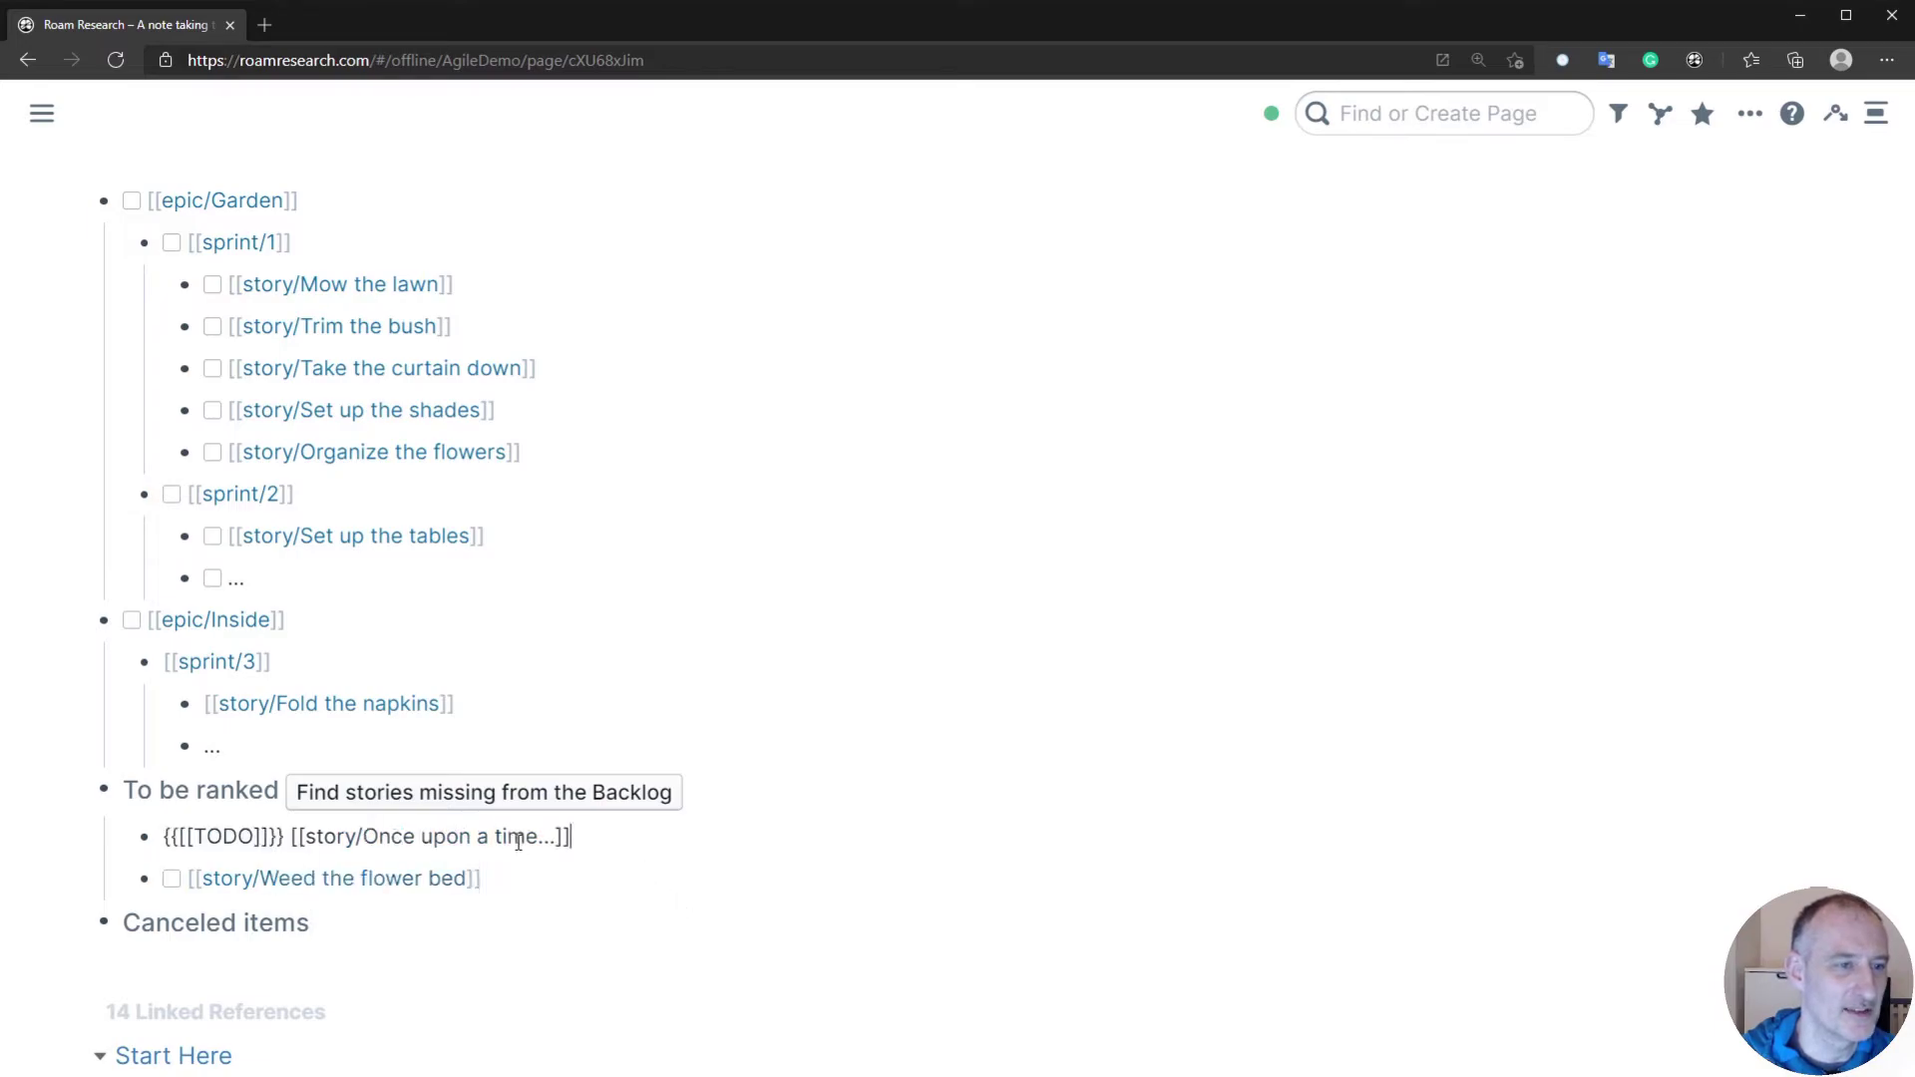
key("End")
key("alt+shift+Down")
key("alt+shift+Down")
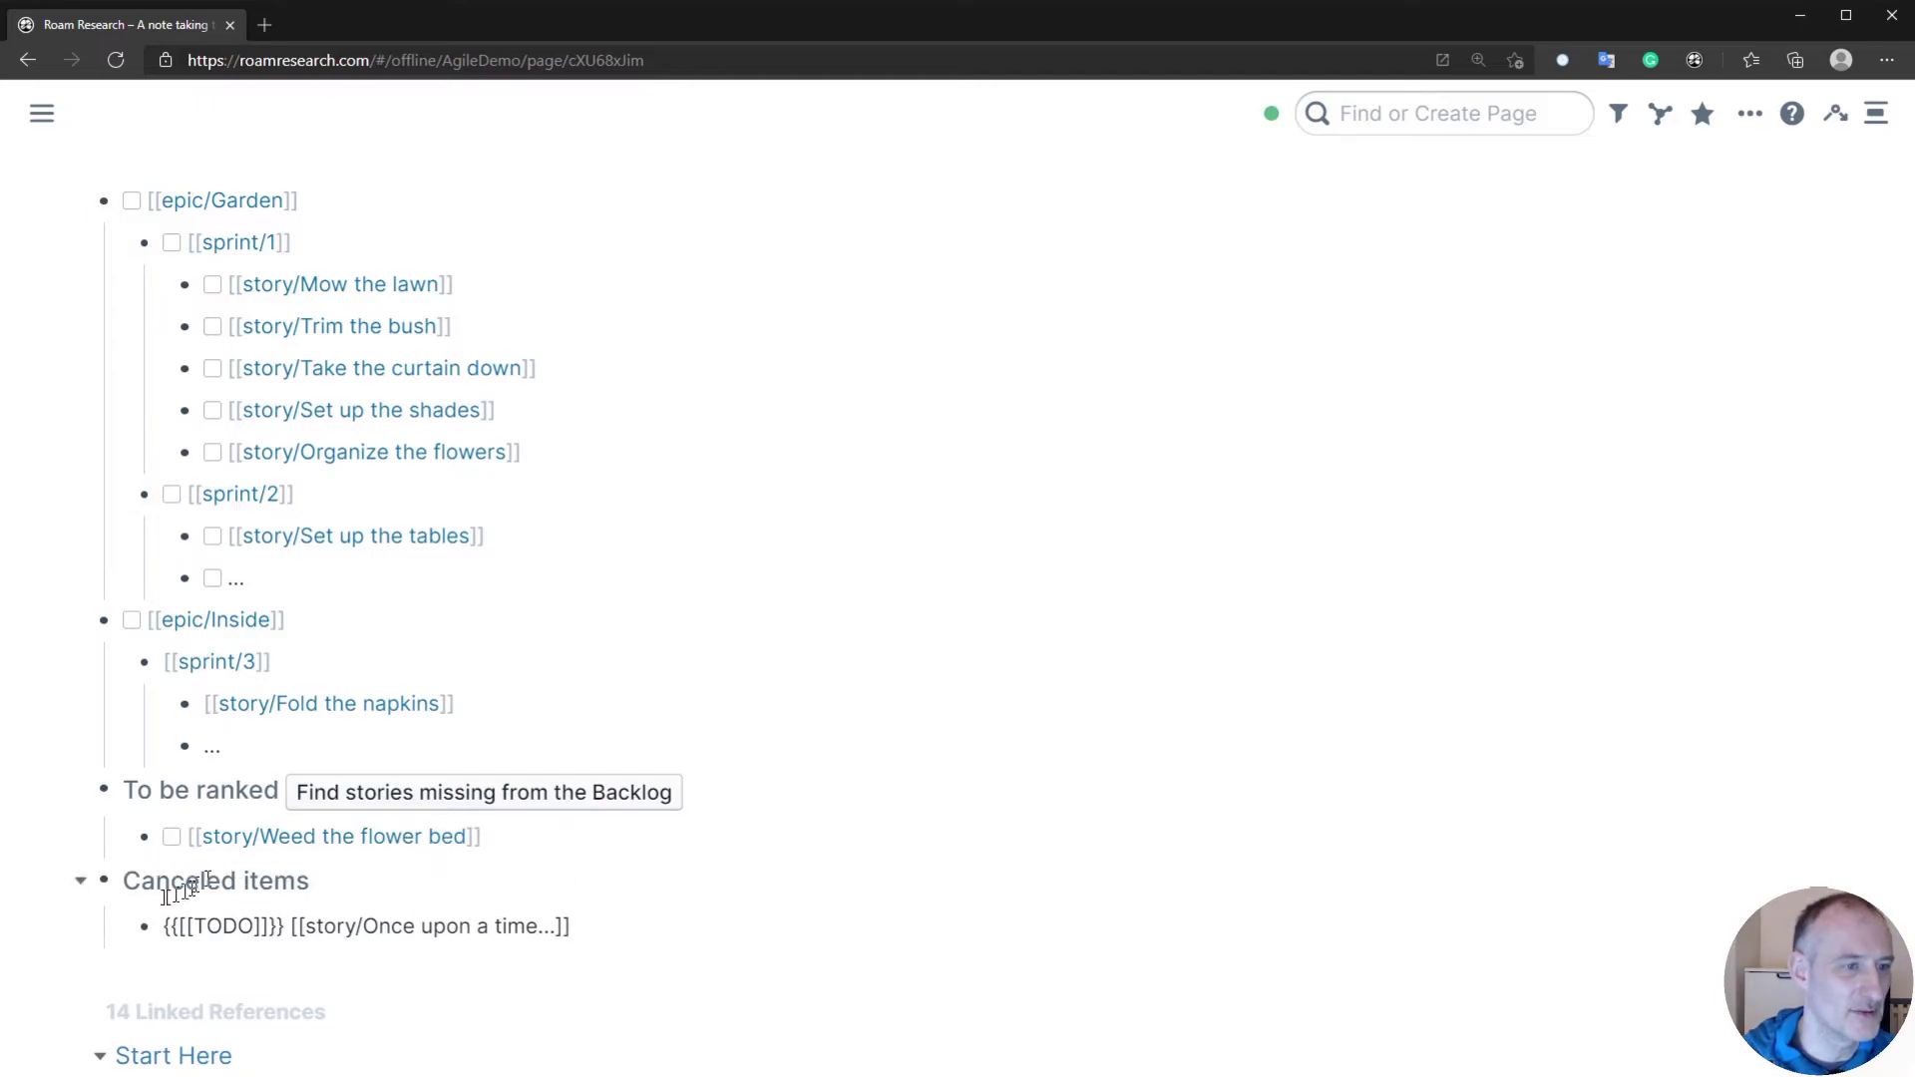
left_click(82, 884)
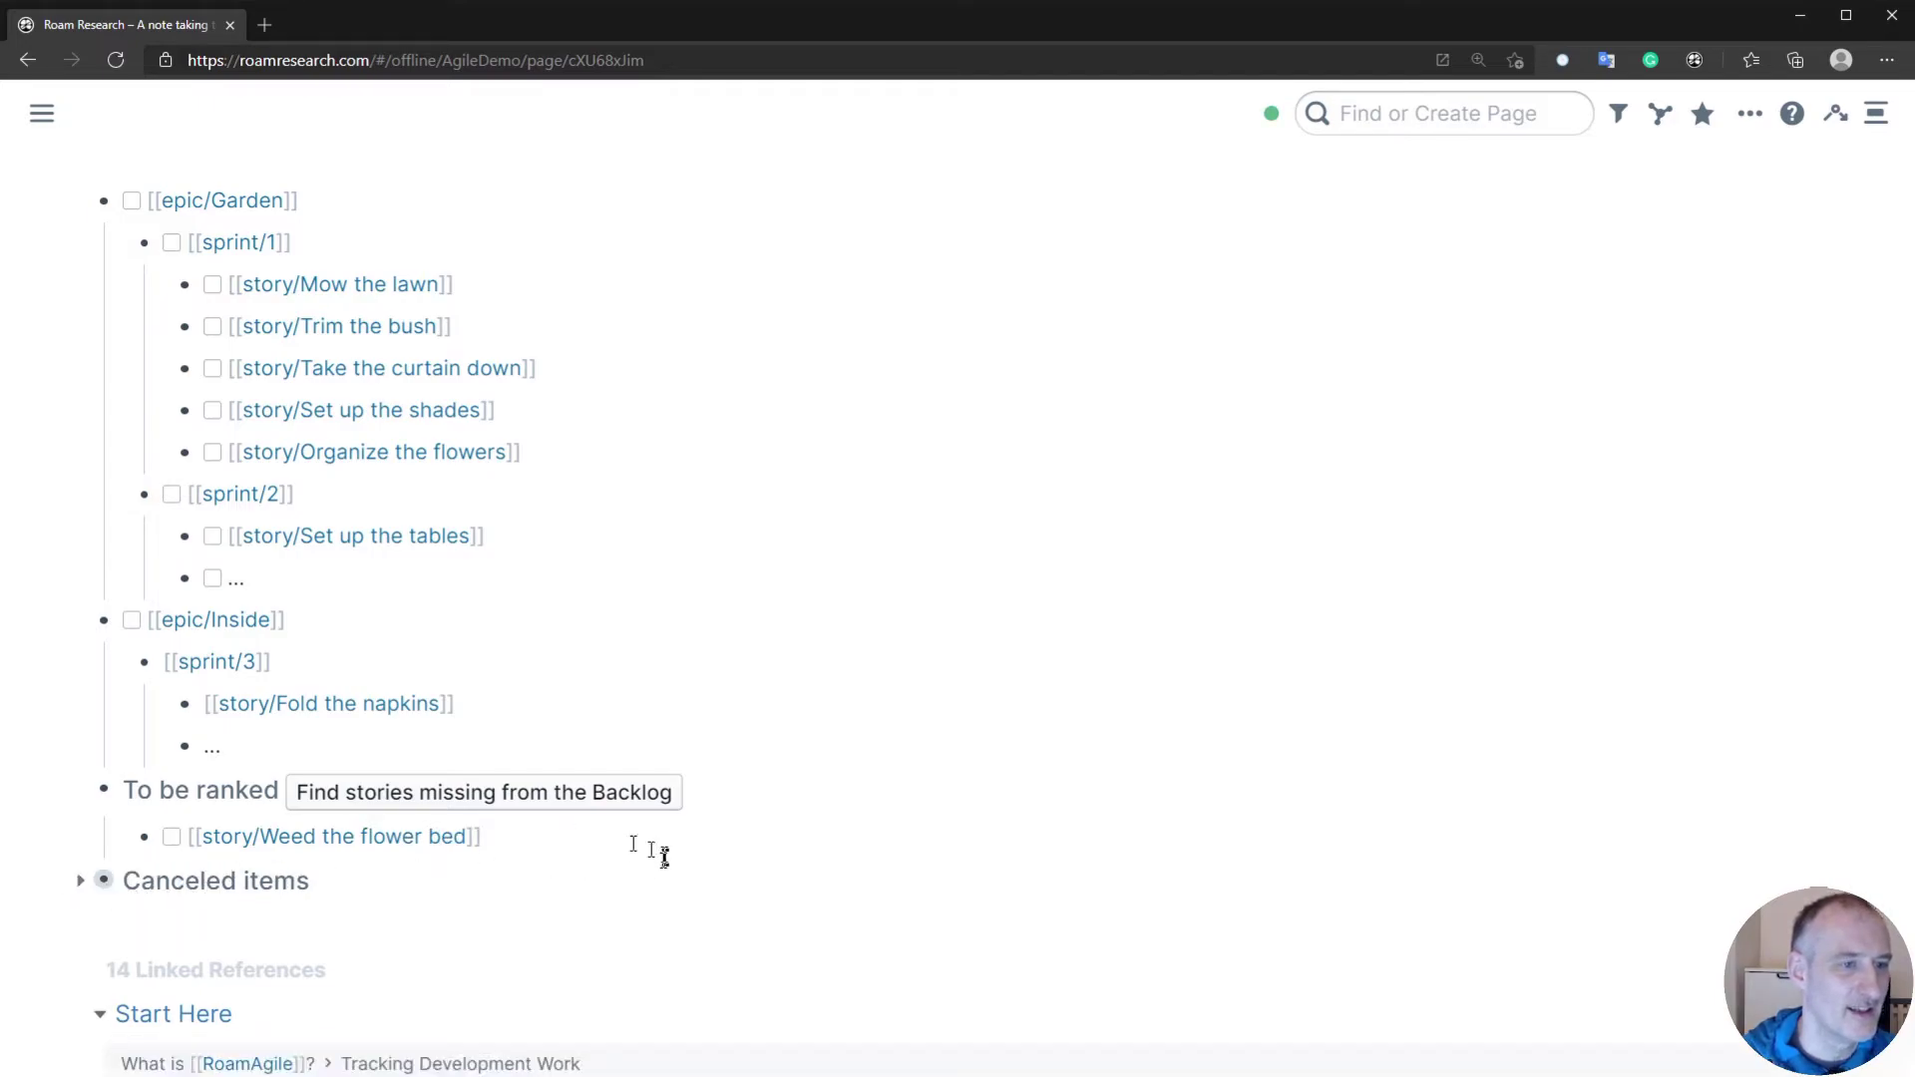
- Move story/Weed the flower bed from To be ranked into sprint/2, directly below story/Set up the tables
left_click(603, 841)
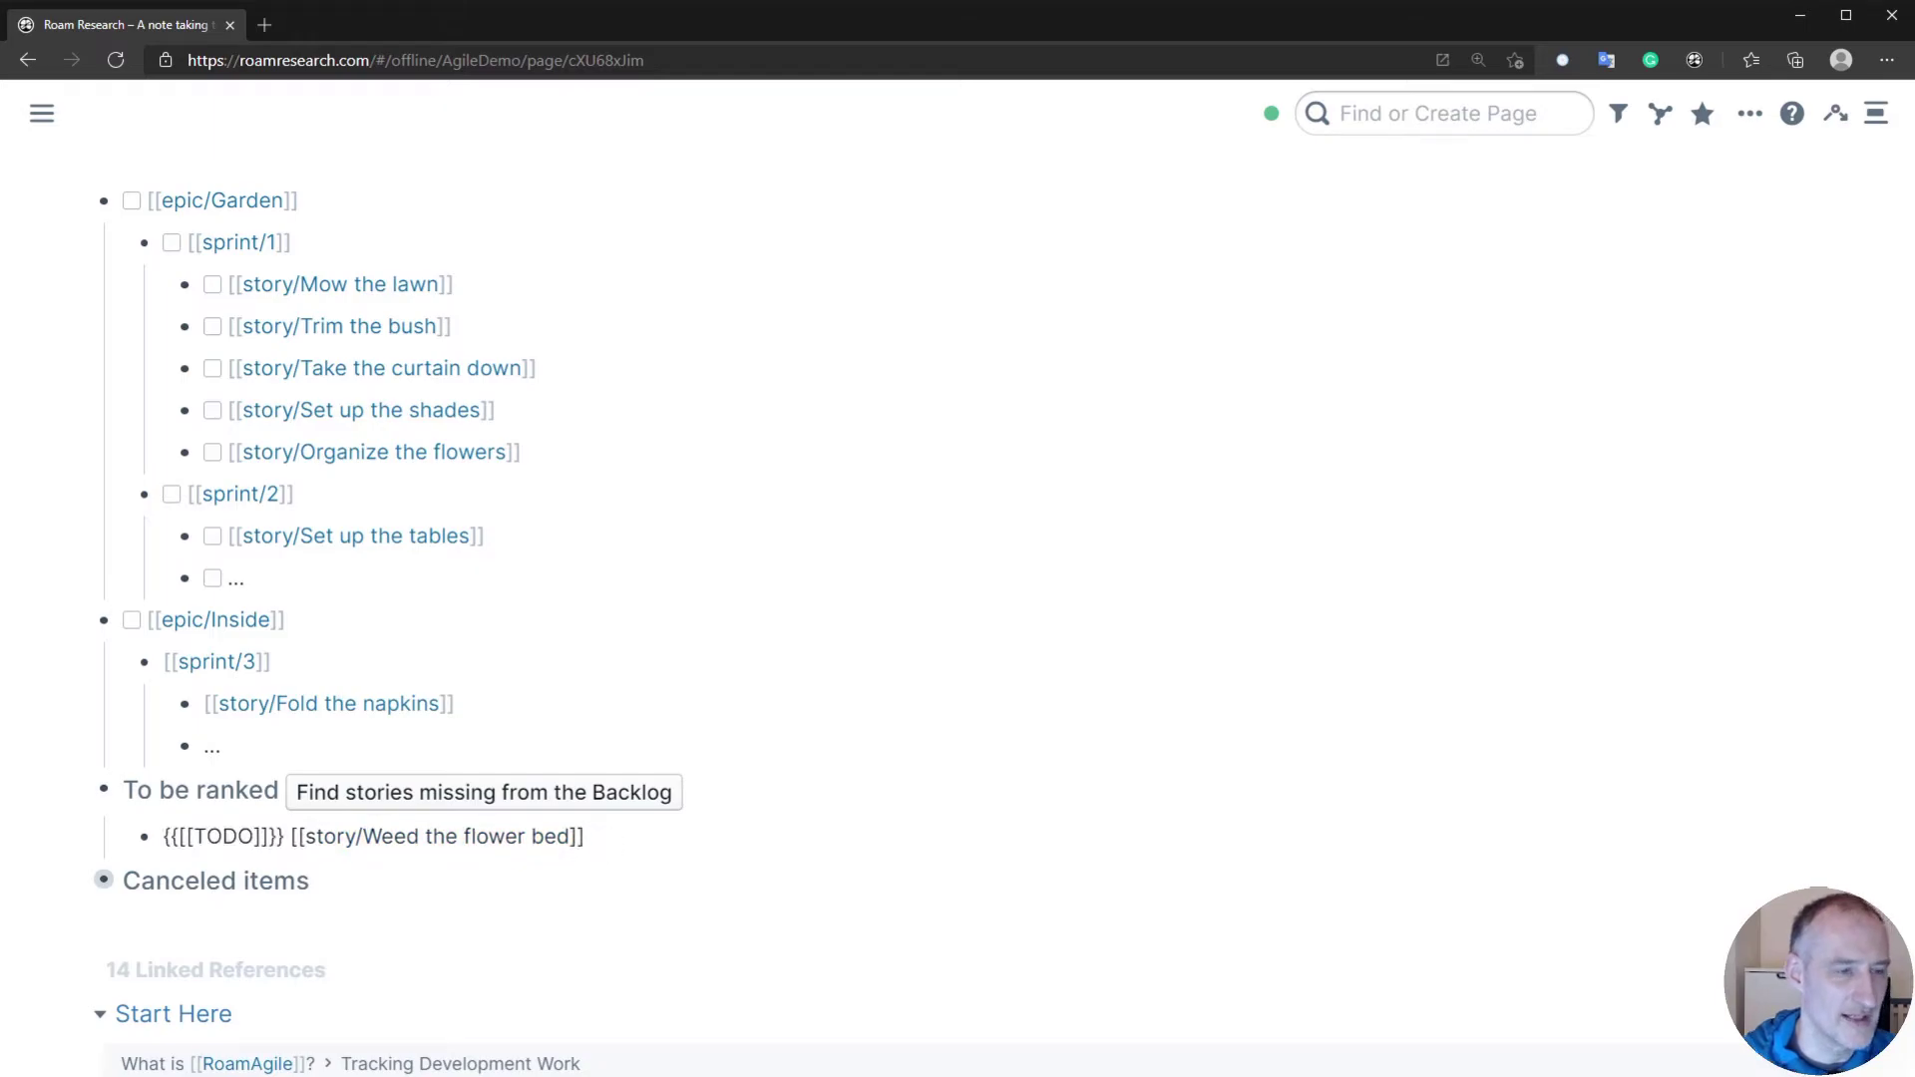
key("alt+shift+Up")
key("alt+shift+Up")
key("alt+shift+Up")
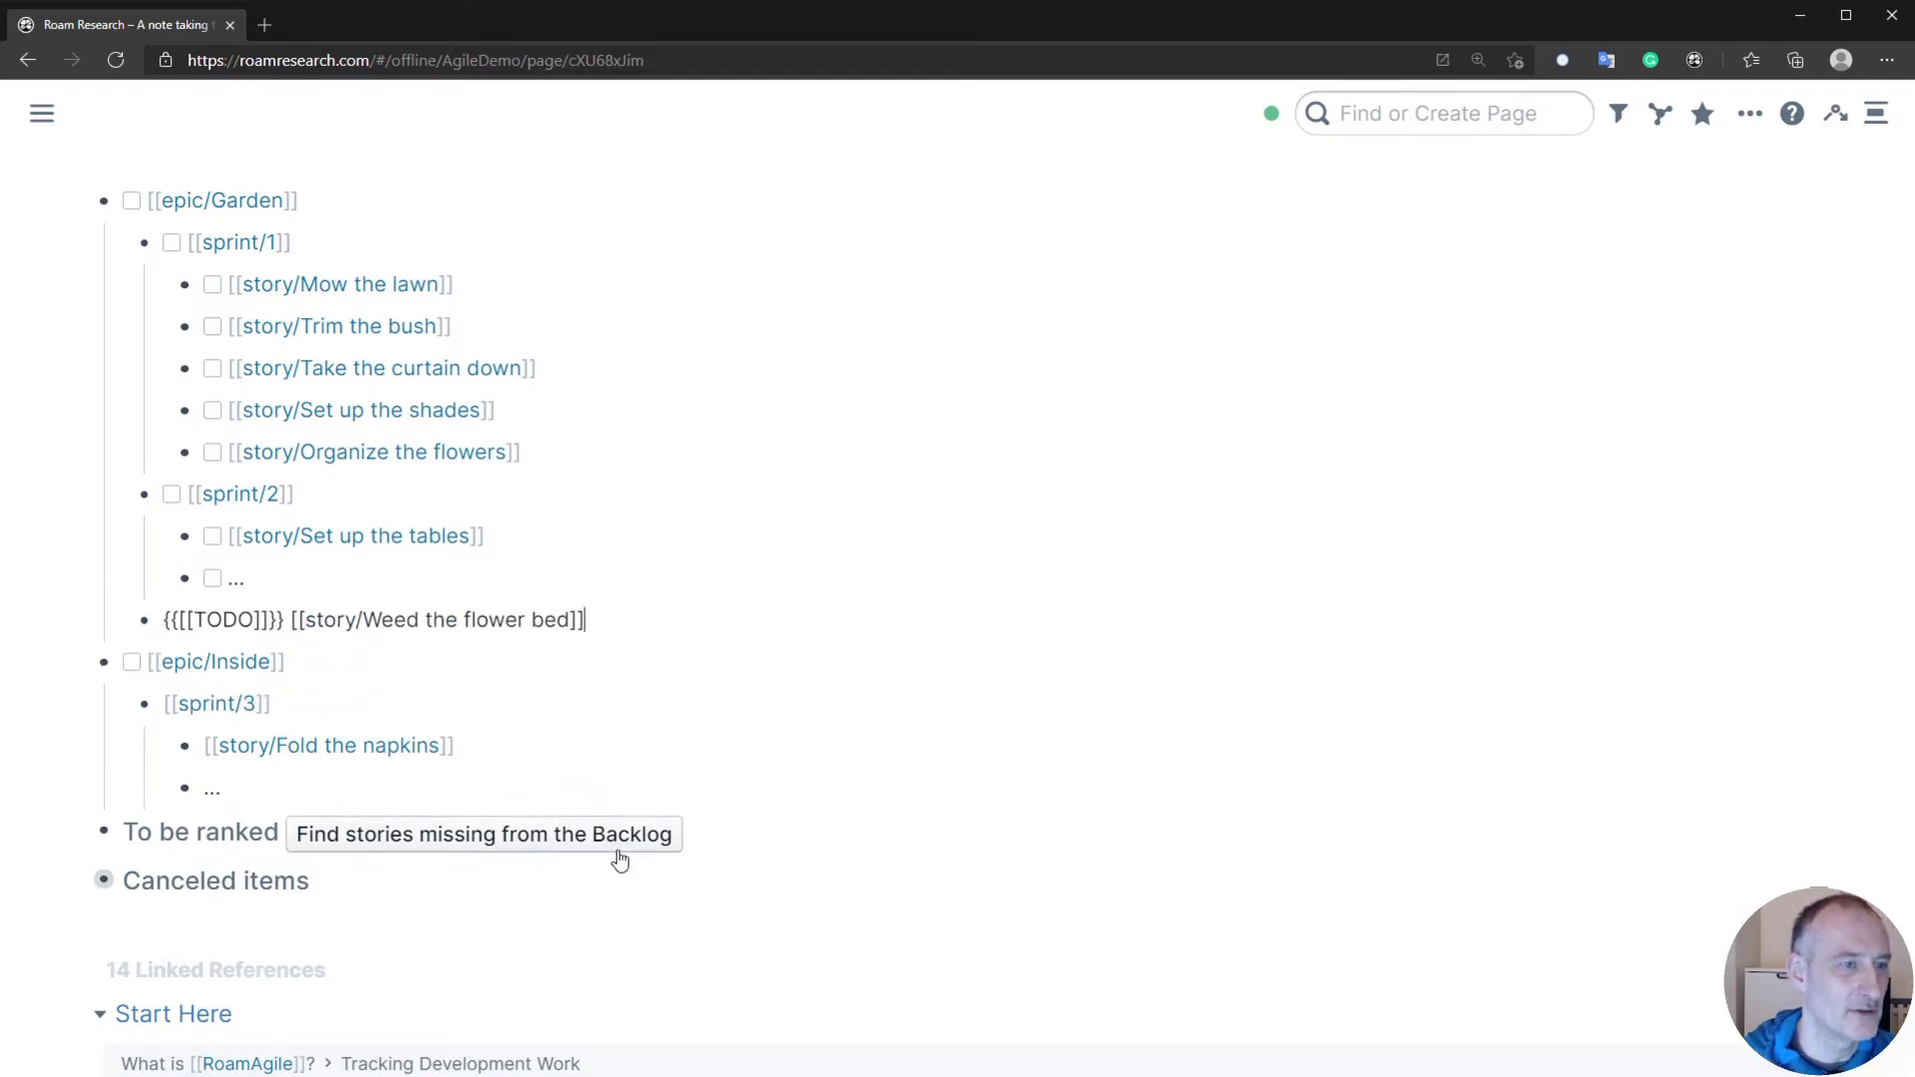
key("Tab")
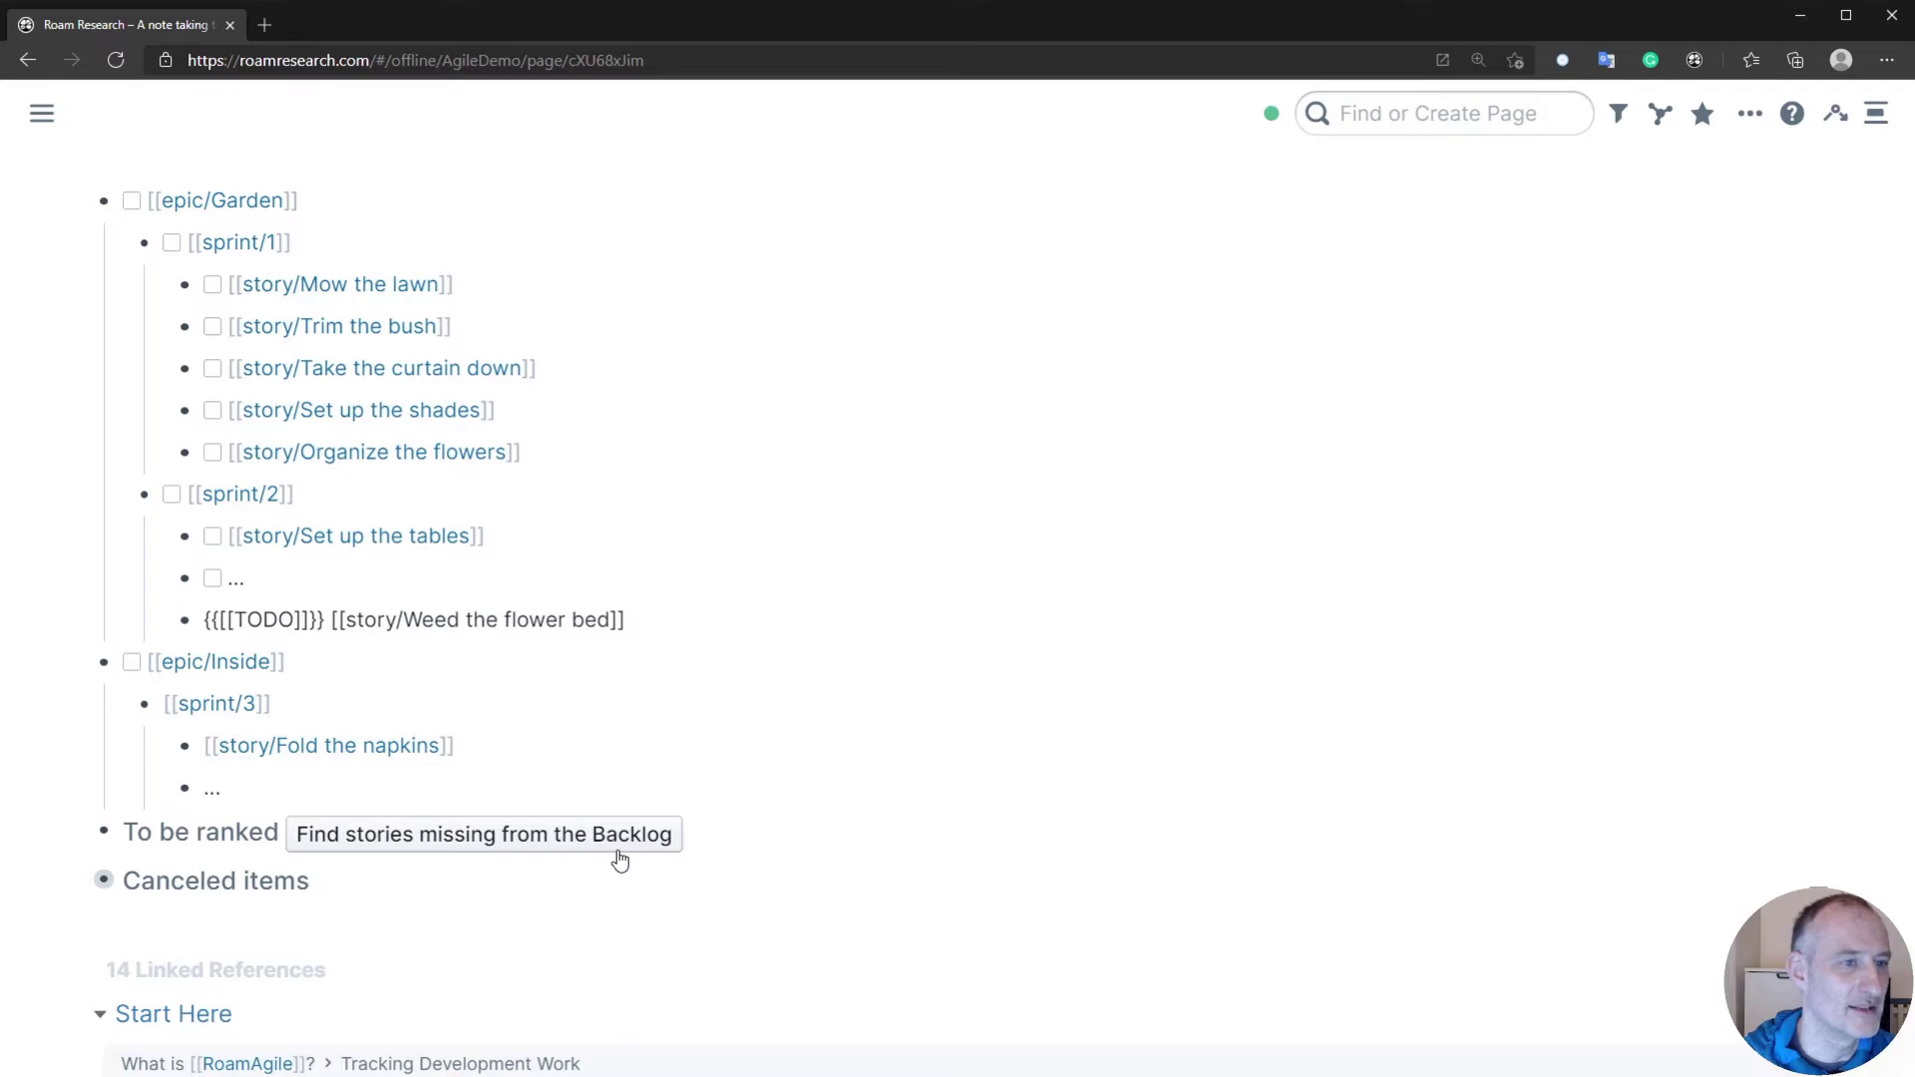
key("alt+shift+Up")
left_click(923, 831)
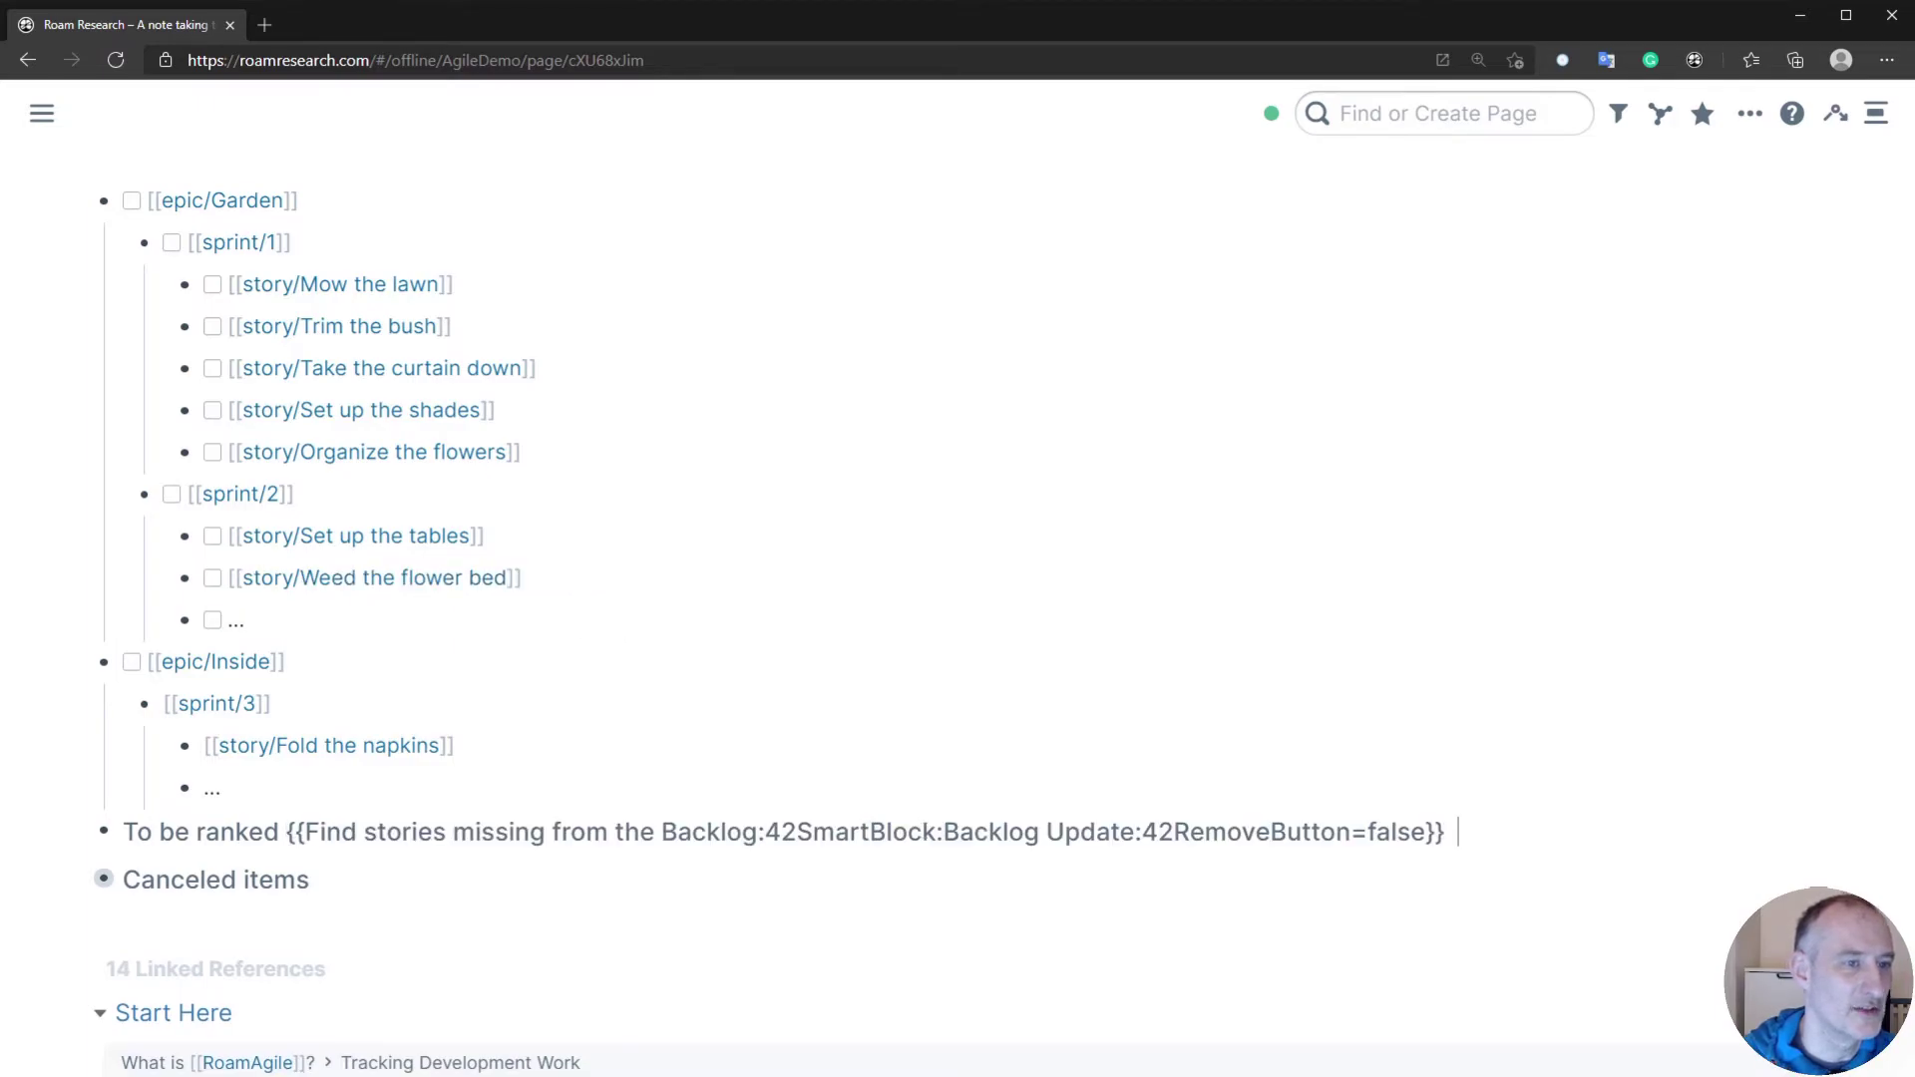
left_click(1047, 543)
left_click(1090, 626)
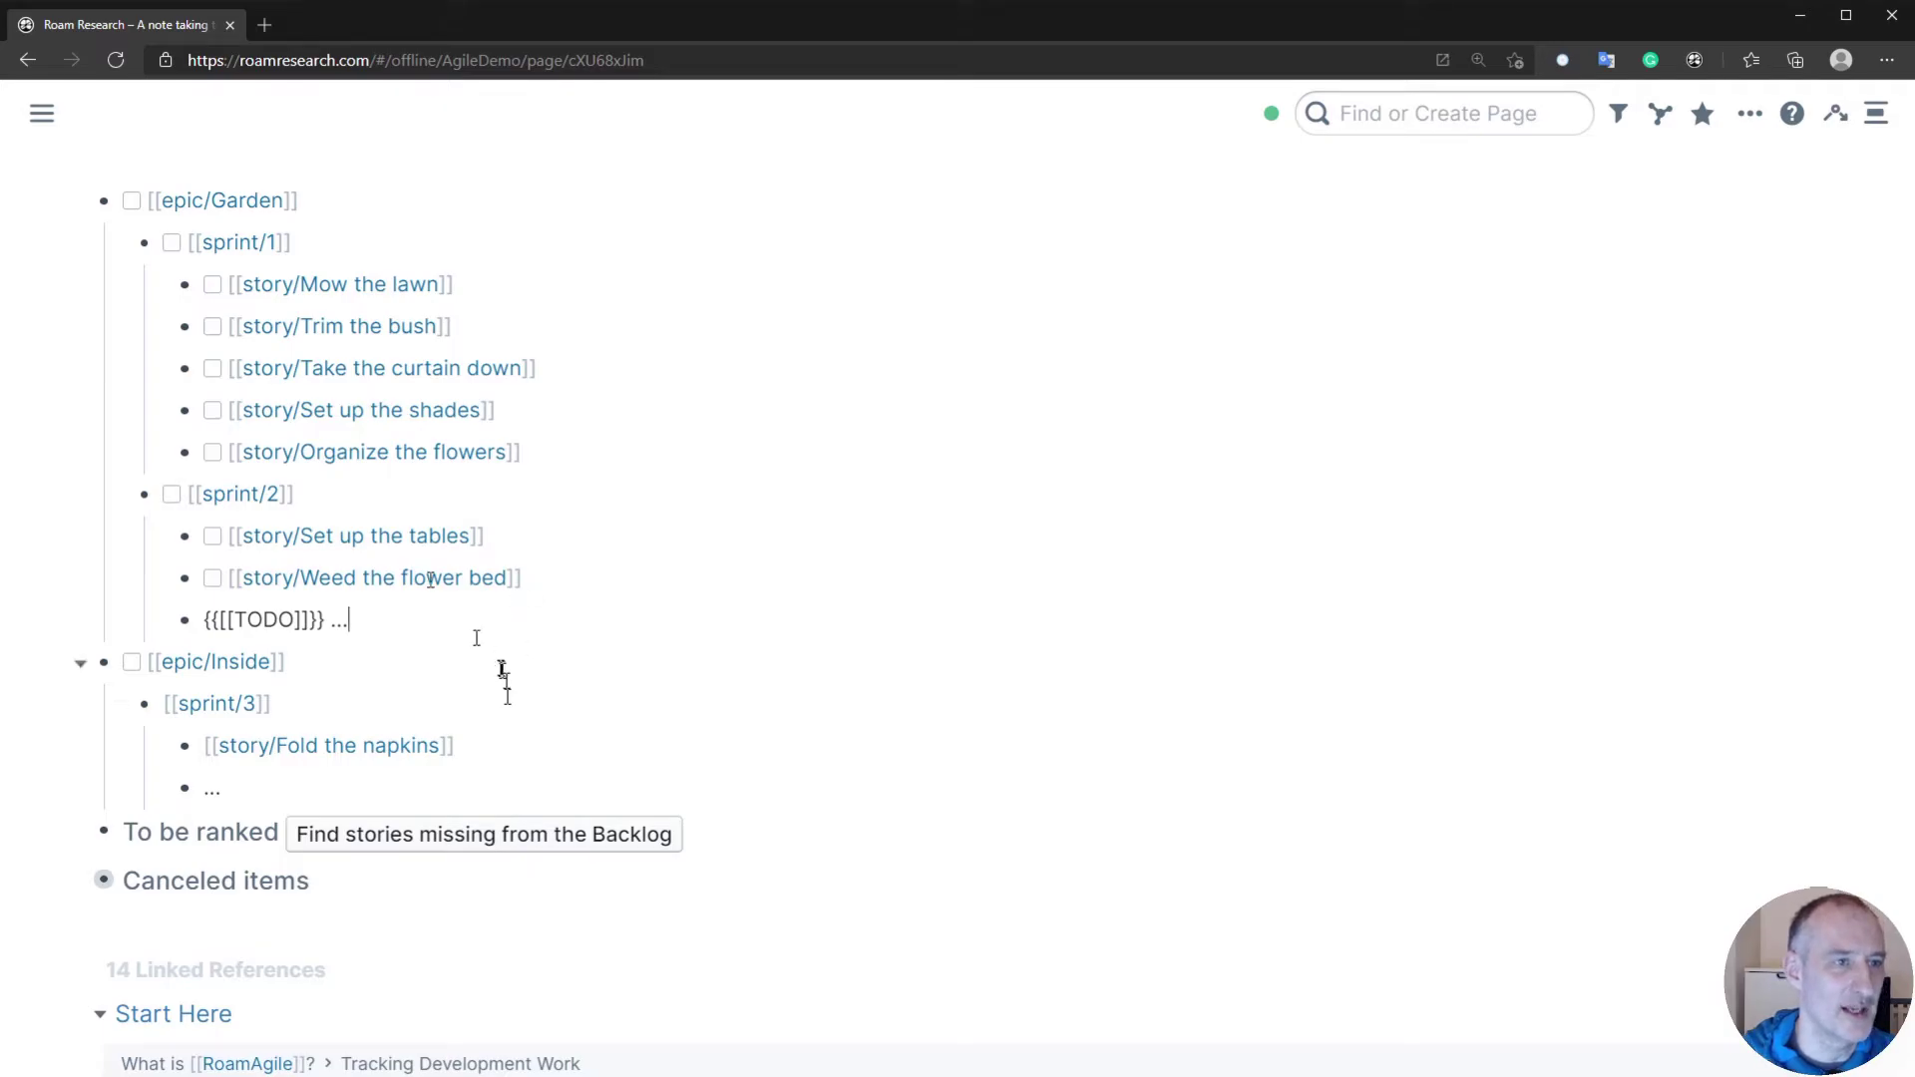
- Open sprint/1 and move Mow the lawn, Organize the flowers and Set up the shades from Doing to Done
left_click(248, 244)
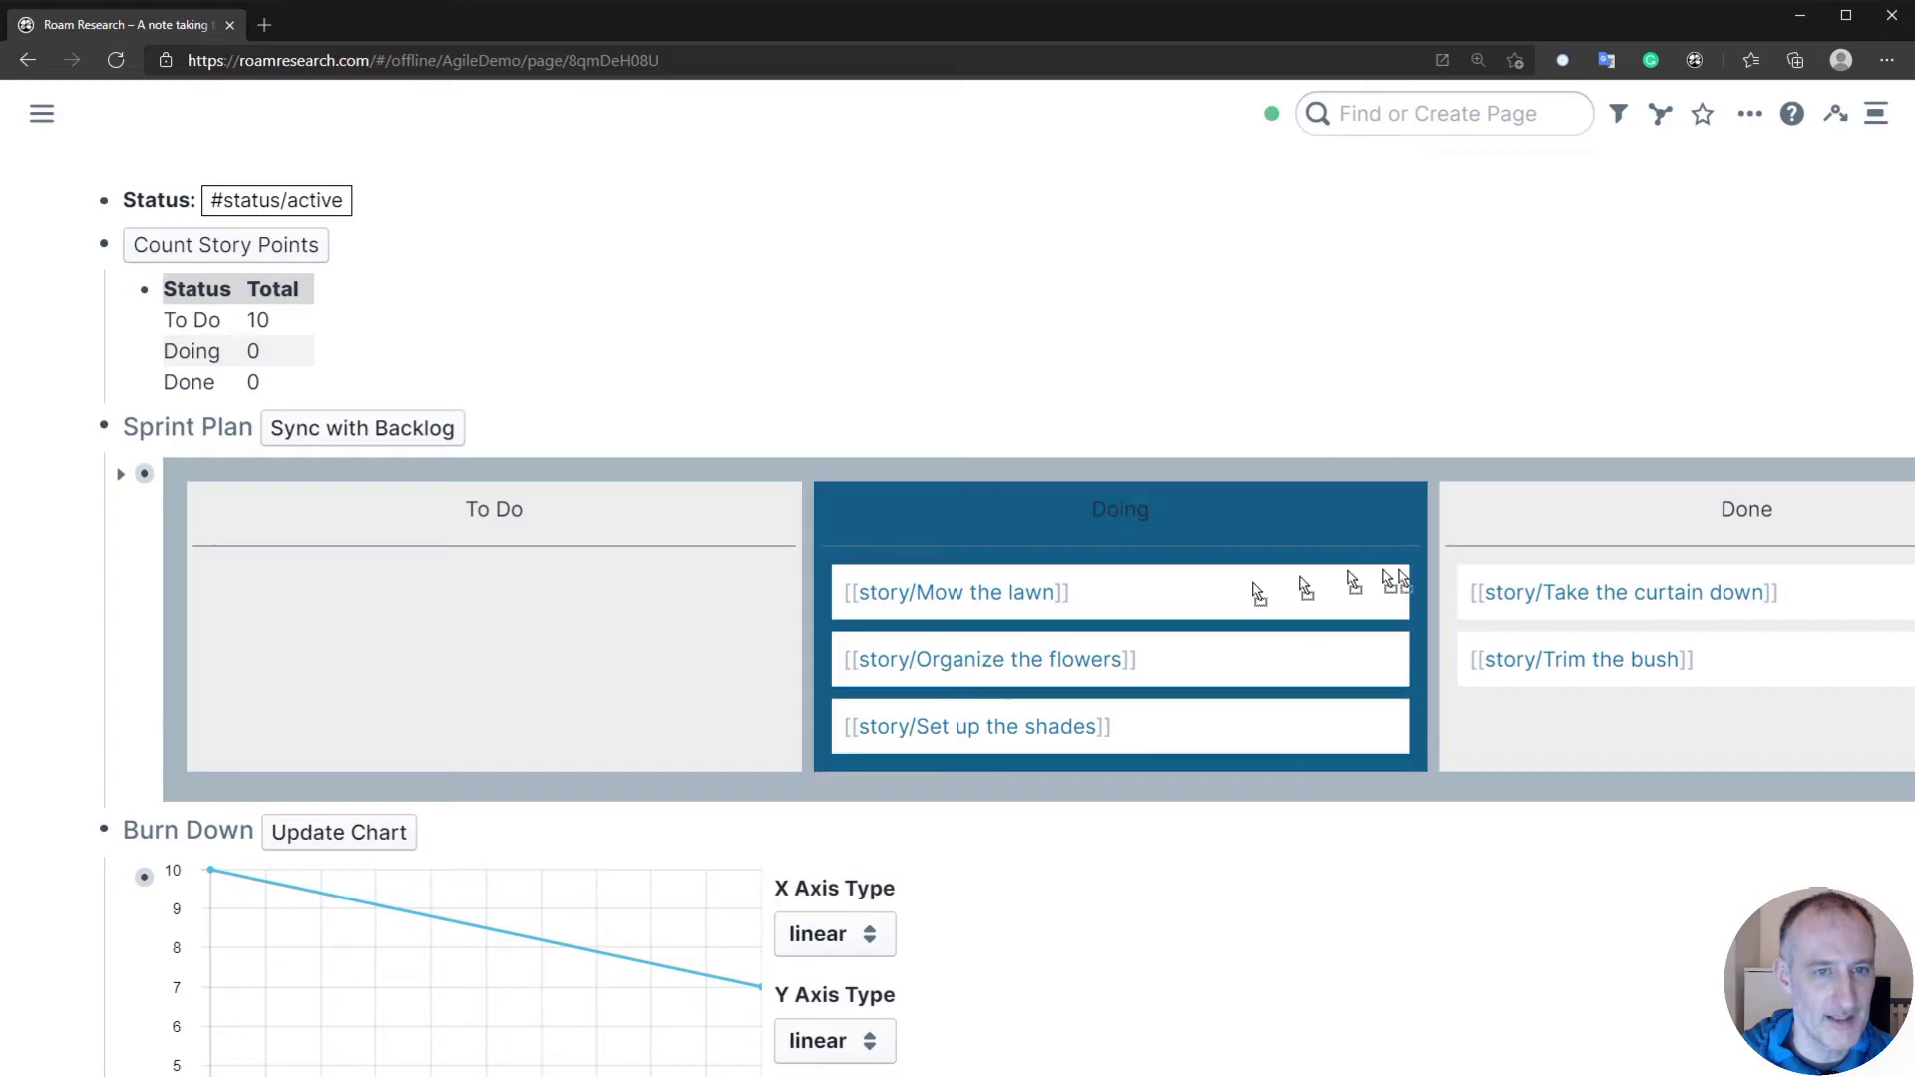
left_click_drag(1562, 580, 1561, 585)
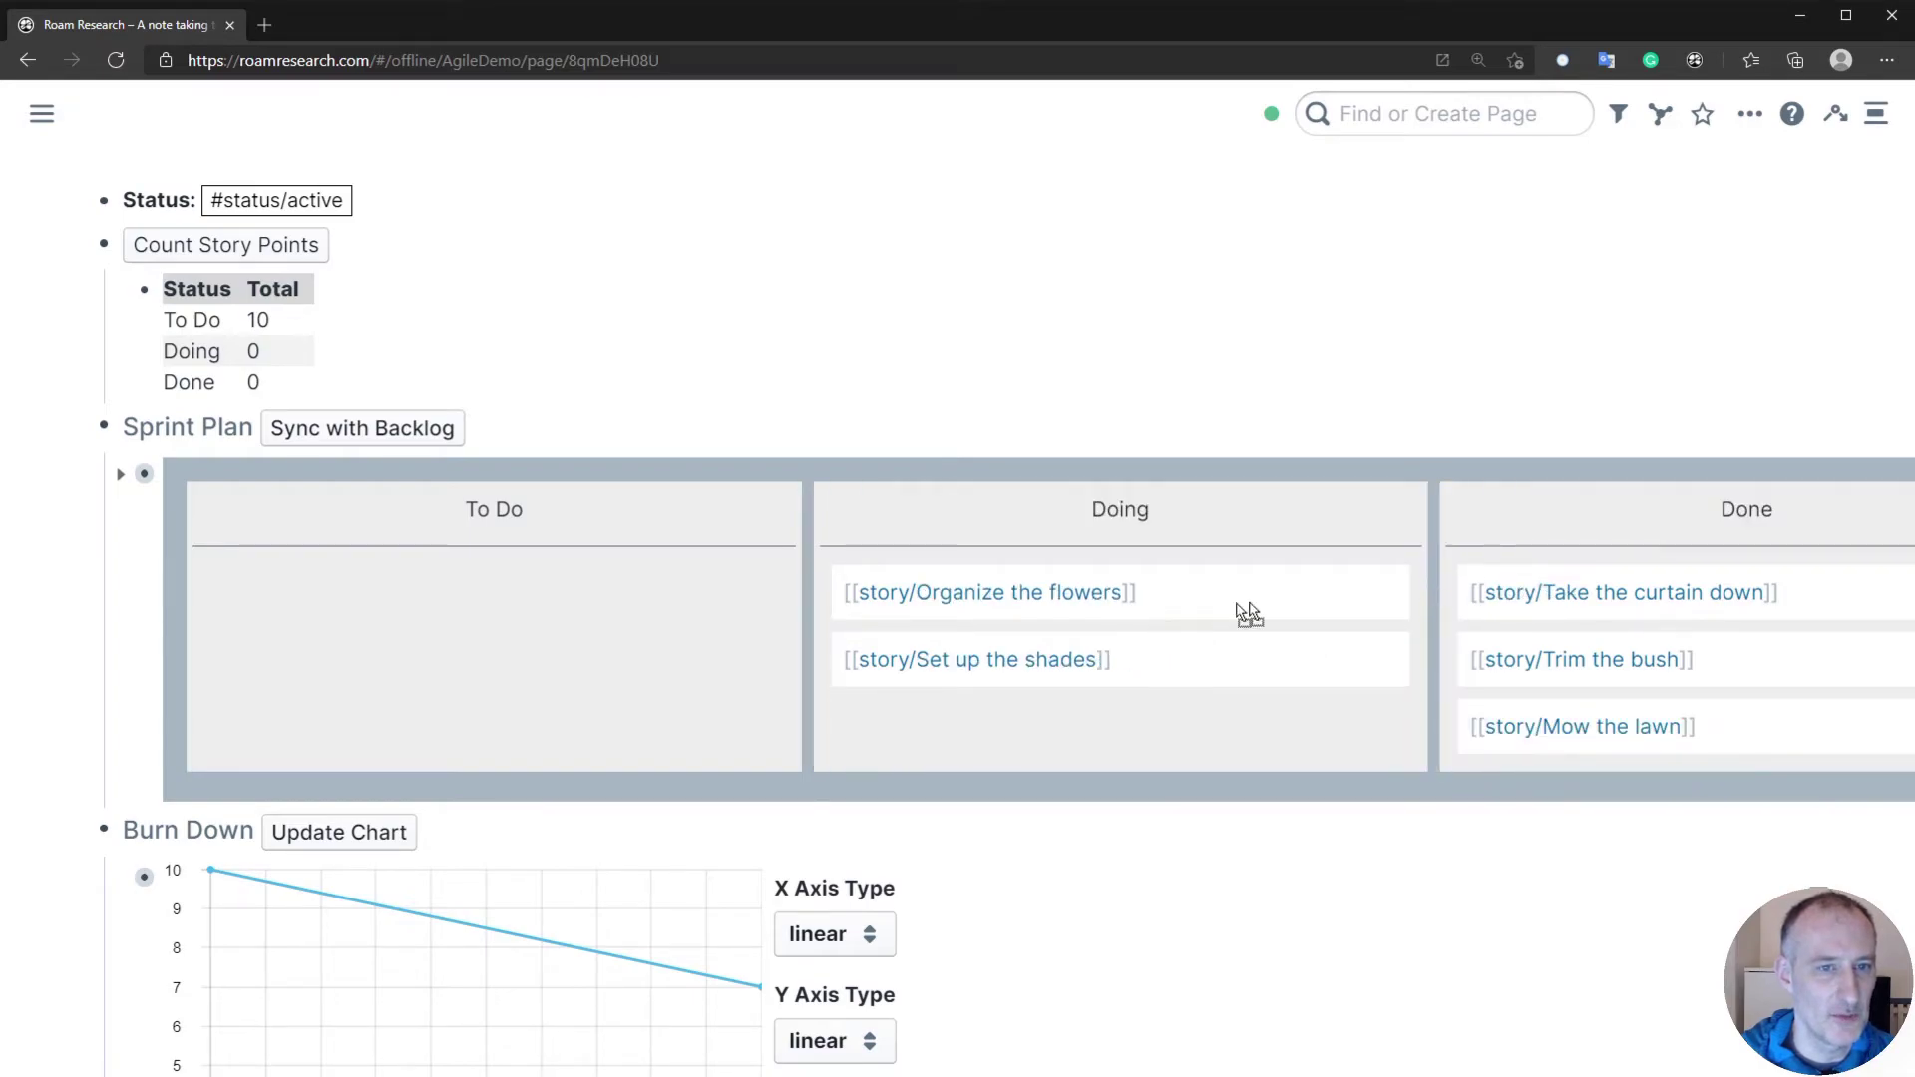
left_click_drag(1675, 618, 1677, 620)
left_click_drag(1210, 612, 1759, 639)
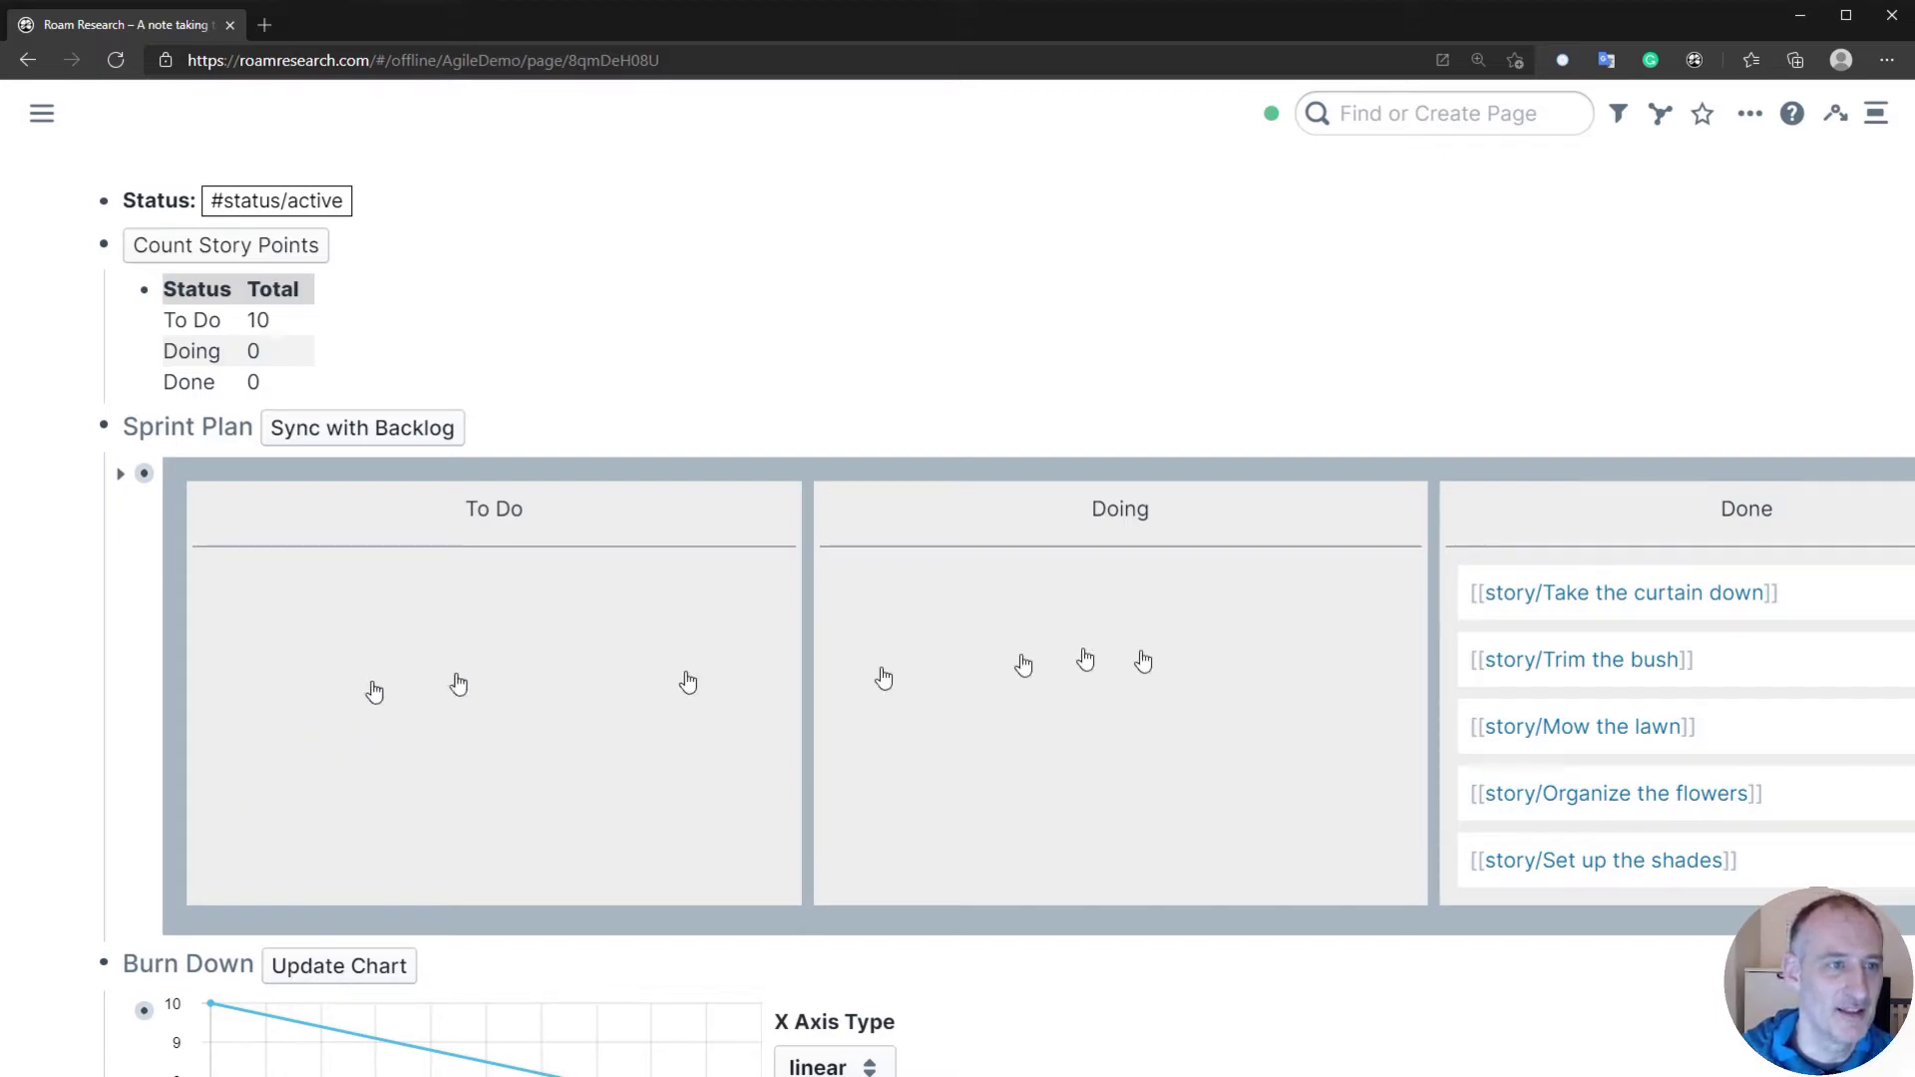
- Open story/Take the curtain down in the sidebar without the extra block outline and mark its placeholder subtask as done
left_click(1577, 594, "shift")
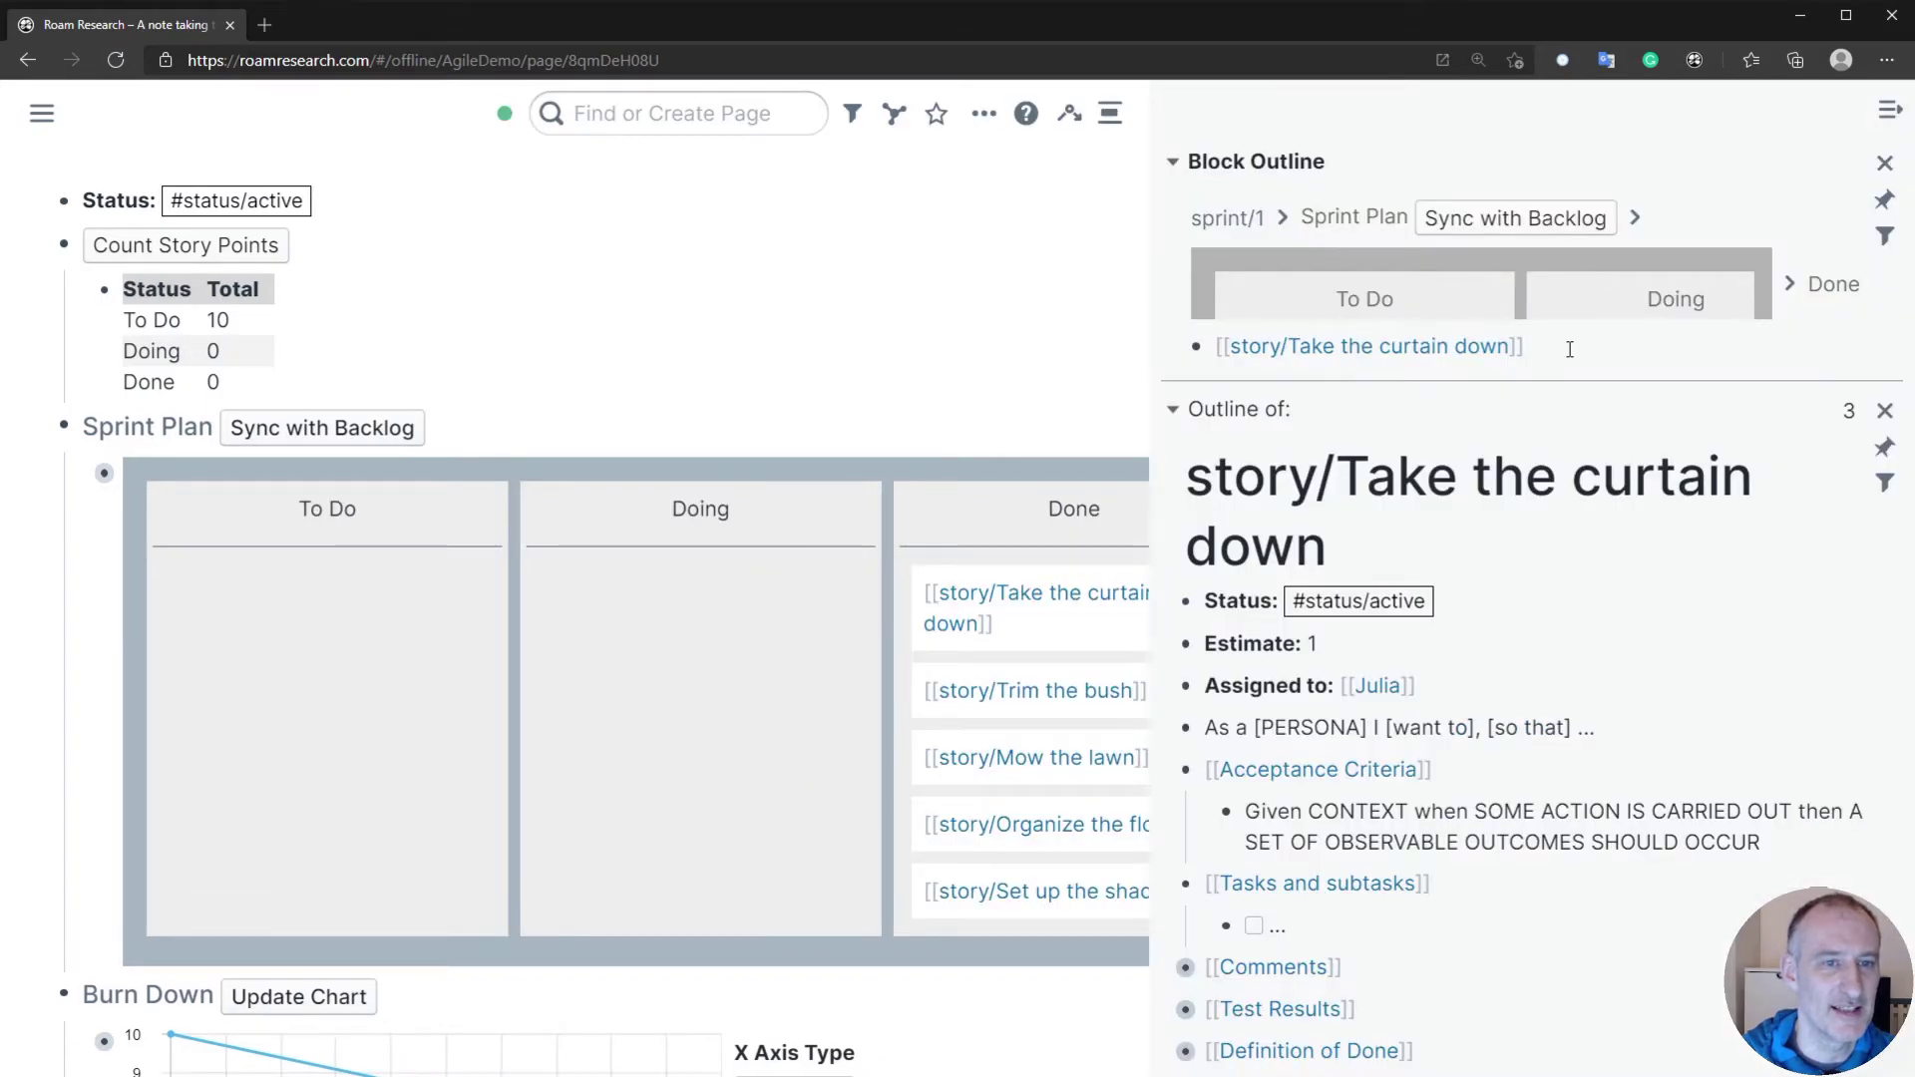
left_click(1884, 163)
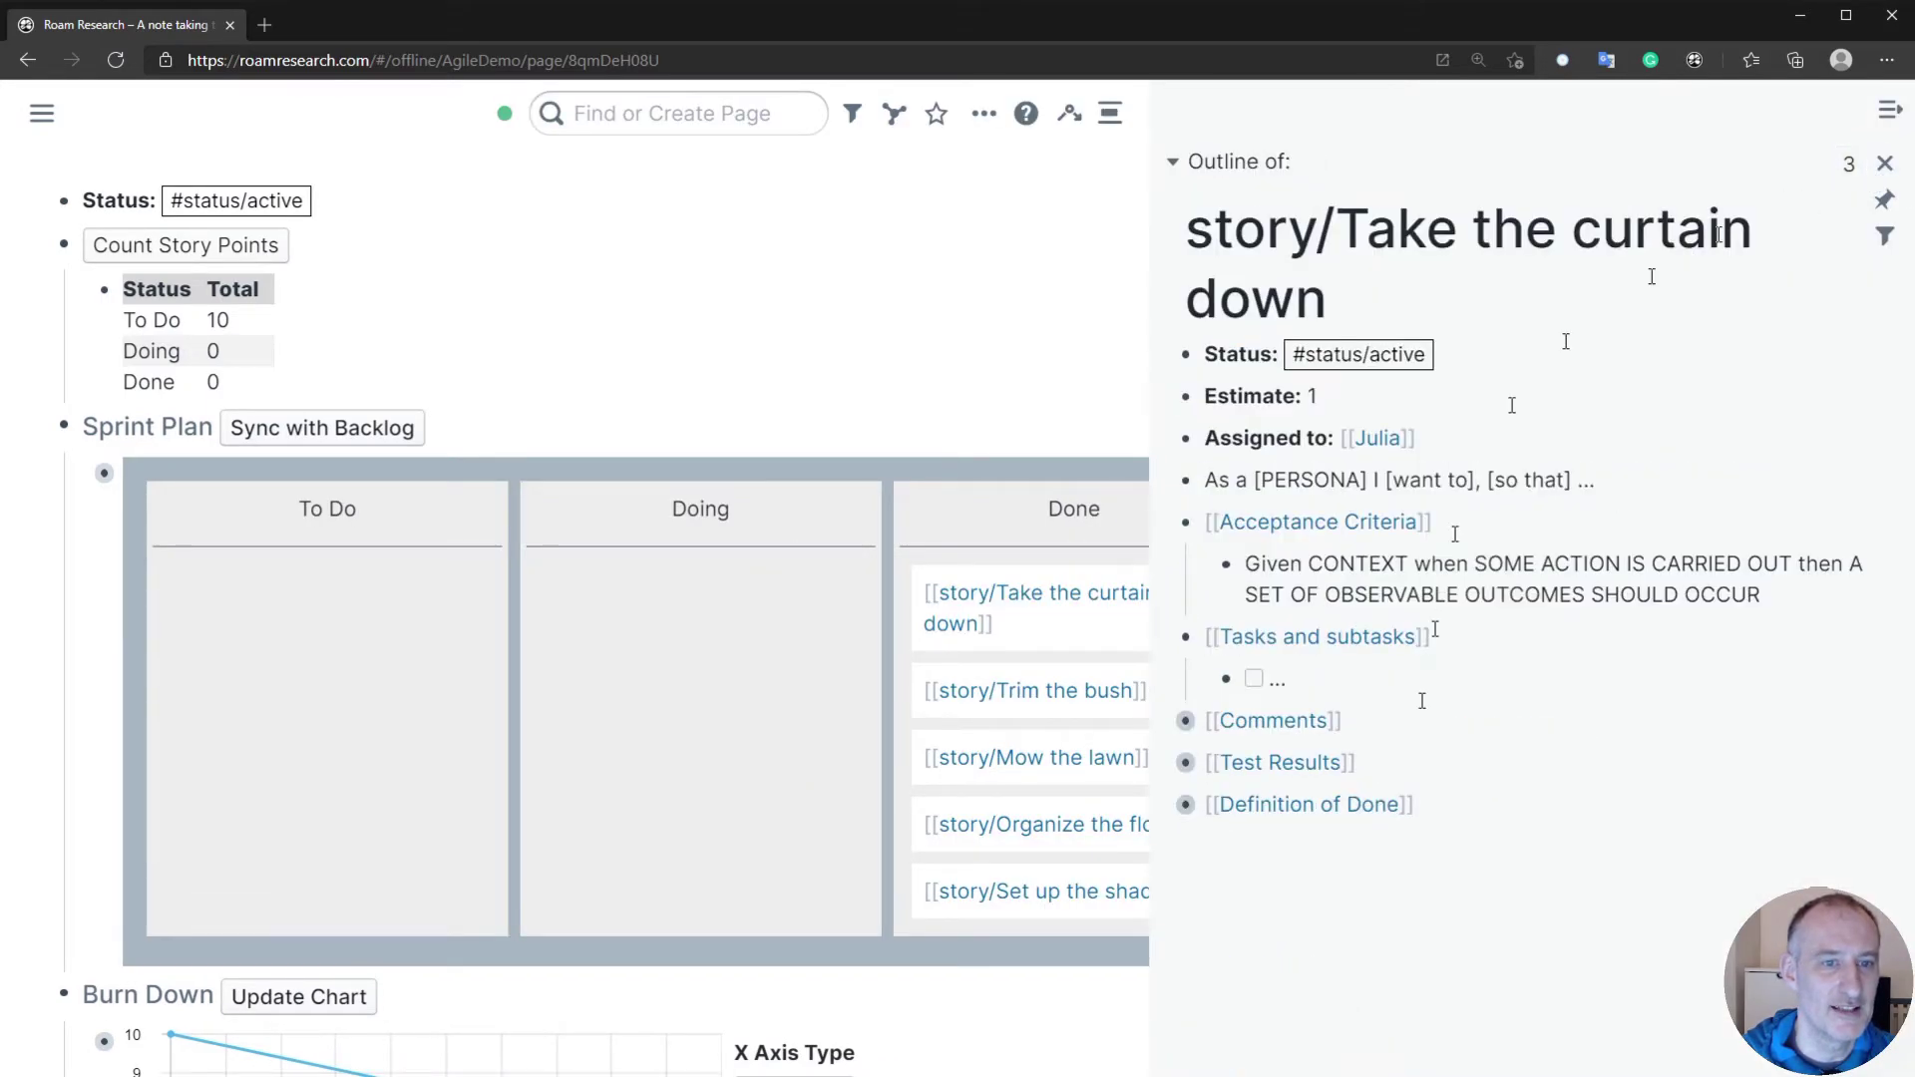
left_click(1253, 679)
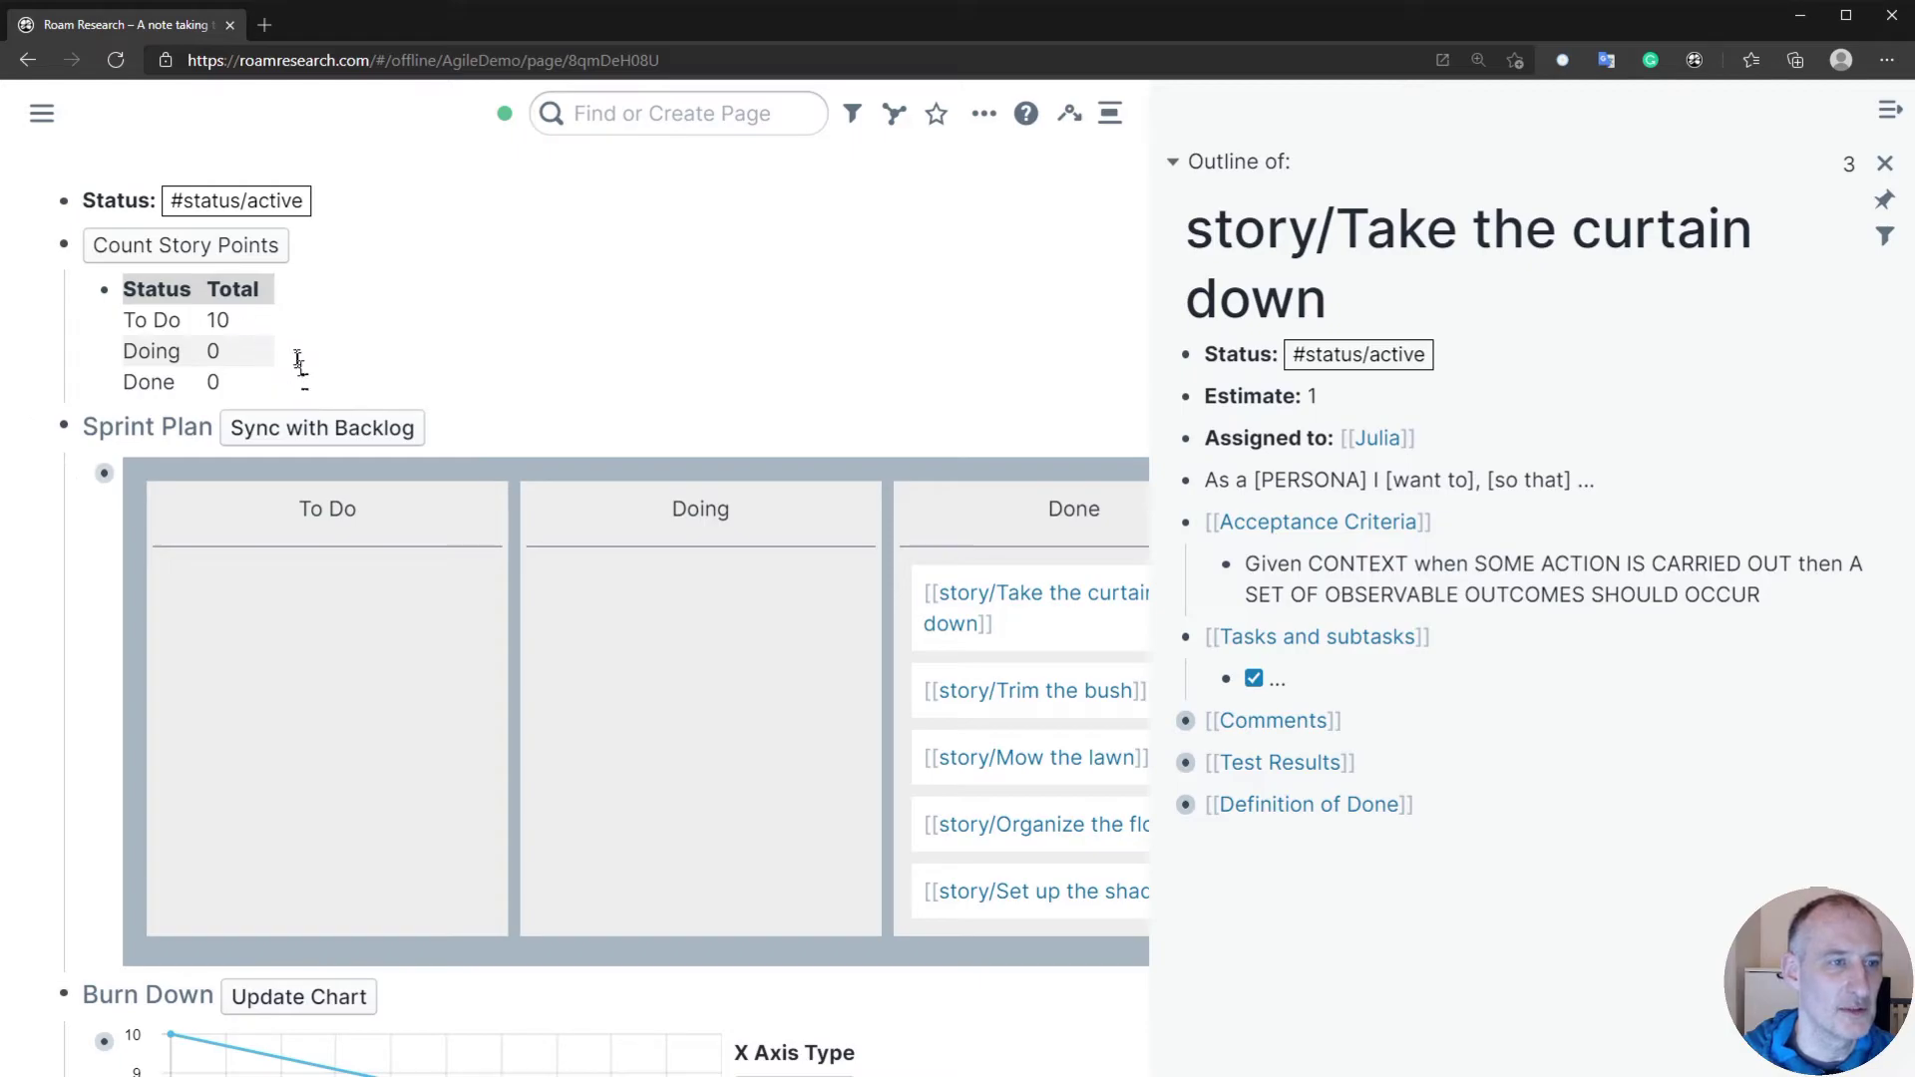
- Close sprint/1, accepting the closed status for all five completed stories and for the sprint itself
scroll(503, 404, "down", 1)
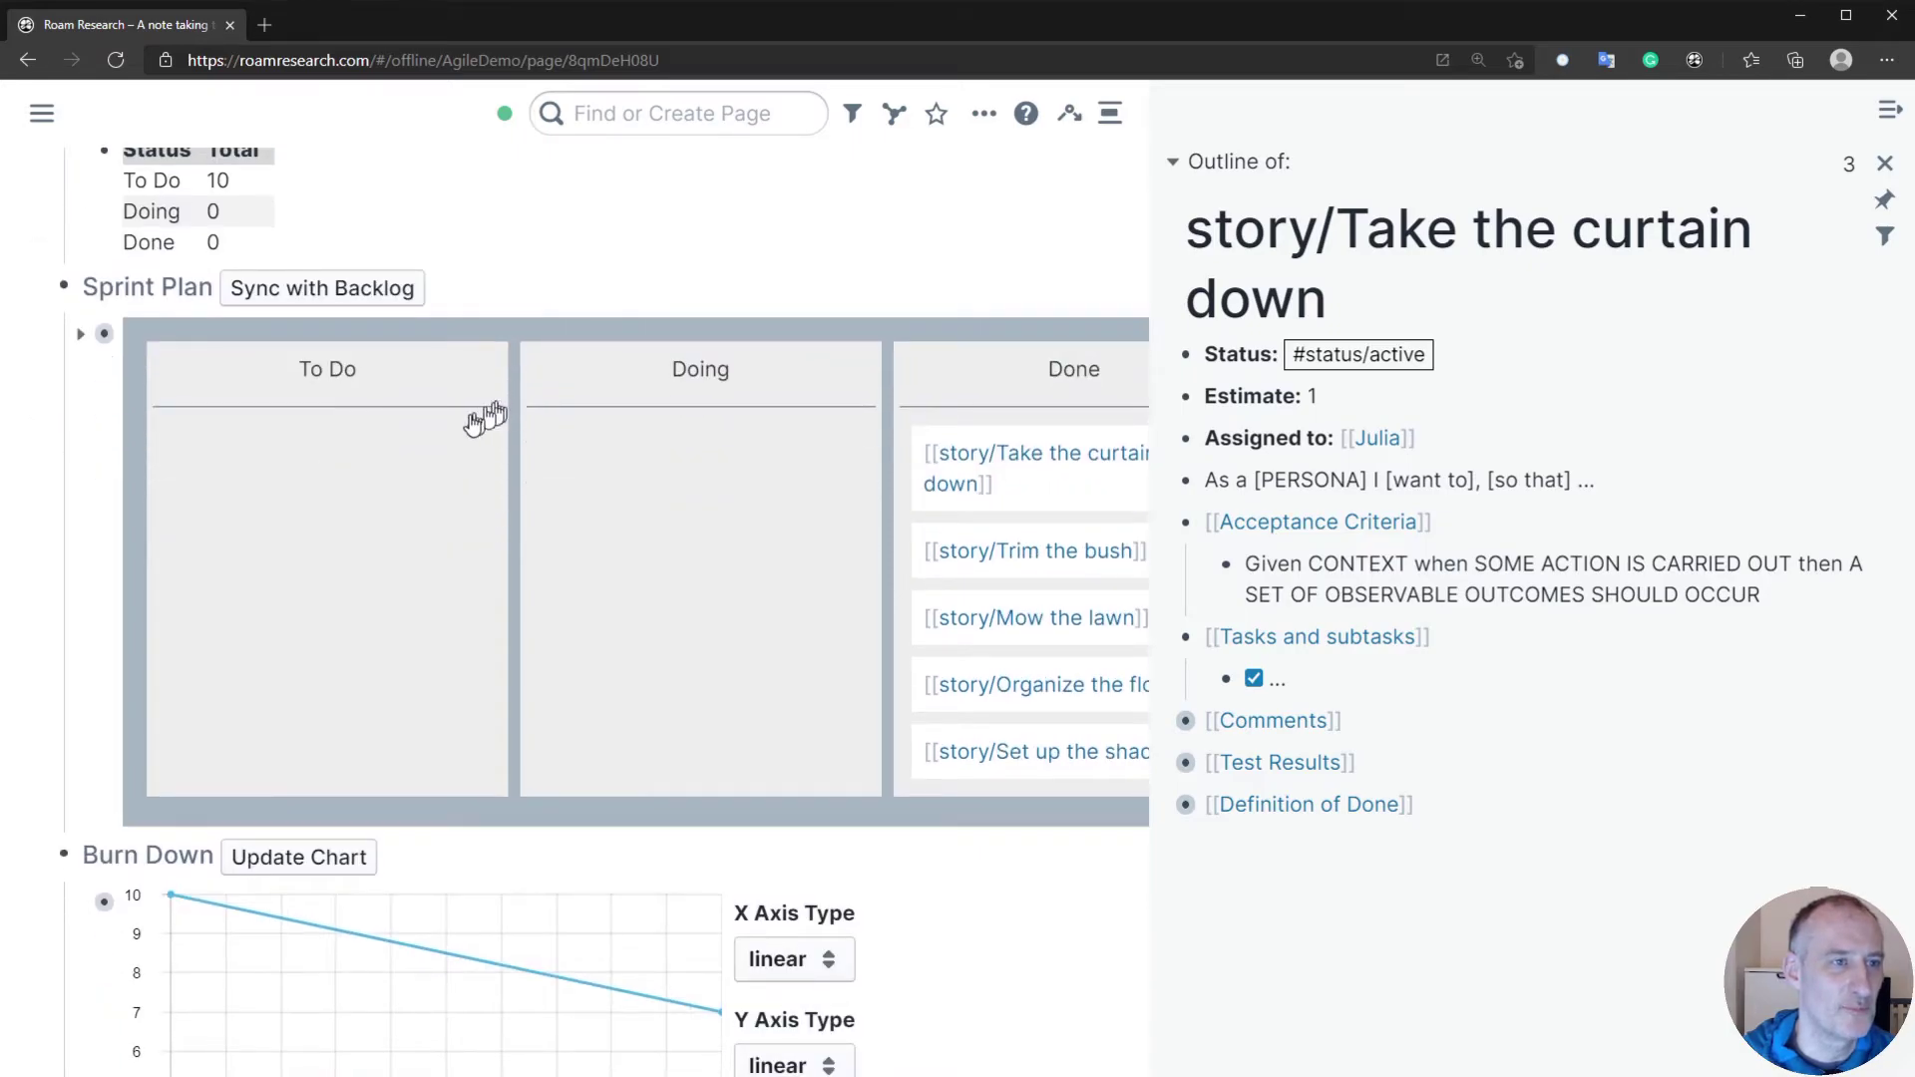
scroll(468, 423, "down", 5)
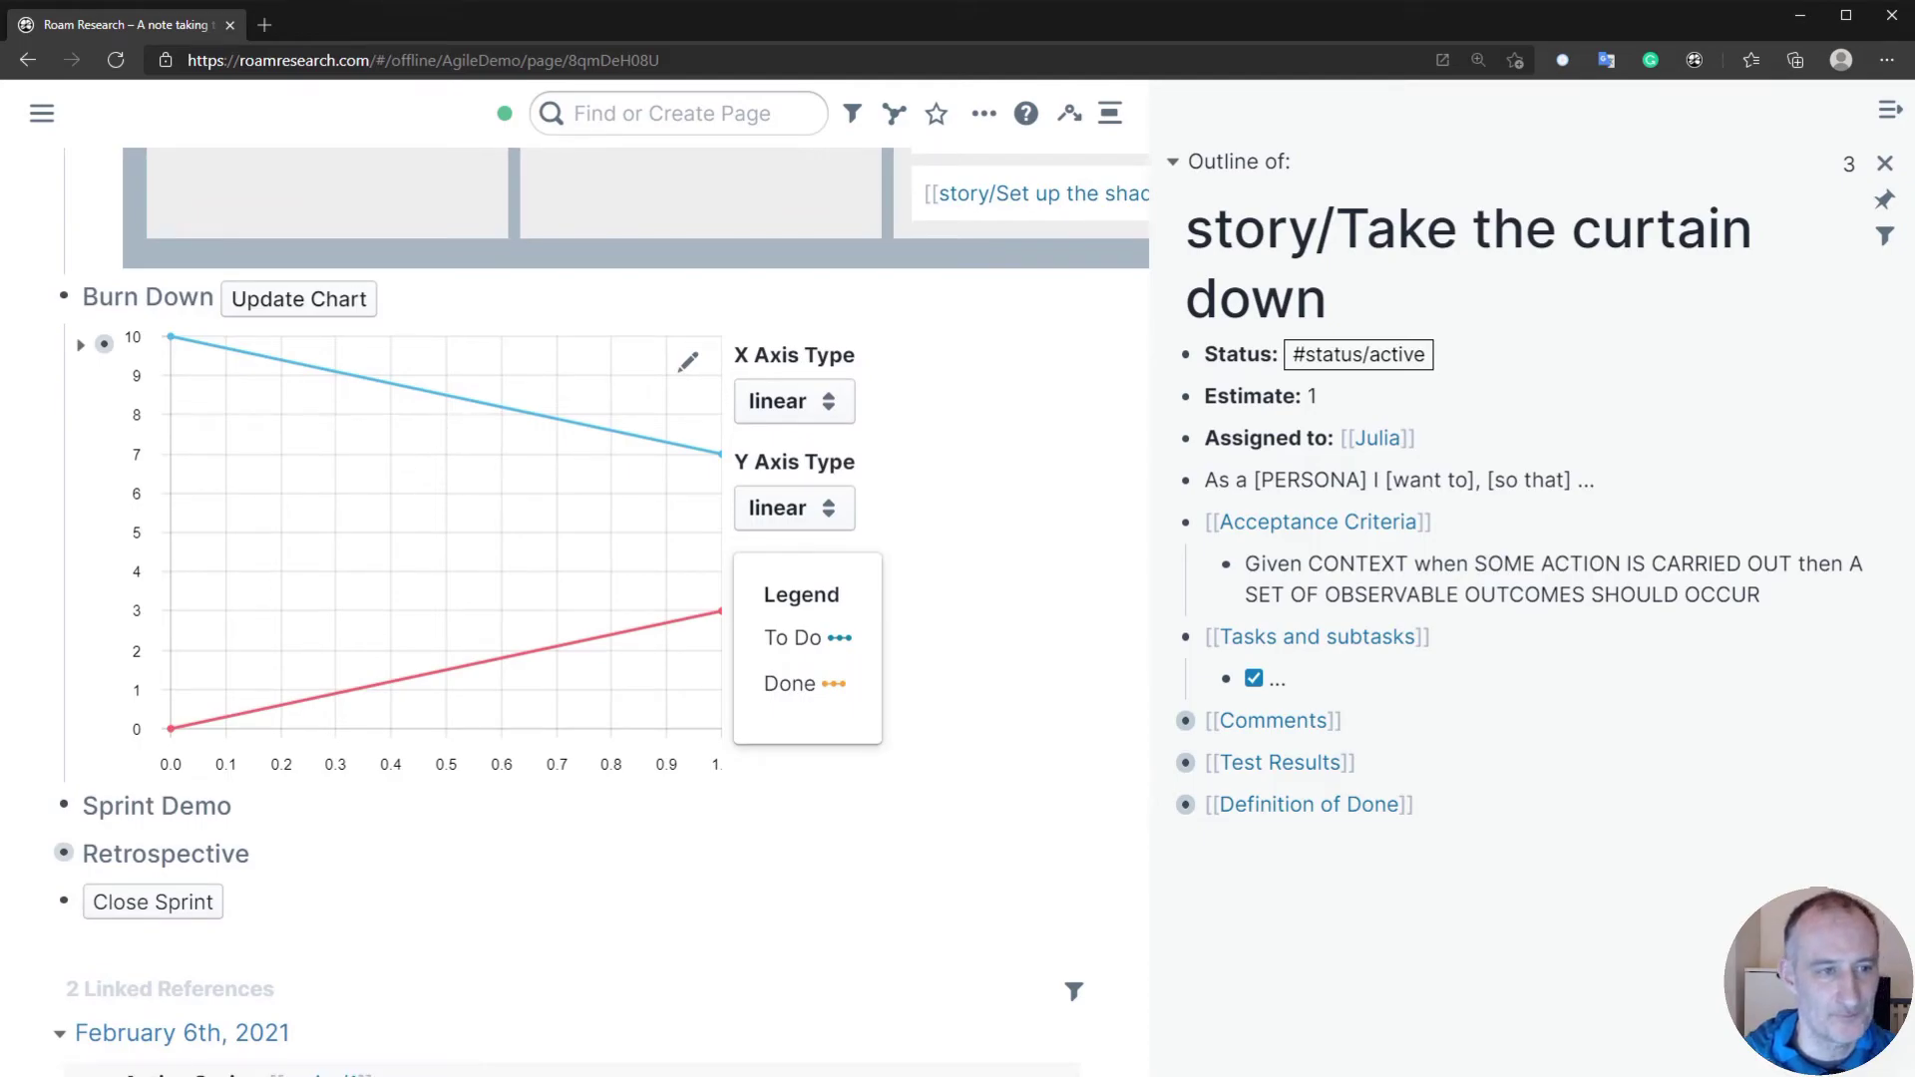
left_click(171, 912)
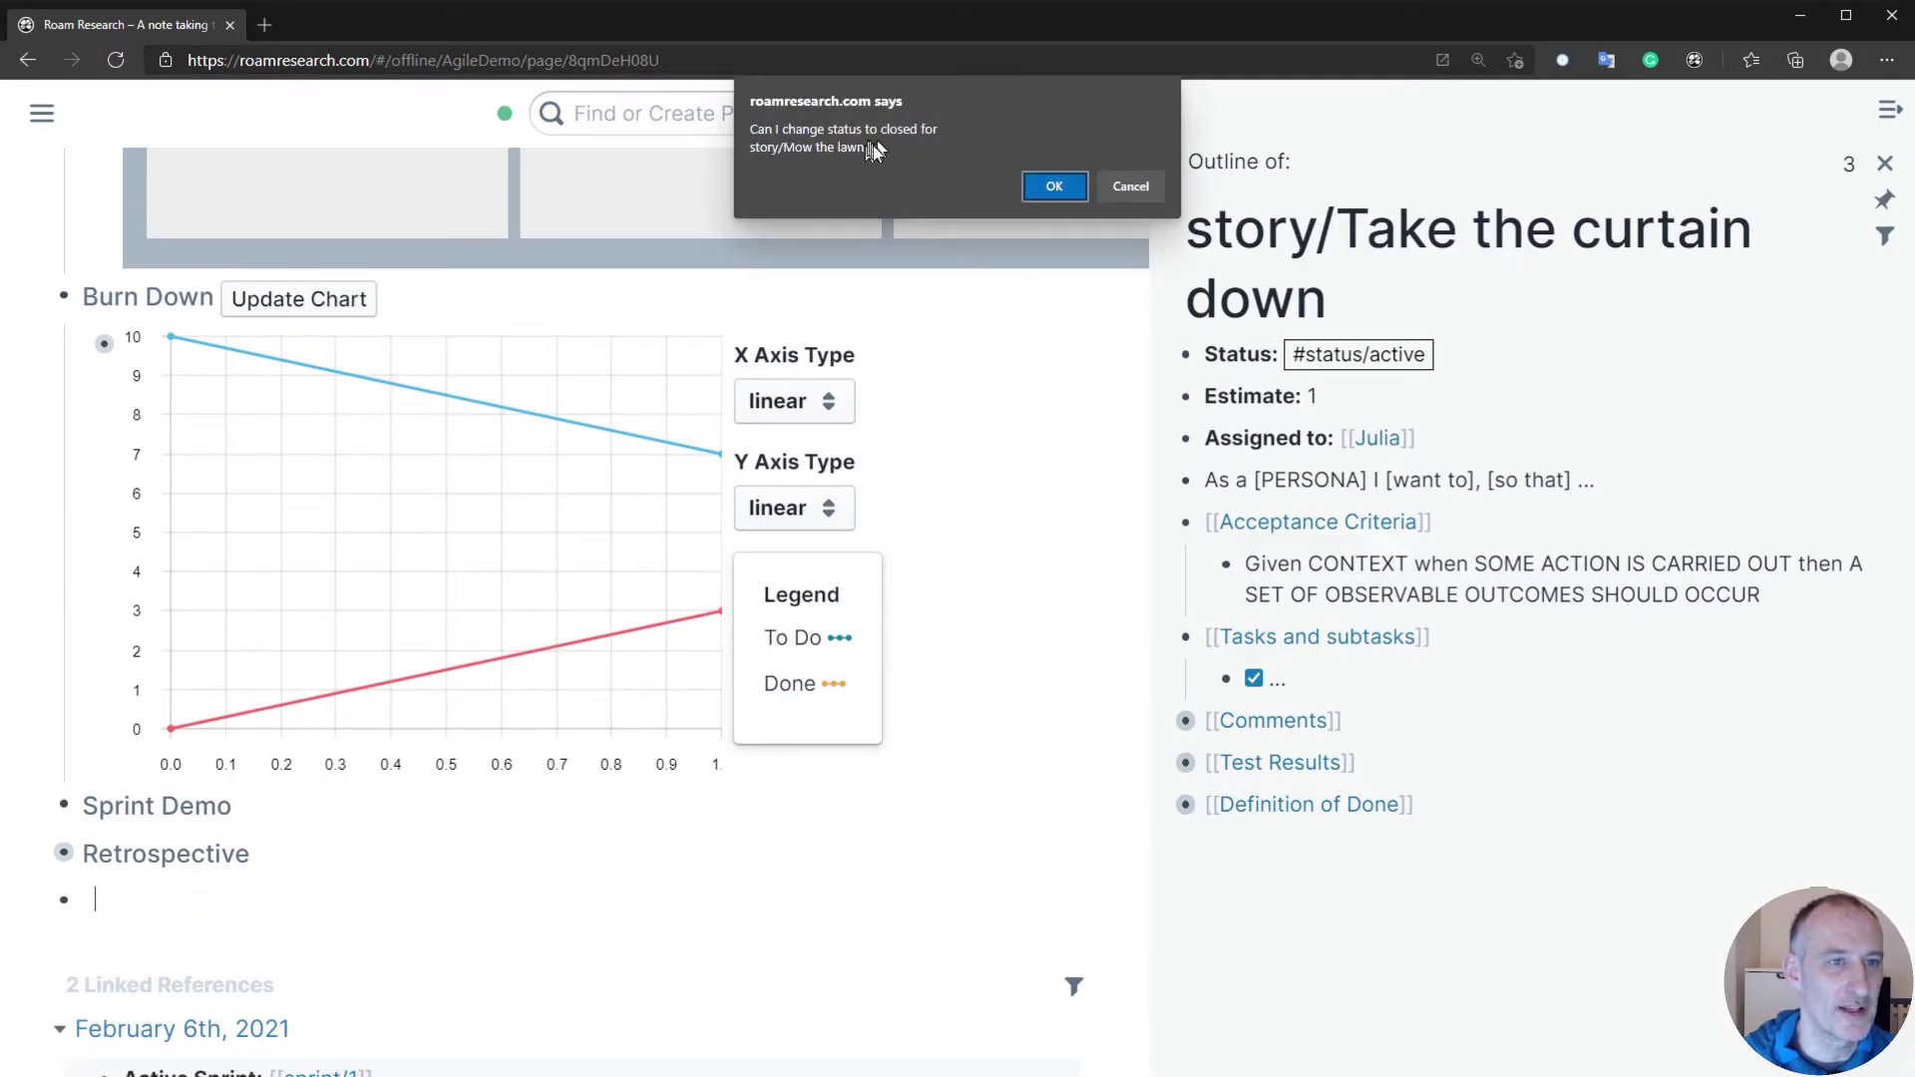
left_click(1057, 186)
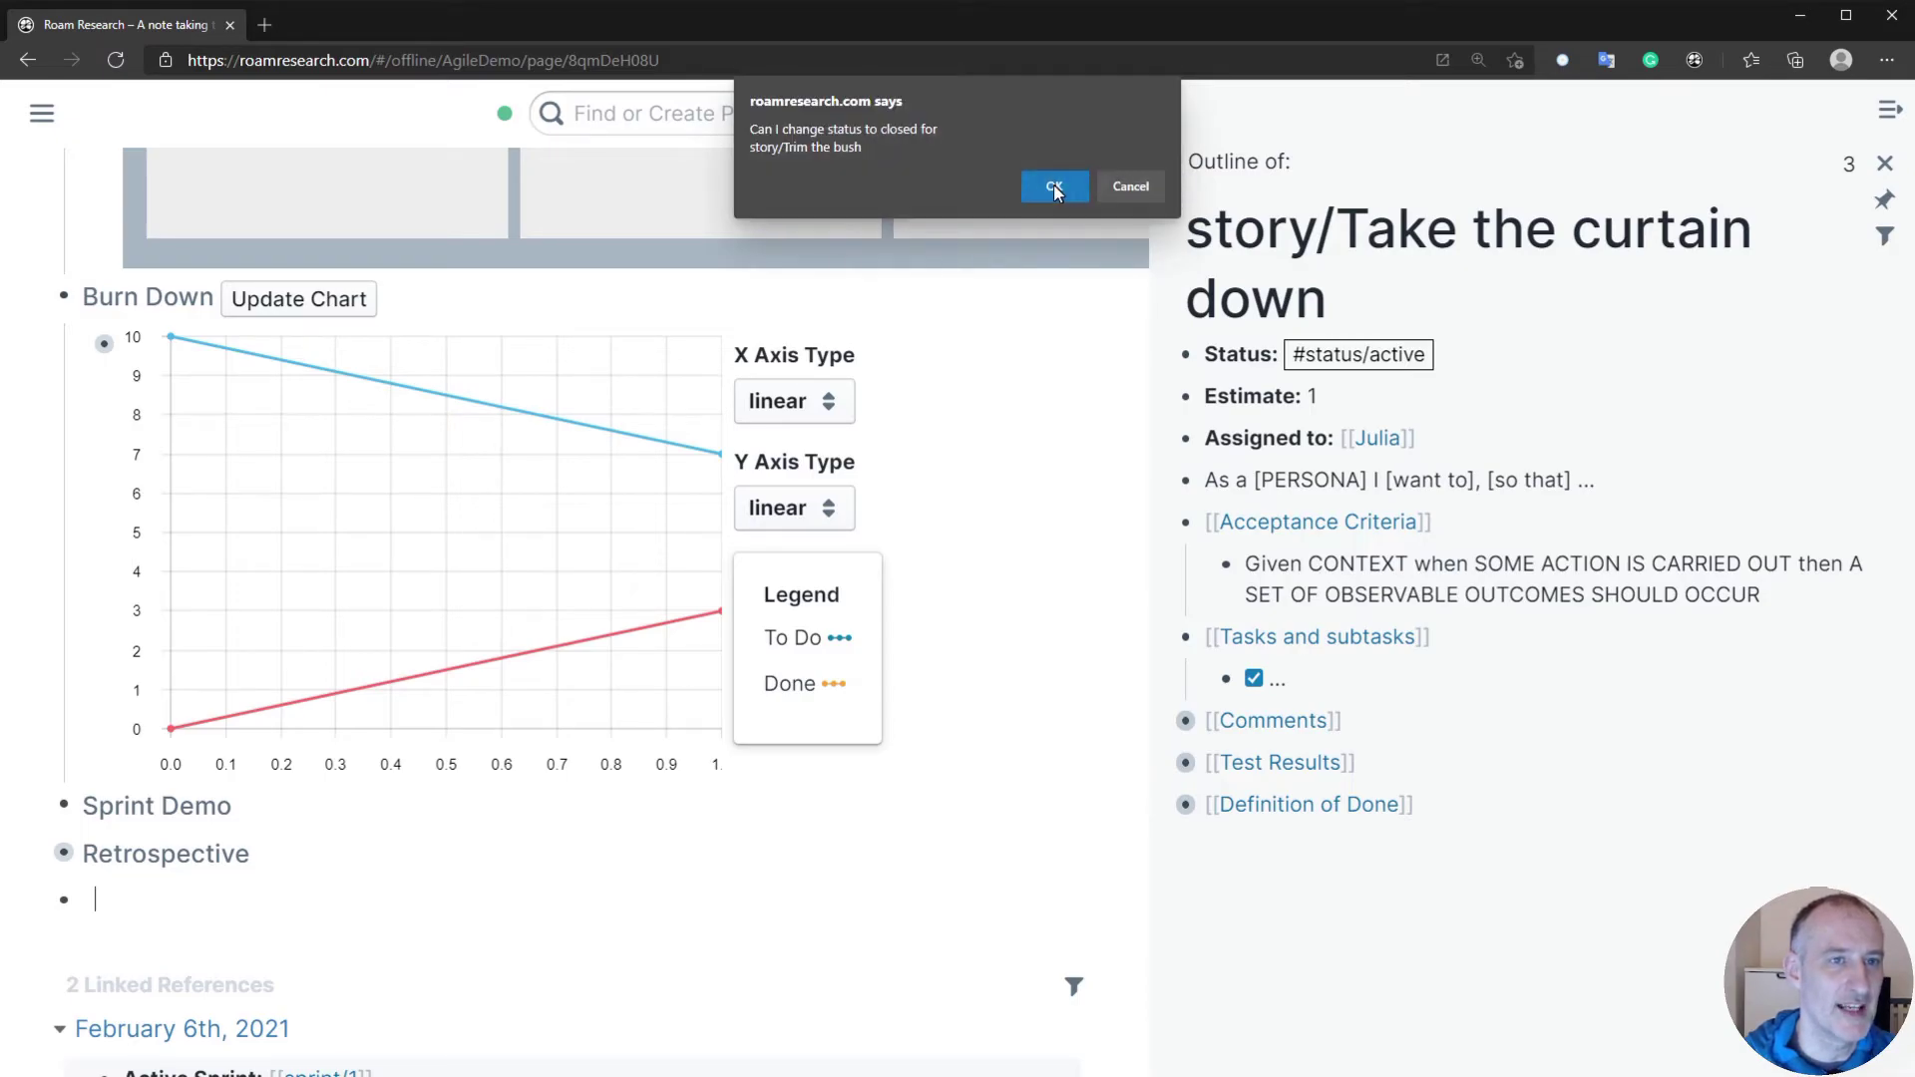
left_click(1053, 186)
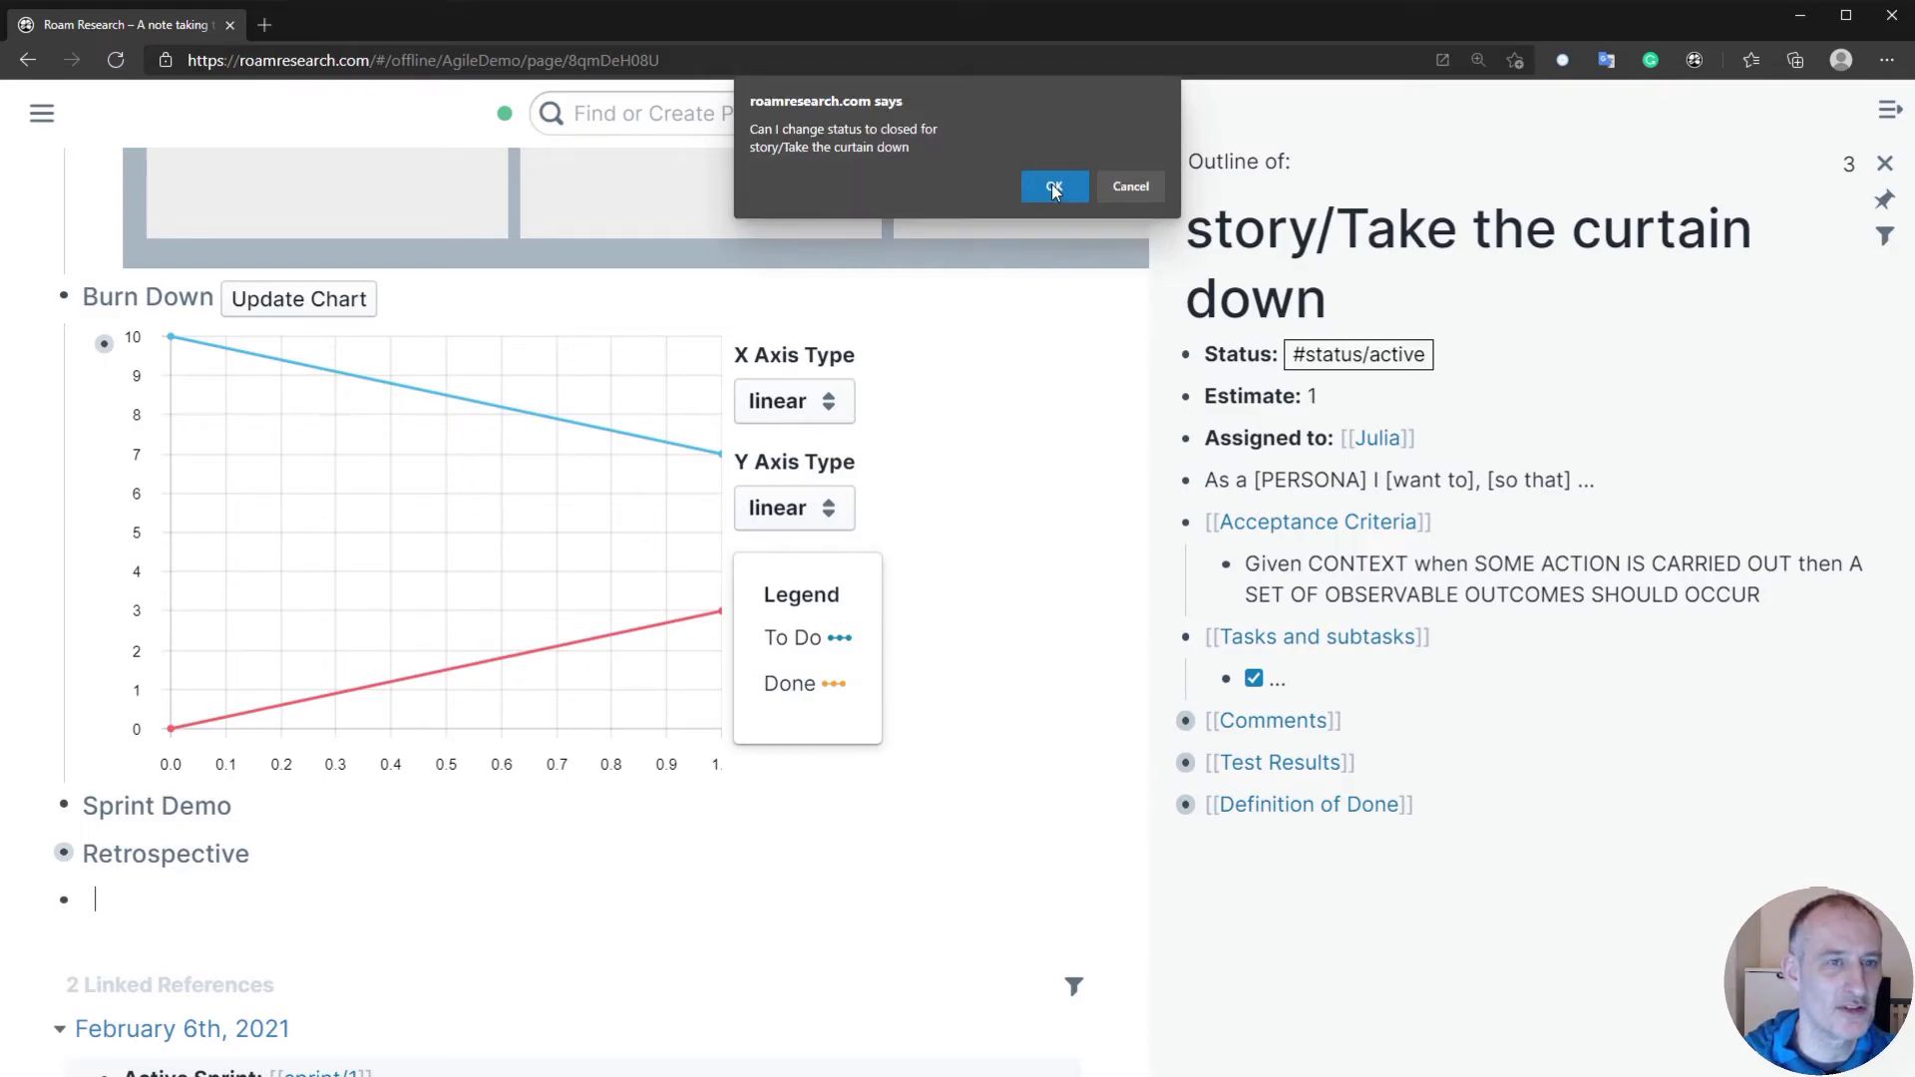
left_click(1053, 187)
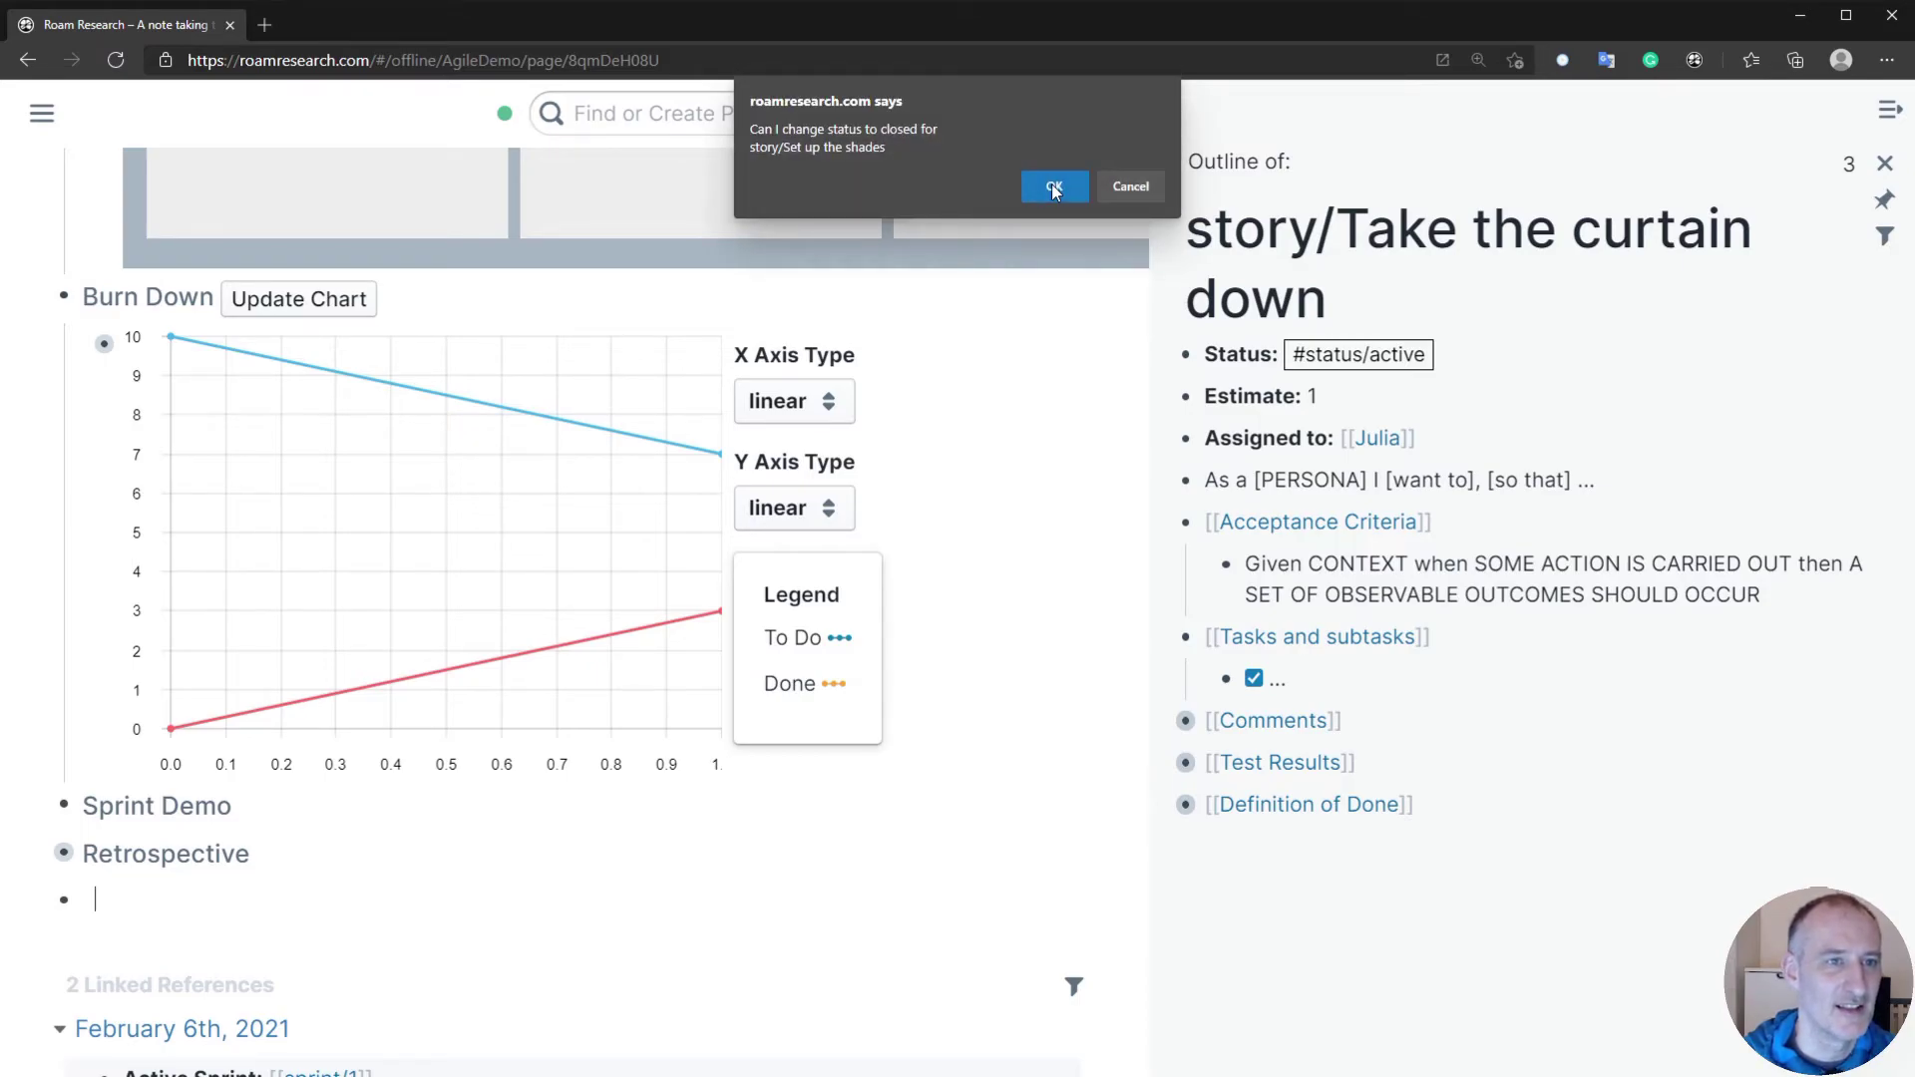
left_click(1053, 187)
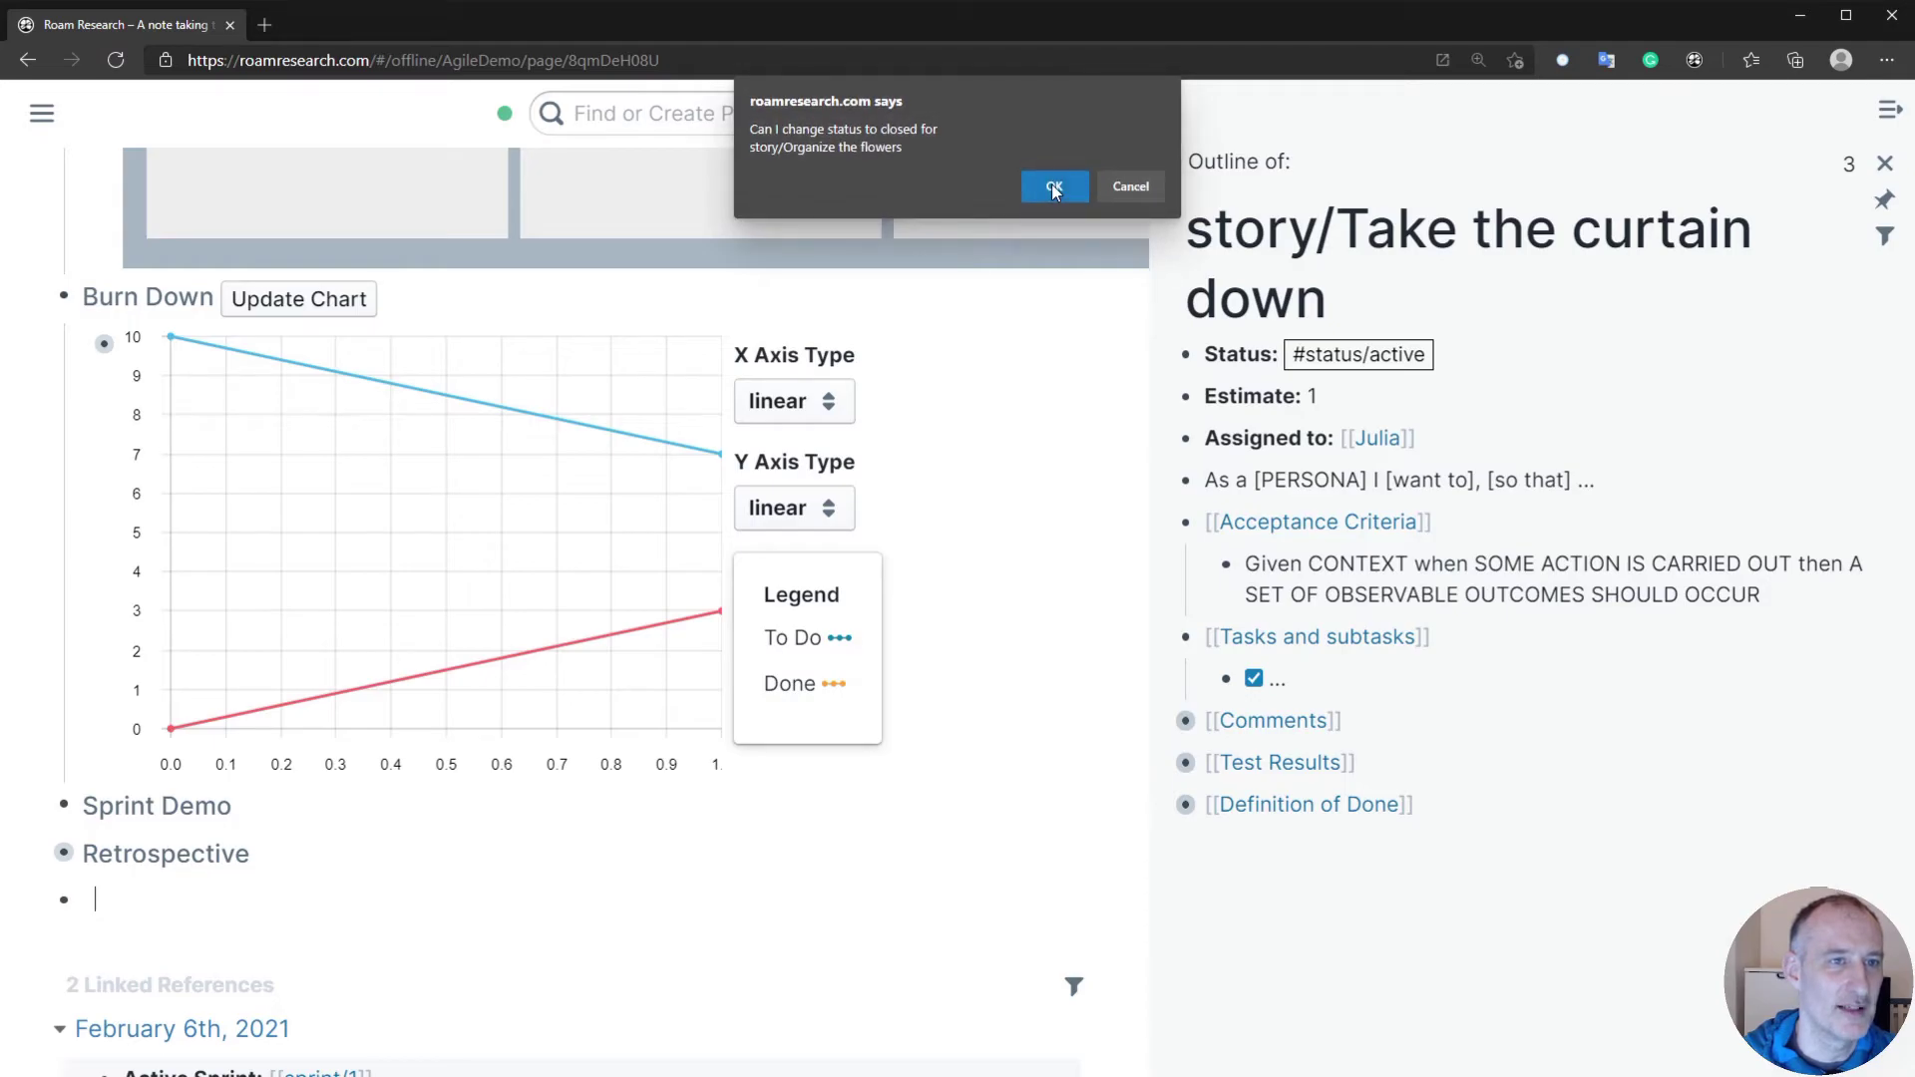
left_click(1052, 186)
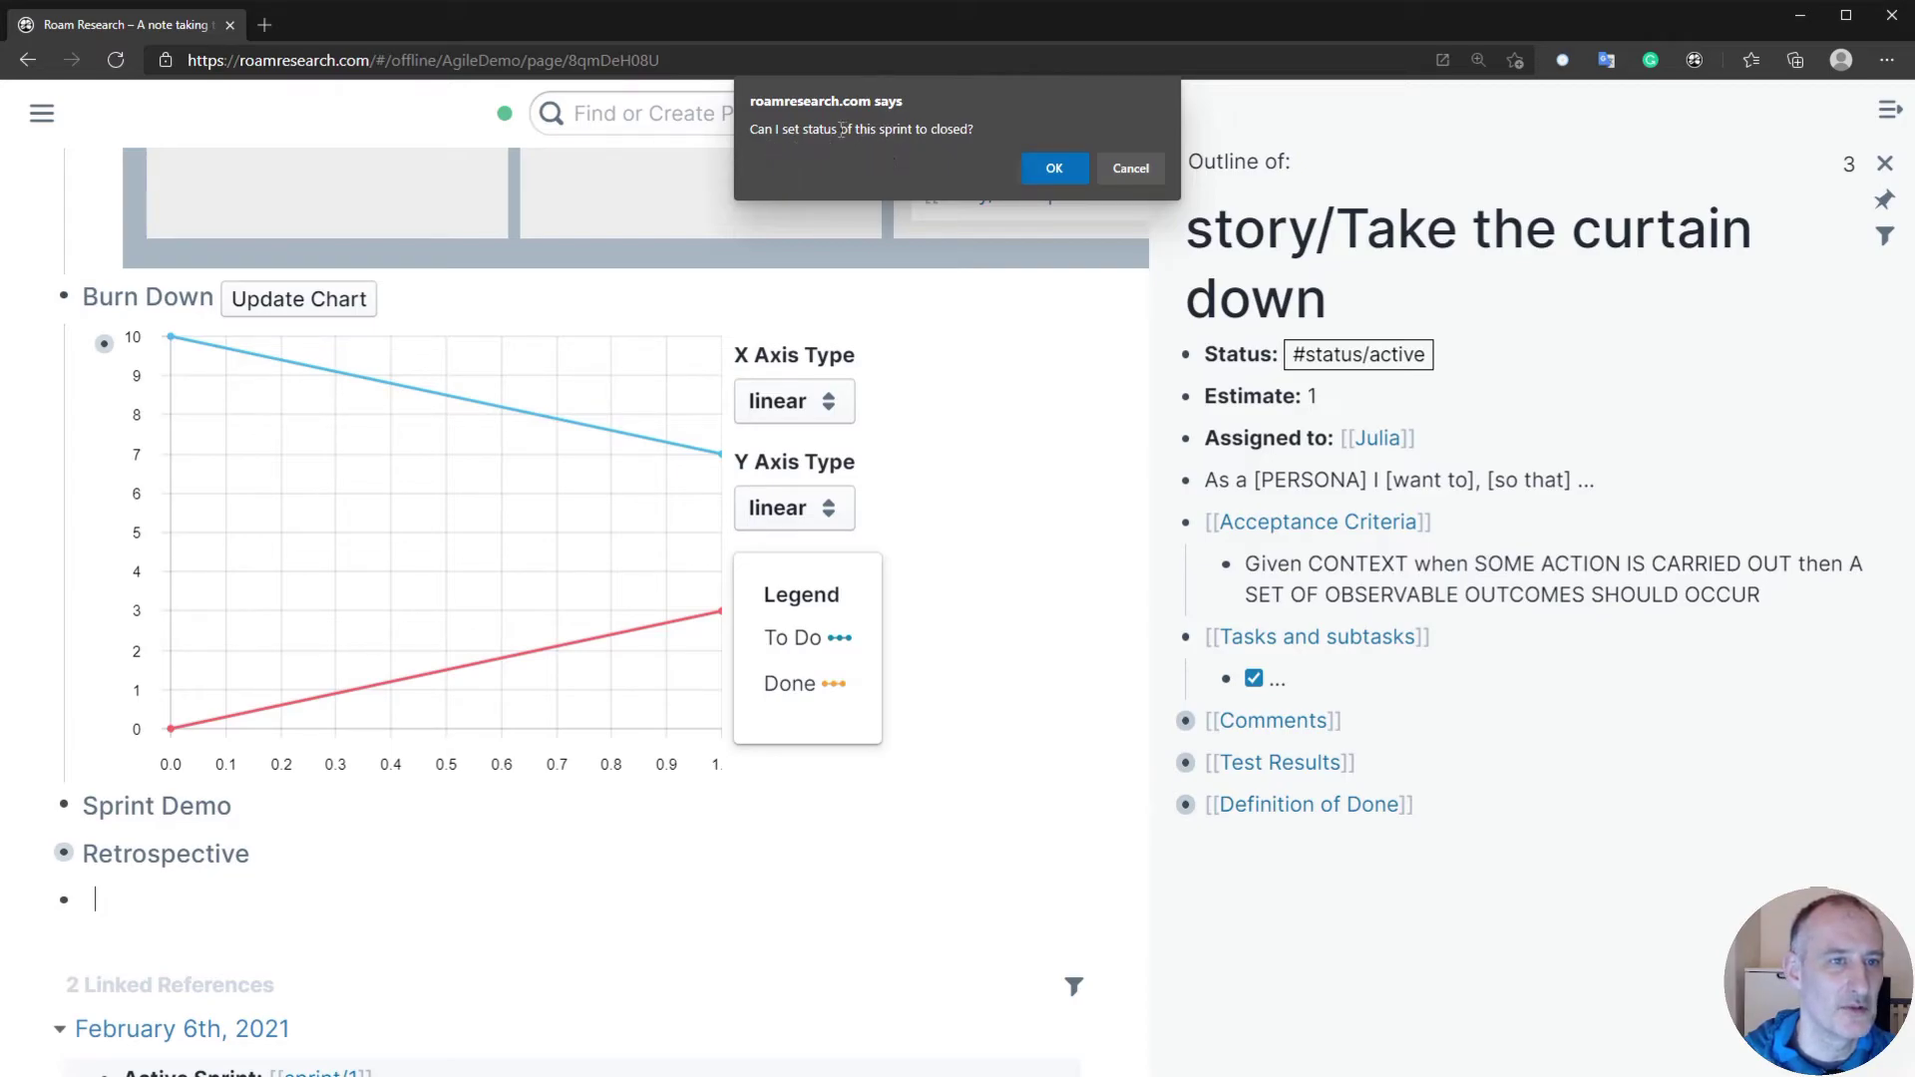
left_click(1045, 167)
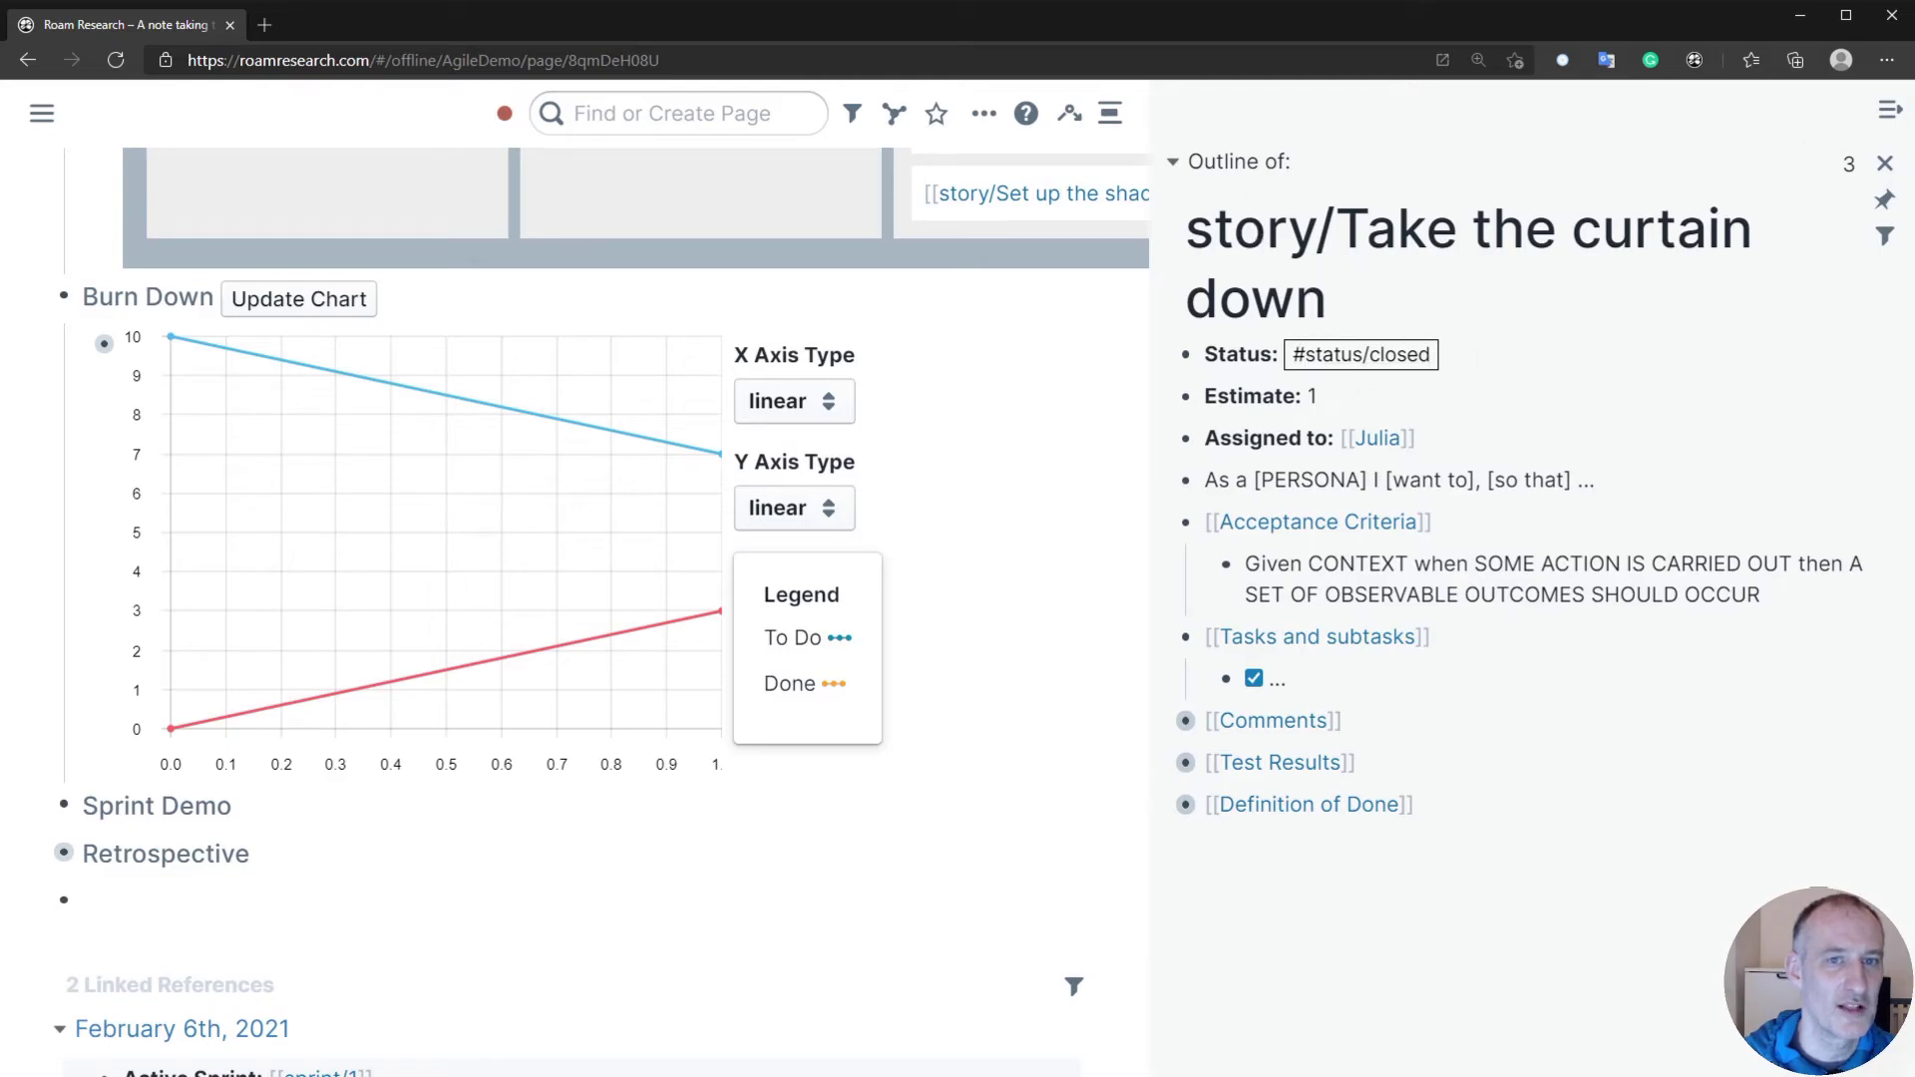
- Close the story's sidebar outline and update the Burn Down chart of sprint/1
left_click(1886, 162)
scroll(1124, 389, "up", 7)
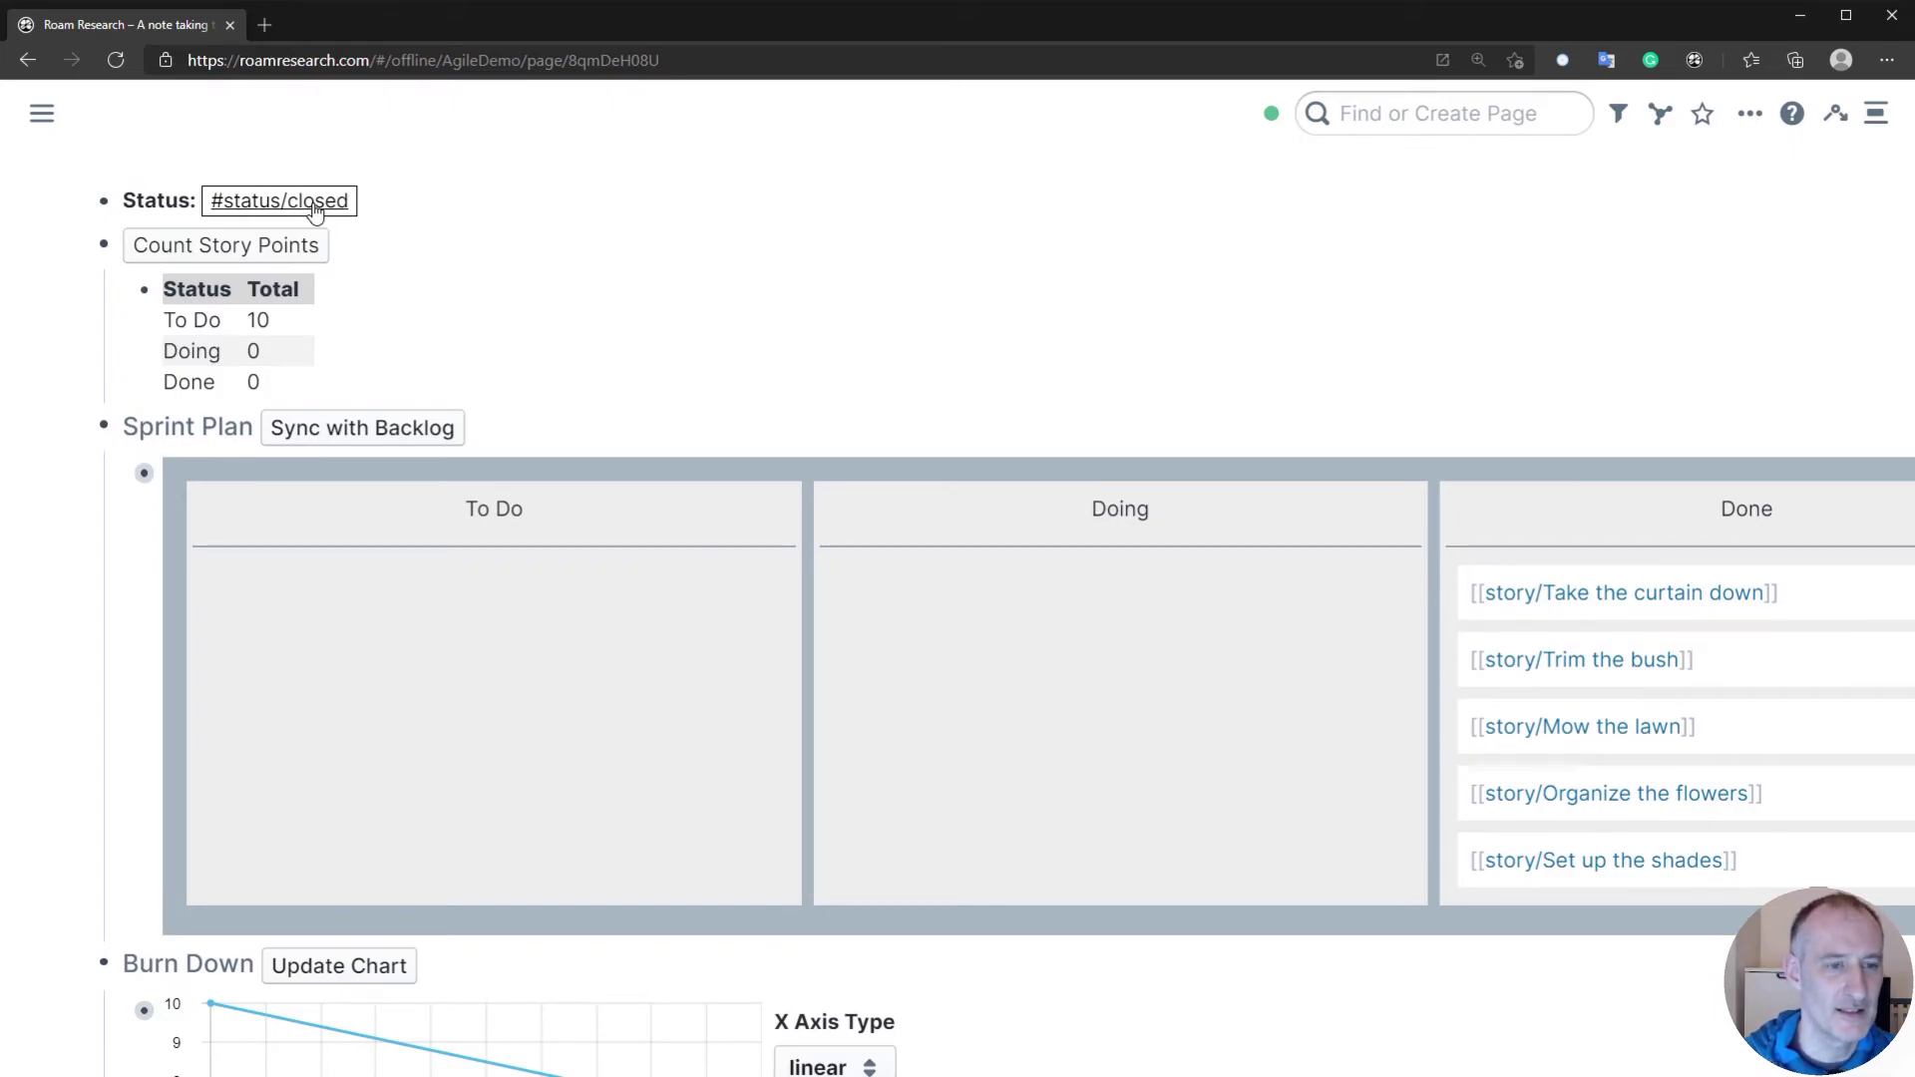
scroll(493, 373, "down", 3)
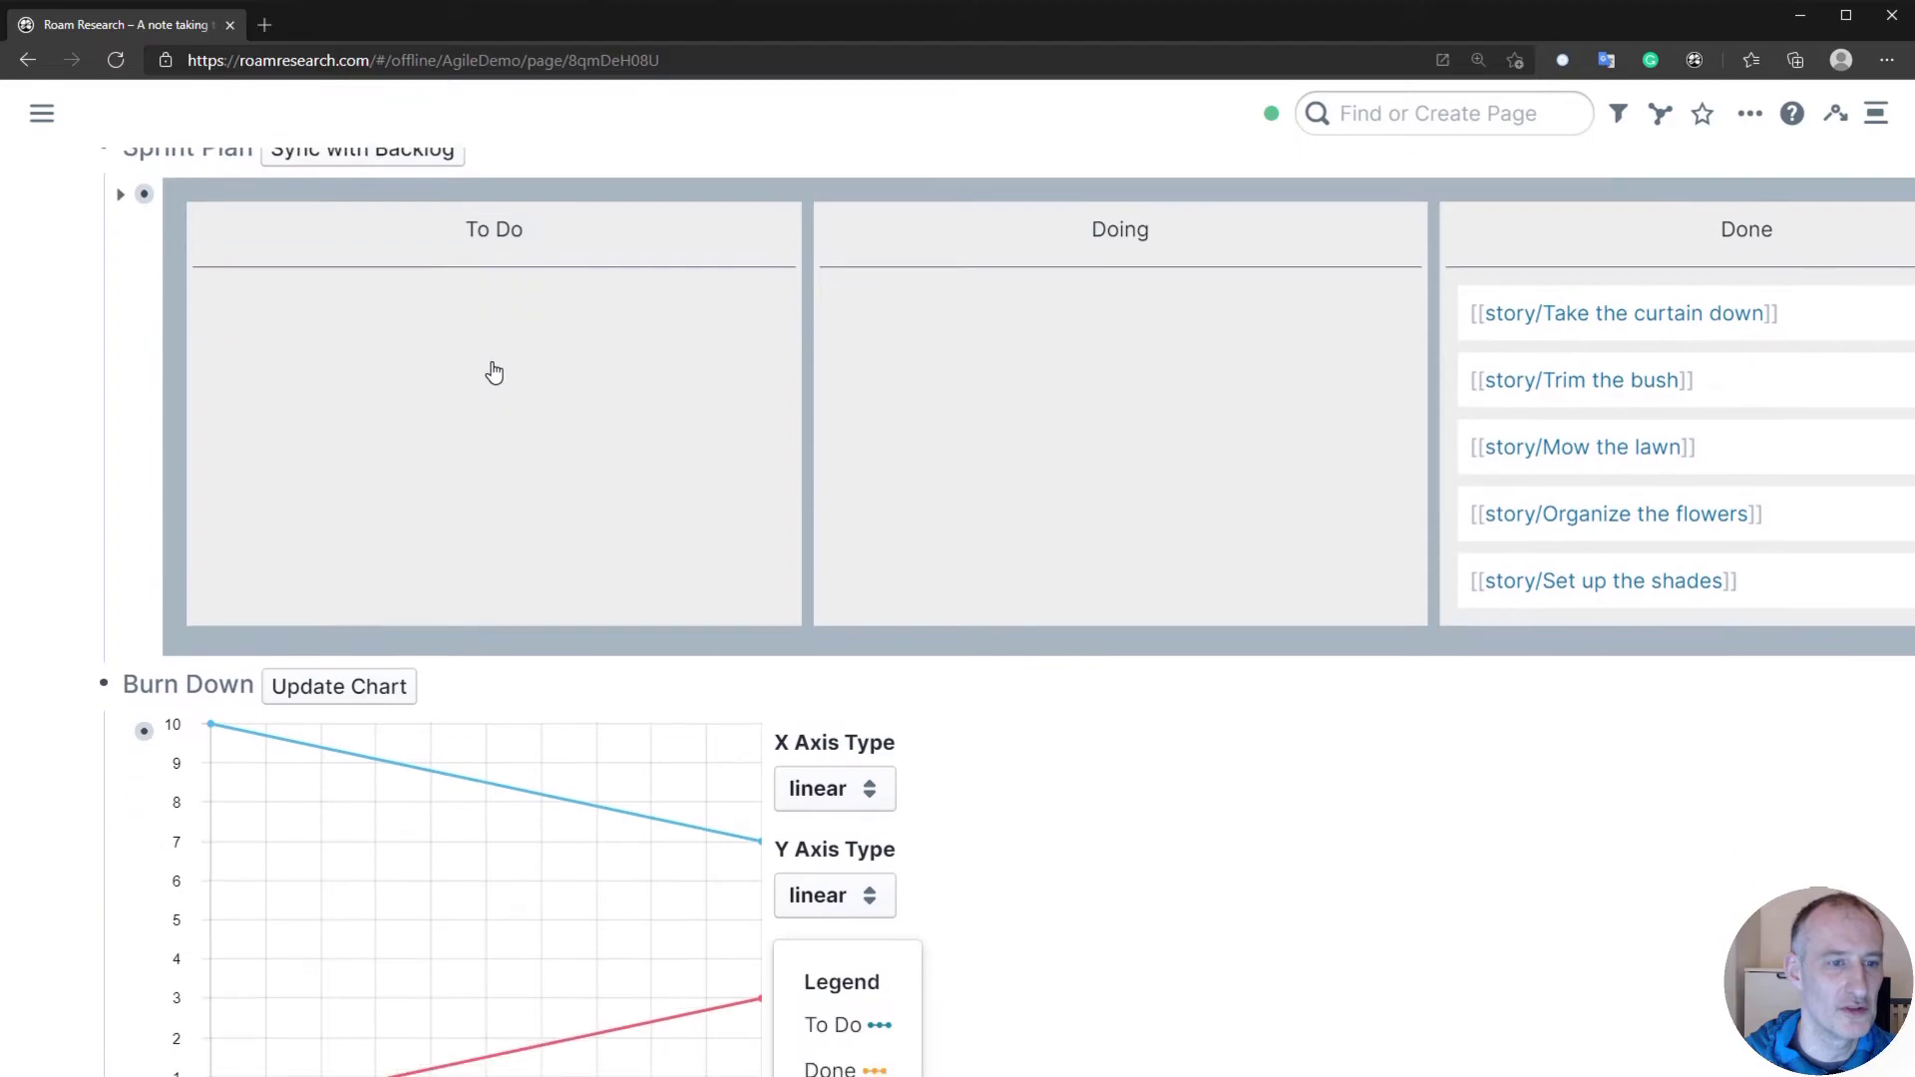
scroll(494, 373, "down", 3)
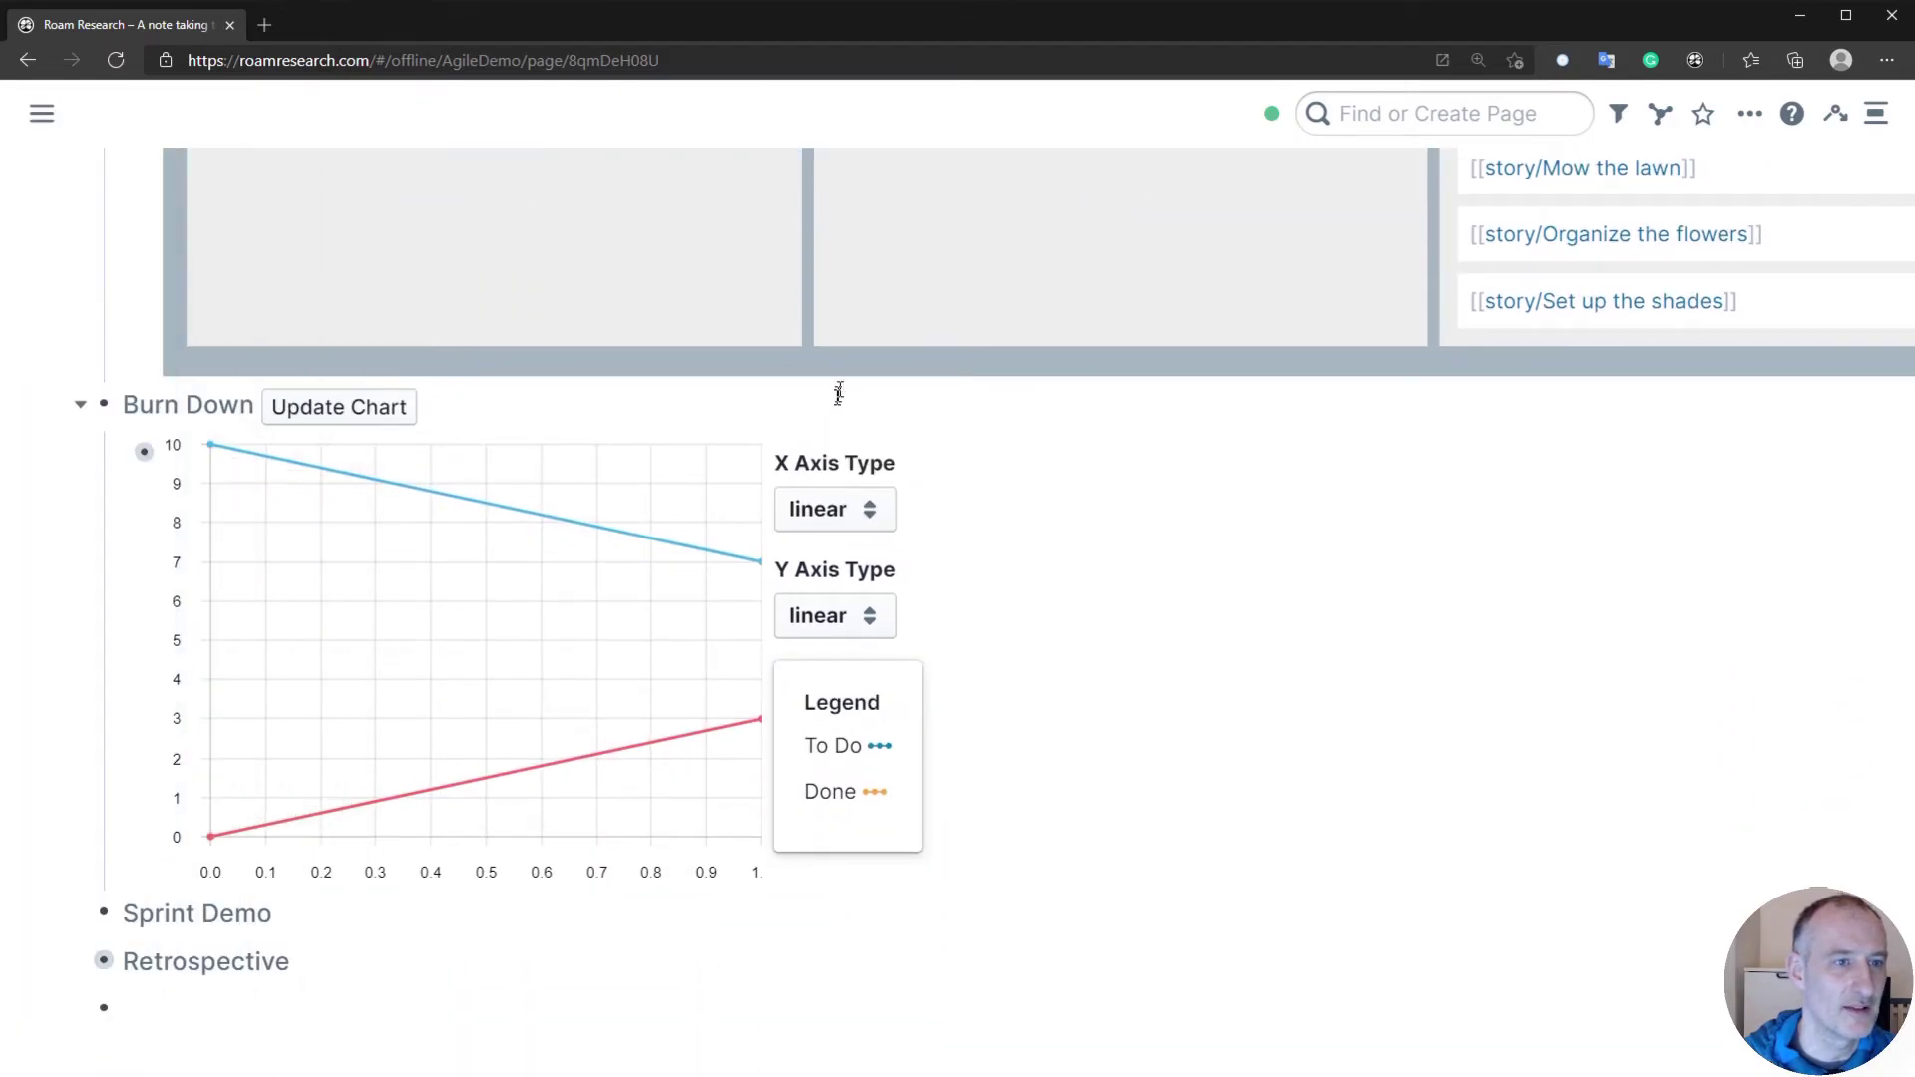
left_click(376, 404)
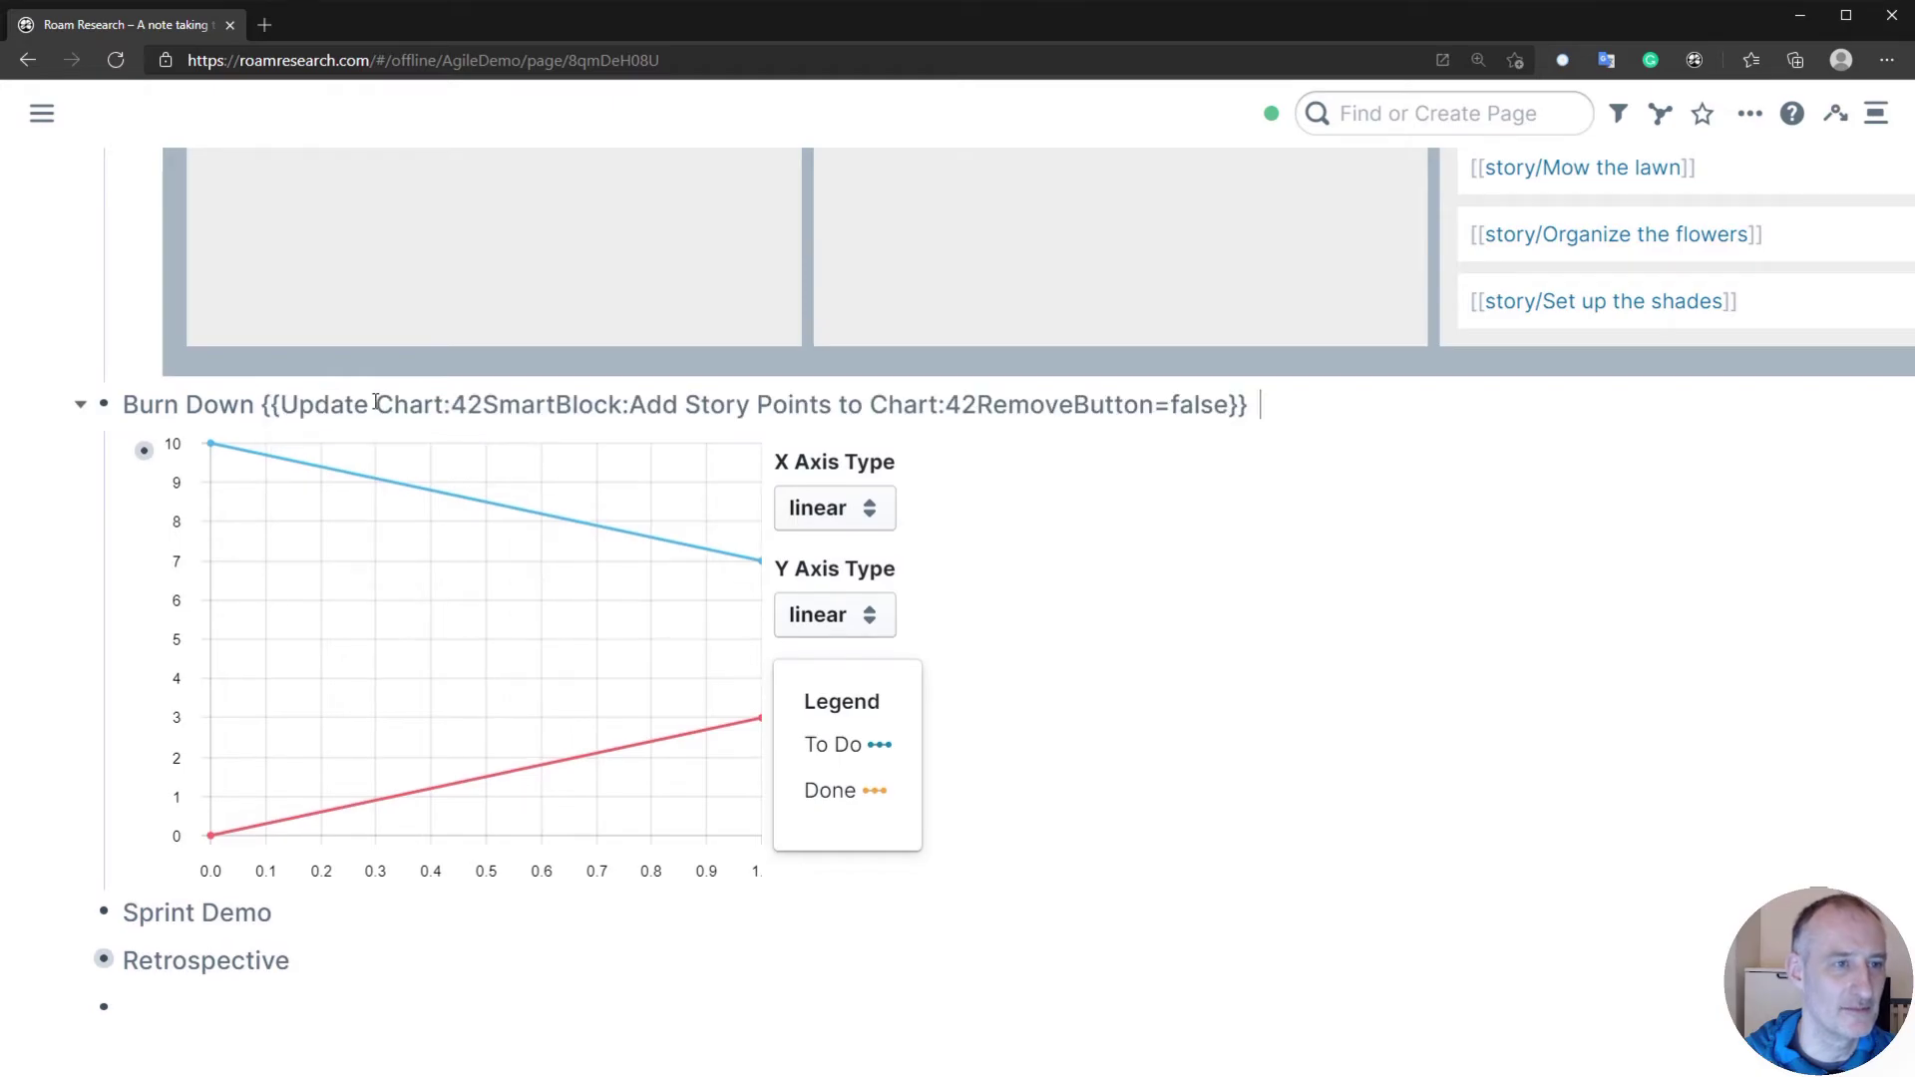
left_click(372, 450)
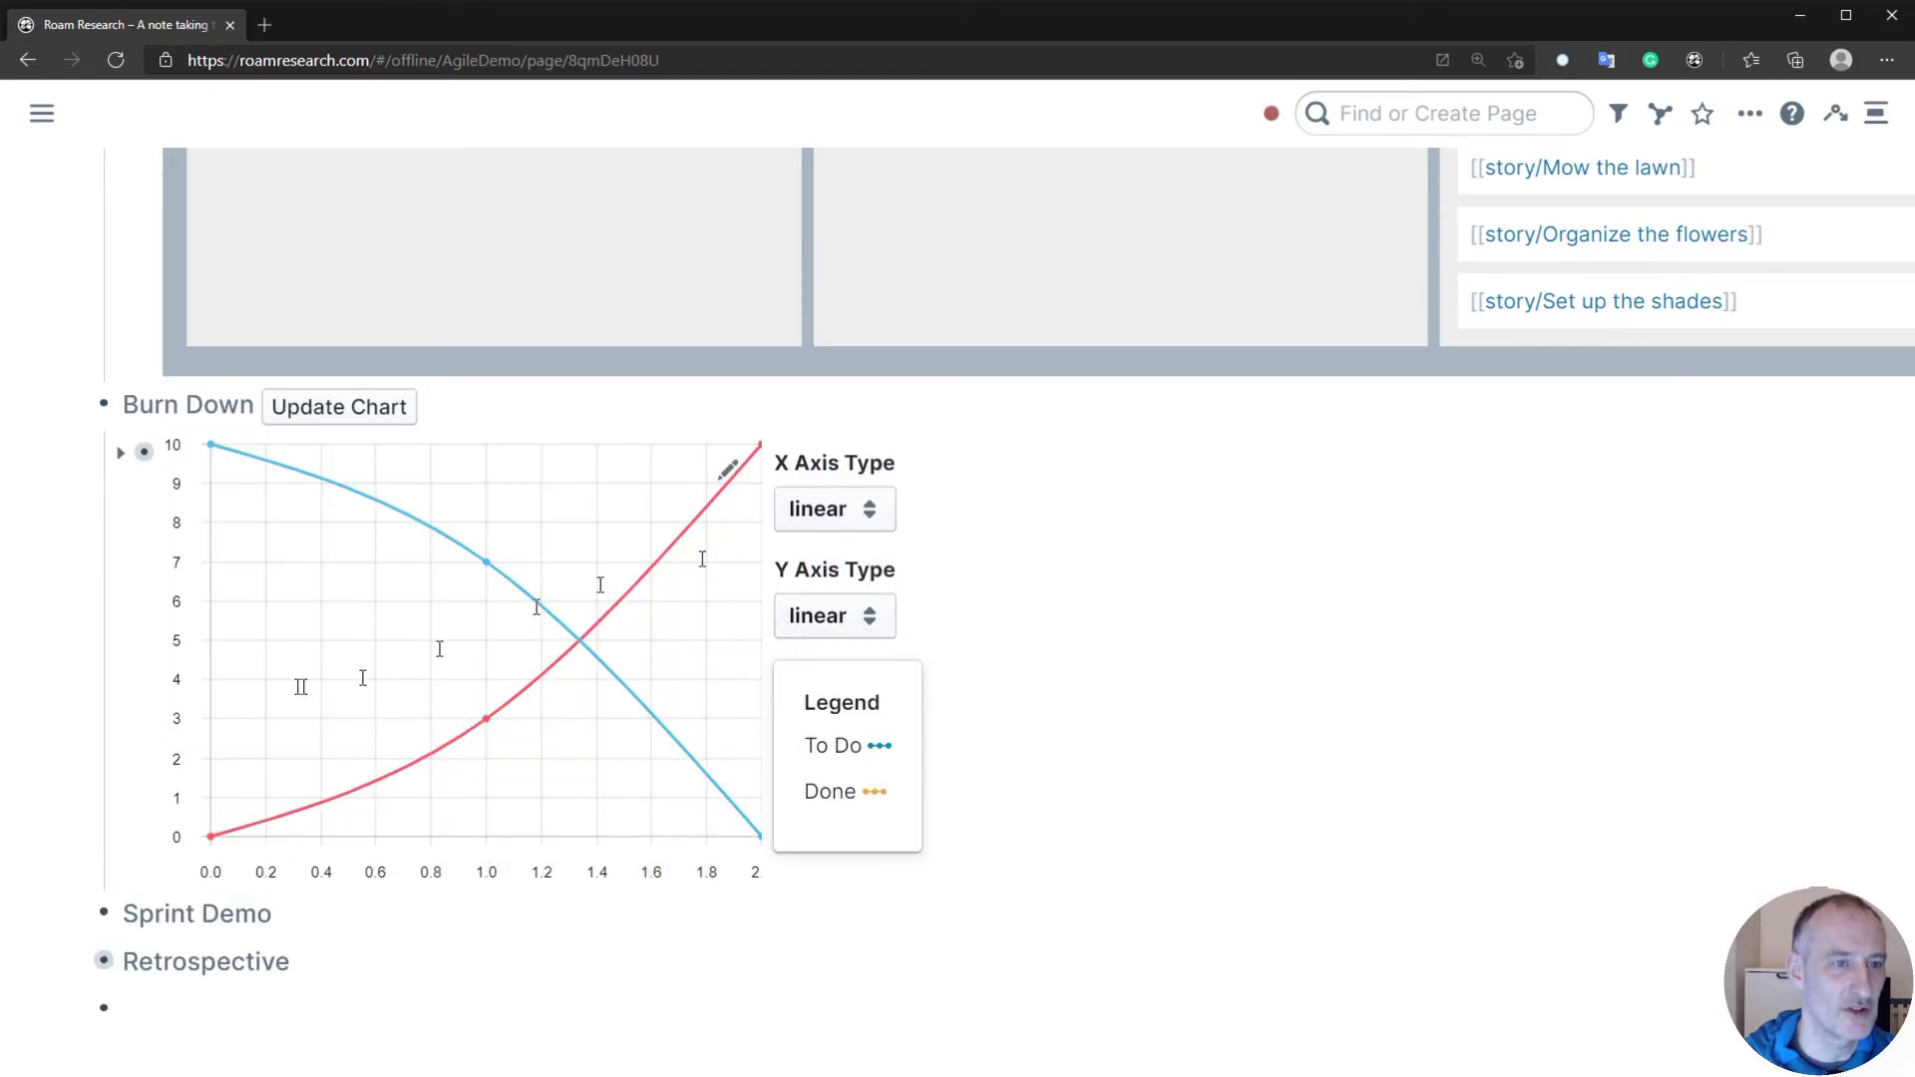
- Open the Backlog page and review the checkboxes of sprint/1 and its stories under epic/Garden
scroll(85, 257, "up", 2)
scroll(85, 257, "up", 1)
mouse_move(42, 113)
left_click(181, 703)
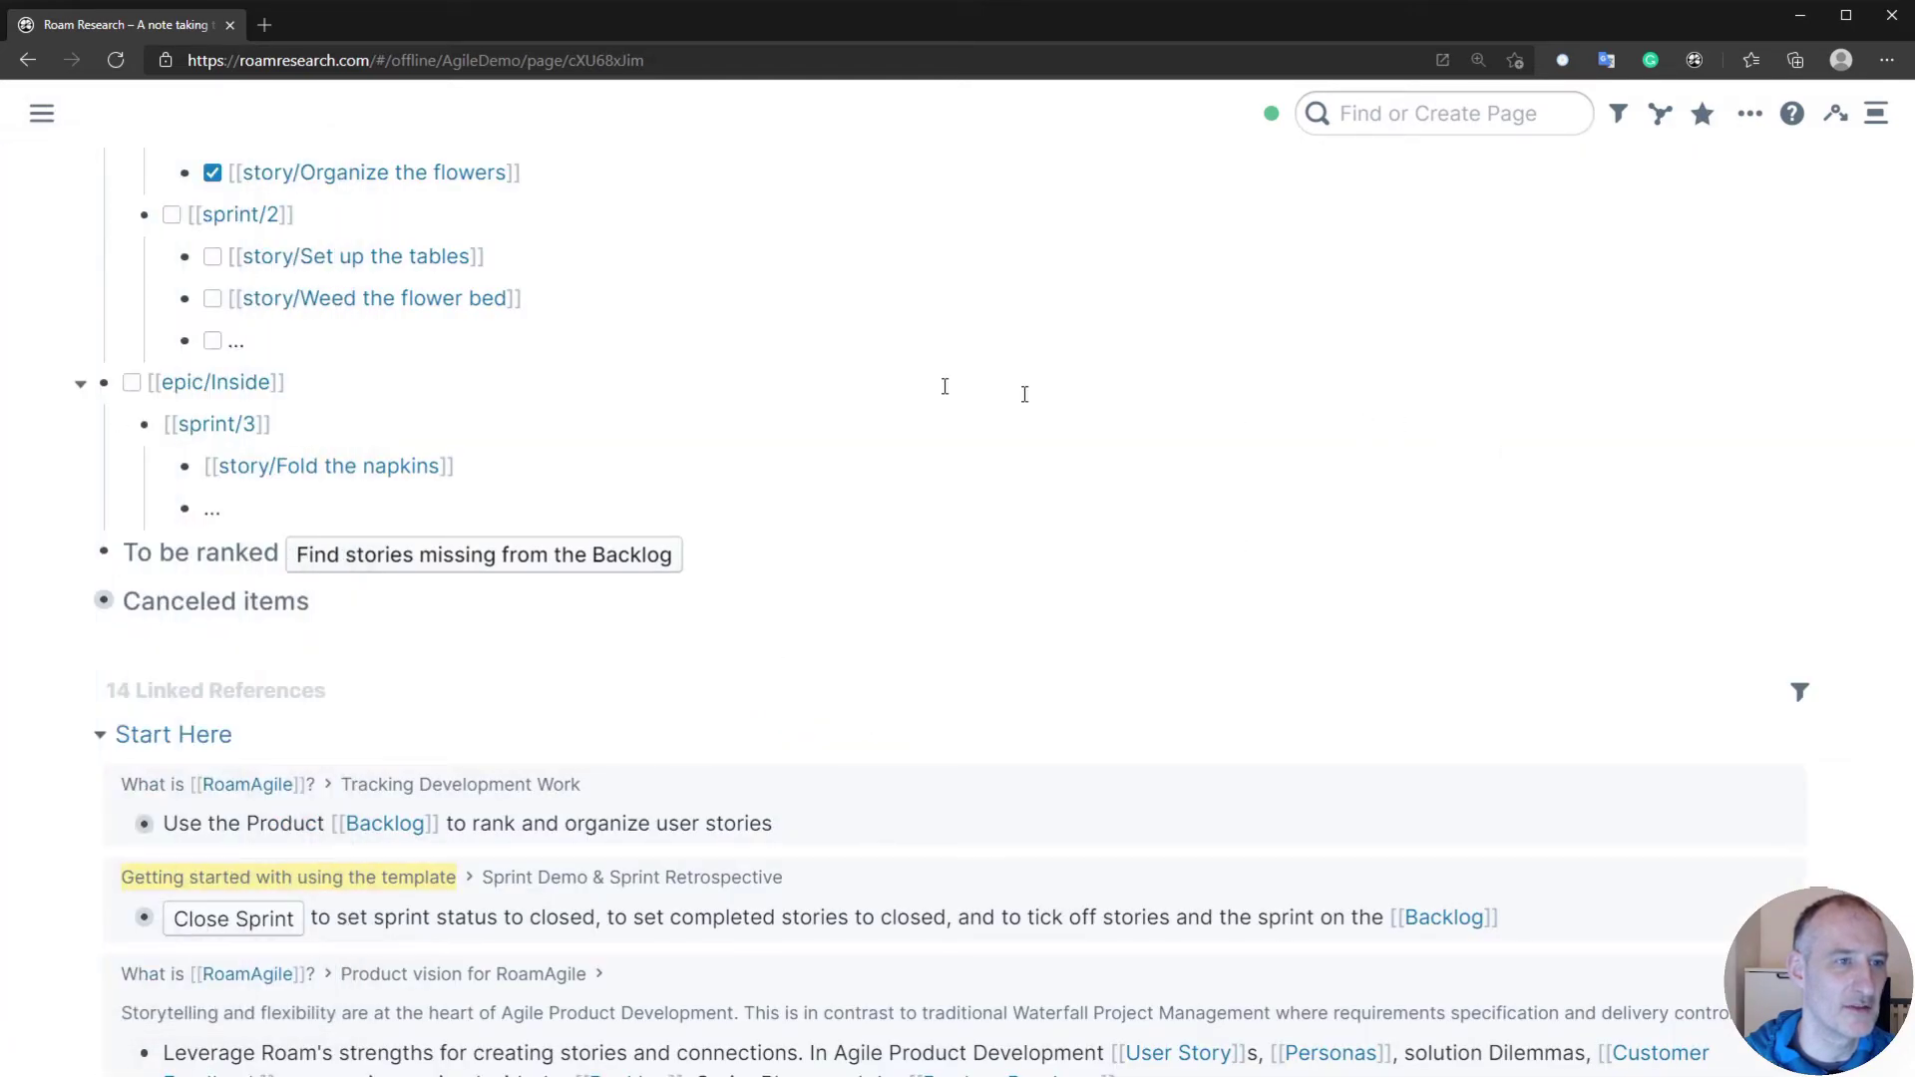
scroll(945, 386, "up", 3)
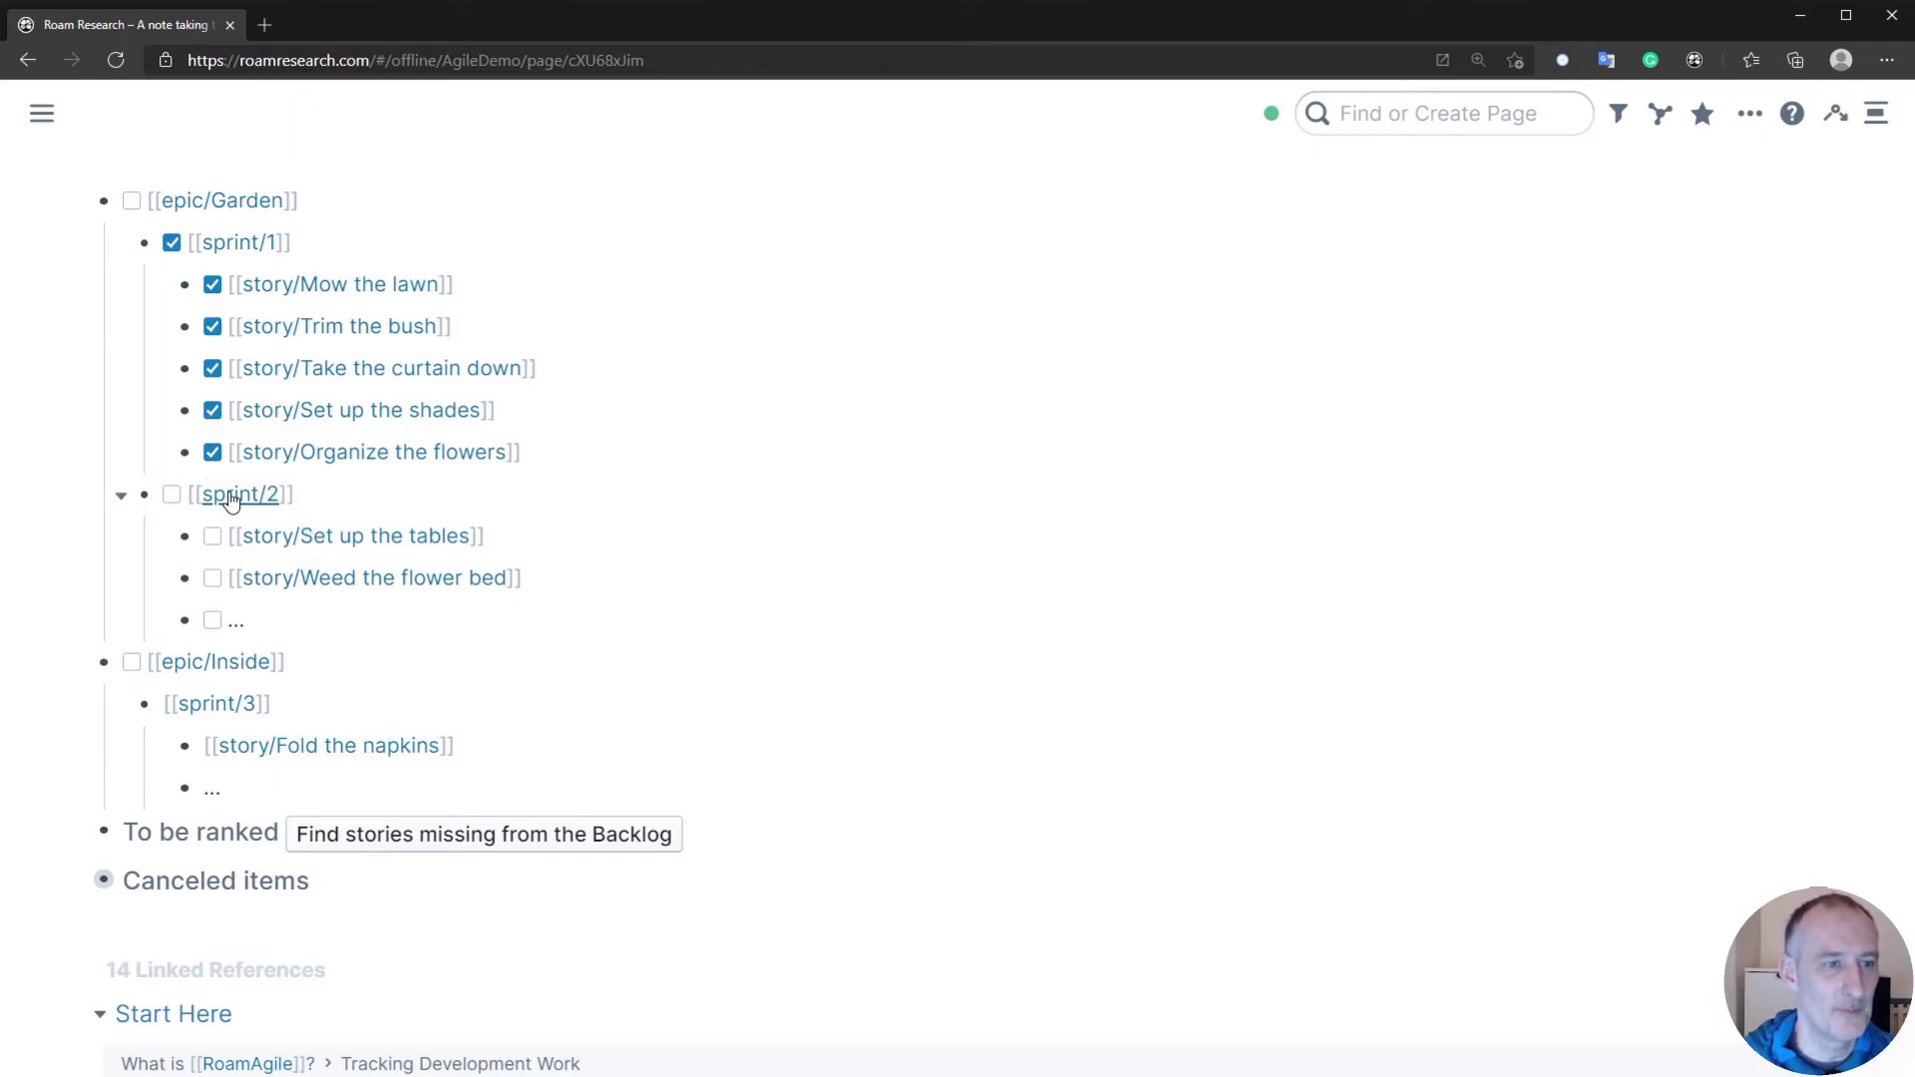
- Open the Customer Feedback page and add a customer feedback entry reading "There is still some work to do on the flowers"
mouse_move(38, 124)
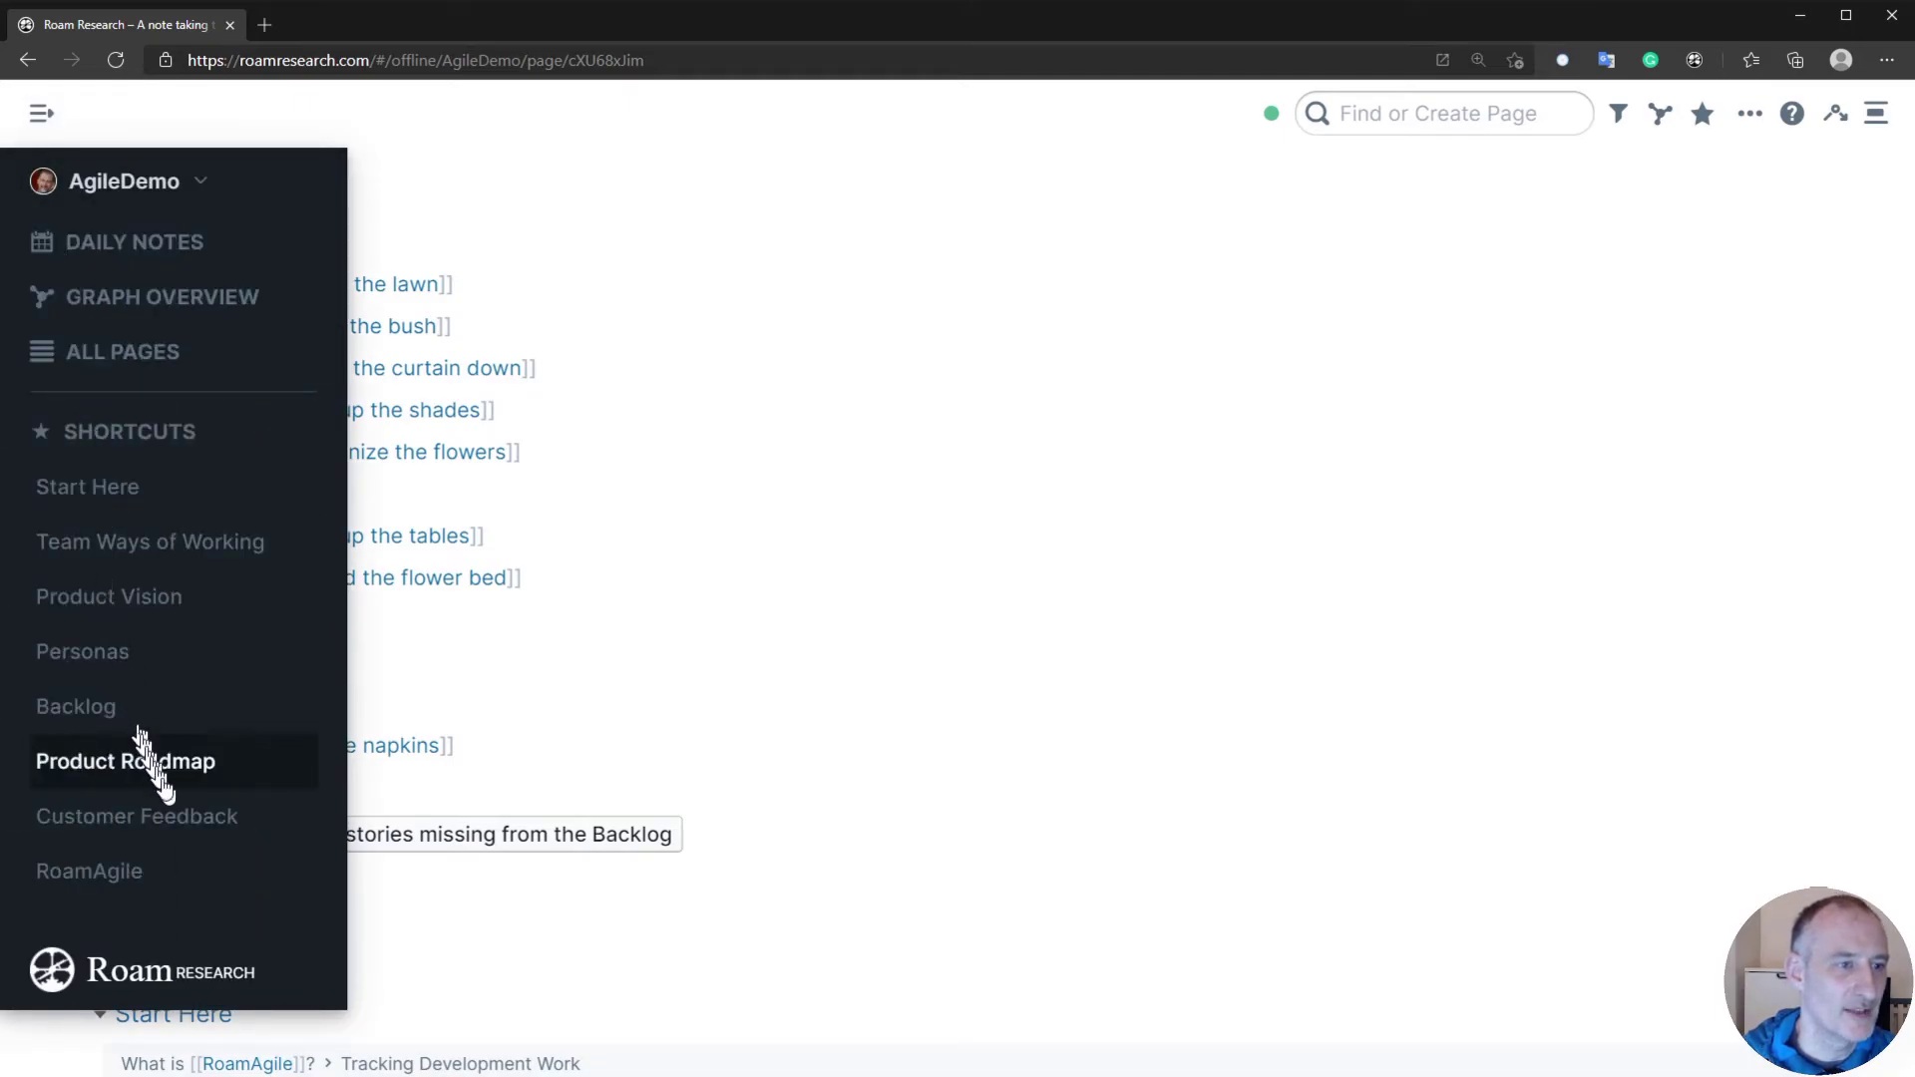
left_click(198, 824)
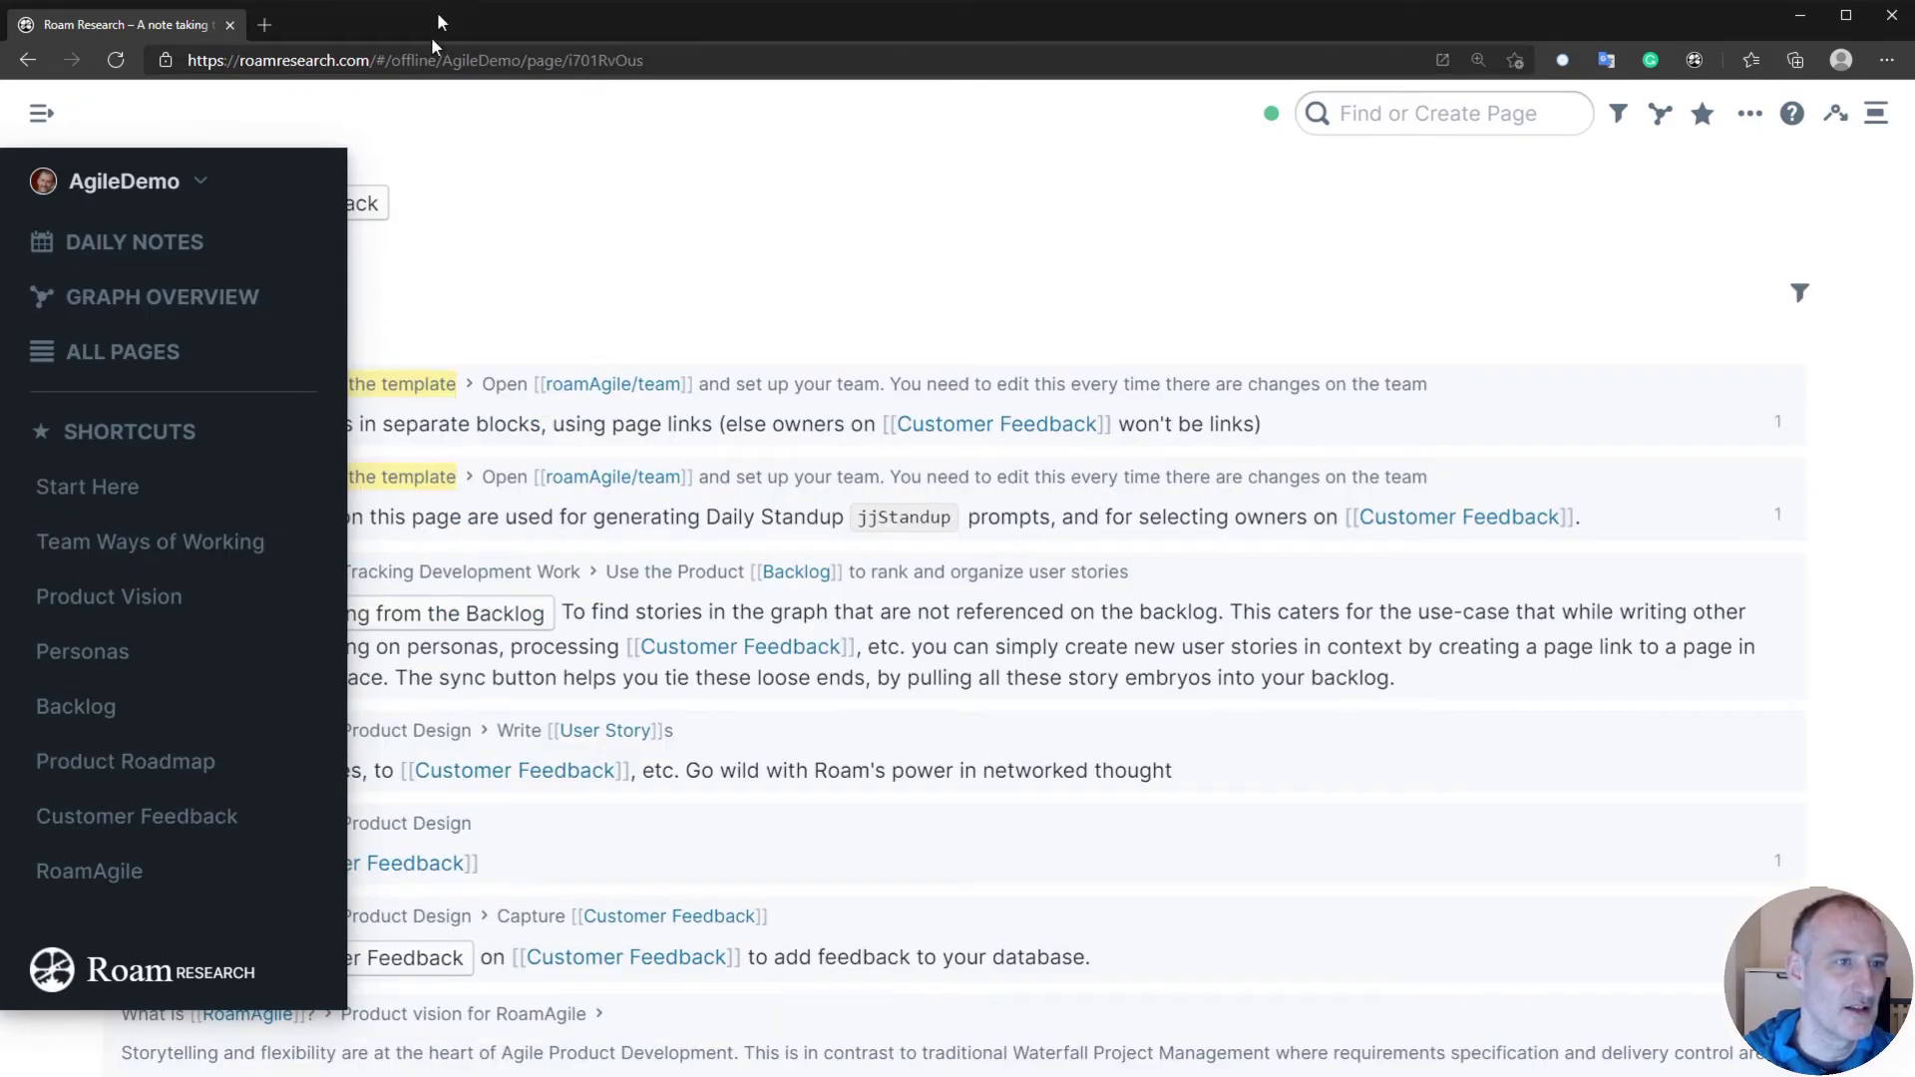
left_click(329, 205)
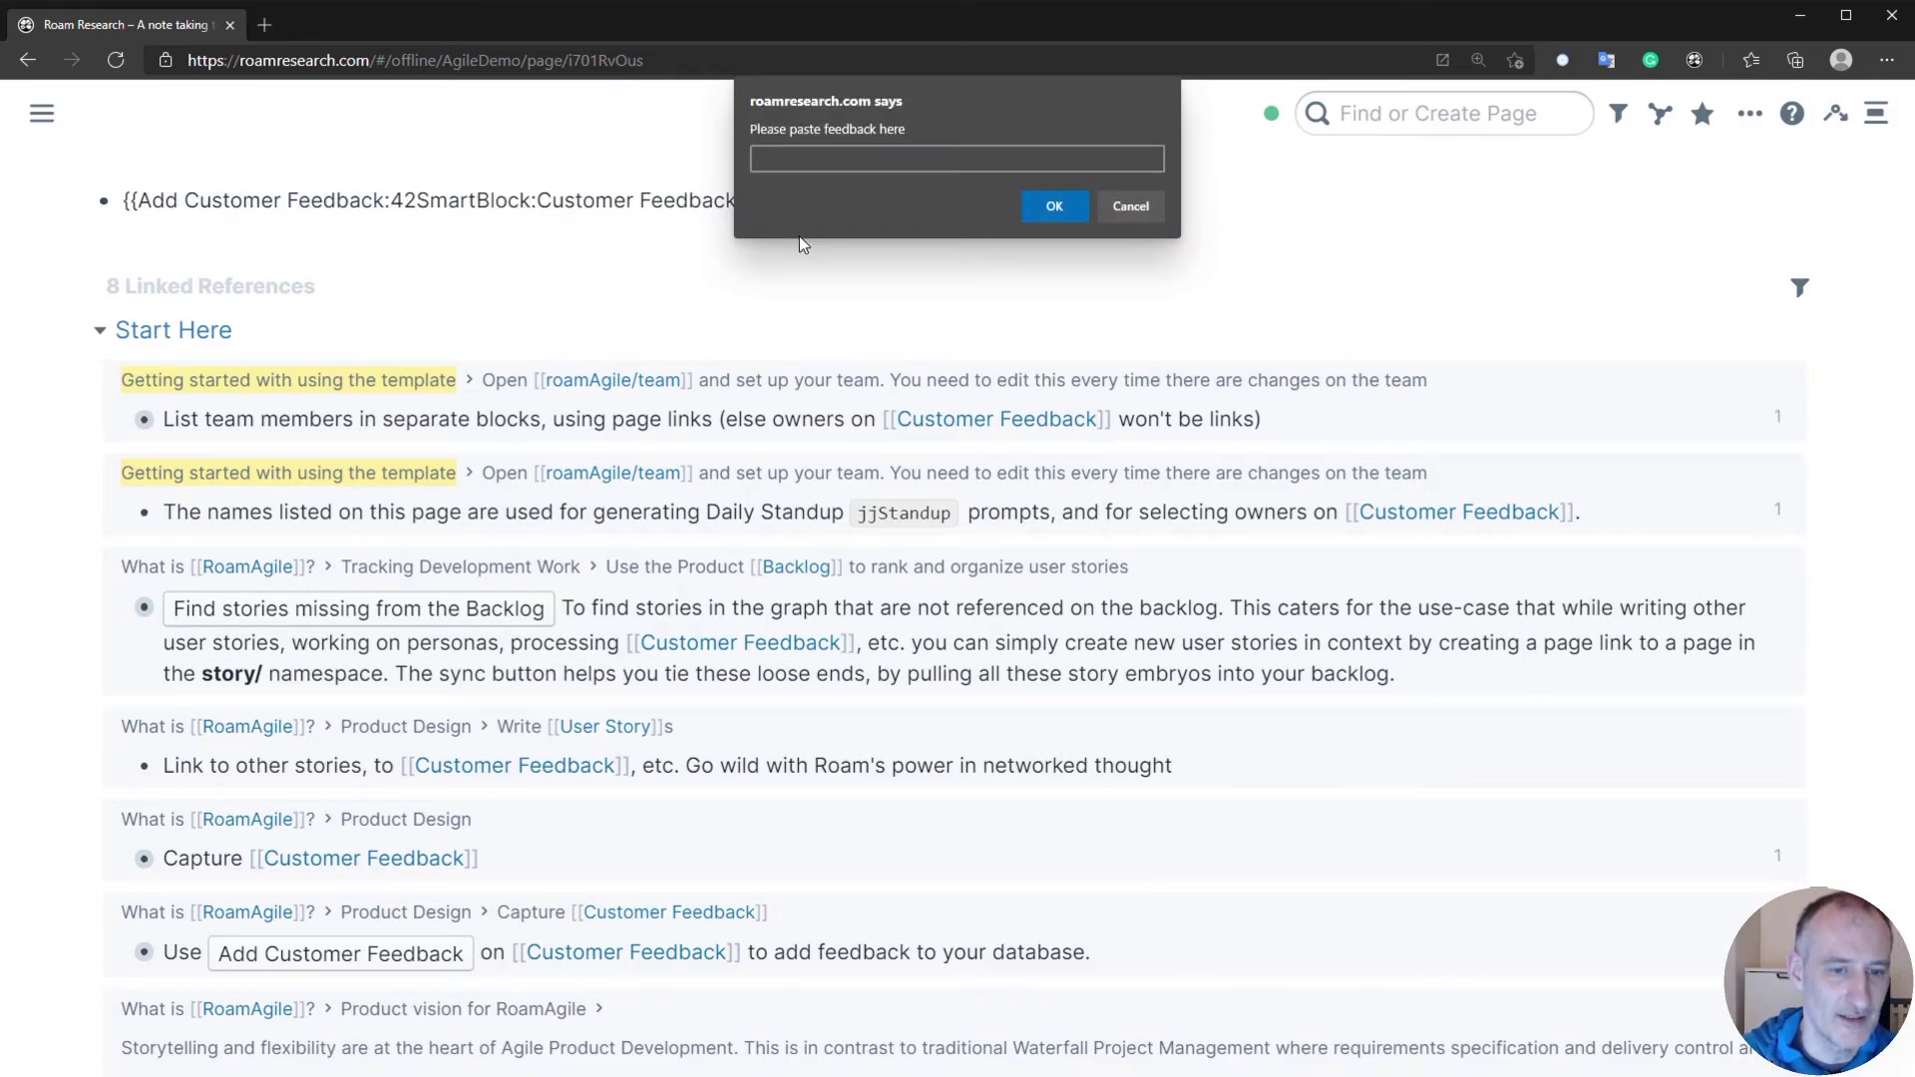
type("There ")
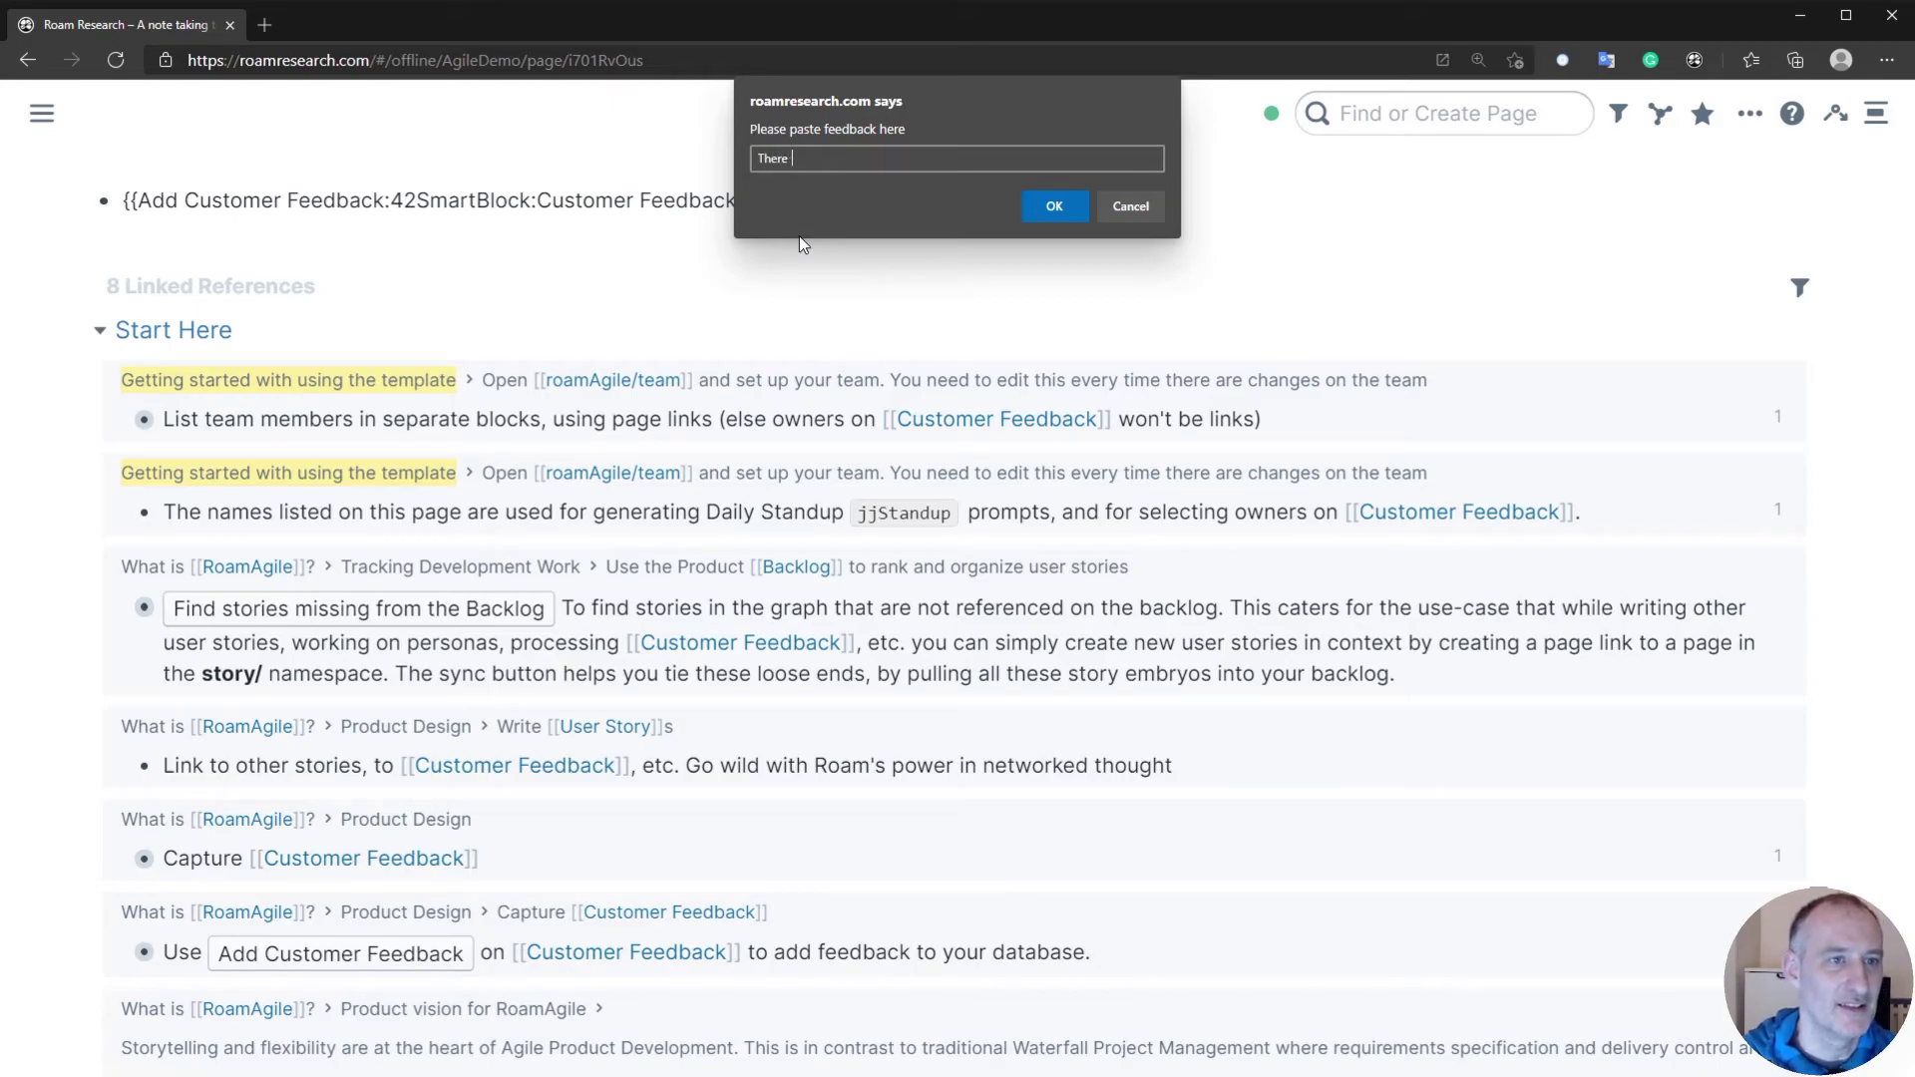
type("is still some")
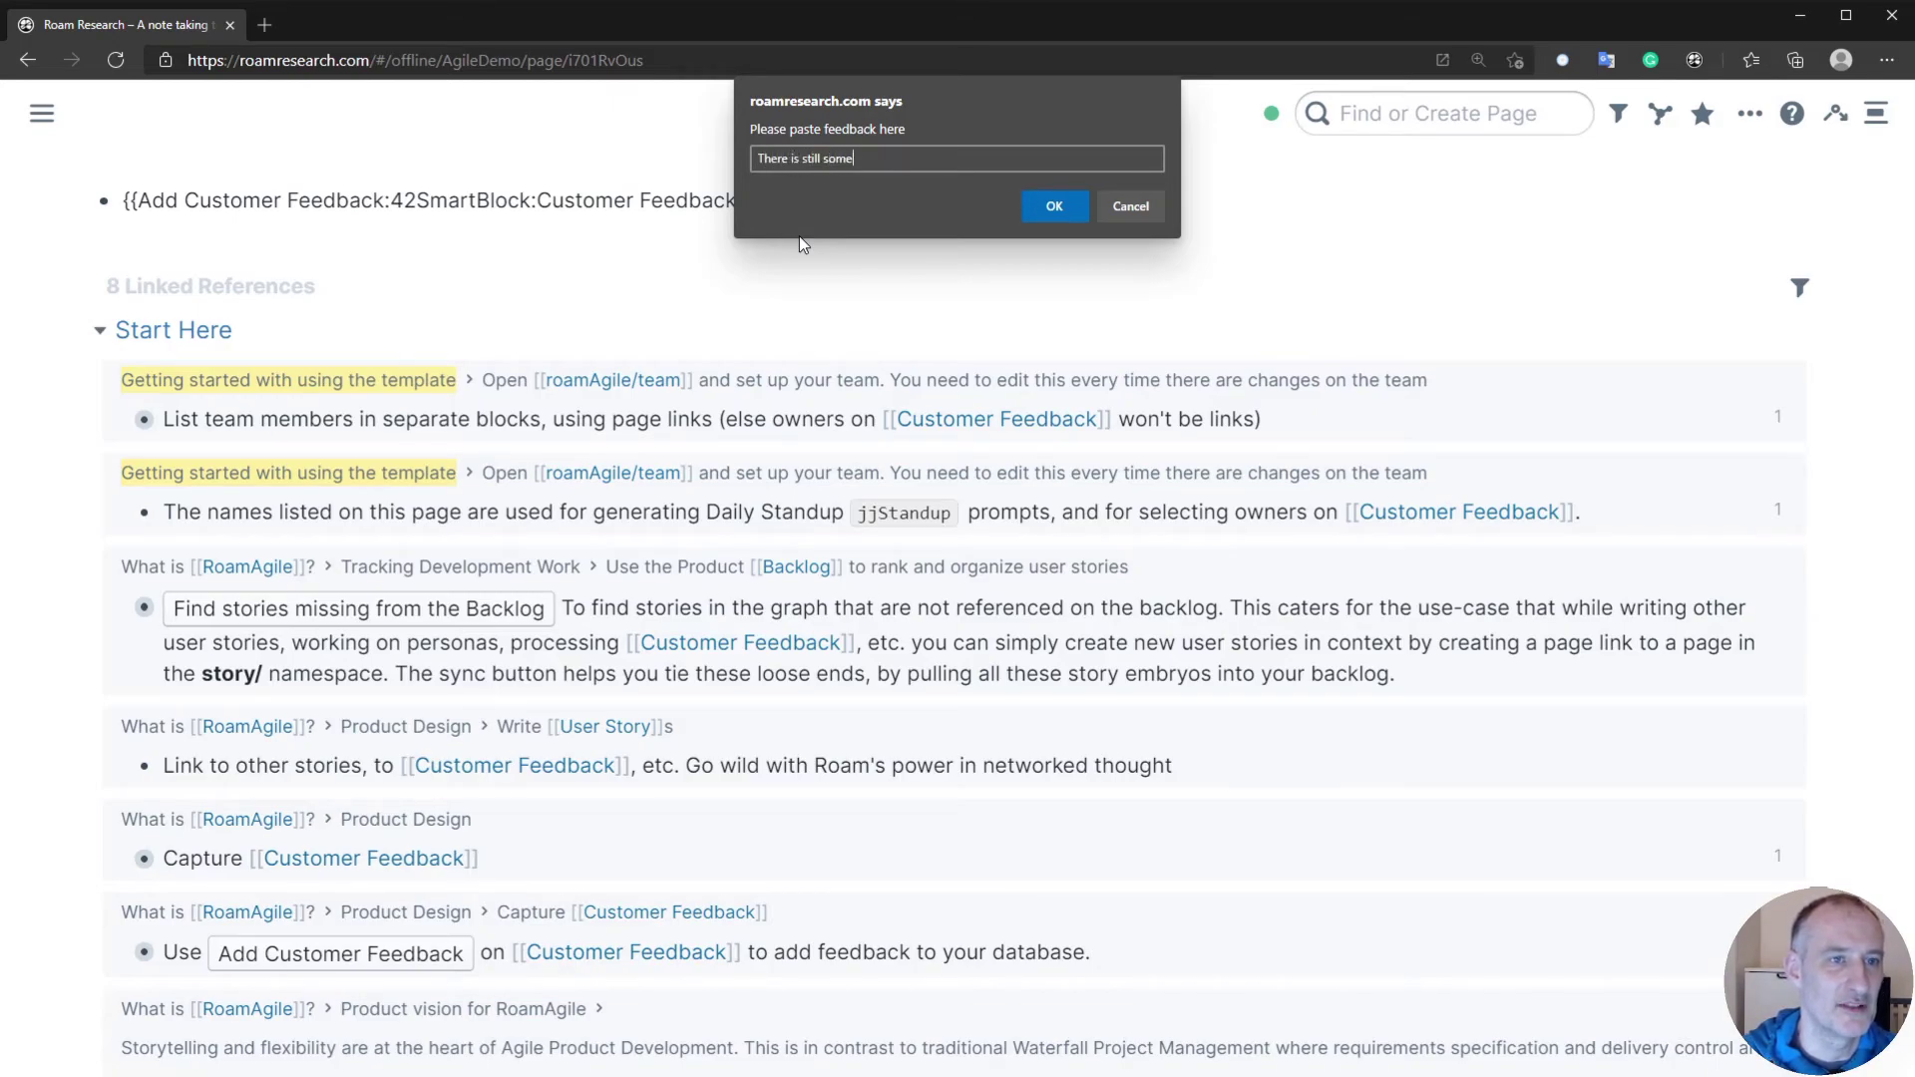
type(" work to do ")
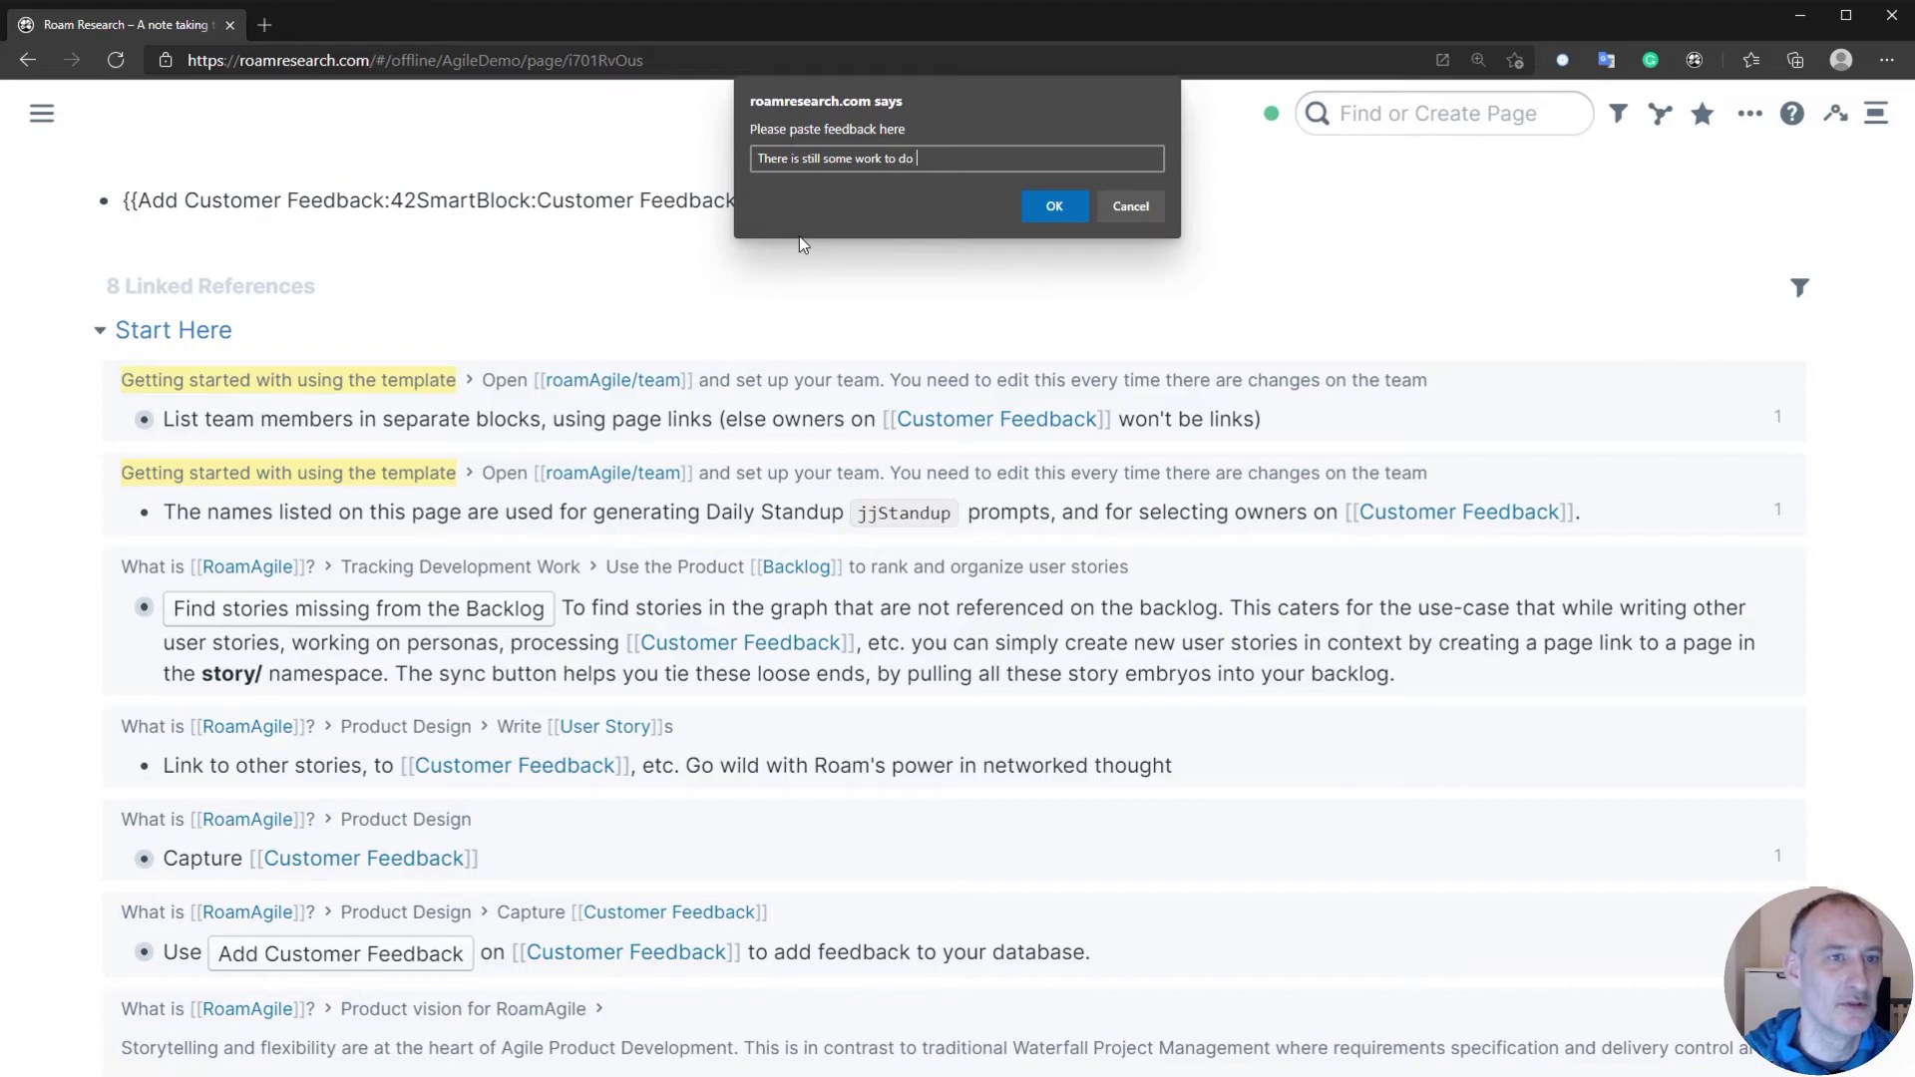
type("on the flowers")
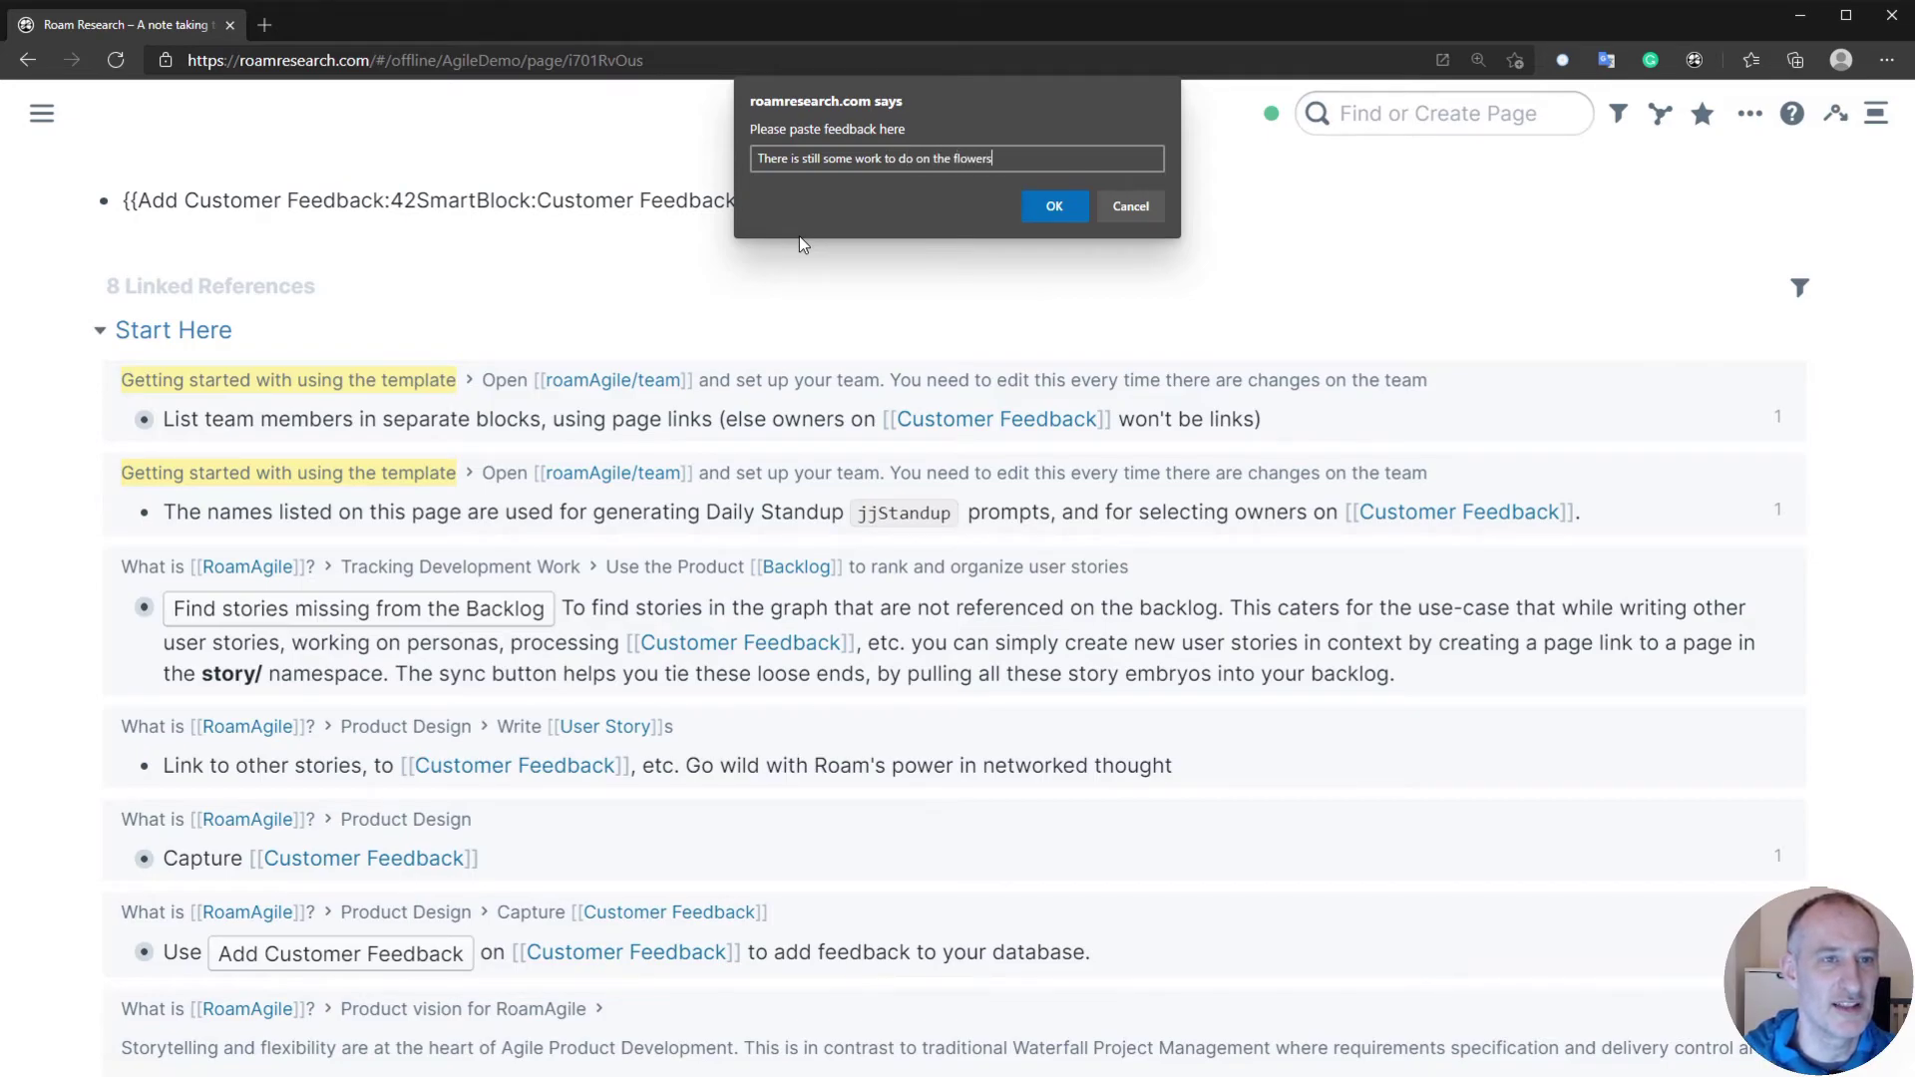
left_click(1055, 206)
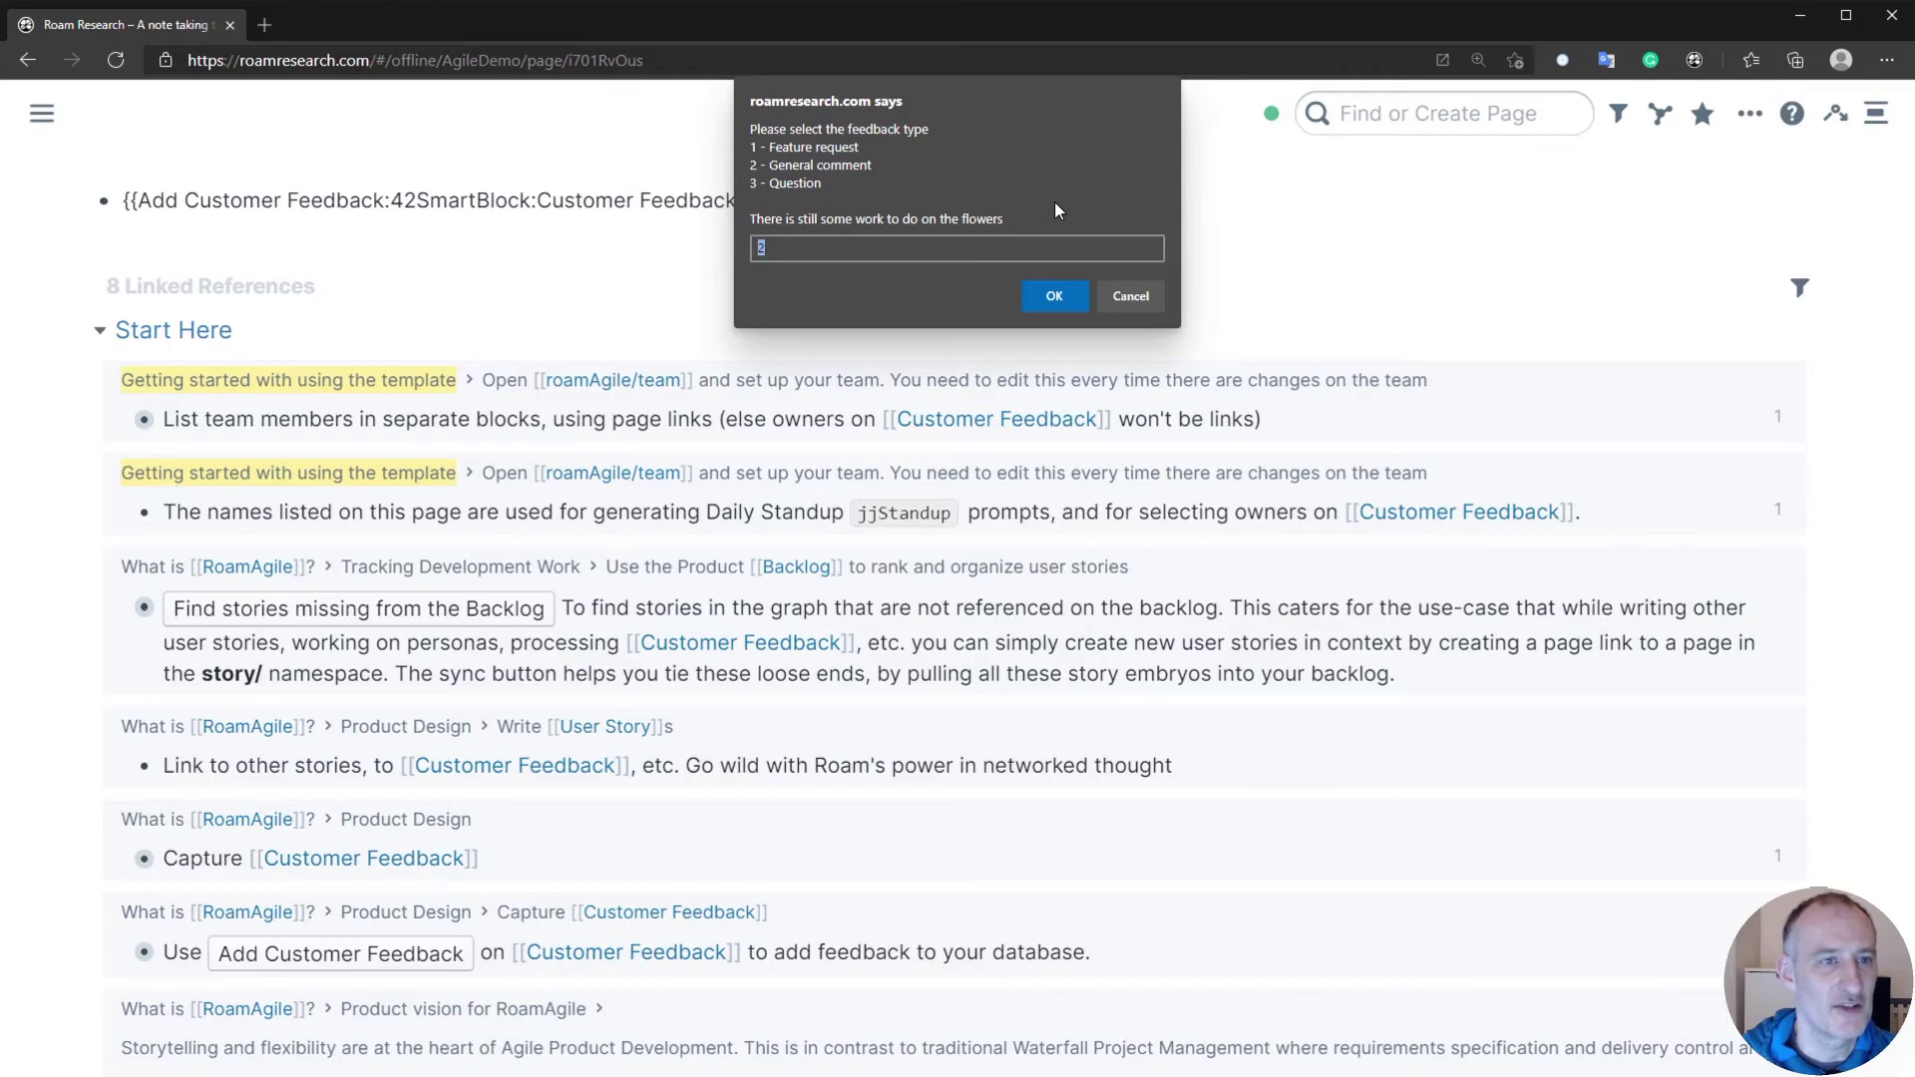
- Classify the feedback as type 1, Feature request, and assign it to team member number 1
type("1")
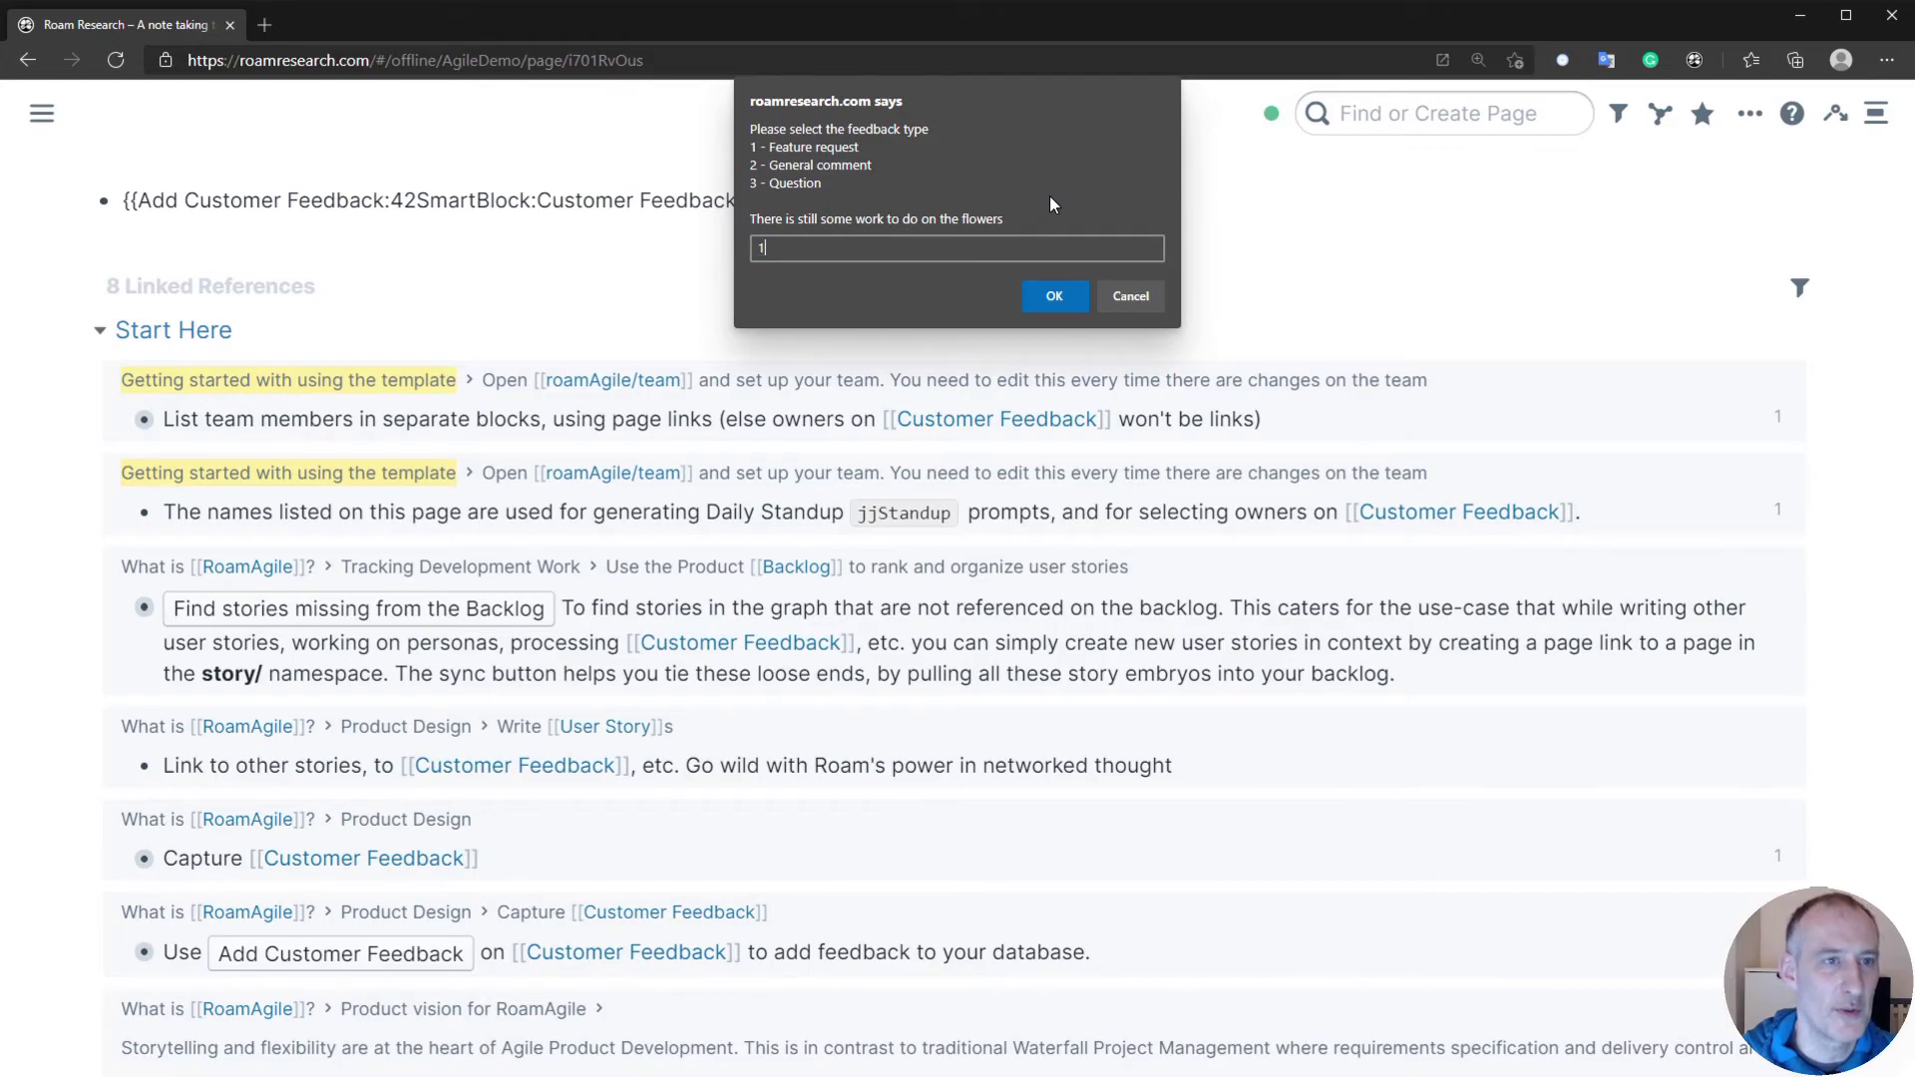
left_click(1047, 296)
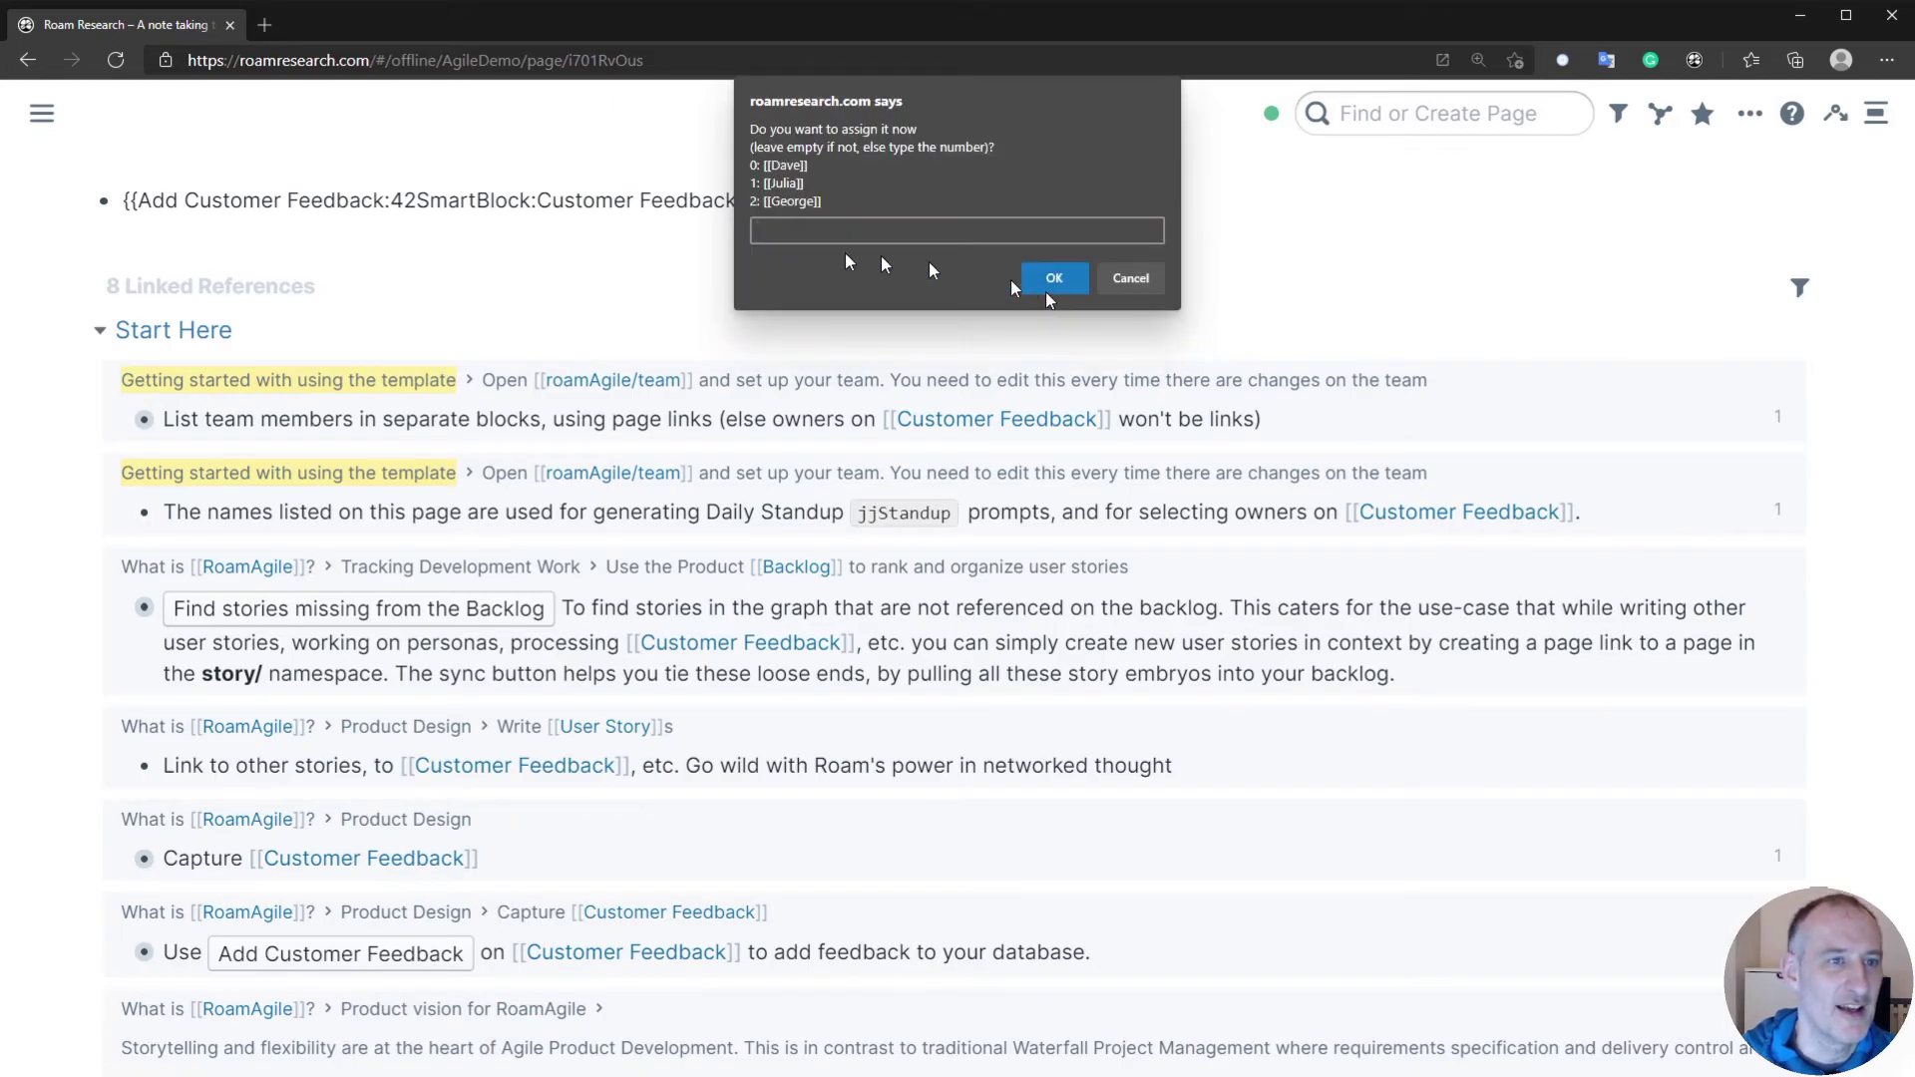
type("1")
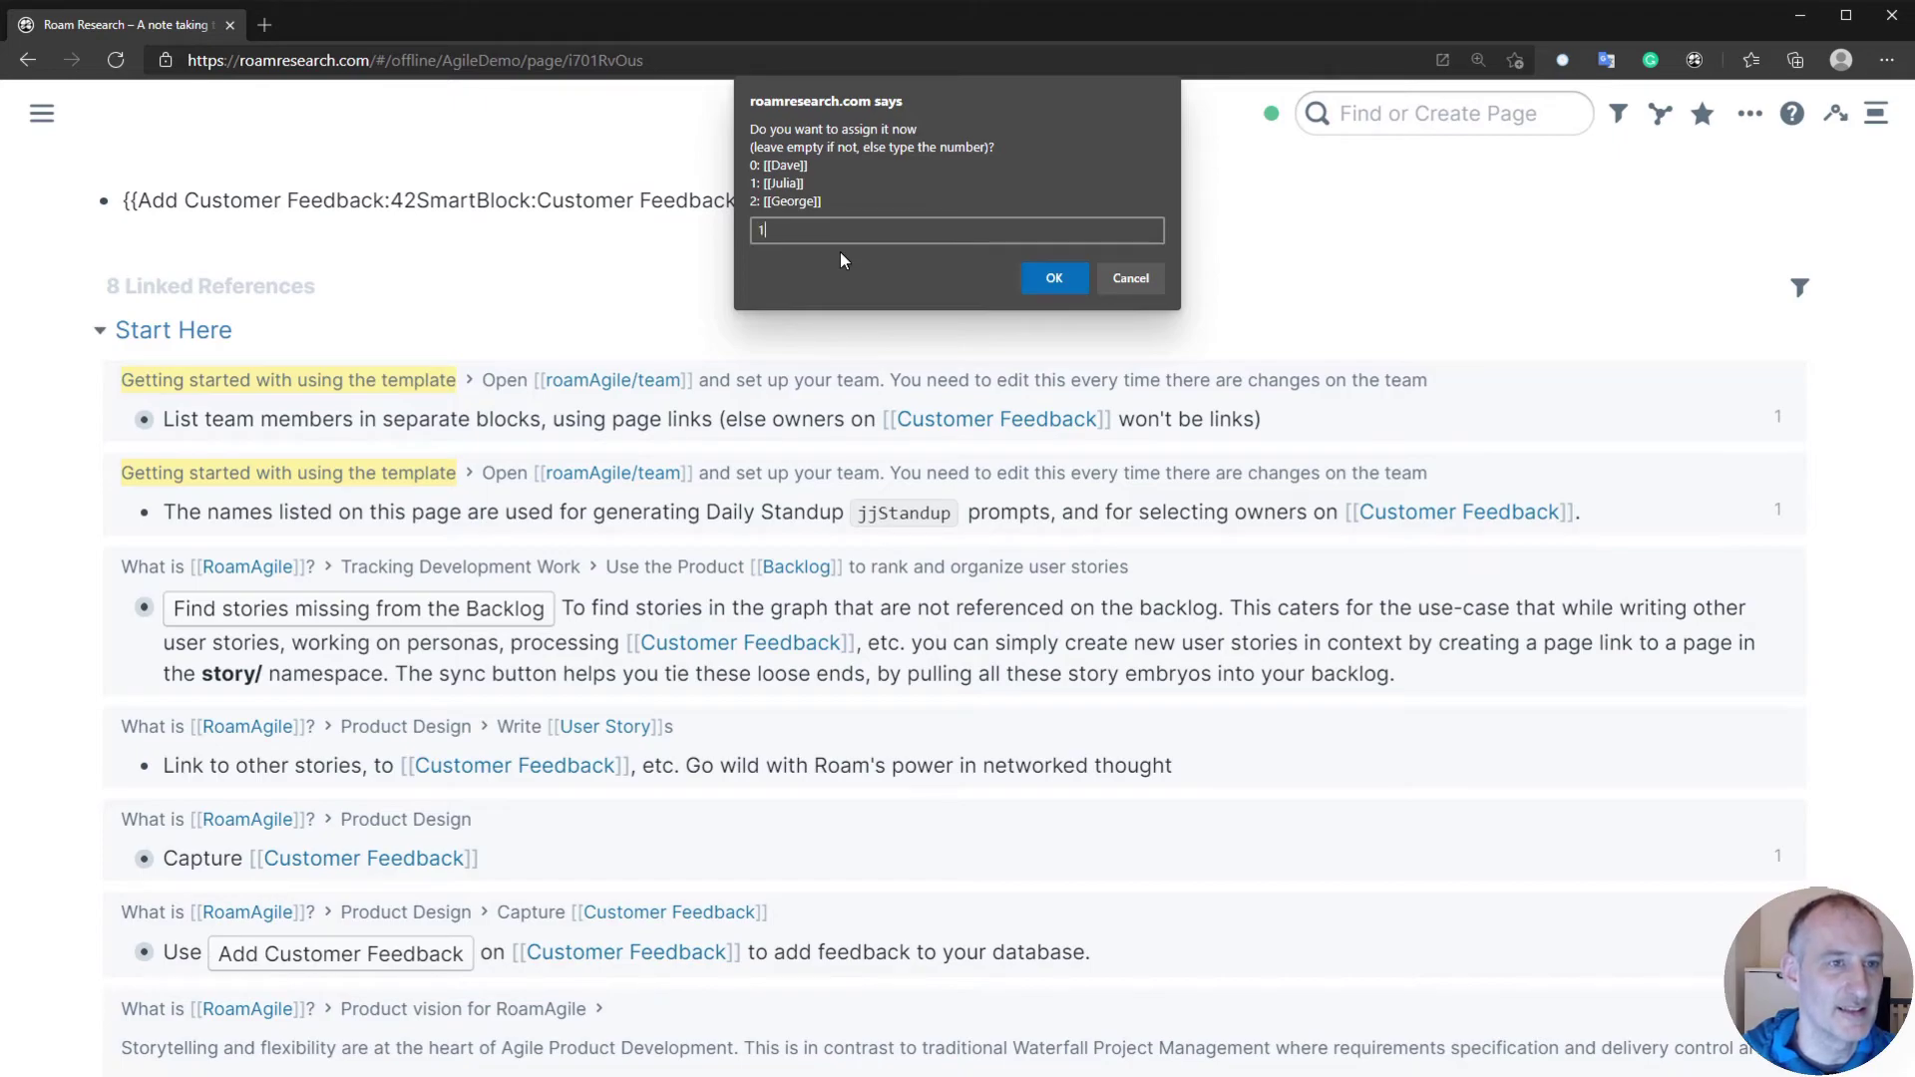
left_click(1045, 277)
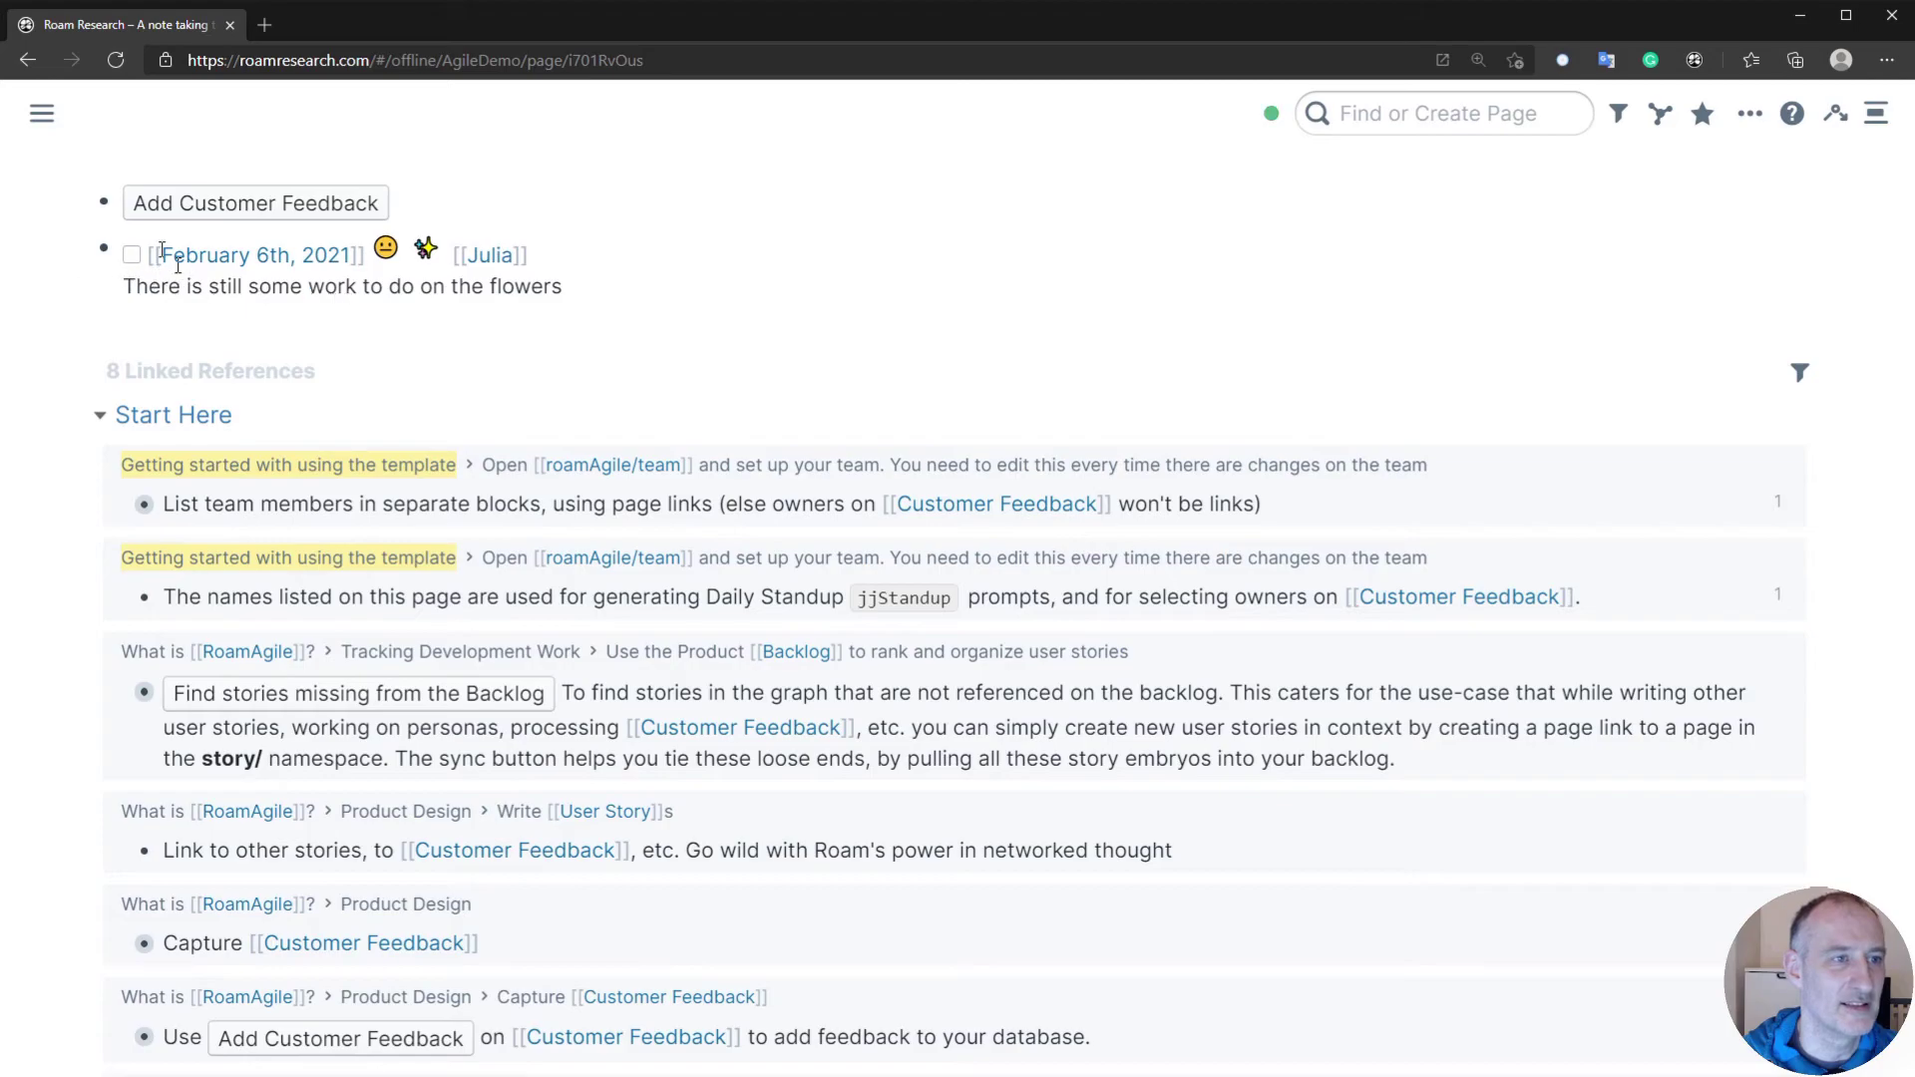
- Nest a link to a new page, story/water the flowers, under the feedback entry and tick the entry off as done
left_click(613, 297)
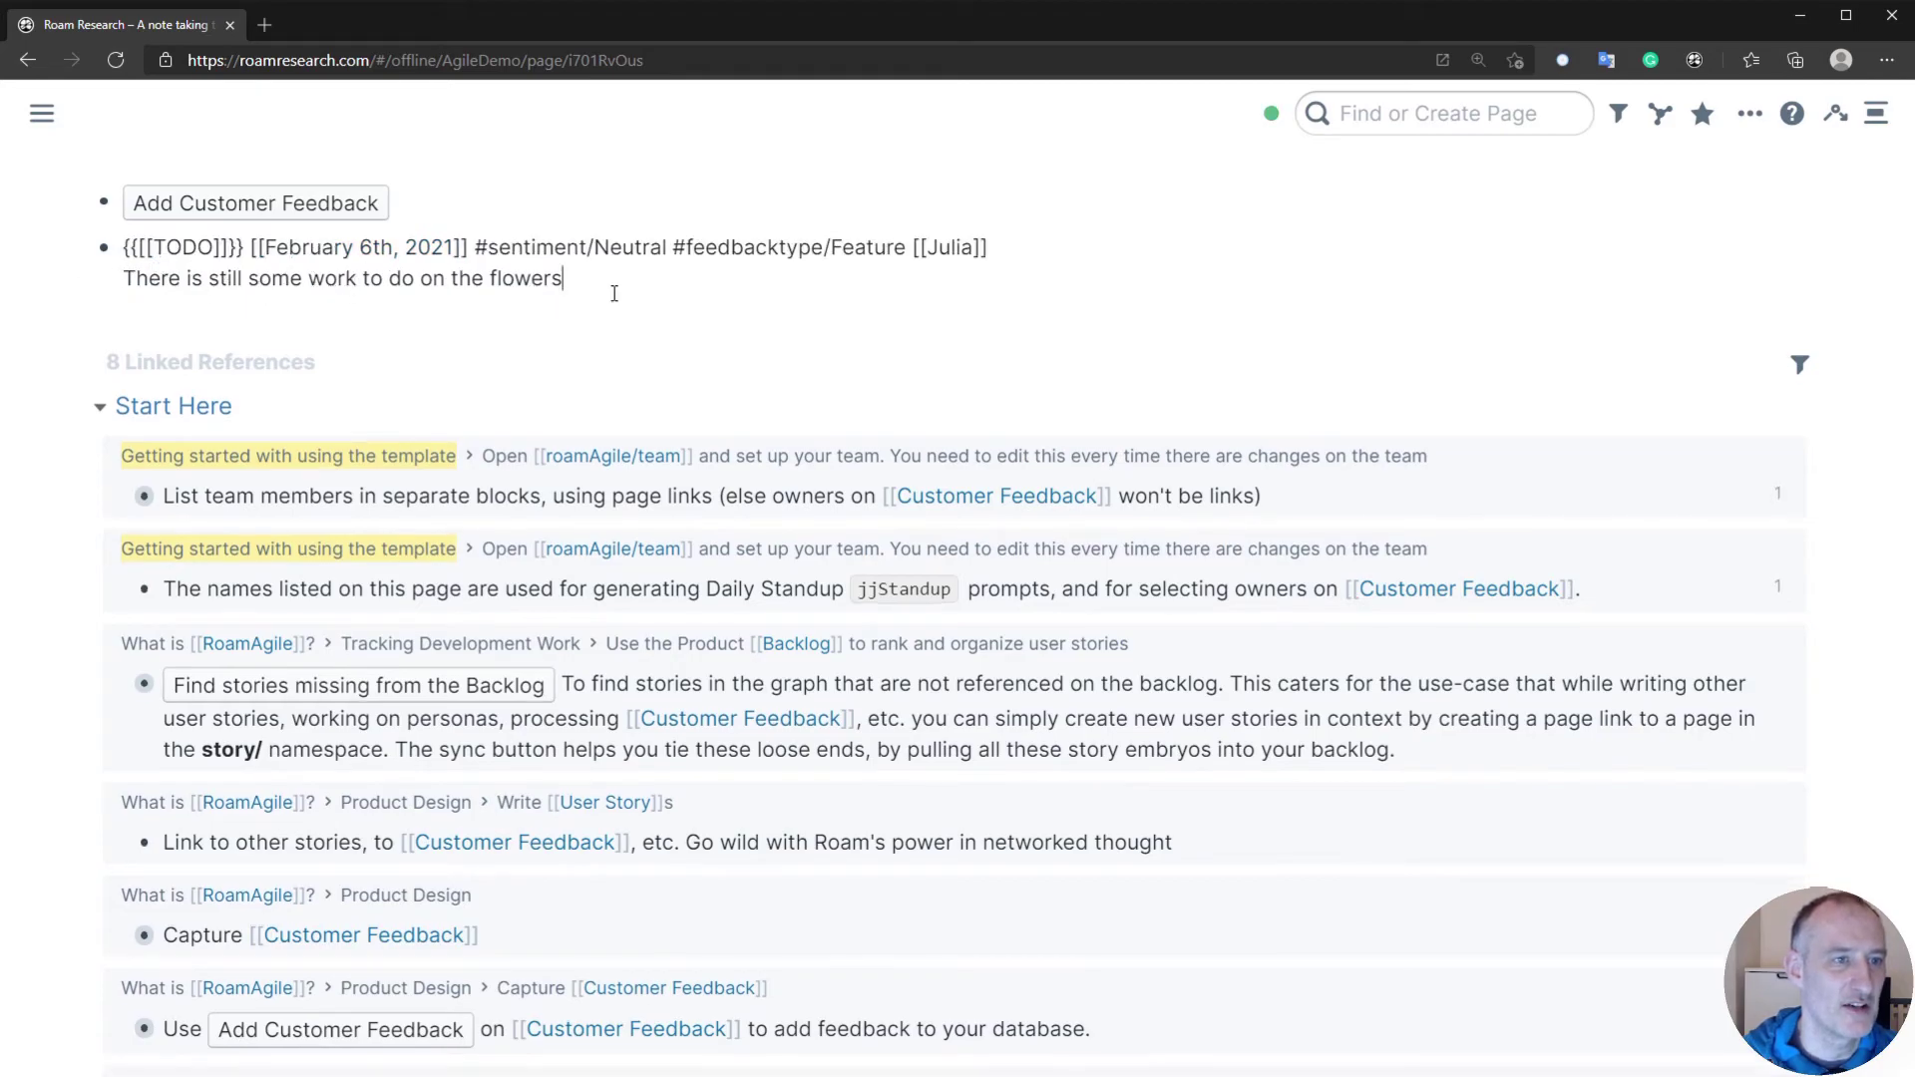
key("Return")
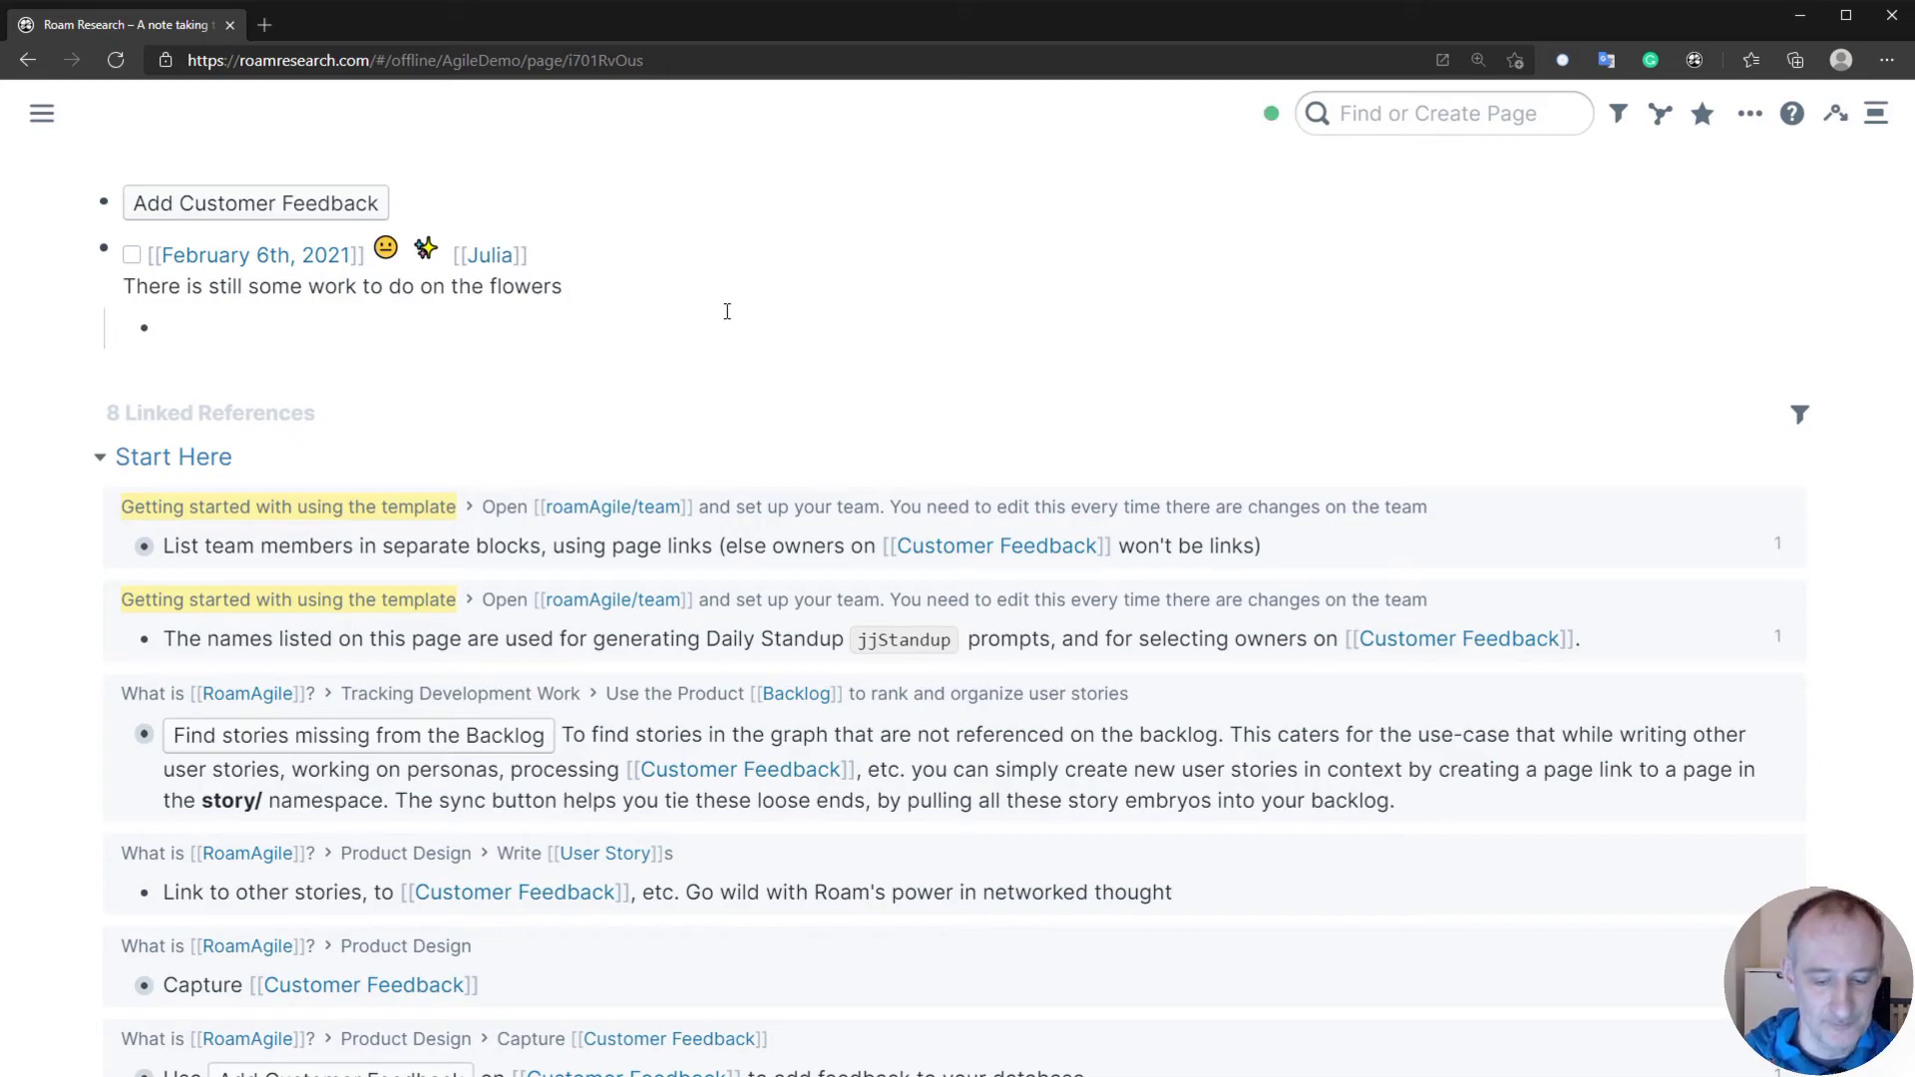
type("[[story/")
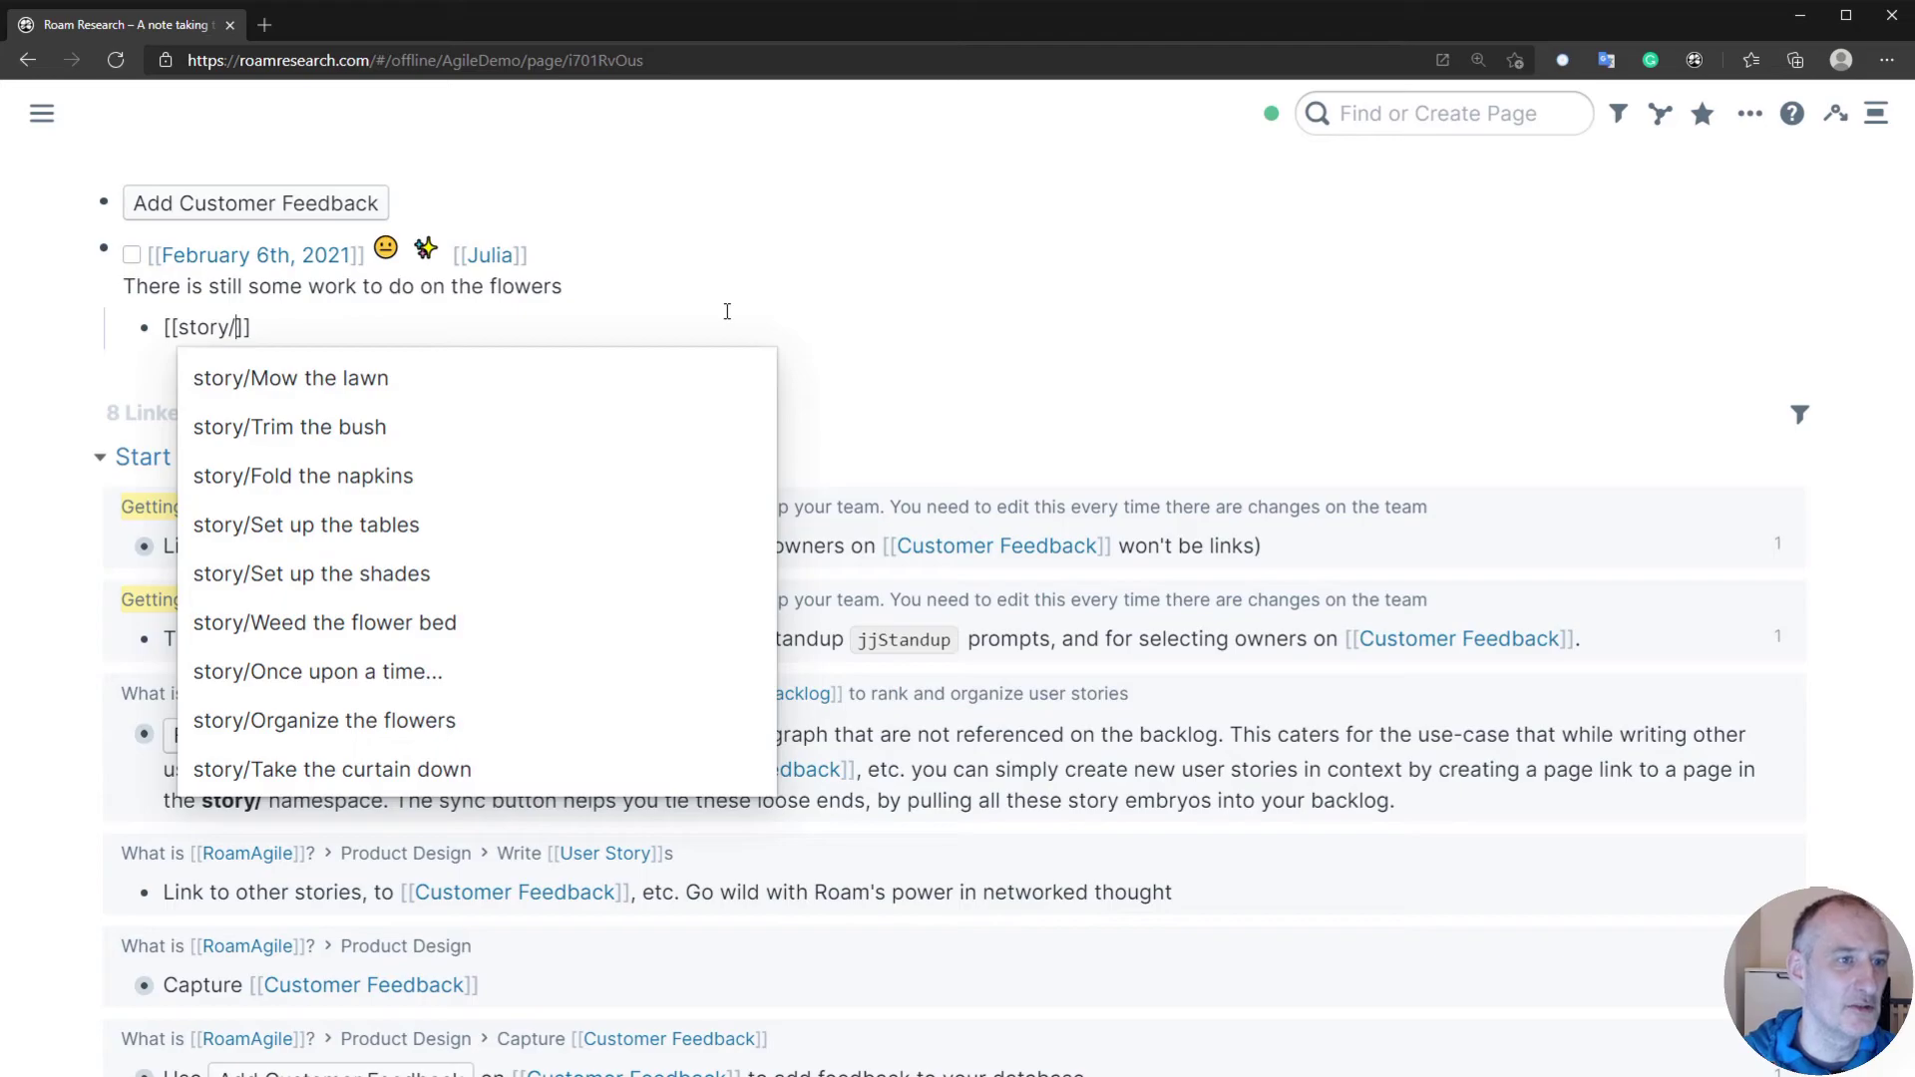
type("water th")
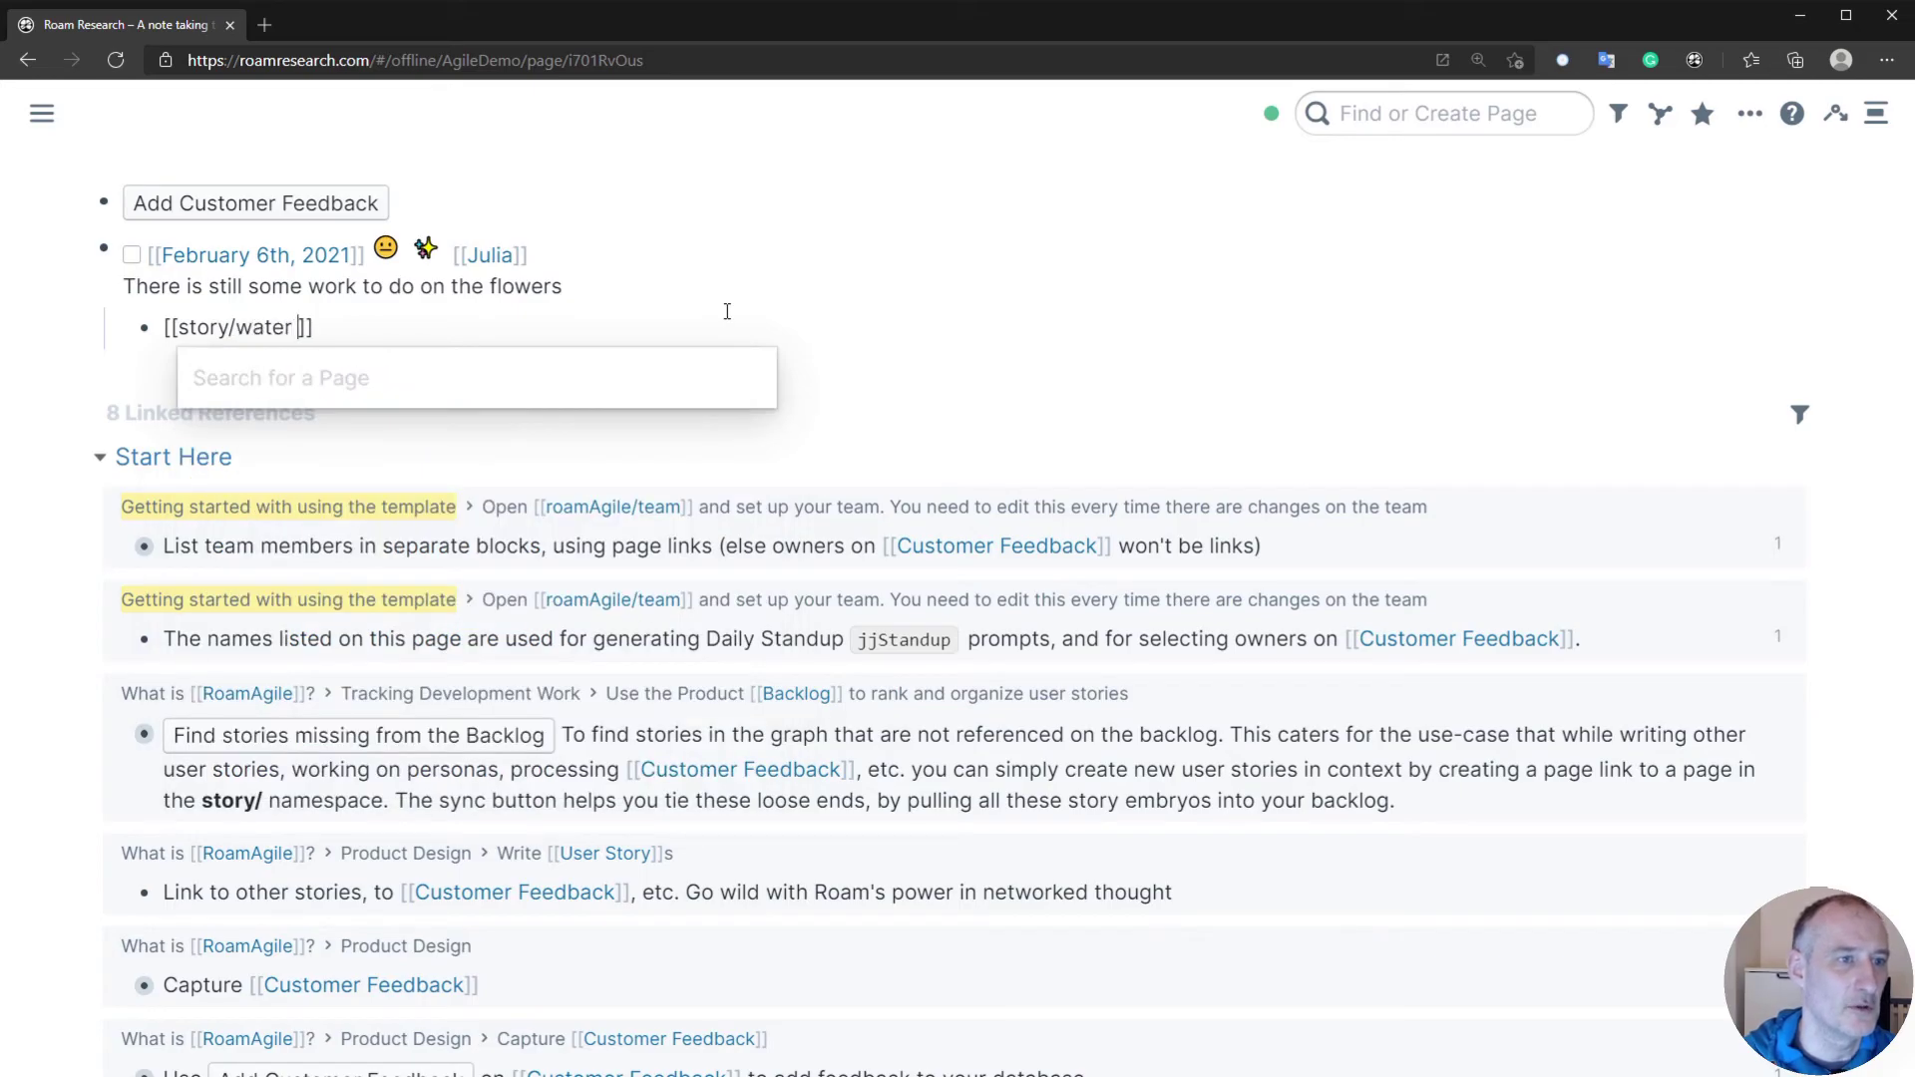
type("e flower")
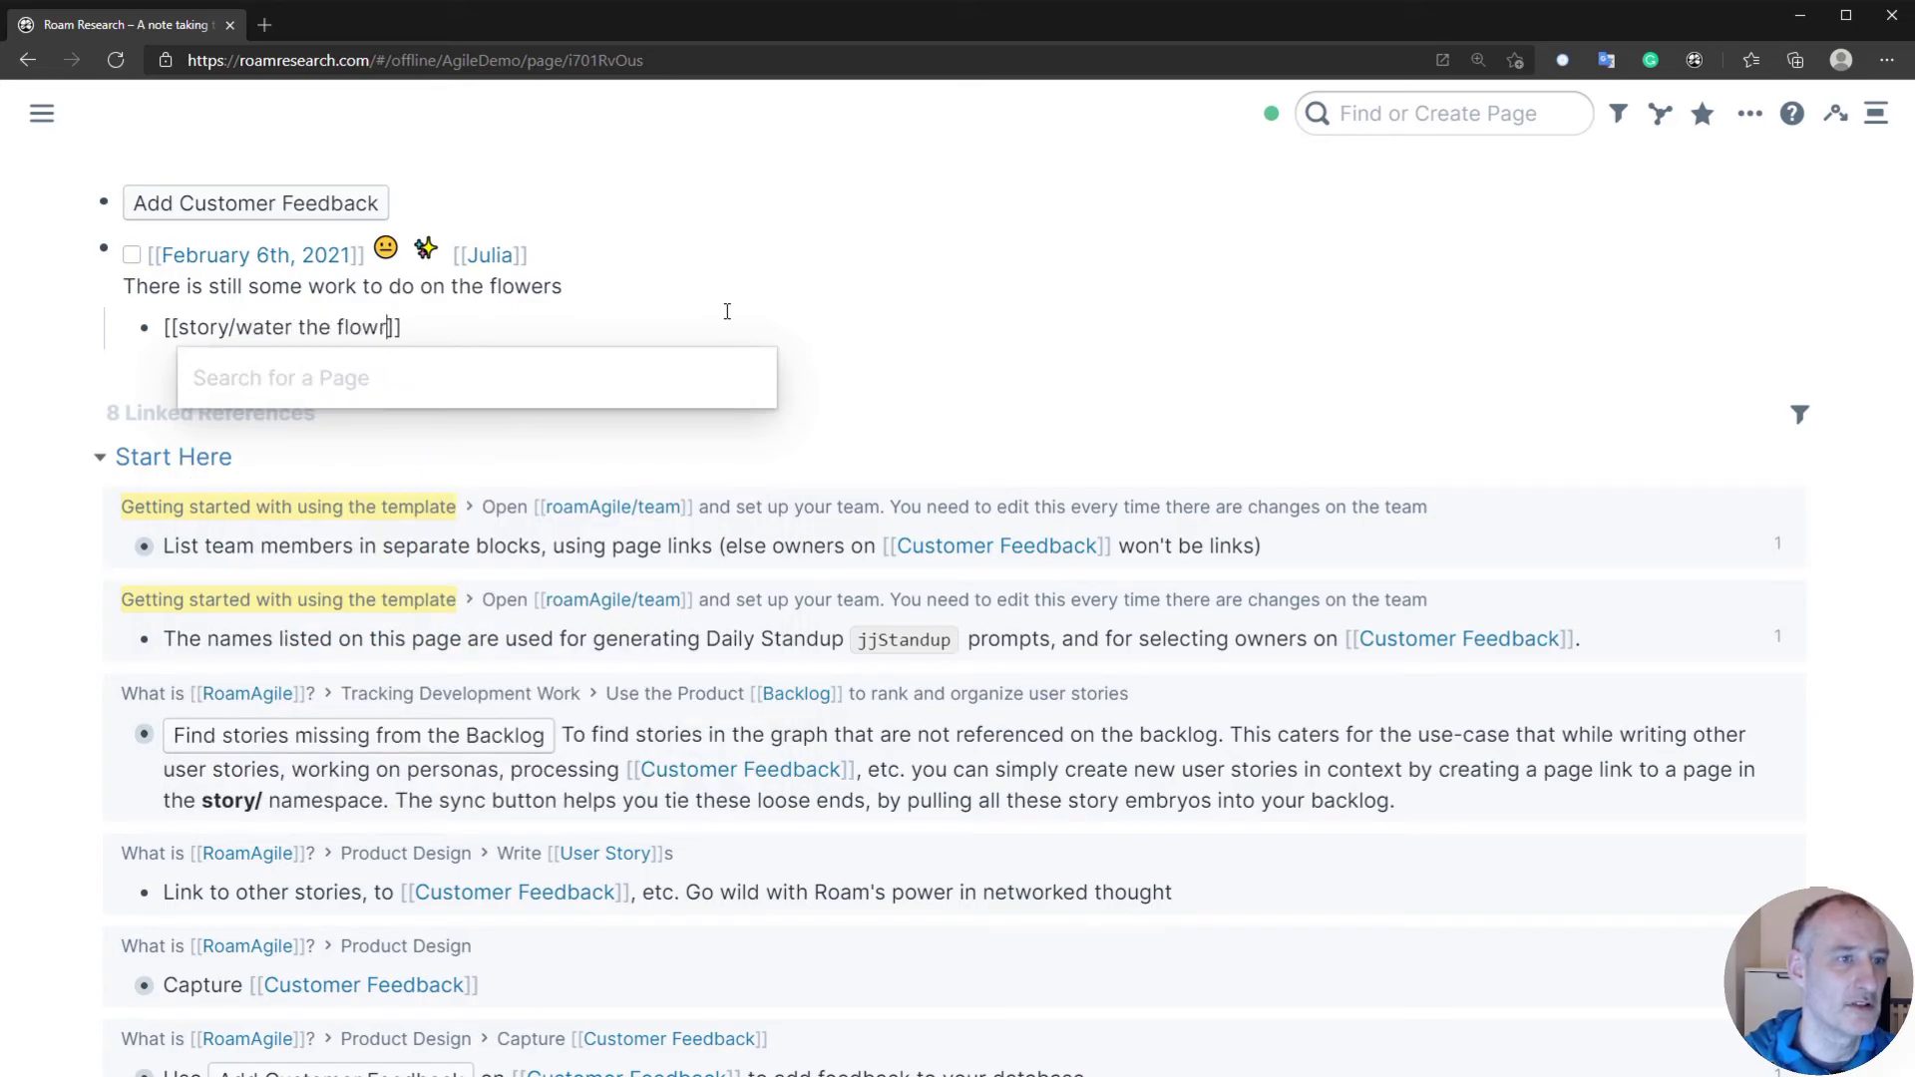
type("s")
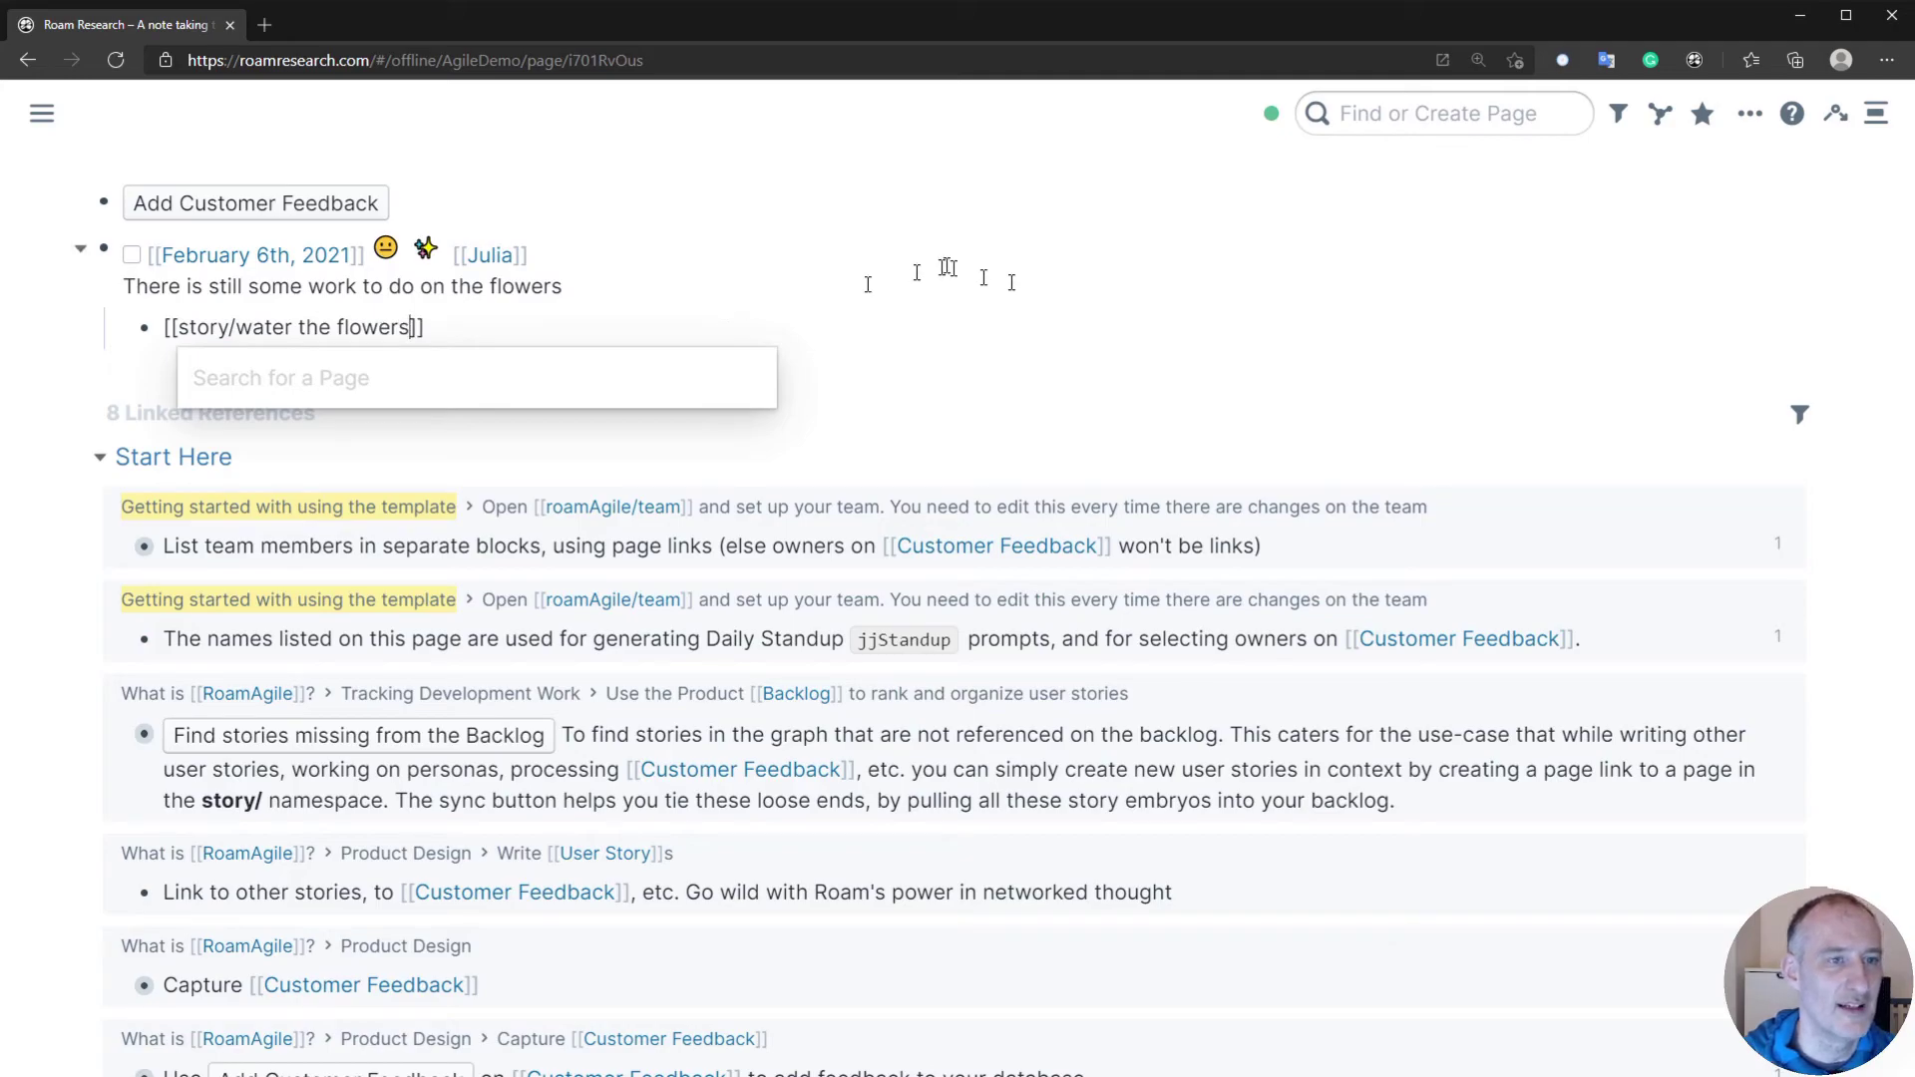
left_click(1135, 365)
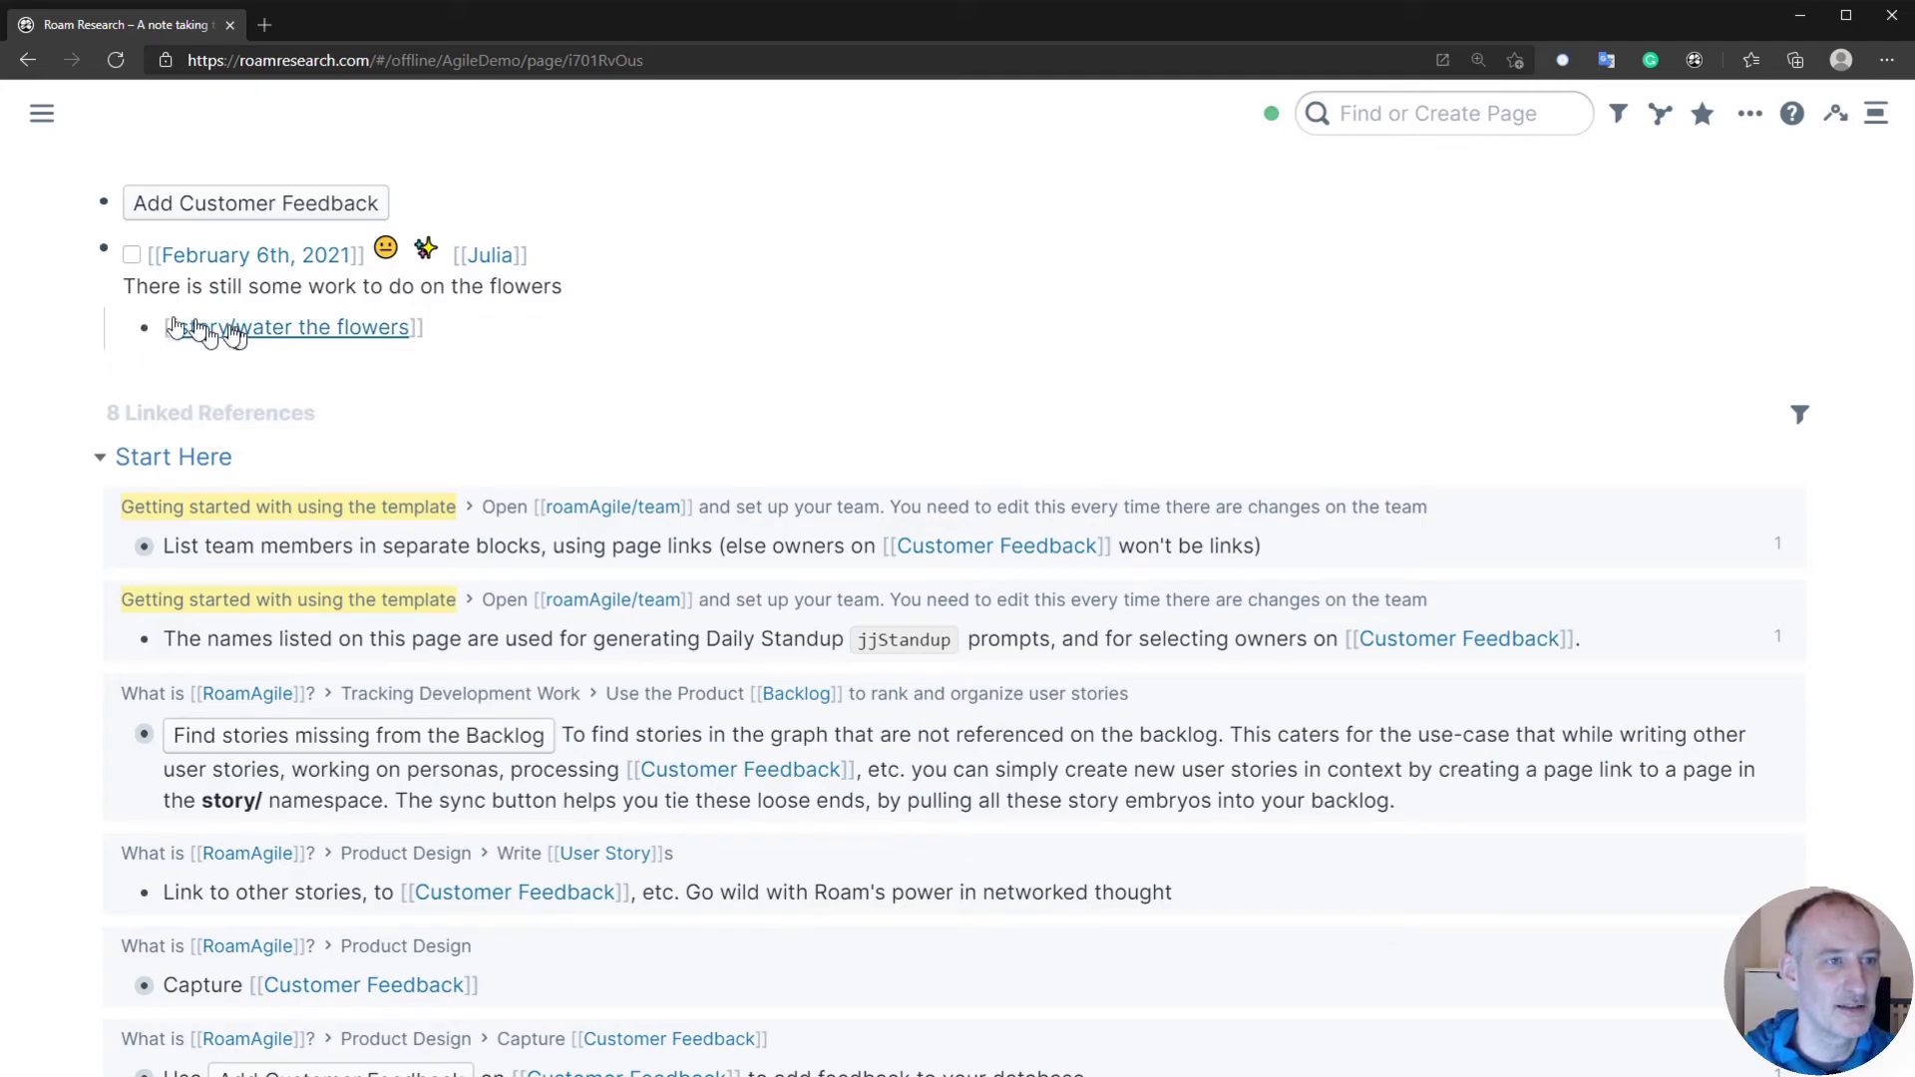
left_click(130, 261)
- Open the Backlog page and pull in the stories missing from it under To be ranked
mouse_move(42, 112)
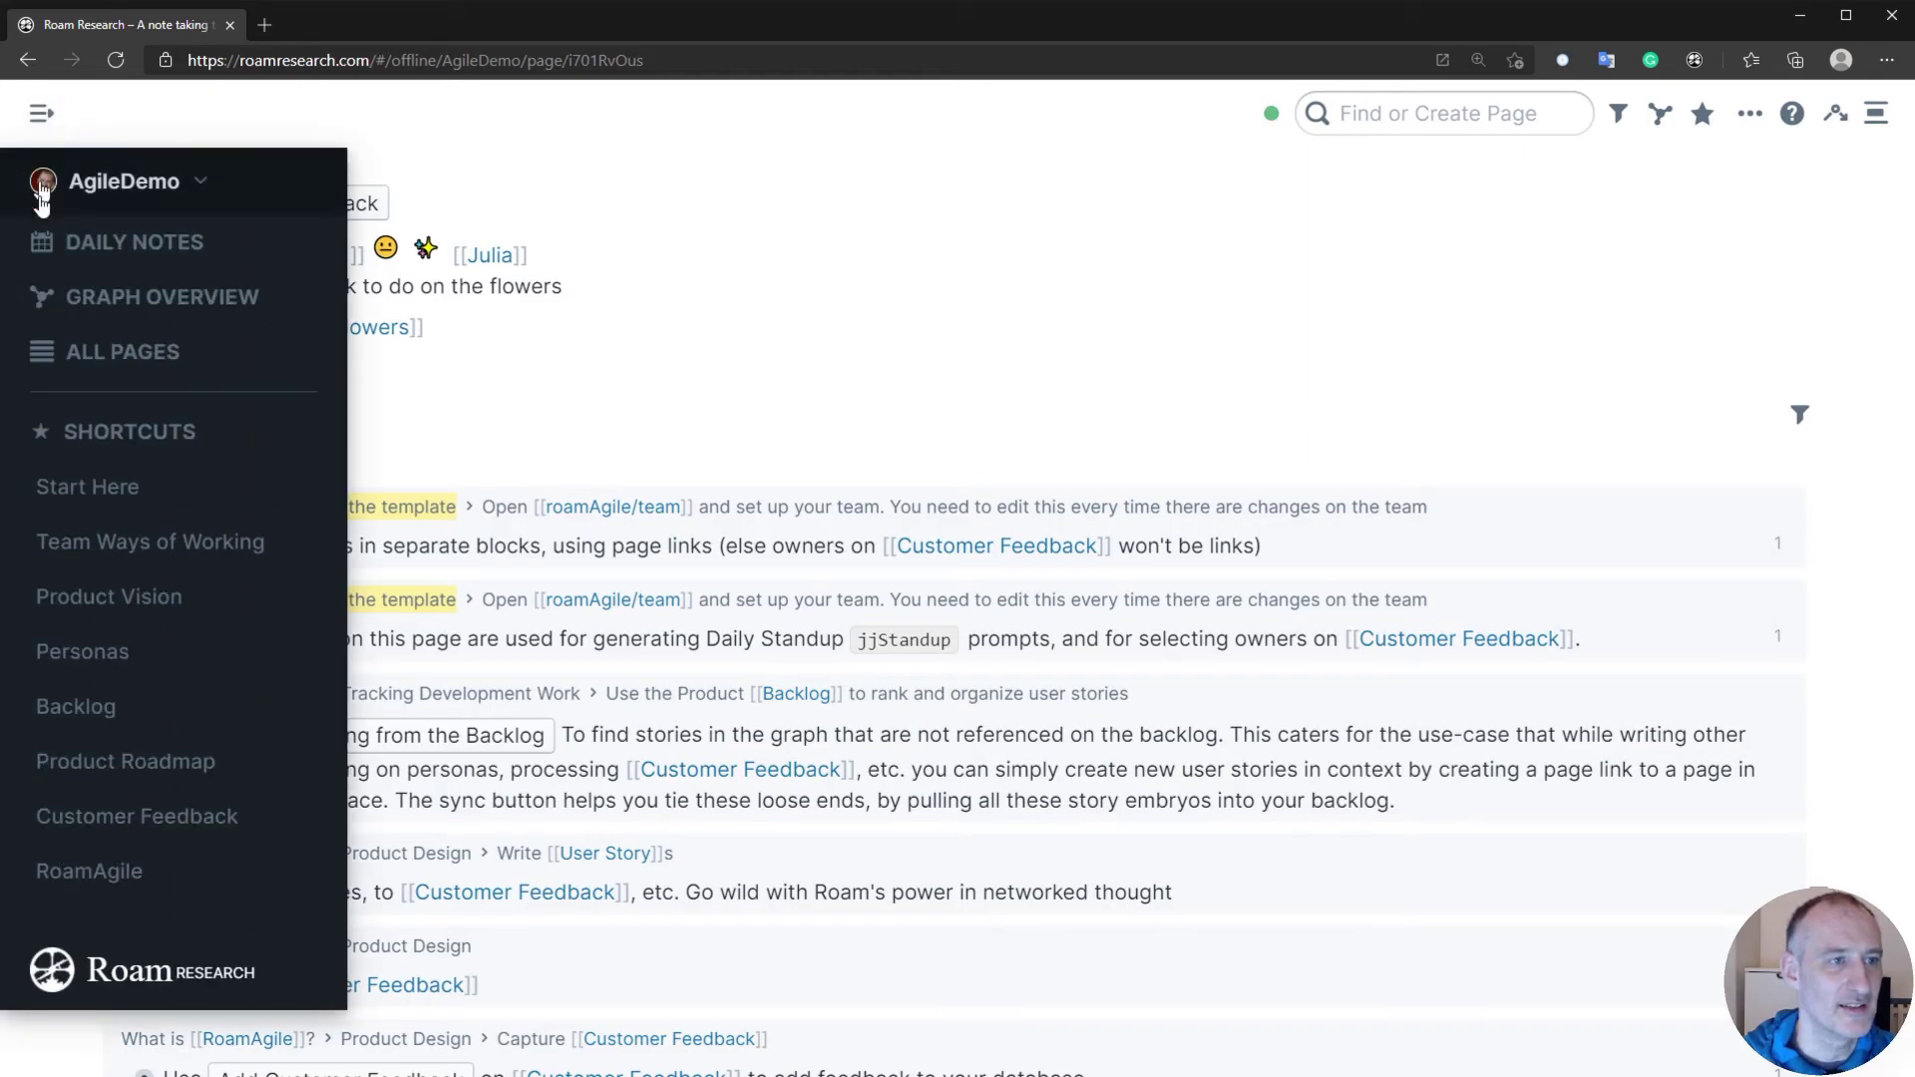
left_click(159, 720)
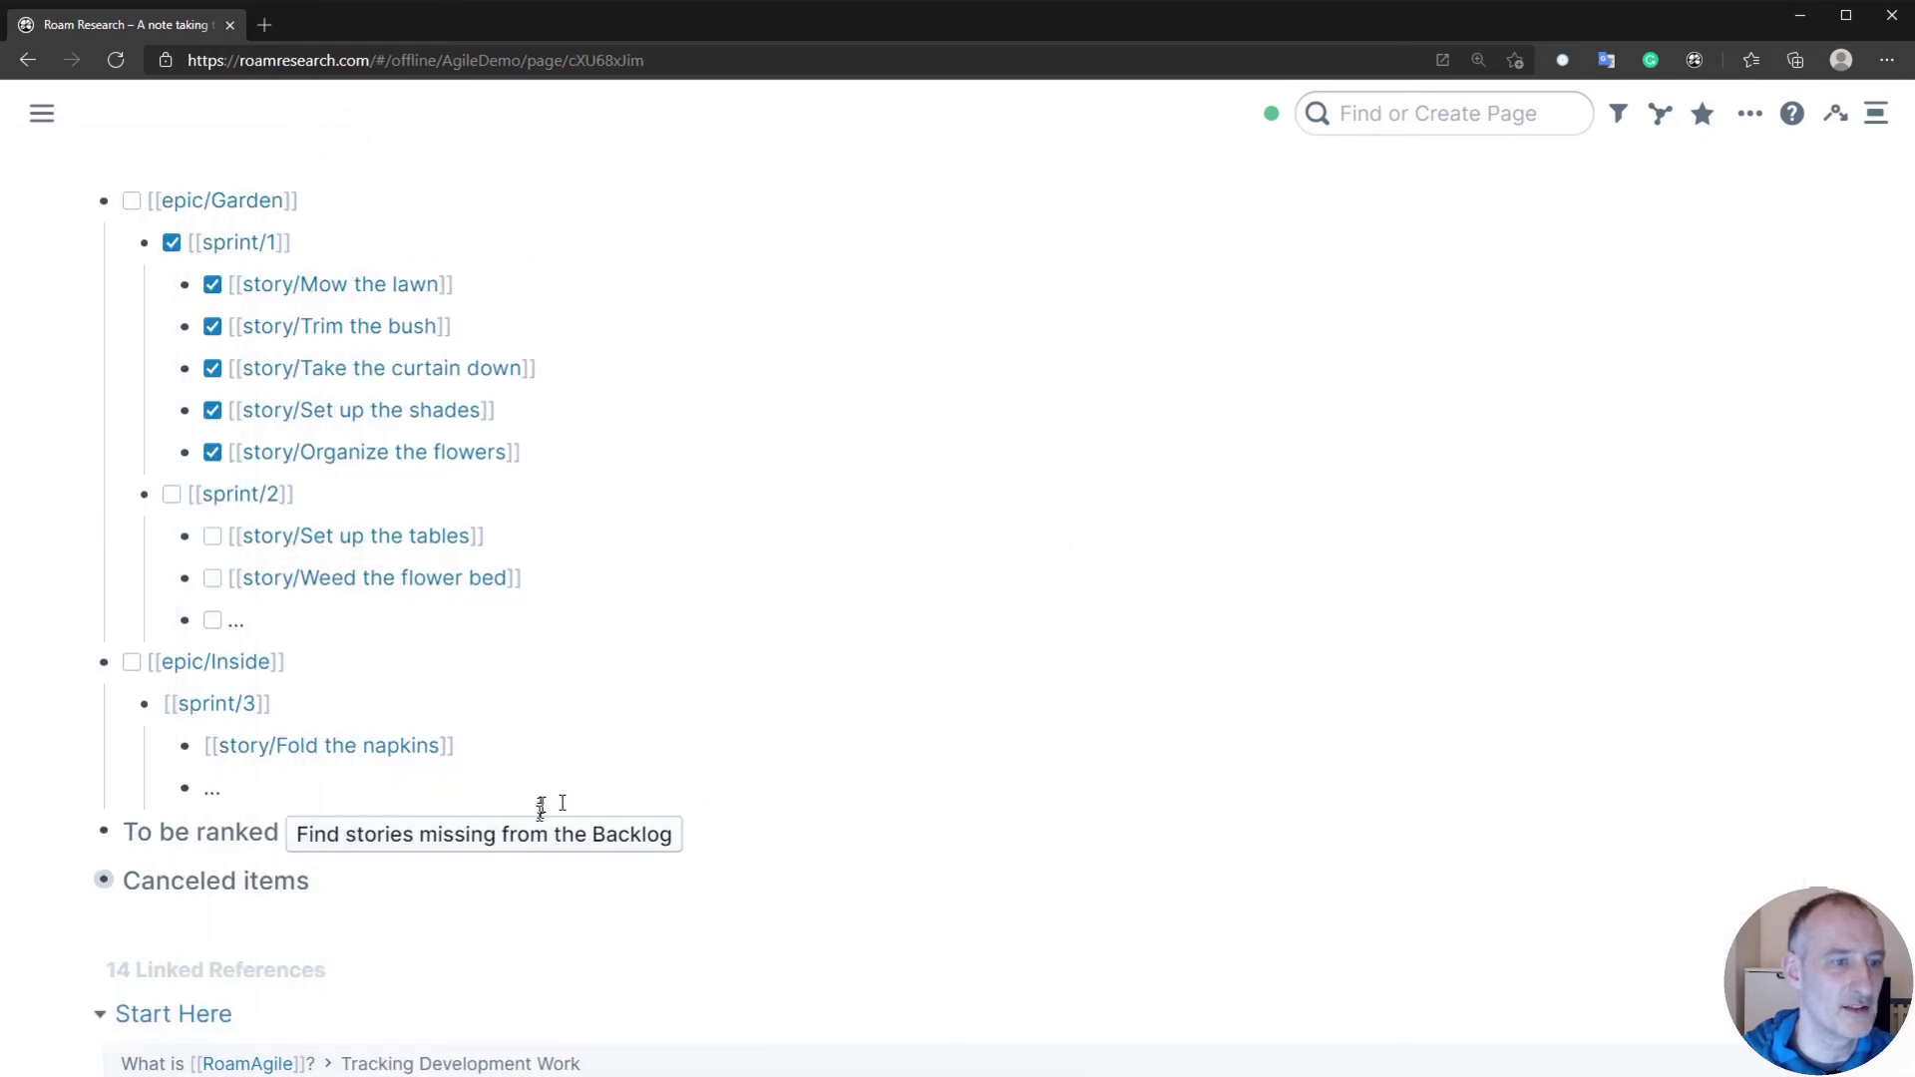
left_click(542, 835)
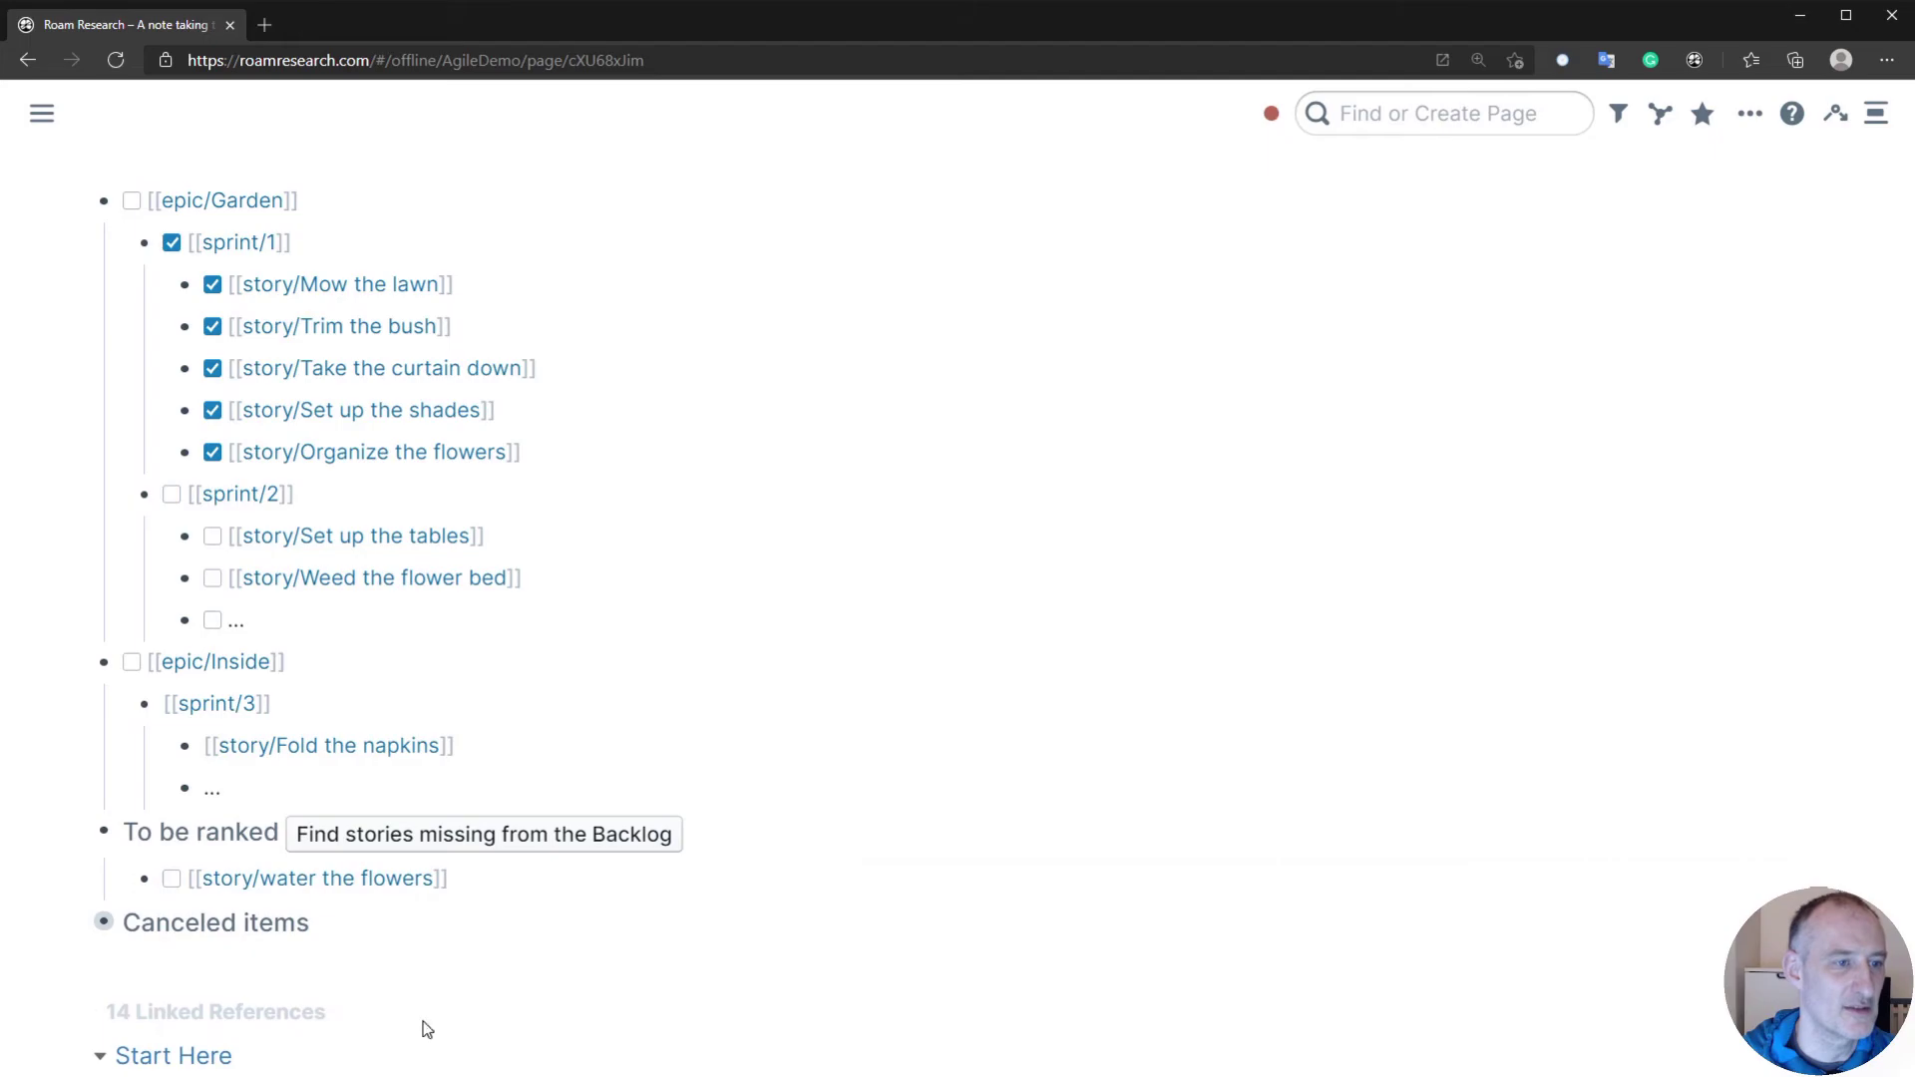
- Move story/water the flowers from To be ranked into sprint/2, directly below story/Weed the flower bed
left_click(466, 888)
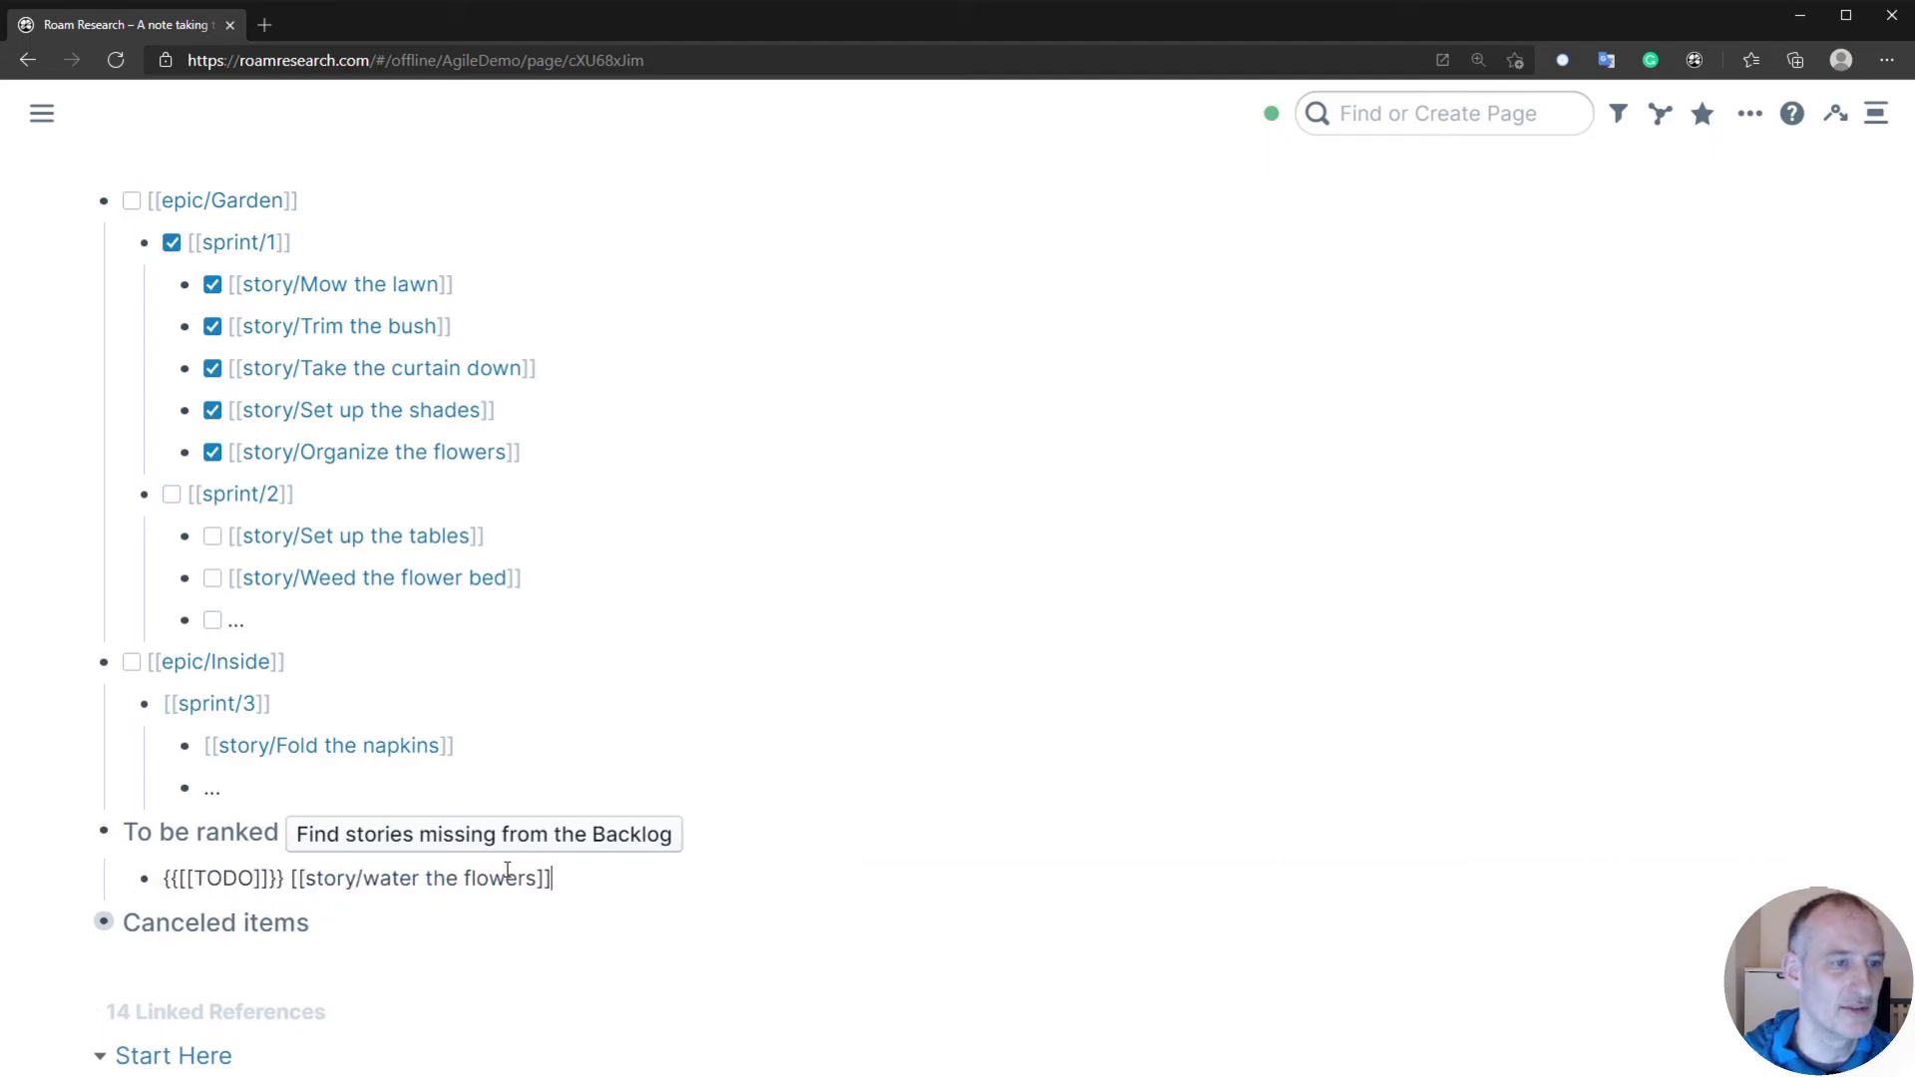
key("alt+shift+Up")
key("alt+shift+Up")
key("alt+shift+Up")
key("alt+shift+Up")
key("alt+shift+Up")
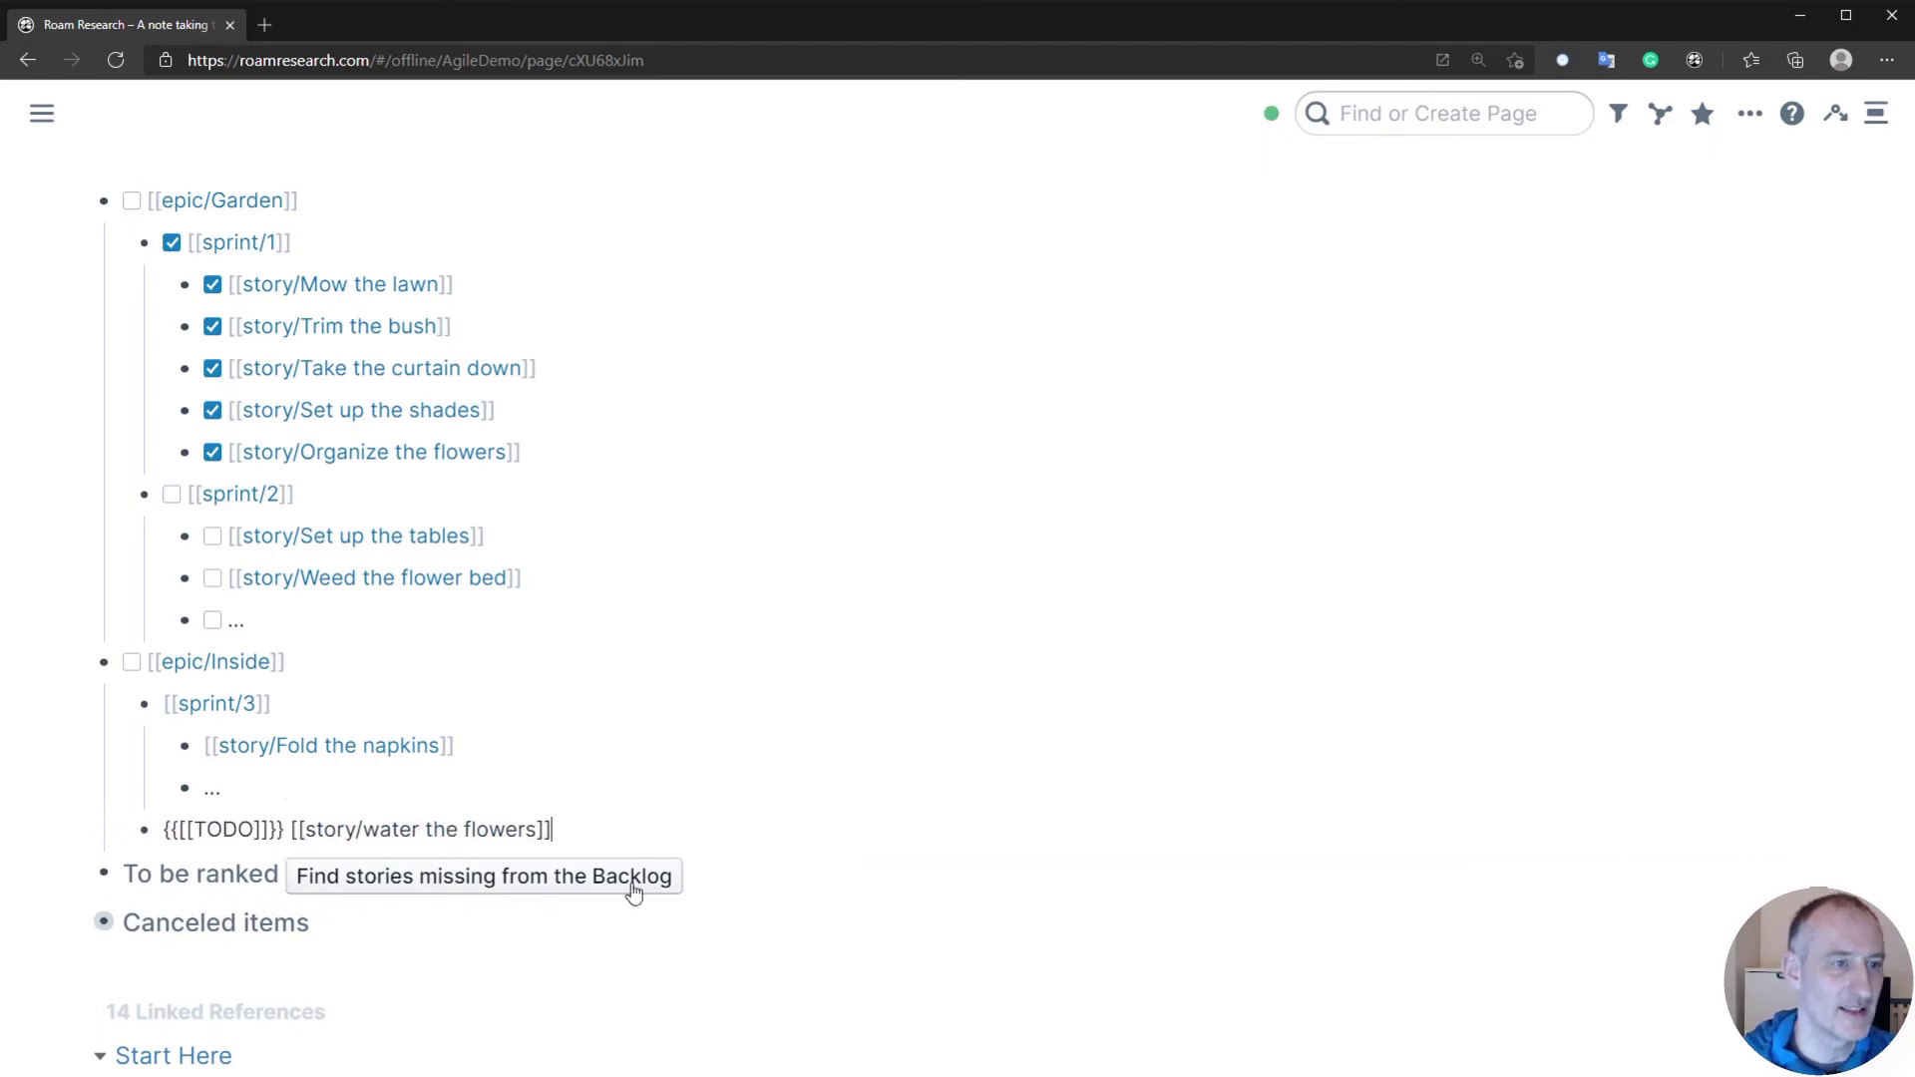
key("alt+shift+Up")
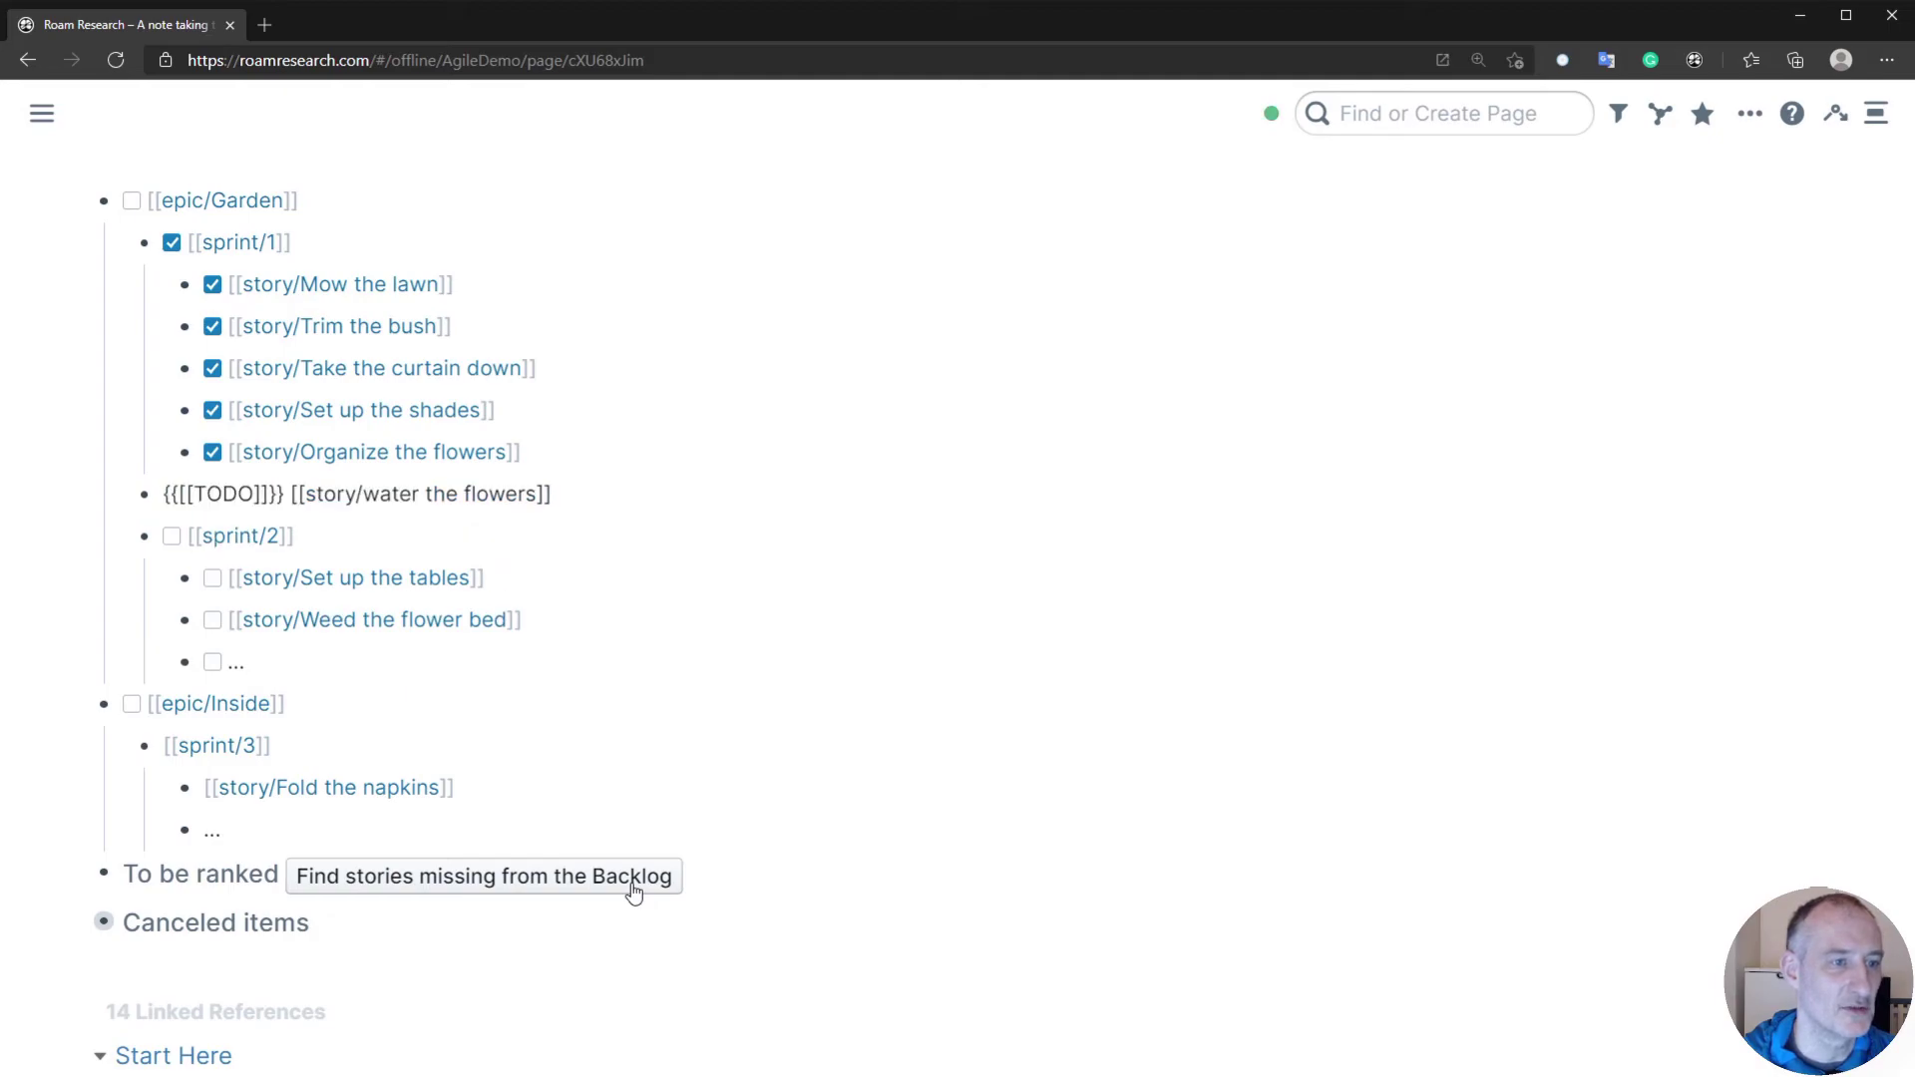
key("alt+shift+Down")
key("Tab")
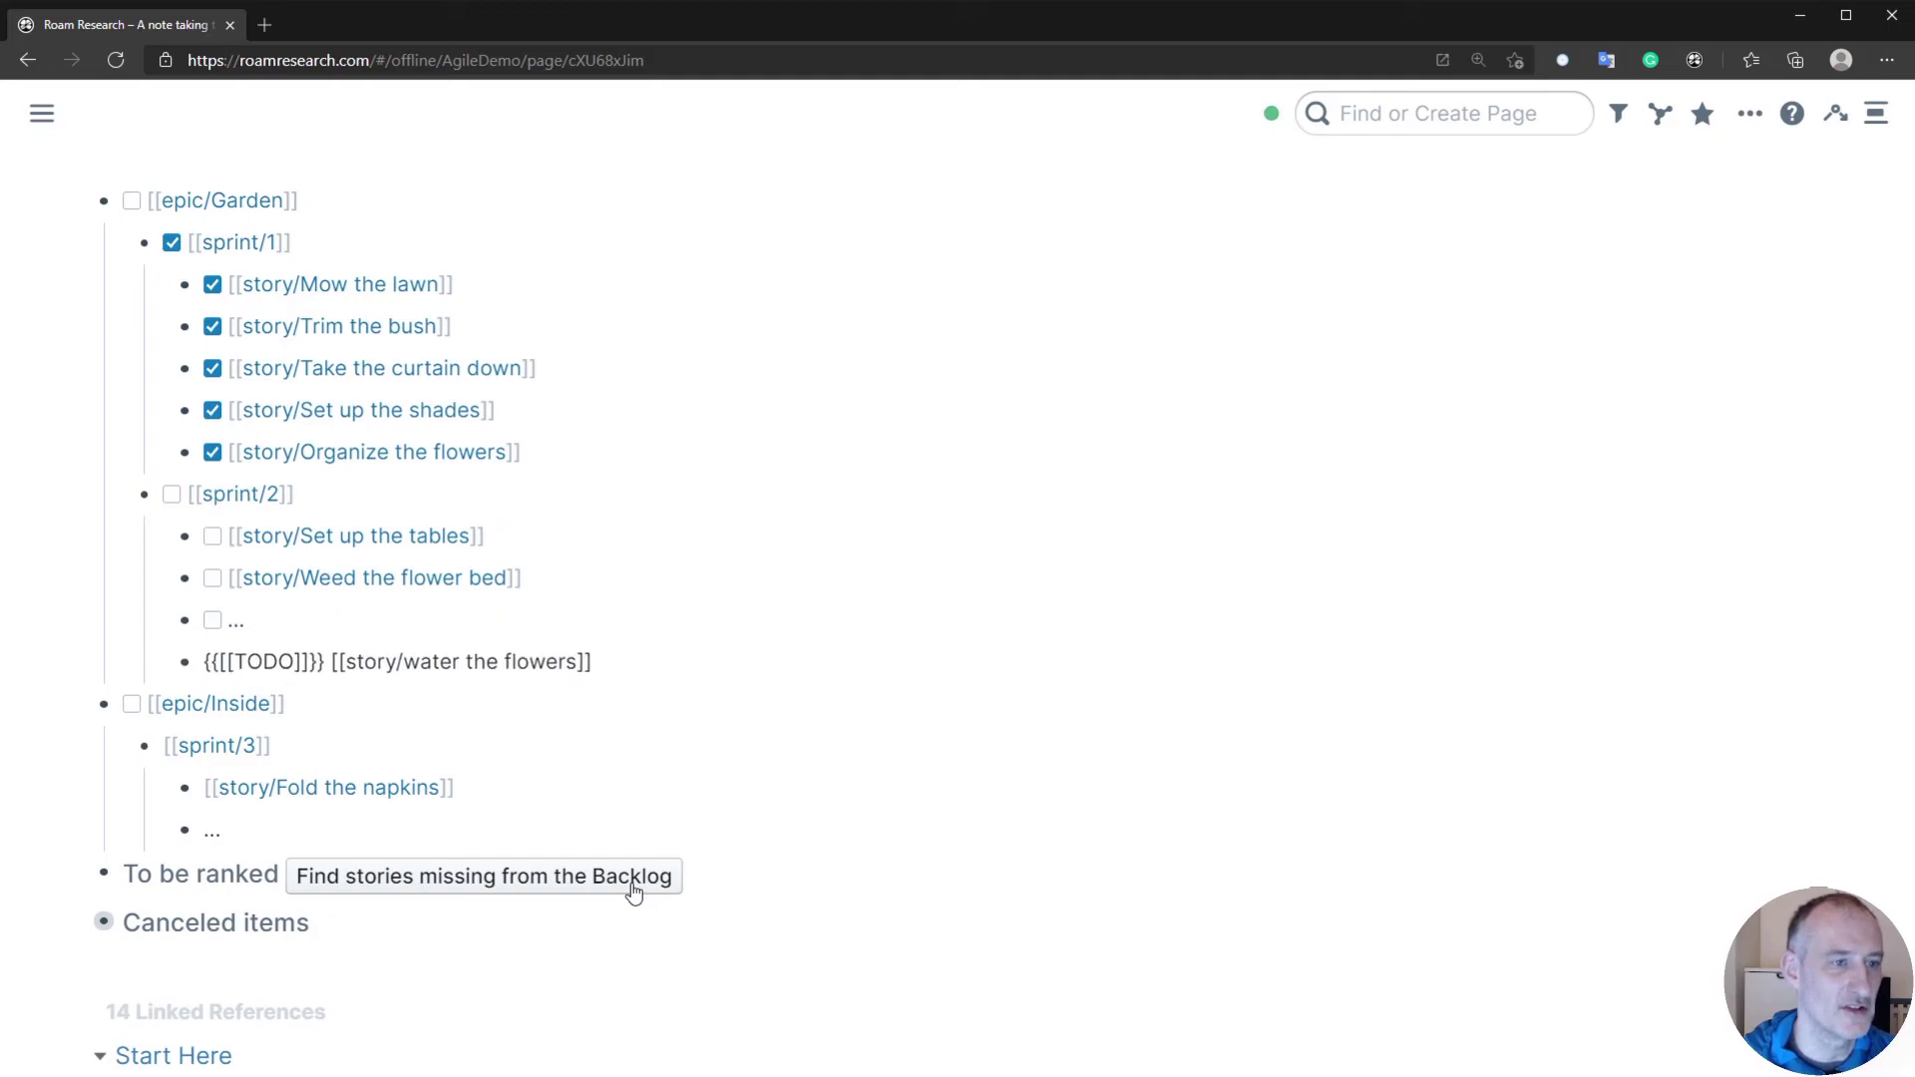
key("alt+shift+Up")
left_click(1172, 717)
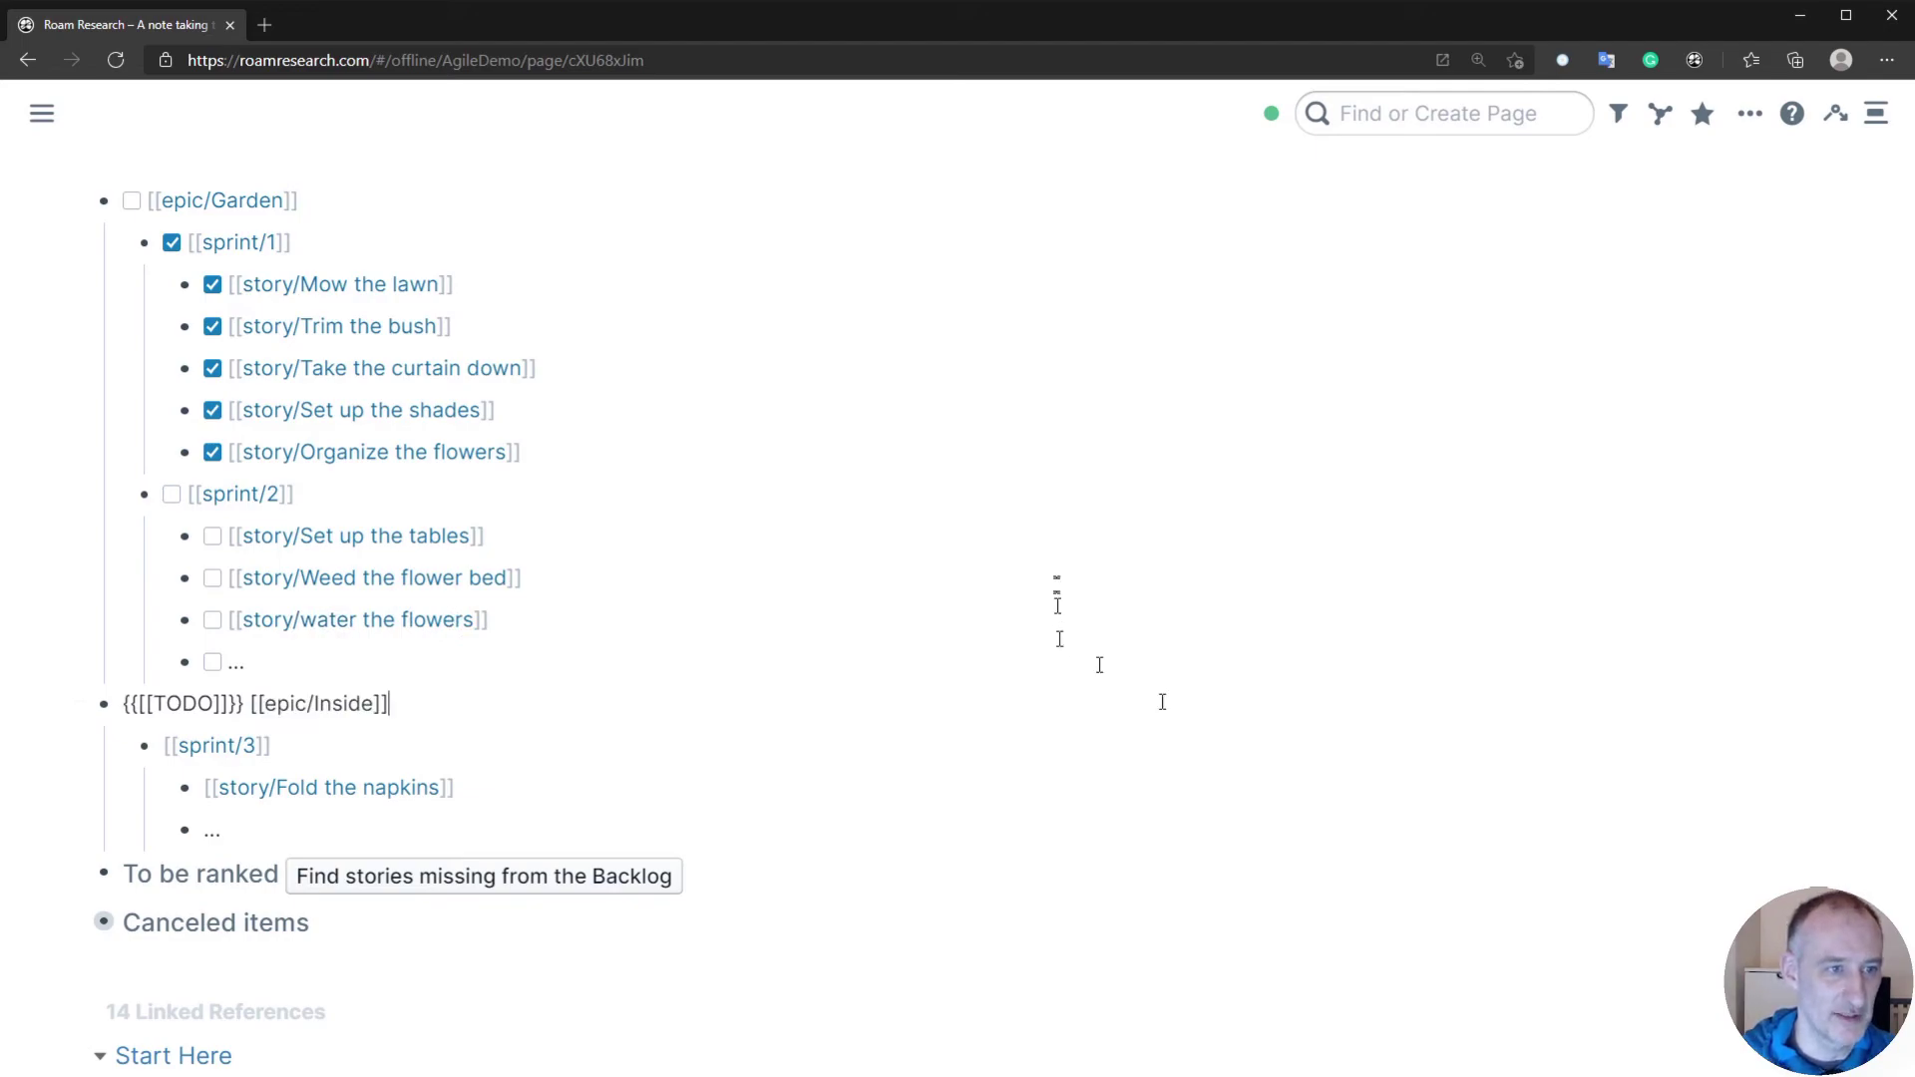
left_click(910, 601)
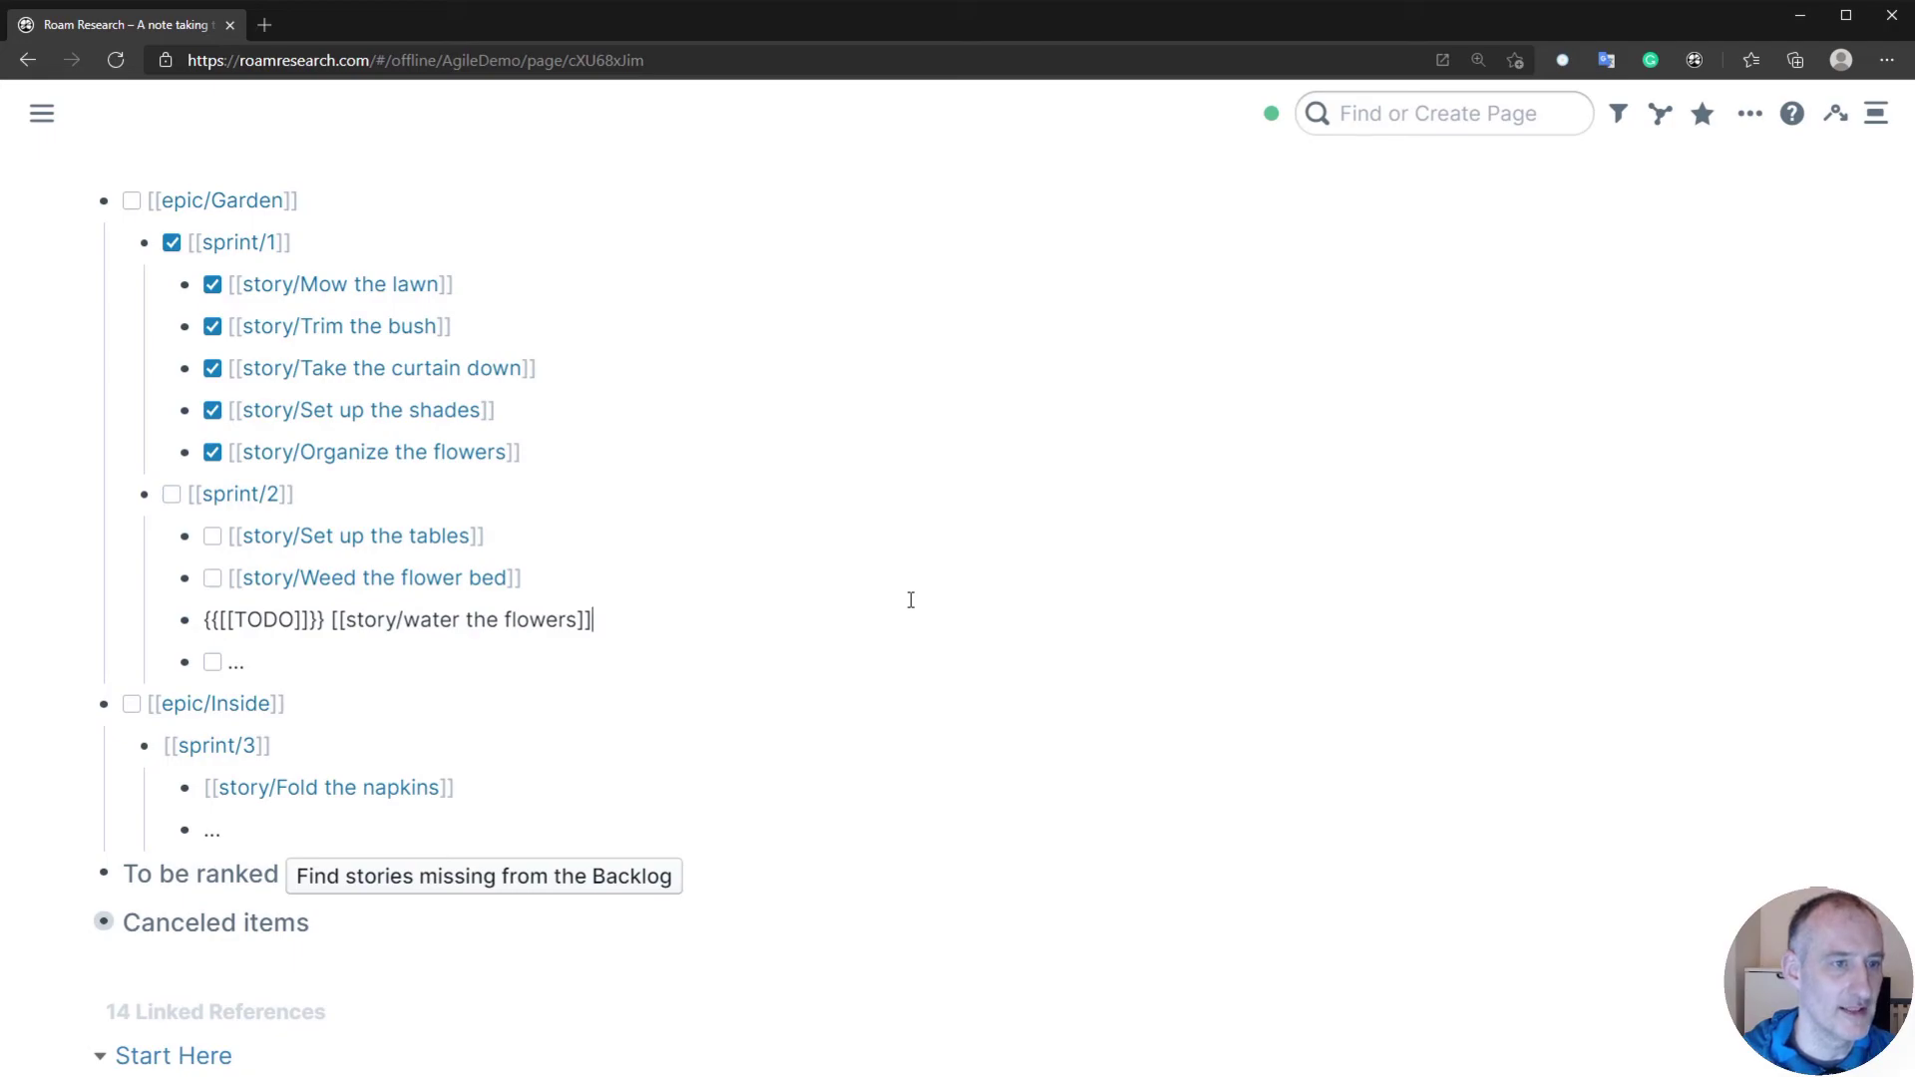
- Move story/water the flowers out of sprint/2 into sprint/3 under epic/Inside, directly below story/Fold the napkins
key("alt+shift+Down")
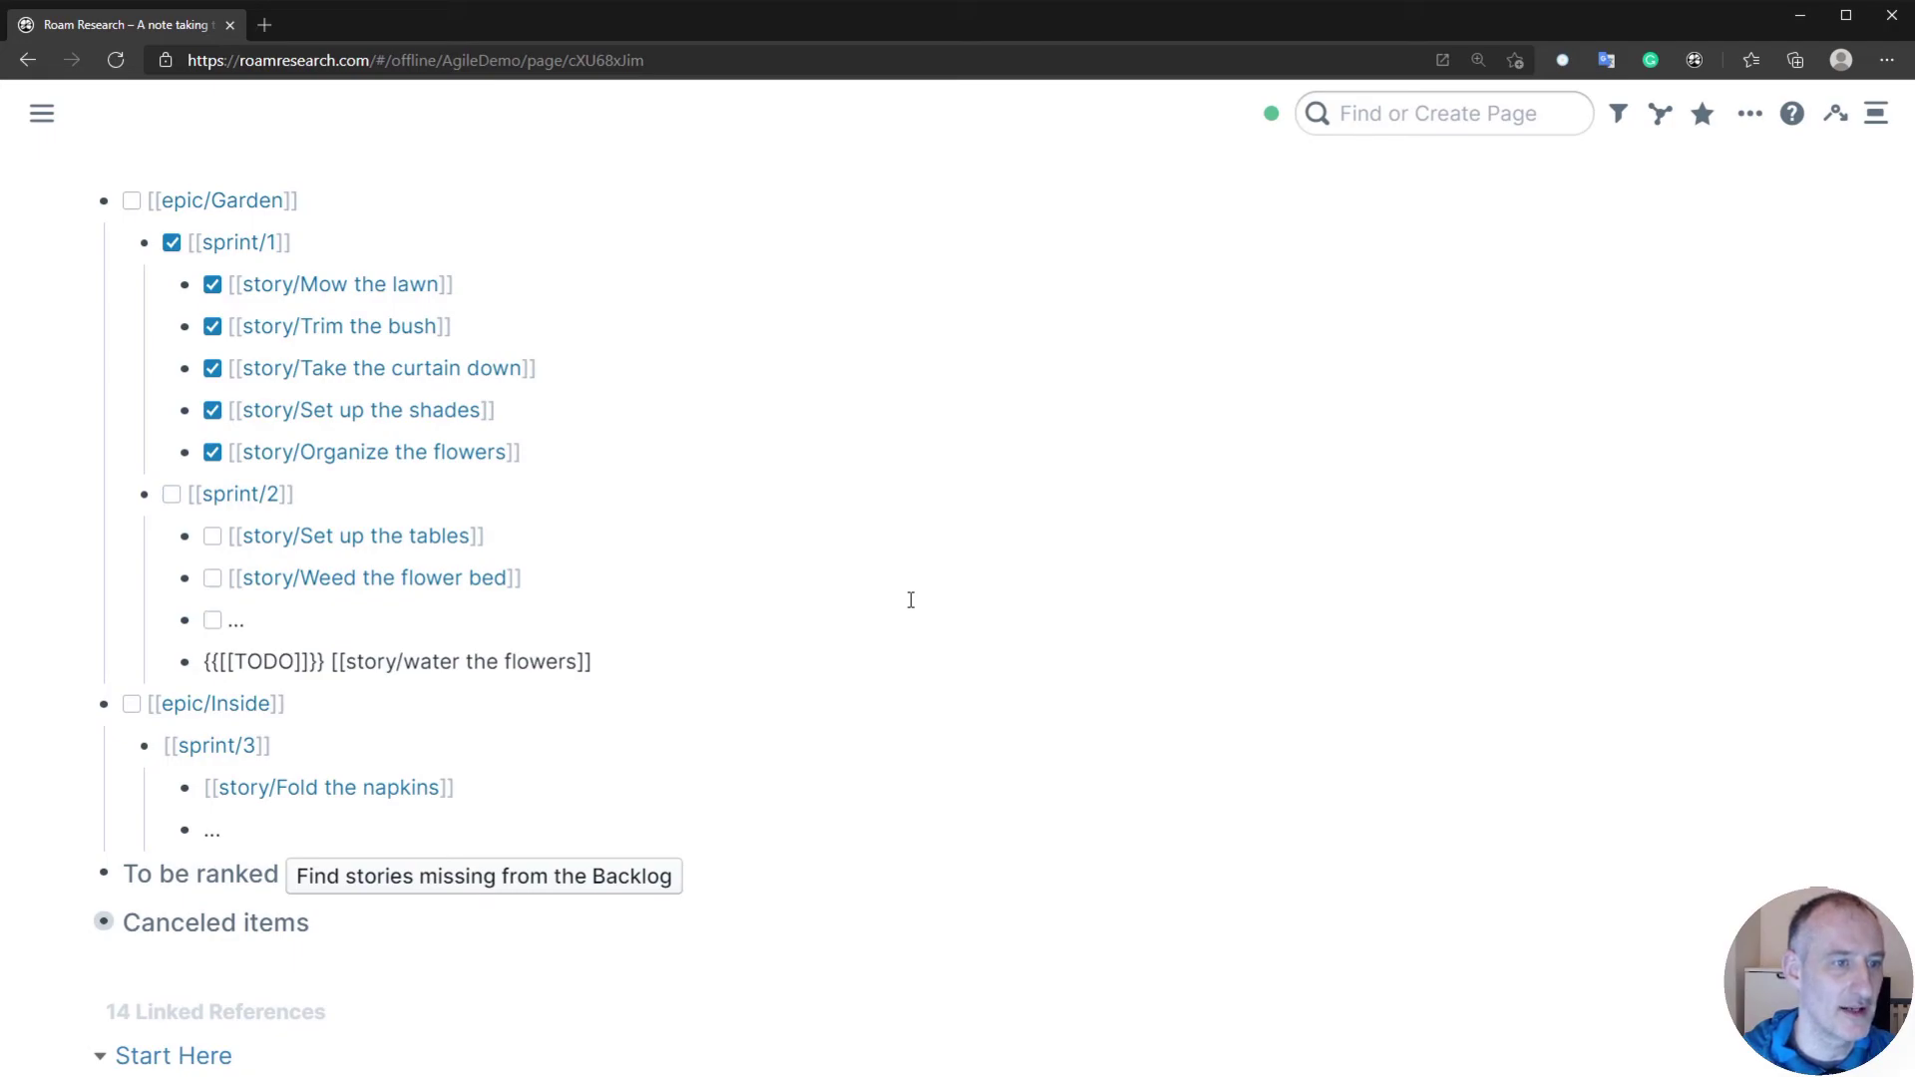
key("shift+Tab")
key("alt+shift+Down")
key("alt+shift+Down")
key("Tab")
key("alt+shift+Up")
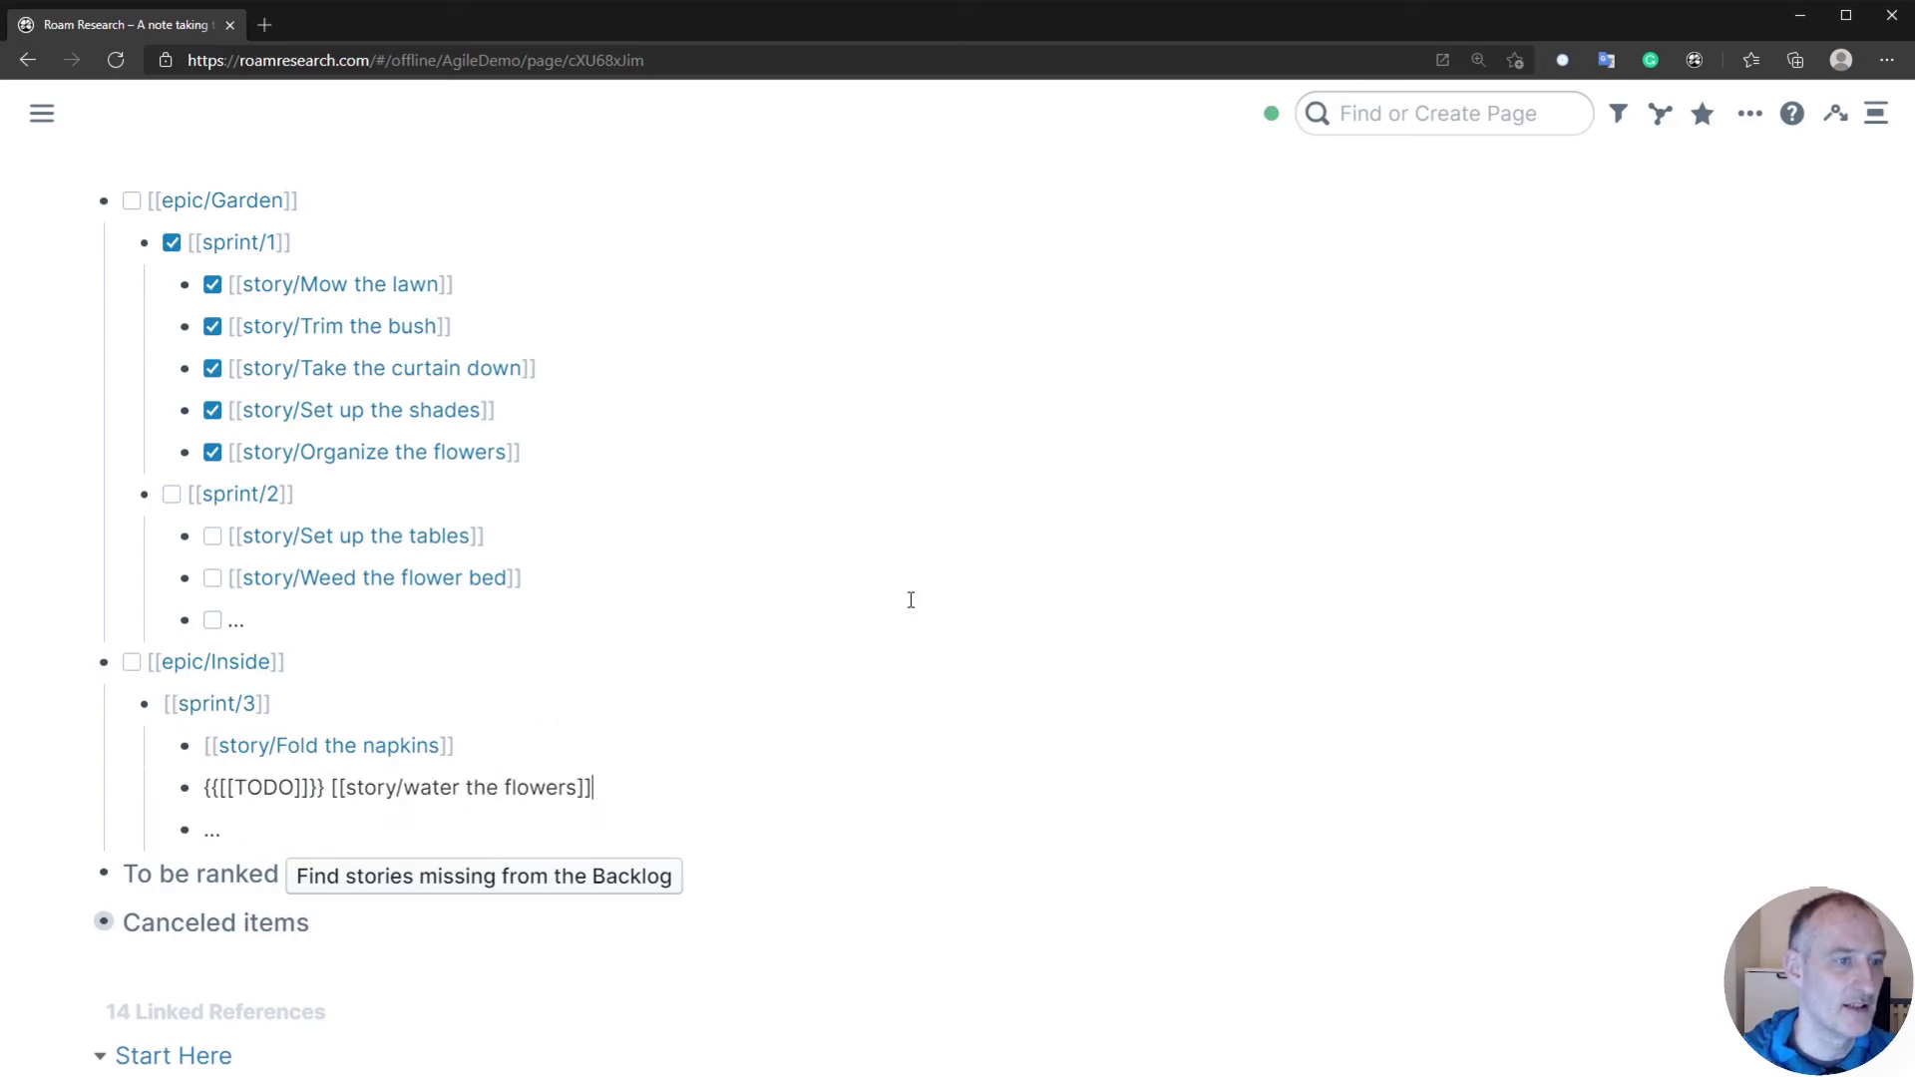
left_click(1117, 452)
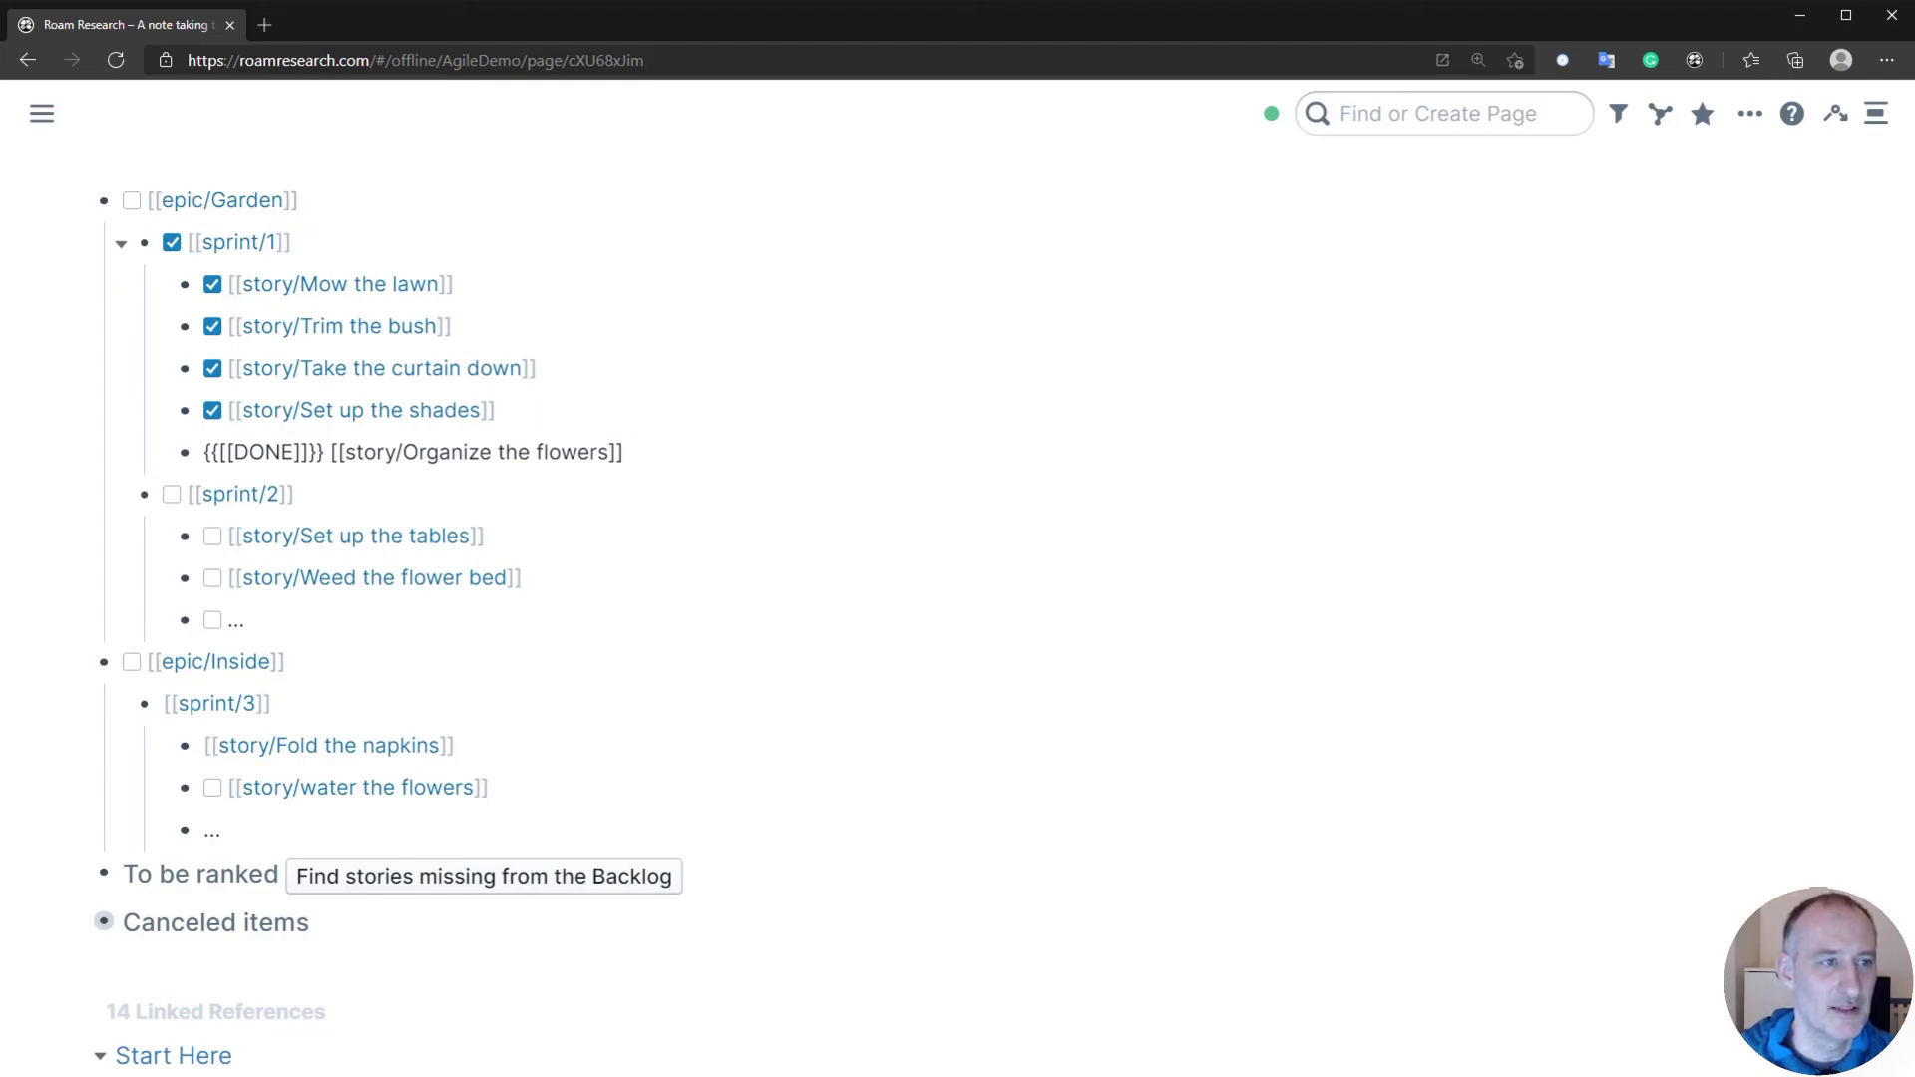
- Open the Start Here page and review the steps listed under Getting started with using the template
mouse_move(40, 113)
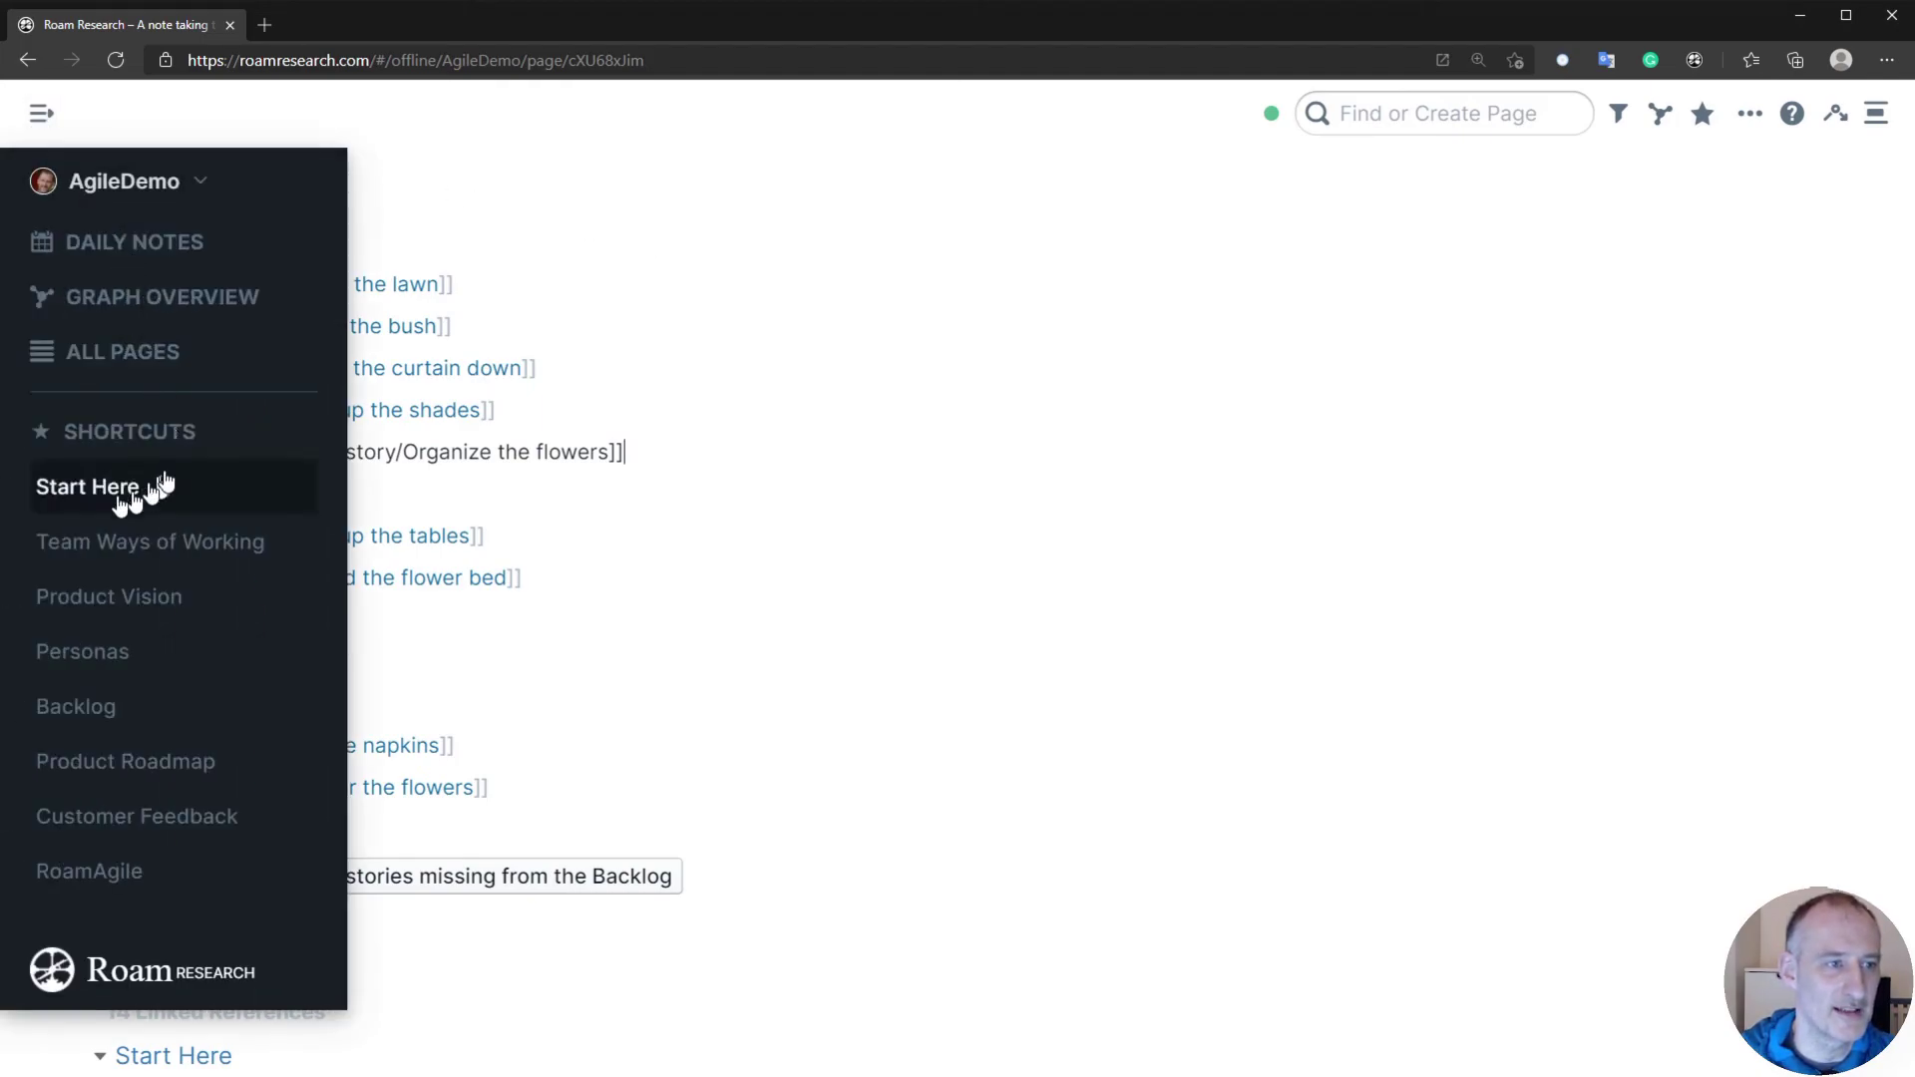
left_click(79, 498)
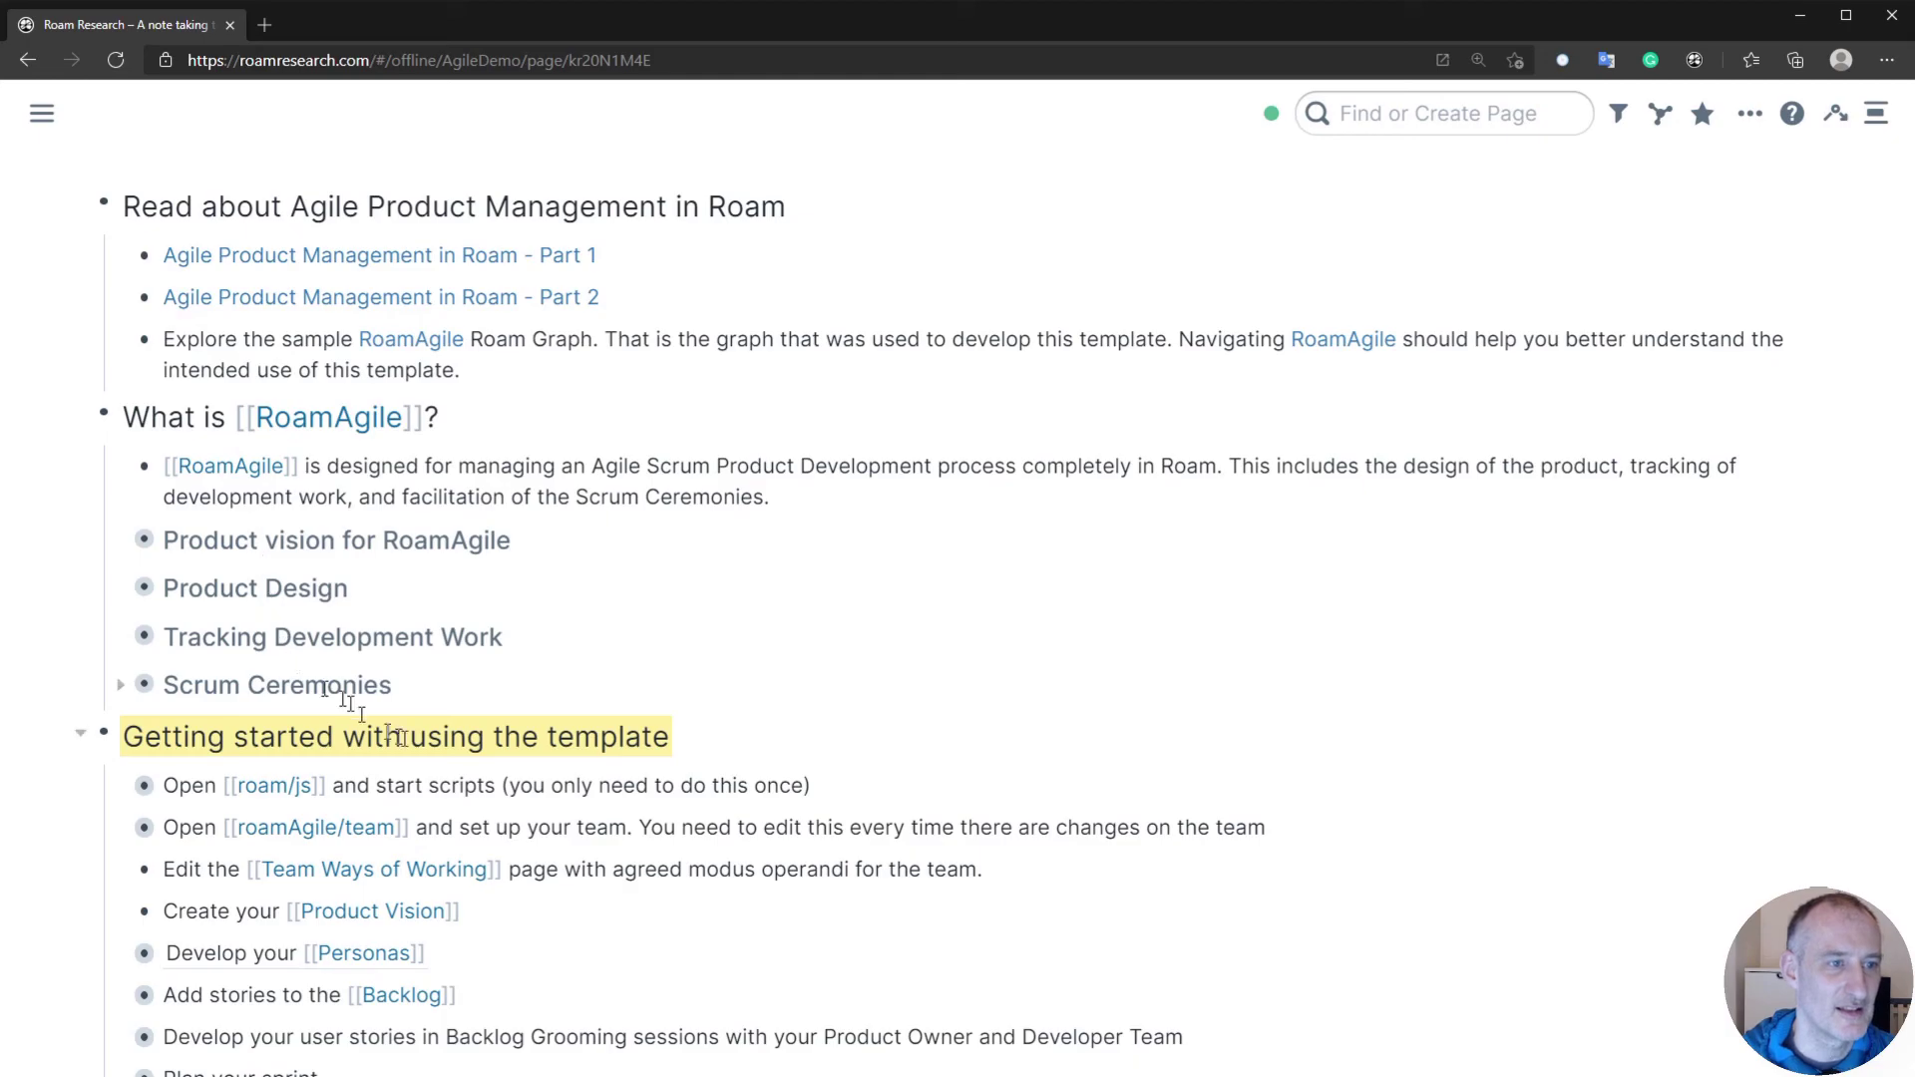
scroll(359, 688, "down", 1)
scroll(353, 695, "down", 1)
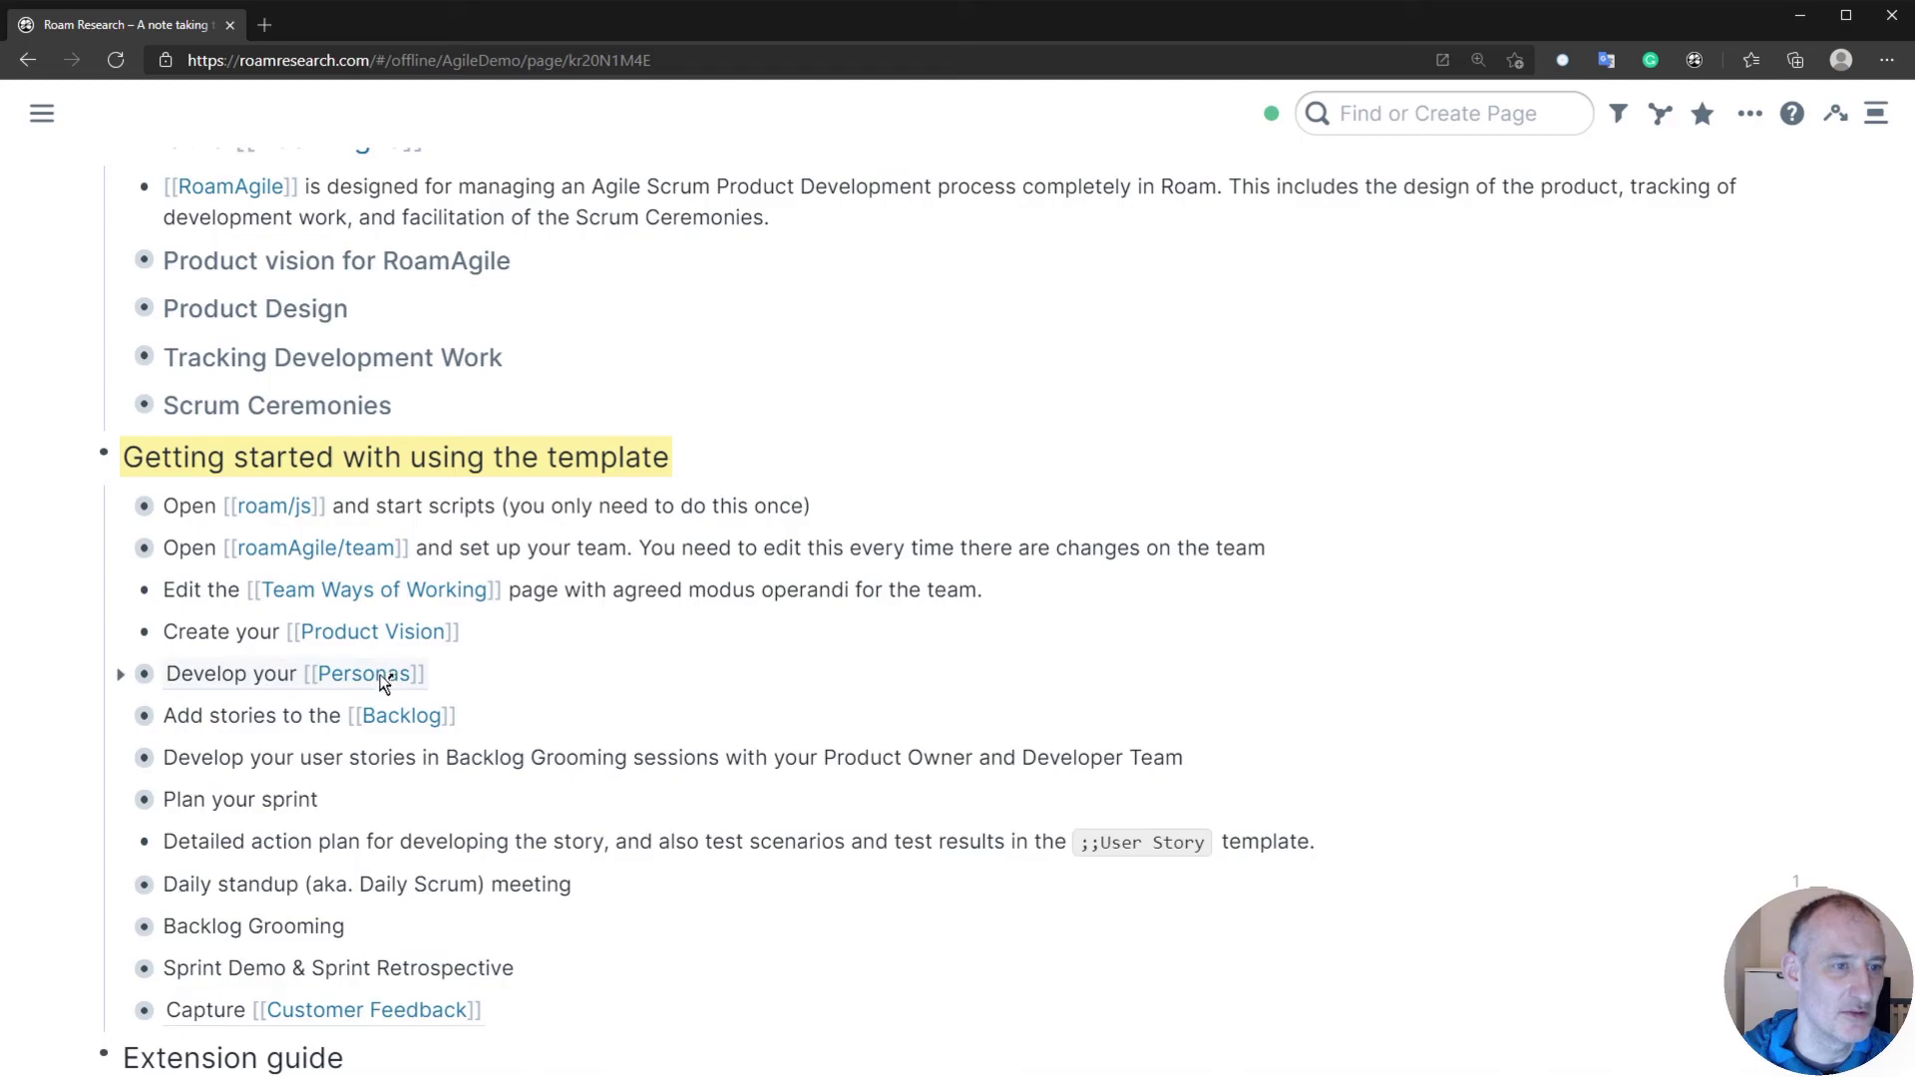
scroll(389, 678, "down", 3)
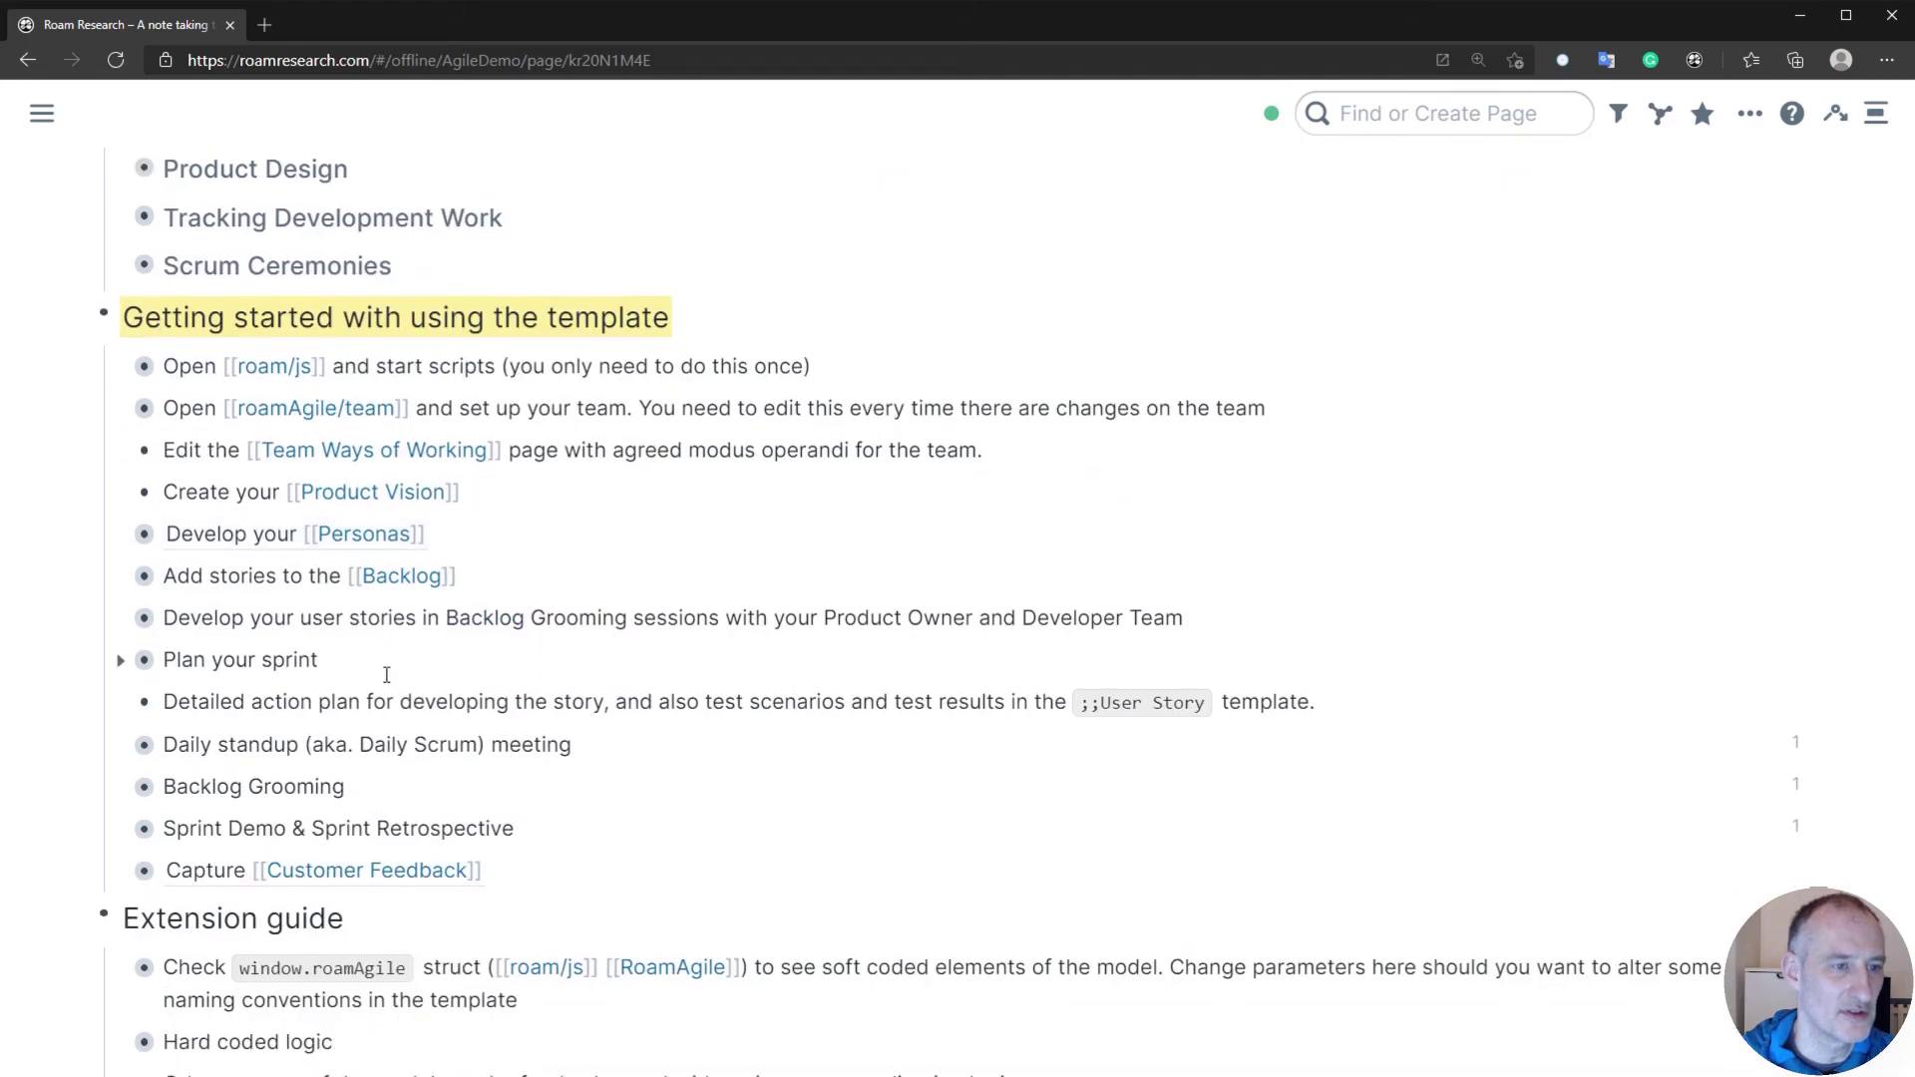
scroll(962, 846, "down", 1)
scroll(812, 795, "down", 1)
scroll(224, 555, "up", 6)
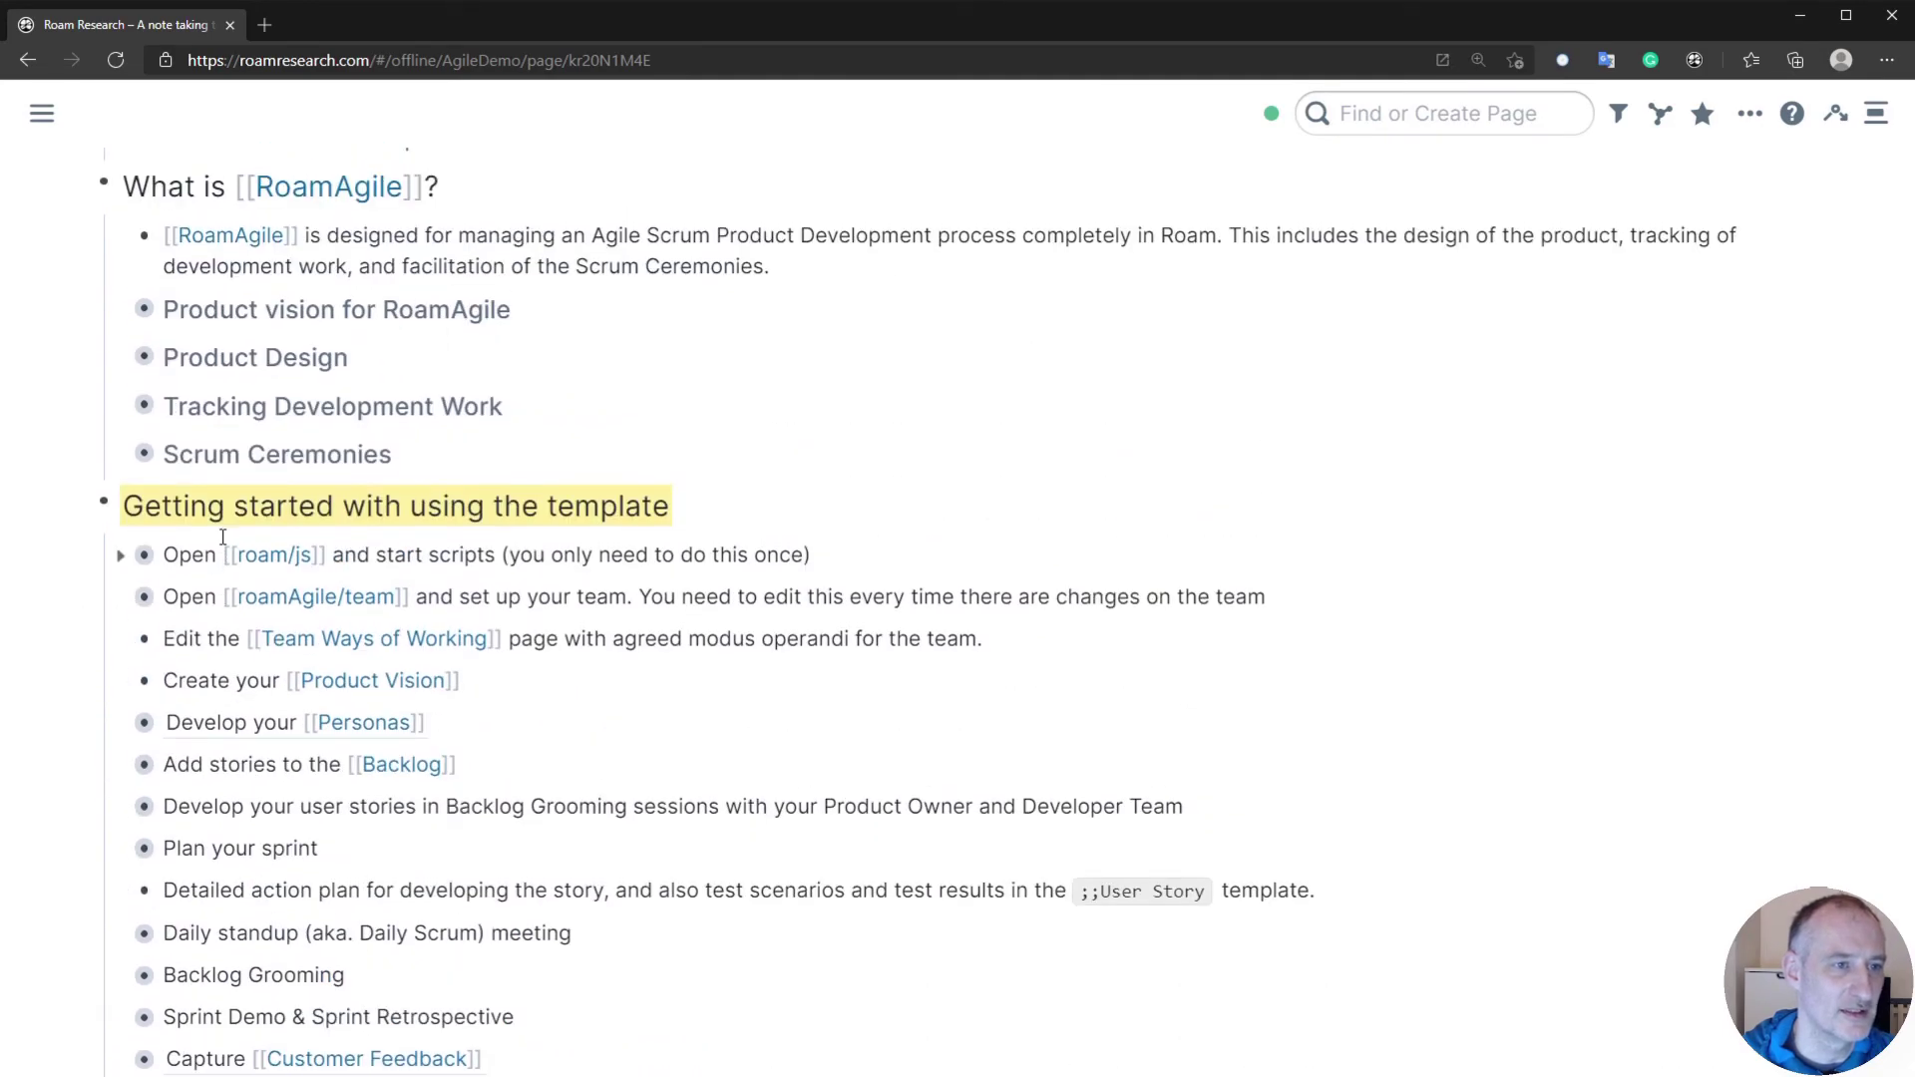
- Open the Product Vision page from the getting-started list and insert a {{mermaid}} component in the empty block below the vision board
left_click(385, 690)
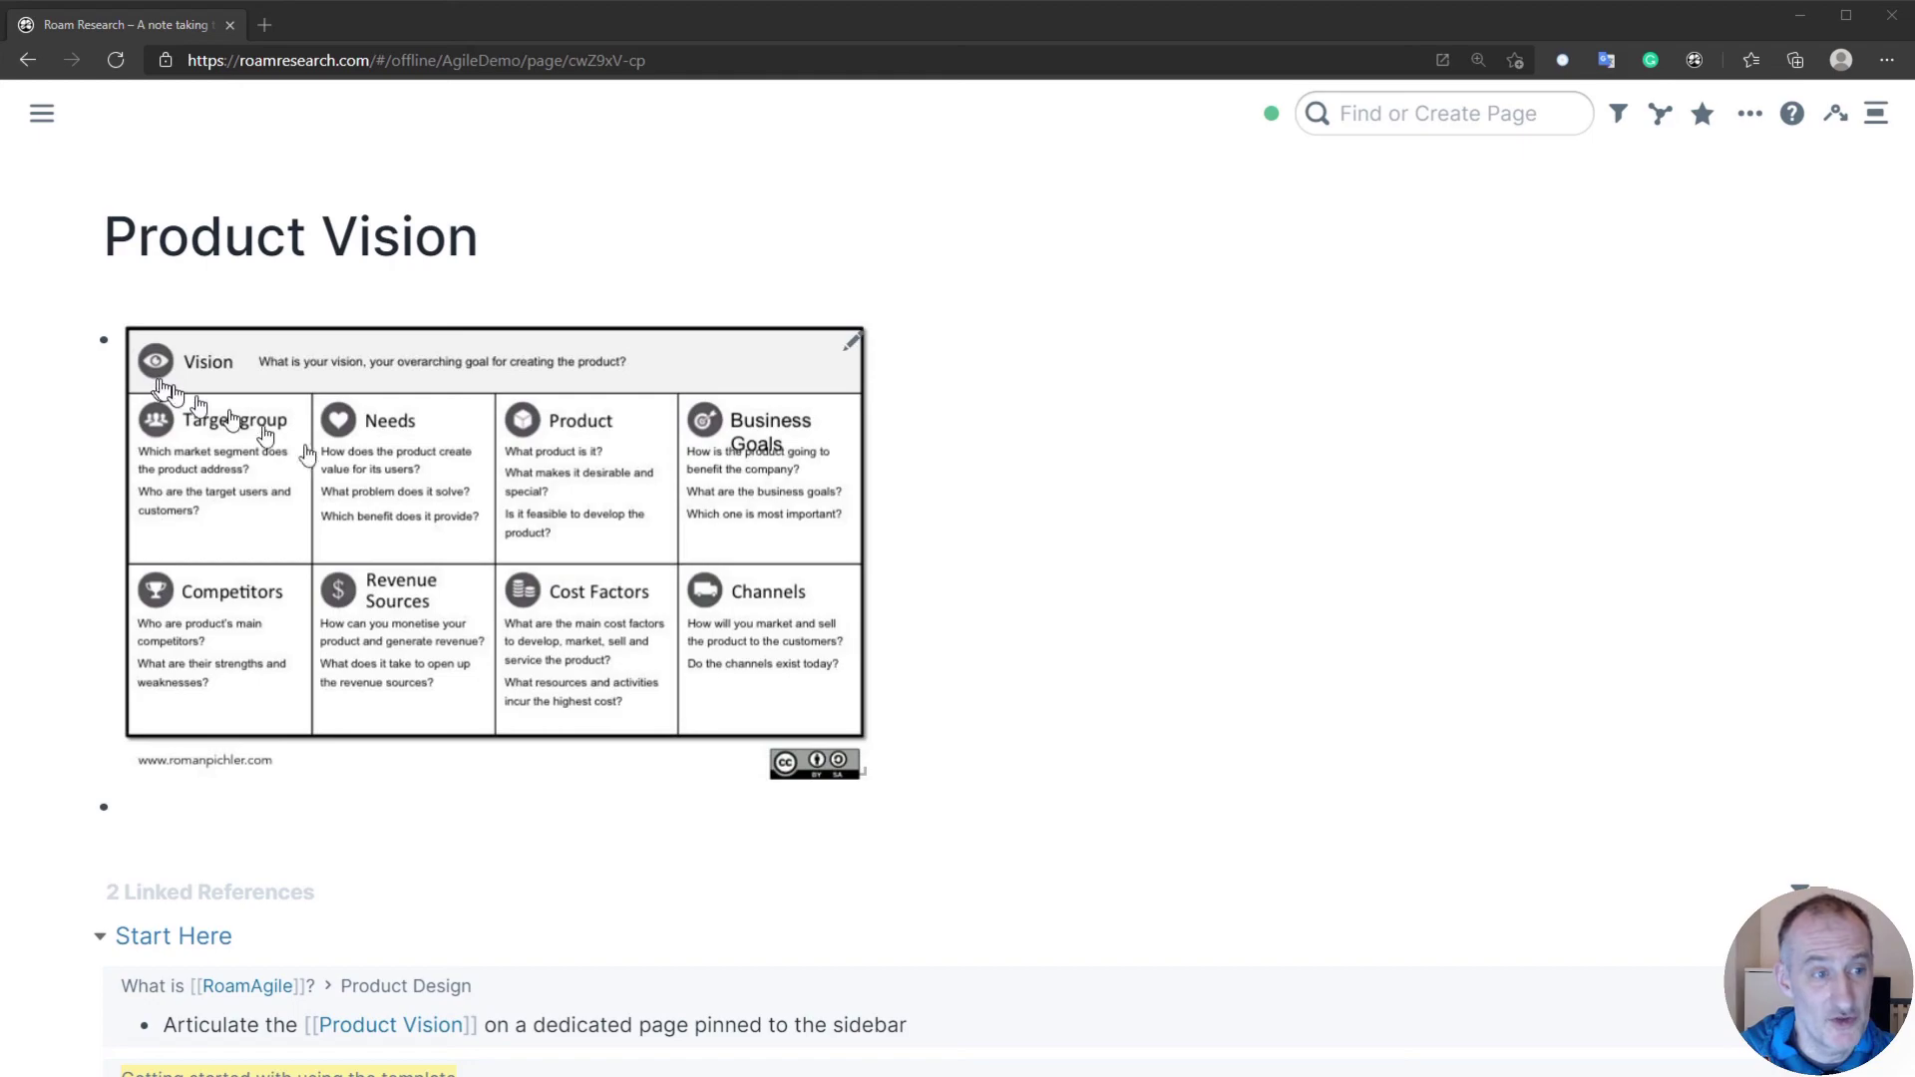
left_click(174, 823)
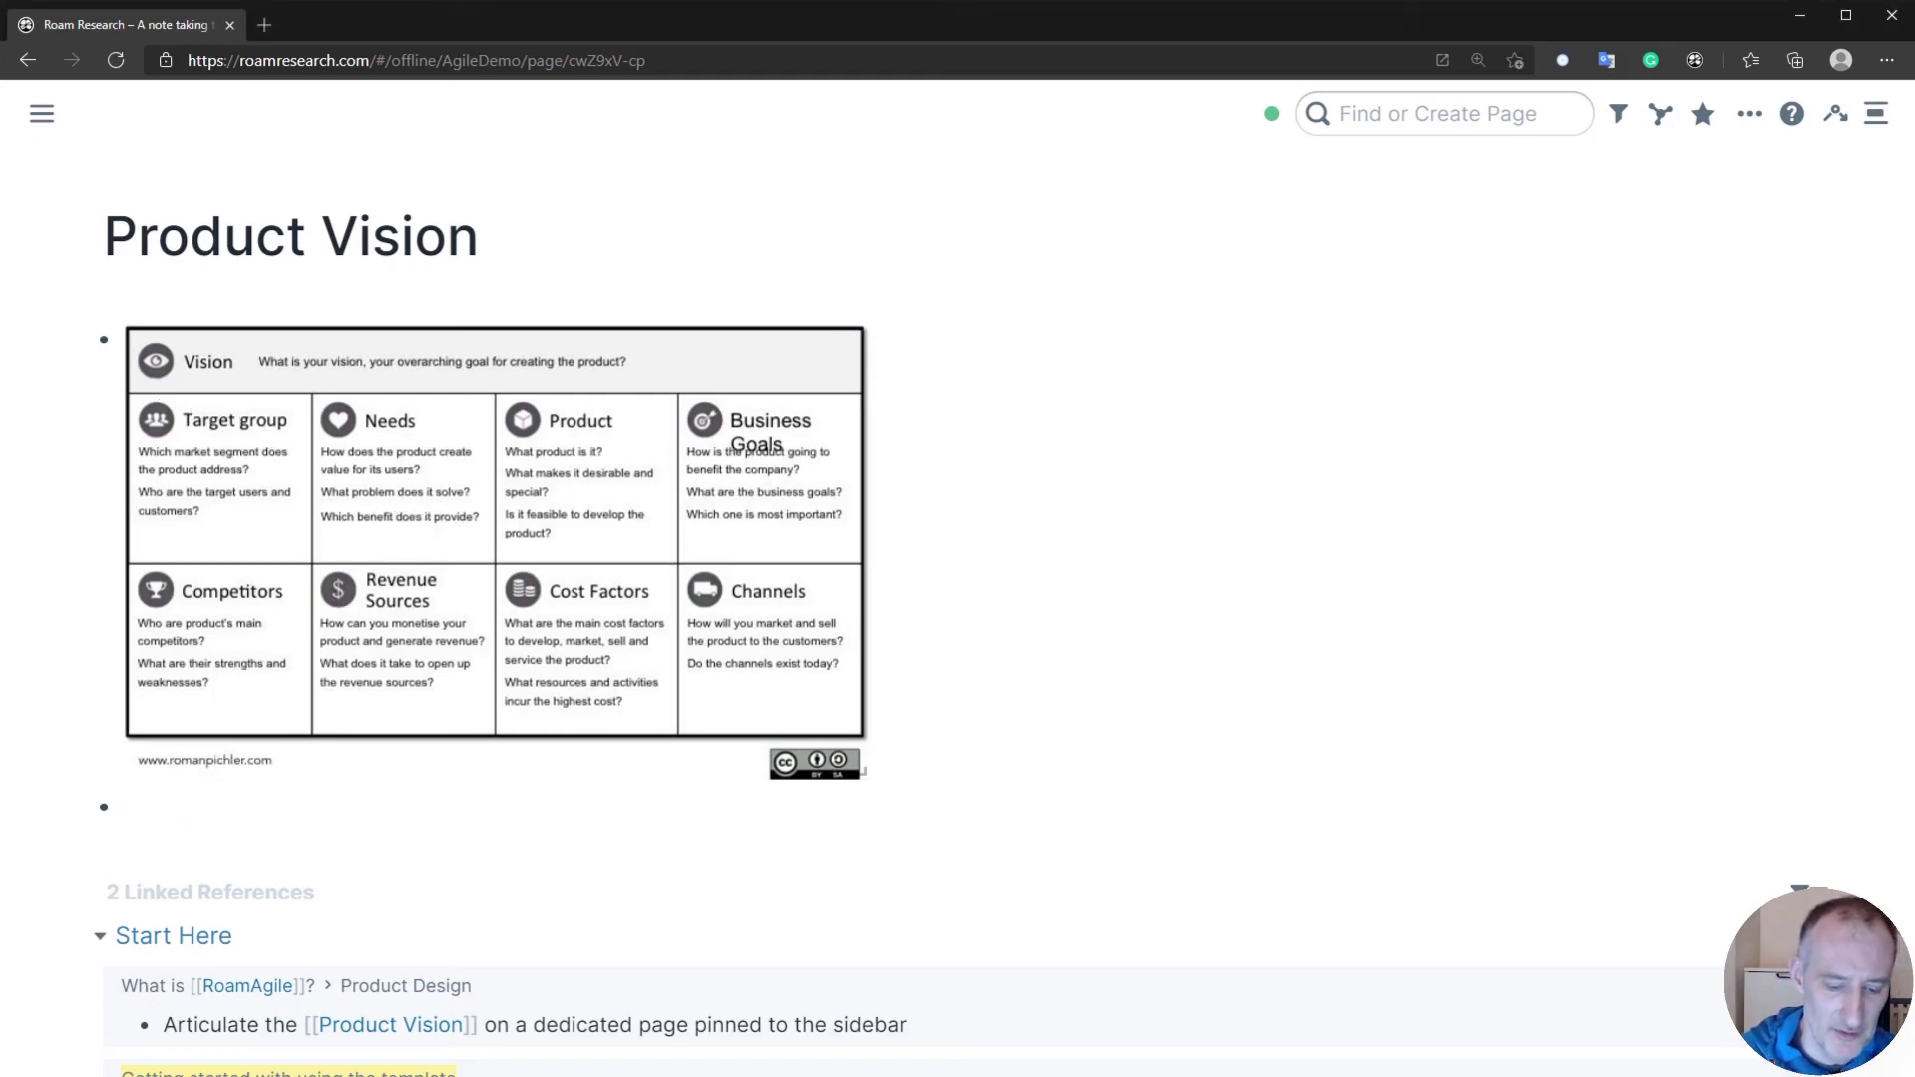
type("{{mermaid0")
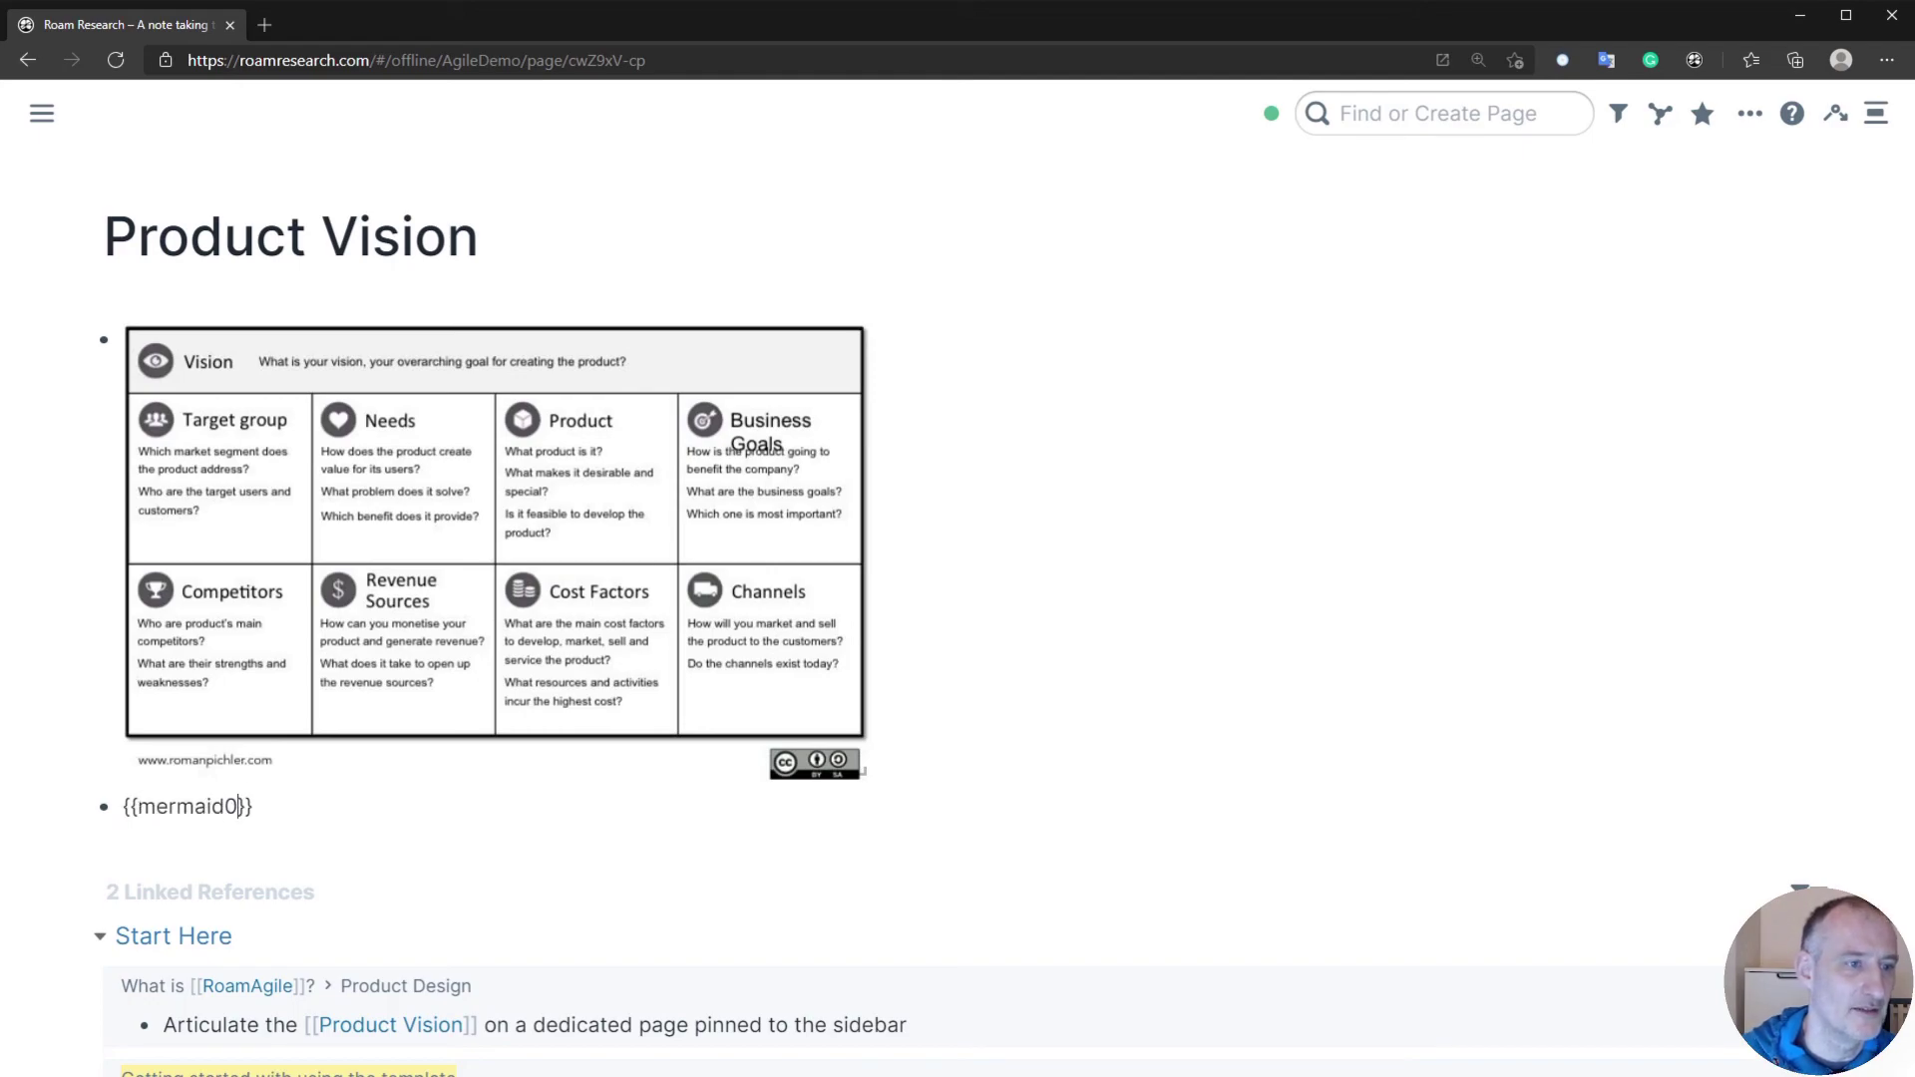
key("BackSpace")
key("End")
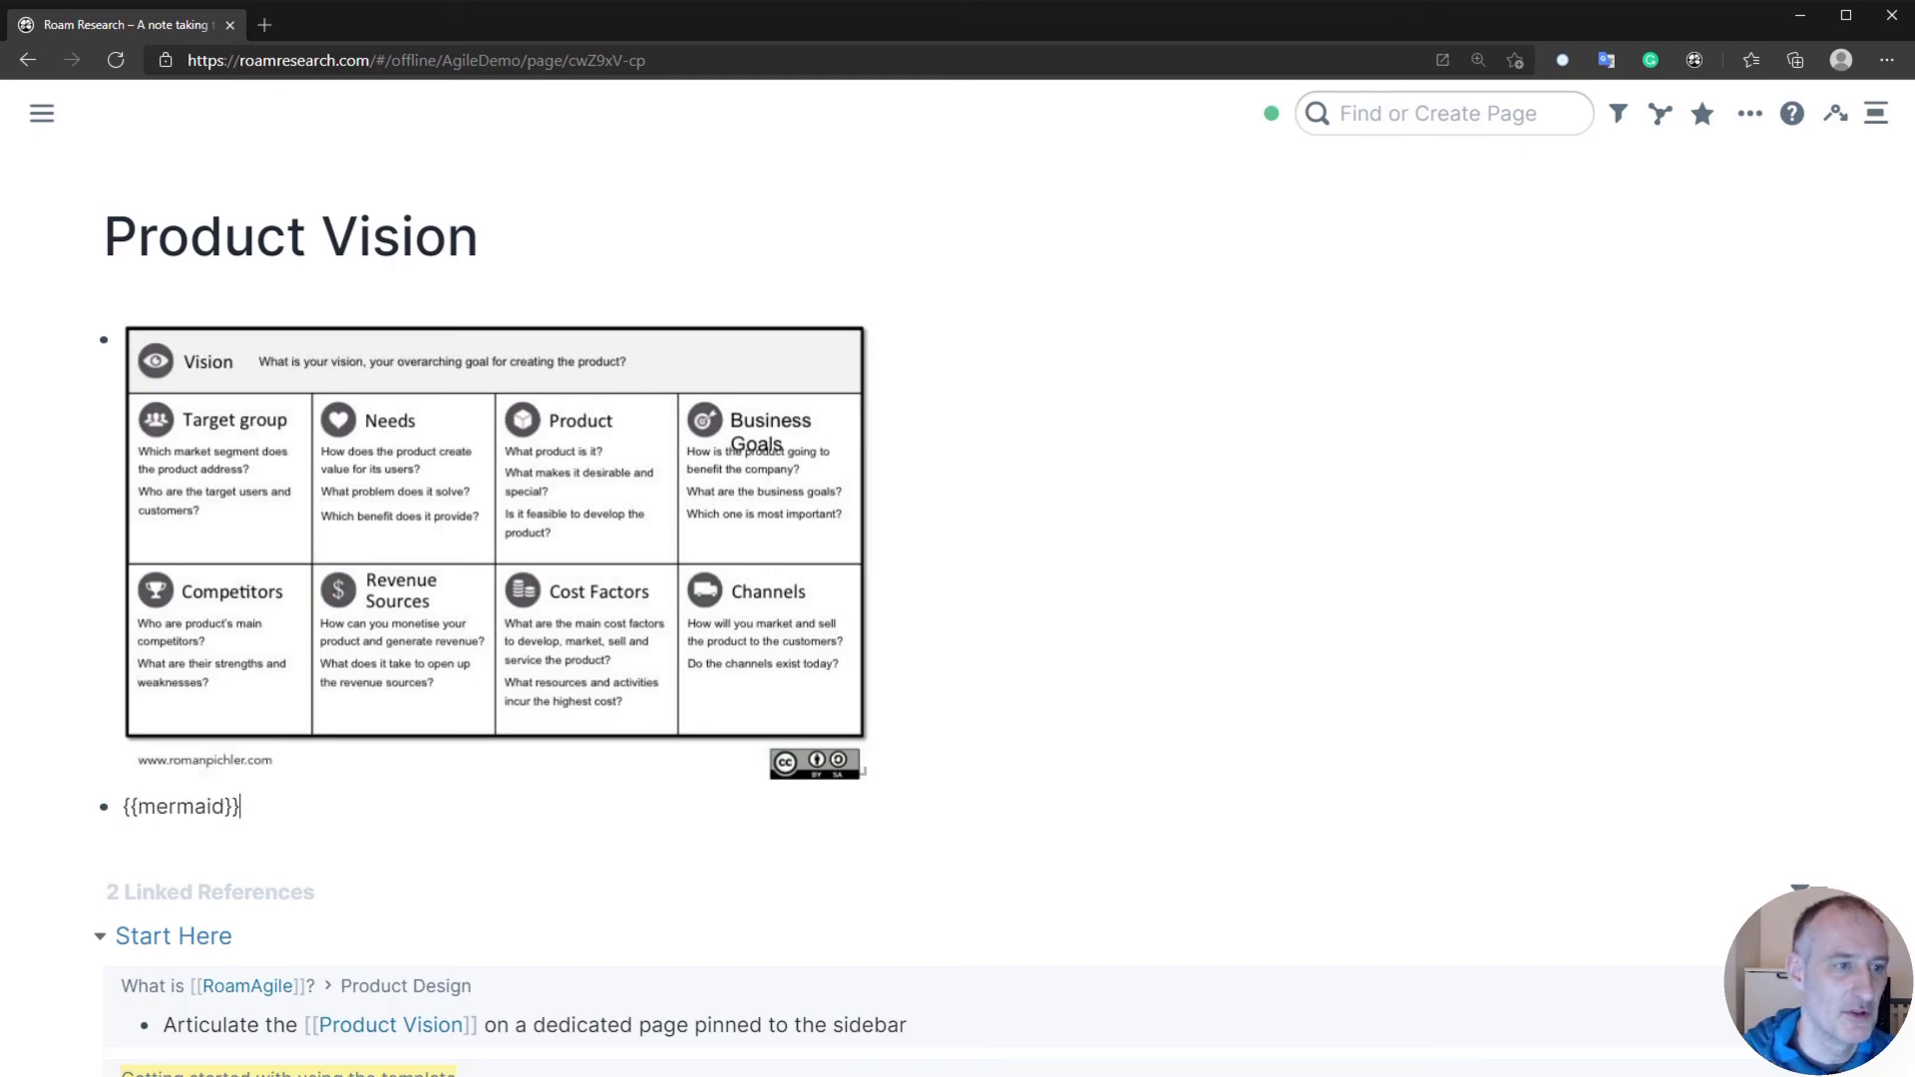
key("Escape")
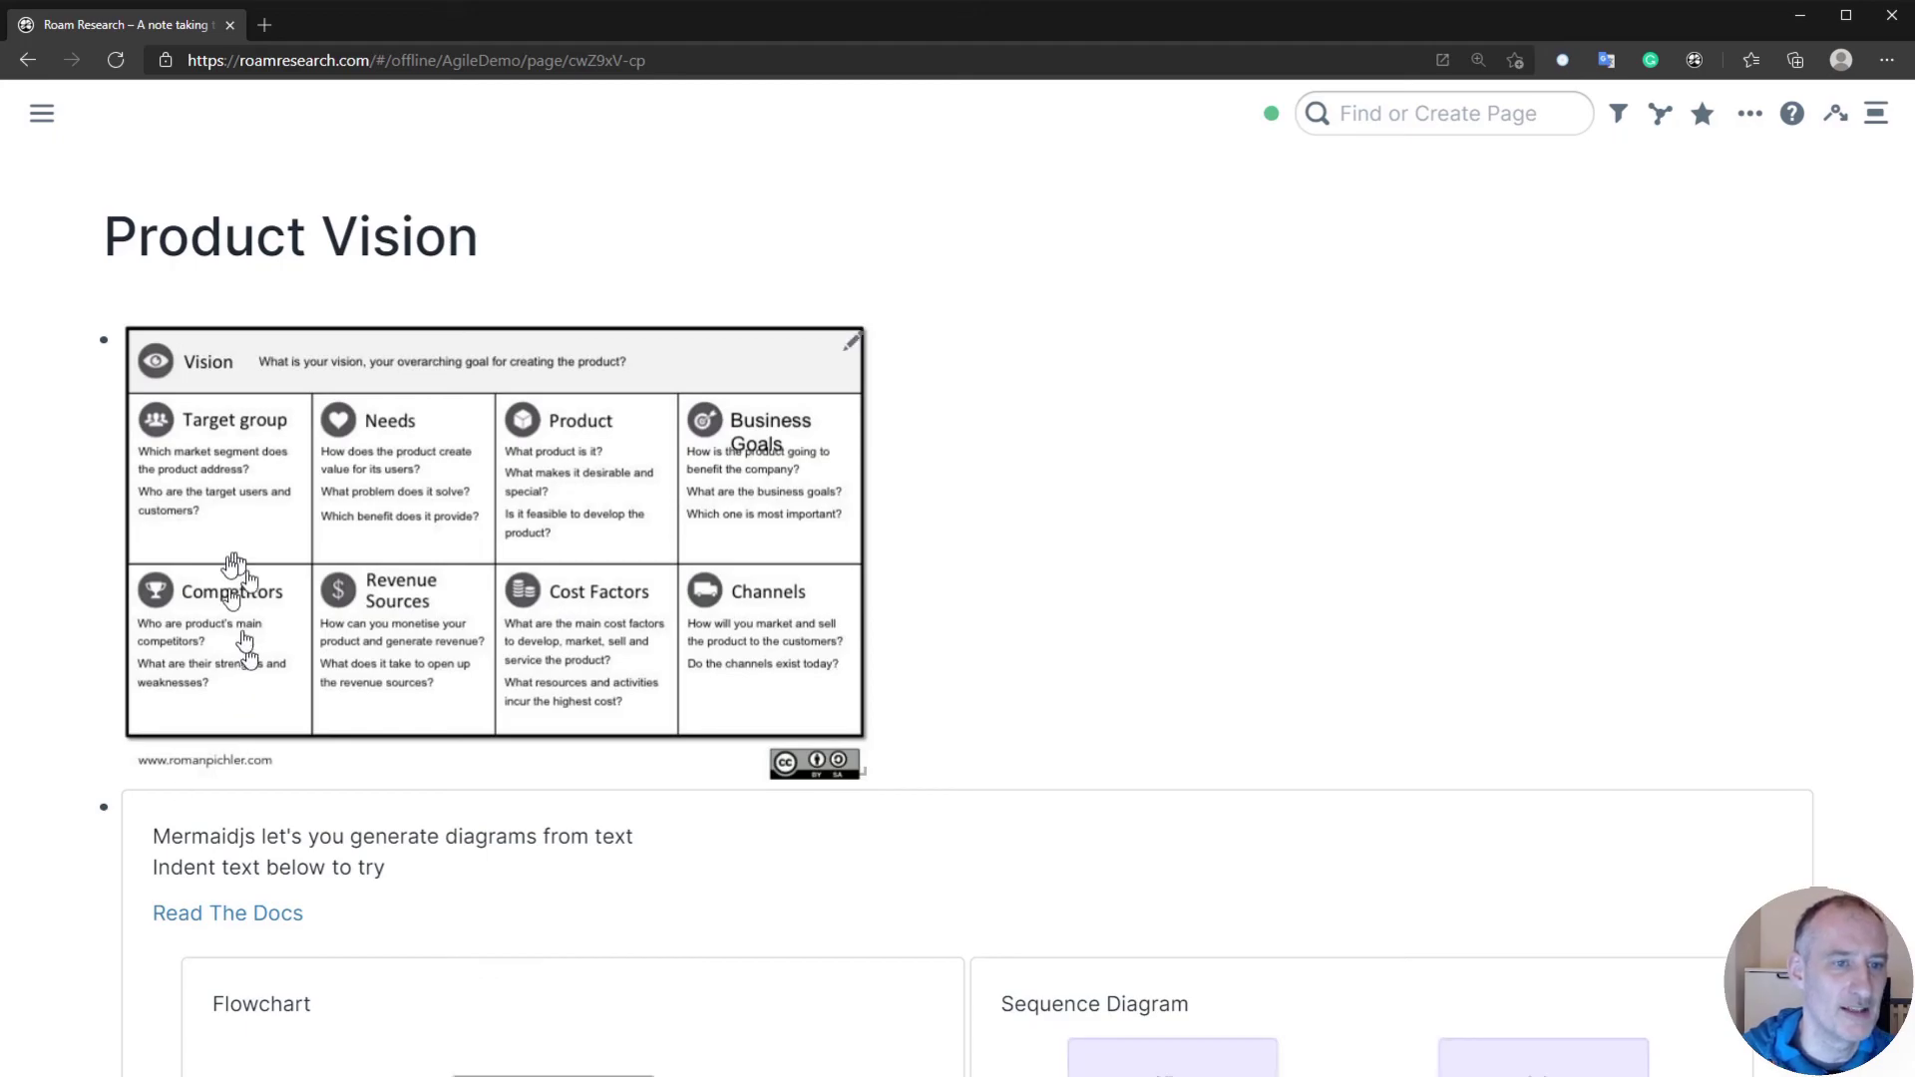
- Nest Mermaid journey code titled My working day under the component, with sections Go to work and Go home and their scored tasks
scroll(464, 635, "down", 4)
scroll(659, 544, "down", 10)
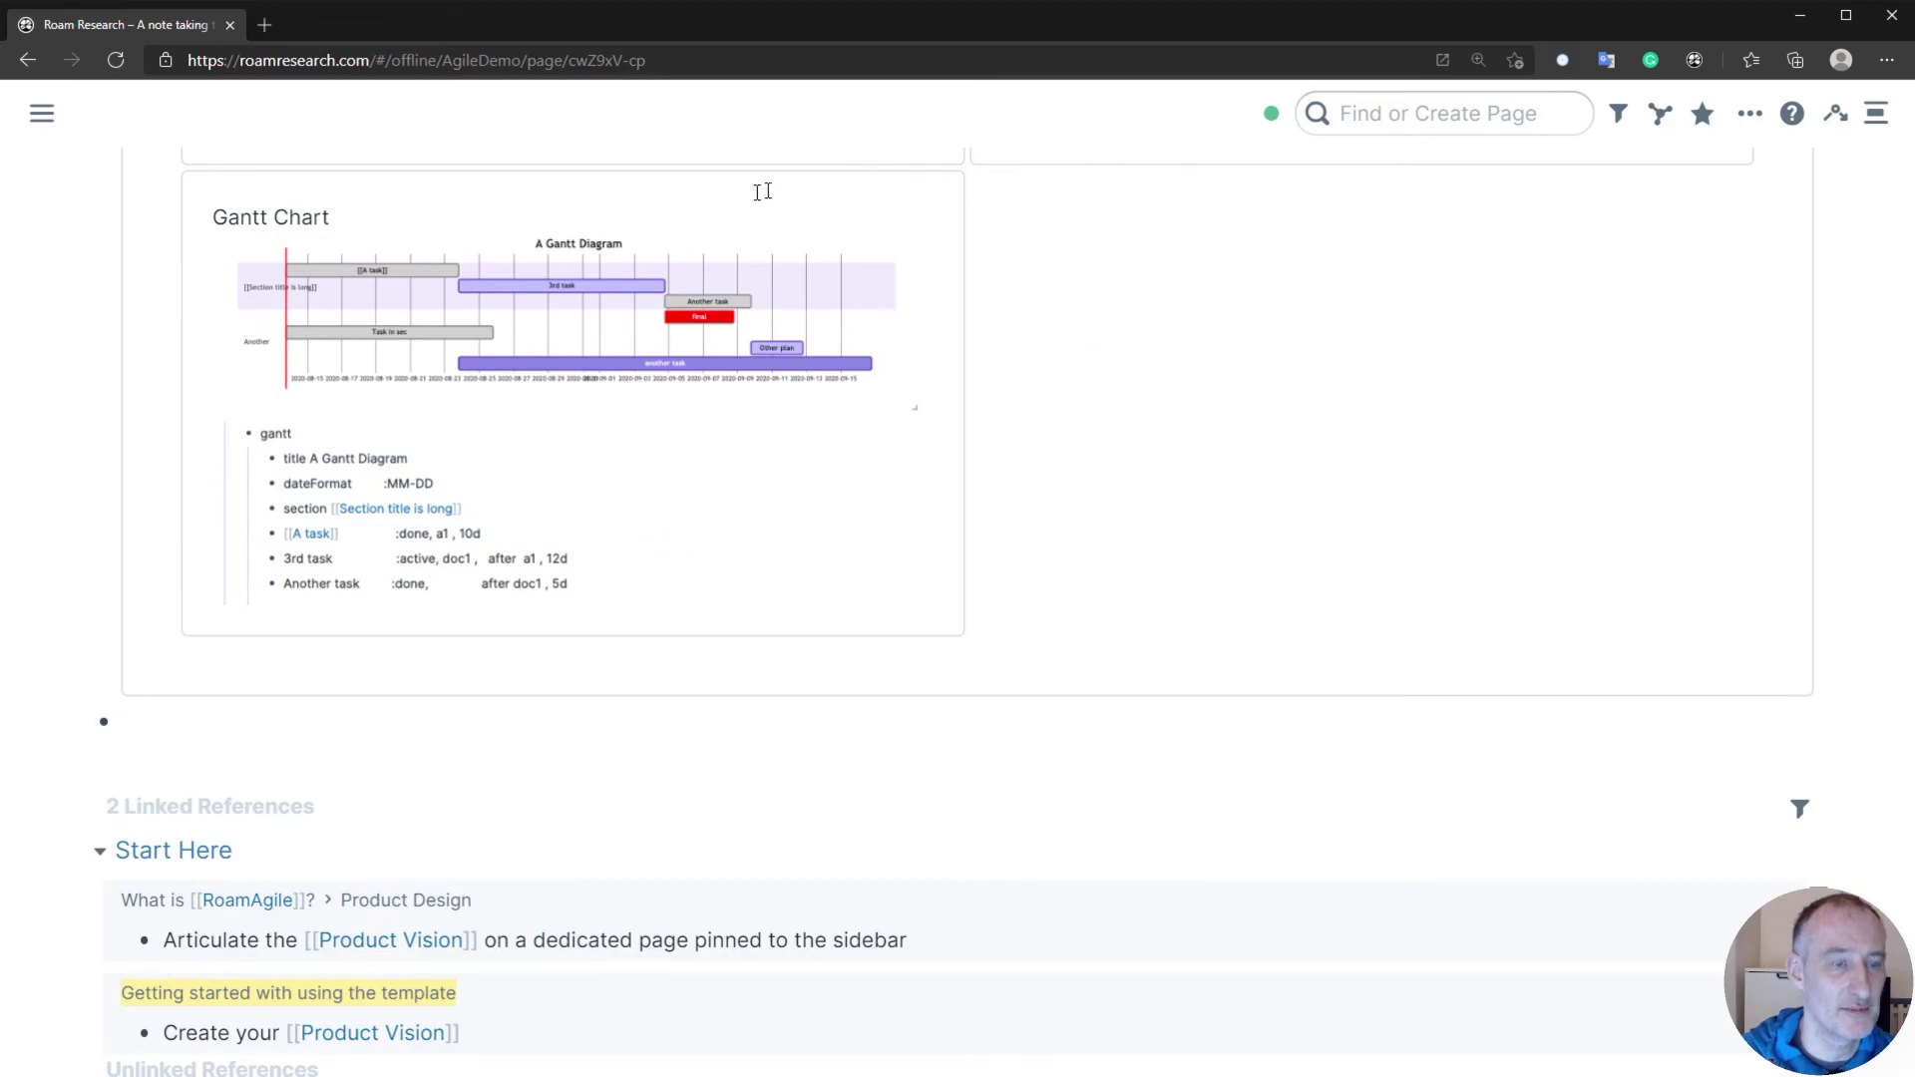
scroll(791, 471, "up", 7)
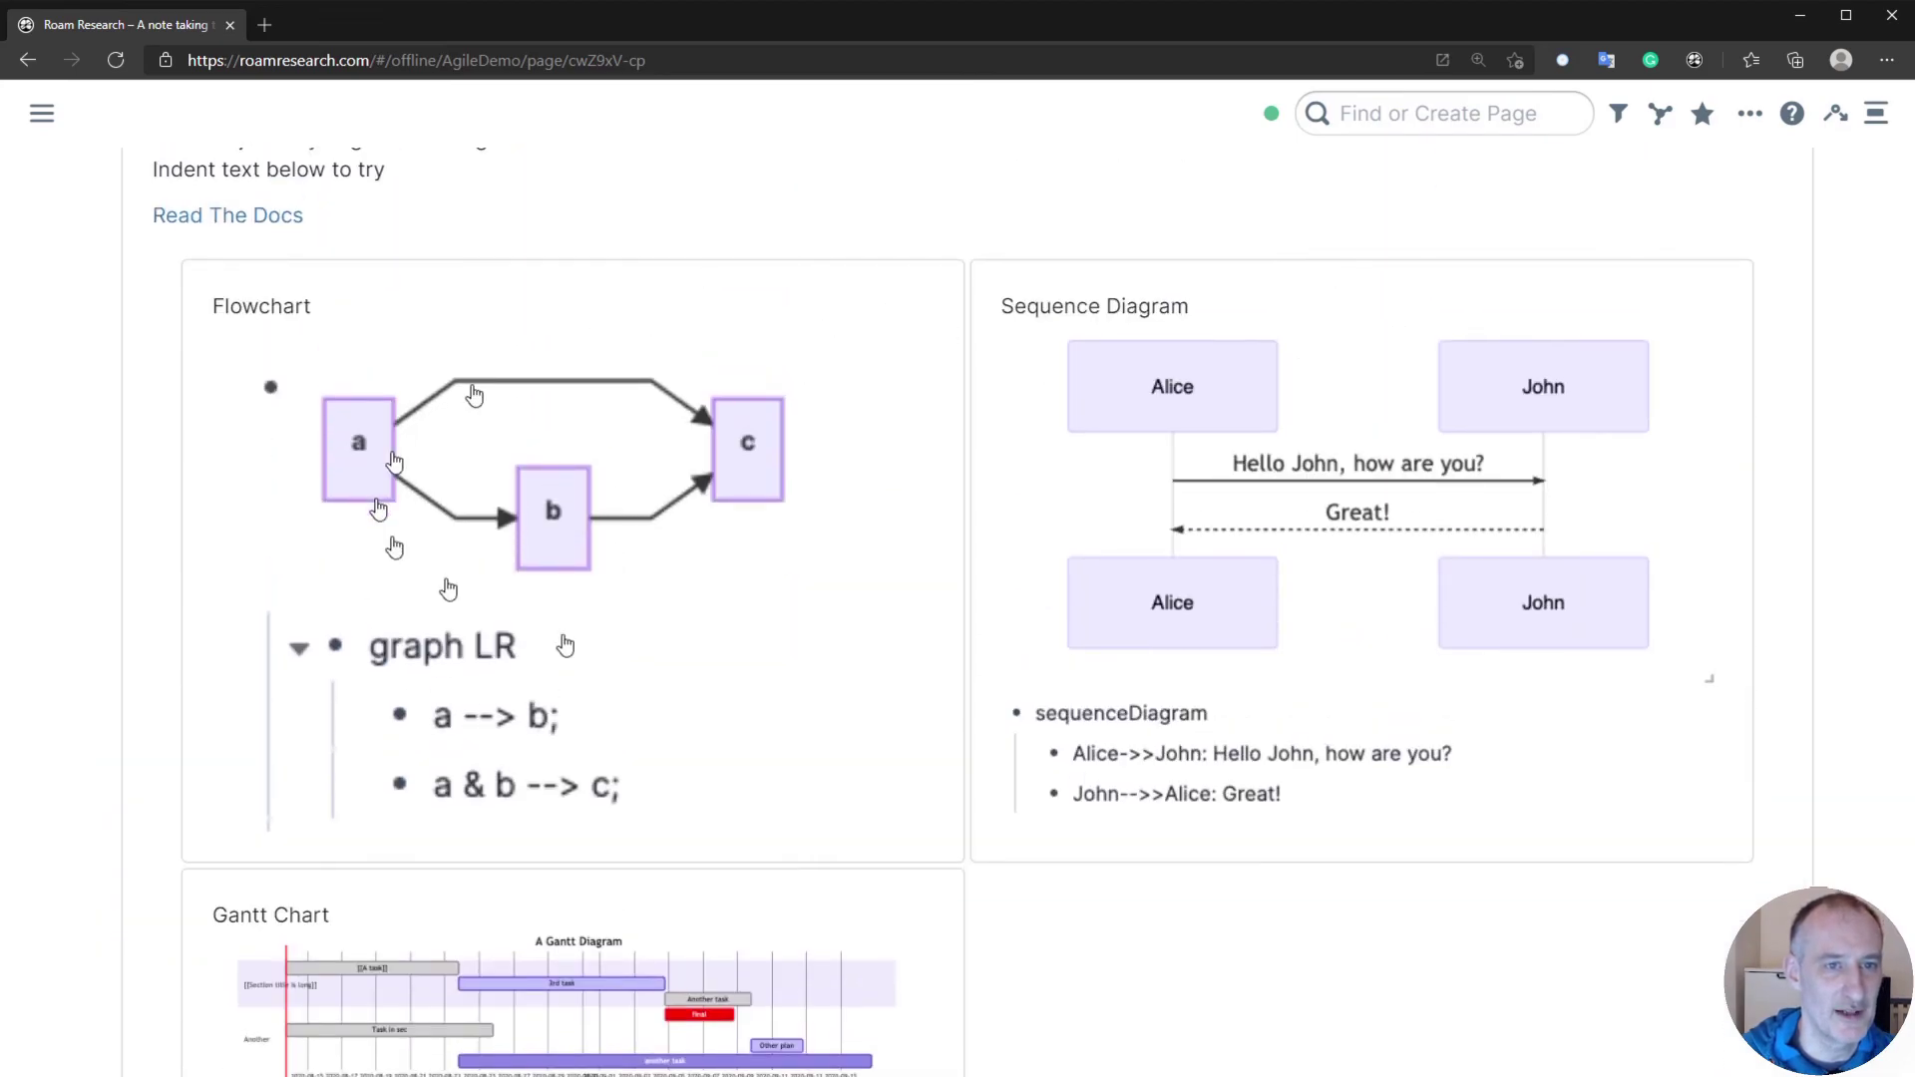
scroll(1163, 406, "down", 7)
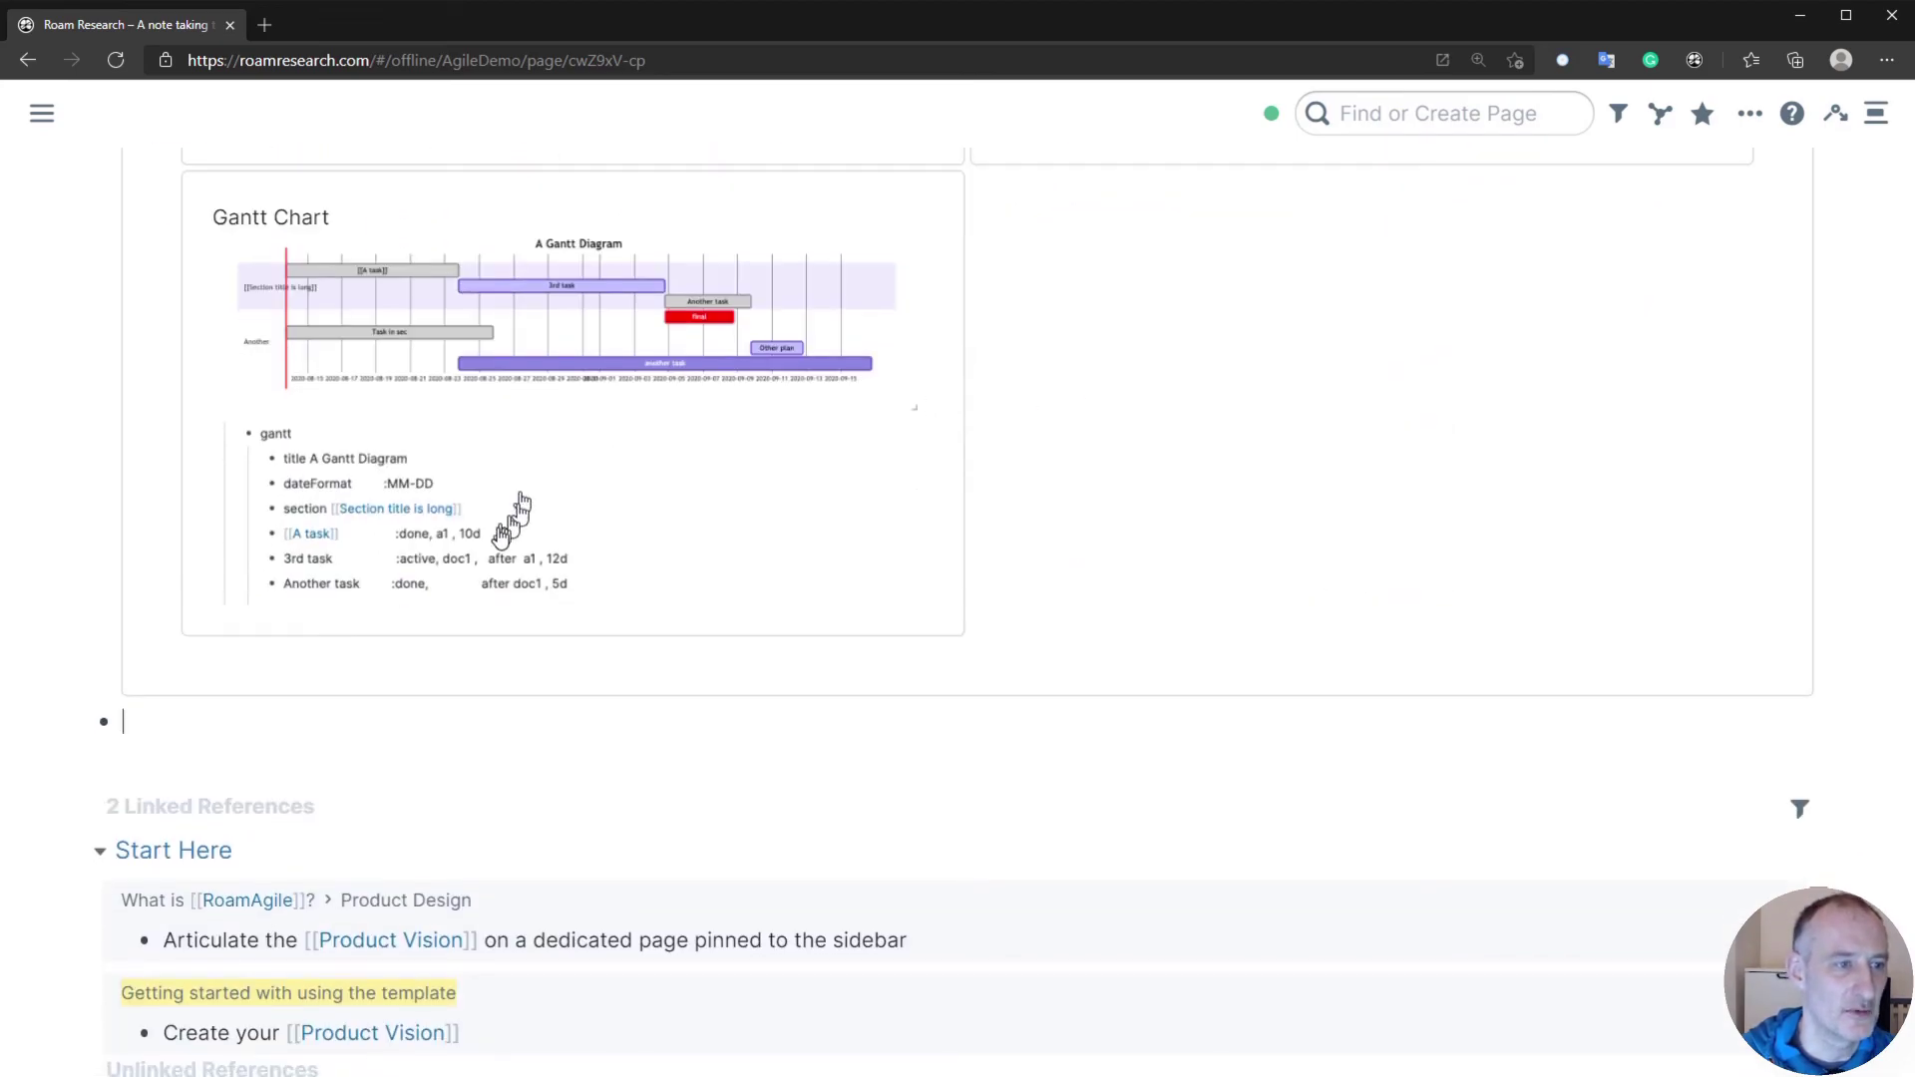
key("Tab")
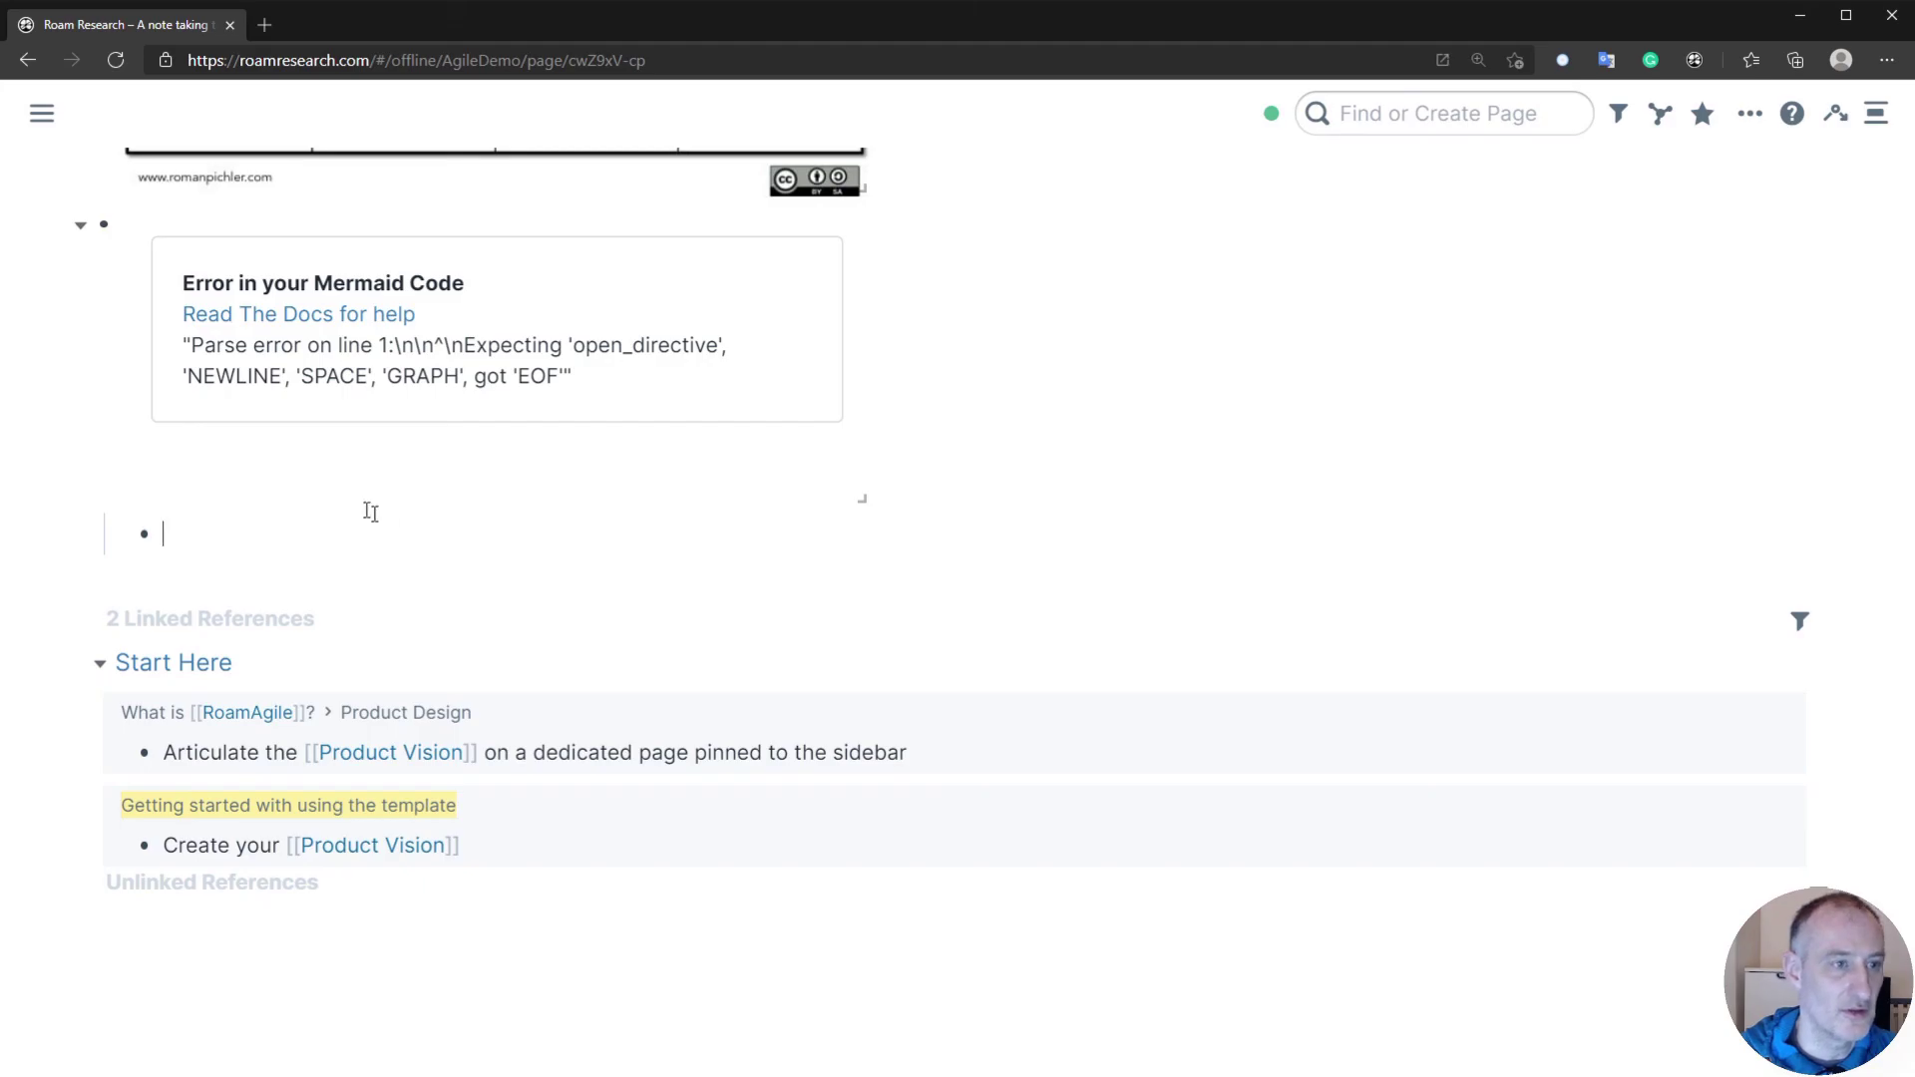
type("journey     title My working day     section Go to work       Make tea: 5: Me       Go upstairs: 3: Me       Do work: 1: Me, Cat     section Go home       Go downstairs: 5: Me       Sit down: 5: Me")
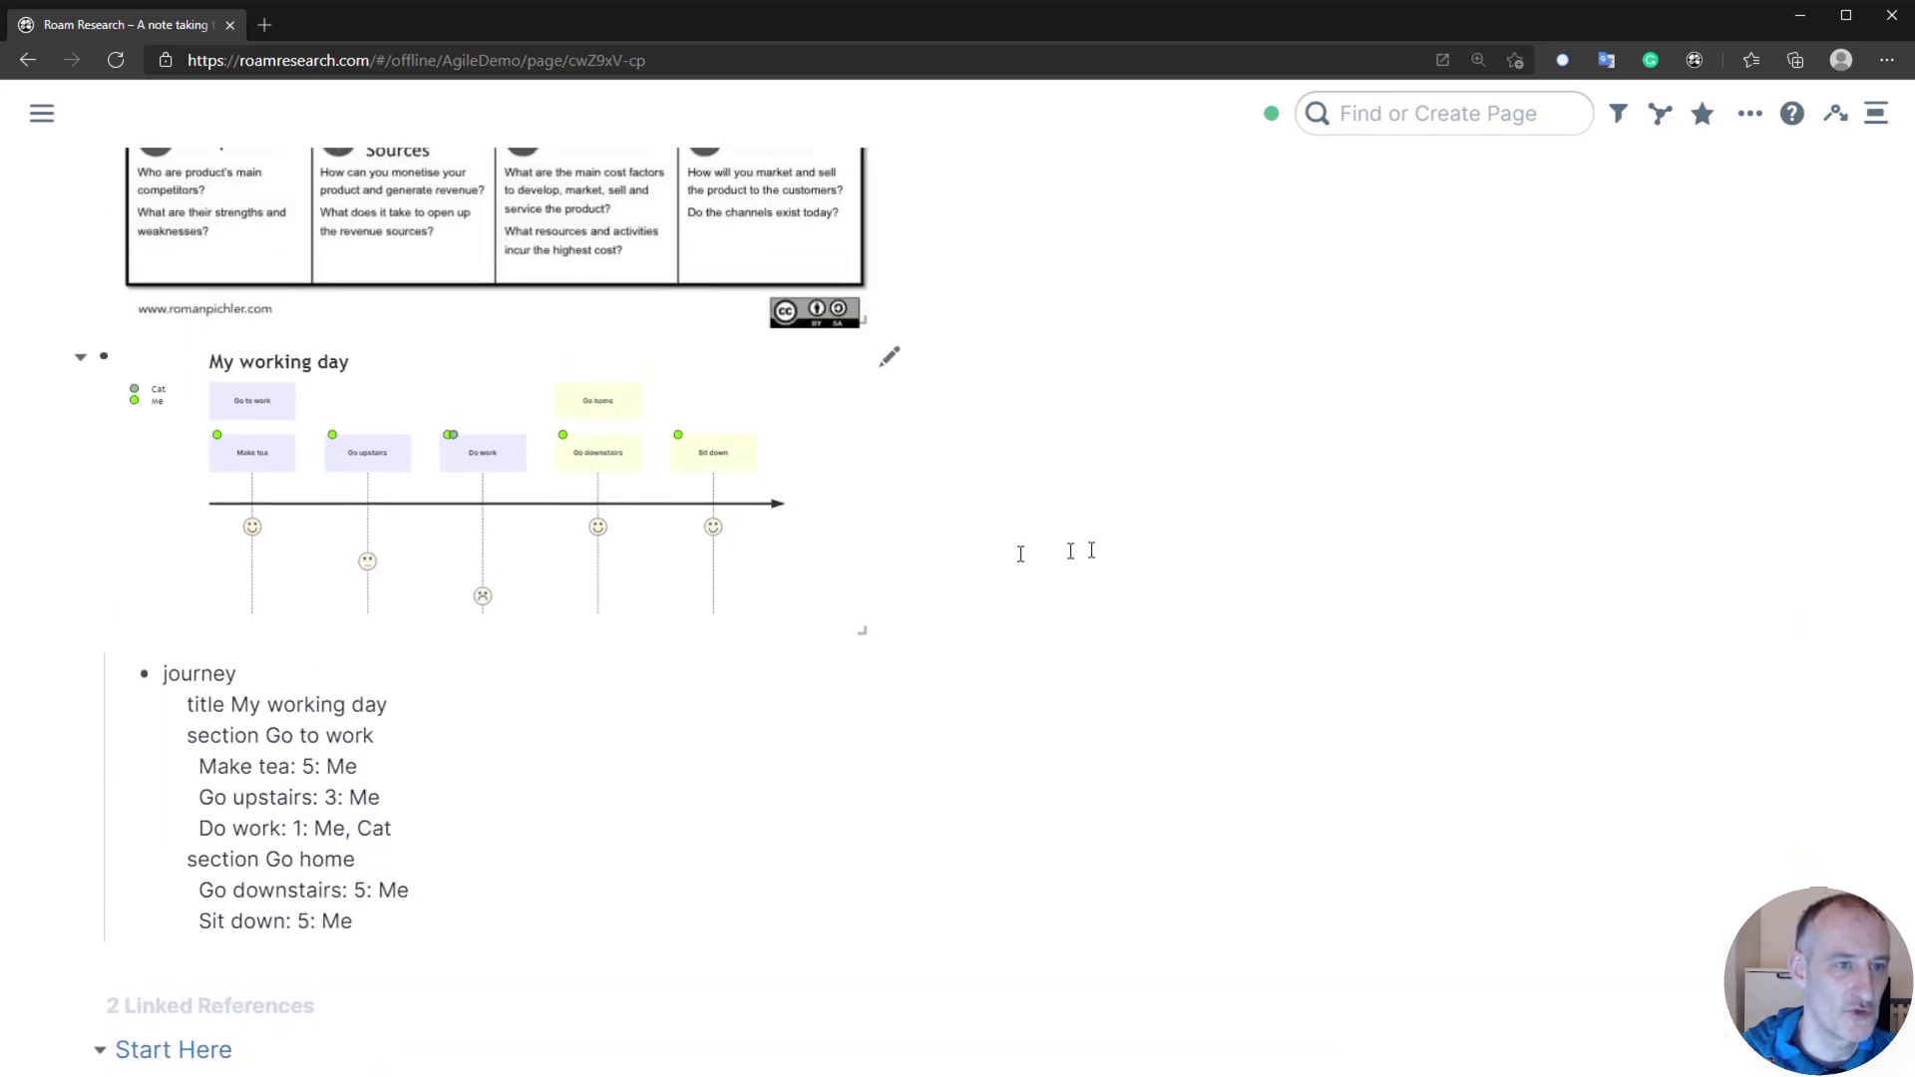
- Enlarge the My working day journey diagram to about twice its width and leave block editing
left_click(935, 551)
scroll(1000, 450, "up", 1)
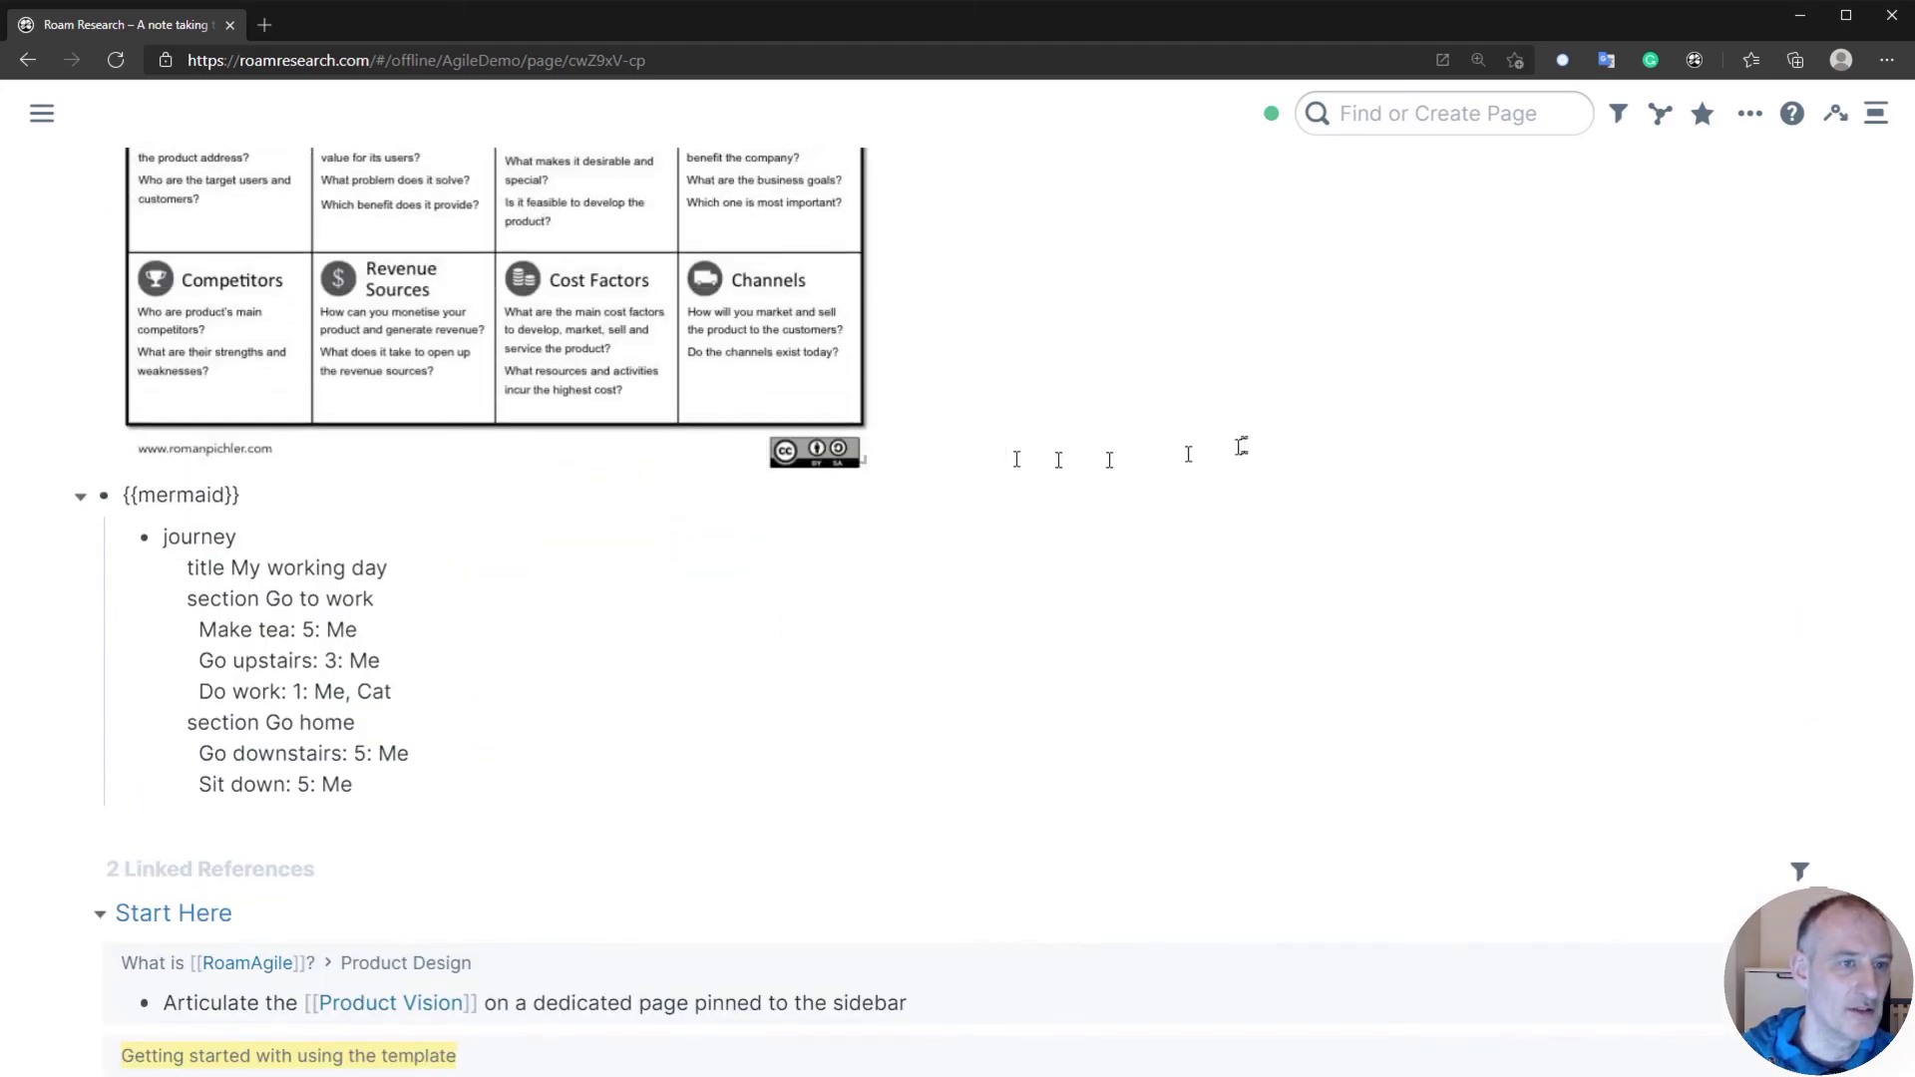
left_click(1232, 399)
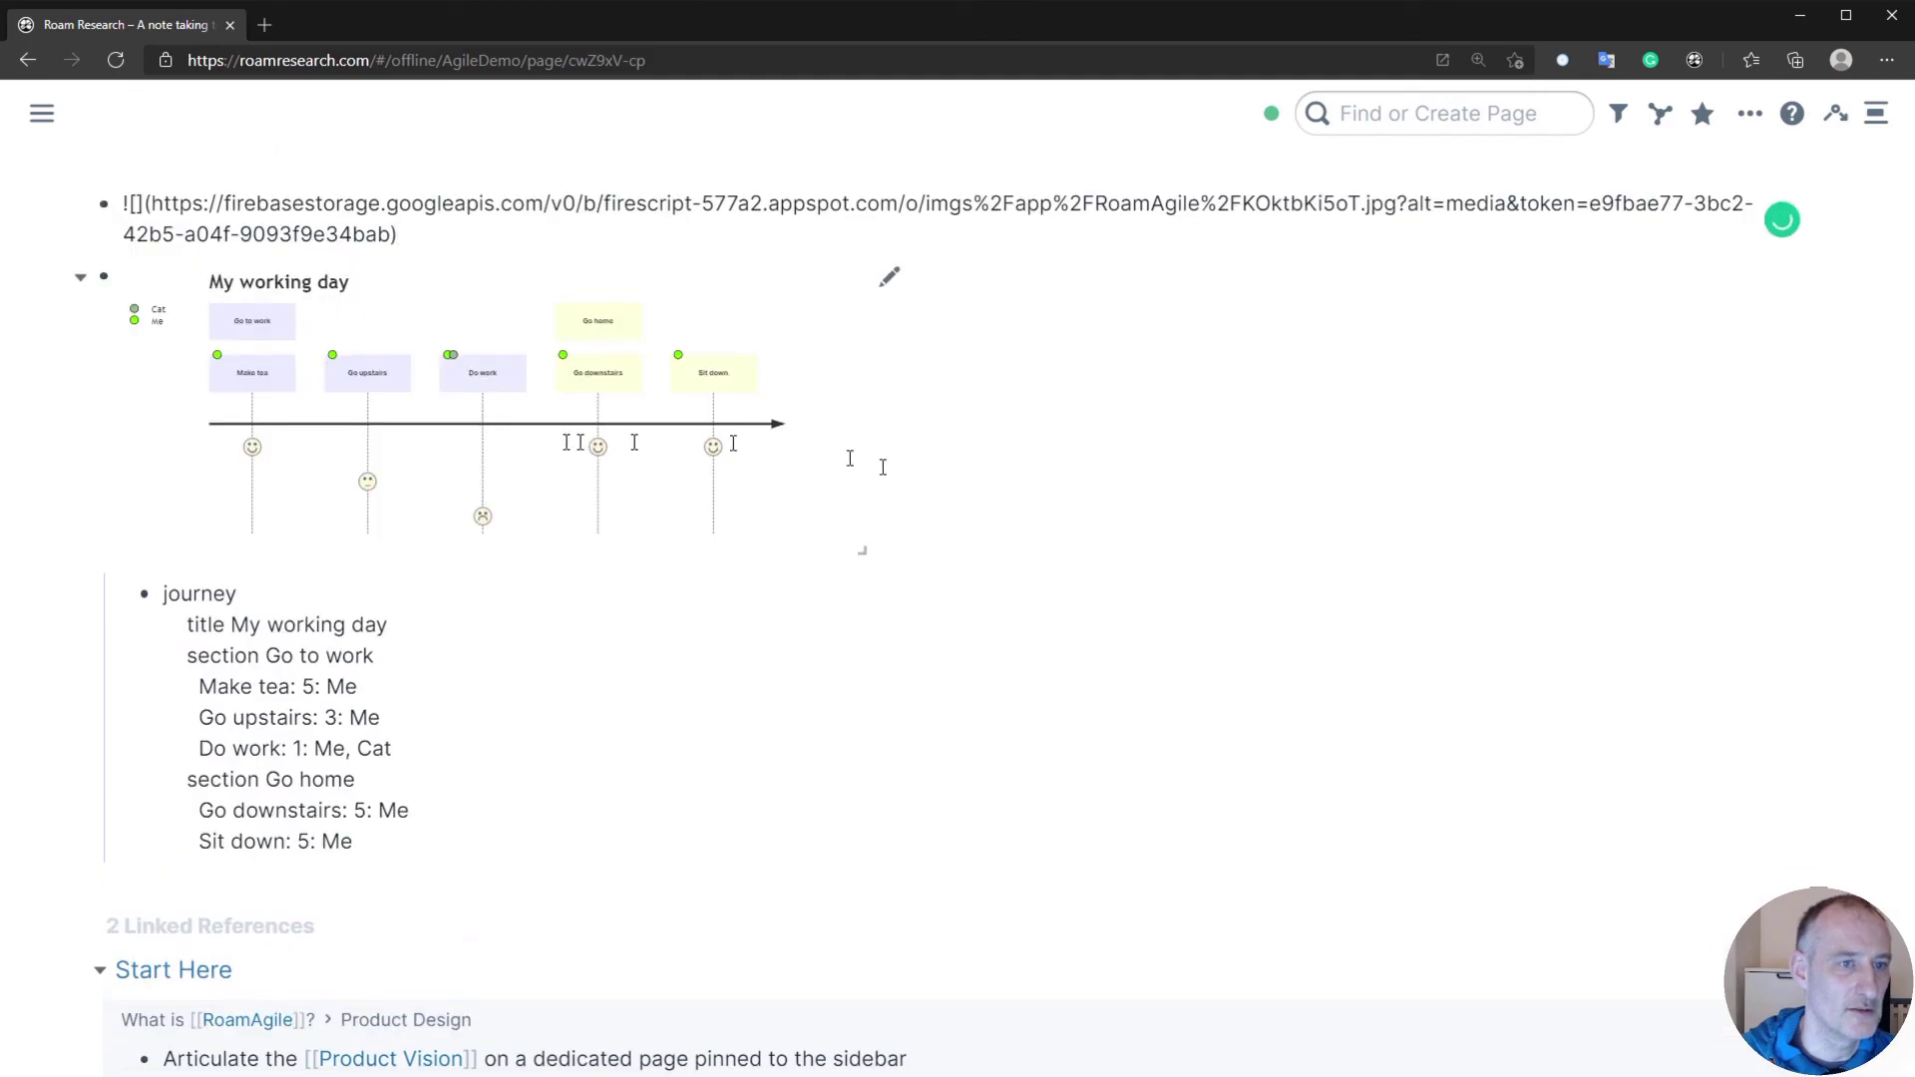
left_click_drag(861, 552, 1658, 983)
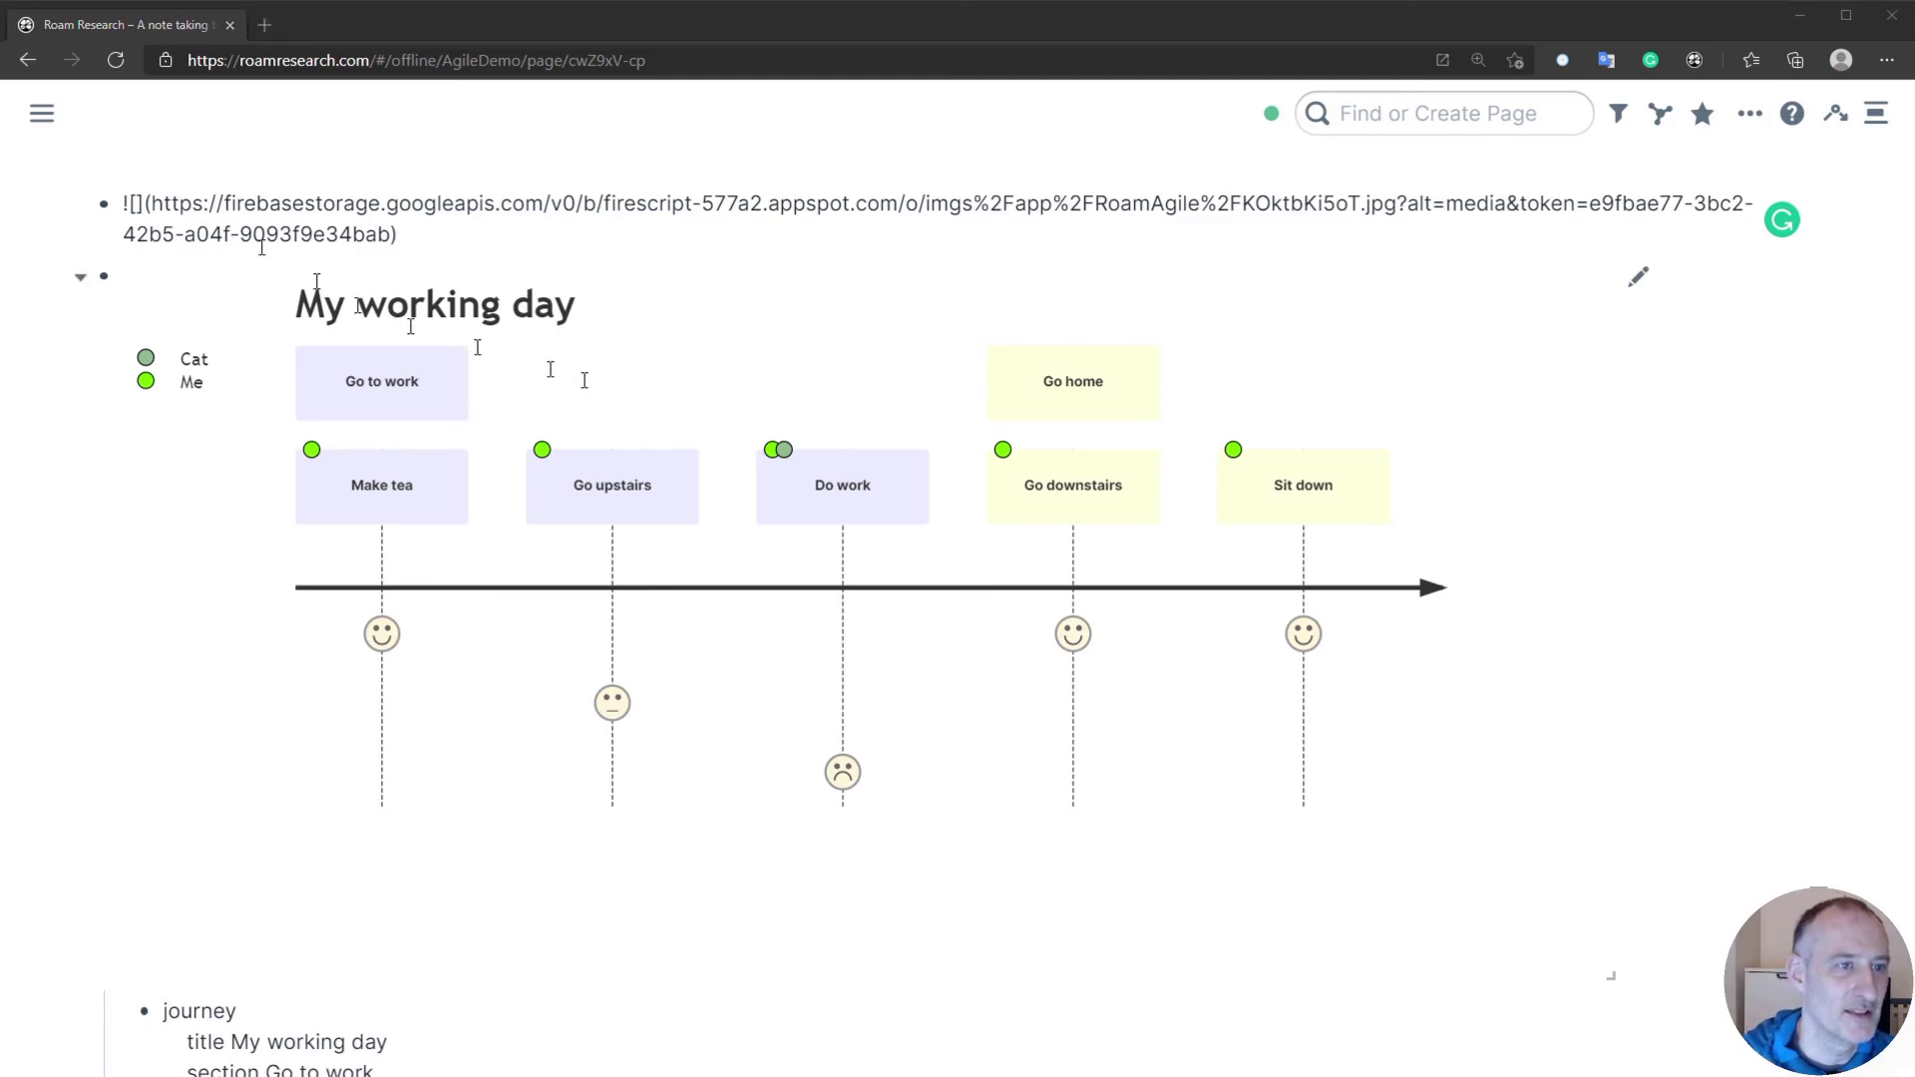
scroll(551, 655, "up", 2)
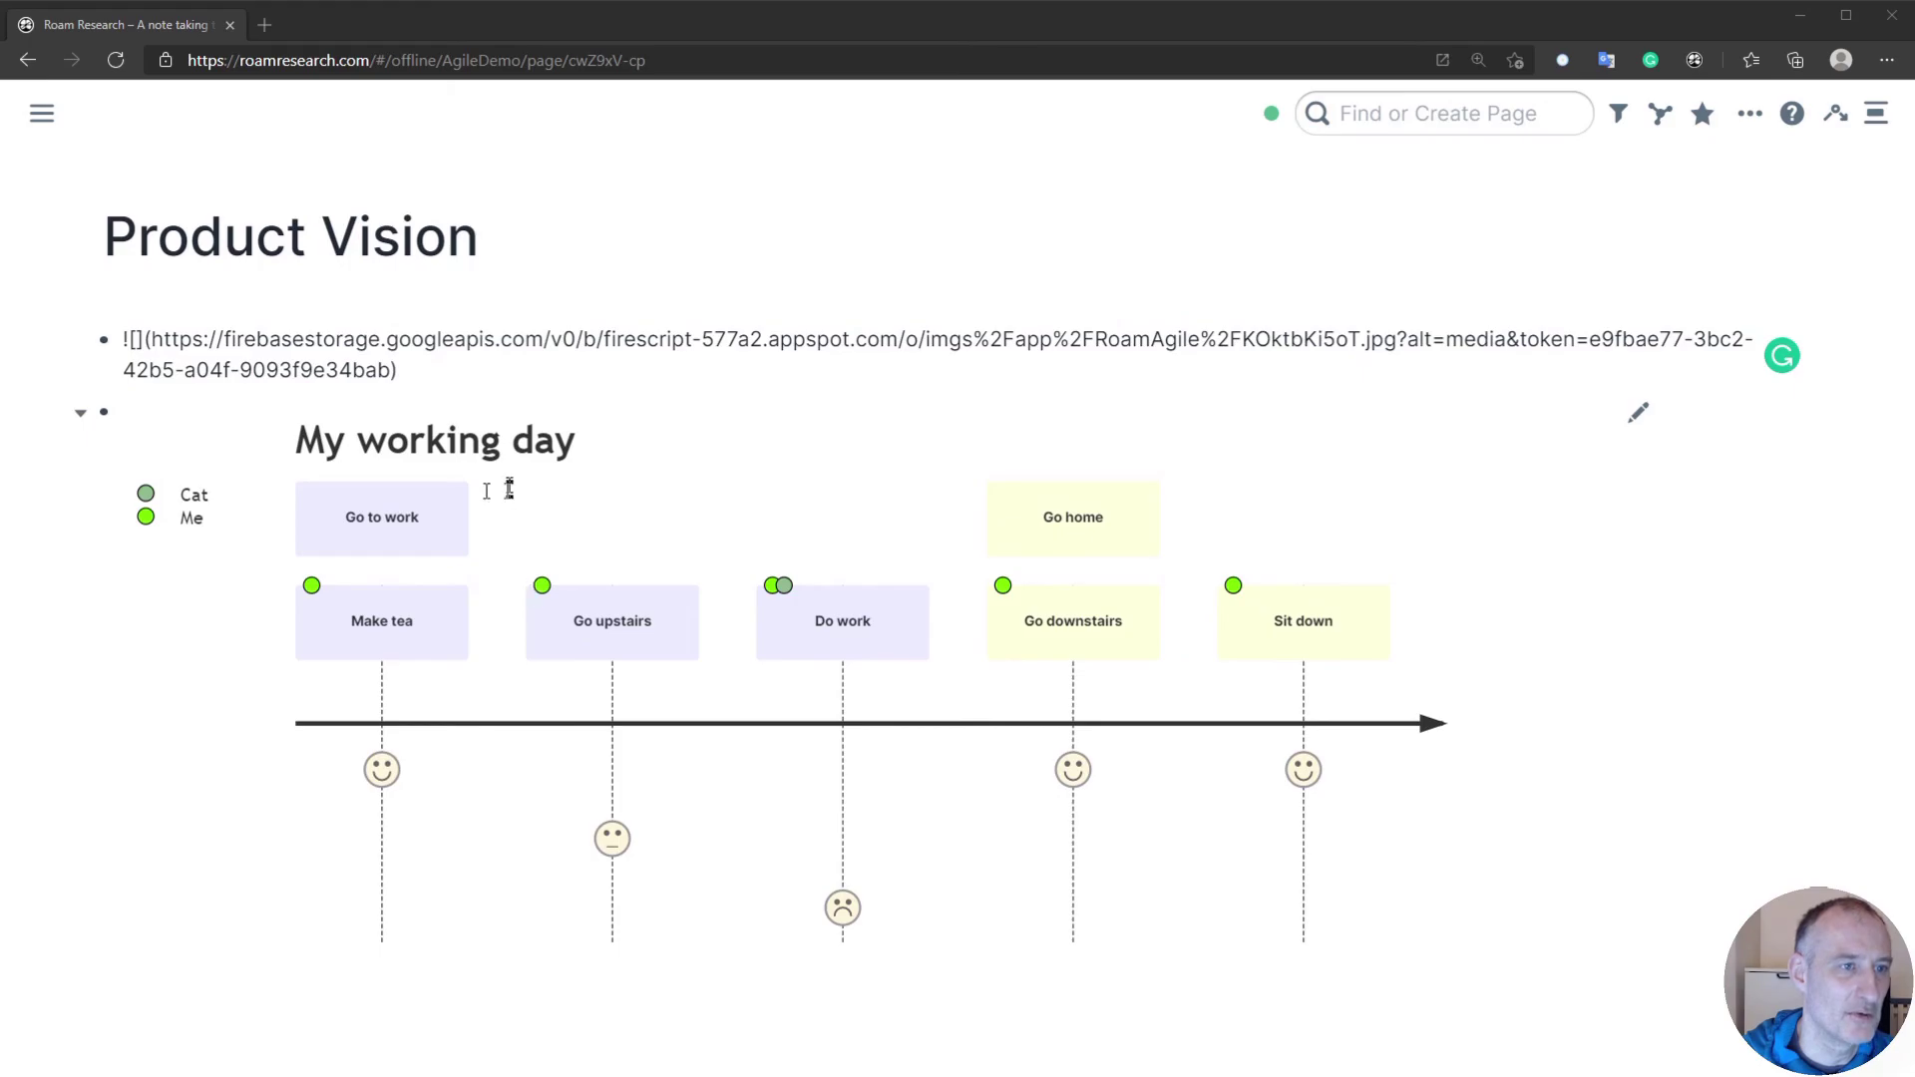
left_click(1844, 806)
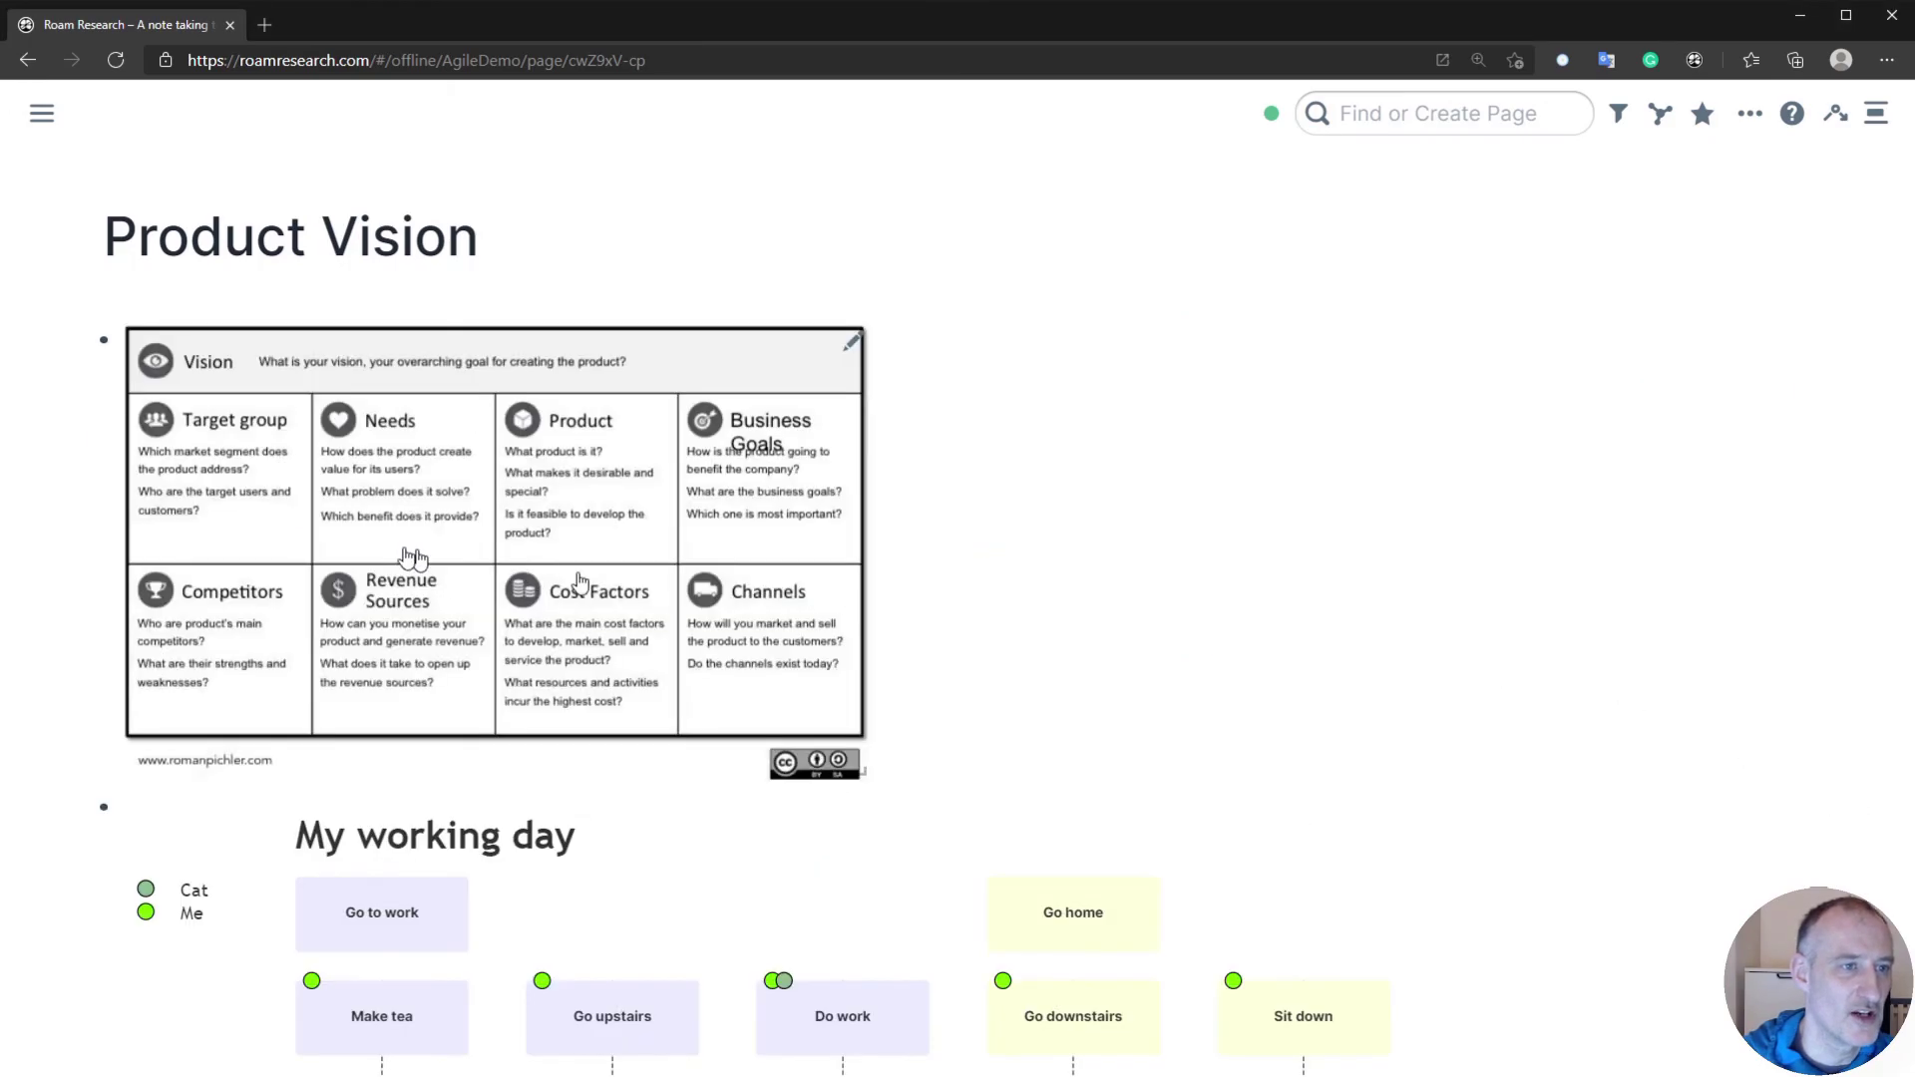
- Look over the journey diagram below the vision board and bring up the page shortcuts
scroll(798, 699, "down", 4)
scroll(688, 639, "down", 2)
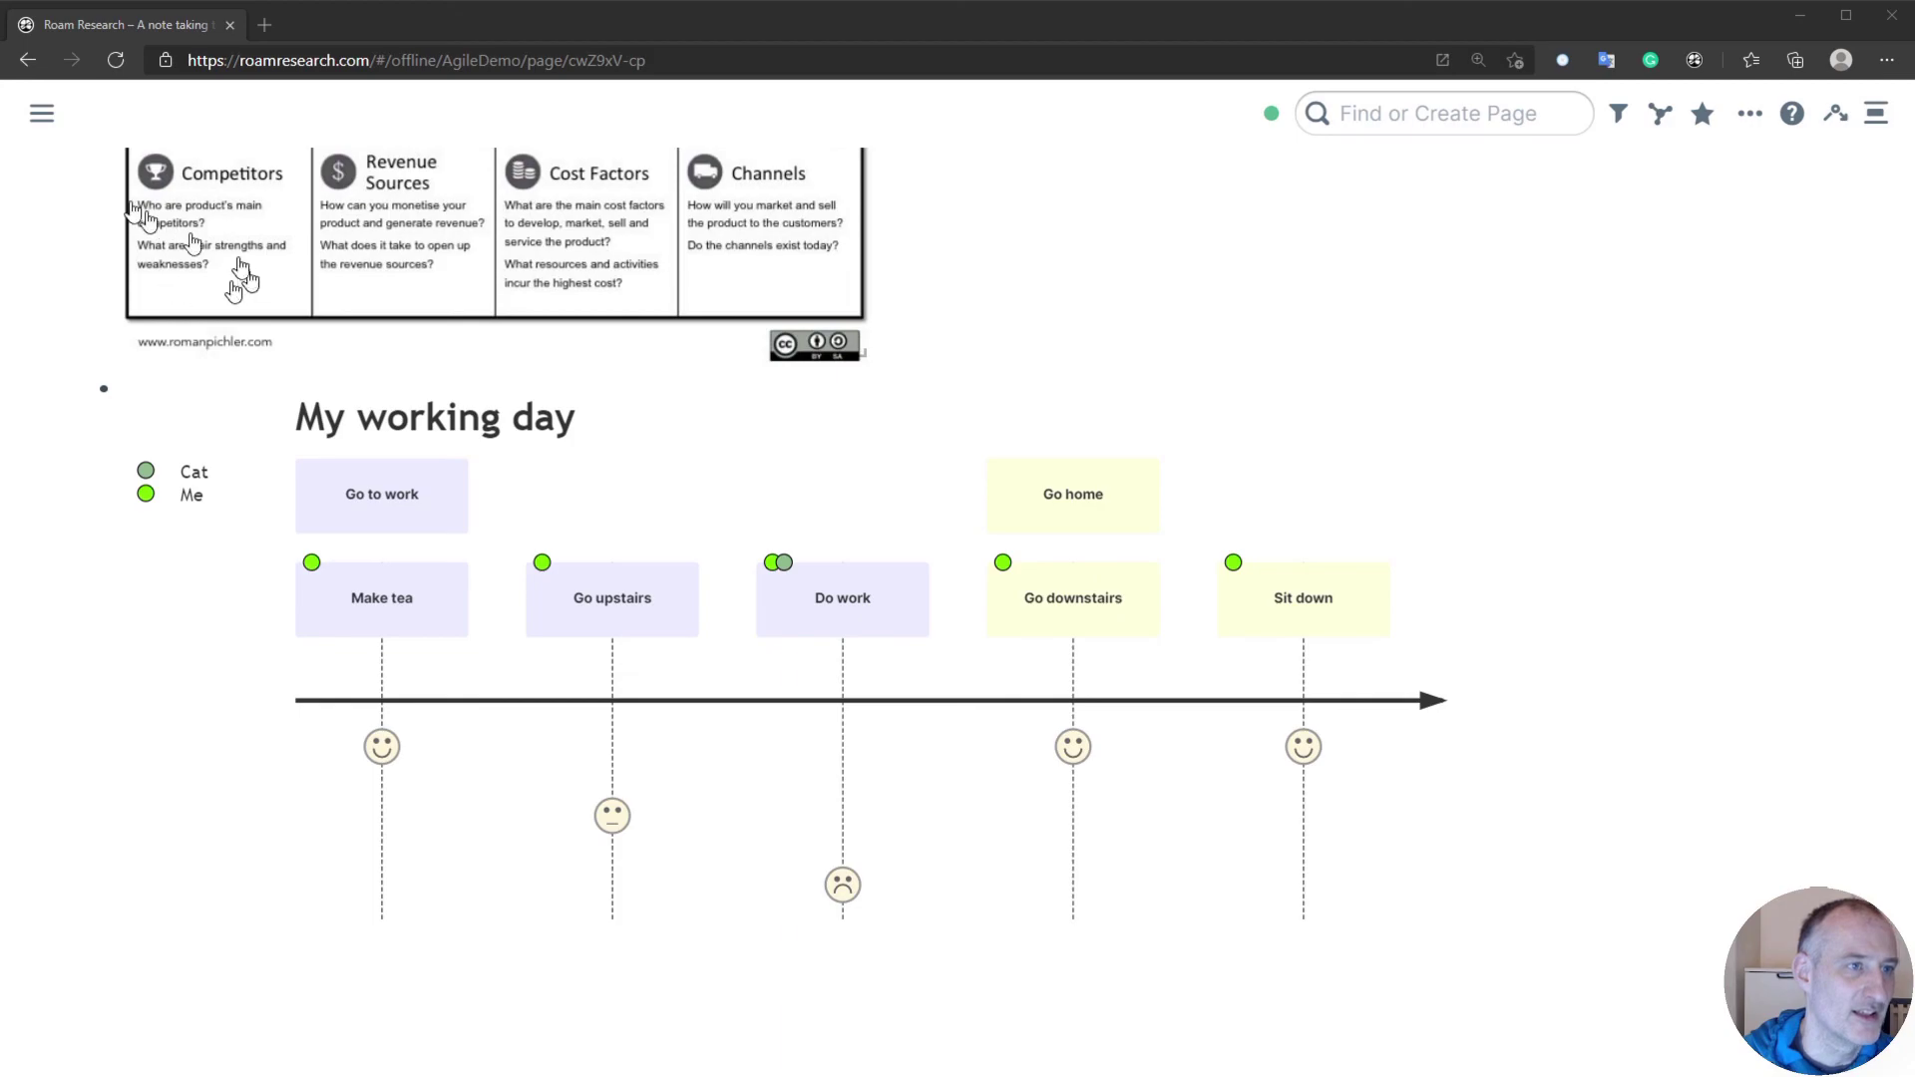
left_click(42, 115)
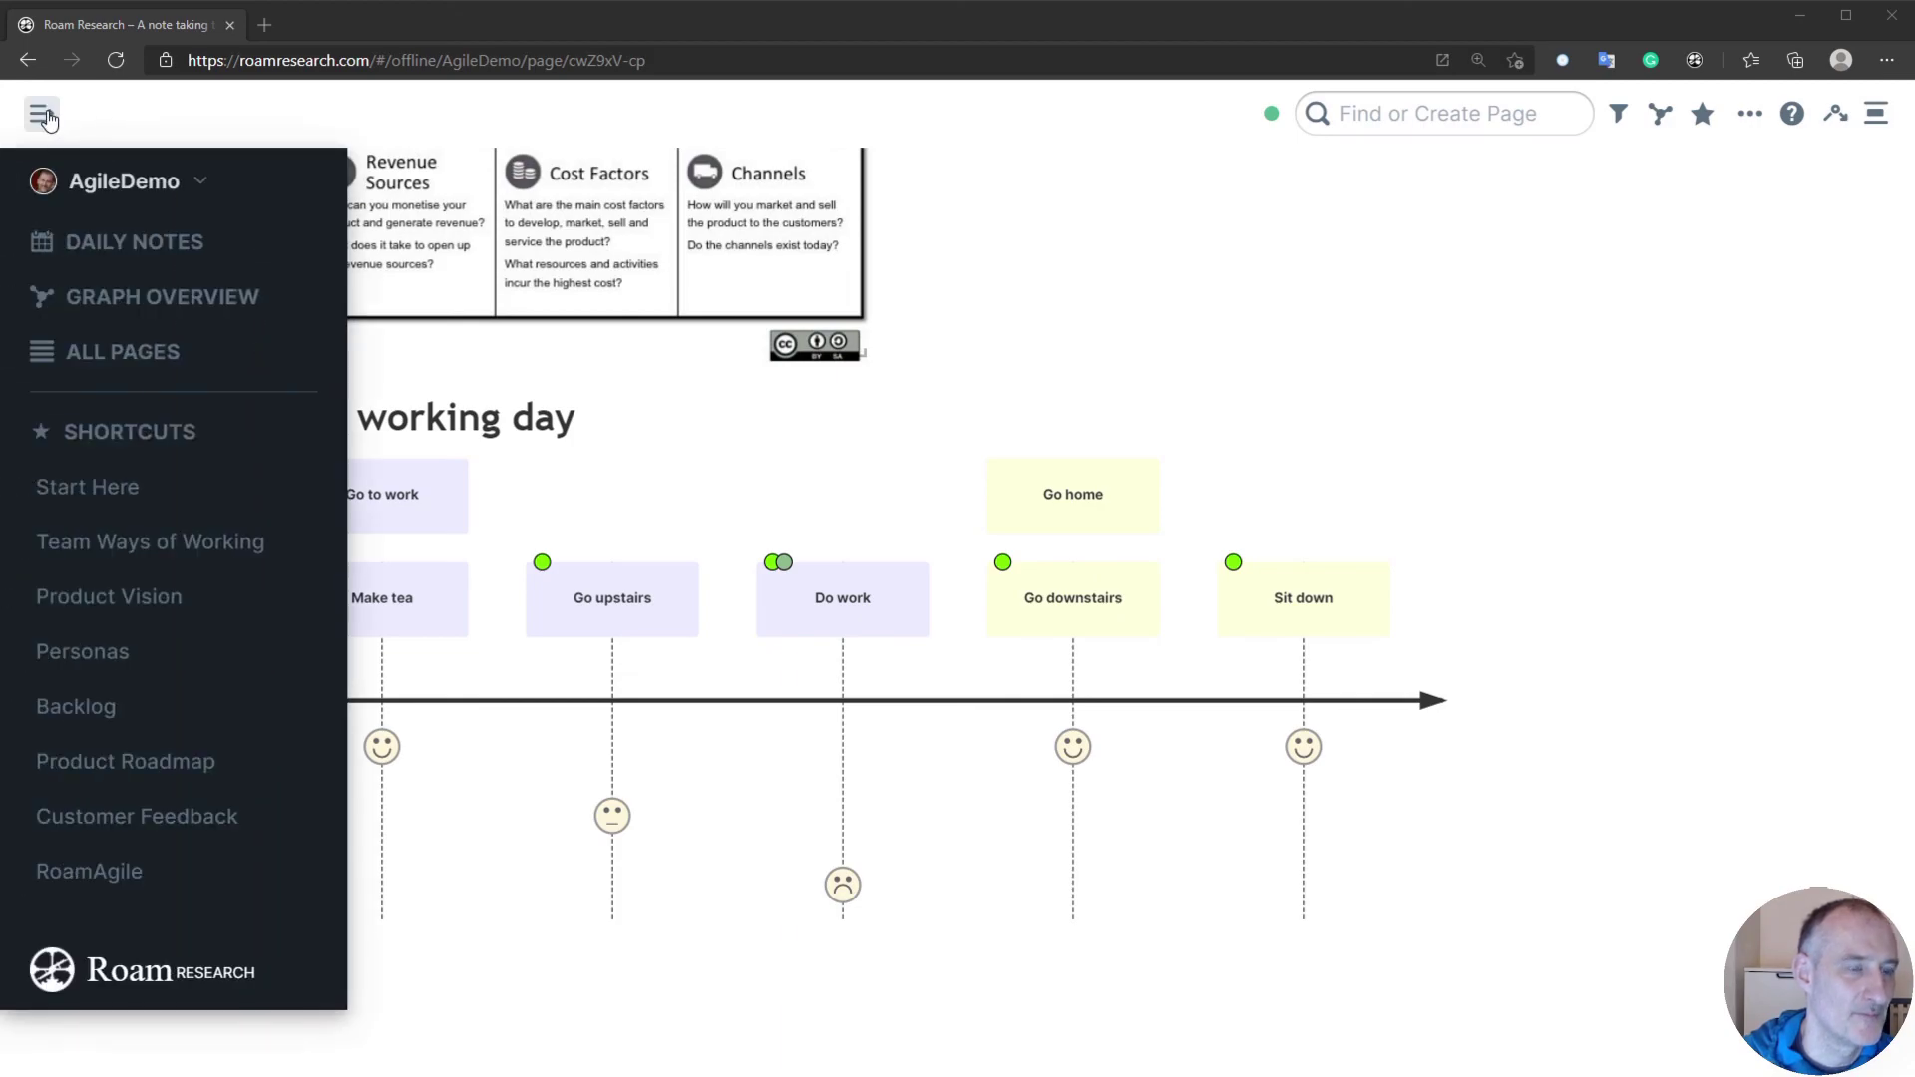